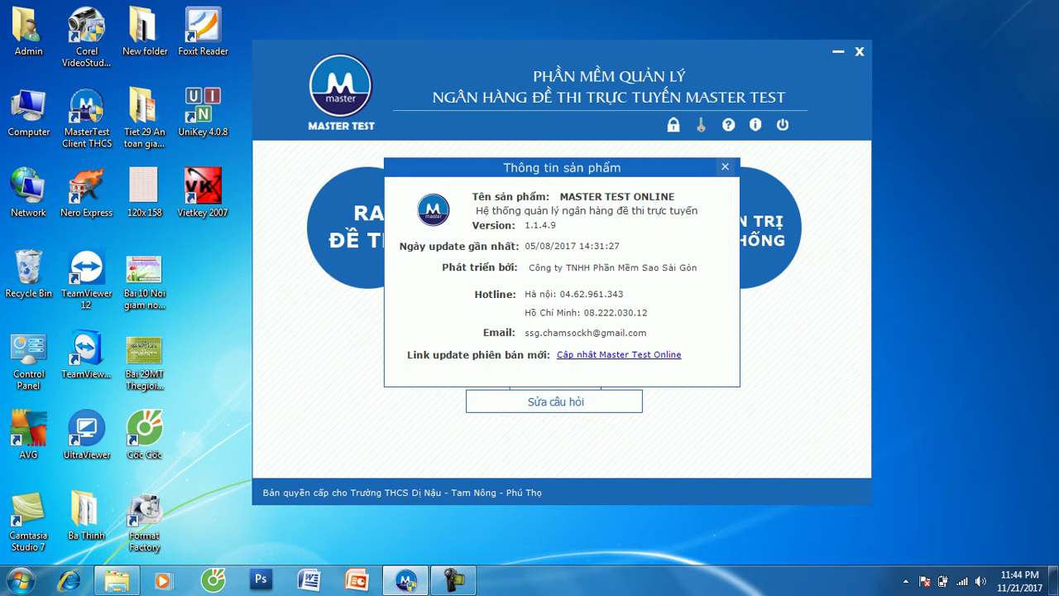
# Close the product info box, log out, and sign in with the admin username and password.
pyautogui.click(725, 167)
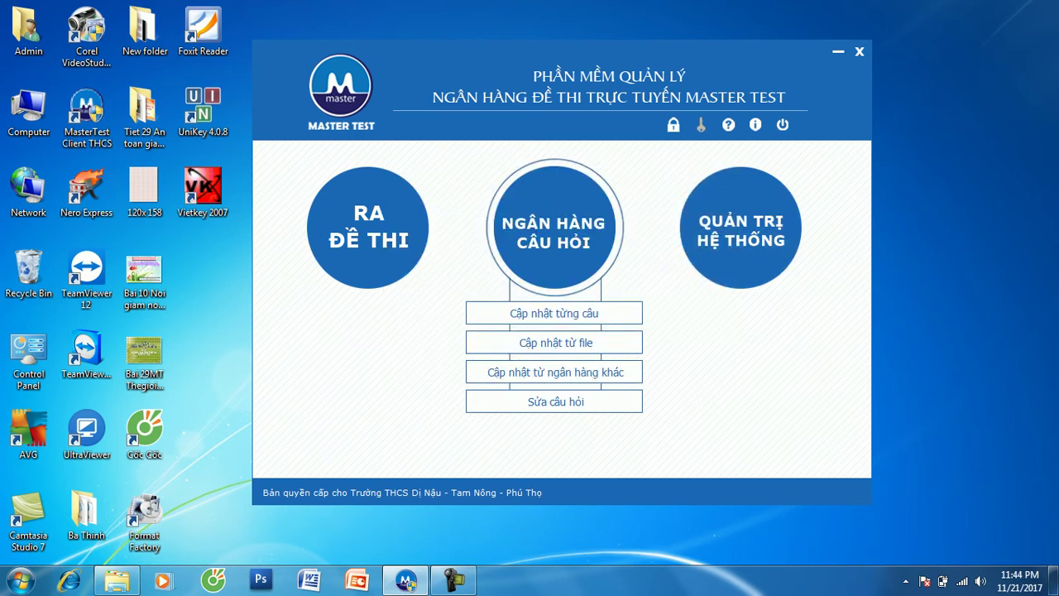
pyautogui.click(781, 124)
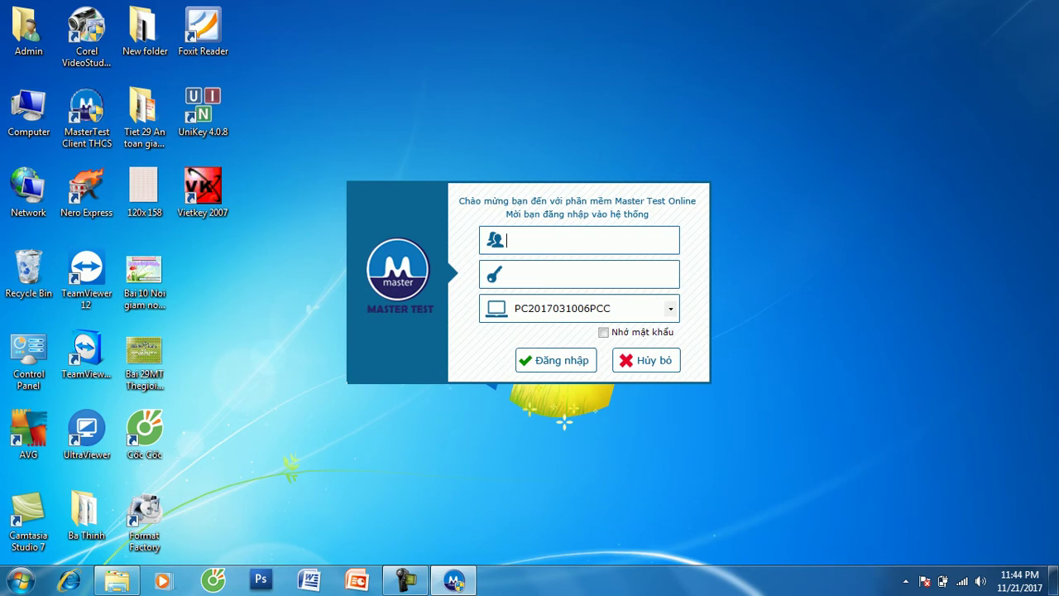
pyautogui.press('Tab')
pyautogui.press('BackSpace')
pyautogui.press('Return')
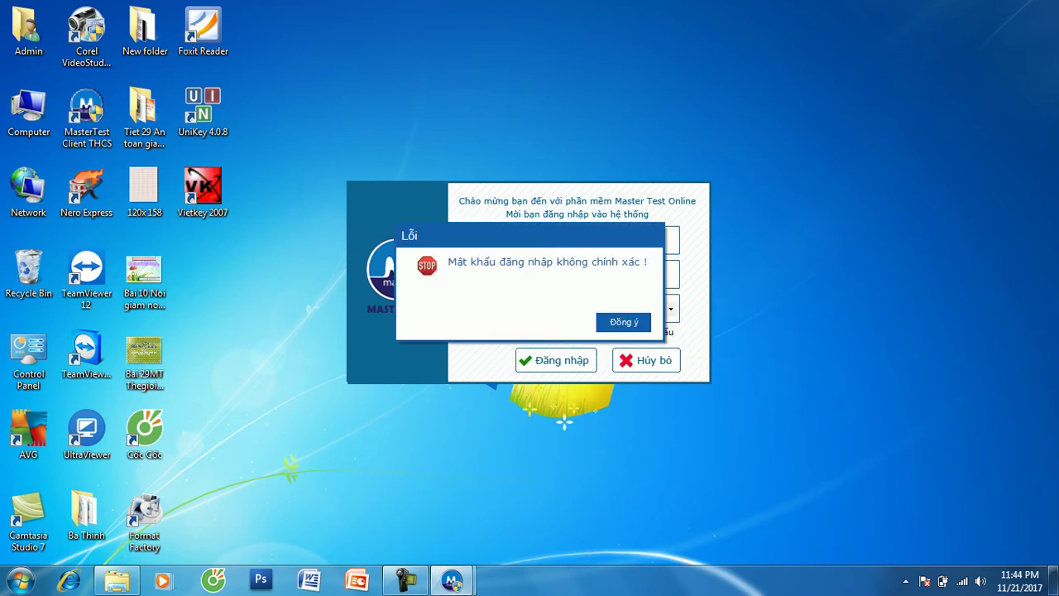
# Dismiss the wrong-password errors and re-enter the administrator password to sign in.
pyautogui.press('Return')
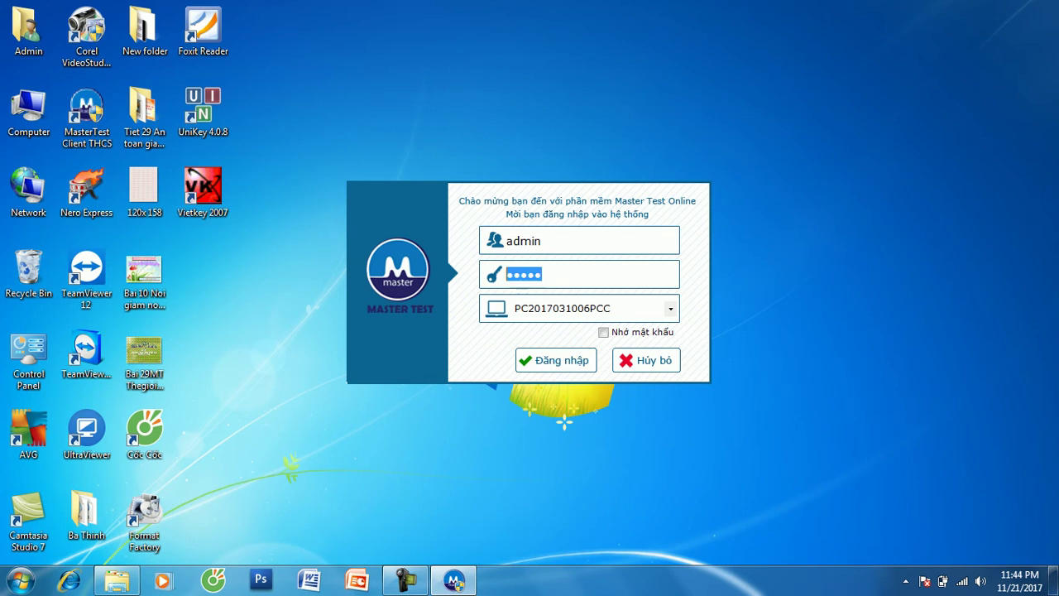
pyautogui.press('Return')
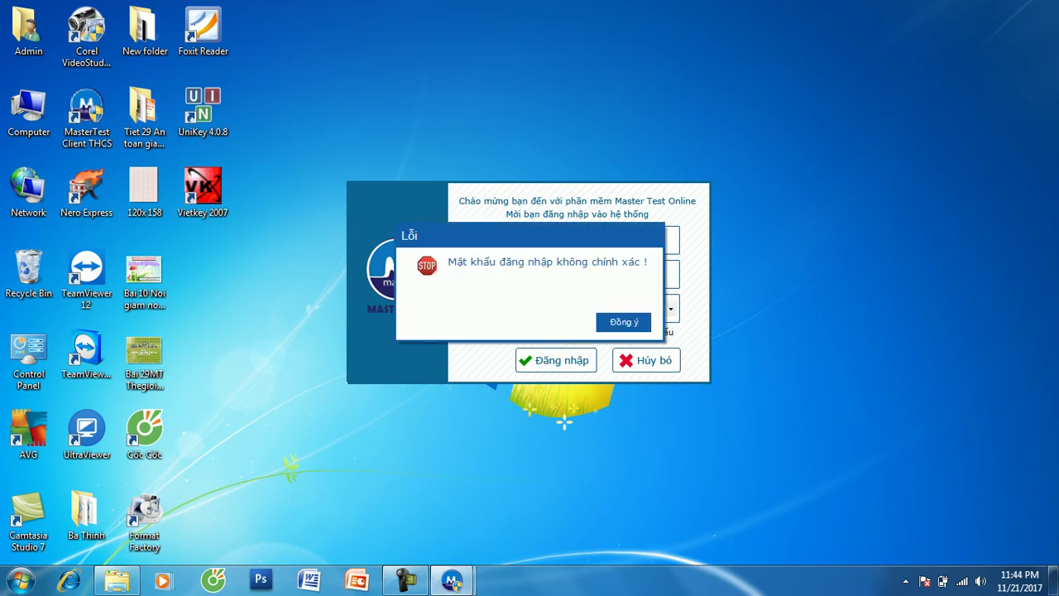
pyautogui.press('Return')
pyautogui.hotkey('shift', 'Tab')
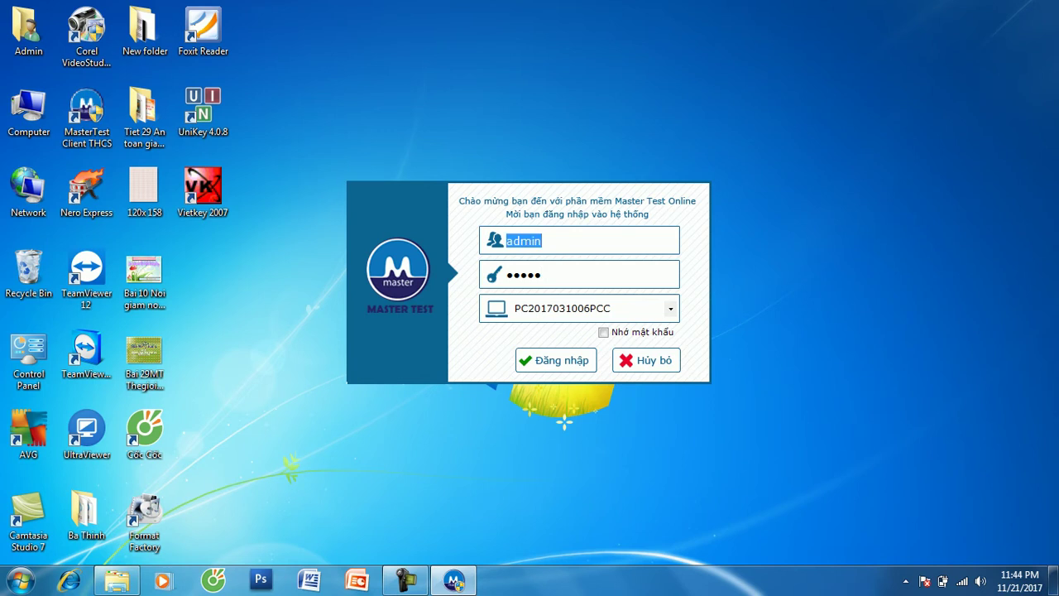
pyautogui.press('Tab')
pyautogui.write('*****')
pyautogui.press('Return')
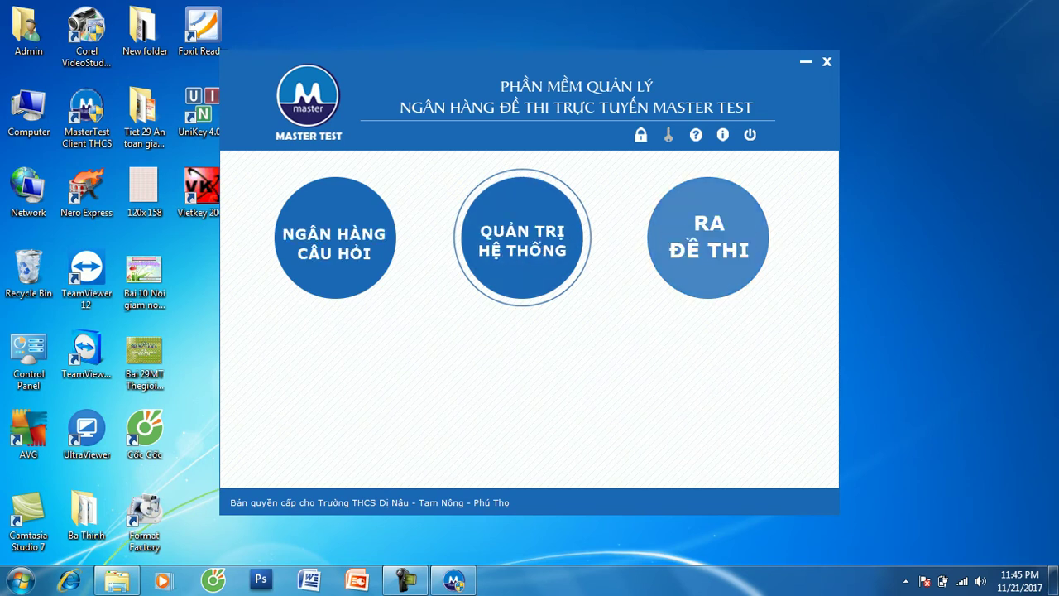
# Expand 'Quản trị hệ thống' to list subject and topic management options.
pyautogui.click(522, 238)
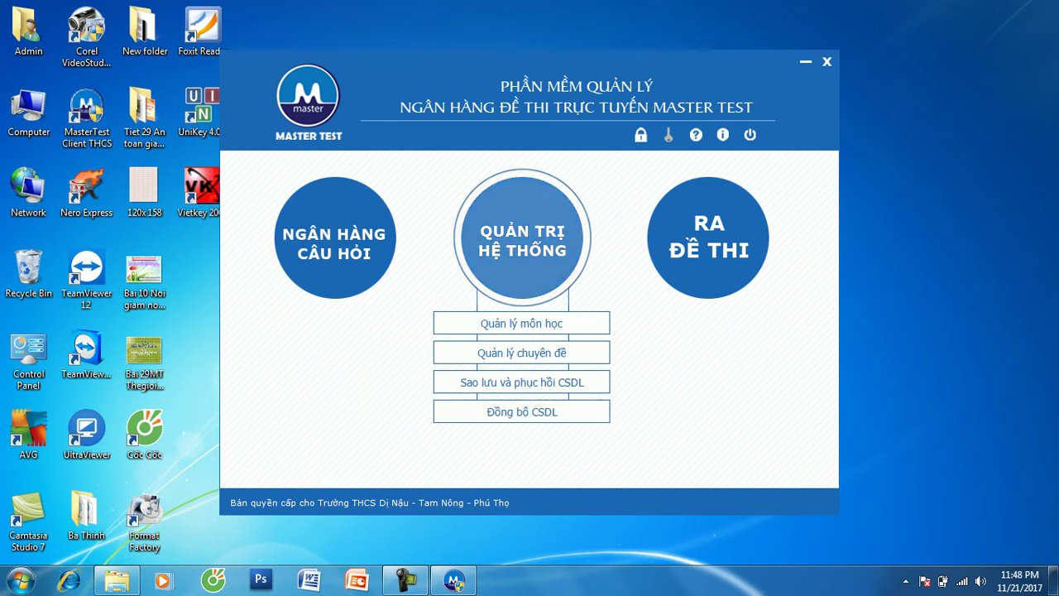
# Open subject management, browse Khối Lớp 7–9, then show Khối Lớp 6 with Công Nghệ selected.
pyautogui.click(522, 323)
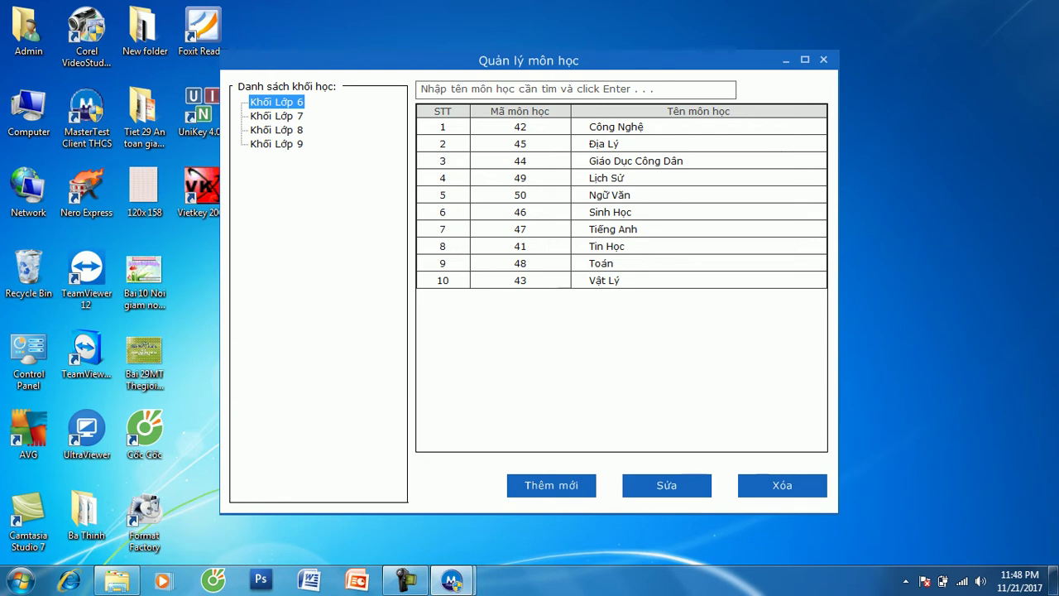
pyautogui.click(277, 116)
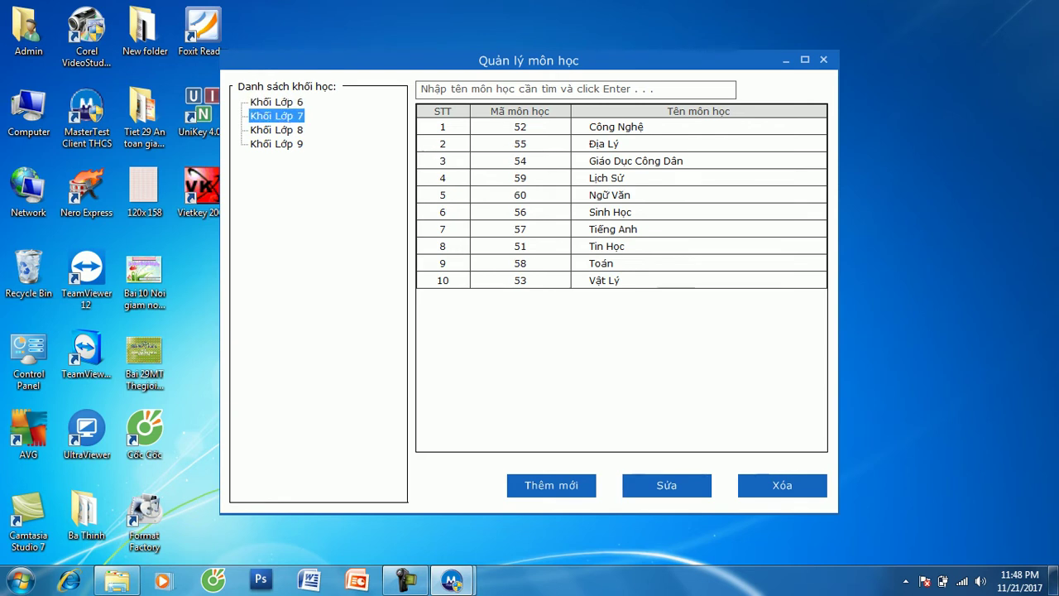
pyautogui.click(276, 130)
pyautogui.click(277, 144)
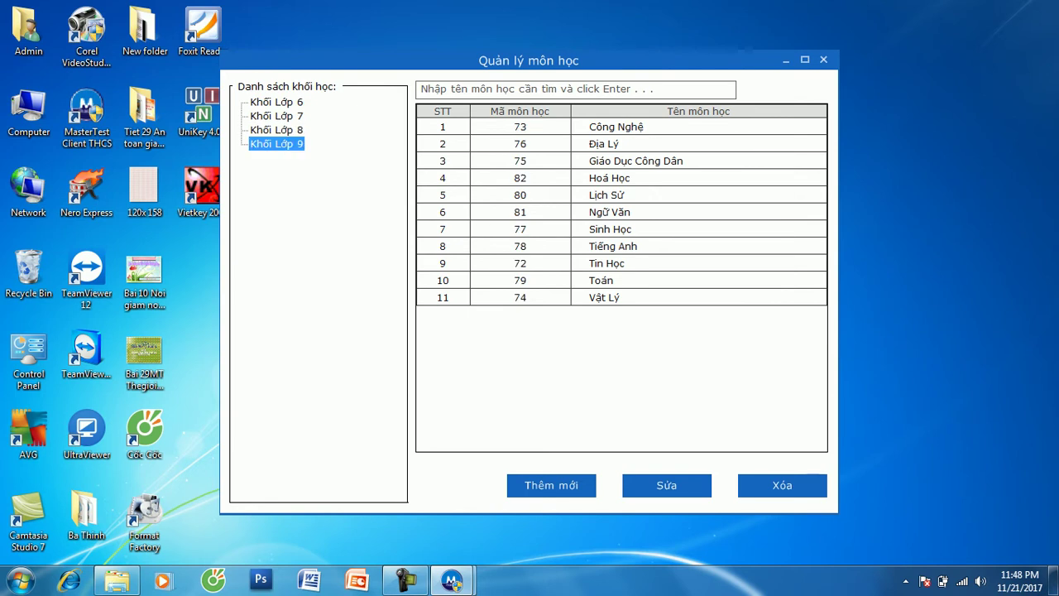
pyautogui.click(276, 130)
pyautogui.click(276, 115)
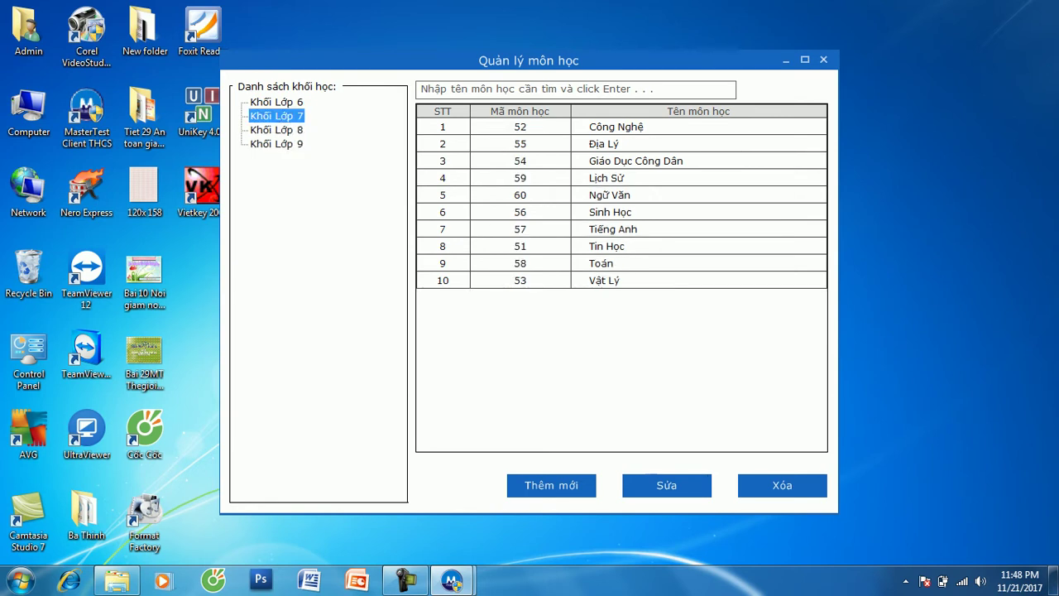
pyautogui.click(616, 126)
pyautogui.click(276, 102)
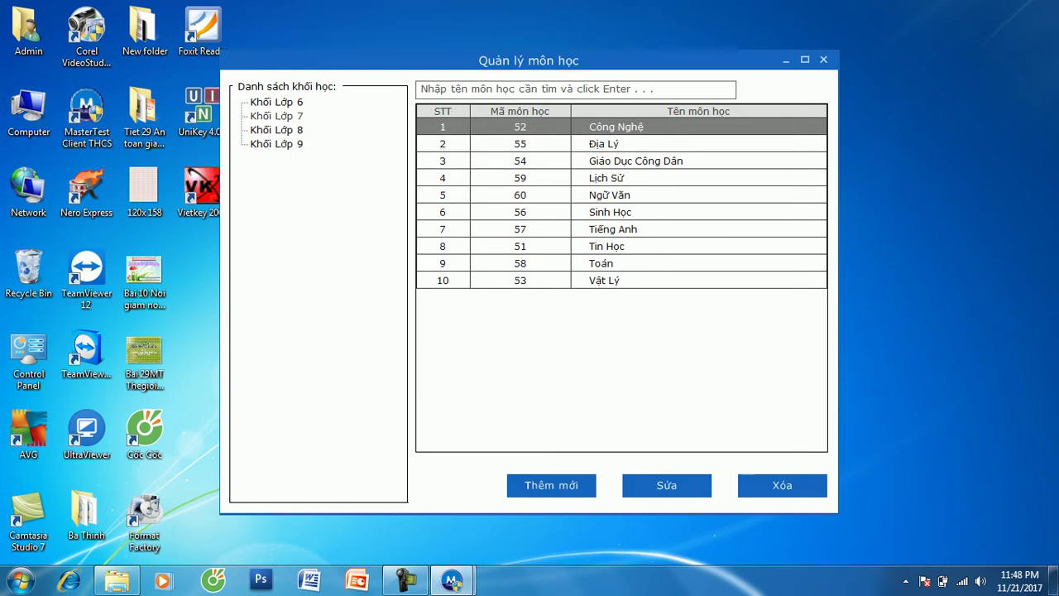
pyautogui.click(604, 144)
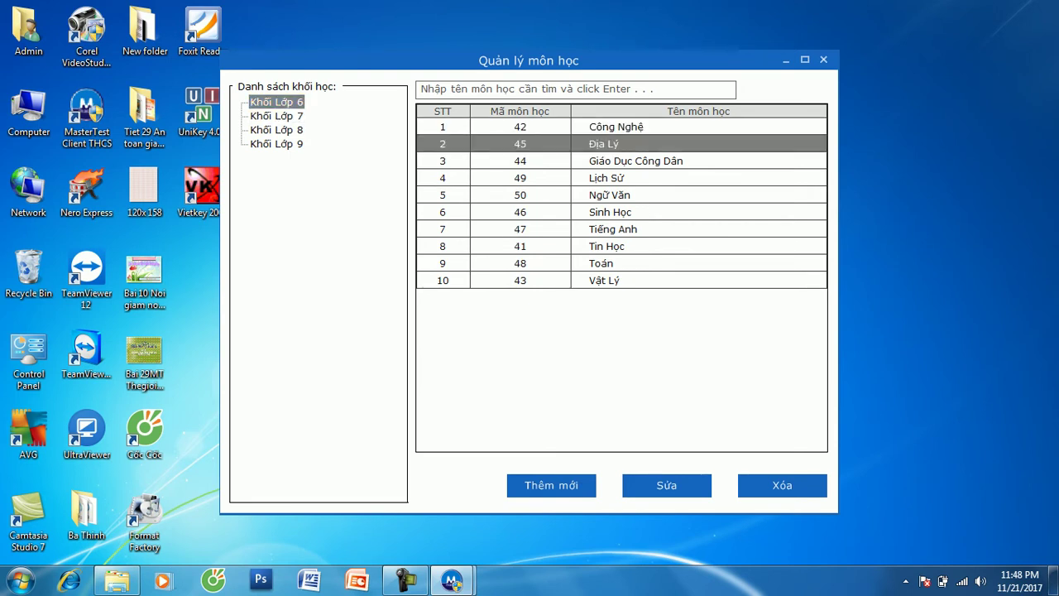
pyautogui.click(617, 127)
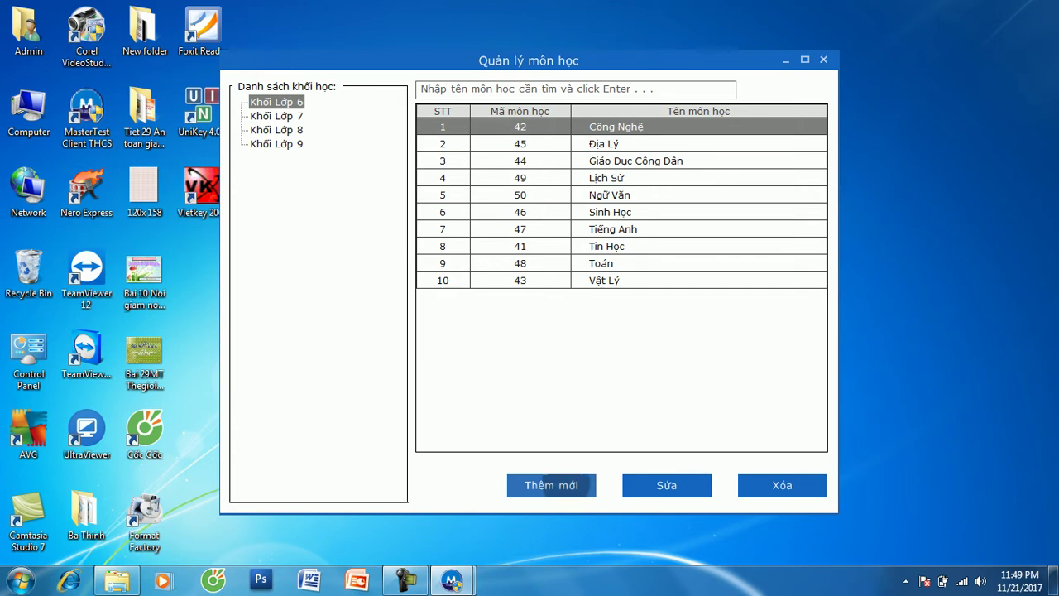
# Create the subject 'Tieng Phap' under Khối Lớp 6 and confirm the success message.
pyautogui.click(457, 295)
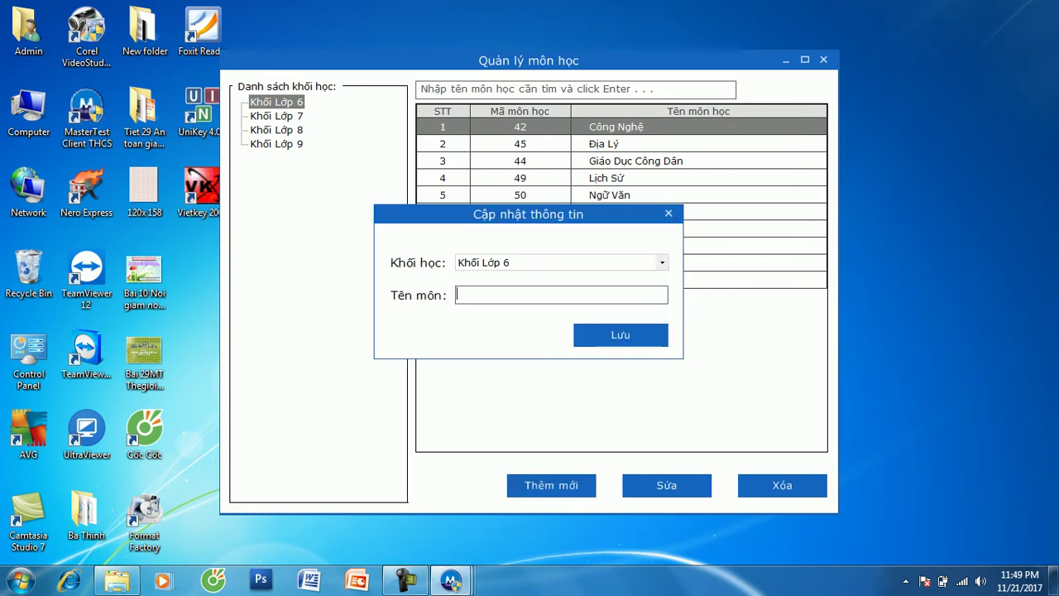
pyautogui.write('Tieengs')
pyautogui.press('BackSpace')
pyautogui.press('BackSpace')
pyautogui.press('BackSpace')
pyautogui.press('BackSpace')
pyautogui.press('BackSpace')
pyautogui.press('BackSpace')
pyautogui.write('eng Phap')
pyautogui.press('Return')
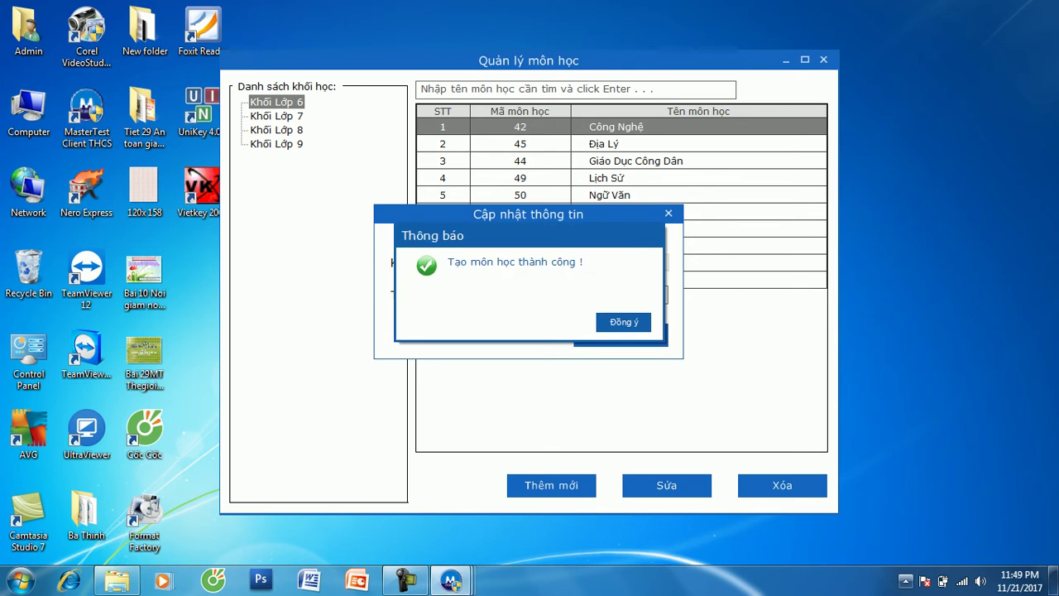
pyautogui.press('Return')
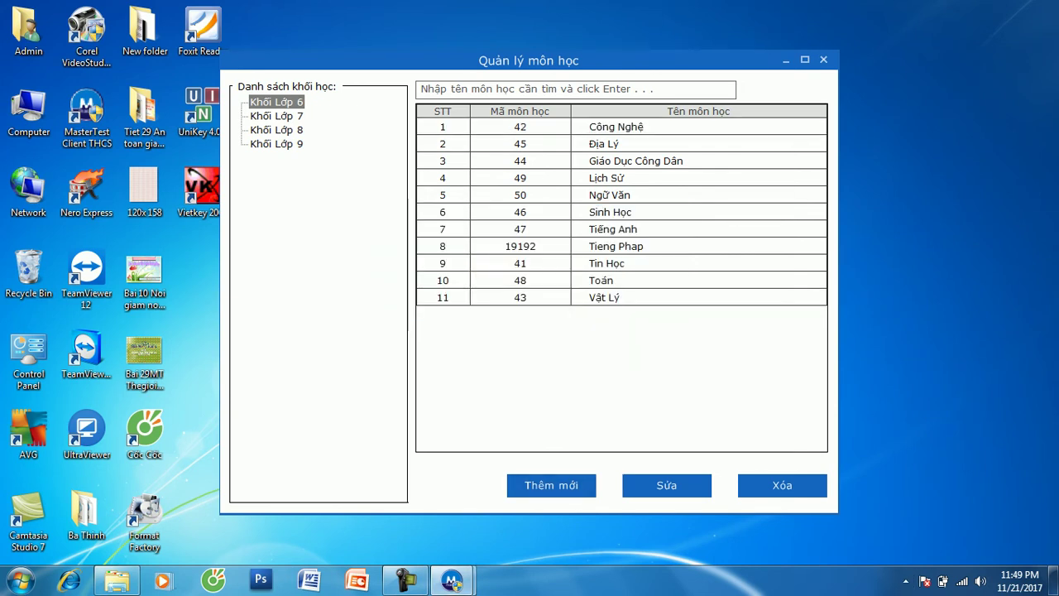
# Set UniKey's encoding to Unicode, close it, and select the Tieng Phap subject row.
pyautogui.click(905, 581)
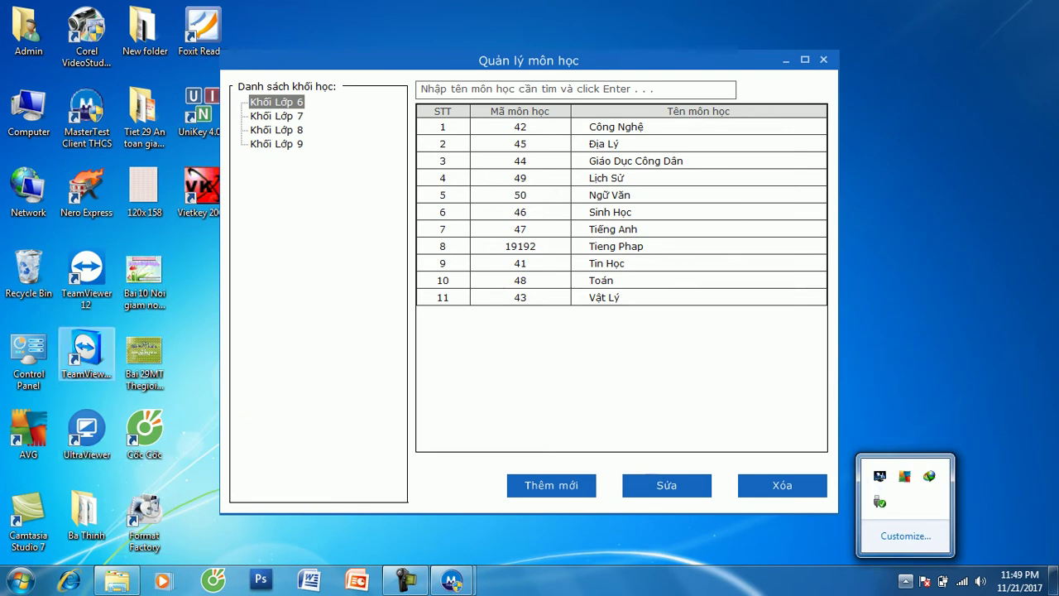
pyautogui.doubleClick(198, 114)
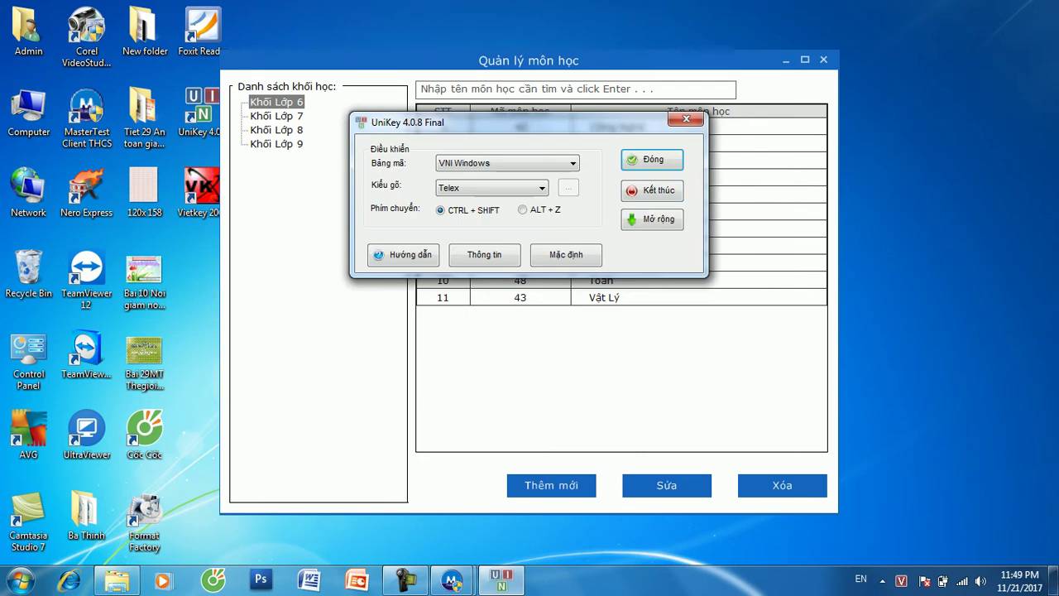
pyautogui.click(506, 163)
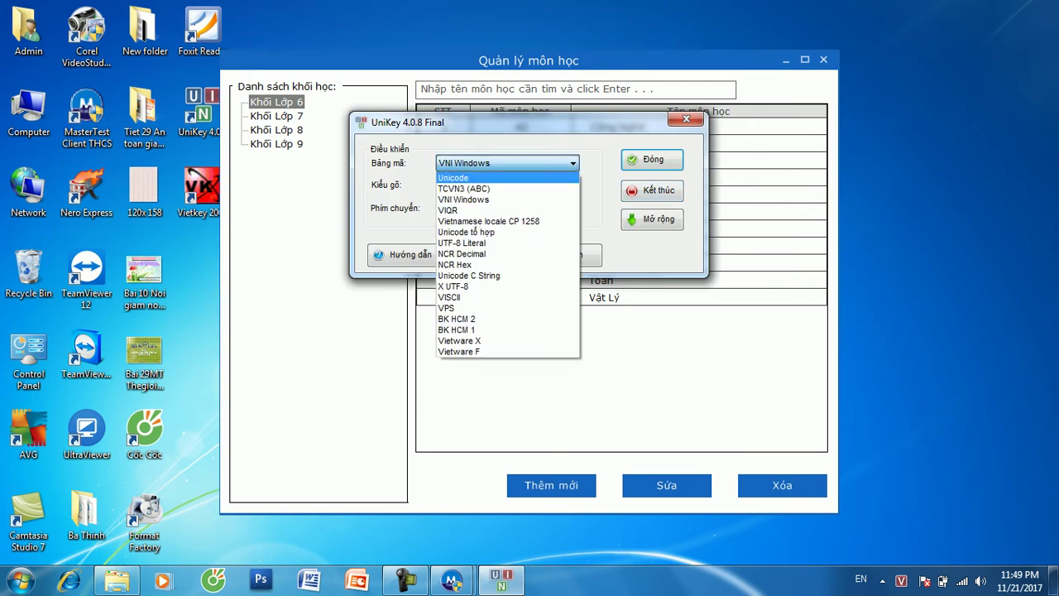
pyautogui.click(453, 178)
pyautogui.click(652, 159)
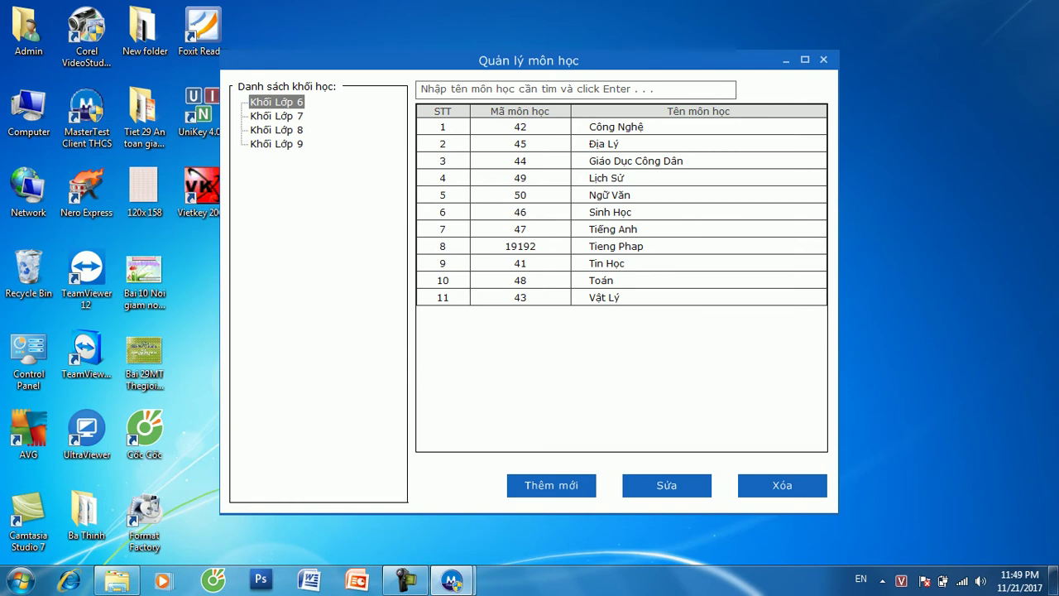
pyautogui.click(615, 246)
pyautogui.click(666, 485)
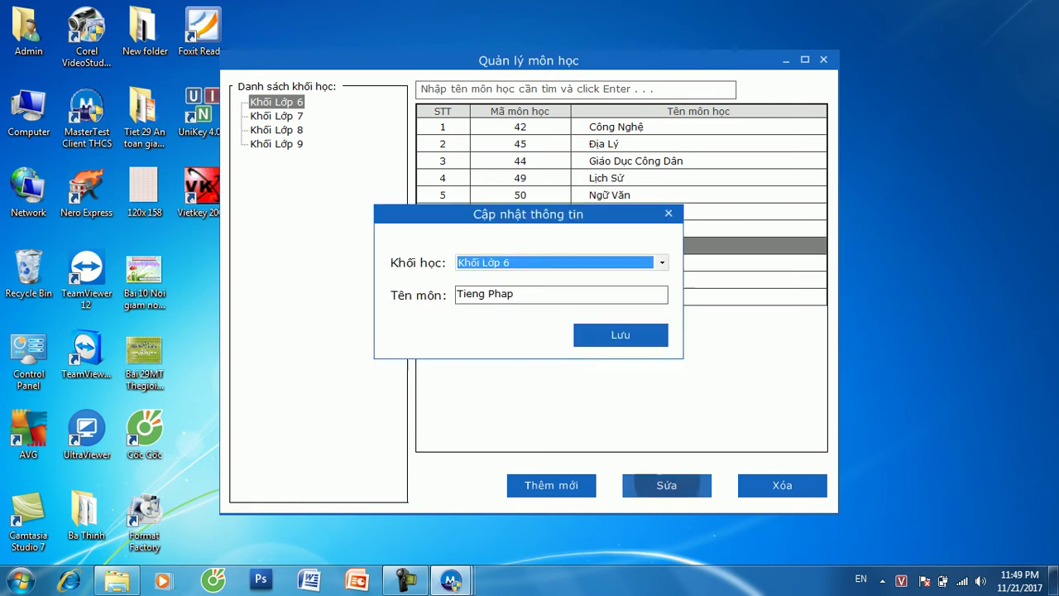
pyautogui.press('Tab')
pyautogui.write('T')
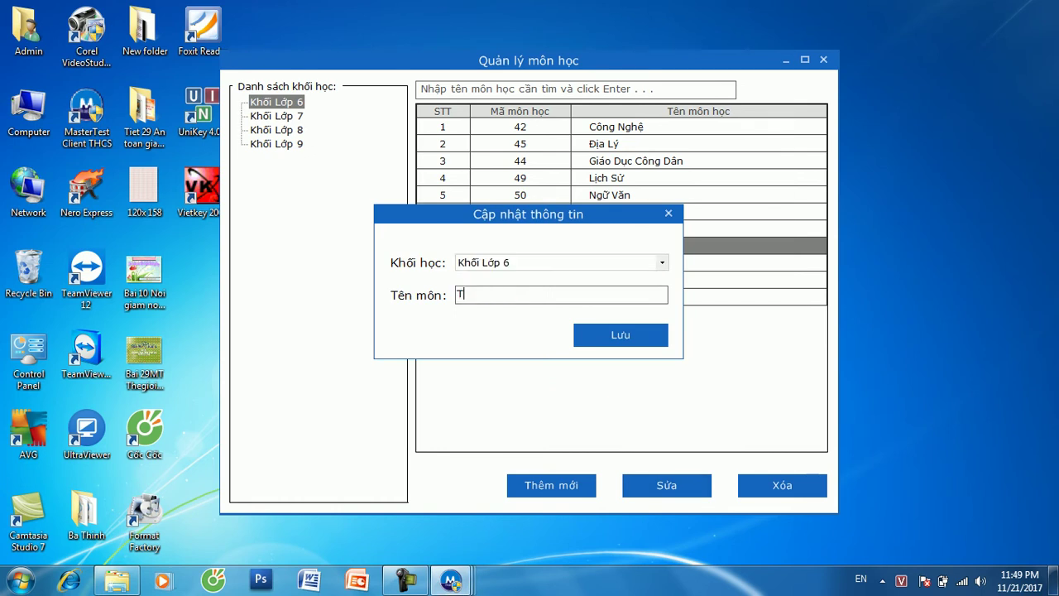
pyautogui.write('ieengs phaps')
pyautogui.press('BackSpace')
pyautogui.press('BackSpace')
pyautogui.press('BackSpace')
pyautogui.press('BackSpace')
pyautogui.press('BackSpace')
pyautogui.press('BackSpace')
pyautogui.press('BackSpace')
pyautogui.press('BackSpace')
pyautogui.press('BackSpace')
pyautogui.press('BackSpace')
pyautogui.press('BackSpace')
pyautogui.press('BackSpace')
pyautogui.press('BackSpace')
pyautogui.write('Tieeng')
pyautogui.press('BackSpace')
pyautogui.press('BackSpace')
pyautogui.press('BackSpace')
pyautogui.press('BackSpace')
pyautogui.press('BackSpace')
pyautogui.press('BackSpace')
pyautogui.press('Escape')
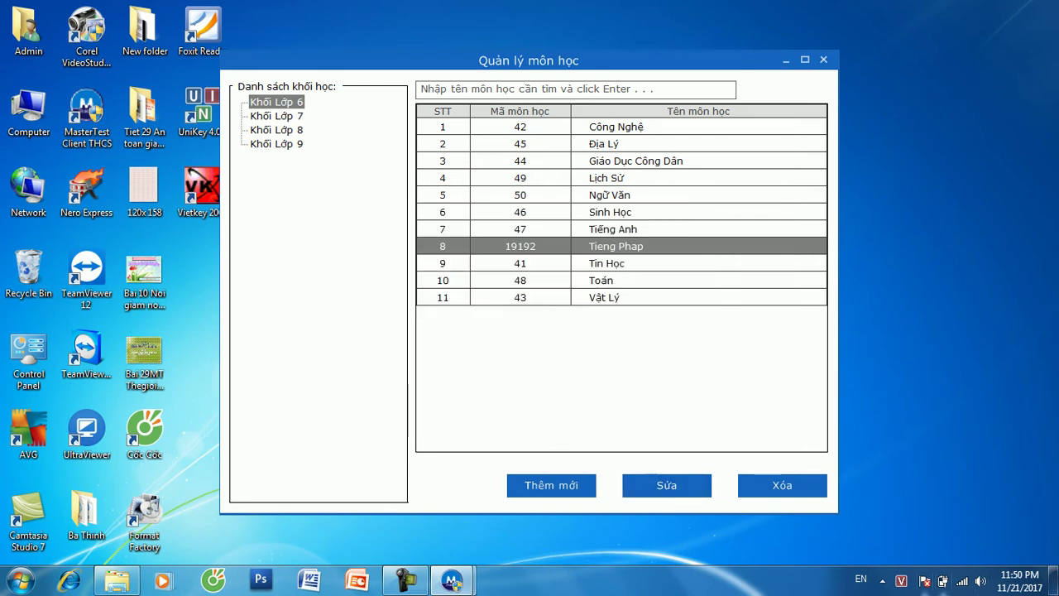
pyautogui.hotkey('ctrl', 'shift', 'F5')
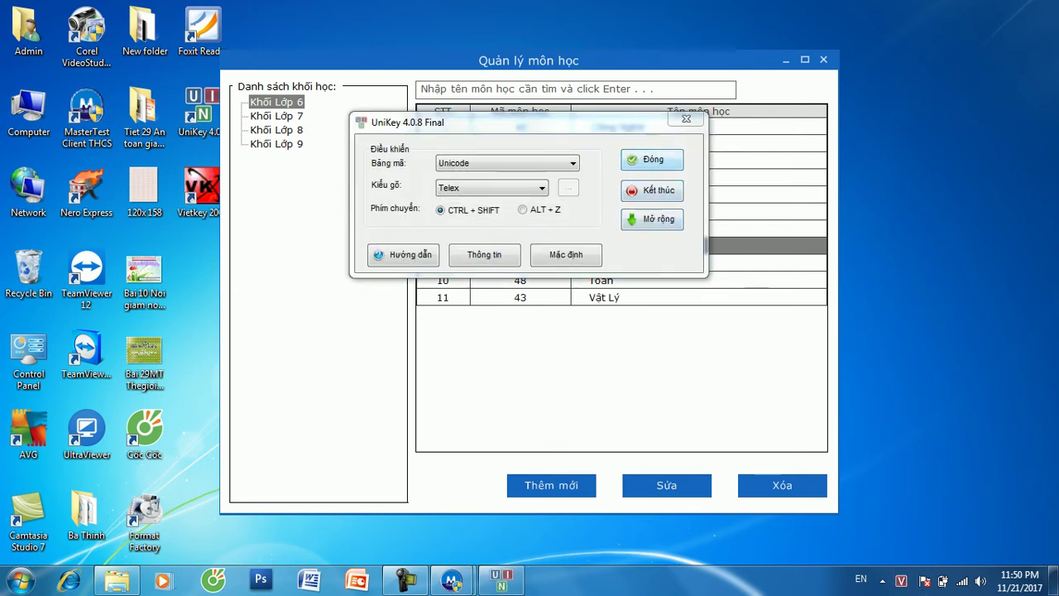
pyautogui.press('Return')
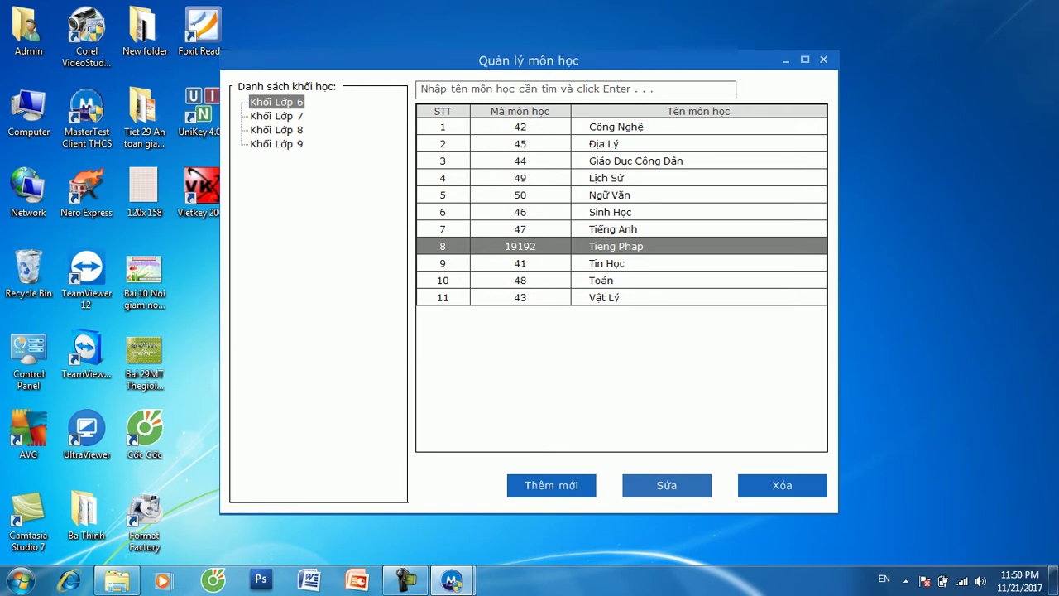
# Open the Cập nhật thông tin form for the Tieng Phap subject.
pyautogui.click(667, 484)
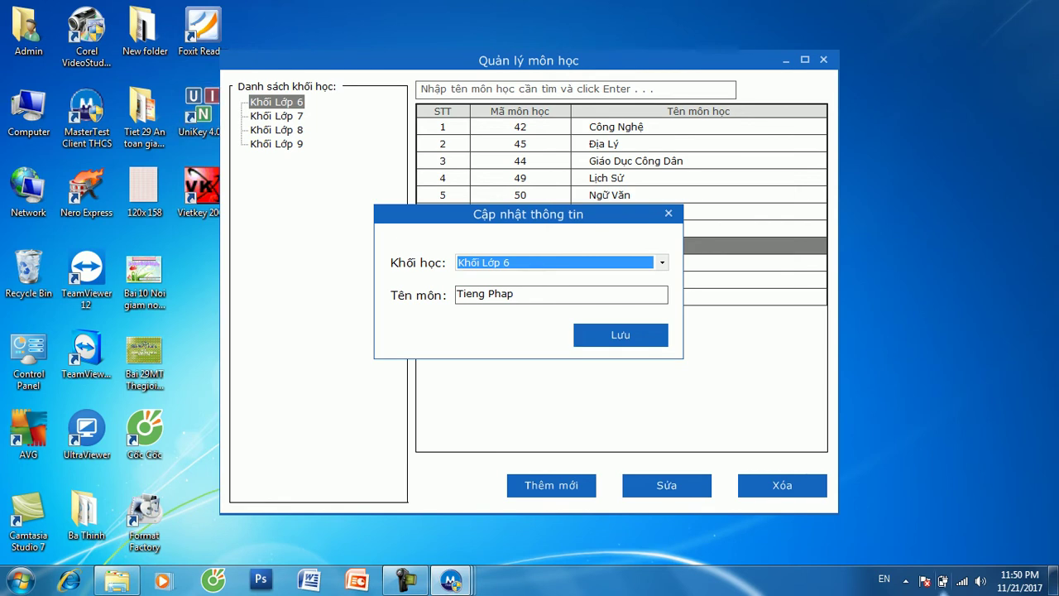
# Switch UniKey's encoding to TCVN3 (ABC), close it, and return to the Tên môn field.
pyautogui.click(906, 579)
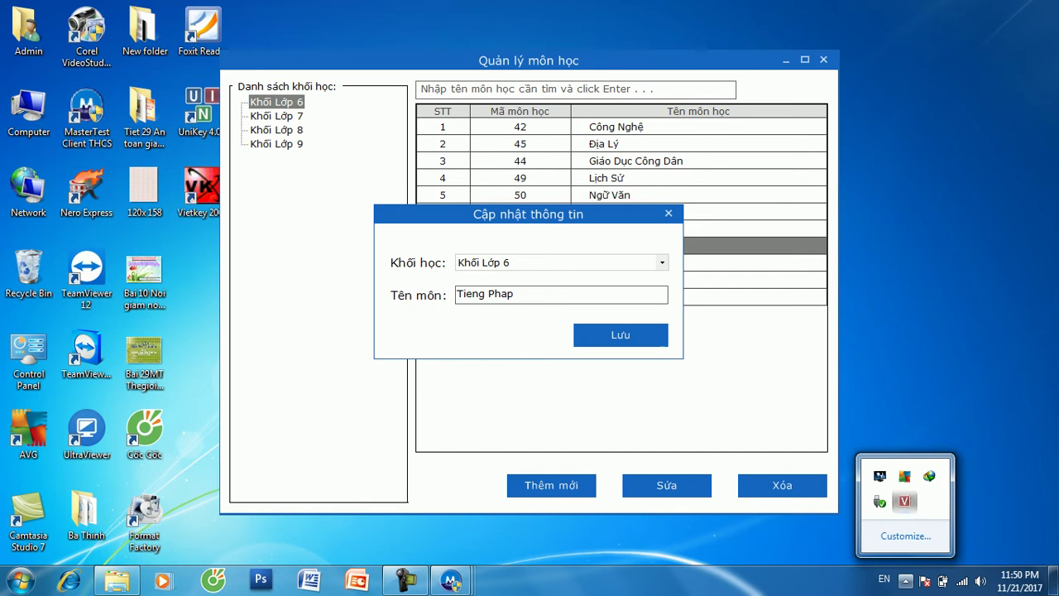
pyautogui.doubleClick(905, 501)
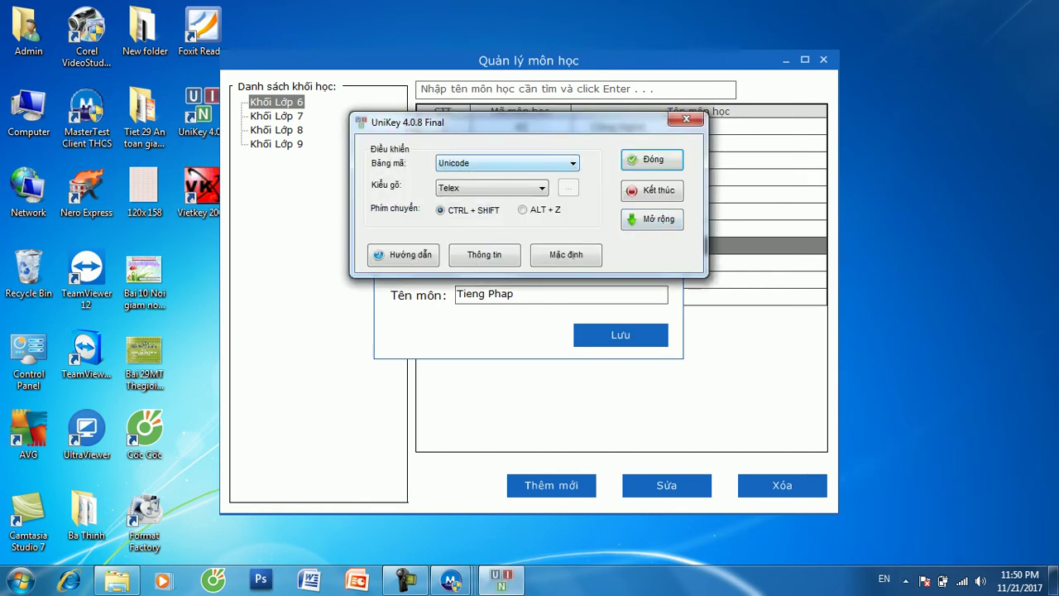
pyautogui.click(507, 163)
pyautogui.press('Down')
pyautogui.press('Return')
pyautogui.press('Return')
pyautogui.click(538, 295)
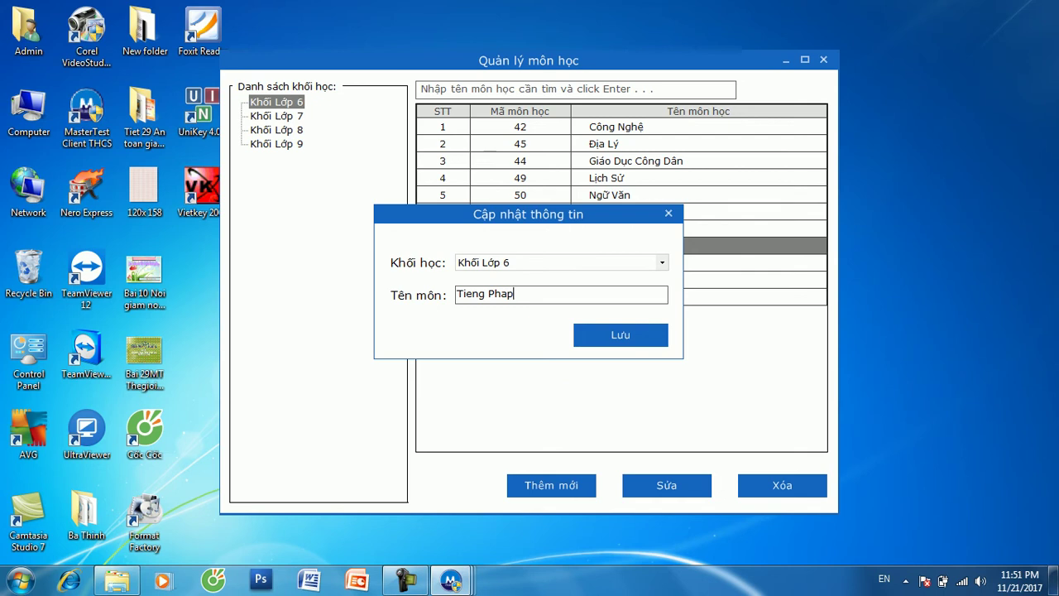
# Relaunch UniKey from the desktop and switch its encoding back to Unicode.
pyautogui.doubleClick(199, 112)
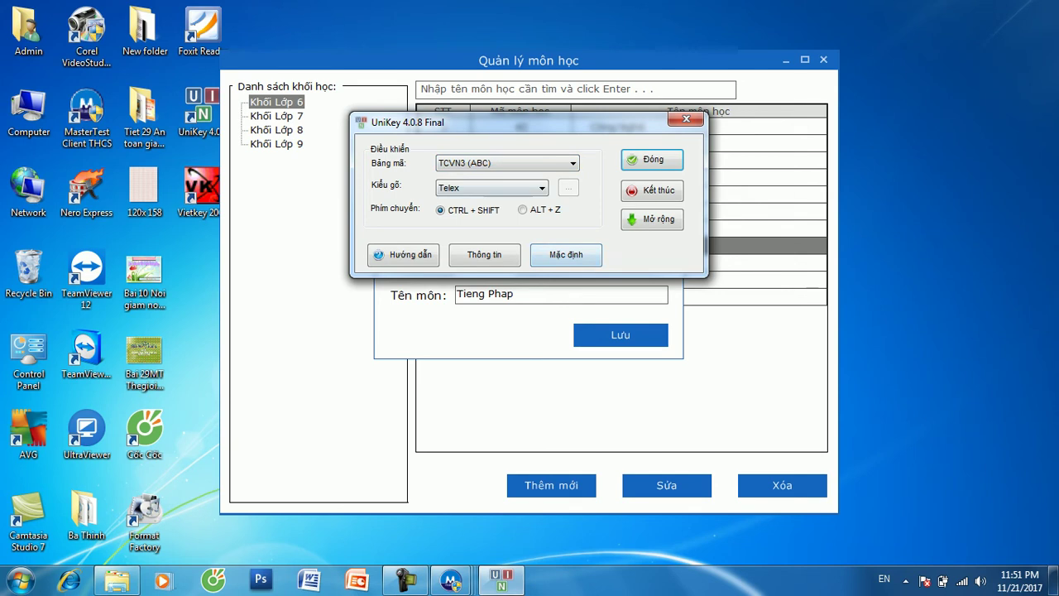
pyautogui.click(507, 163)
pyautogui.press('Return')
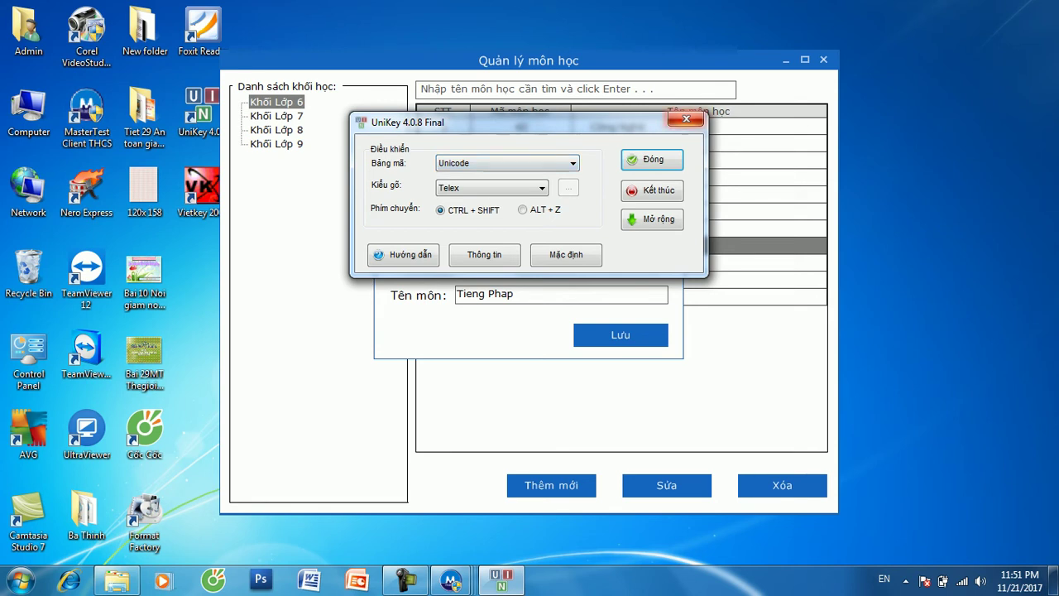
# Relaunch UniKey as administrator, set its encoding to Unicode, and close its settings.
pyautogui.click(686, 119)
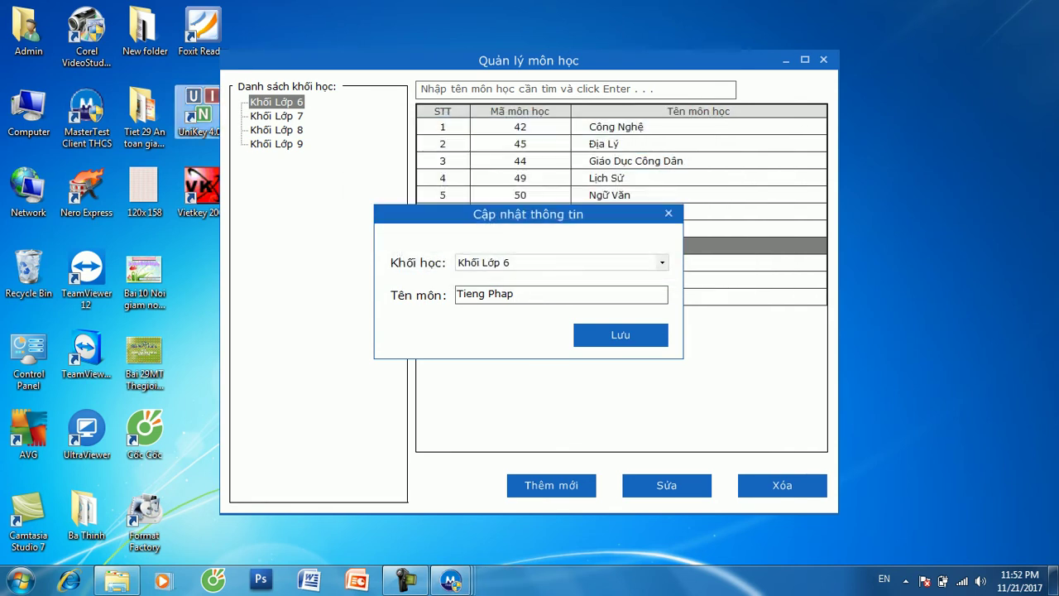
pyautogui.rightClick(198, 102)
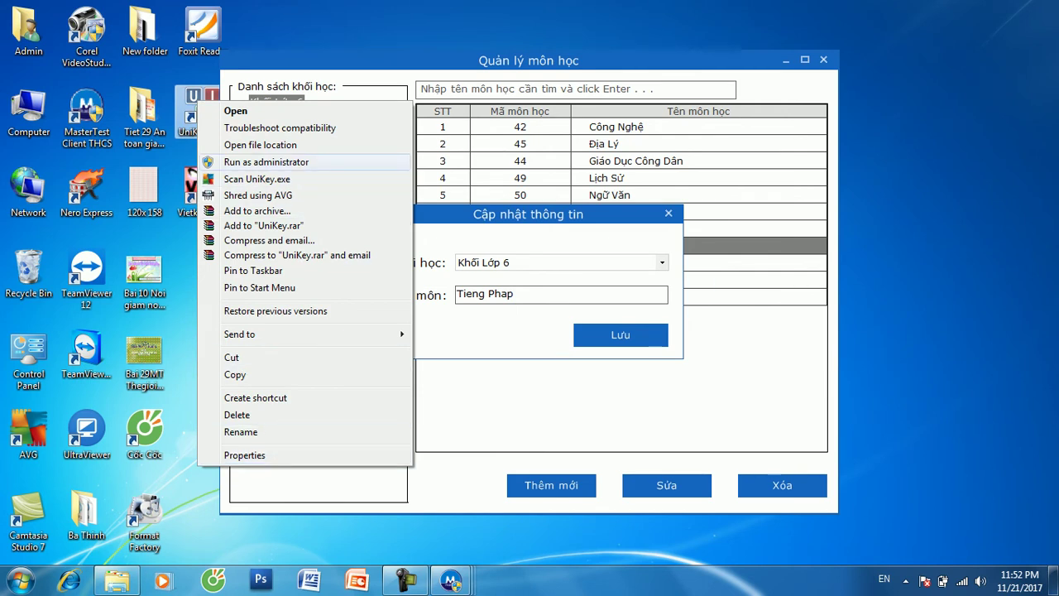
pyautogui.press('Return')
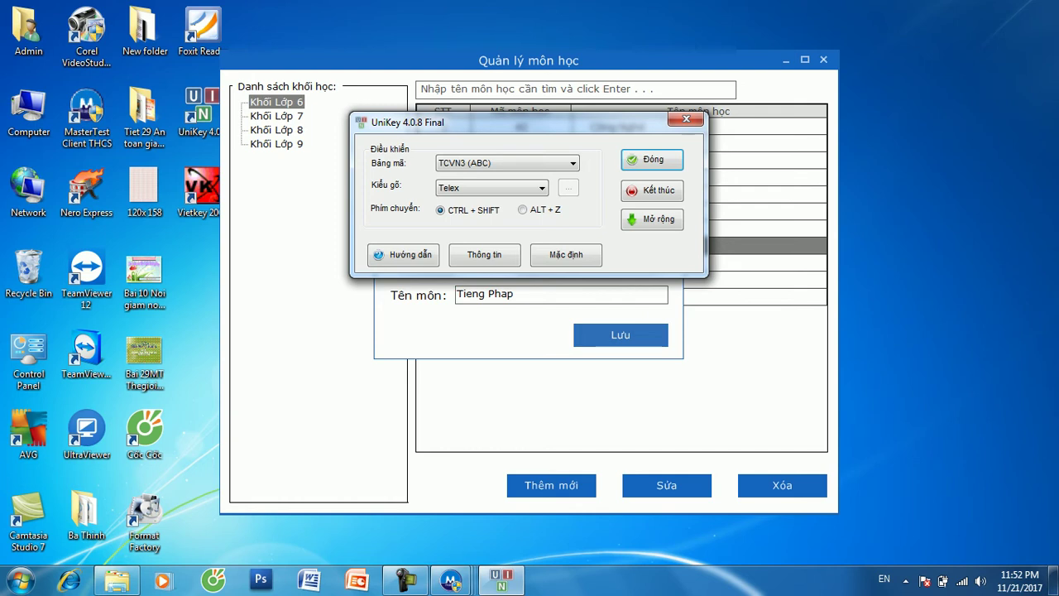
pyautogui.click(507, 163)
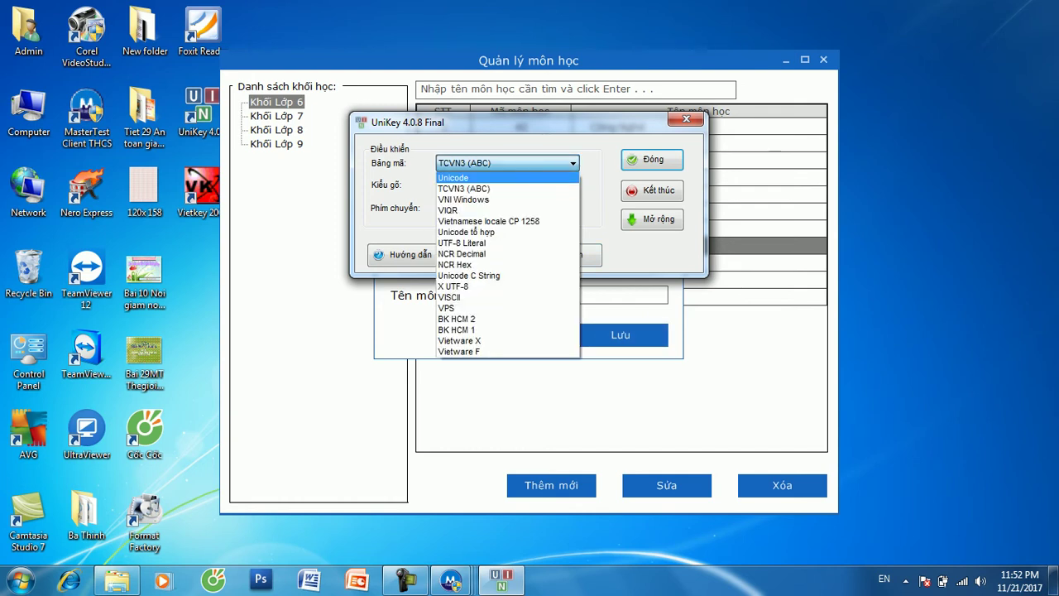
pyautogui.click(463, 177)
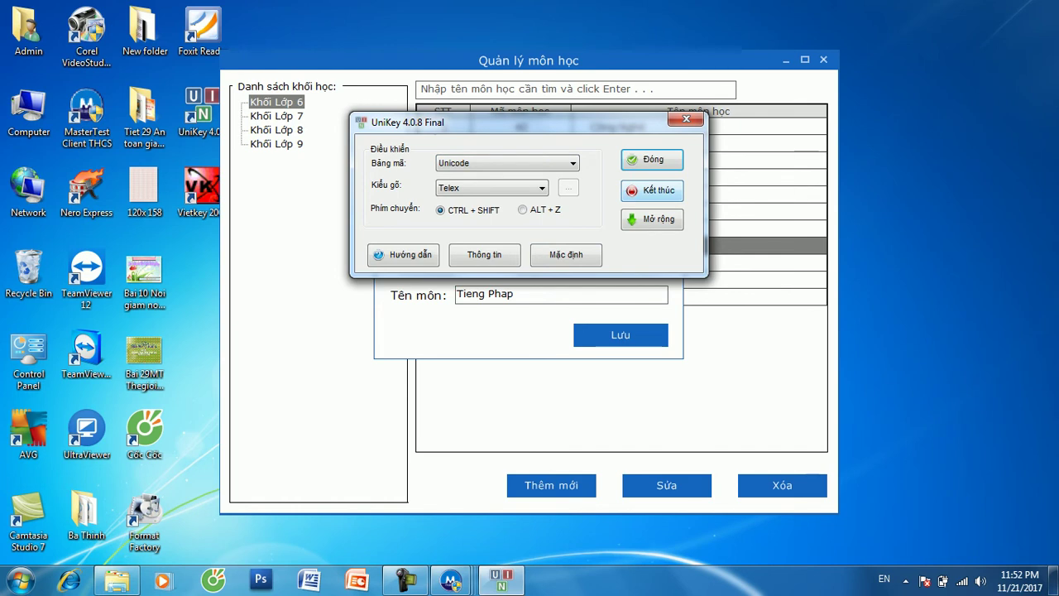
pyautogui.press('Return')
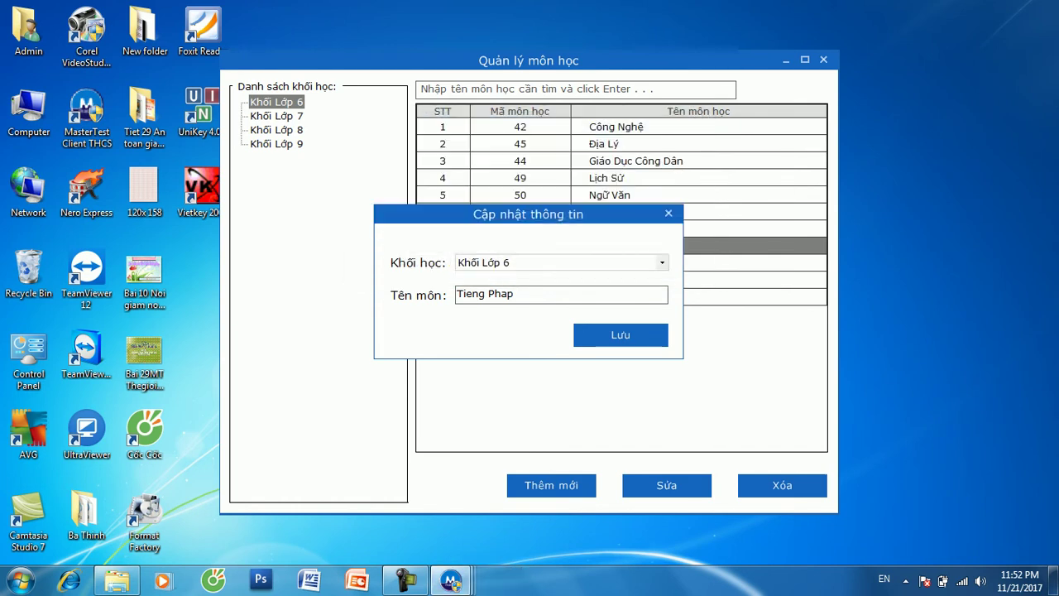
# Test Vietnamese typing by replacing the Tên môn text with 'Tieen'.
pyautogui.hotkey('ctrl', 'a')
pyautogui.write('Tieen')
pyautogui.press('BackSpace')
pyautogui.press('BackSpace')
pyautogui.press('BackSpace')
pyautogui.press('BackSpace')
pyautogui.press('BackSpace')
pyautogui.click(669, 214)
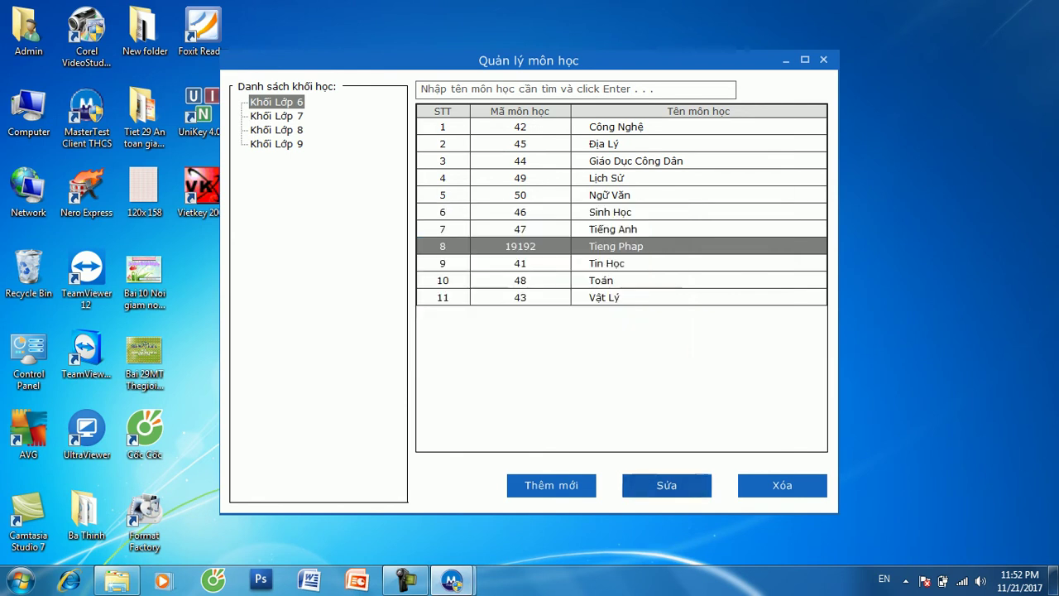
pyautogui.click(906, 579)
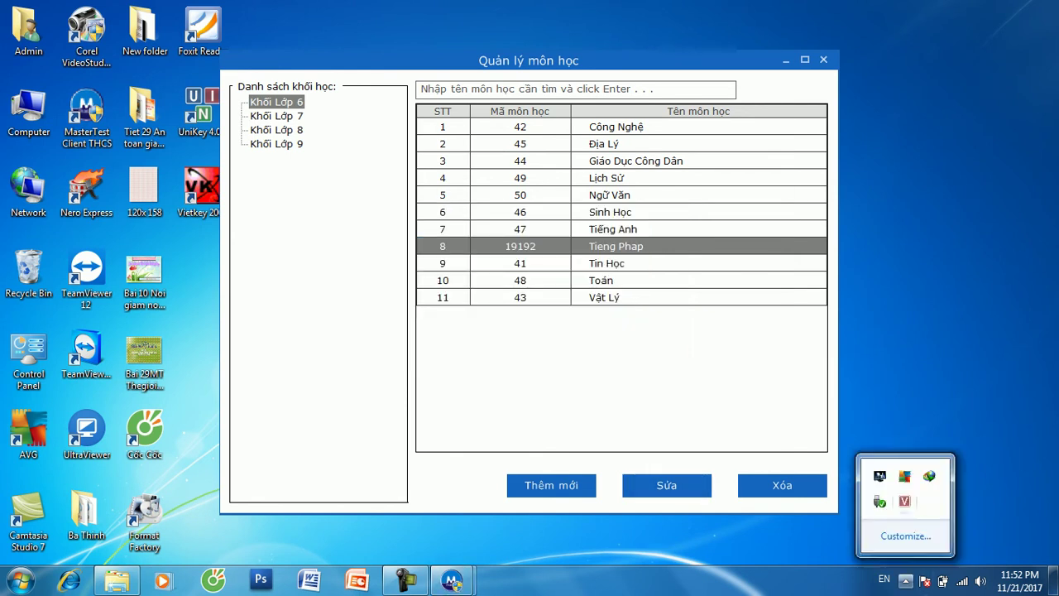
pyautogui.rightClick(904, 501)
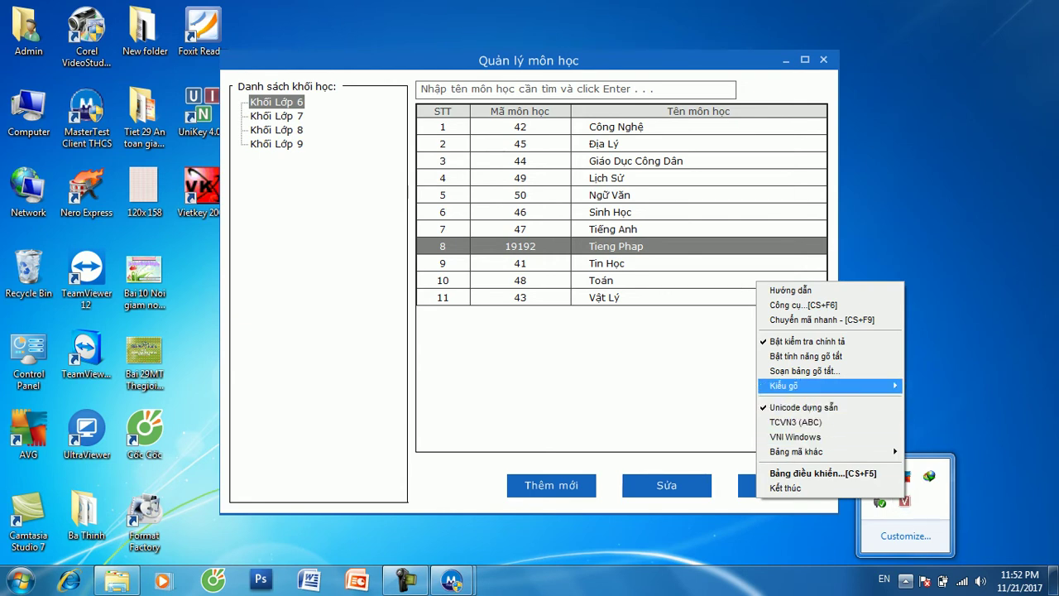
pyautogui.moveTo(828, 385)
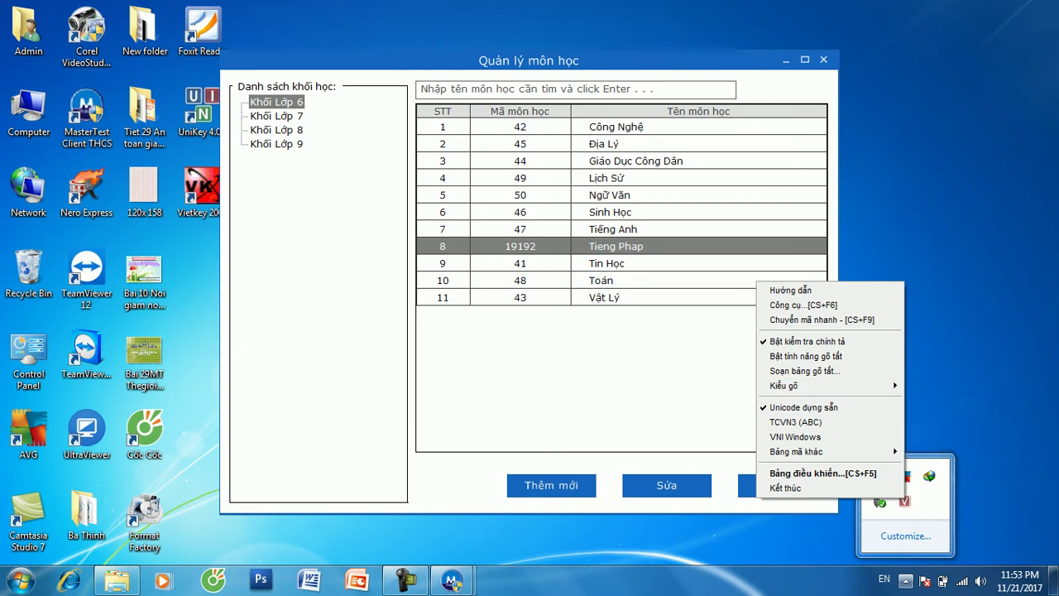
pyautogui.click(199, 112)
# Browse to E:\Phan mem\Phan mem Mastertest Online and select the troubleshooting PDF guide.
pyautogui.doubleClick(28, 107)
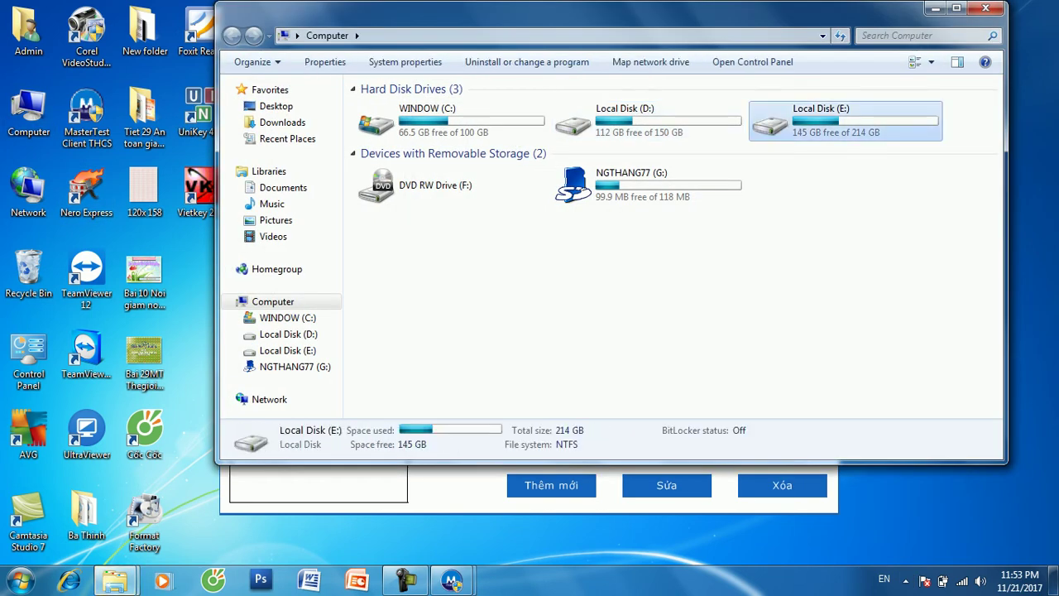
pyautogui.doubleClick(819, 120)
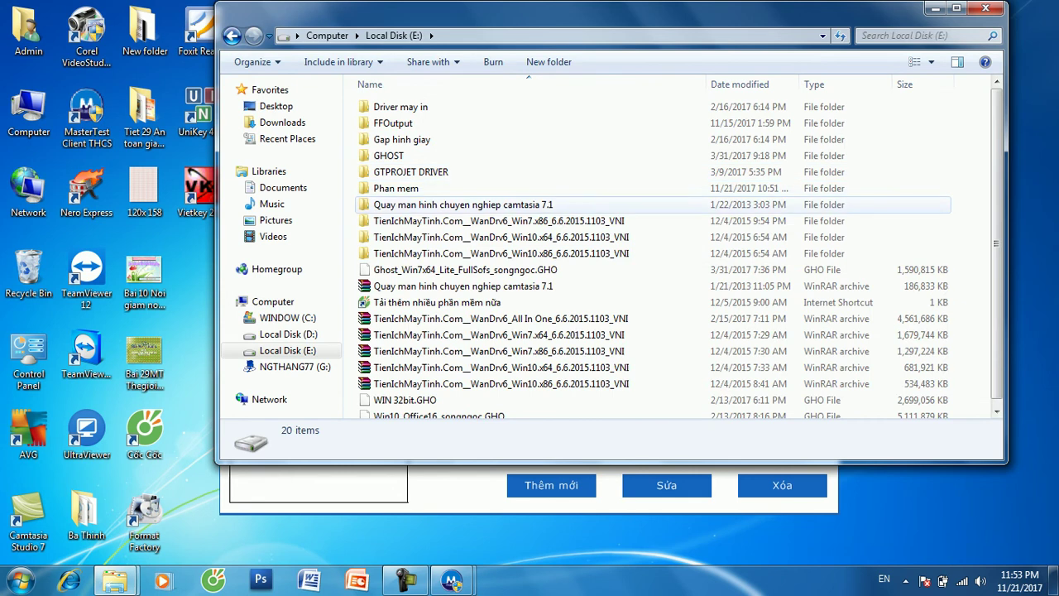
pyautogui.doubleClick(579, 187)
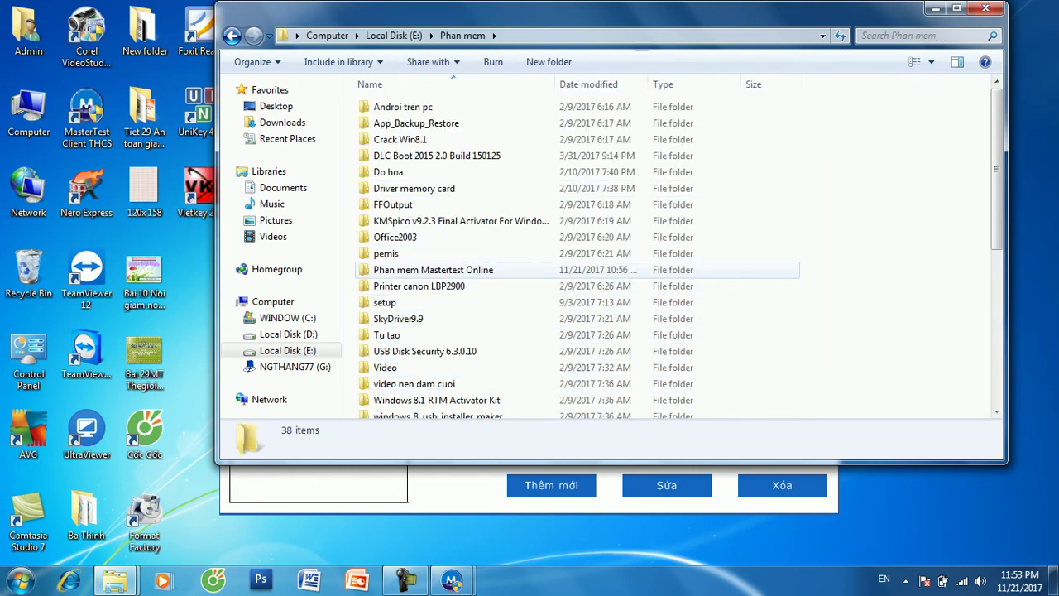
pyautogui.doubleClick(433, 269)
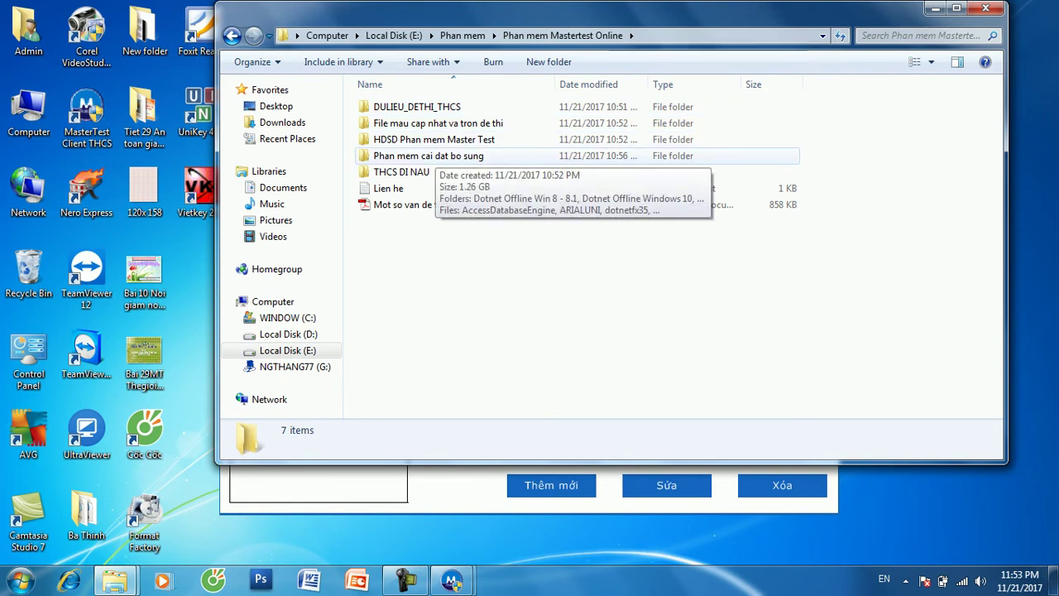
pyautogui.click(455, 204)
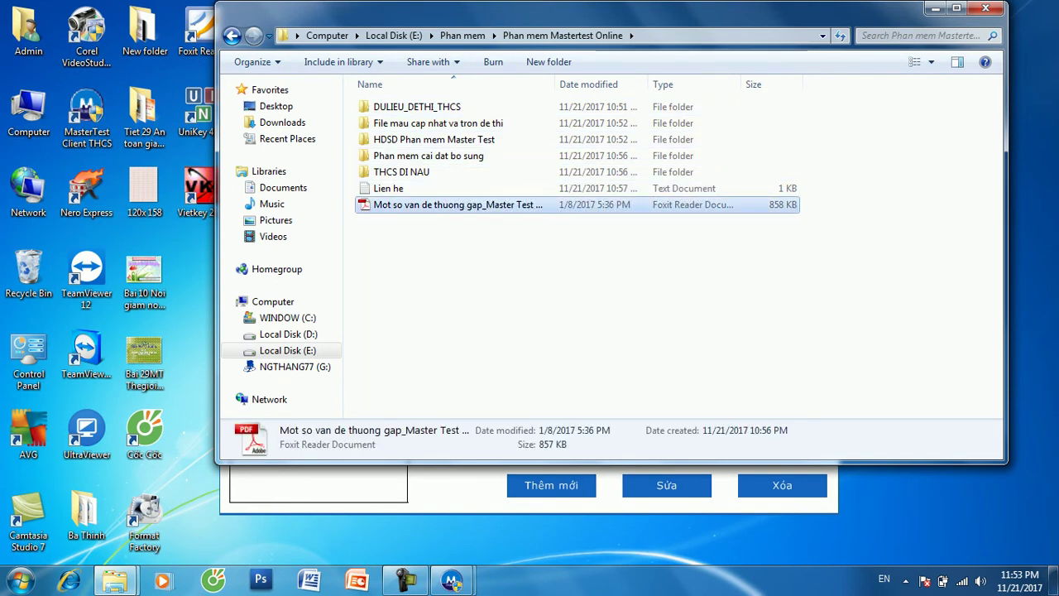
# Open the troubleshooting PDF in Foxit Reader and find the 'Gõ tiếng việt không được' fix.
pyautogui.doubleClick(455, 204)
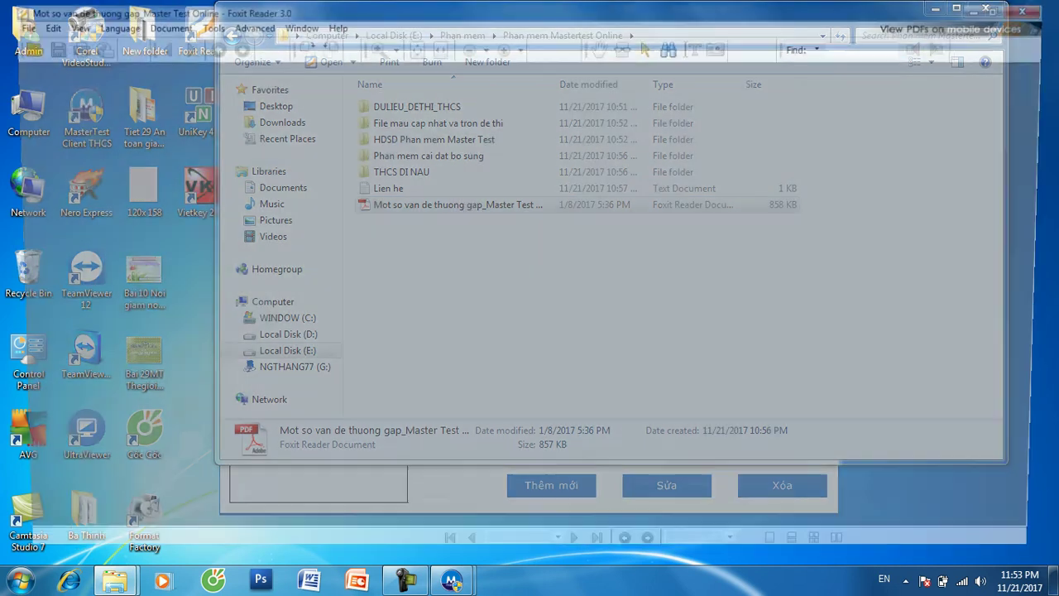
pyautogui.scroll(-20, 538, 297)
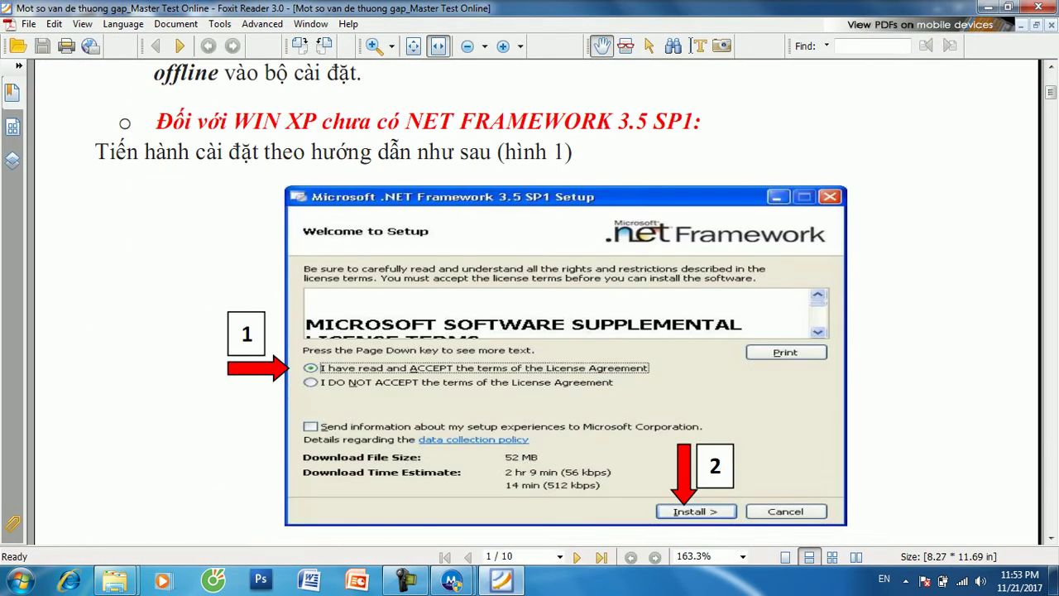
pyautogui.scroll(-20, 537, 297)
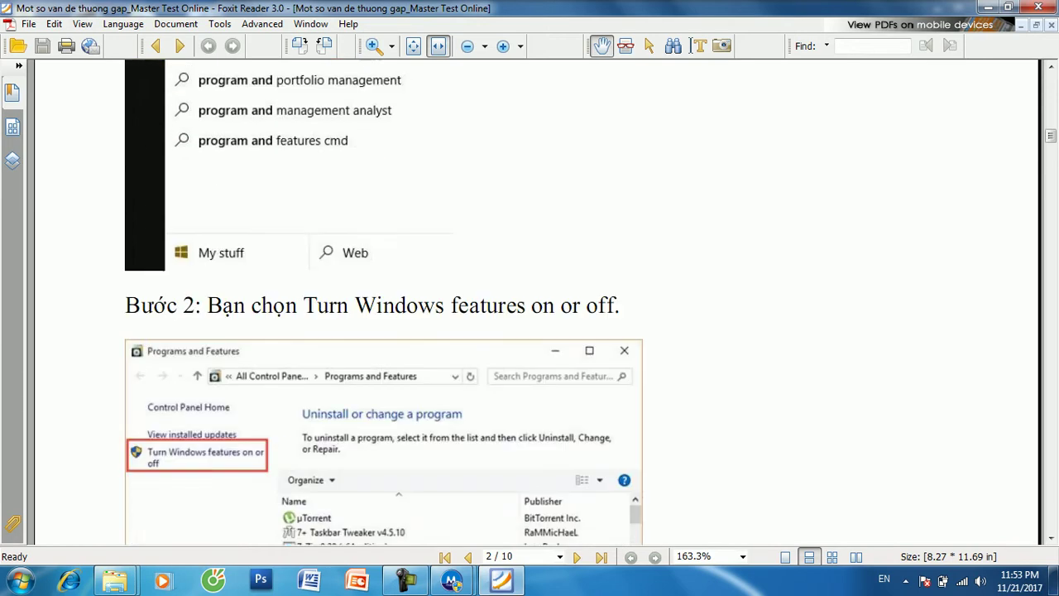
pyautogui.scroll(-20, 538, 302)
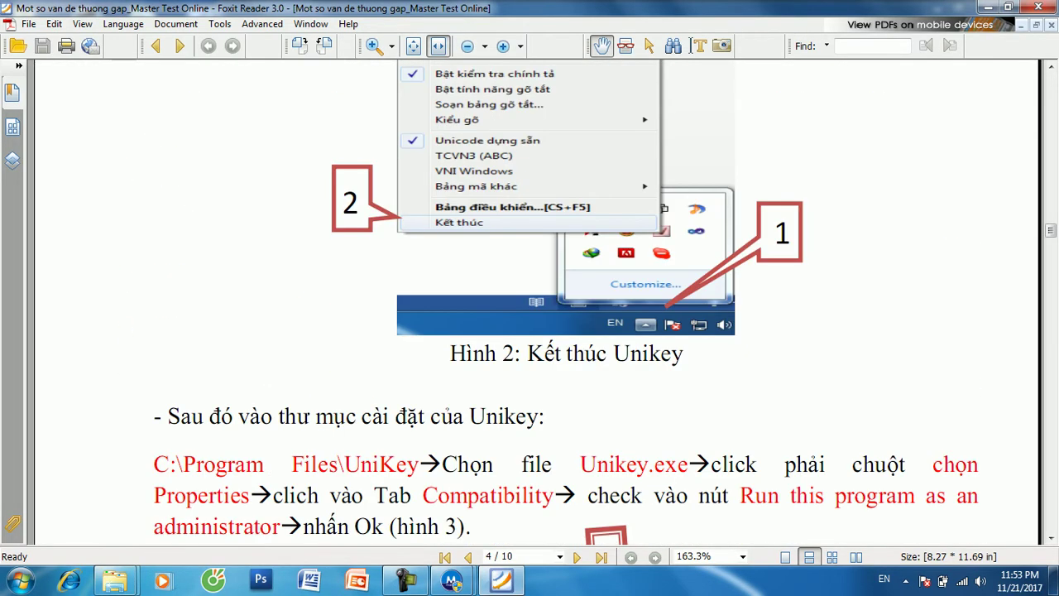
pyautogui.scroll(-1, 605, 303)
pyautogui.scroll(1, 606, 303)
pyautogui.scroll(7, 538, 302)
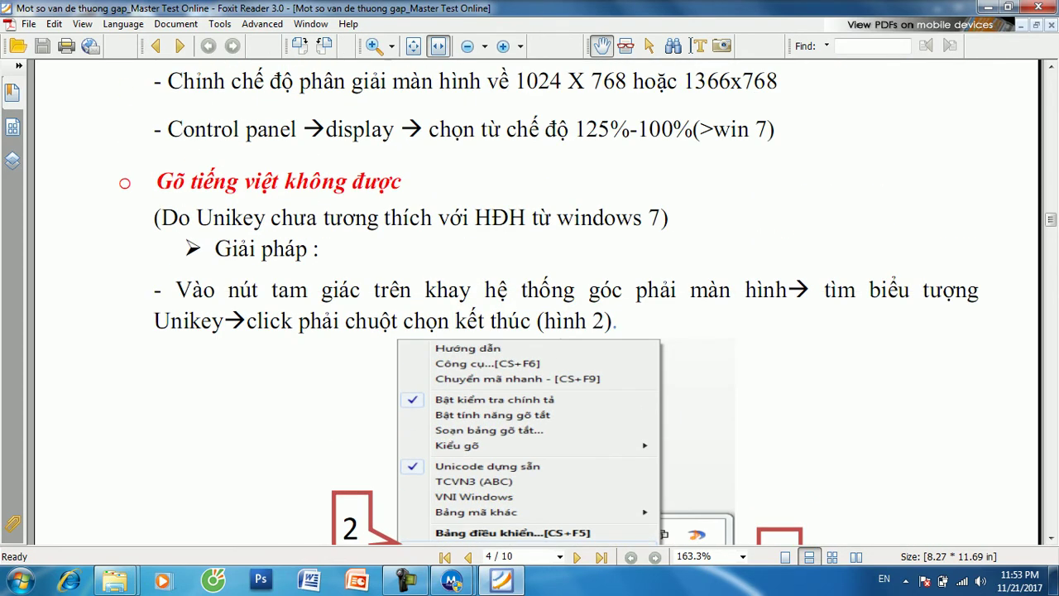
# Exit UniKey from the notification area with Kết thúc, then minimize the PDF guide.
pyautogui.click(906, 580)
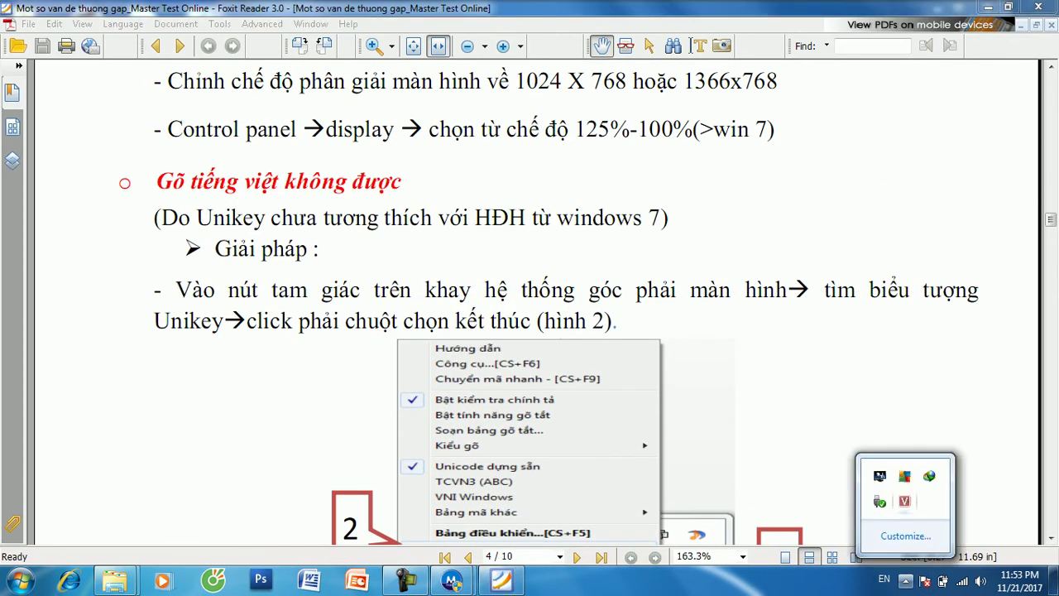
pyautogui.rightClick(905, 501)
pyautogui.click(782, 489)
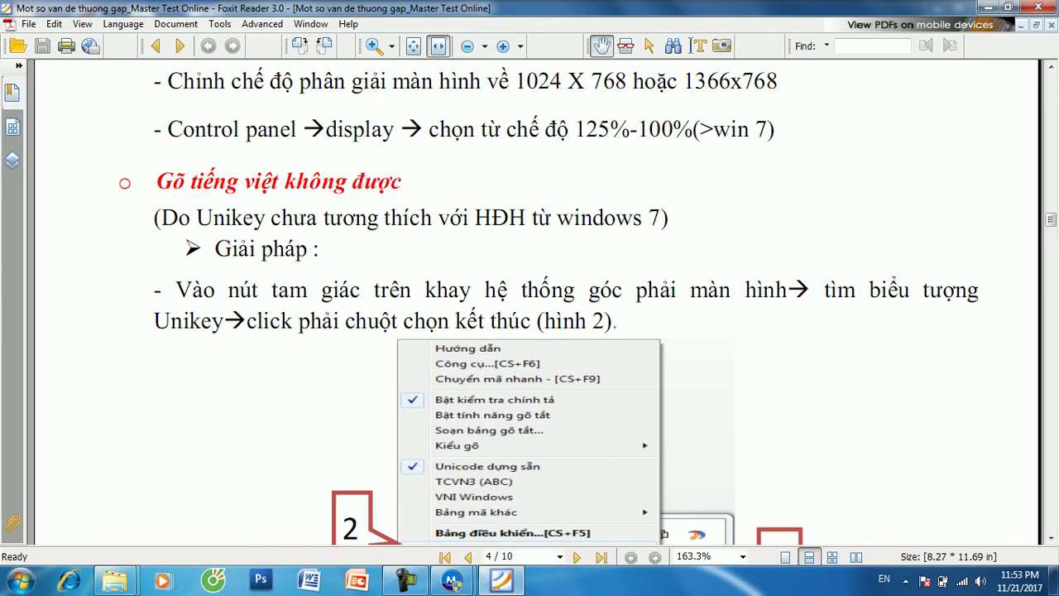
pyautogui.click(985, 7)
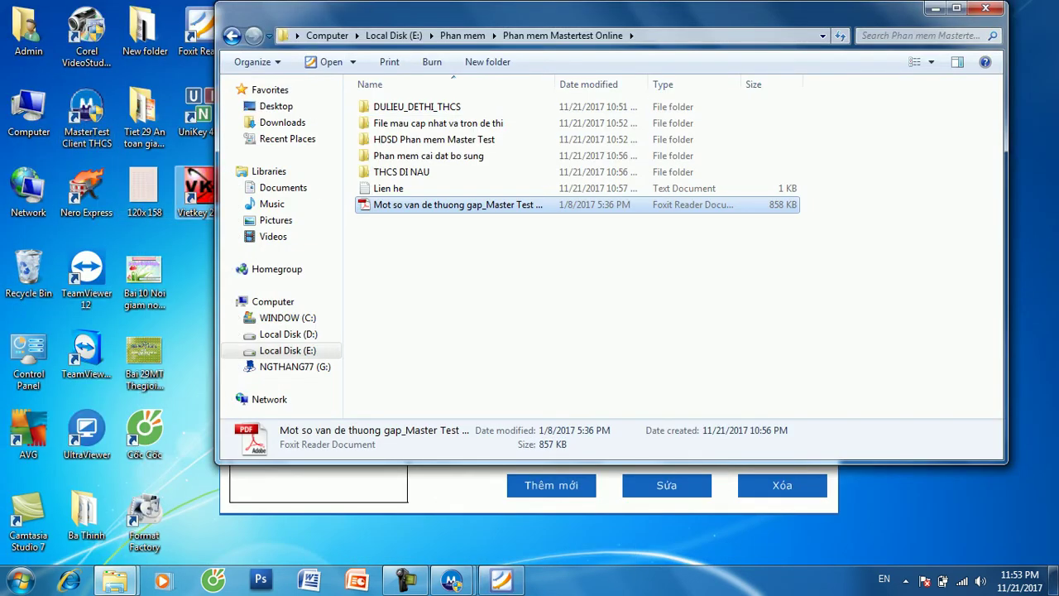
# Relaunch UniKey with Unicode and Telex, then close UniKey, Explorer and the Quản lý môn học window.
pyautogui.rightClick(203, 109)
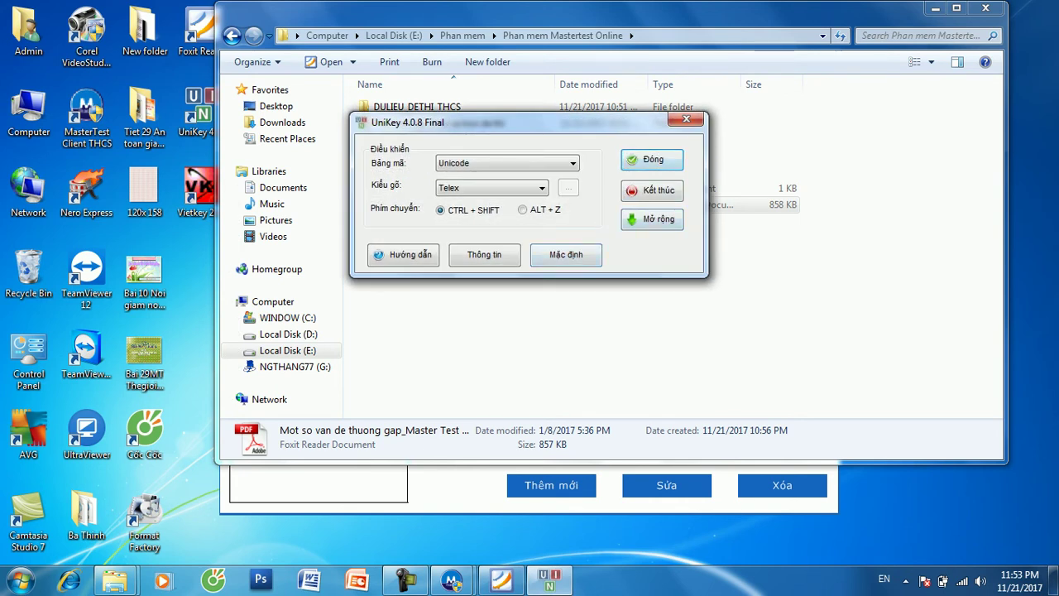
pyautogui.click(652, 158)
pyautogui.click(986, 7)
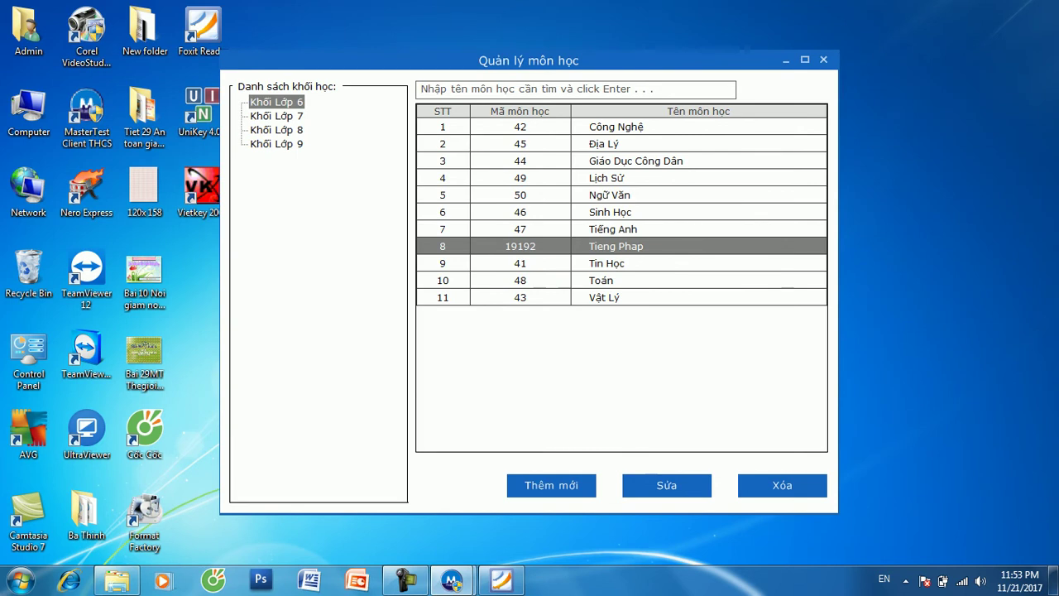
pyautogui.click(823, 60)
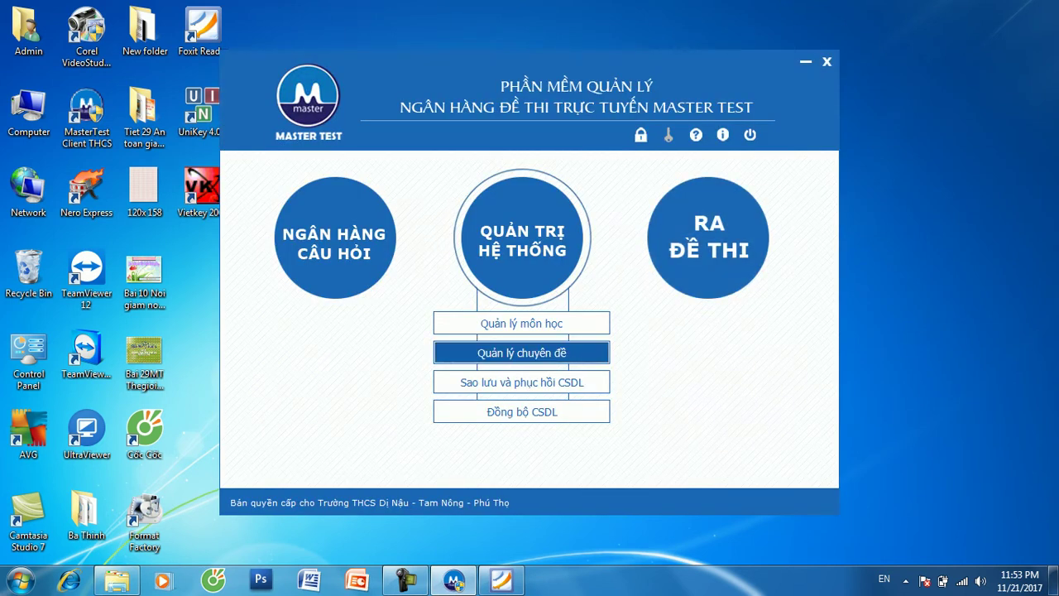
# Open Quản lý chuyên đề for Khối Lớp 6, Công Nghệ and select the Tổng hợp topic.
pyautogui.click(522, 353)
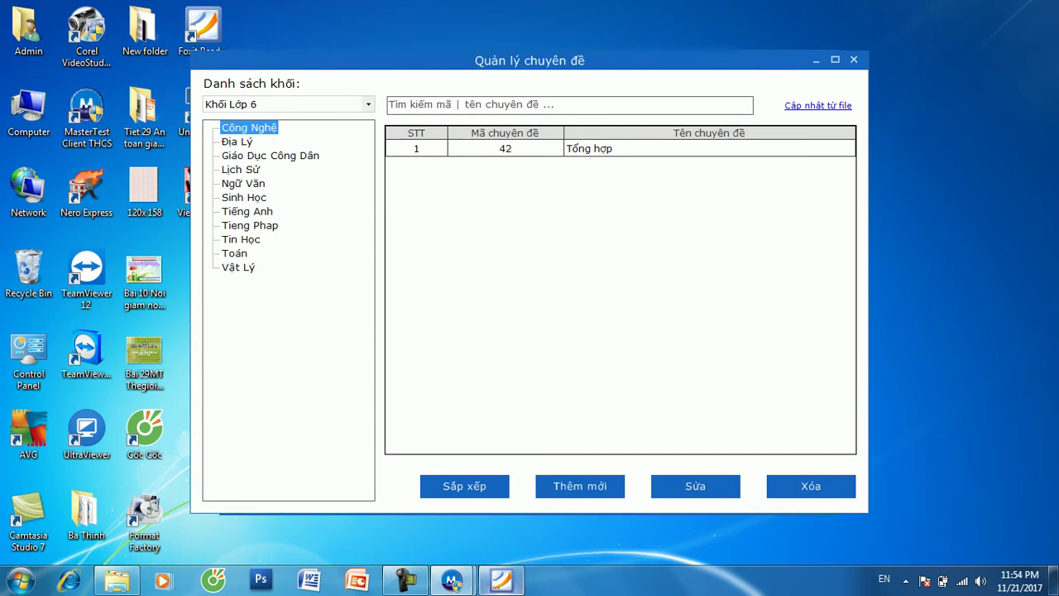
pyautogui.moveTo(501, 580)
pyautogui.click(819, 148)
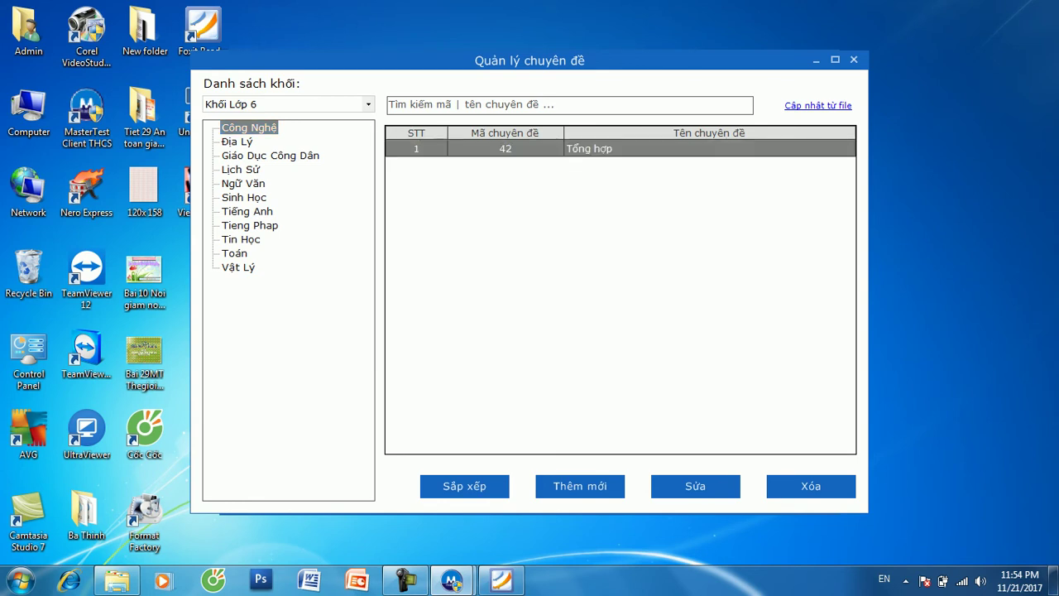
# Add and save the new topic 'Chương 1' for grade 6 Công Nghệ, then close the topic manager.
pyautogui.click(580, 485)
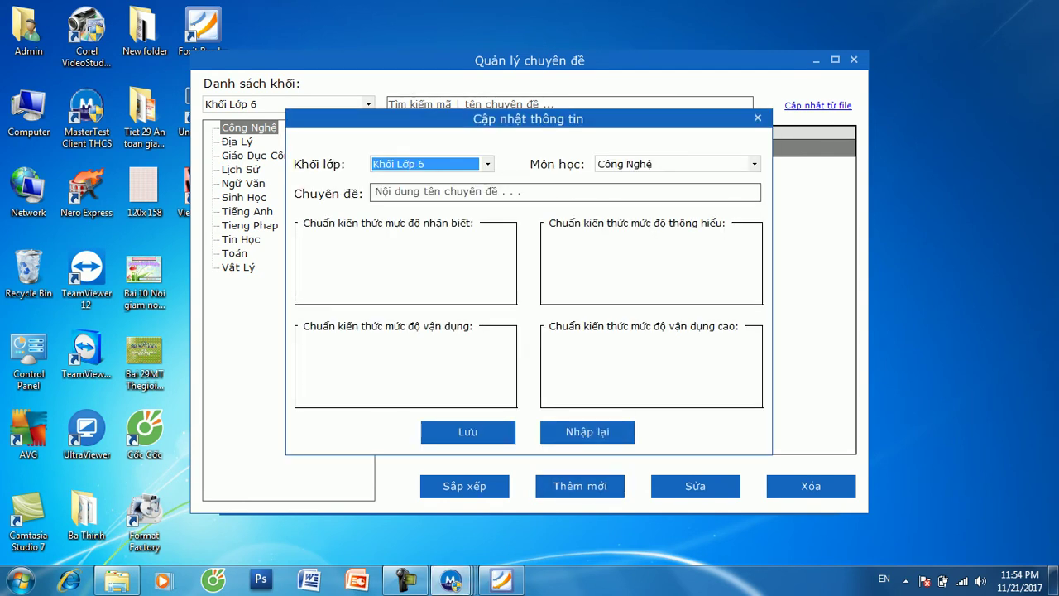
pyautogui.click(566, 192)
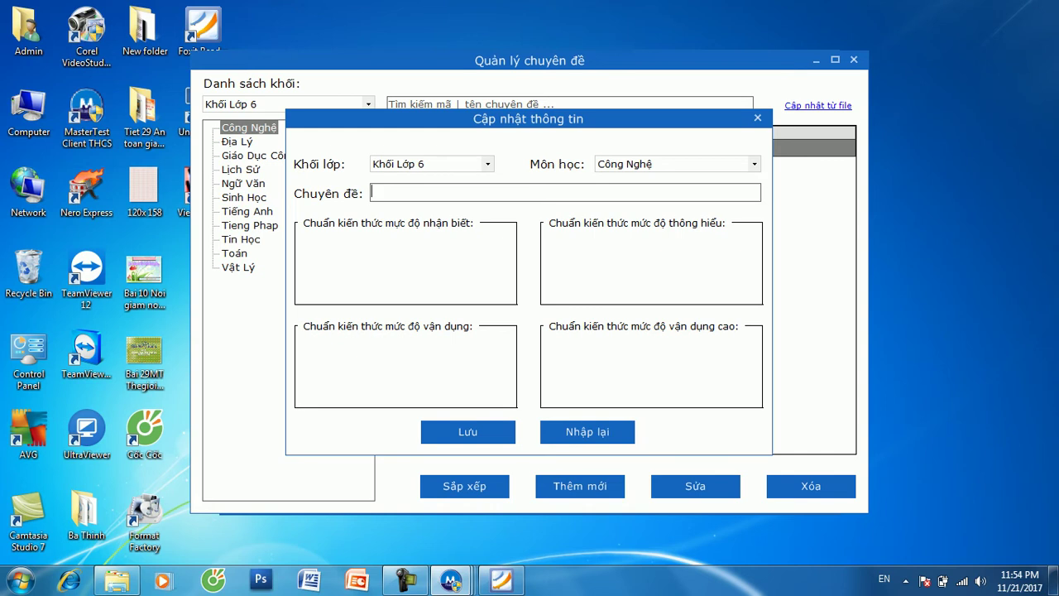
pyautogui.write('Chu')
pyautogui.write('ương ')
pyautogui.write('1')
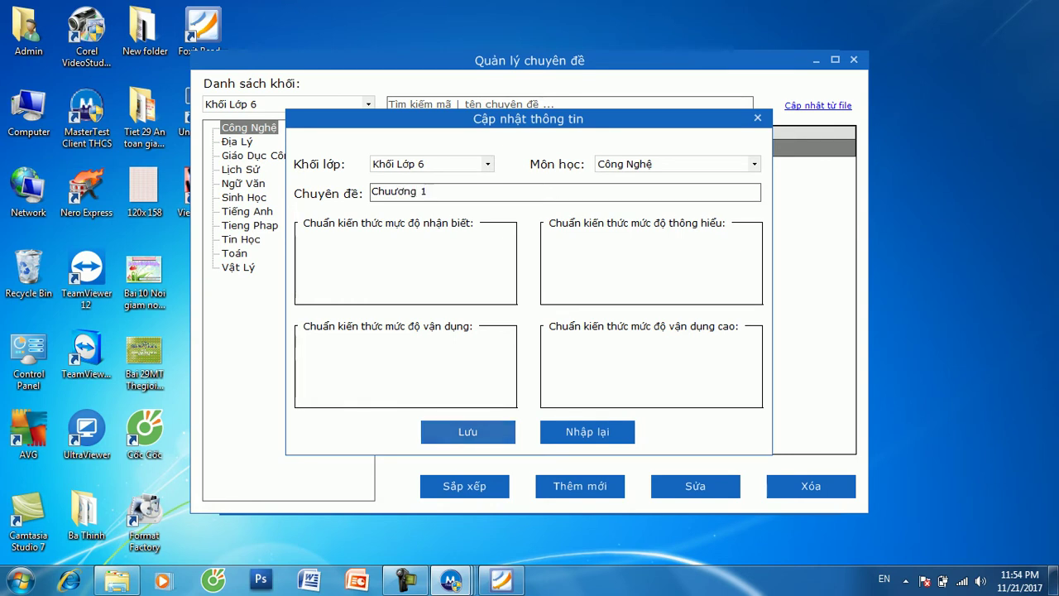
pyautogui.click(468, 431)
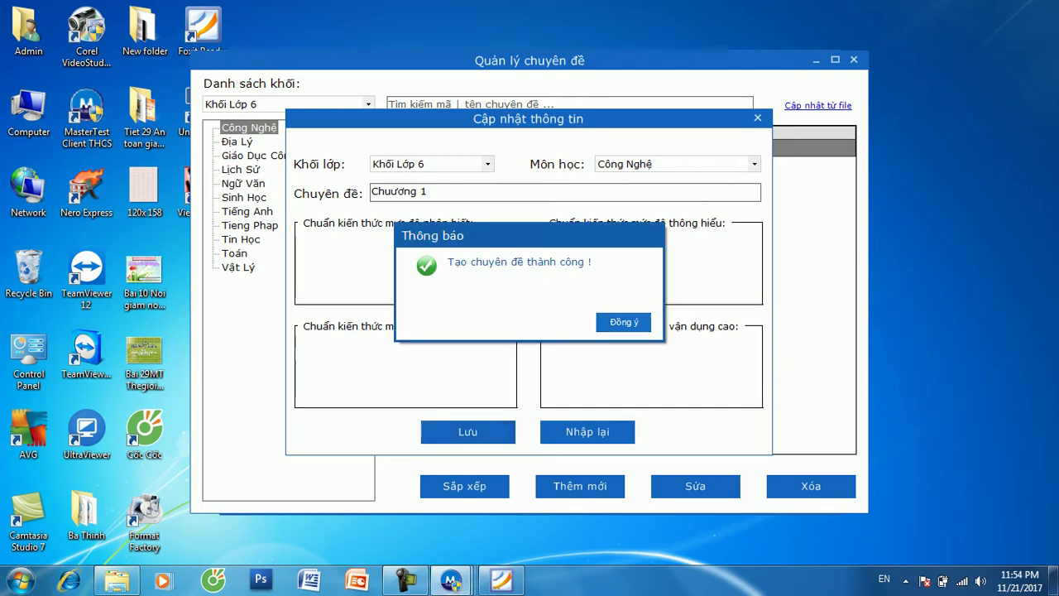
pyautogui.click(622, 321)
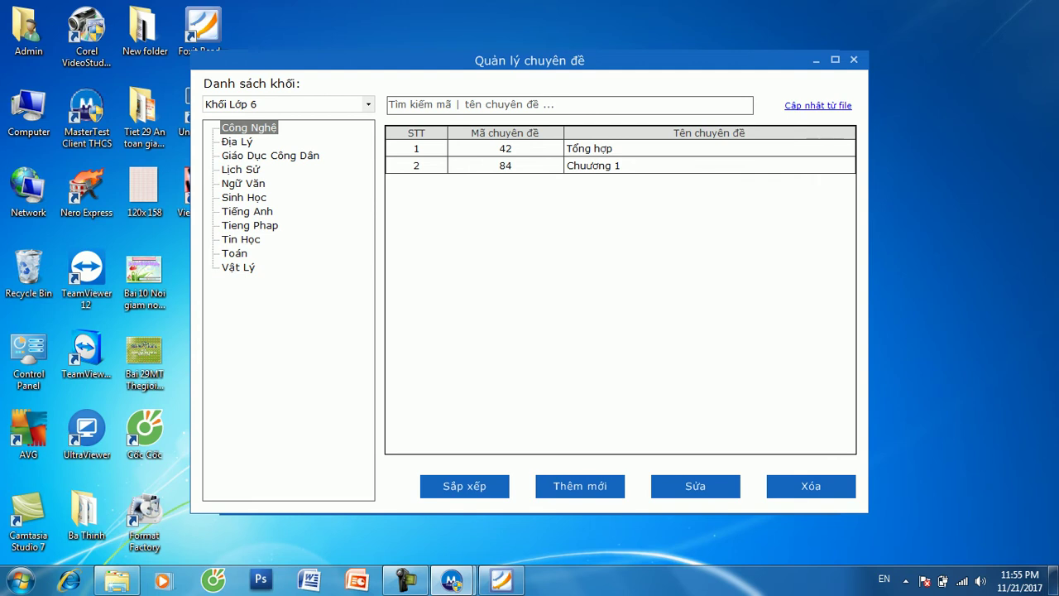
pyautogui.click(593, 166)
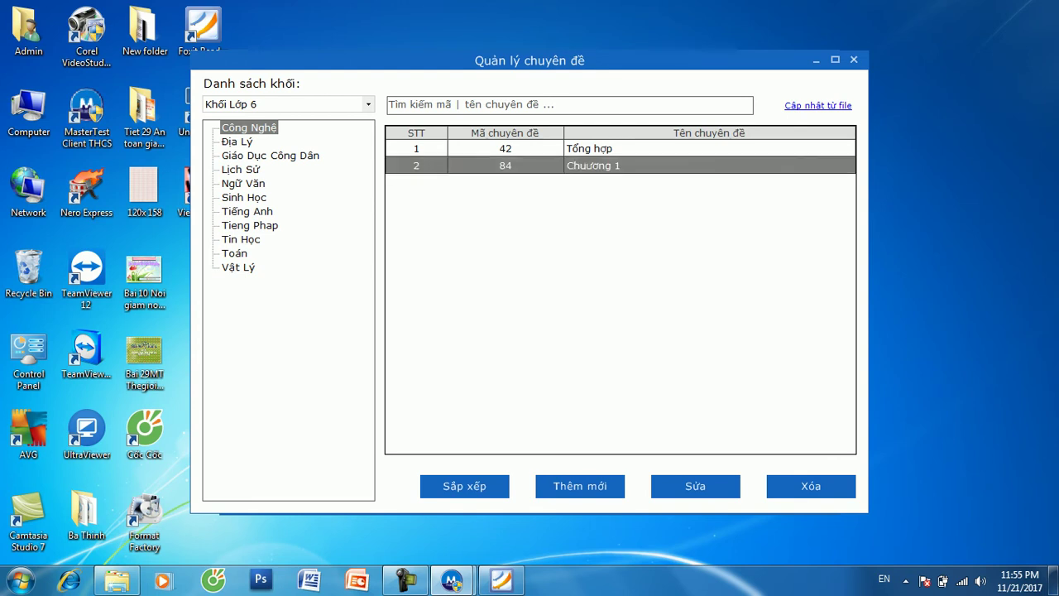
pyautogui.click(589, 148)
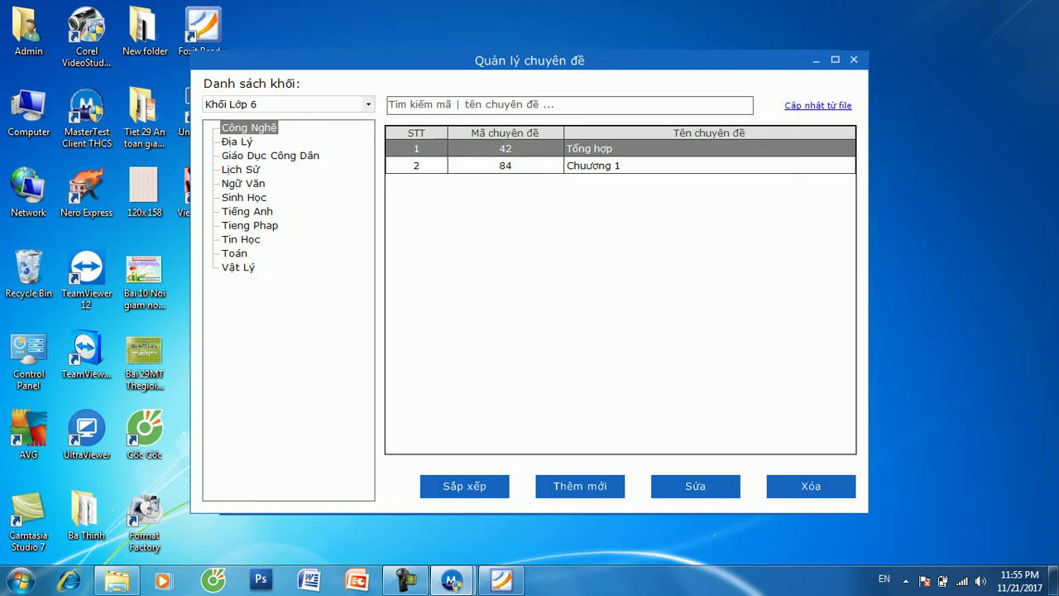
pyautogui.click(853, 59)
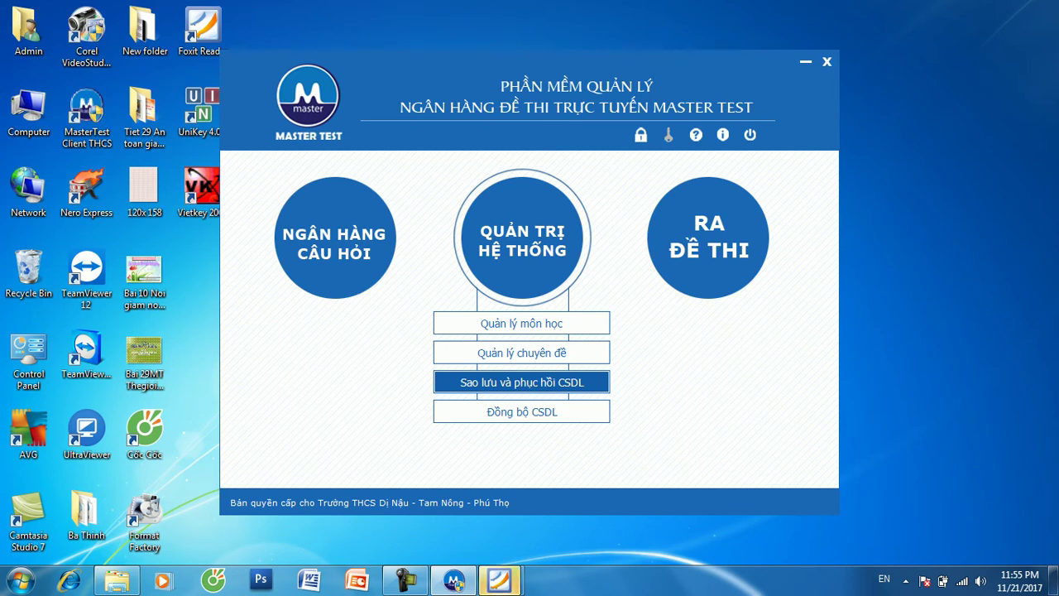
# Open Sao lưu và phục hồi CSDL on its Sao lưu dữ liệu tab.
pyautogui.click(521, 382)
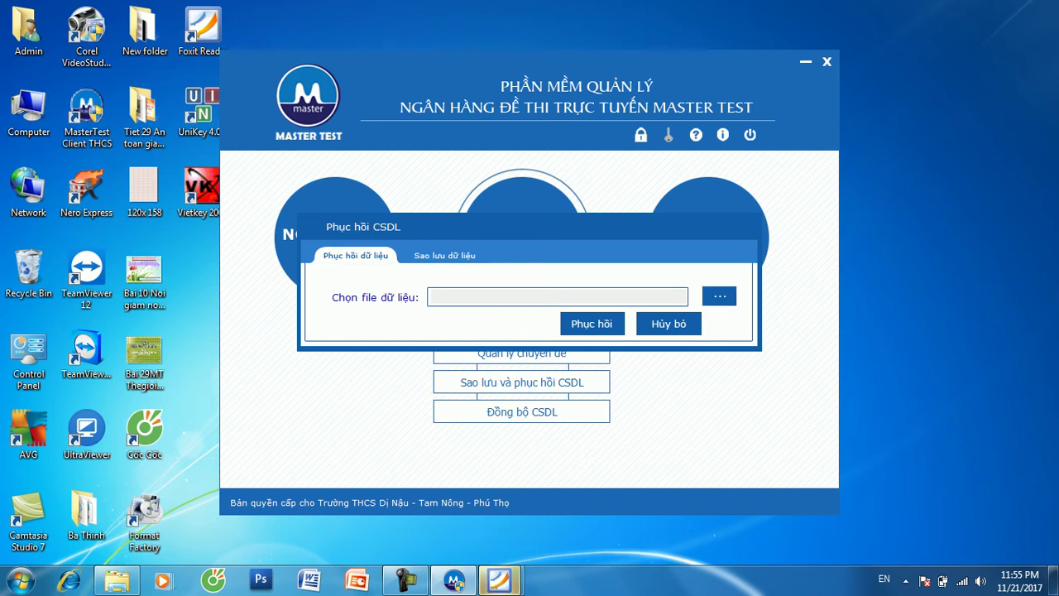
pyautogui.click(445, 255)
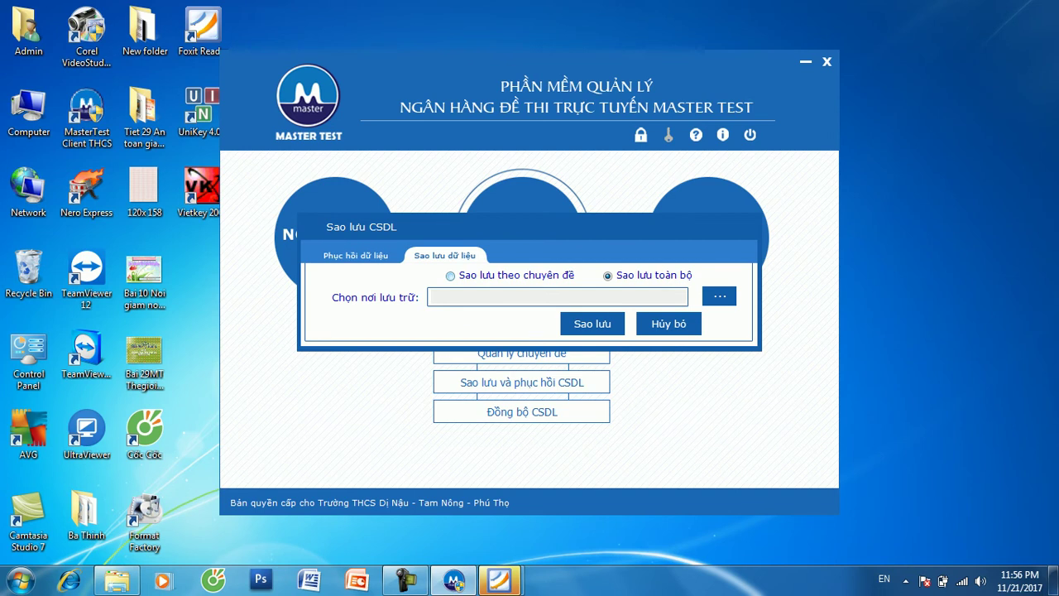
# Keep Sao lưu toàn bộ selected and browse for the backup storage folder.
pyautogui.click(450, 275)
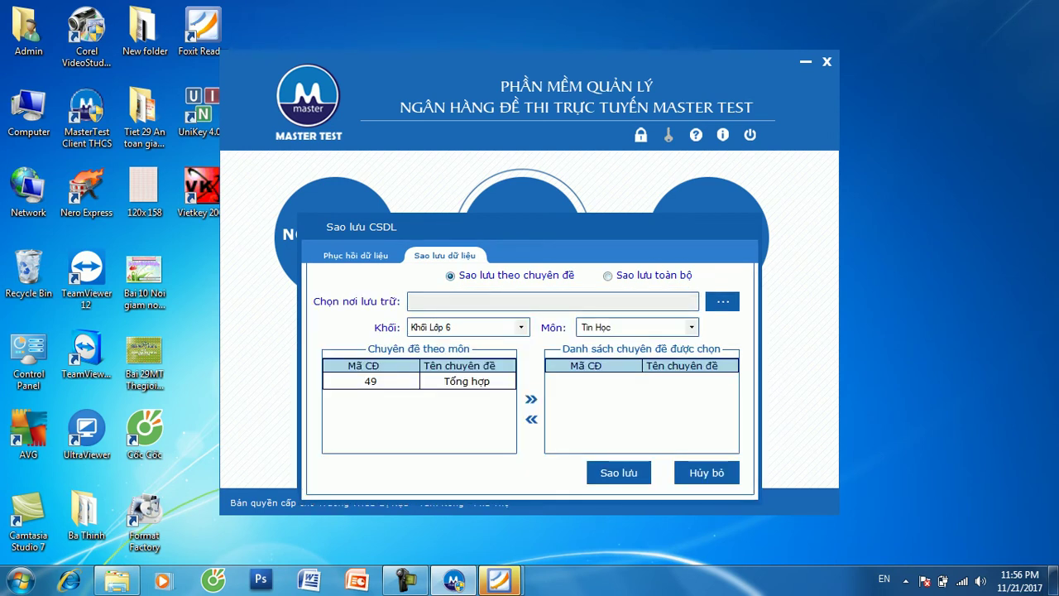
pyautogui.click(607, 276)
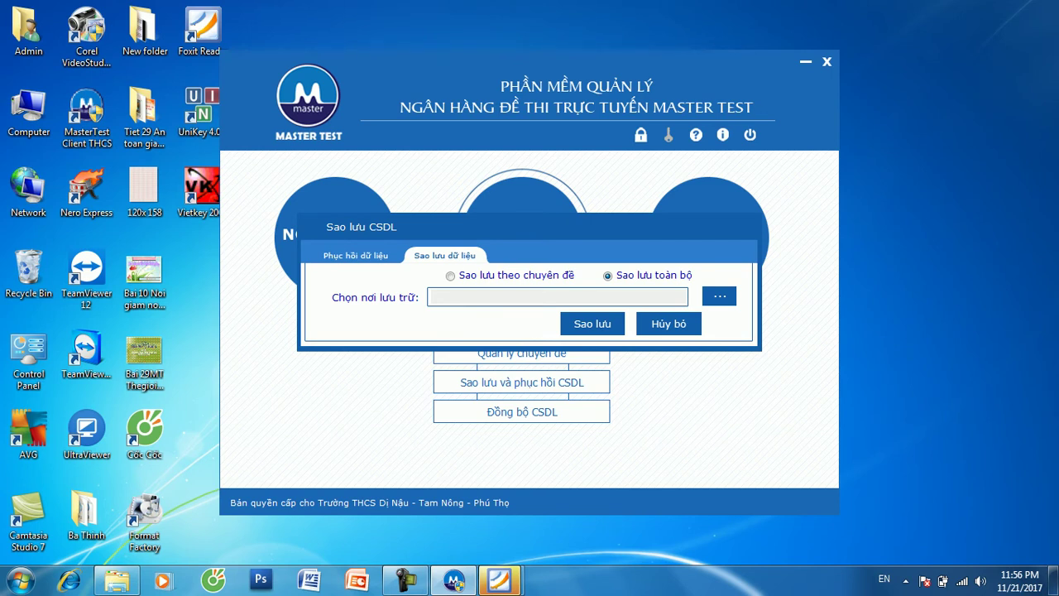
pyautogui.click(719, 296)
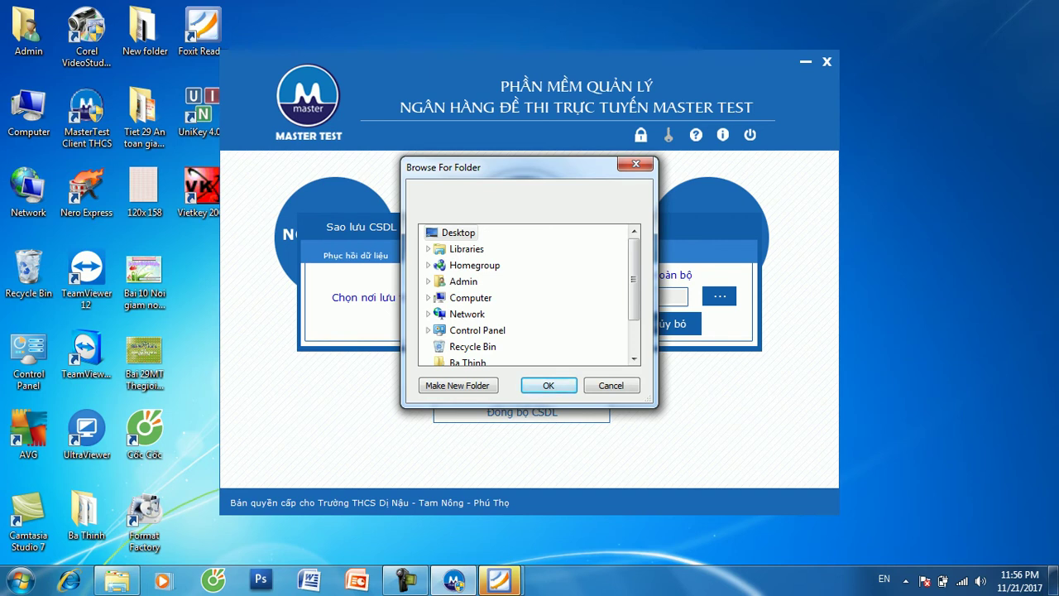
# Choose Desktop as the backup folder in Browse For Folder and confirm with OK.
pyautogui.scroll(-1, 530, 294)
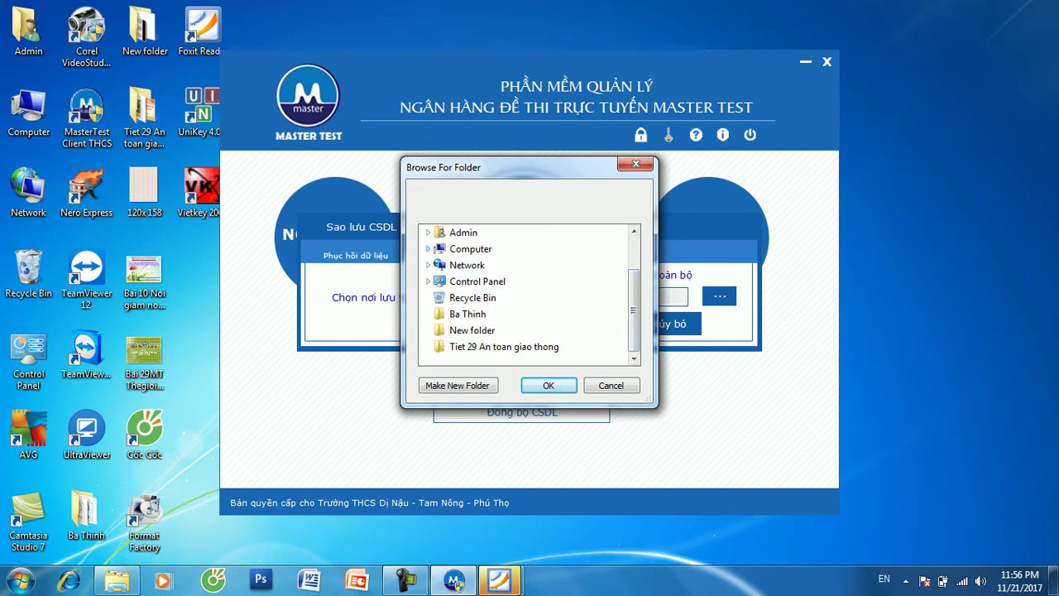
pyautogui.click(428, 248)
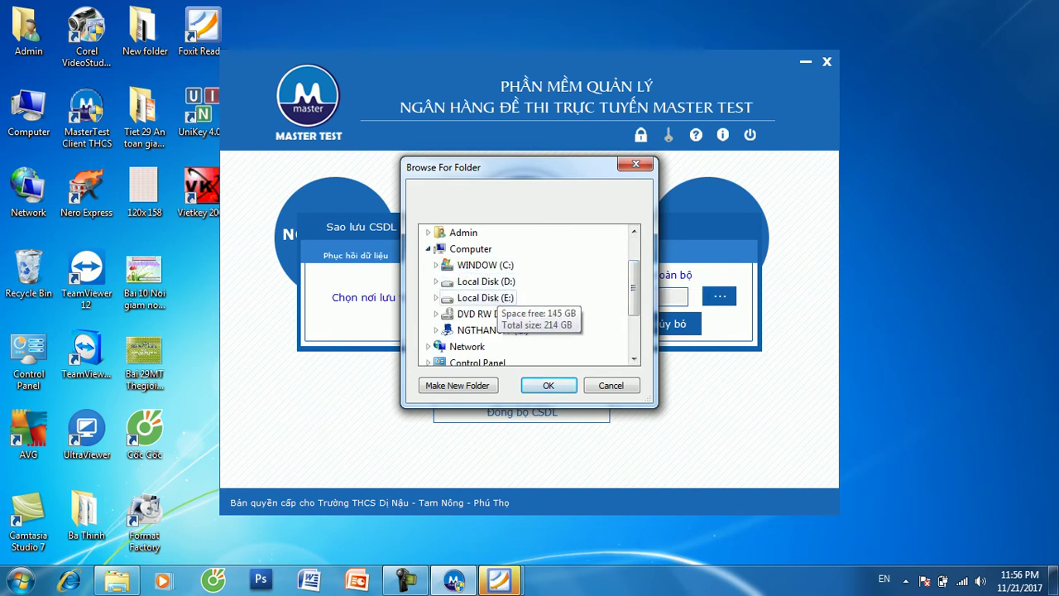
pyautogui.doubleClick(486, 298)
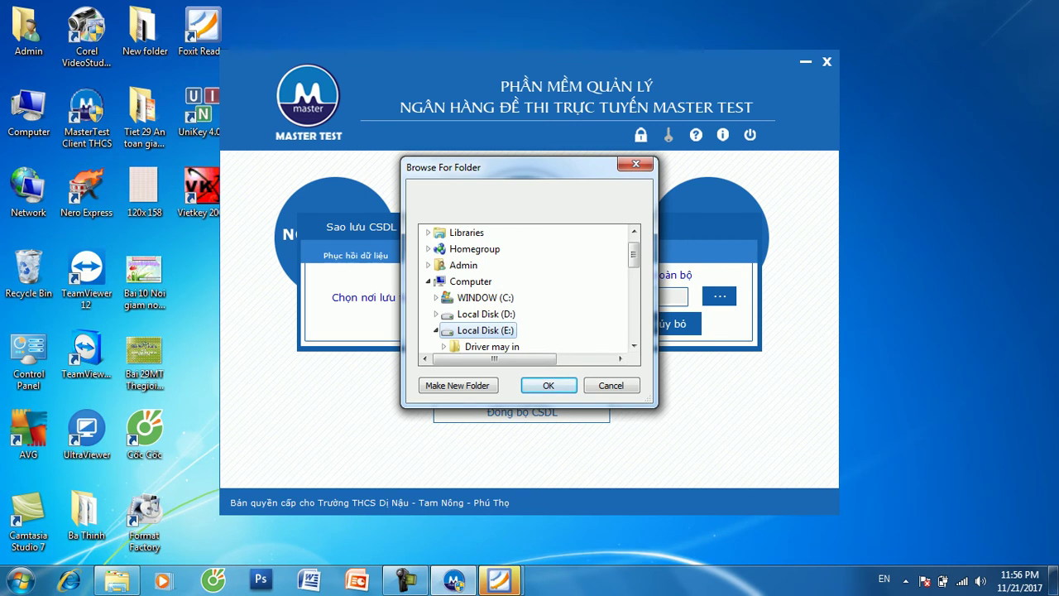
pyautogui.scroll(1, 634, 248)
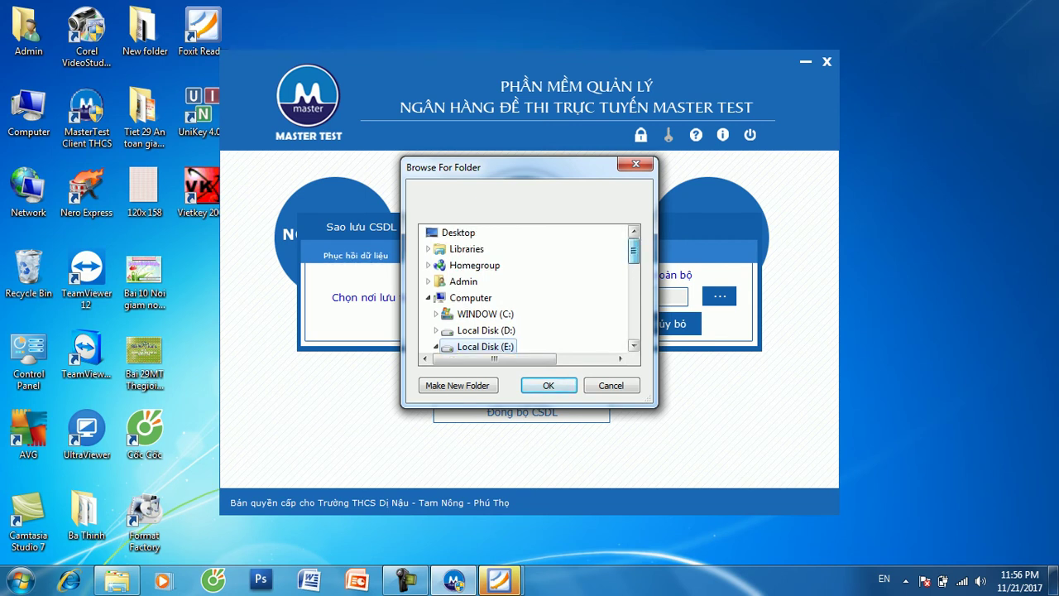
pyautogui.click(458, 232)
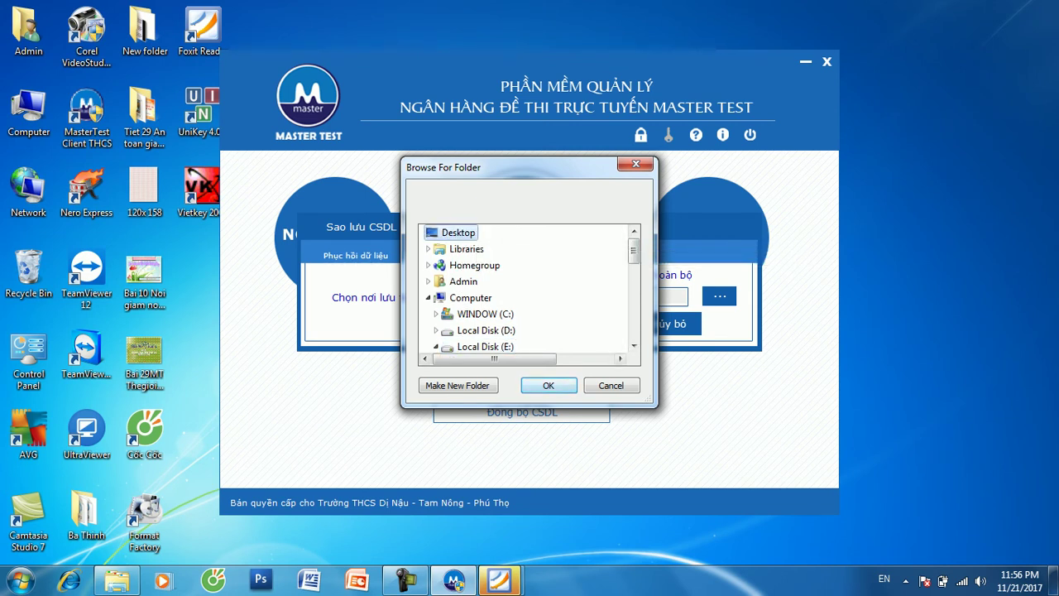
pyautogui.click(549, 385)
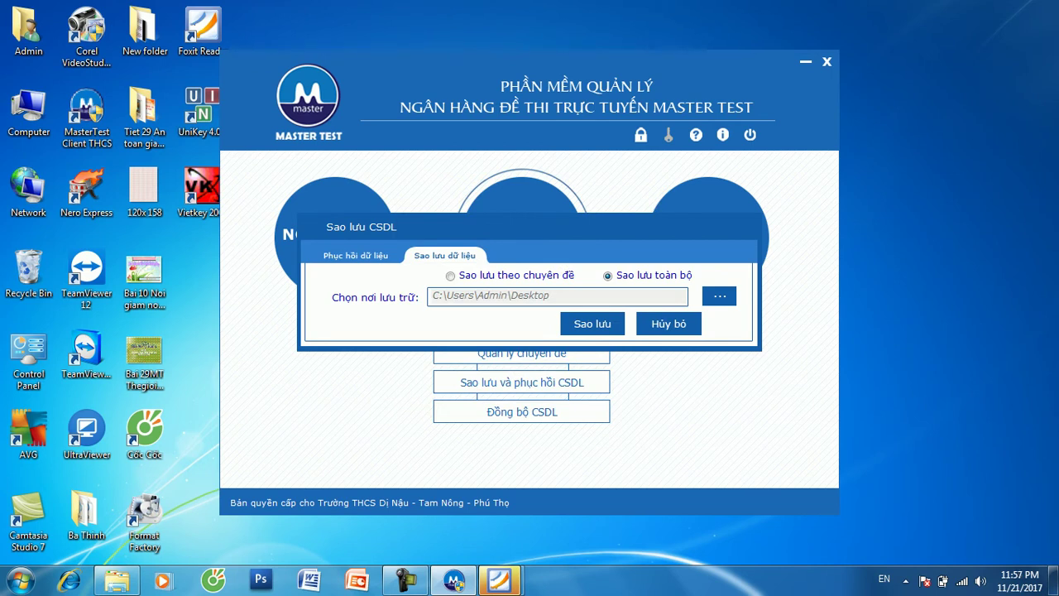
# Back up the whole database to C:\Users\Admin\Desktop, dismiss the completion message, and close with Hủy bỏ.
pyautogui.click(592, 324)
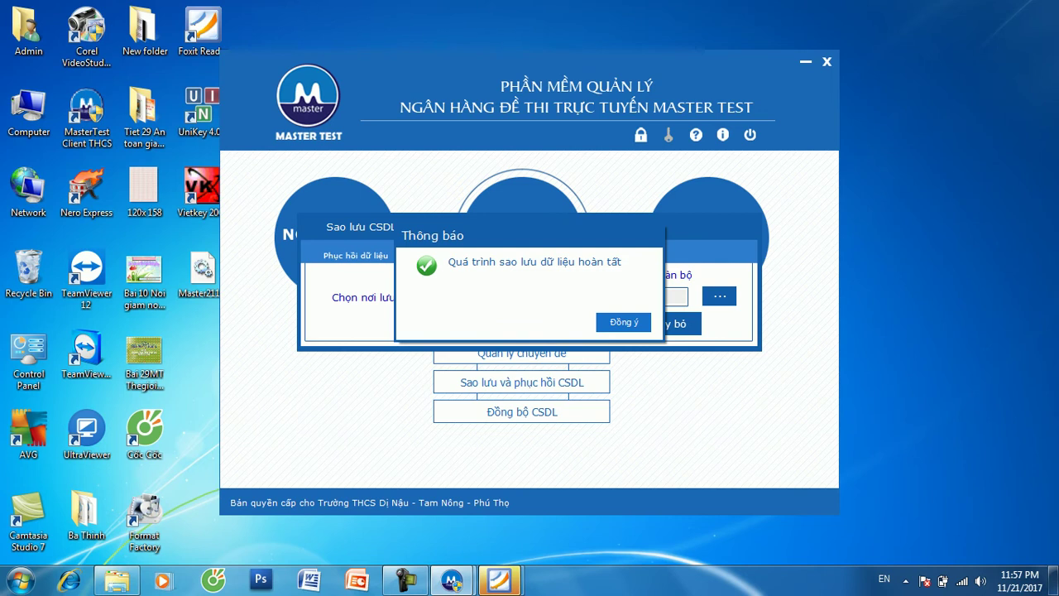
pyautogui.press('Return')
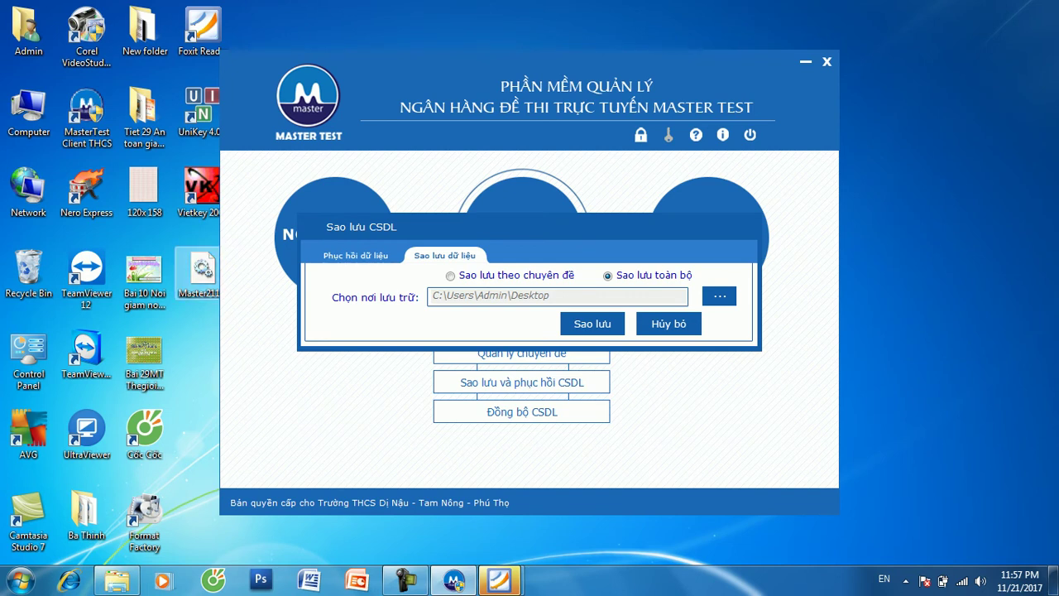
pyautogui.click(199, 273)
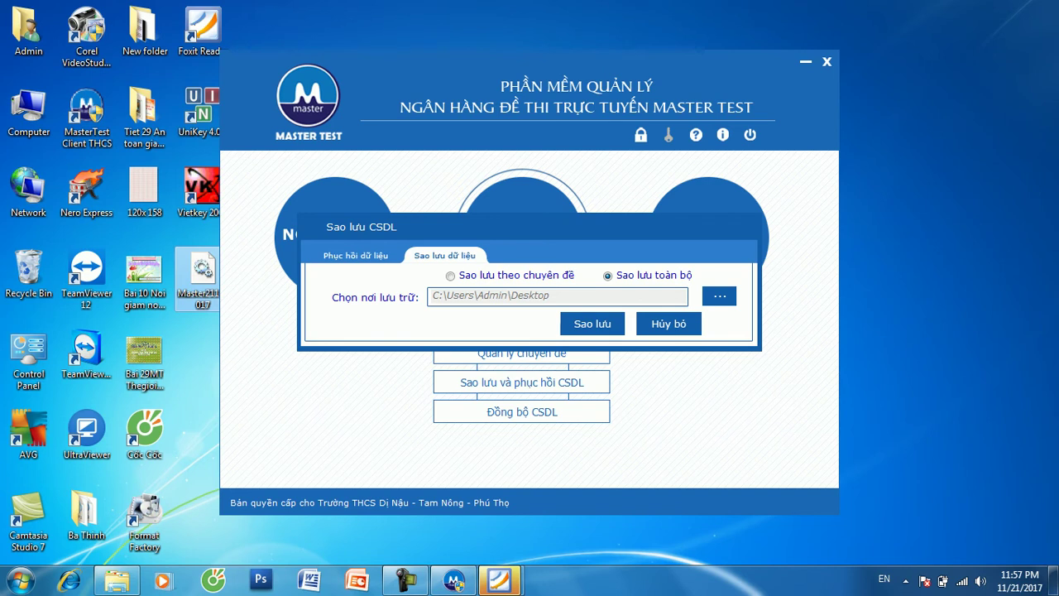
pyautogui.moveTo(497, 227); pyautogui.dragTo(632, 228)
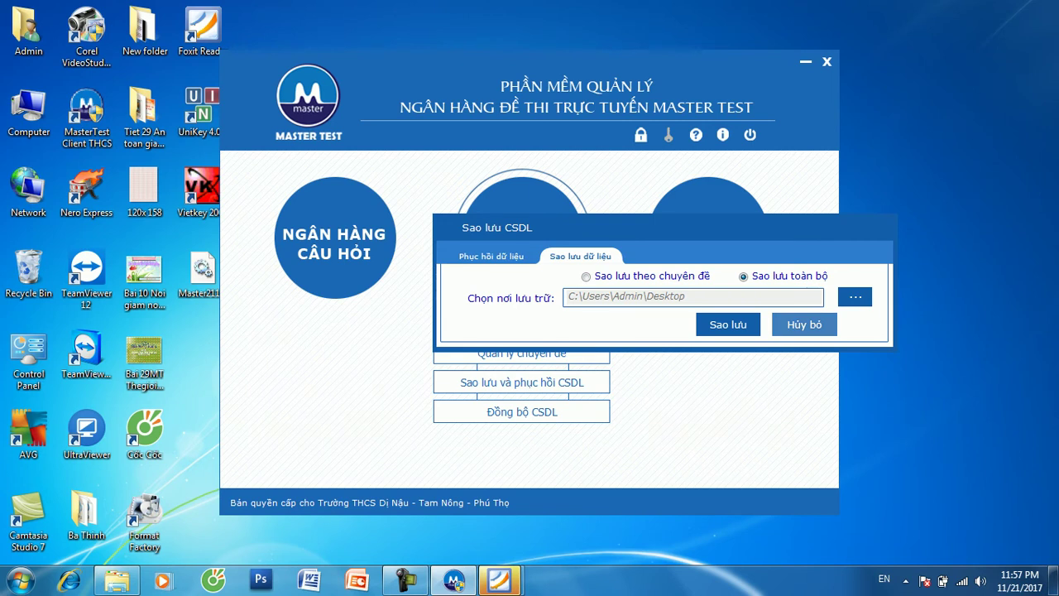
pyautogui.click(803, 324)
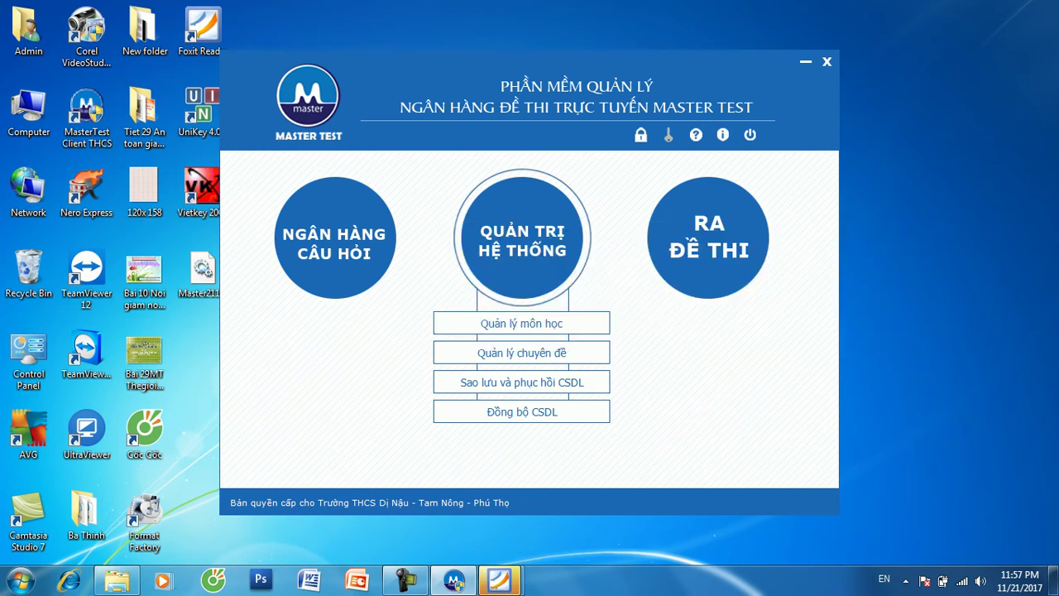
# Reopen backup and restore, browse for a *.db restore file, and expand Local Disk (E:) and Phan mem.
pyautogui.click(521, 382)
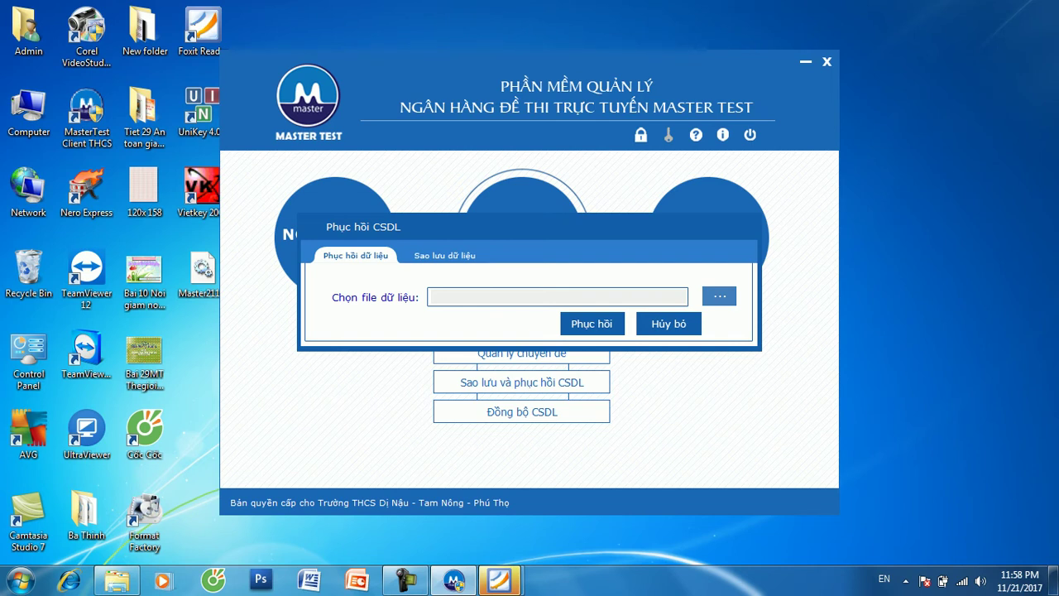
pyautogui.click(719, 296)
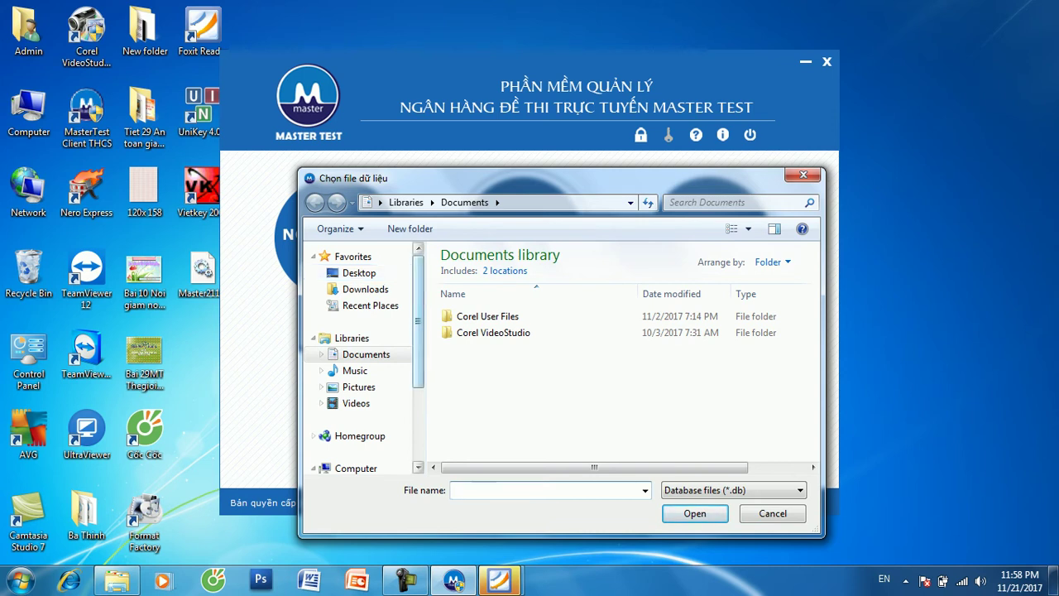
pyautogui.scroll(-3, 364, 356)
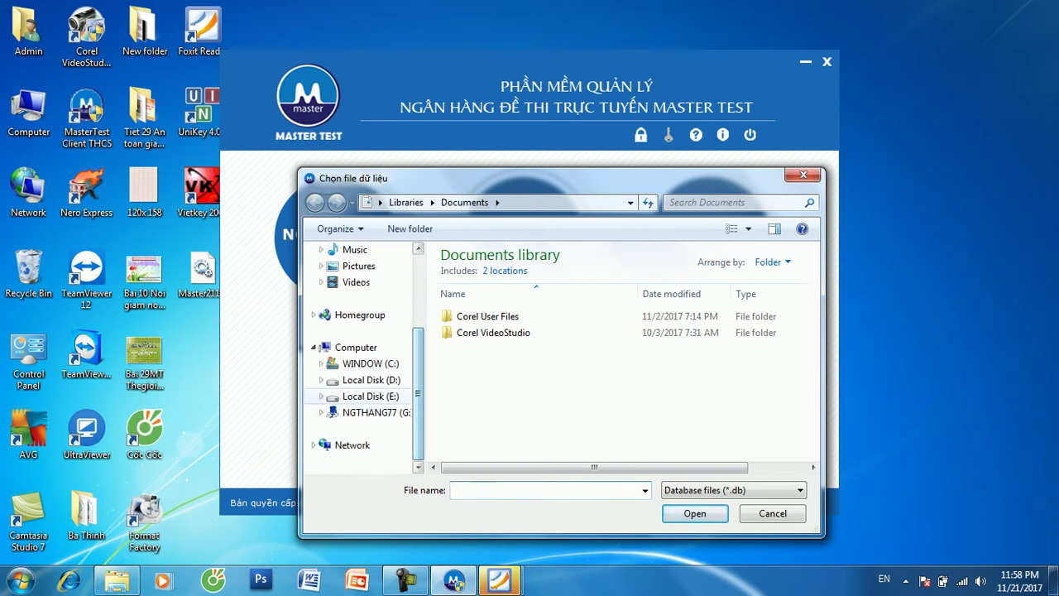
pyautogui.click(321, 396)
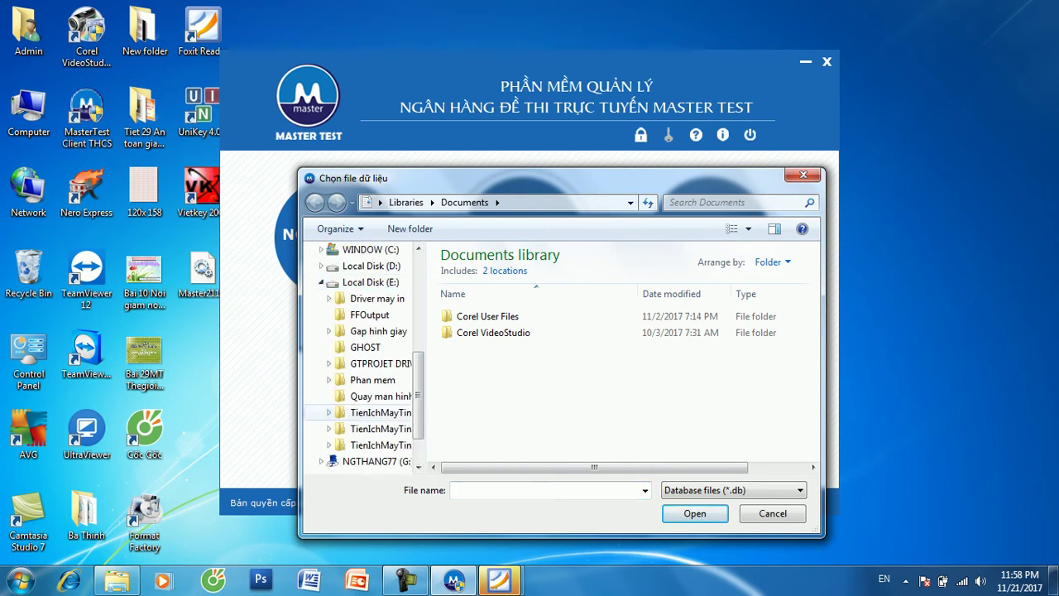
pyautogui.scroll(-1, 417, 405)
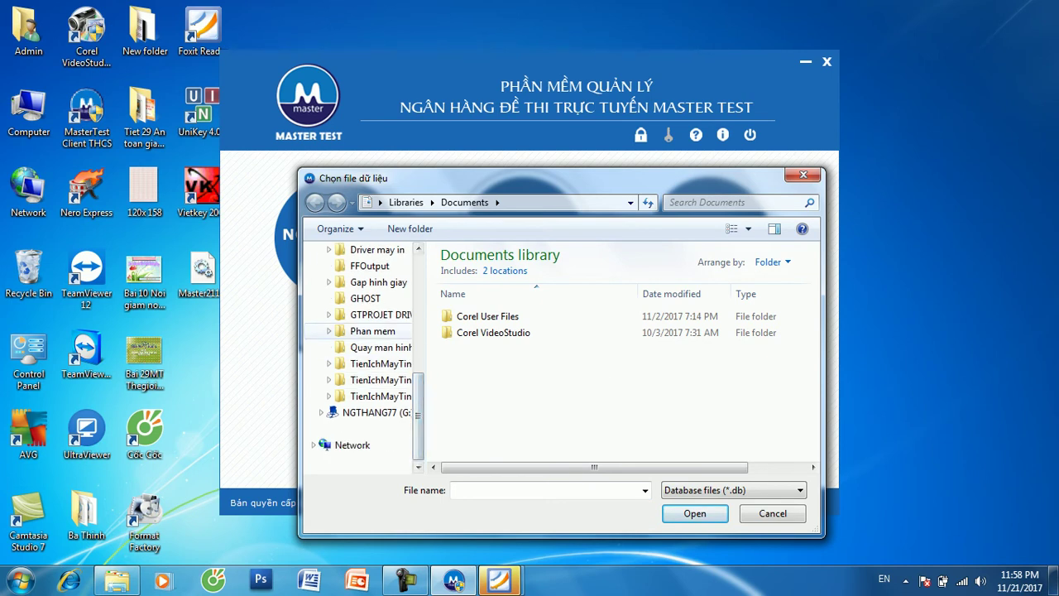
pyautogui.click(328, 331)
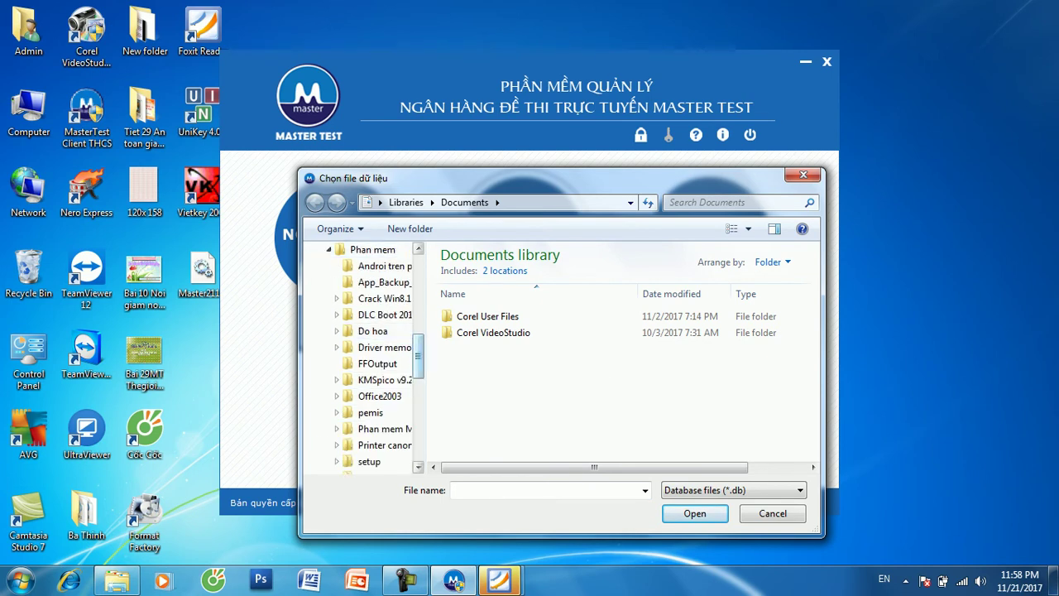
pyautogui.scroll(-1, 372, 355)
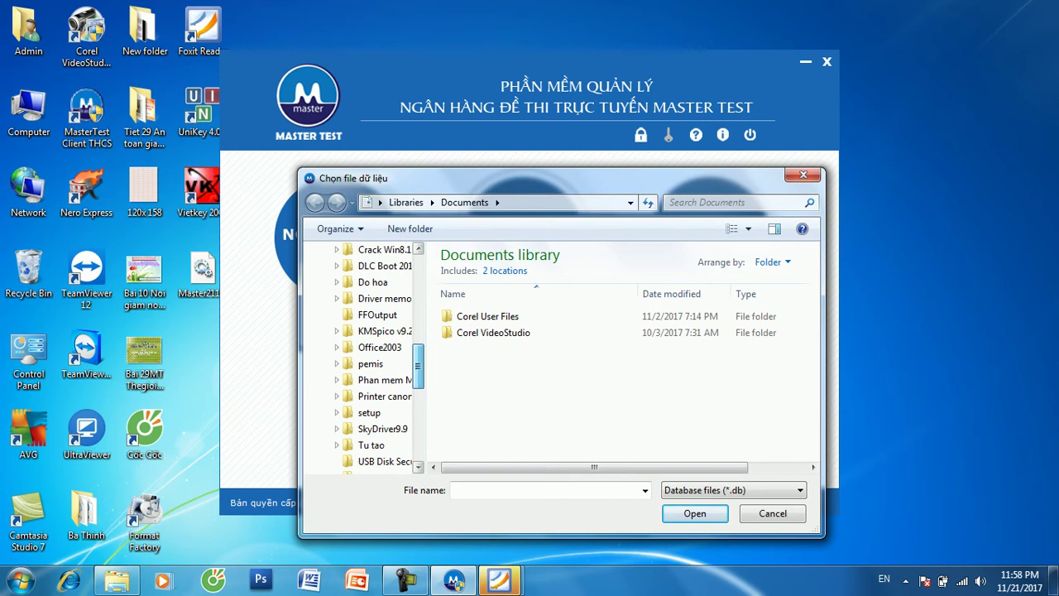
pyautogui.scroll(-2, 373, 356)
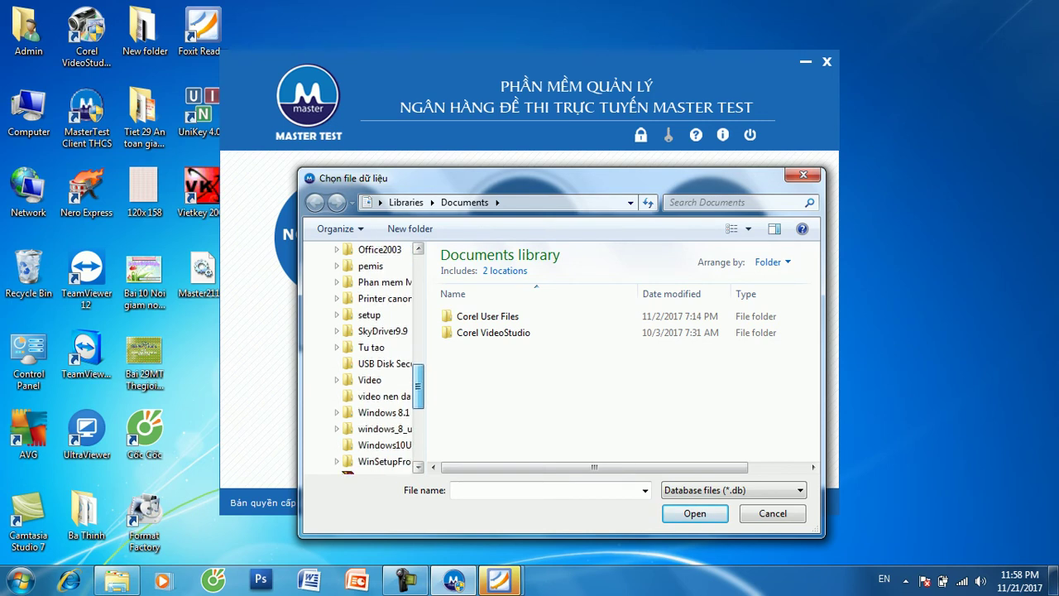
pyautogui.scroll(-2, 372, 356)
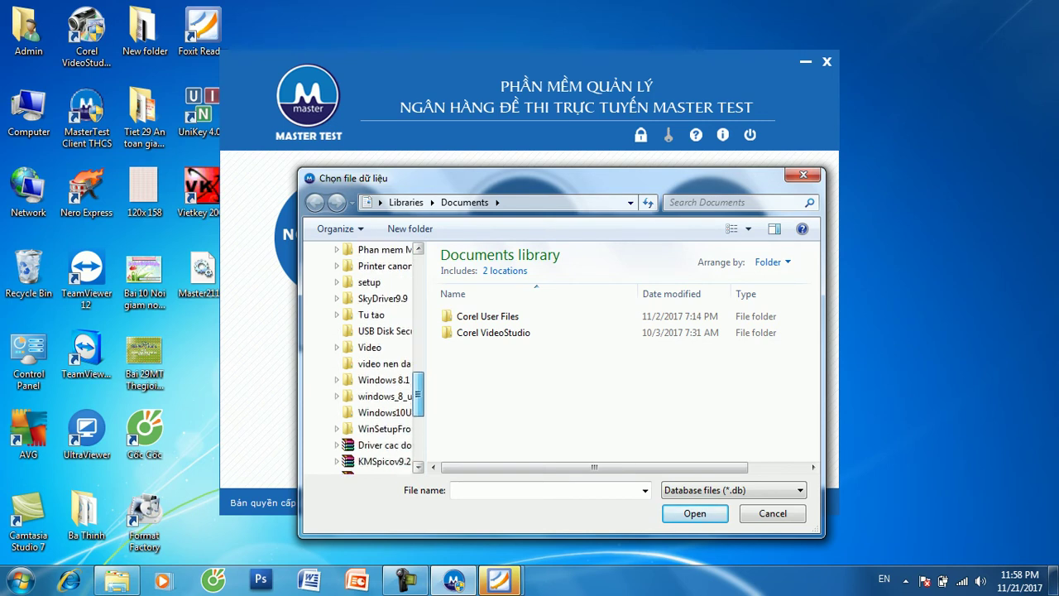
pyautogui.scroll(4, 373, 356)
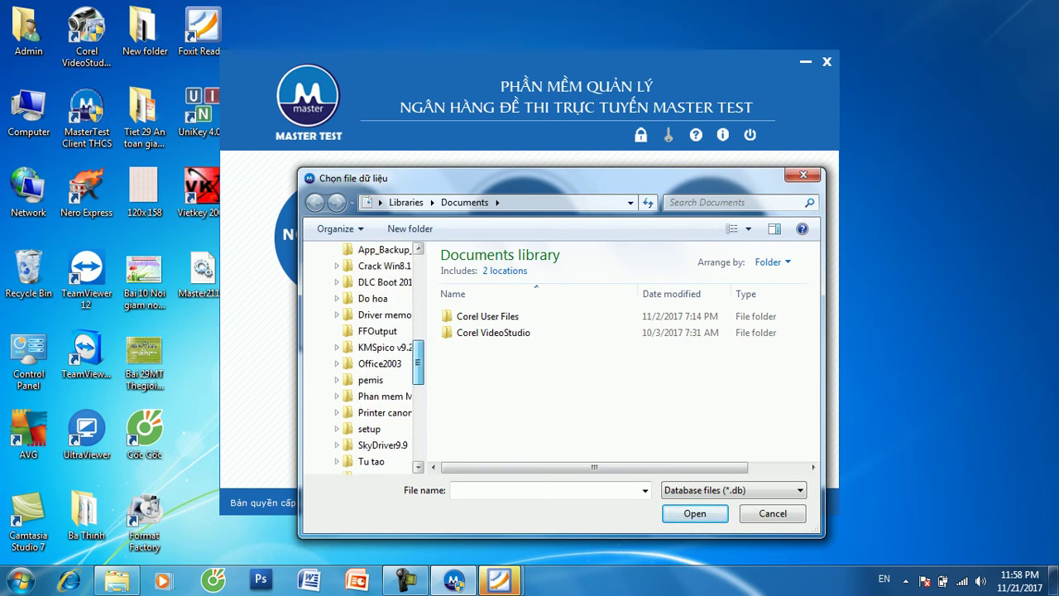
# Pick Datadethi_Client_THCS from Phan mem Mastertest Online\DULIEU_DETHI_THCS as the restore file.
pyautogui.click(381, 396)
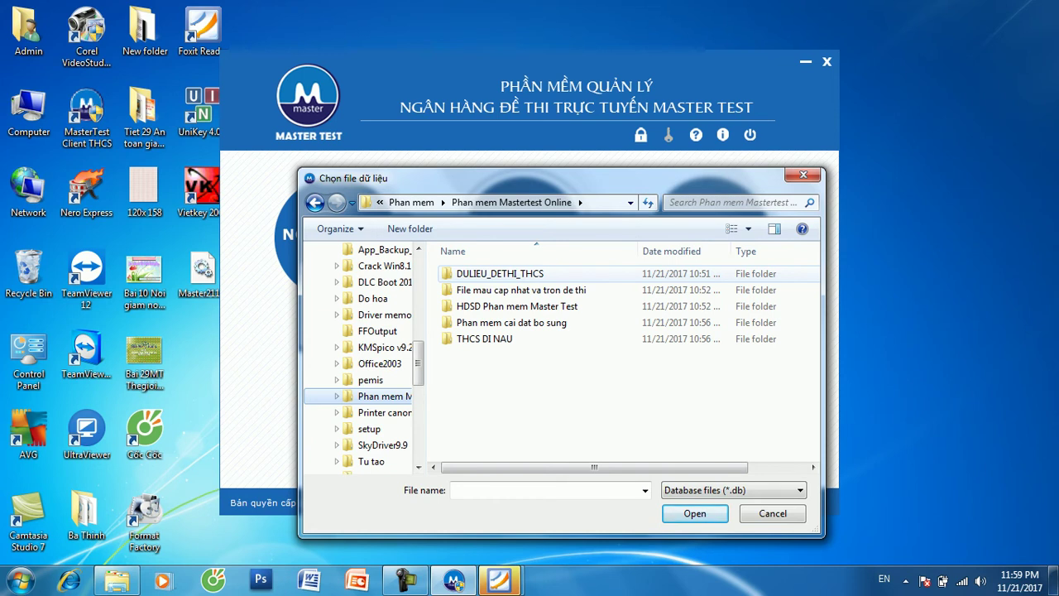
pyautogui.doubleClick(499, 273)
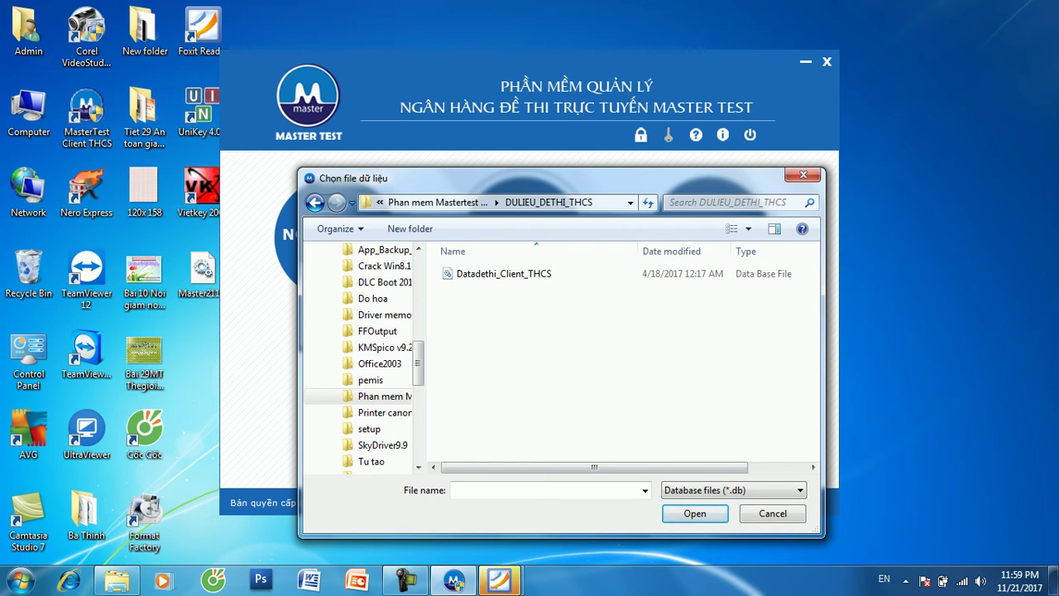
pyautogui.doubleClick(503, 273)
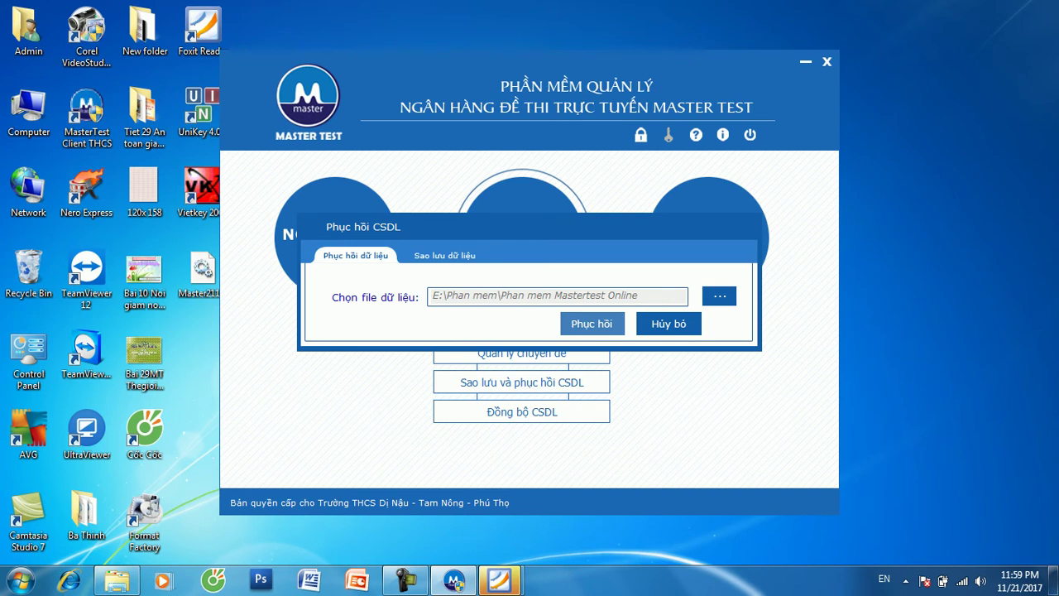
# Restore the question bank database from the selected backup file.
pyautogui.click(592, 324)
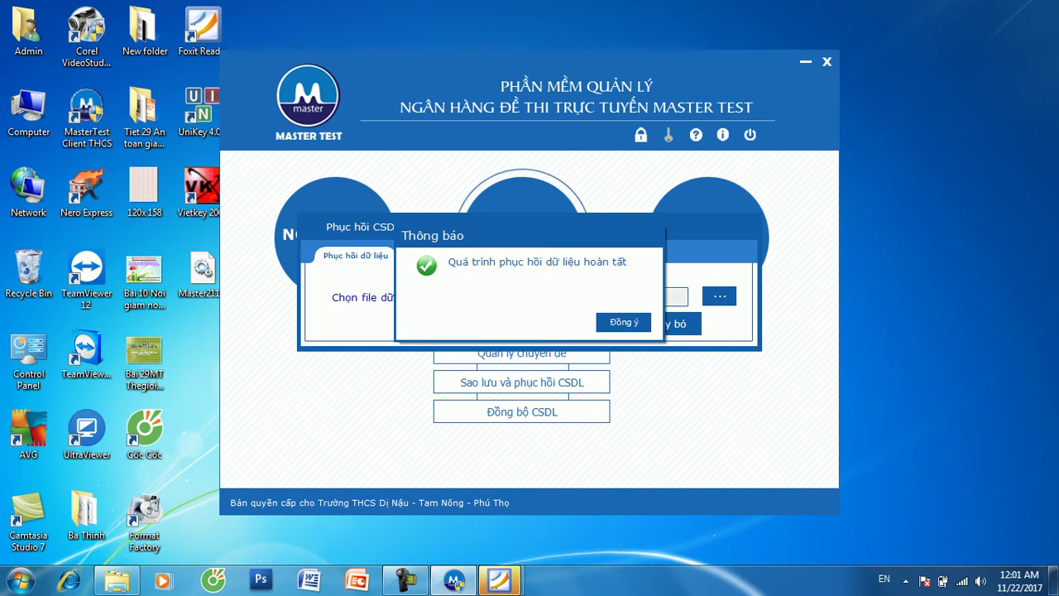
# Dismiss the restore message and browse the grade 6 Địa Lý, Giáo Dục Công Dân, Lịch Sử and Công Nghệ topics.
pyautogui.press('Return')
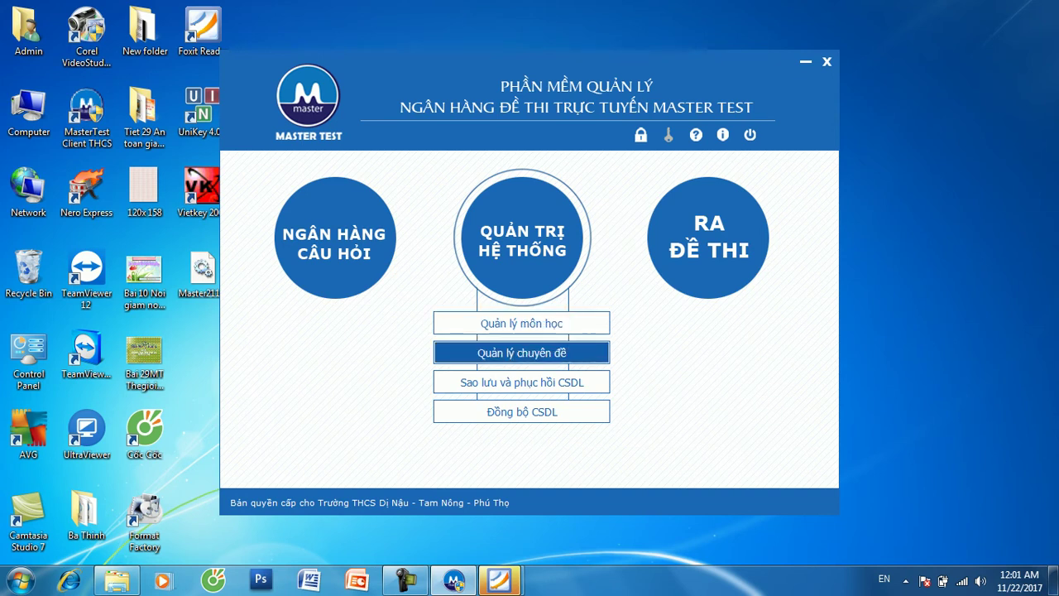
pyautogui.click(521, 352)
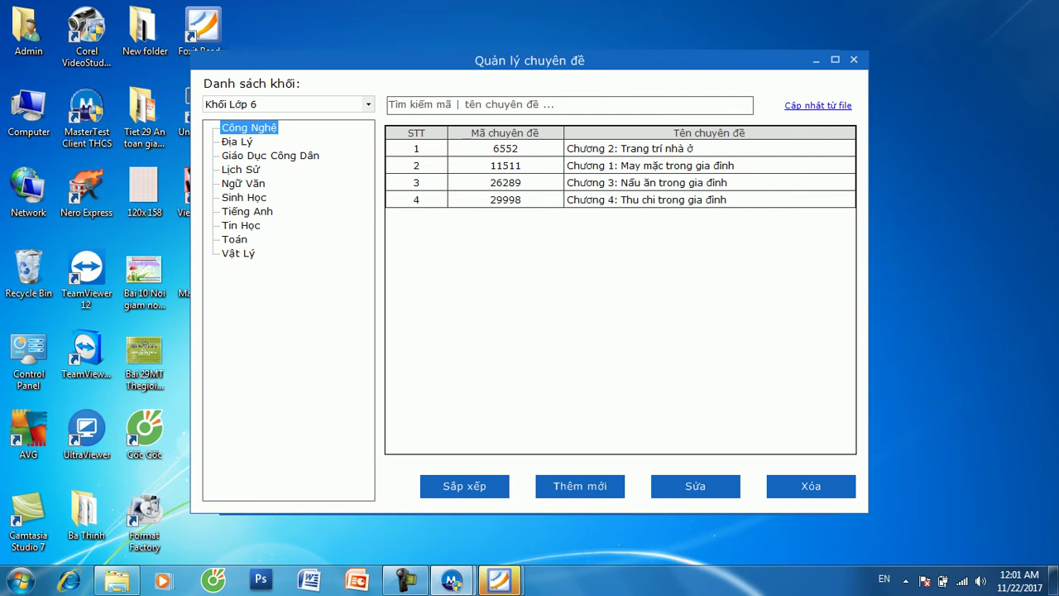
pyautogui.click(237, 141)
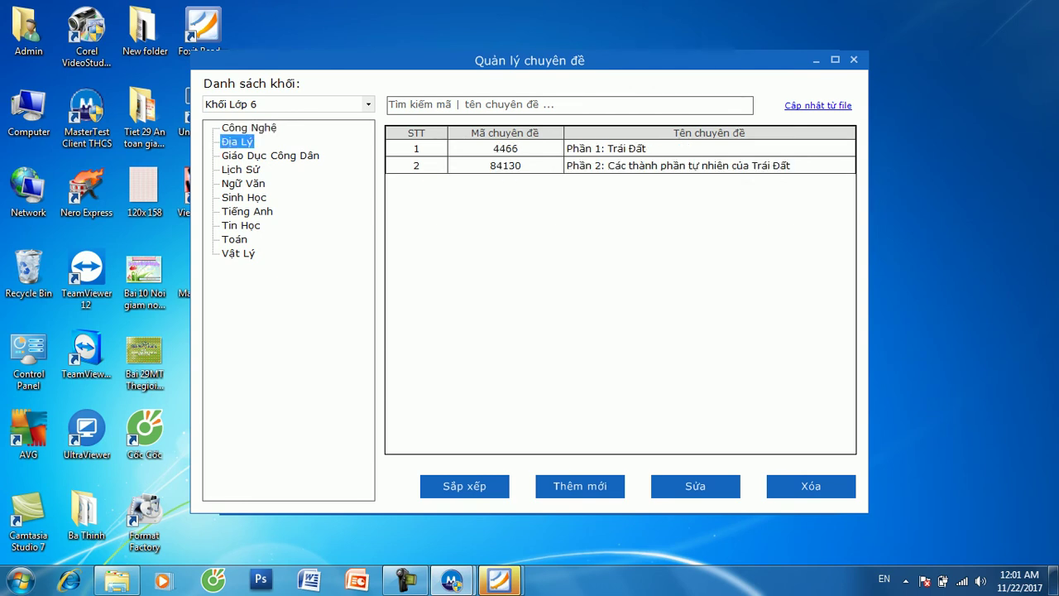
pyautogui.click(270, 156)
pyautogui.click(240, 169)
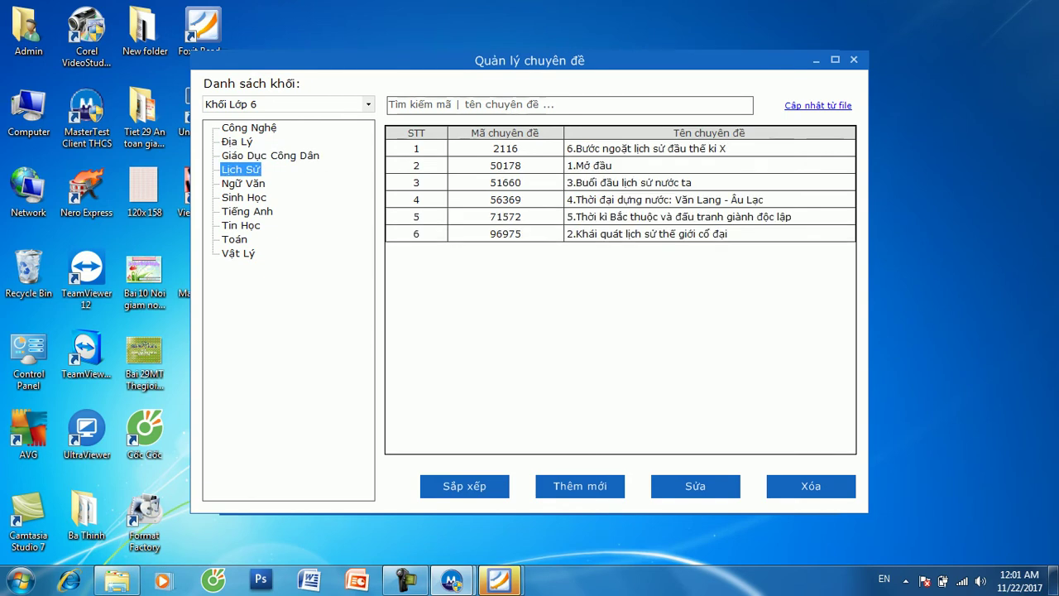
pyautogui.click(248, 128)
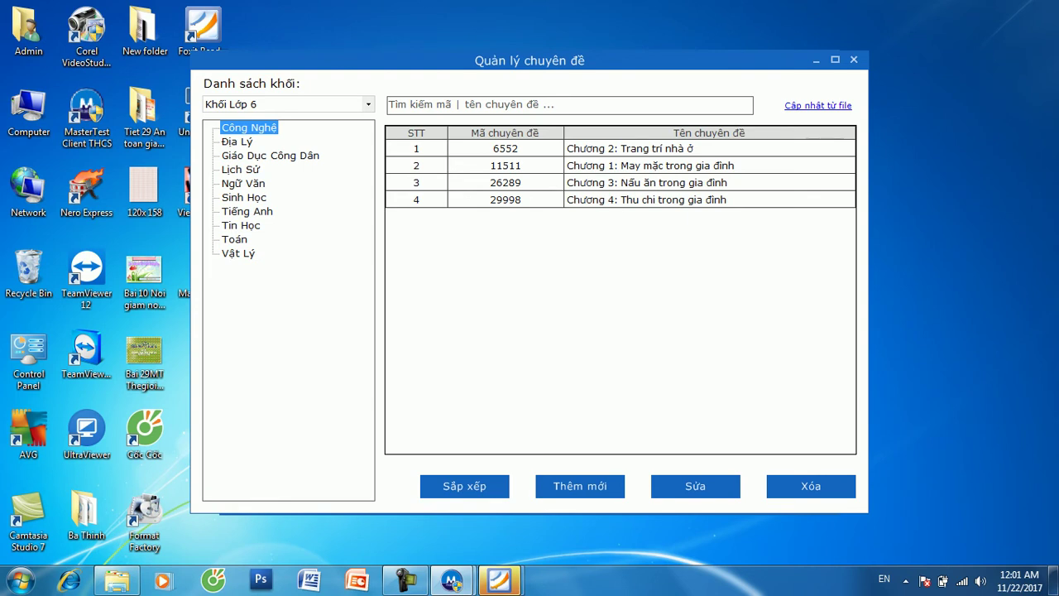
# Add and save a new grade 6 Công Nghệ topic named 'Tam Nông'.
pyautogui.click(580, 486)
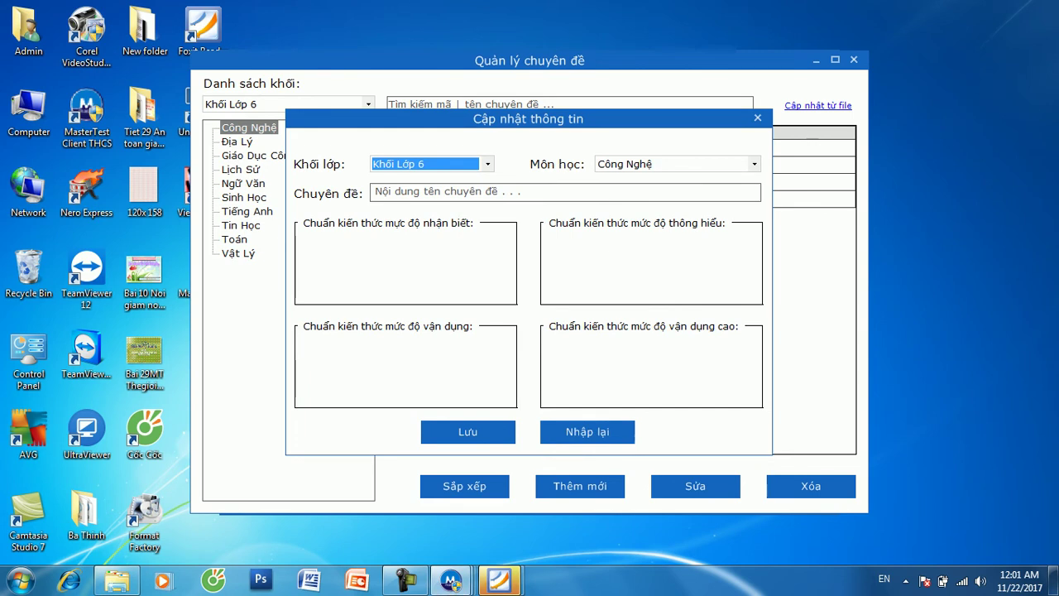
pyautogui.write('Ta')
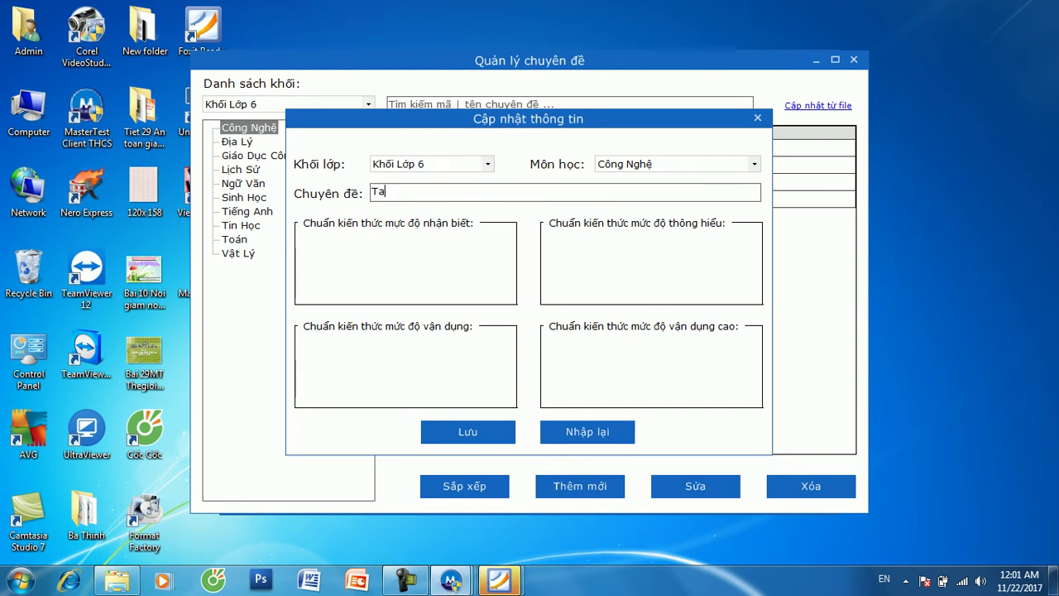
pyautogui.write('m Nông')
pyautogui.click(467, 431)
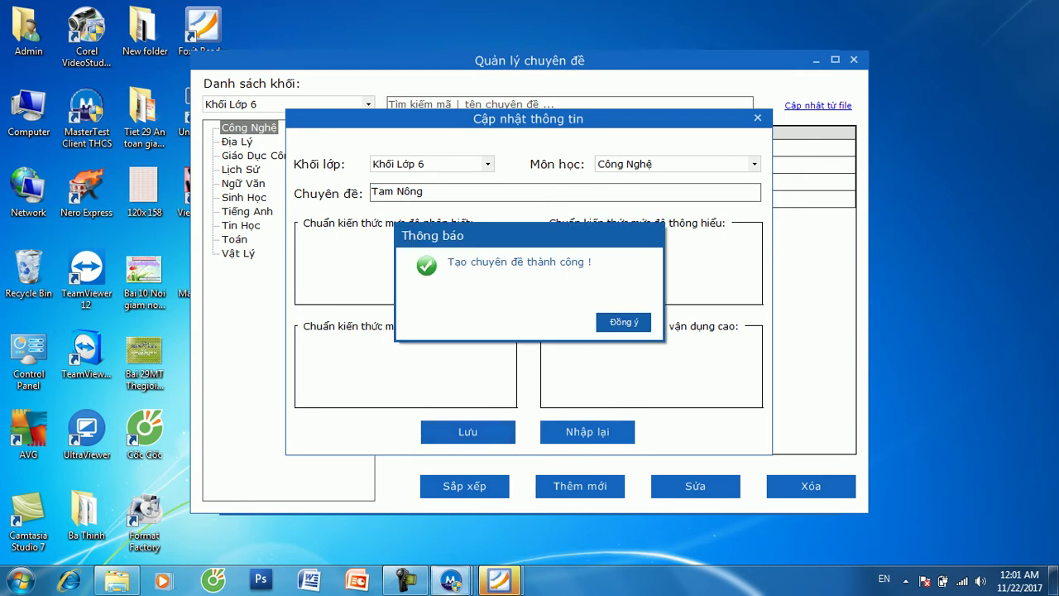
pyautogui.press('Return')
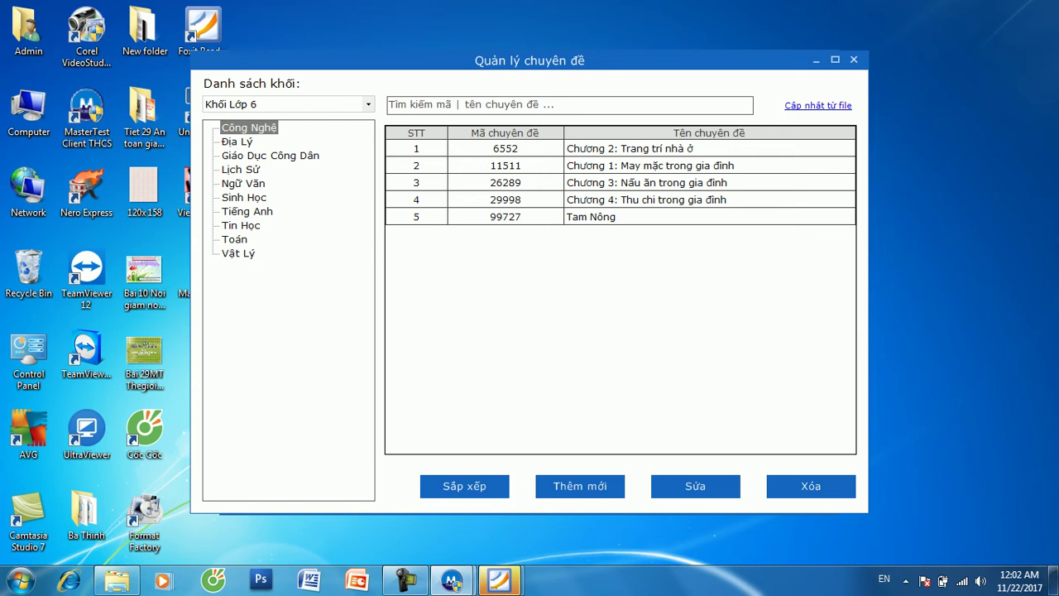
# Close Quản lý chuyên đề and bring the Ngân hàng câu hỏi section forward.
pyautogui.click(853, 60)
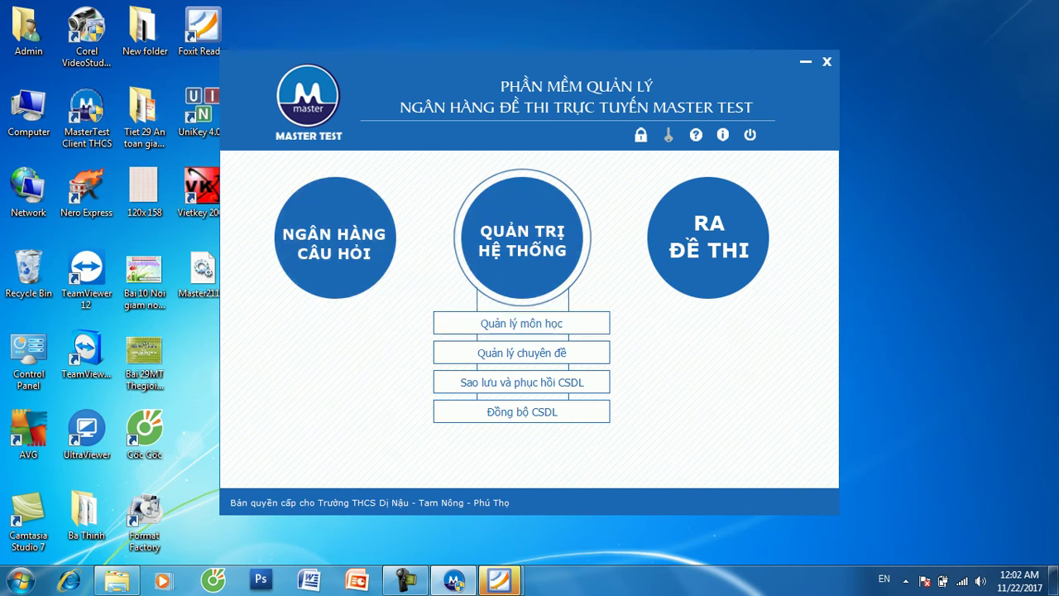
pyautogui.click(335, 237)
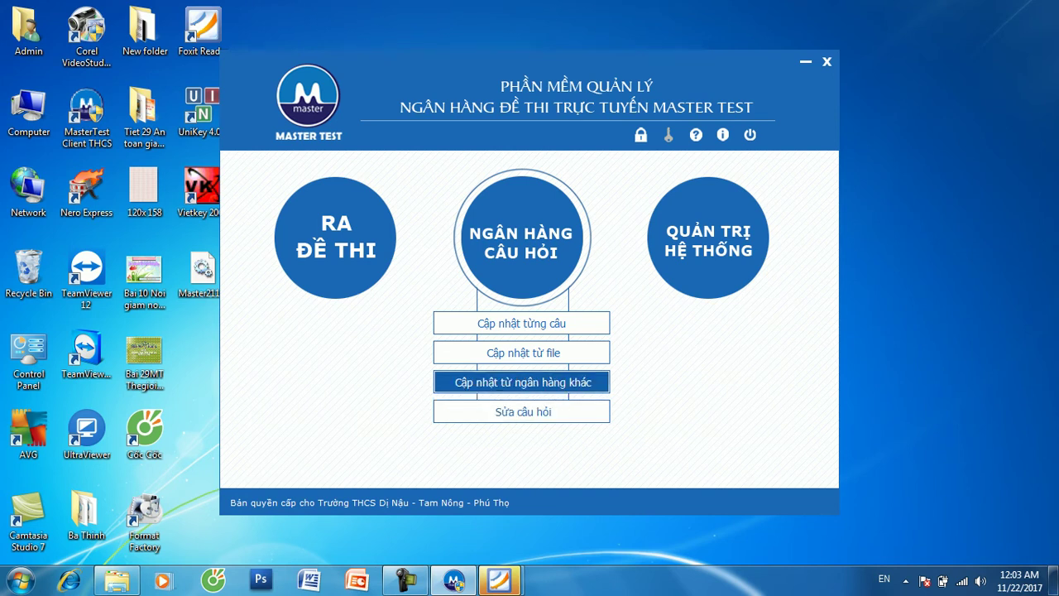
# Open Cập nhật từng câu to enter questions one by one.
pyautogui.click(521, 322)
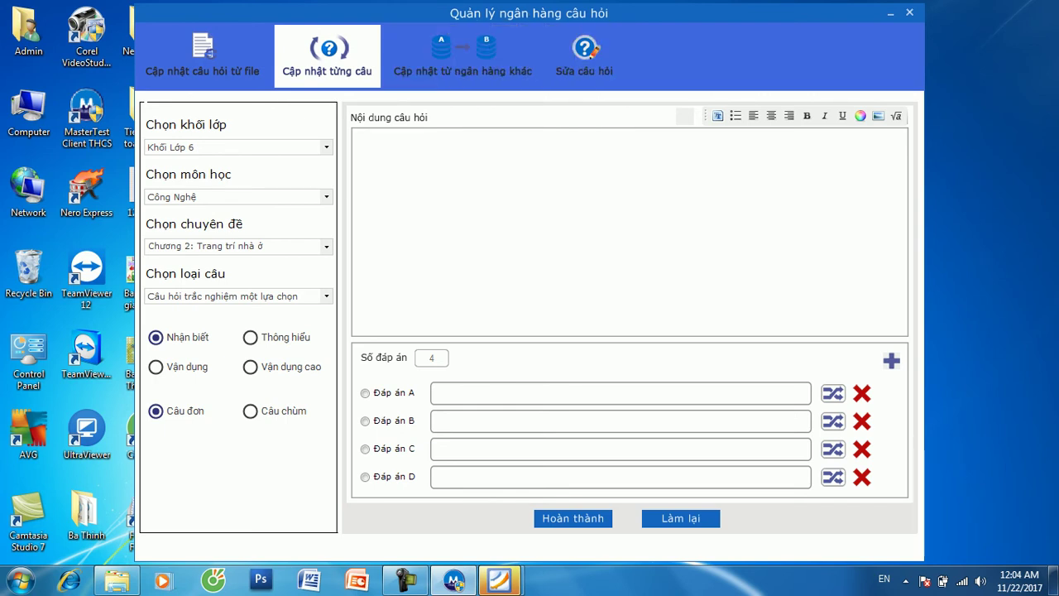
# Target the question at Khối Lớp 6, Công Nghệ, topic Tam Nông, and show the question-type list.
pyautogui.hotkey('alt', 'Down')
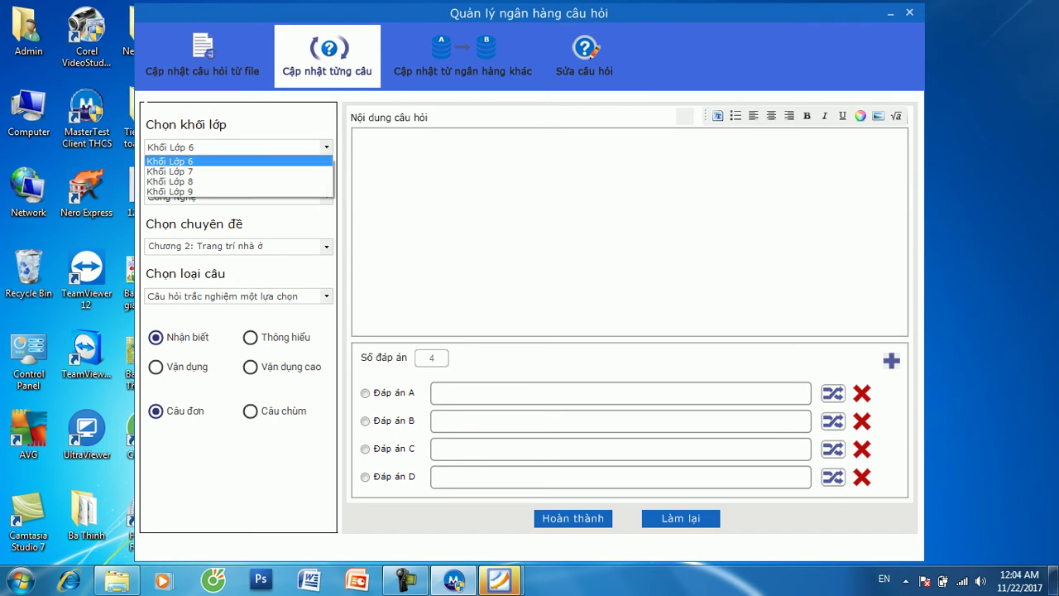
pyautogui.press('Return')
pyautogui.press('Tab')
pyautogui.hotkey('alt', 'Down')
pyautogui.press('Return')
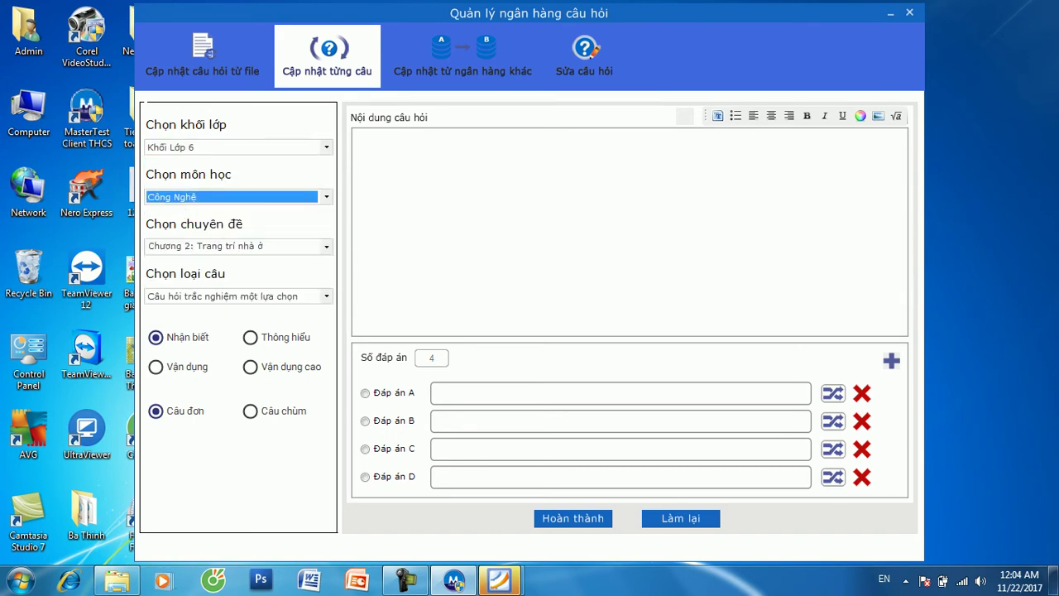
pyautogui.press('Tab')
pyautogui.hotkey('alt', 'Down')
pyautogui.press('Down')
pyautogui.press('Down')
pyautogui.press('Down')
pyautogui.press('Down')
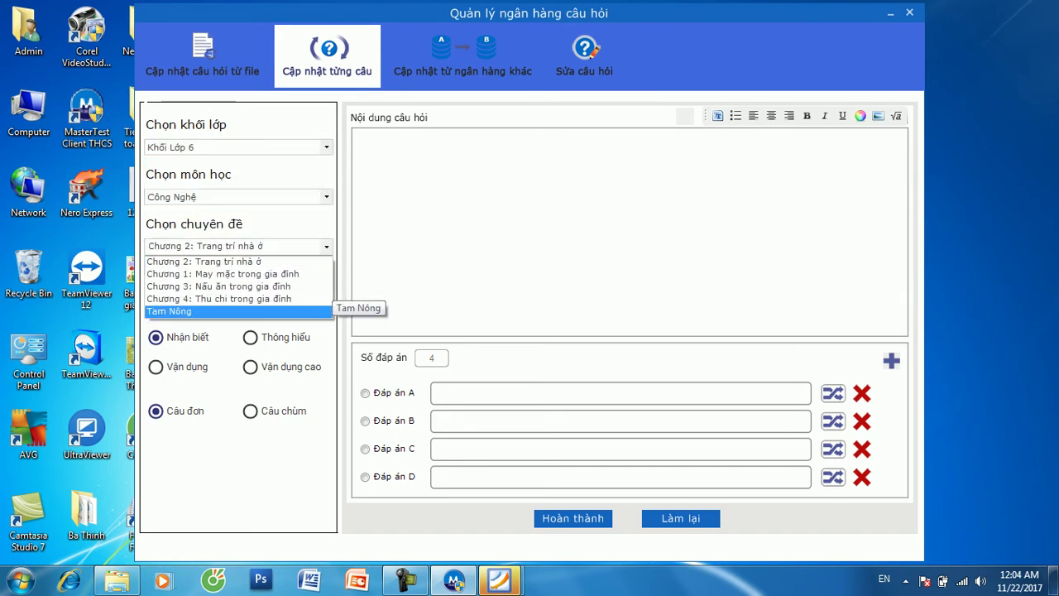
pyautogui.press('Return')
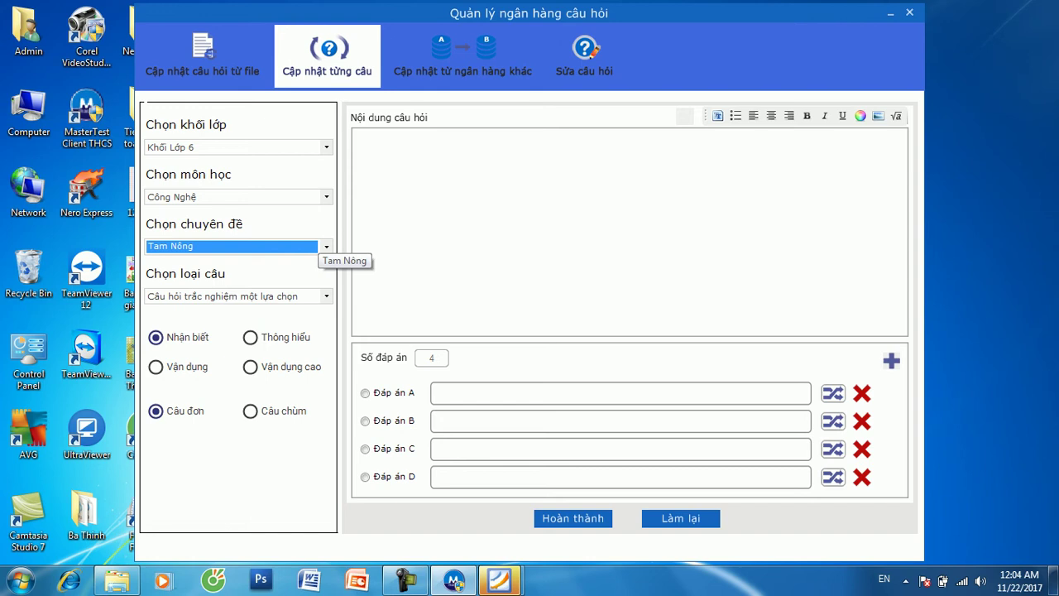
pyautogui.click(418, 243)
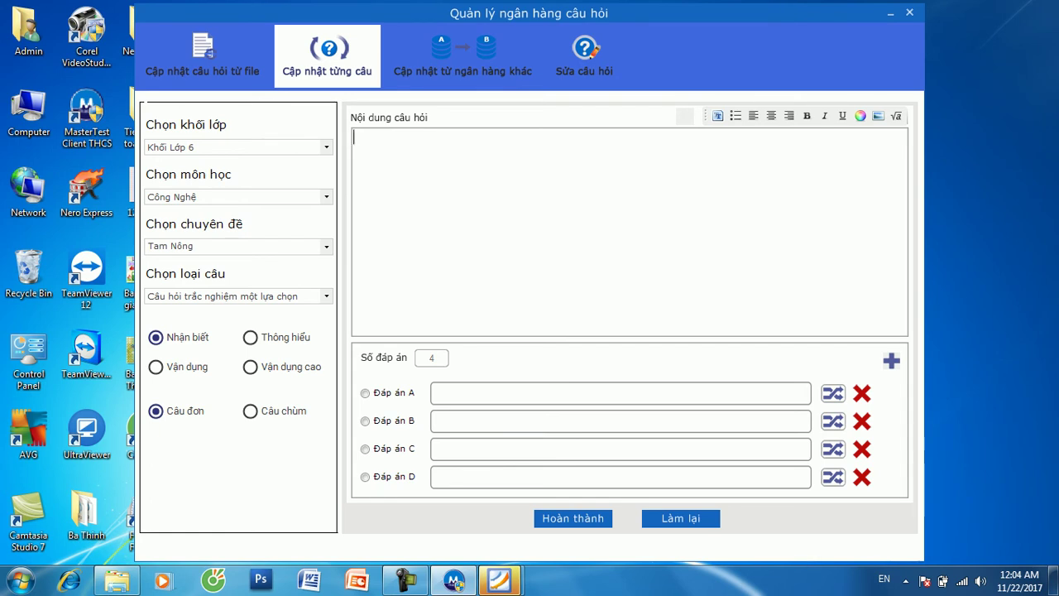
pyautogui.click(239, 296)
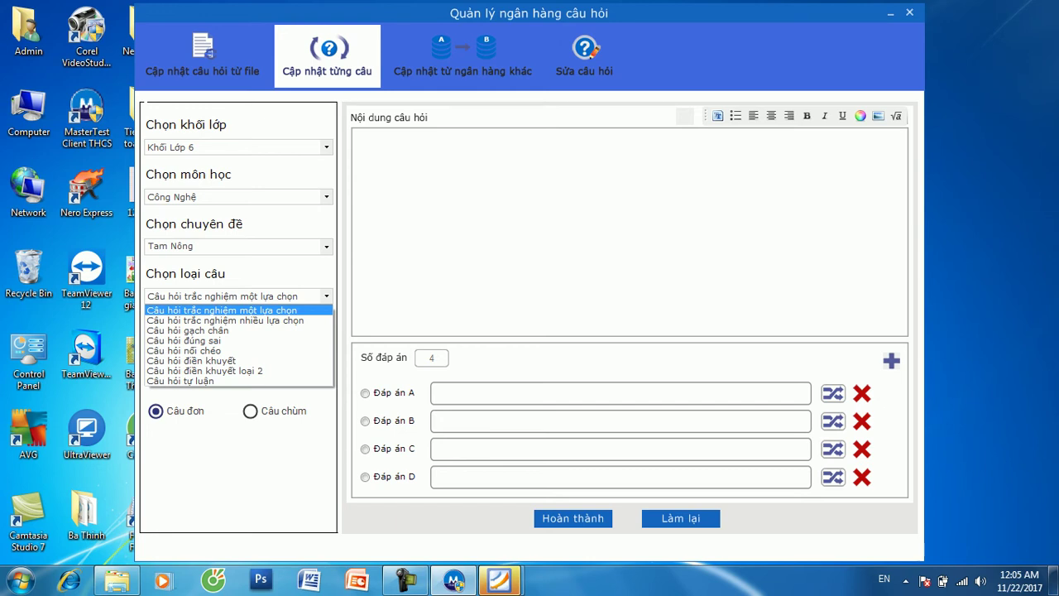
# Choose 'Câu hỏi trắc nghiệm nhiều lựa chọn' as the question type.
pyautogui.press('Down')
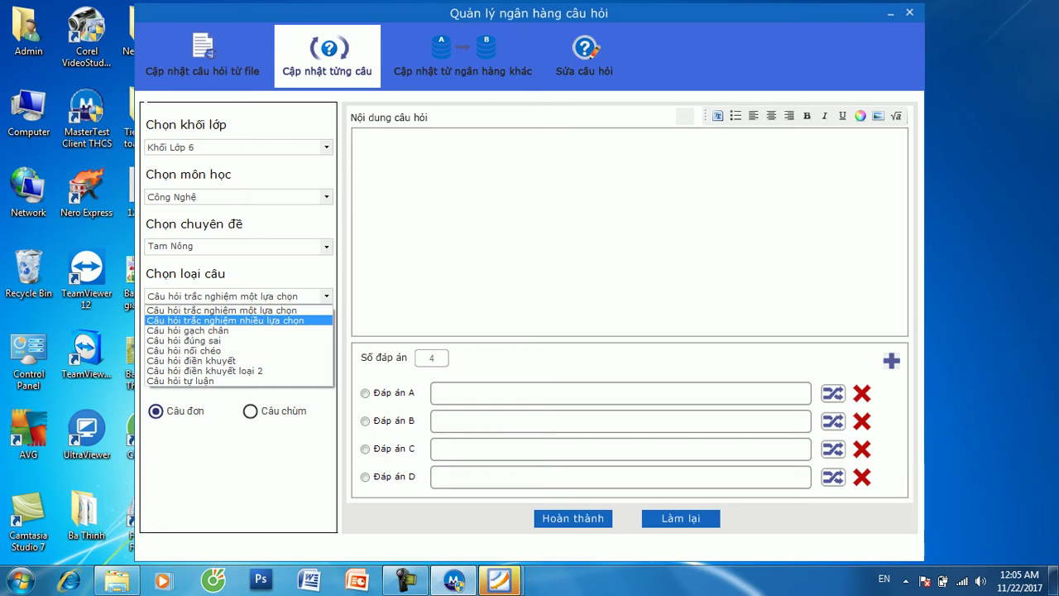
pyautogui.press('Up')
pyautogui.press('Down')
pyautogui.press('Down')
pyautogui.press('Down')
pyautogui.press('Down')
pyautogui.press('Down')
pyautogui.press('Down')
pyautogui.press('Down')
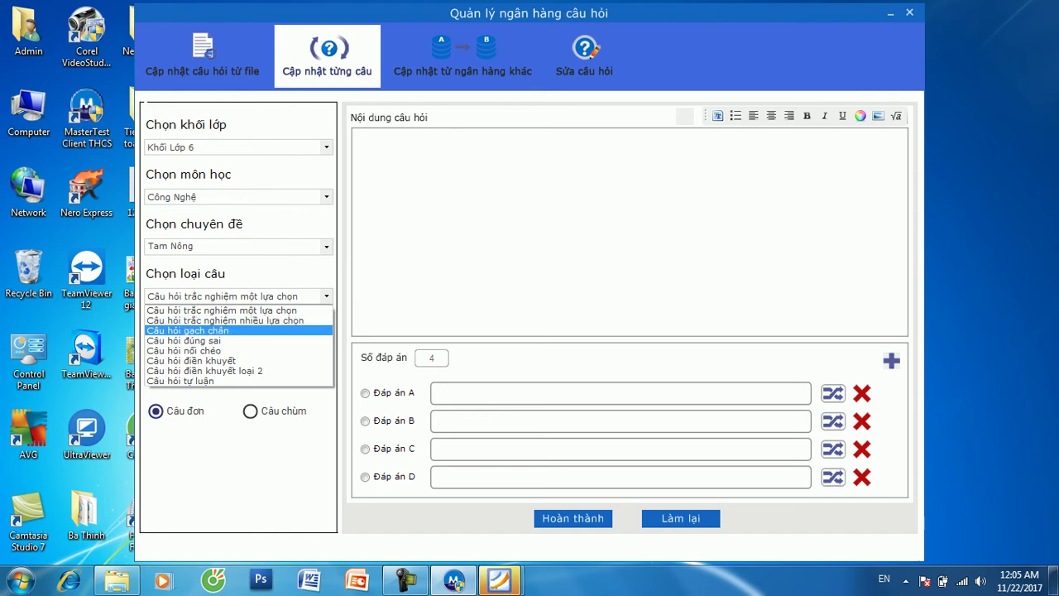
pyautogui.press('Up')
pyautogui.press('Up')
pyautogui.press('Up')
pyautogui.press('Up')
pyautogui.press('Up')
pyautogui.press('Up')
pyautogui.press('Up')
pyautogui.press('Down')
pyautogui.press('Down')
pyautogui.press('Down')
pyautogui.press('Down')
pyautogui.press('Down')
pyautogui.press('Down')
pyautogui.press('Down')
pyautogui.press('Up')
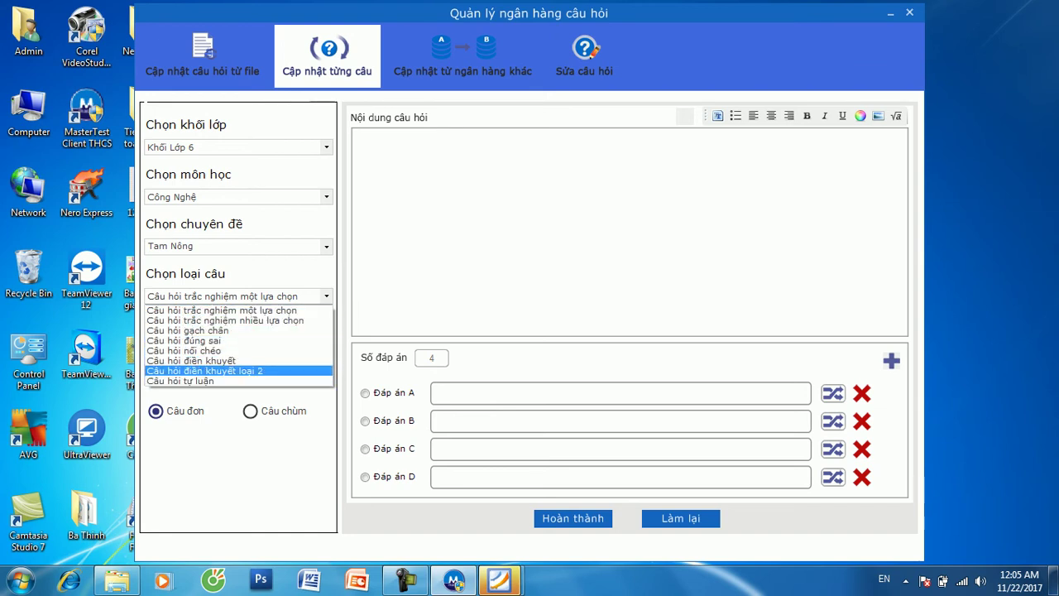
pyautogui.press('Up')
pyautogui.press('Up')
pyautogui.press('Up')
pyautogui.press('Up')
pyautogui.press('Up')
pyautogui.press('Up')
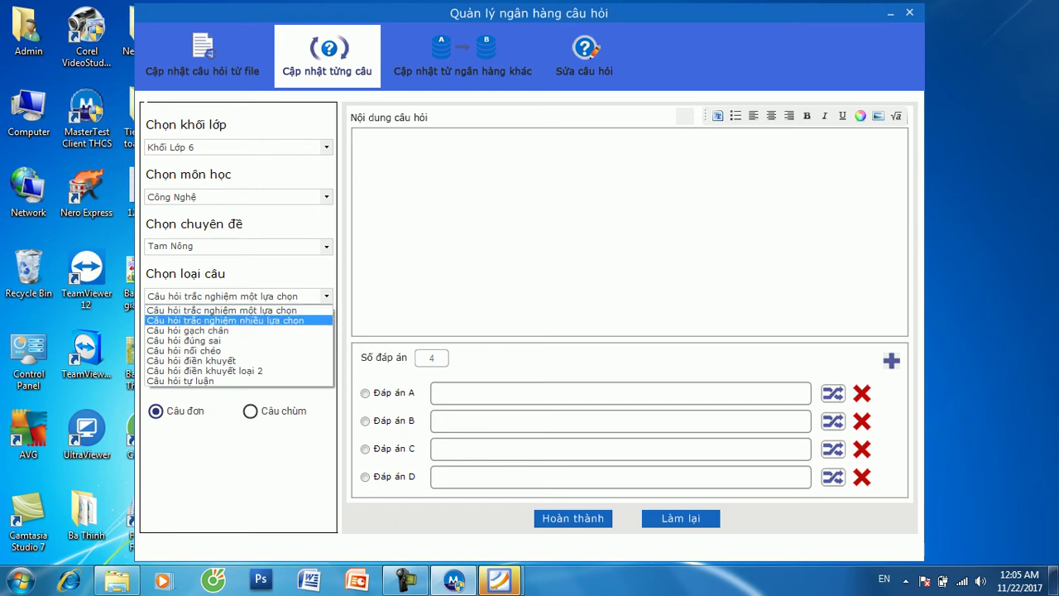
pyautogui.press('Return')
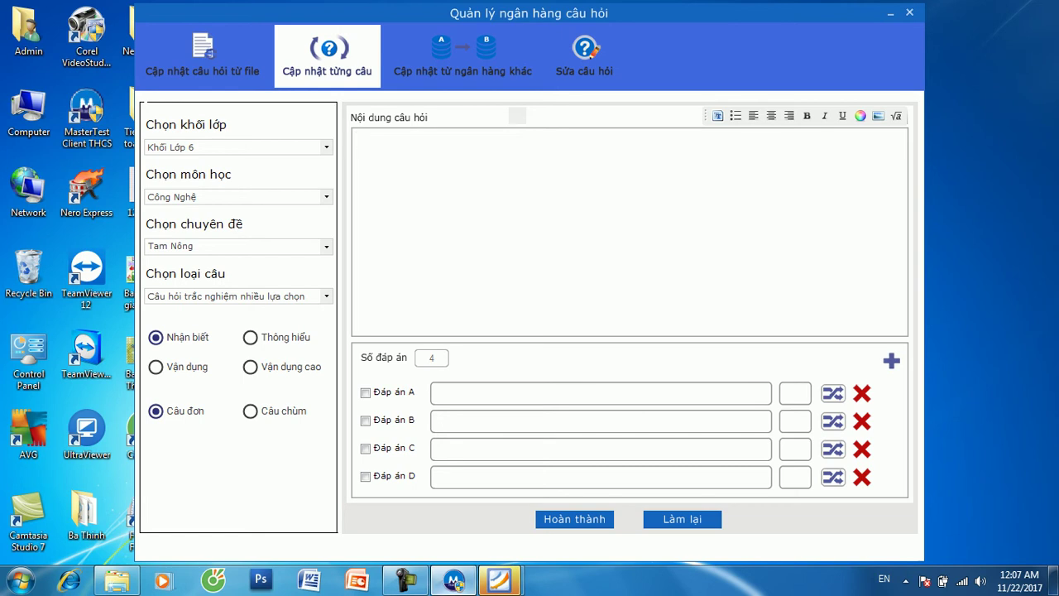
pyautogui.moveTo(405, 579)
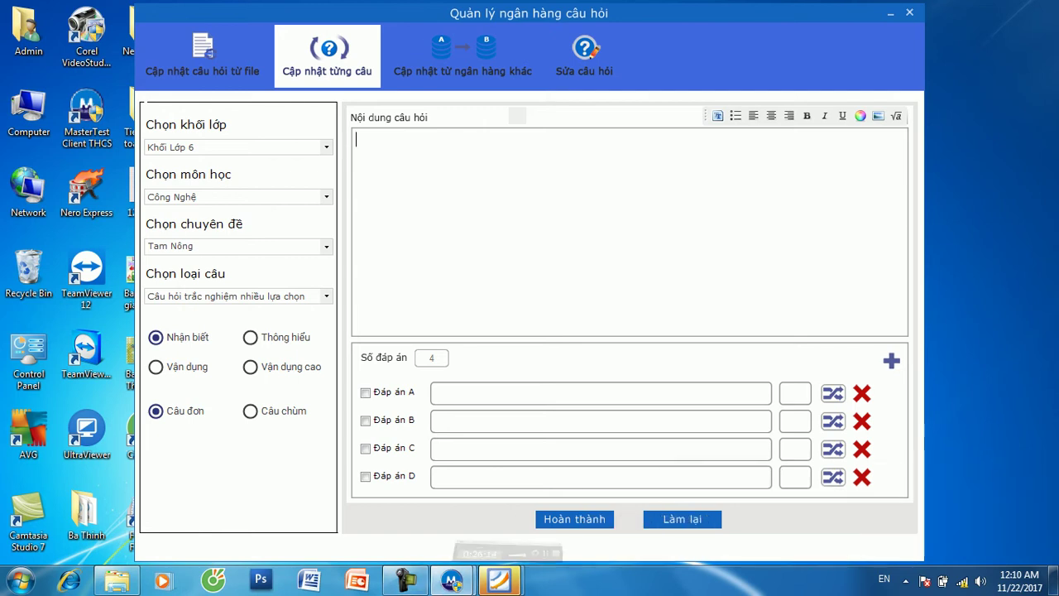
# Enter 'Huyện Tam Nông Thuộc tỉnh nào?' as the question, then switch to File Explorer.
pyautogui.write('Huyên Ta')
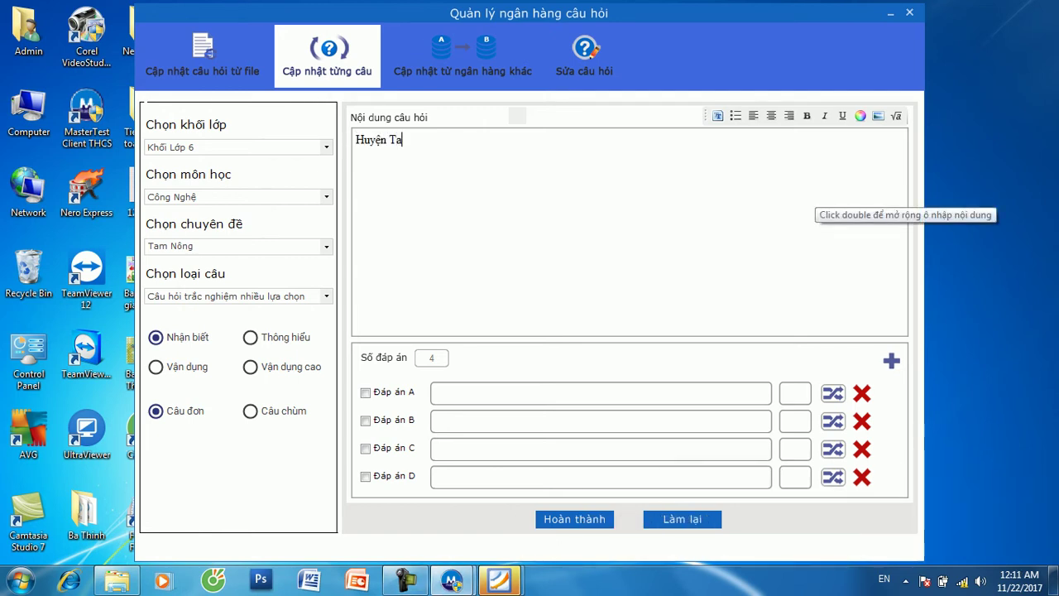
pyautogui.write('m Nông Thuộc Tỉ')
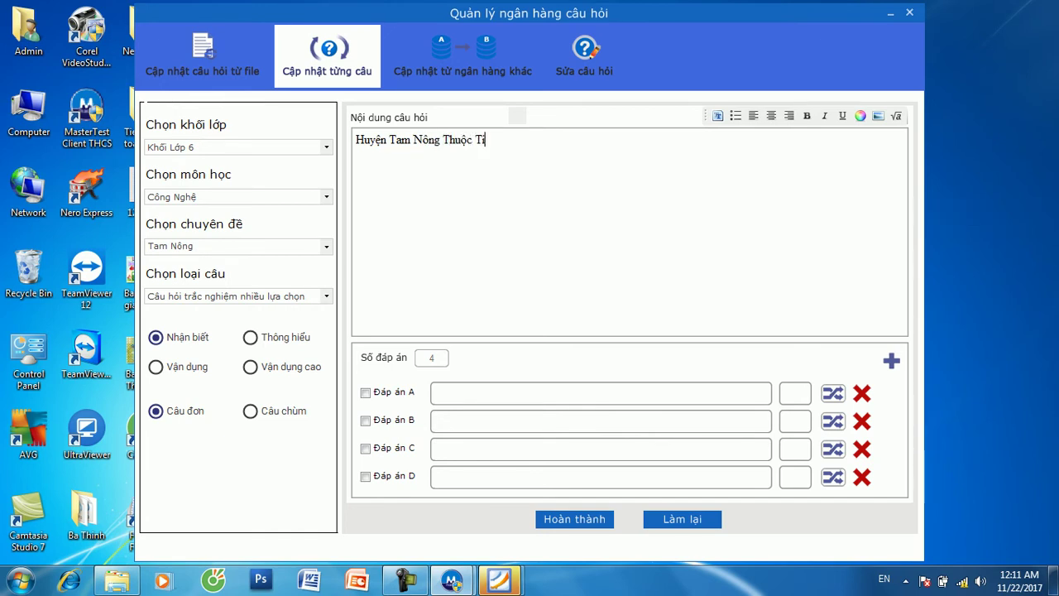
pyautogui.write('nh nào?')
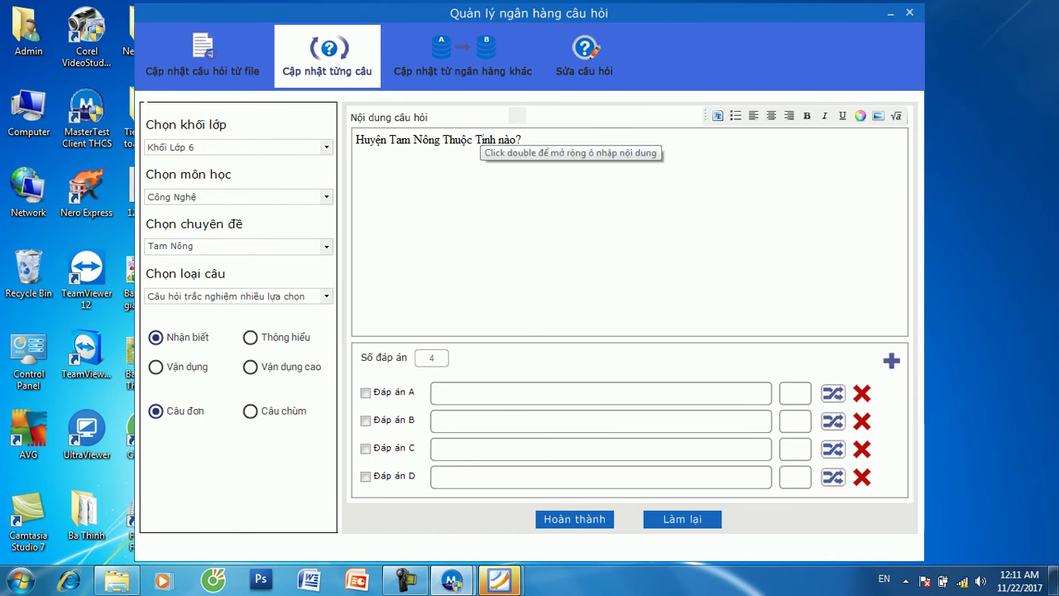
pyautogui.click(478, 139)
pyautogui.press('BackSpace')
pyautogui.write('t')
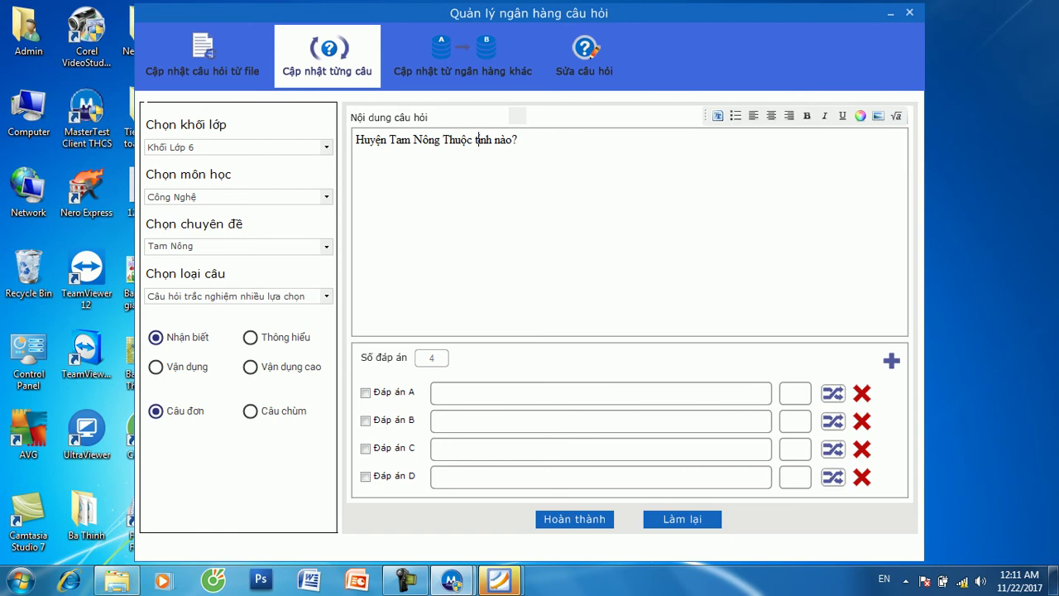
pyautogui.click(116, 581)
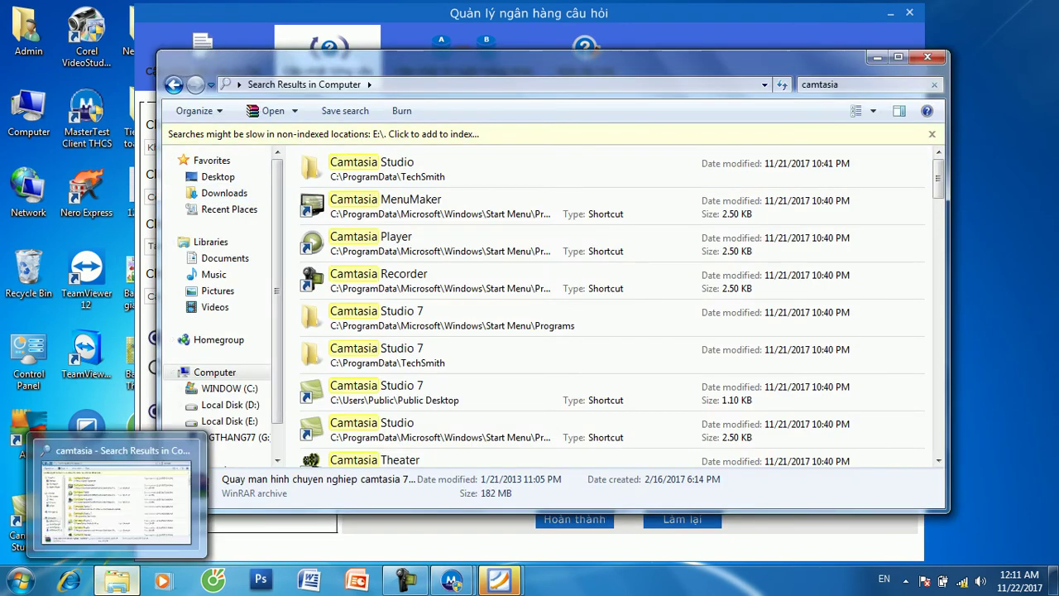
# Go to E:\Phan mem\Phan mem Mastertest Online\Phan mem cai dat bo sung in Explorer.
pyautogui.click(174, 84)
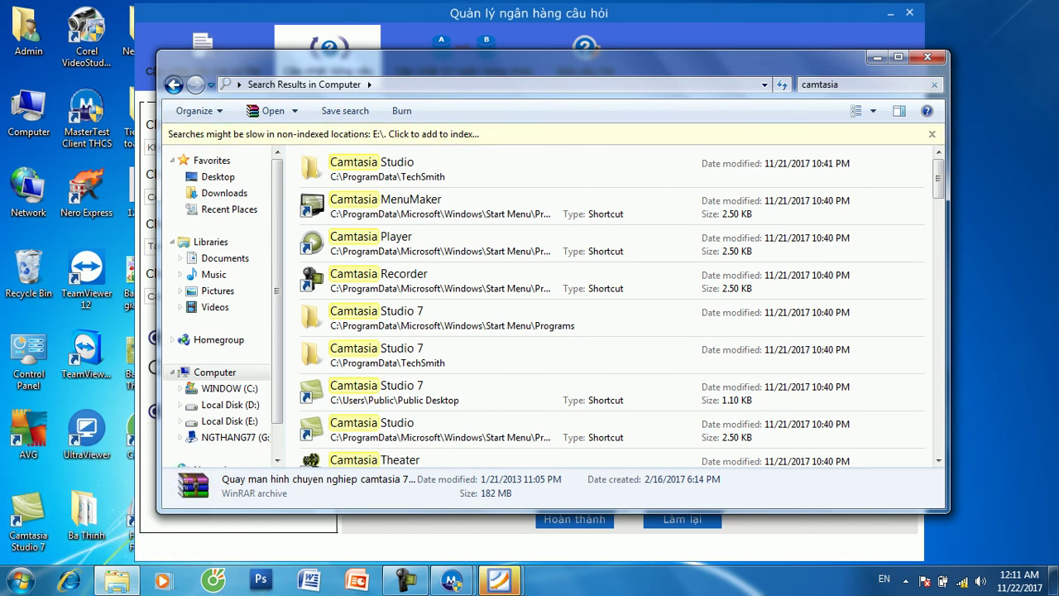
pyautogui.click(786, 169)
pyautogui.doubleClick(786, 170)
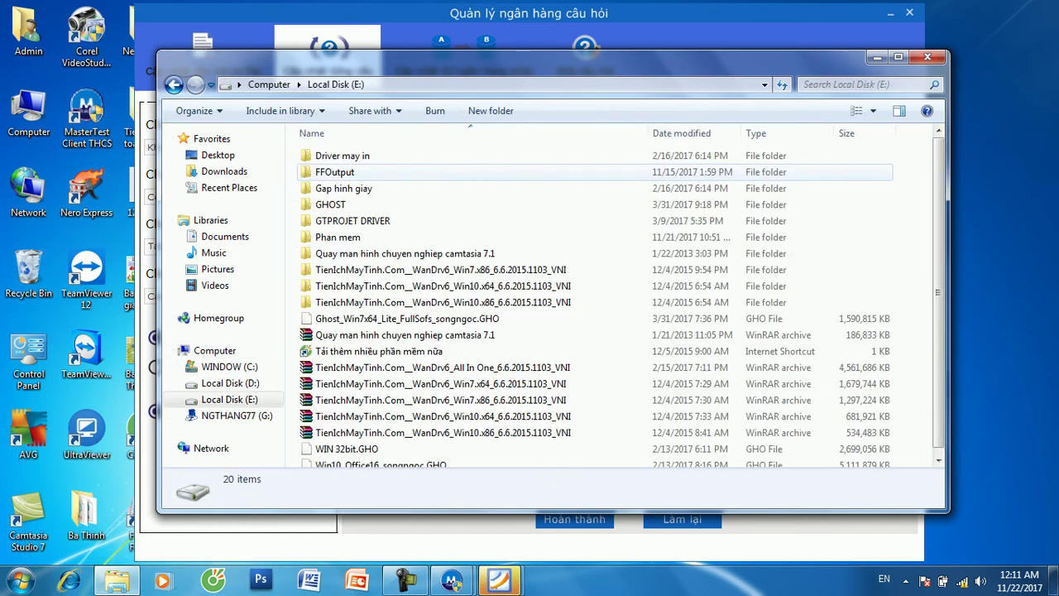
pyautogui.click(338, 237)
pyautogui.doubleClick(338, 237)
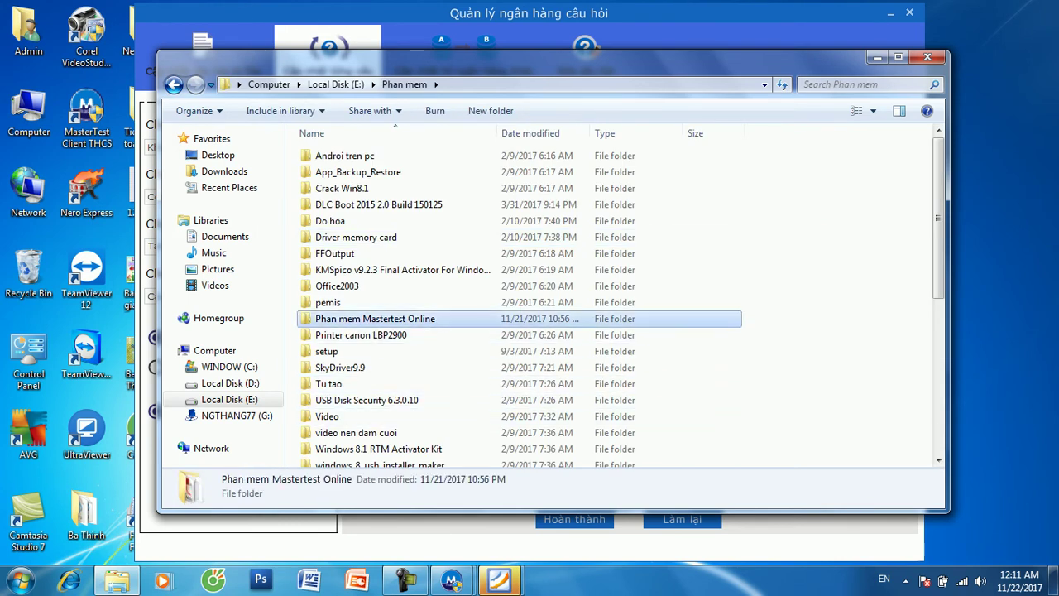
pyautogui.doubleClick(374, 318)
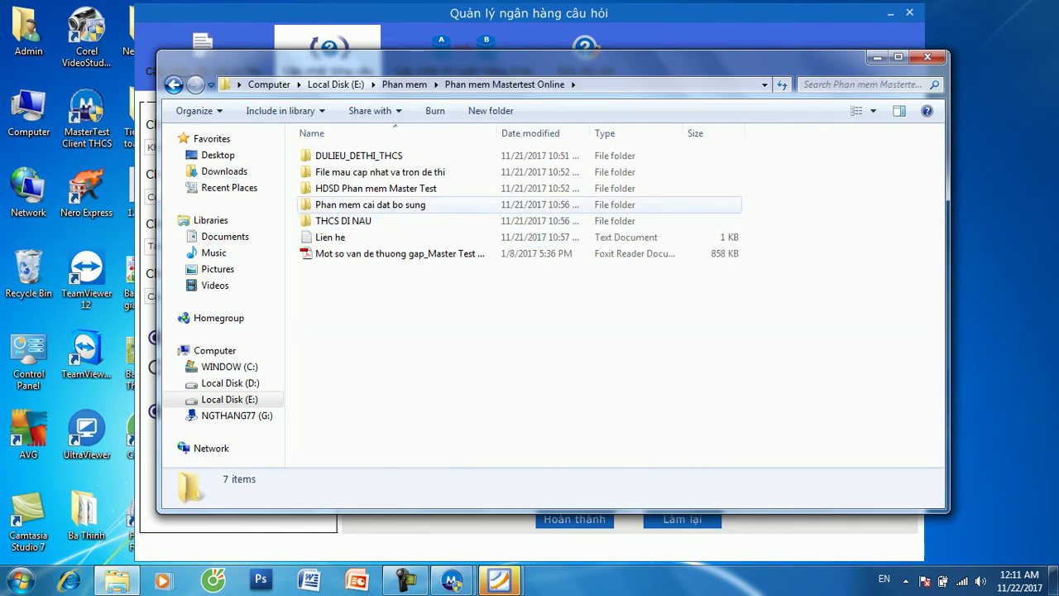
pyautogui.doubleClick(370, 204)
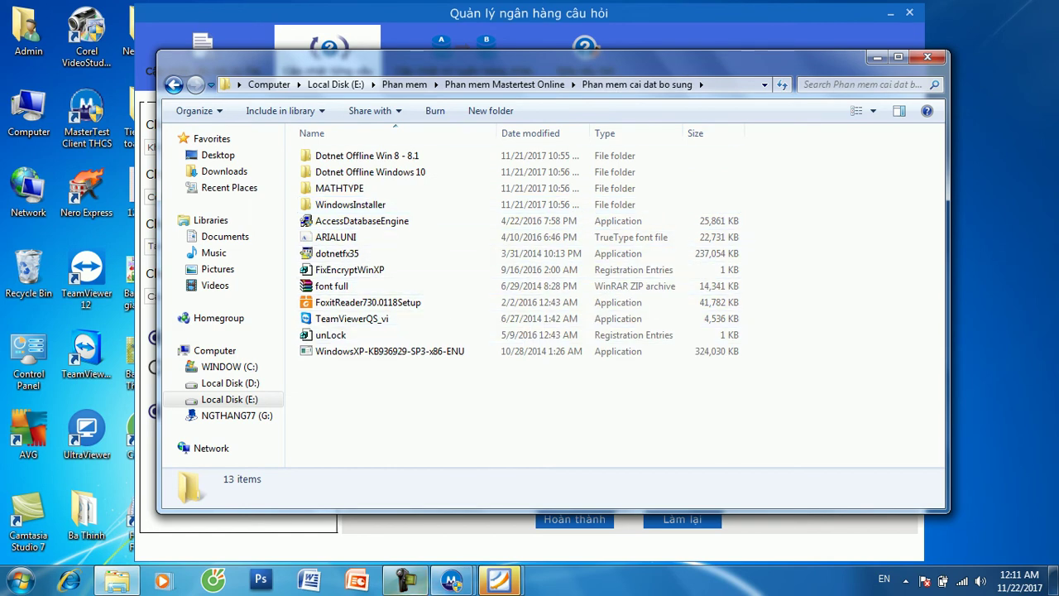
pyautogui.moveTo(453, 584)
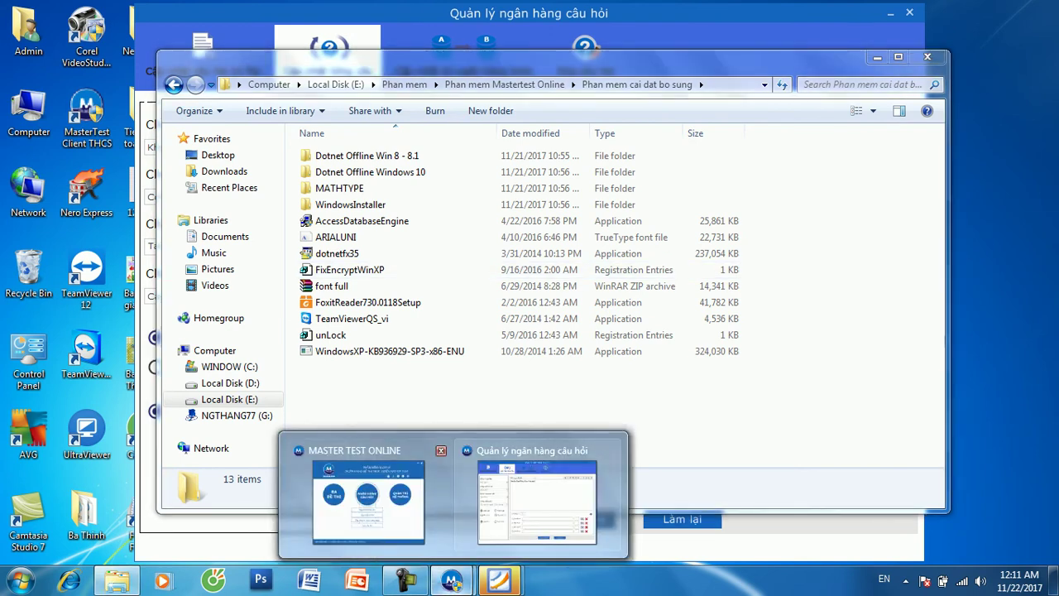
# Mark answer A correct and enter Hà Nội, Vinh Phúc, Phú Thọ, 'Cả 3 đáp an trên đều sai'.
pyautogui.click(537, 500)
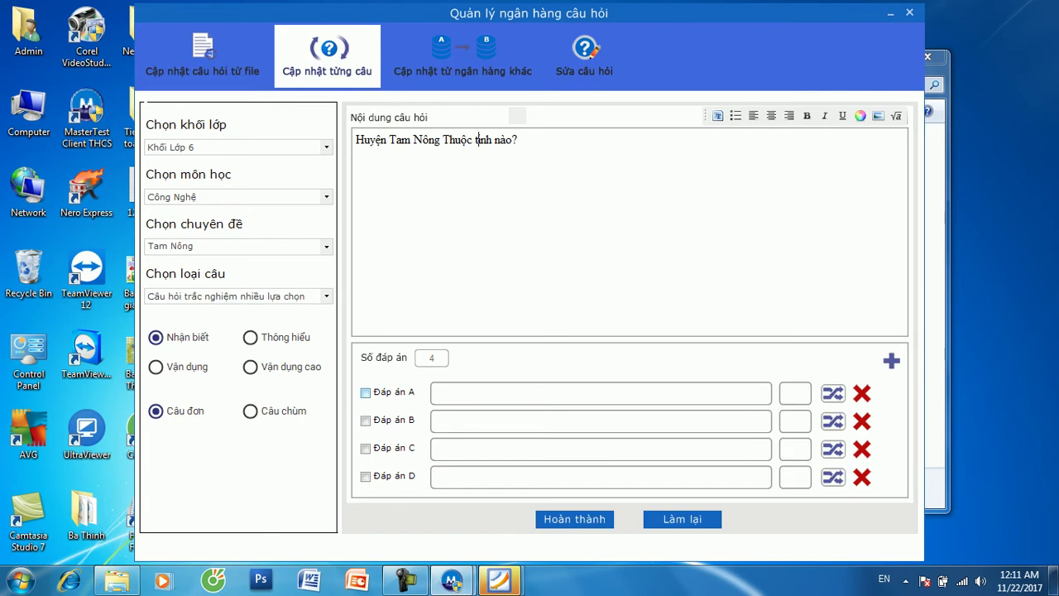
pyautogui.click(365, 392)
pyautogui.click(436, 393)
pyautogui.write('Hà')
pyautogui.write(' Nội')
pyautogui.write('Vinh')
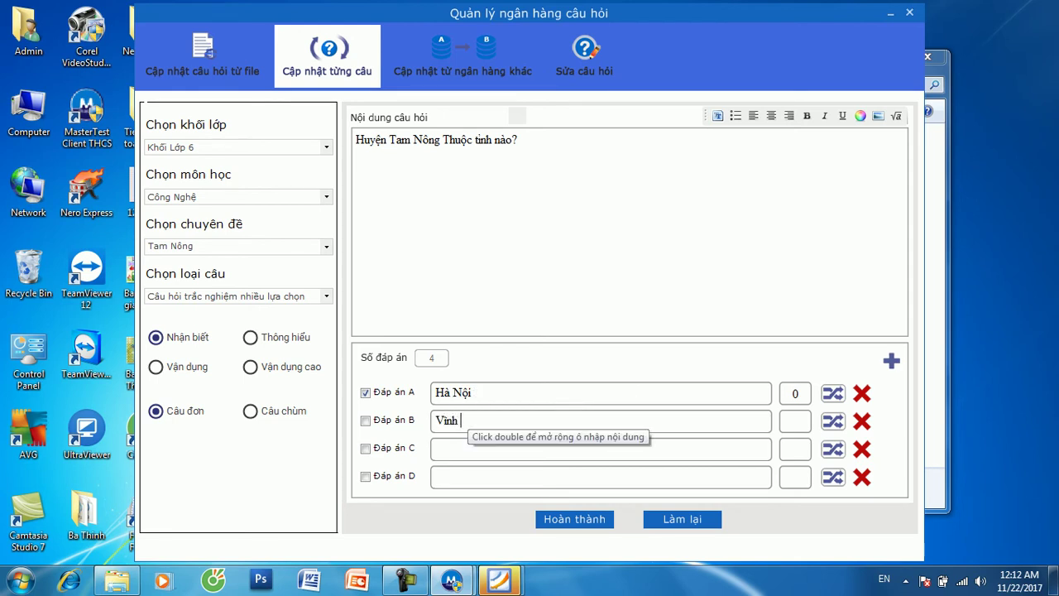
pyautogui.write(' Phúc')
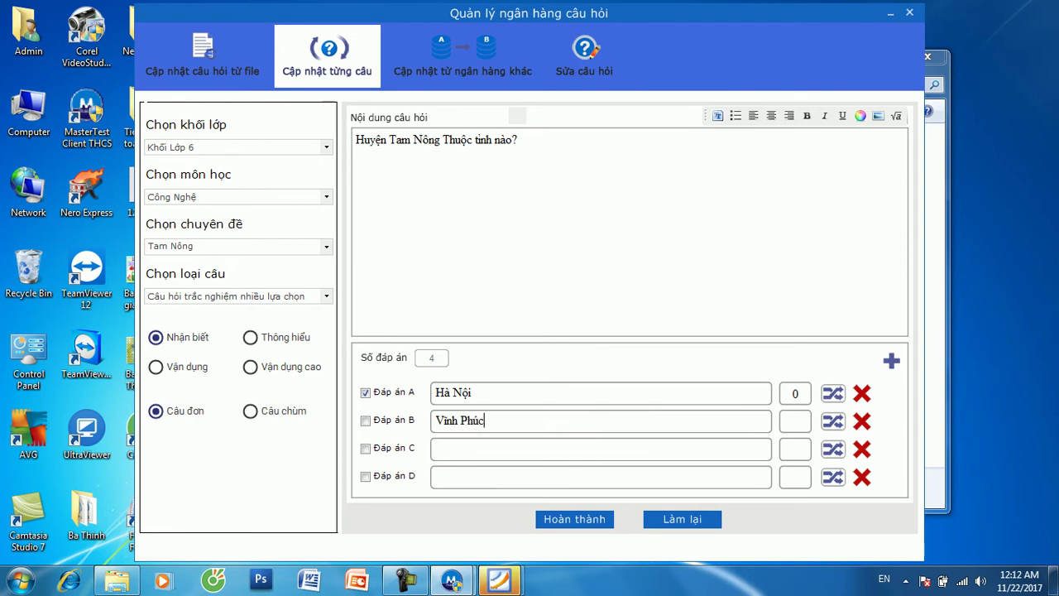
pyautogui.write('Phú ')
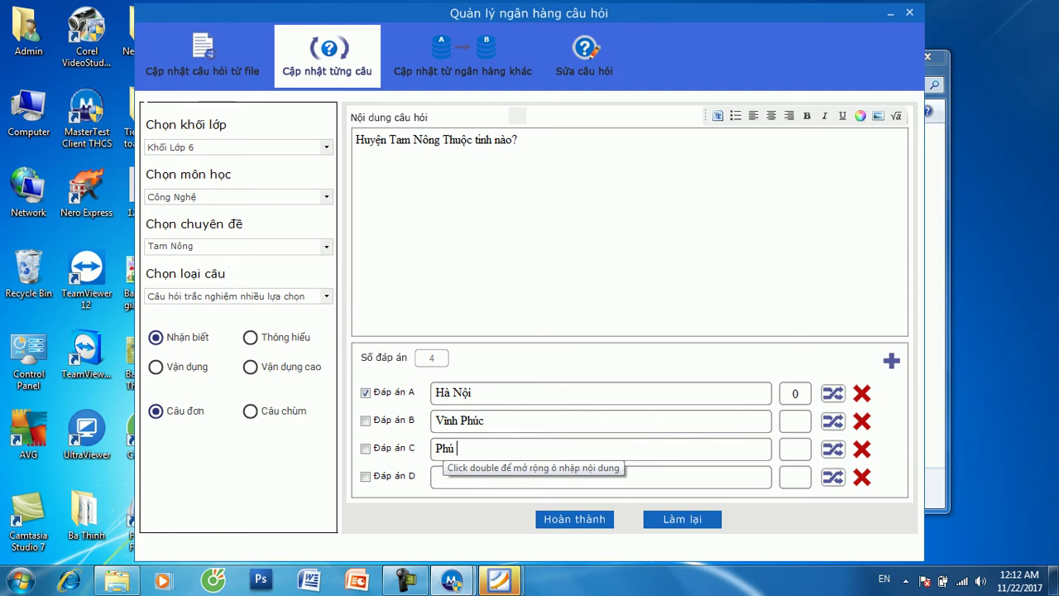
pyautogui.write('Thọ')
pyautogui.click(469, 477)
pyautogui.write('Ca')
pyautogui.write(' 3 đa')
pyautogui.write('sp an t')
pyautogui.write('reen')
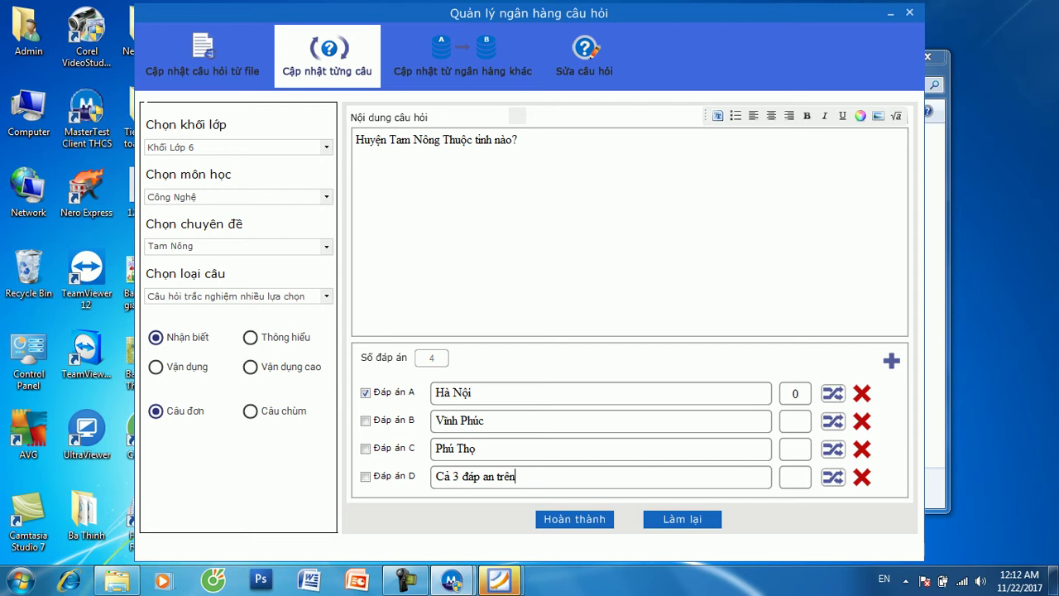
pyautogui.write(' dde')
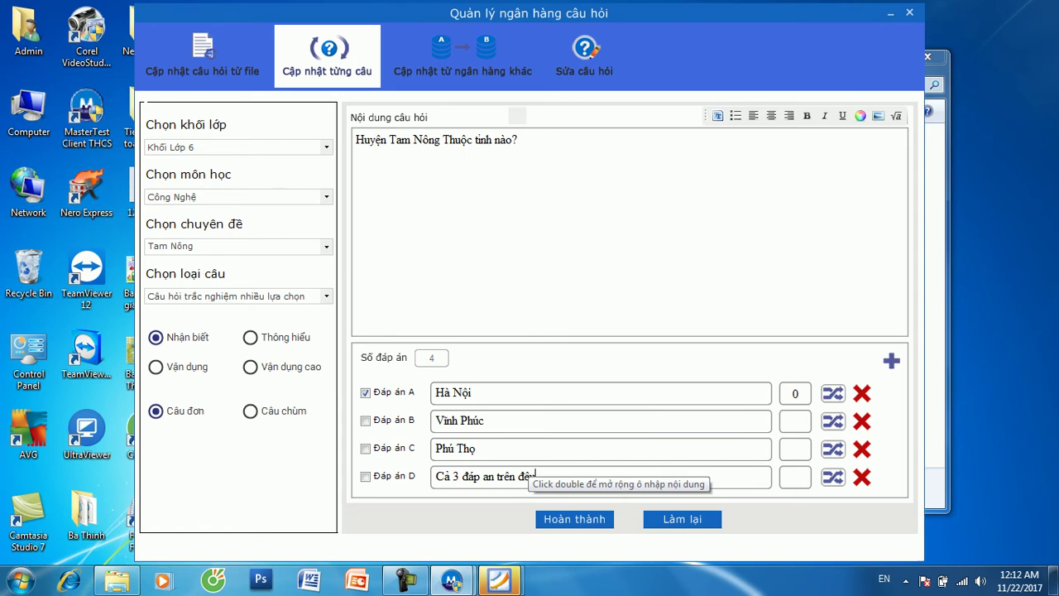
pyautogui.write('euf sai')
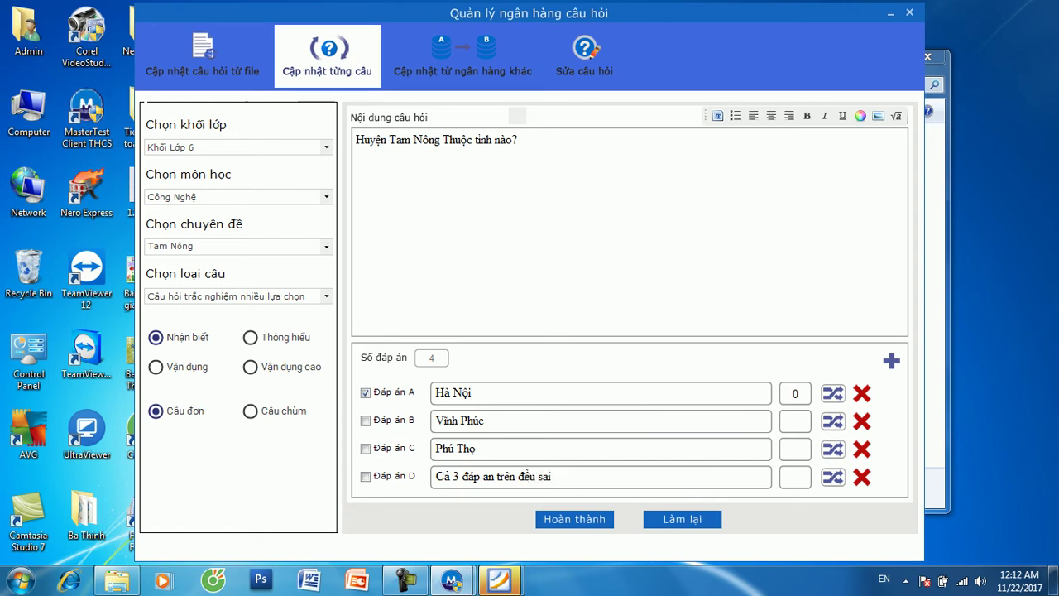
pyautogui.click(891, 360)
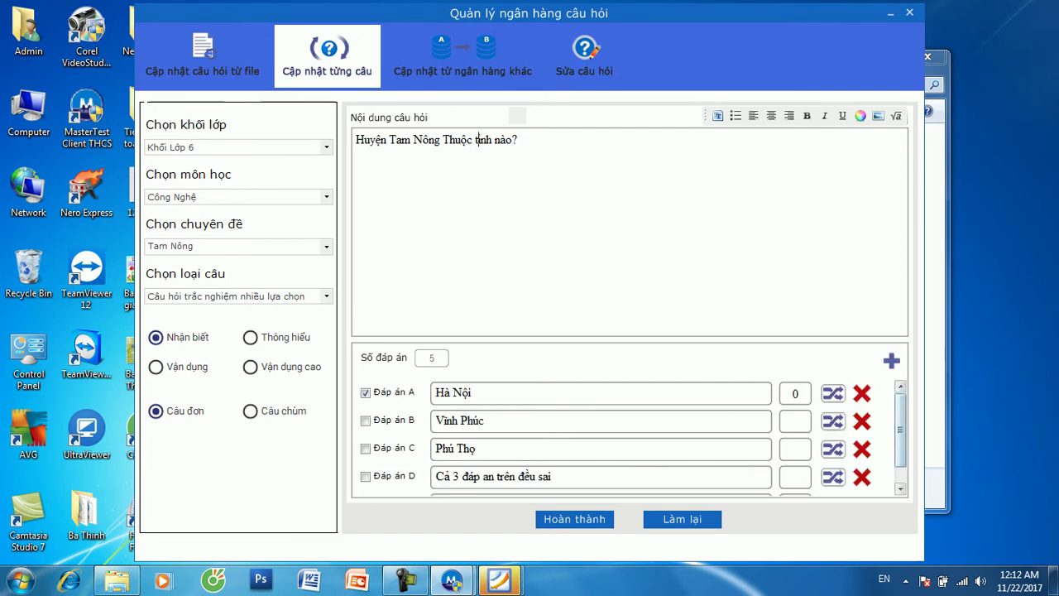
# Delete the empty answer E and switch the correct answer from Hà Nội (A) to Phú Thọ (C).
pyautogui.scroll(-2, 628, 439)
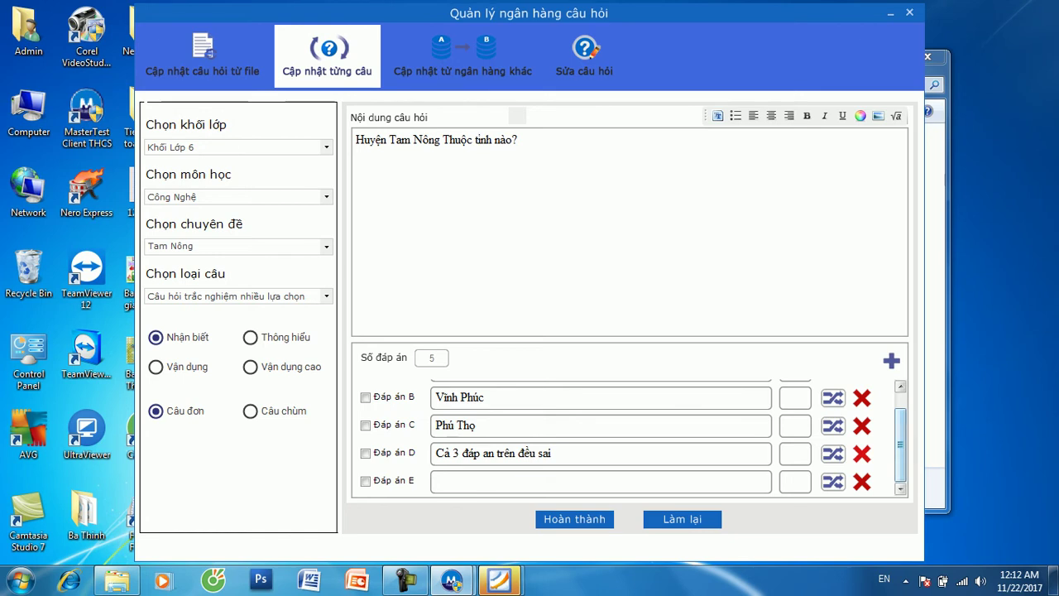
pyautogui.click(861, 481)
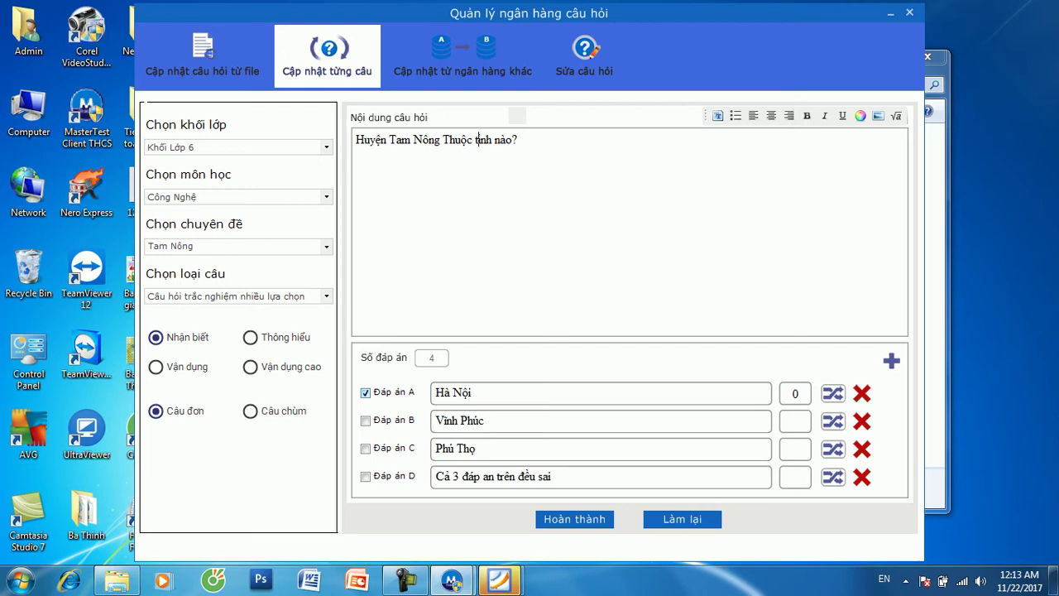
pyautogui.click(365, 392)
pyautogui.click(365, 449)
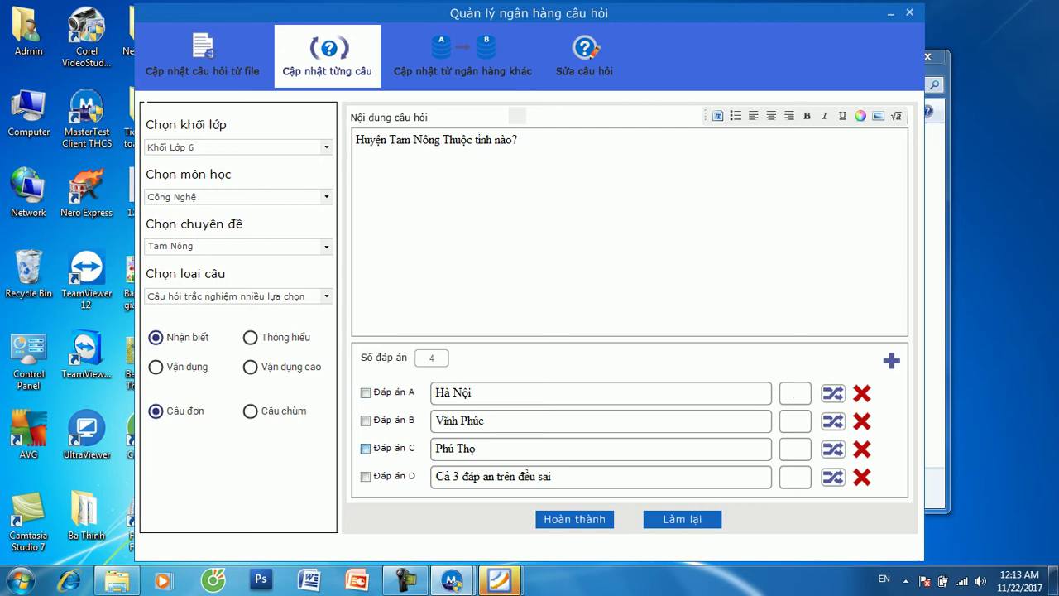
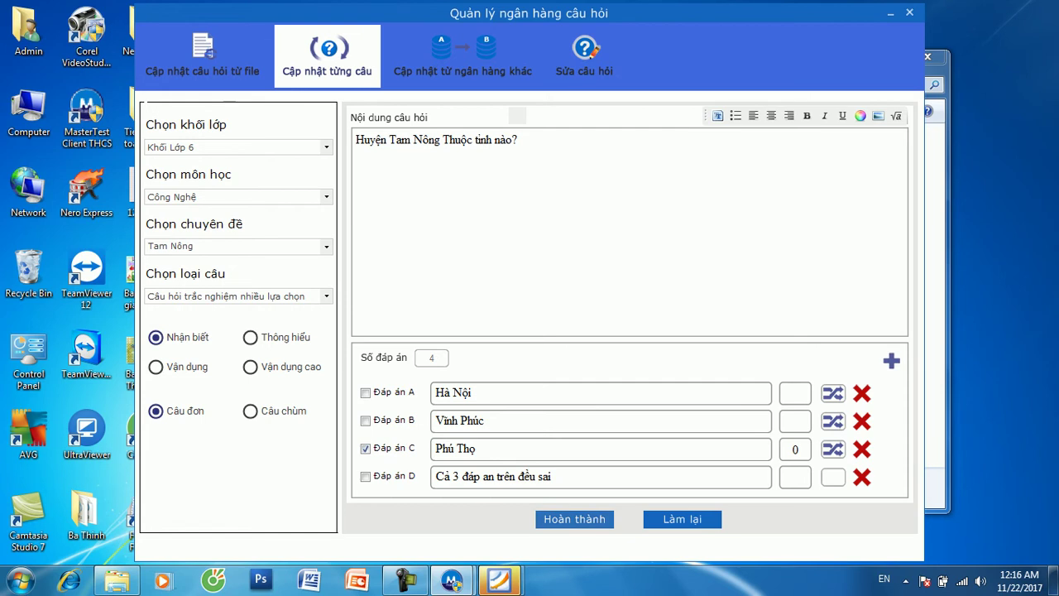
# Try saving the multiple-answer question, re-marking answer C correct and dismissing the correct-answers warnings.
pyautogui.press('Return')
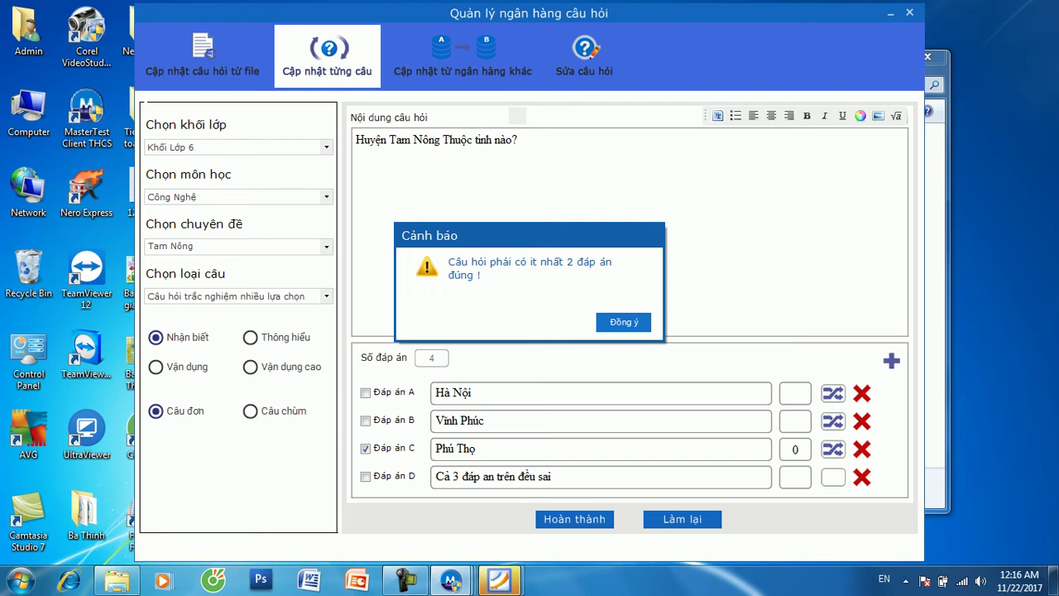
pyautogui.press('Return')
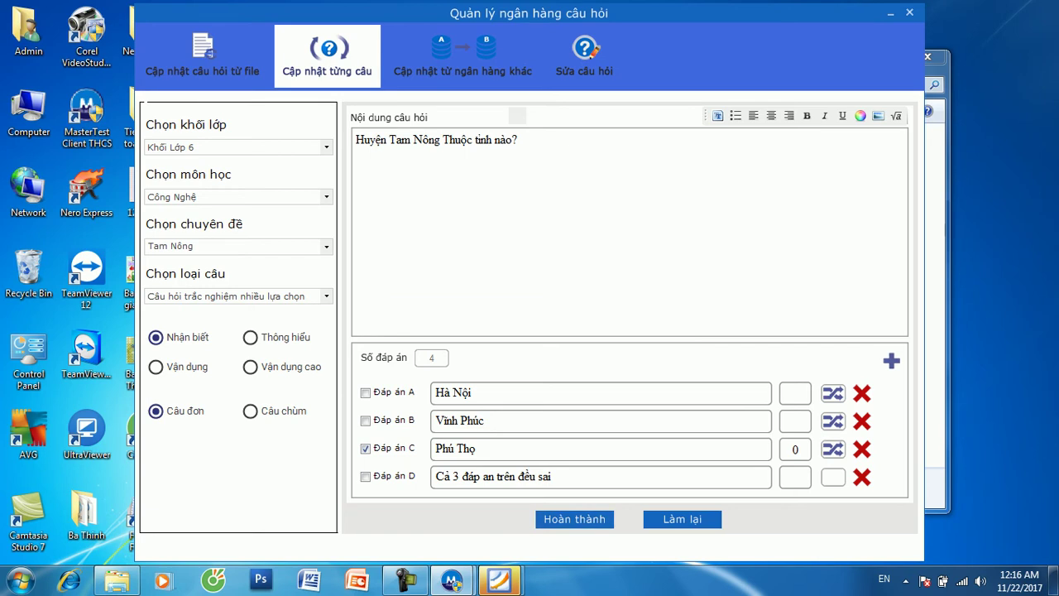
pyautogui.click(365, 448)
pyautogui.click(365, 449)
pyautogui.click(575, 519)
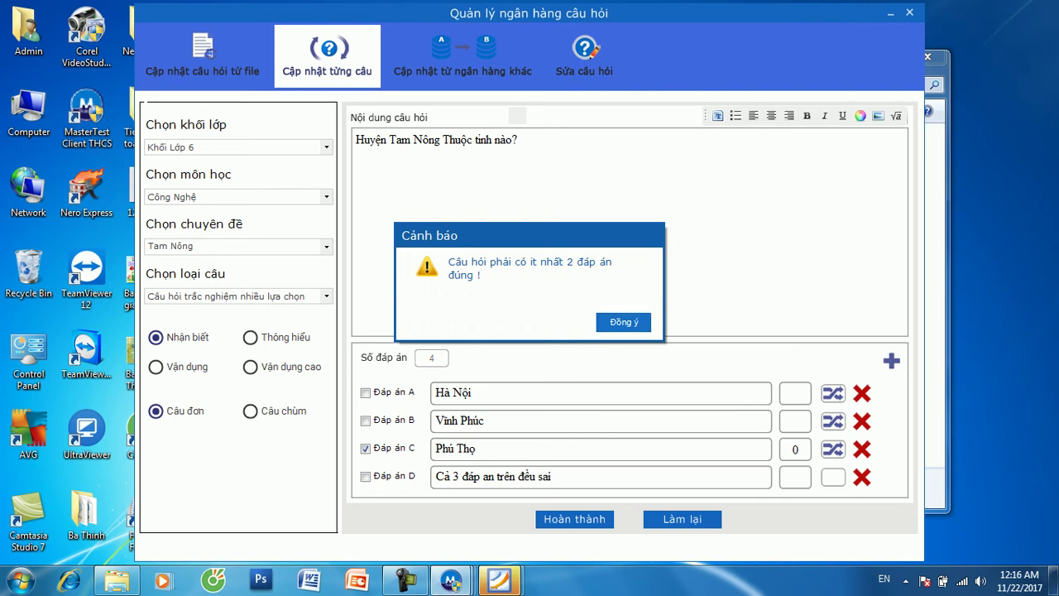
pyautogui.click(623, 322)
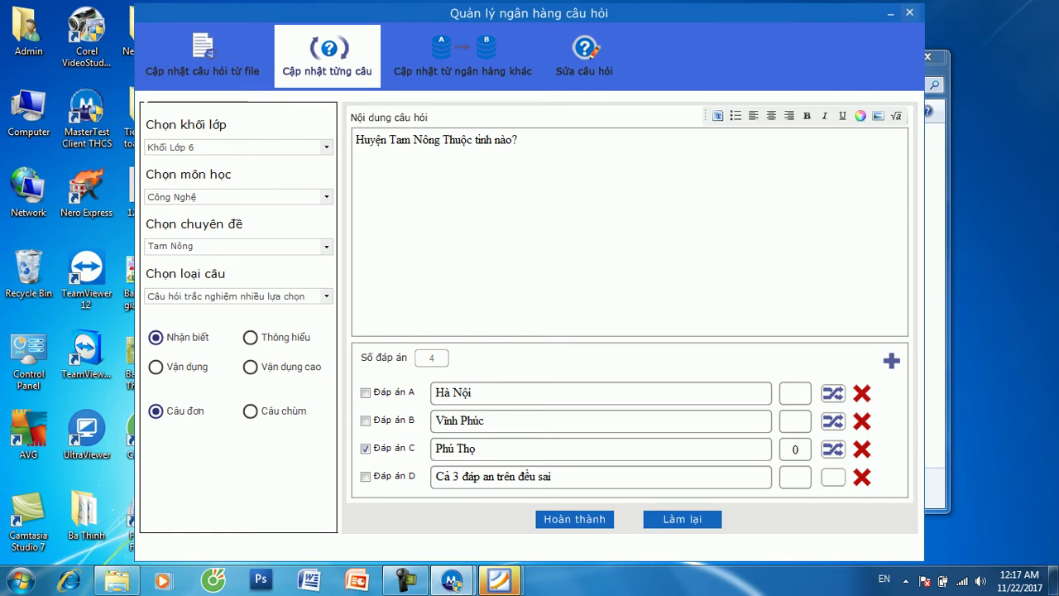
# Close the bank window, view question 2604 under Sửa câu hỏi, then return to Cập nhật từng câu.
pyautogui.click(910, 13)
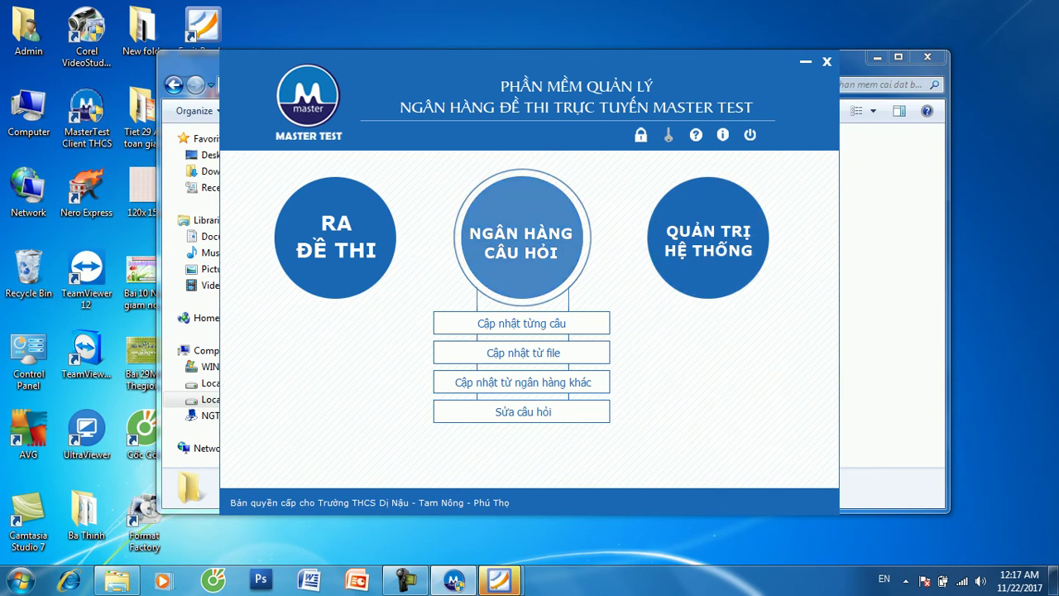
pyautogui.click(522, 323)
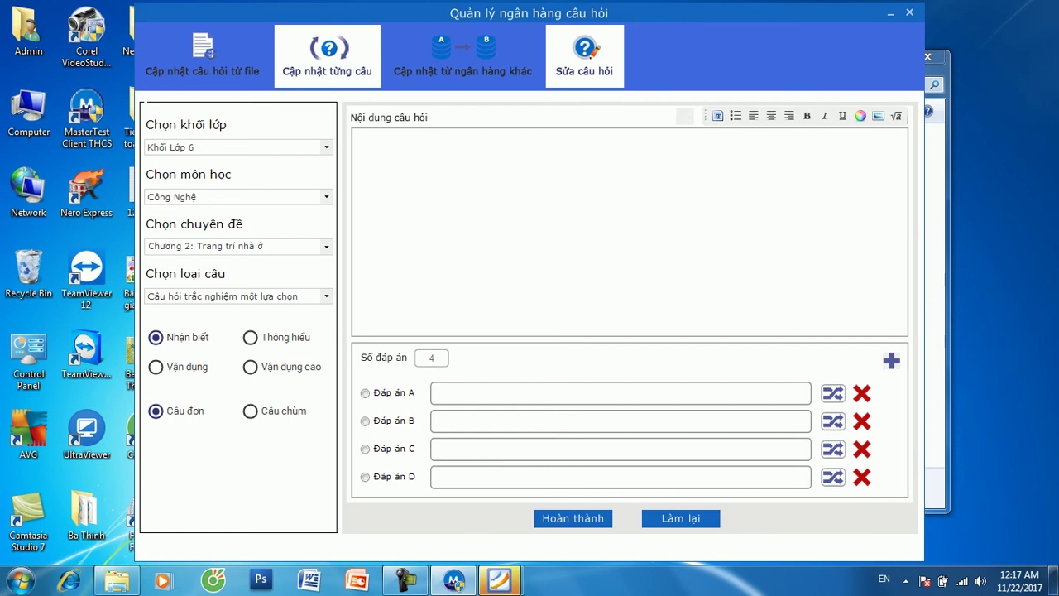
pyautogui.click(584, 56)
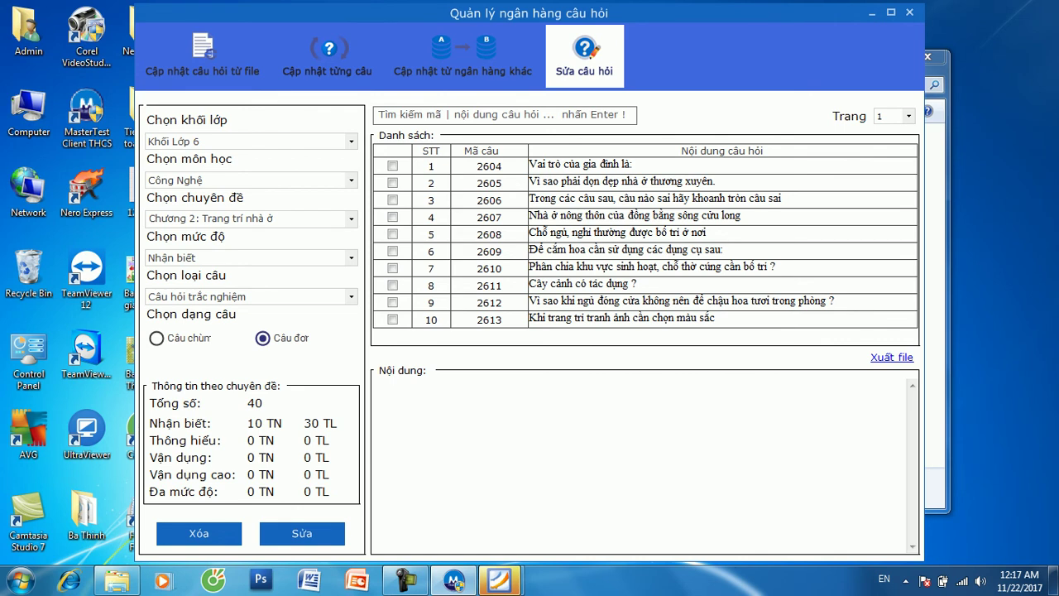
pyautogui.click(579, 165)
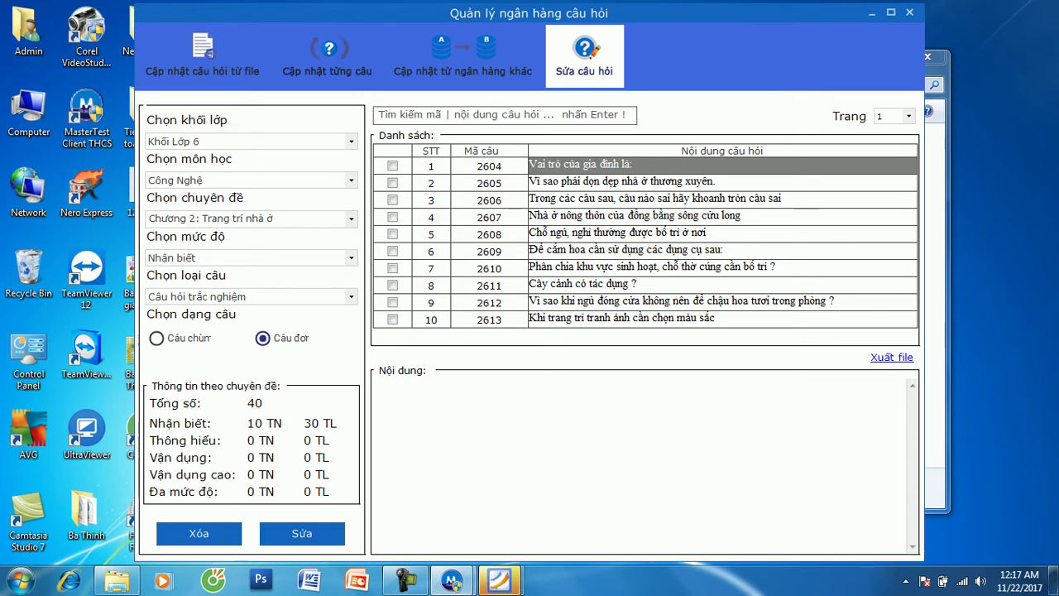
pyautogui.click(488, 165)
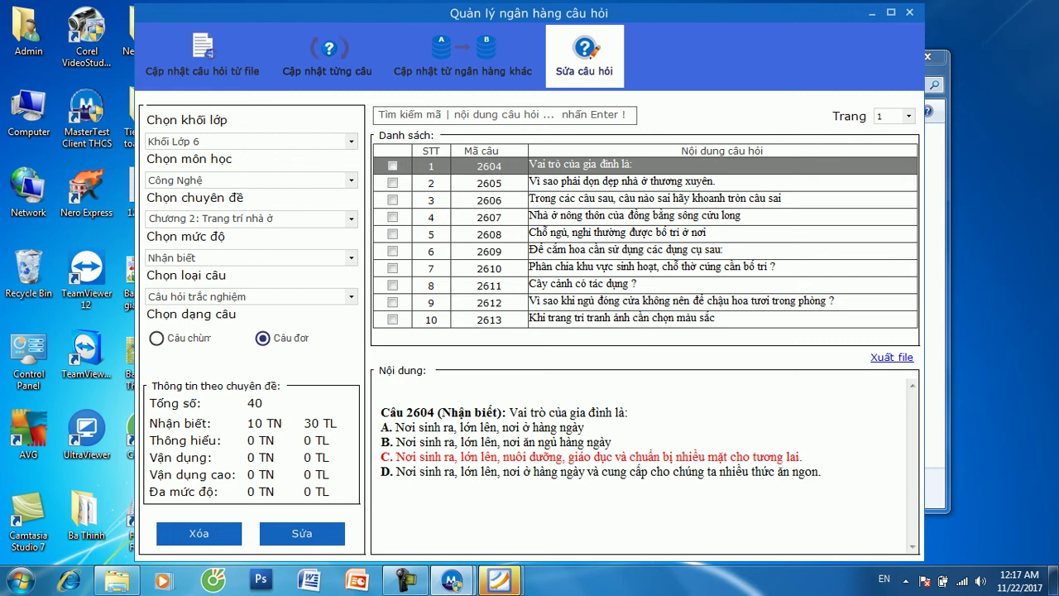
pyautogui.click(328, 56)
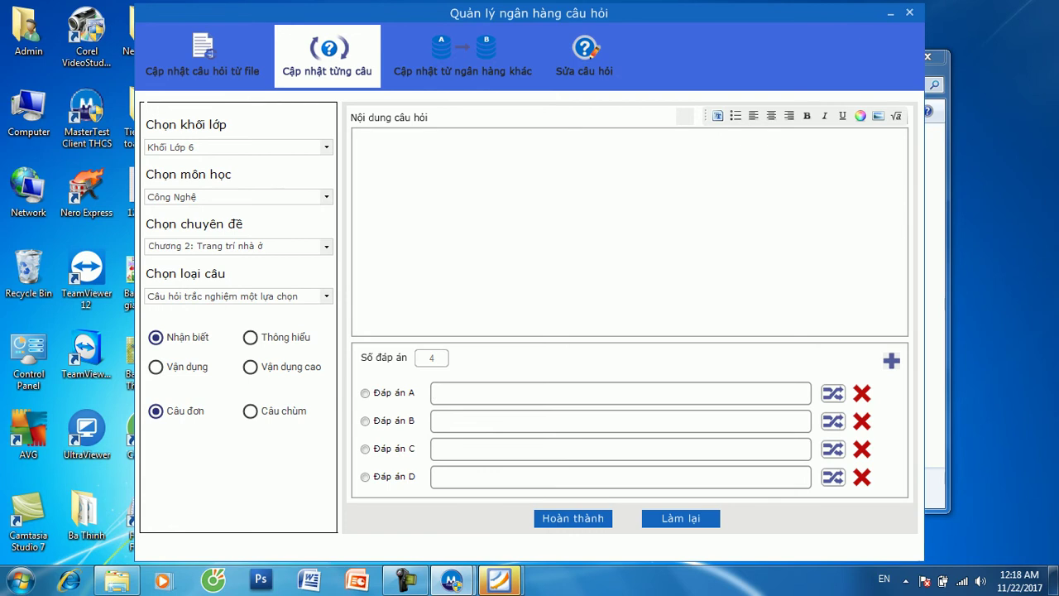
# Set the question type to Câu hỏi tự luận and the topic to Tam Nông.
pyautogui.click(238, 295)
pyautogui.press('Return')
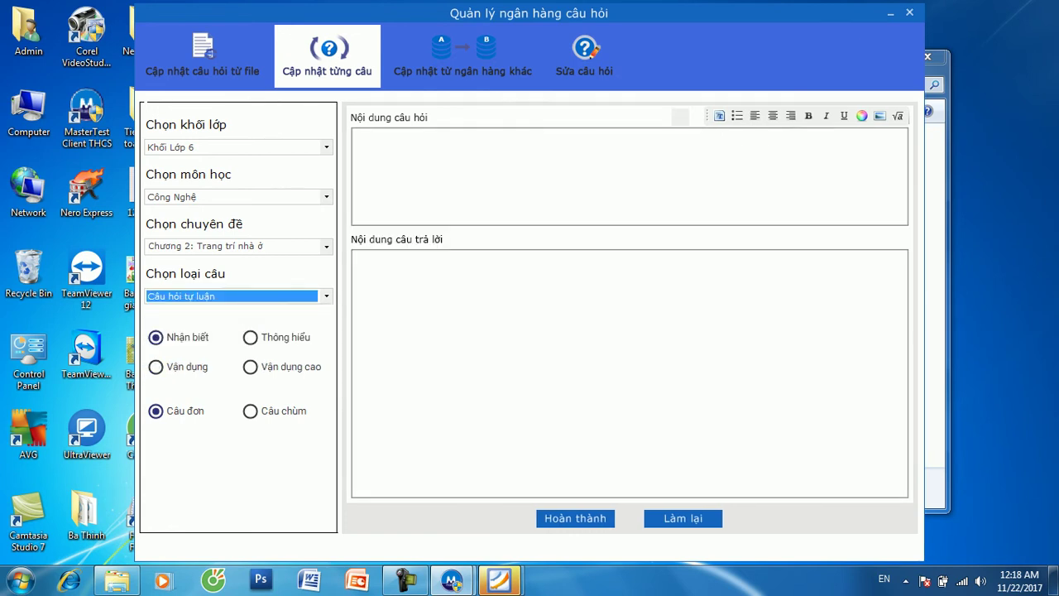
pyautogui.click(389, 142)
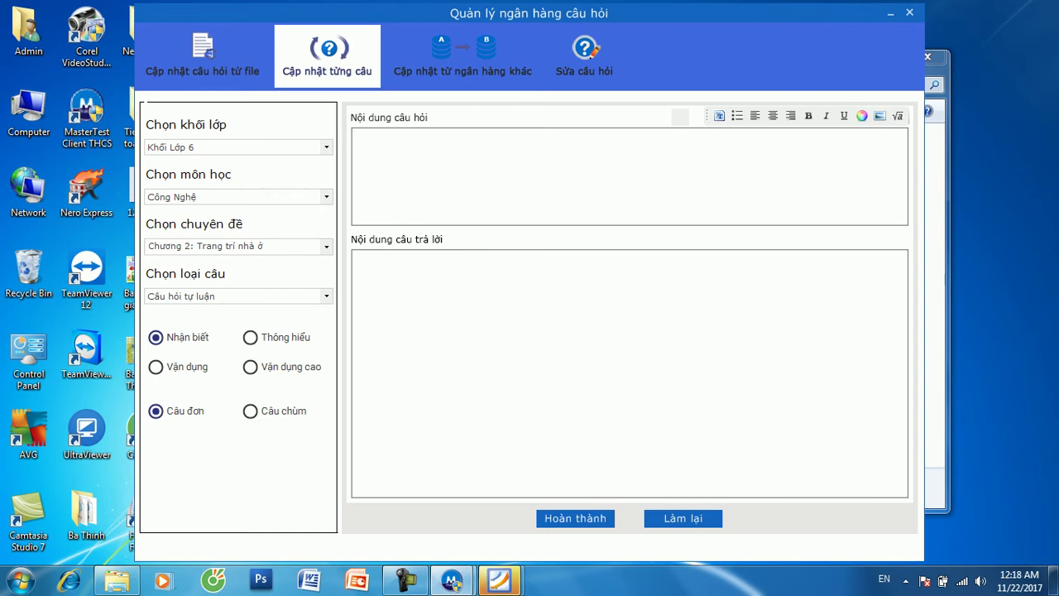
pyautogui.click(326, 245)
pyautogui.click(190, 307)
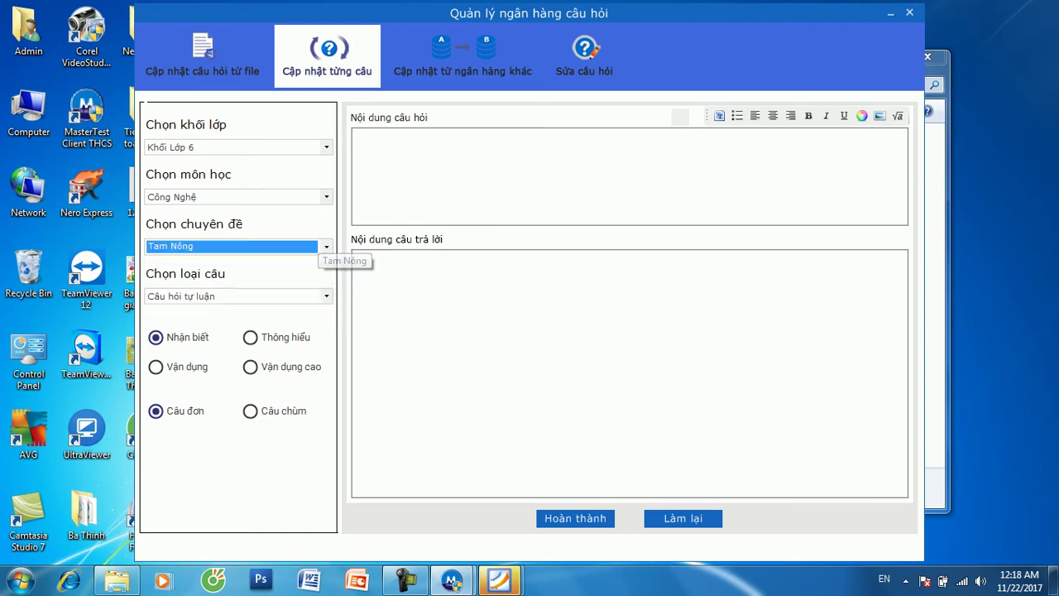
# Enter the question 'Tìm X / 2x+2=0' with answer 'x=-1' and save it.
pyautogui.click(389, 140)
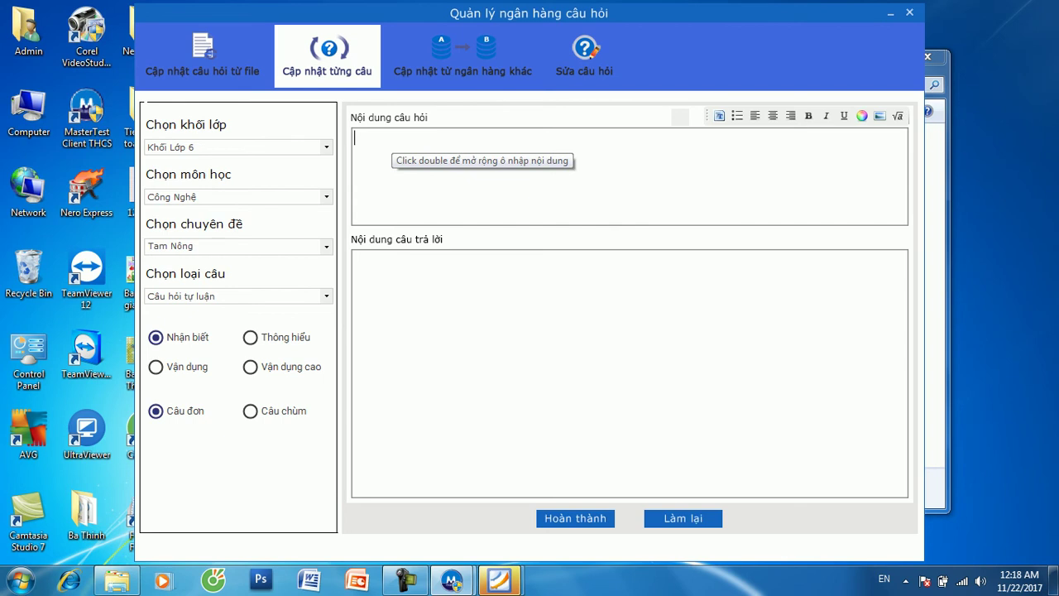
pyautogui.write('Tim')
pyautogui.write(' X')
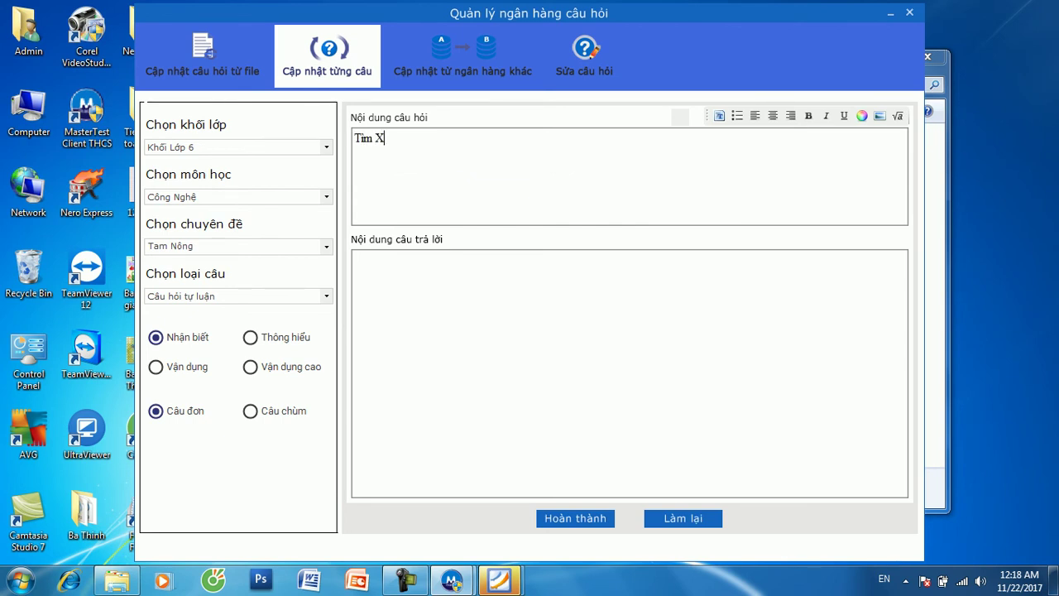
pyautogui.press('Return')
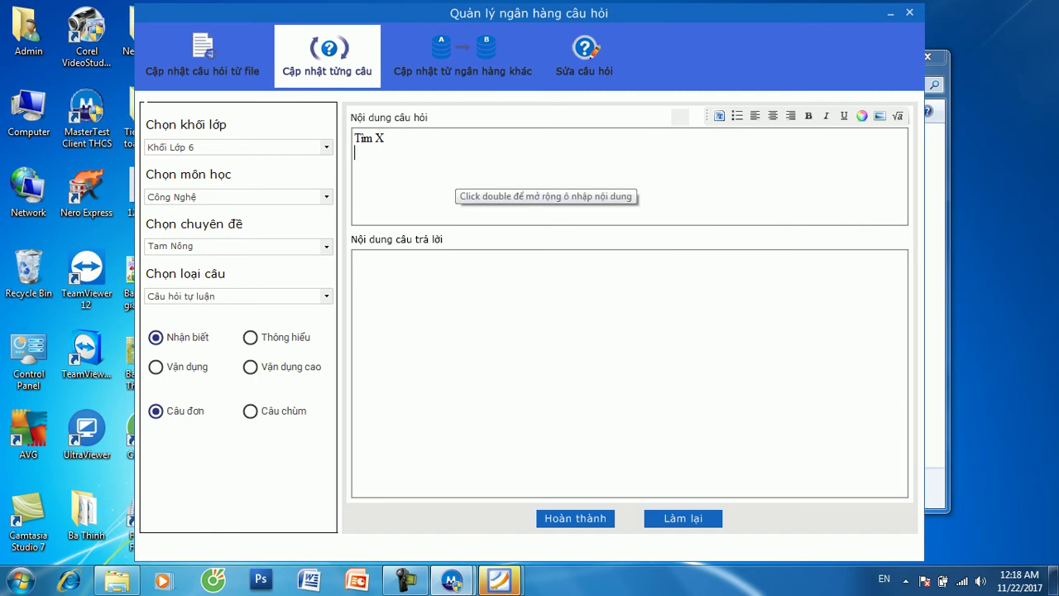
pyautogui.write('2x+2=')
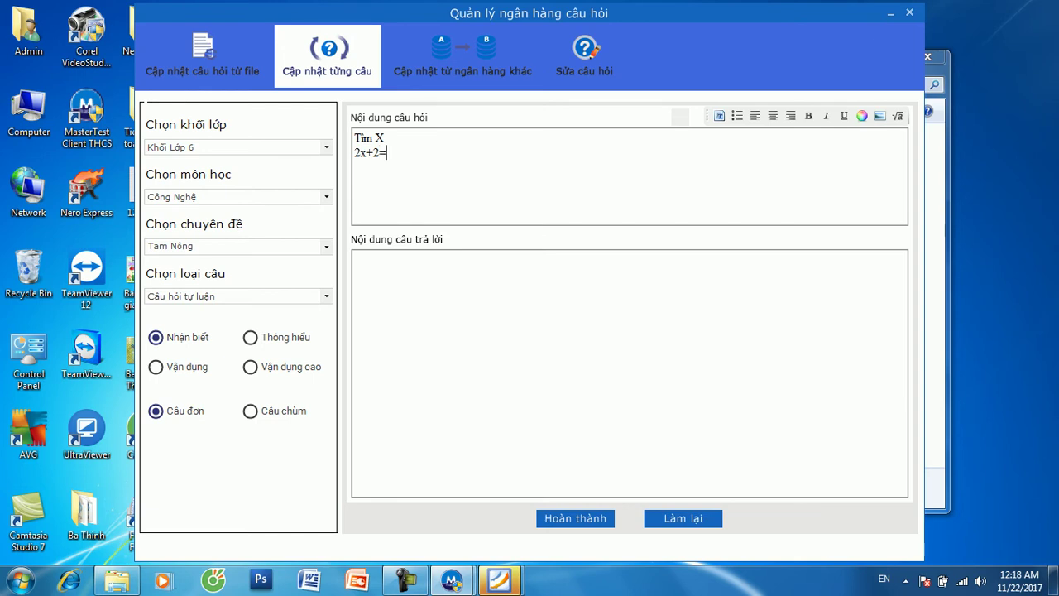
pyautogui.write('0')
pyautogui.click(359, 261)
pyautogui.write('x-')
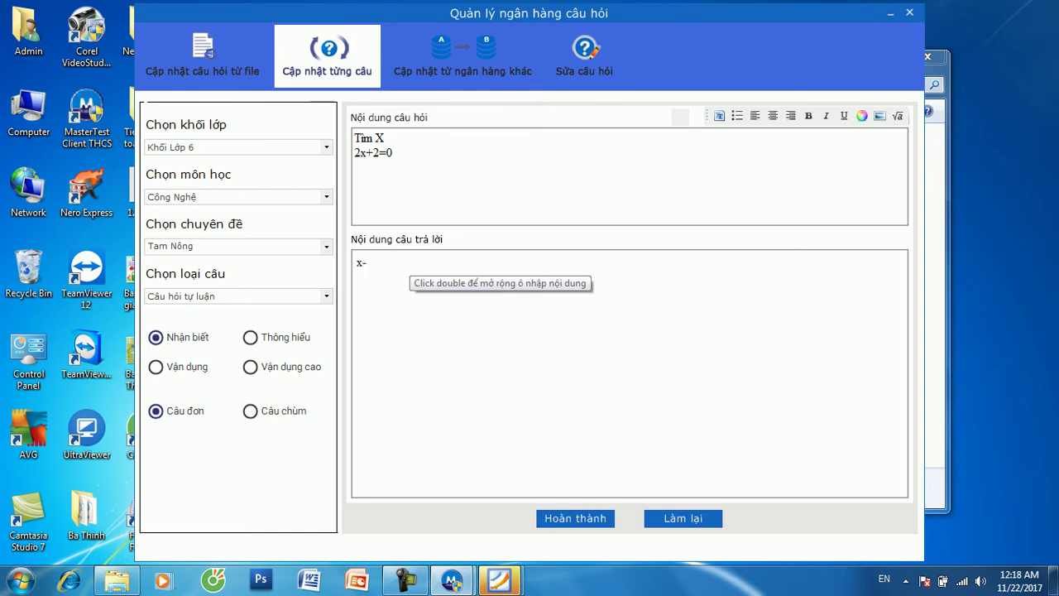
pyautogui.press('BackSpace')
pyautogui.write('=-1')
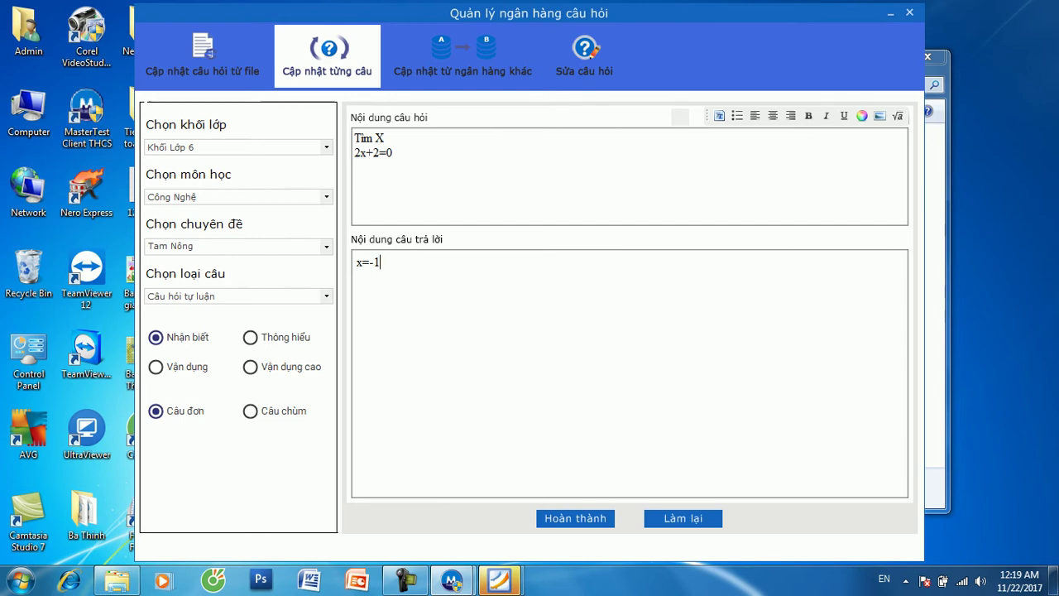
pyautogui.click(575, 518)
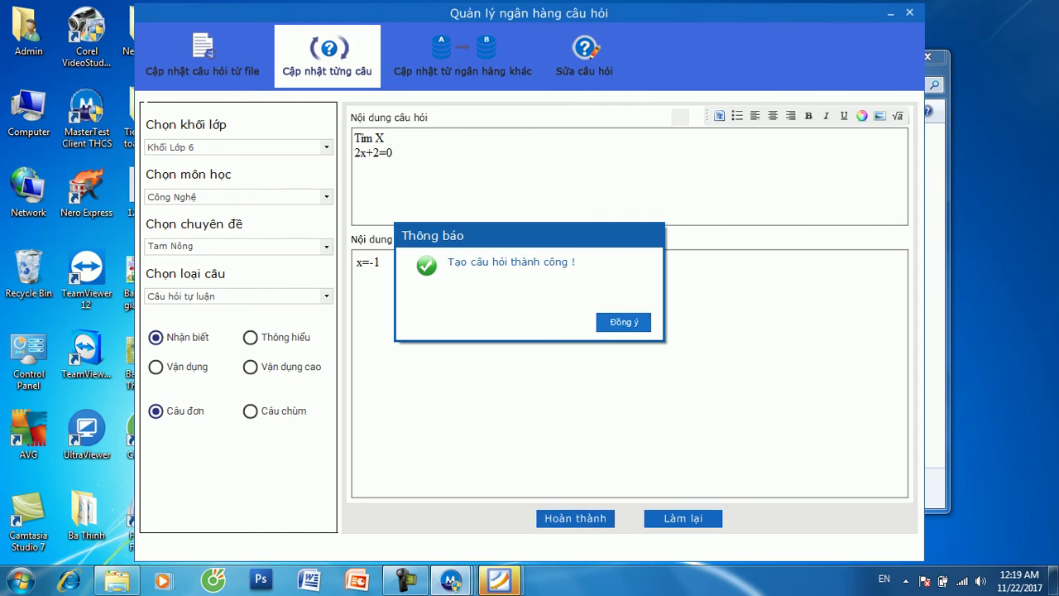
pyautogui.press('Return')
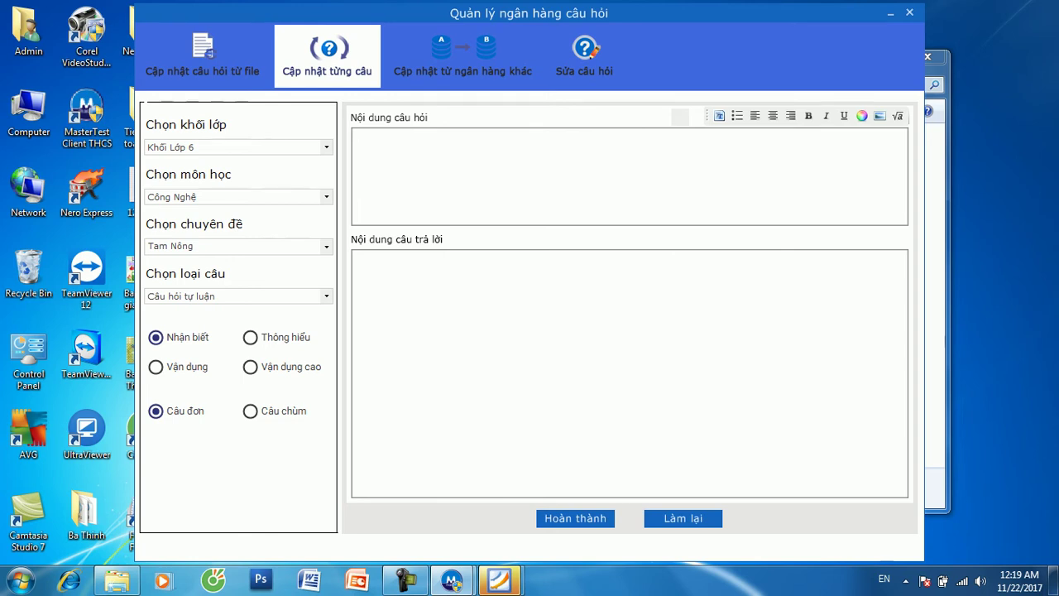
# Keep the Câu hỏi tự luận type and switch the form to a Câu chùm cluster question.
pyautogui.hotkey('alt', 'Down')
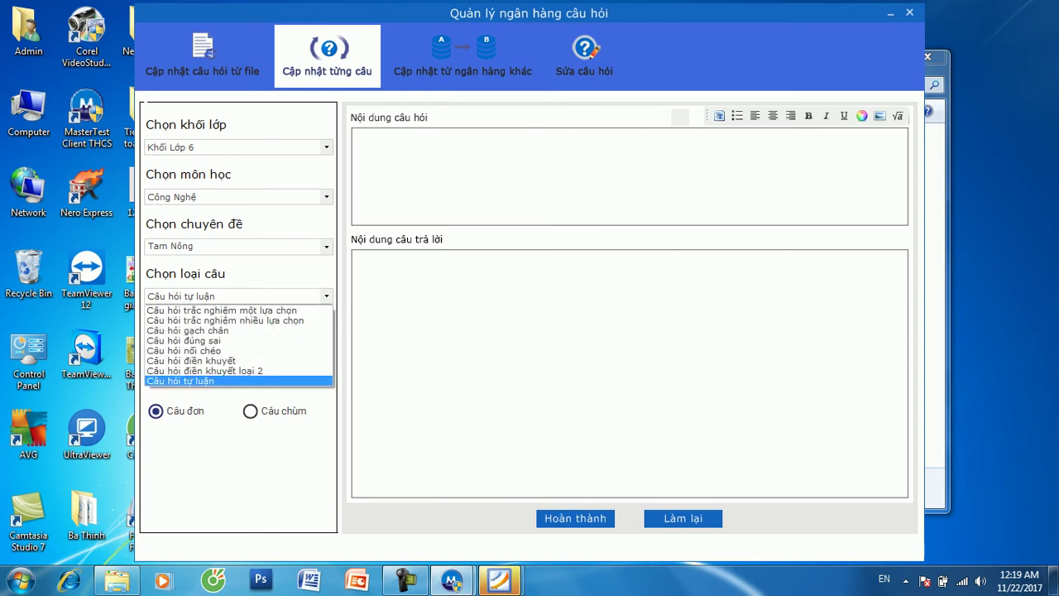
pyautogui.press('Up')
pyautogui.press('Up')
pyautogui.press('Up')
pyautogui.press('Up')
pyautogui.press('Up')
pyautogui.press('Down')
pyautogui.press('Down')
pyautogui.press('Down')
pyautogui.press('Down')
pyautogui.press('Down')
pyautogui.press('Up')
pyautogui.press('Up')
pyautogui.press('Up')
pyautogui.press('Up')
pyautogui.press('Up')
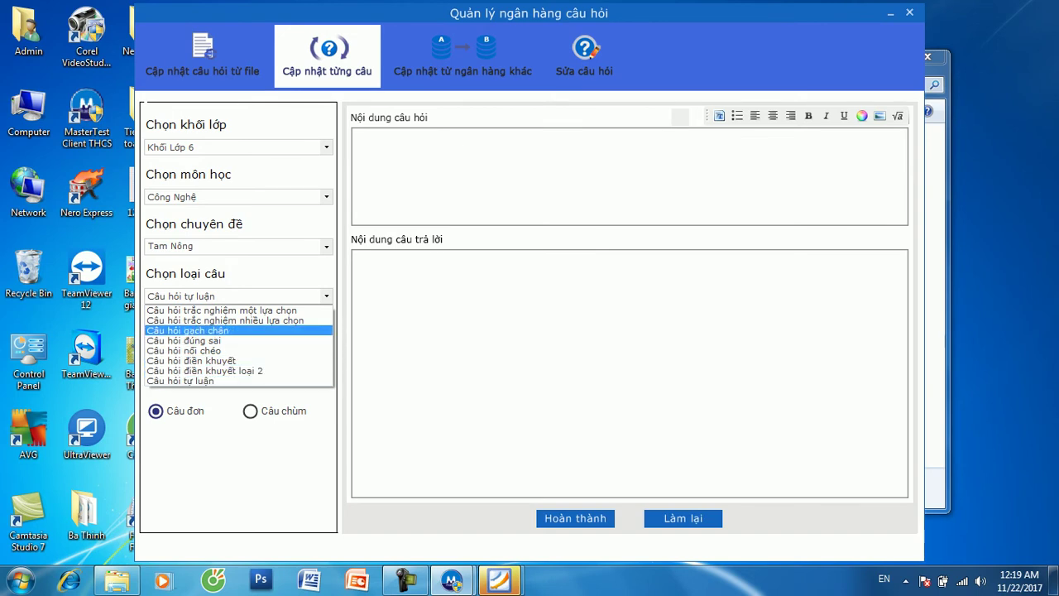
pyautogui.press('Up')
pyautogui.press('Up')
pyautogui.press('Escape')
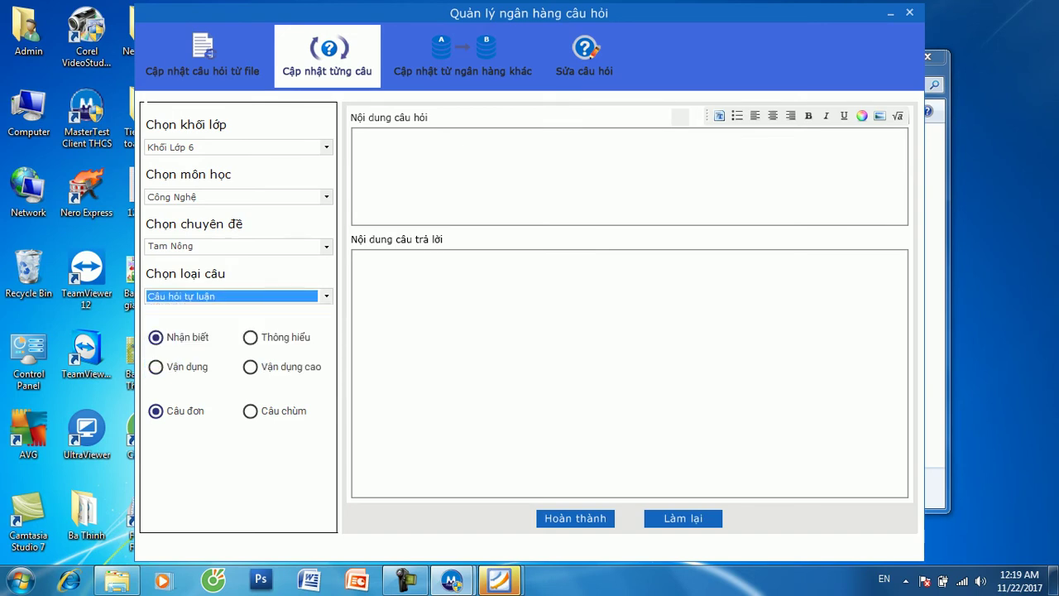
pyautogui.click(373, 137)
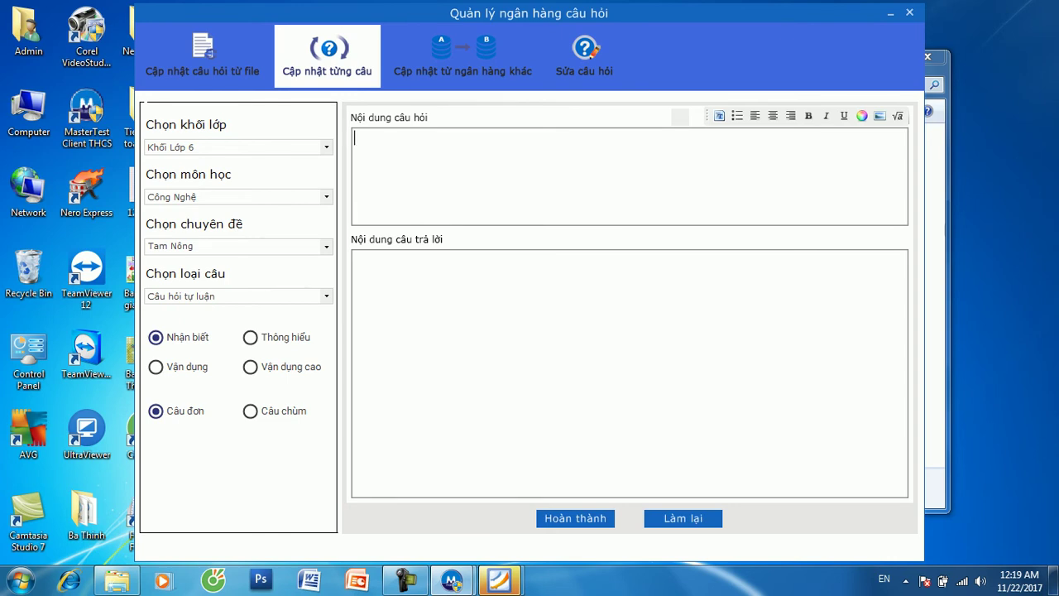
pyautogui.click(250, 411)
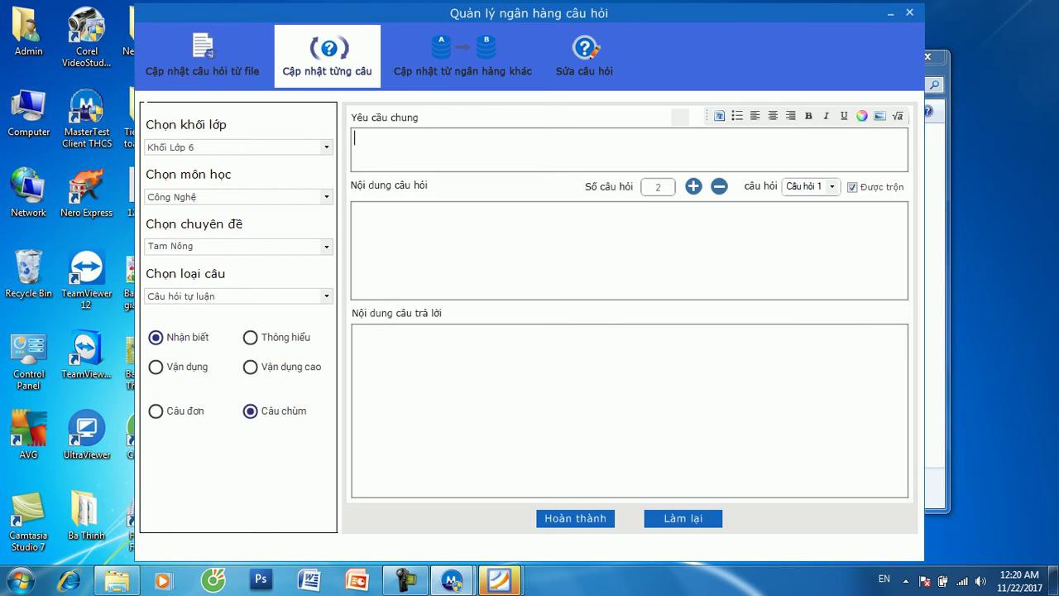
# Write the shared stem about a car going Hà Nội to Phú Thọ in 2,5 giờ.
pyautogui.write('Mo')
pyautogui.write('t người')
pyautogui.write(' đi bá')
pyautogui.write('oto ')
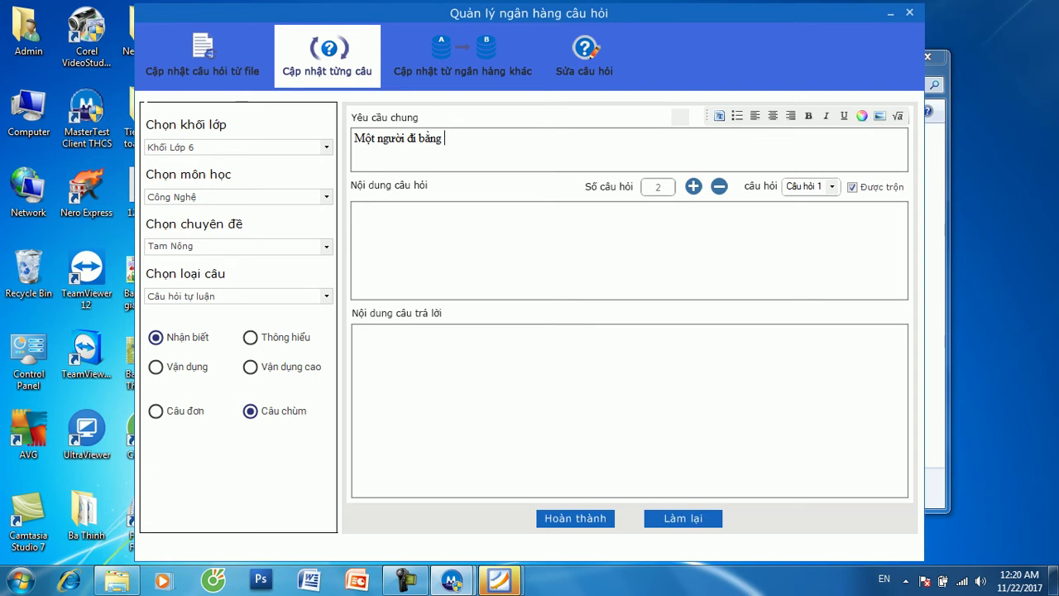
pyautogui.write('từ')
pyautogui.write(' Hà Nộ')
pyautogui.write('i đê')
pyautogui.write('n ')
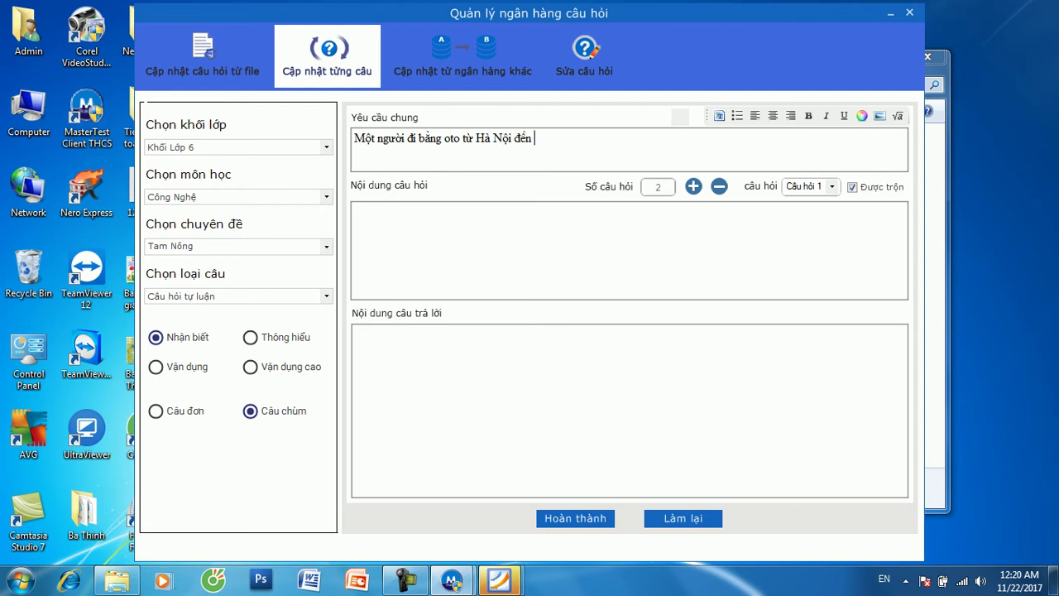
pyautogui.write('Phú tho')
pyautogui.write(' he')
pyautogui.write('t 2,')
pyautogui.write('5 gio')
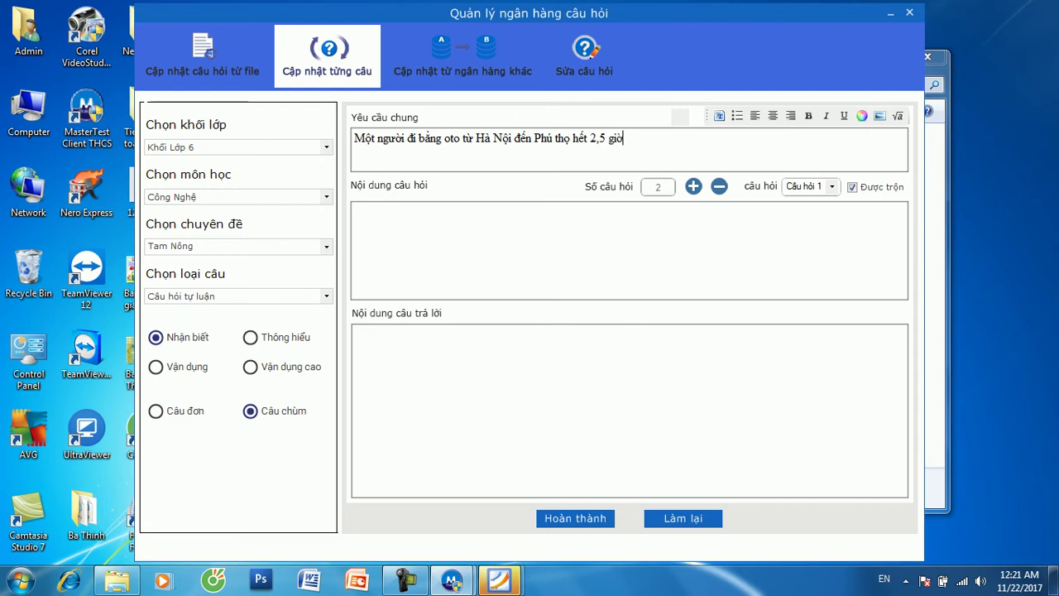
pyautogui.write(' bỏ qua các tác động n')
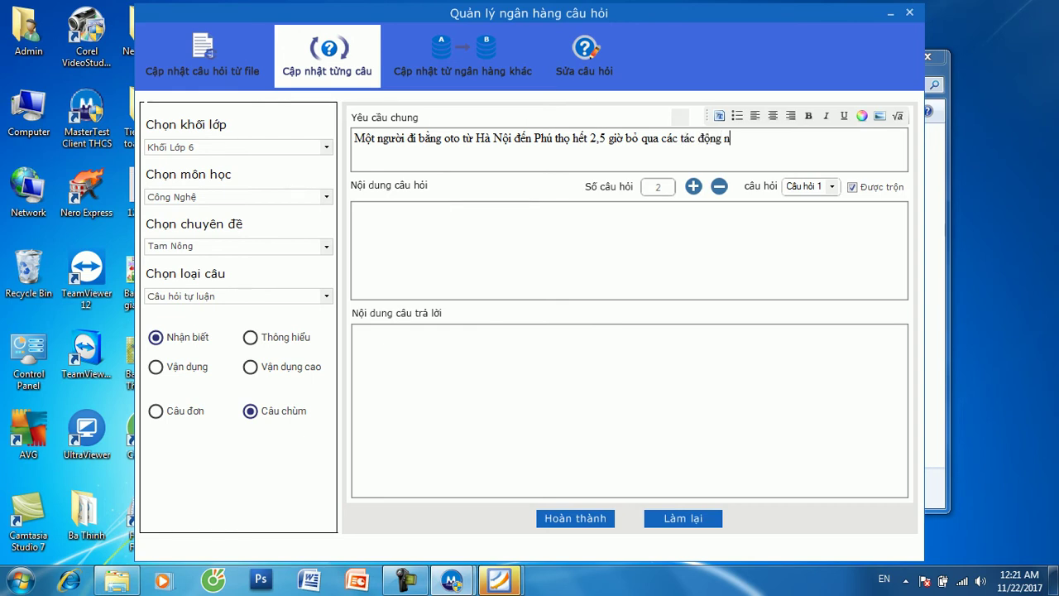
pyautogui.write('goại canhr')
pyautogui.click(832, 186)
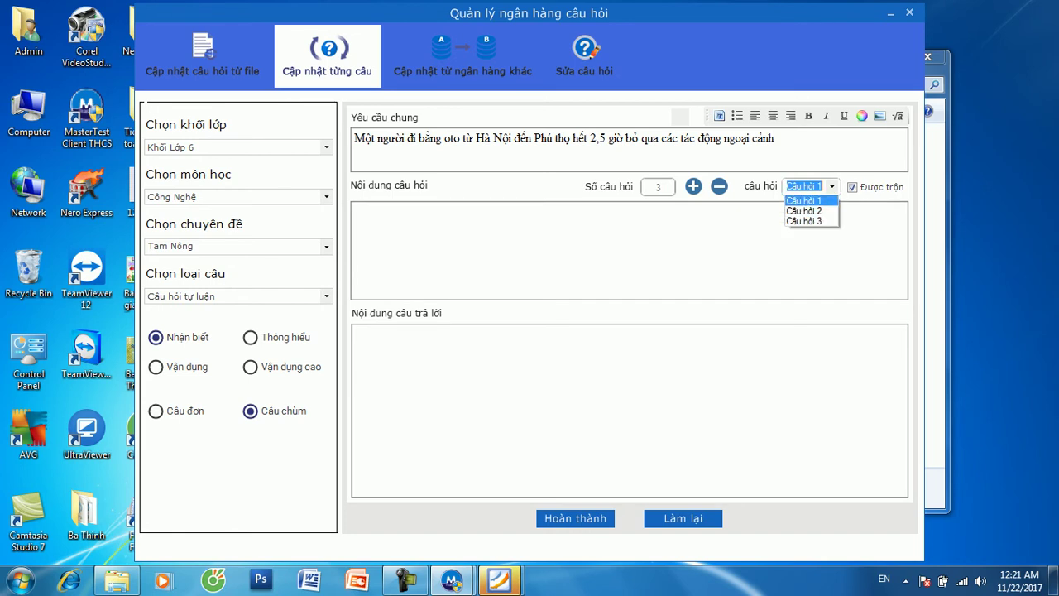
pyautogui.press('Return')
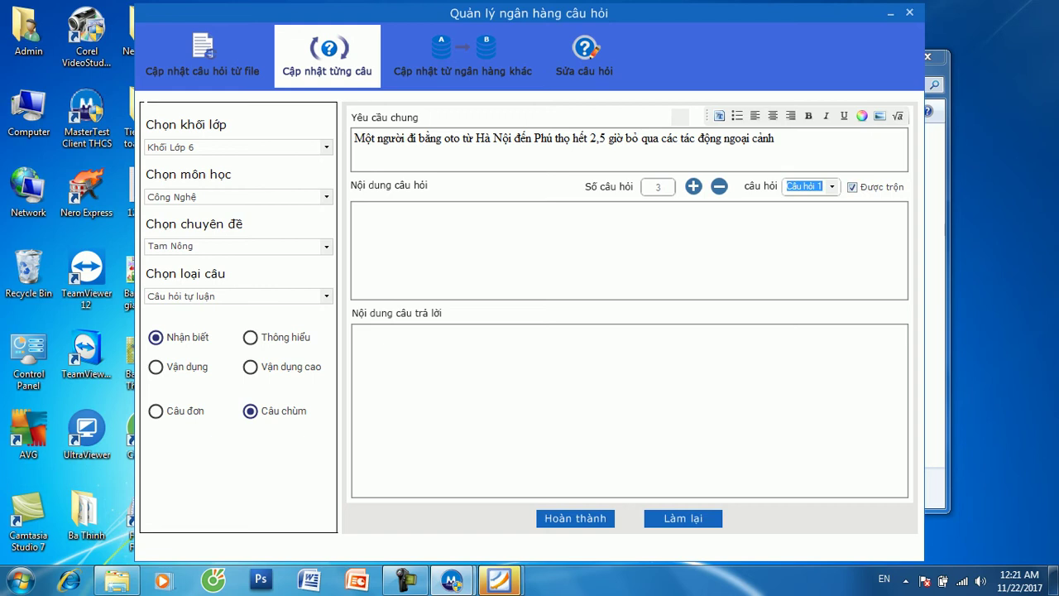
# Turn off shuffling for sub-question 1 and enter 'Biết vận tốc otoo là 60km/h, Tính quãng đường'.
pyautogui.press('Tab')
pyautogui.press('space')
pyautogui.click(364, 212)
pyautogui.write('Biết vânj tốc')
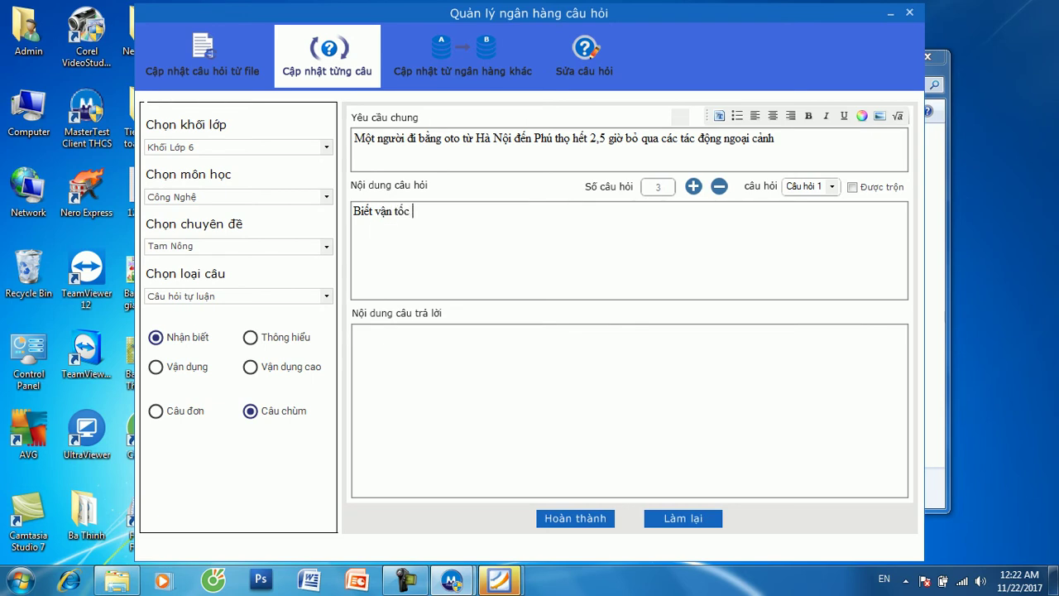
pyautogui.write('otoo là 60km/h, Tính qu')
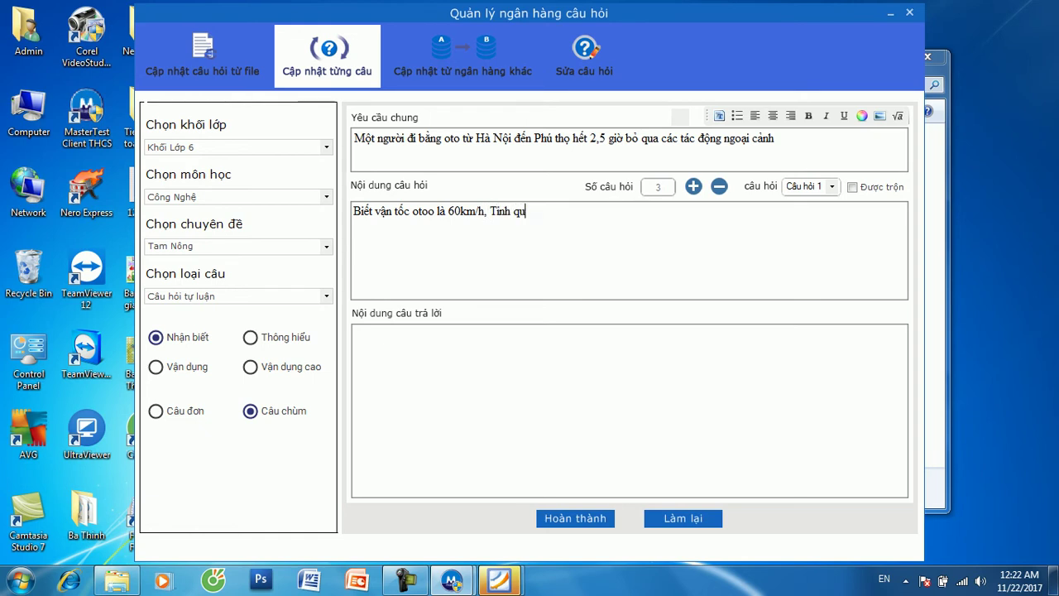
pyautogui.write('ãng đường')
# Enter sub-question 1's answer 'S=Vt60.2,5=1500km'.
pyautogui.write('S=')
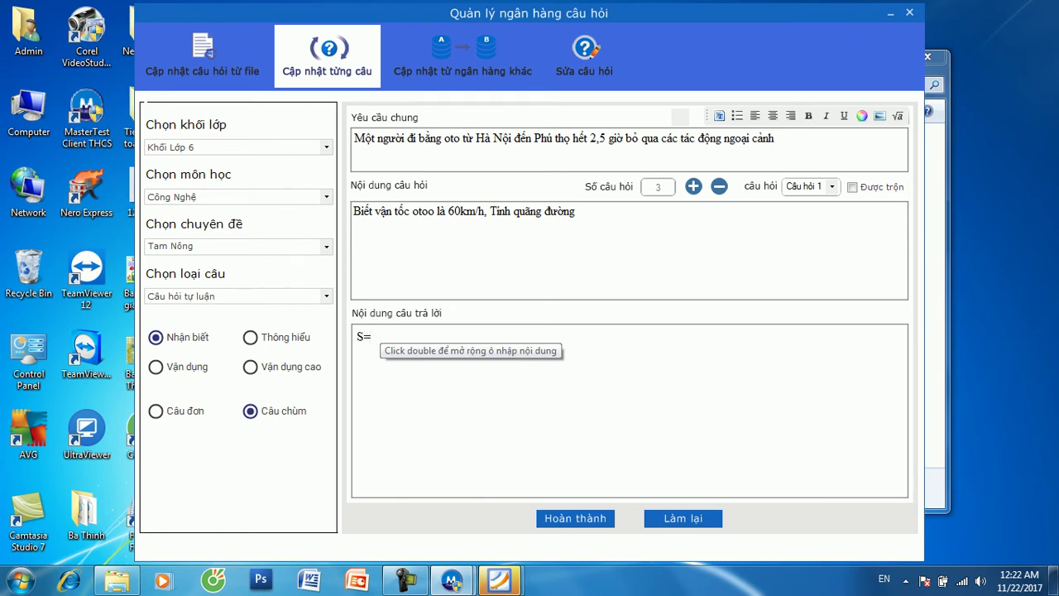
pyautogui.write('Vt')
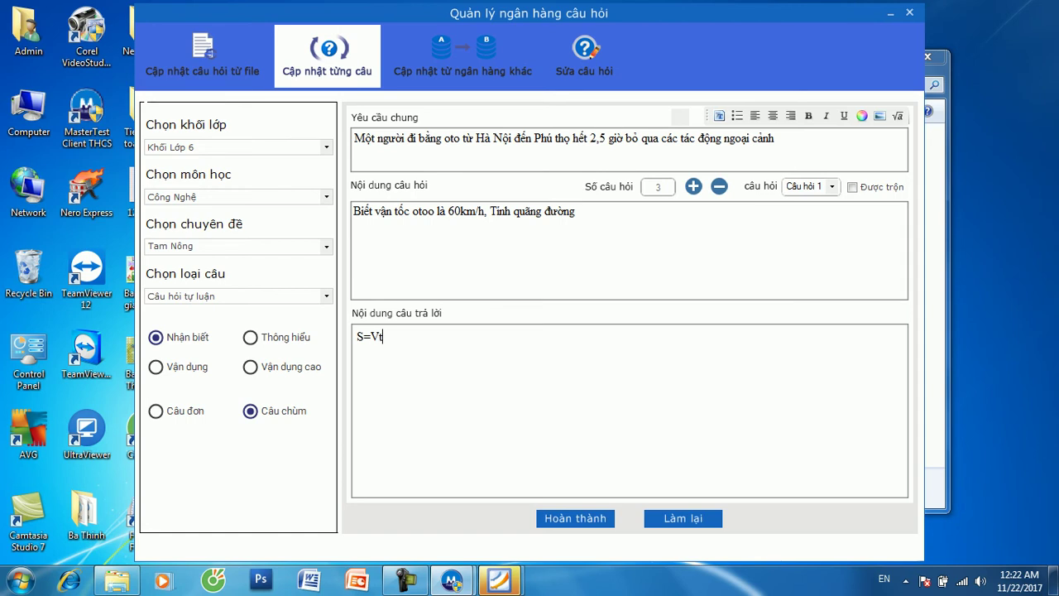
pyautogui.write('60.2,5=1500km')
pyautogui.click(811, 186)
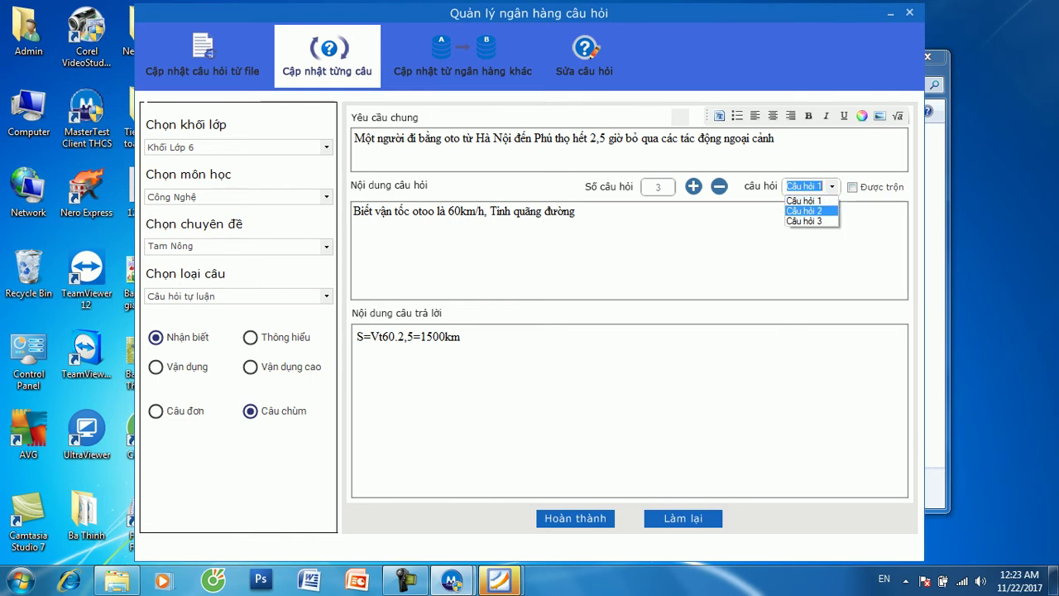
# Append 'HN-PT' to the end of sub-question 1's text.
pyautogui.click(804, 211)
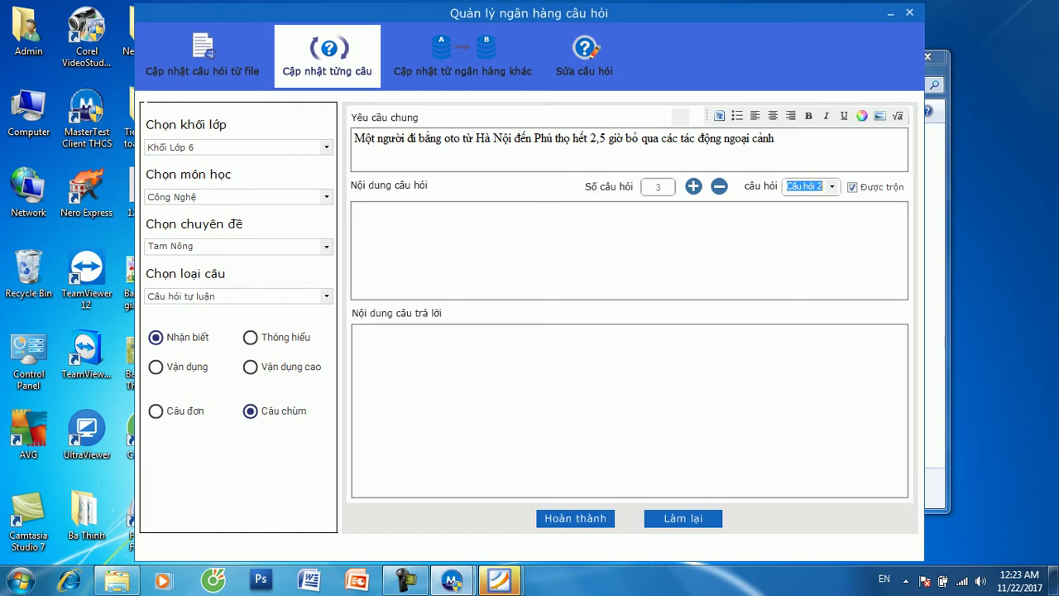
pyautogui.click(810, 187)
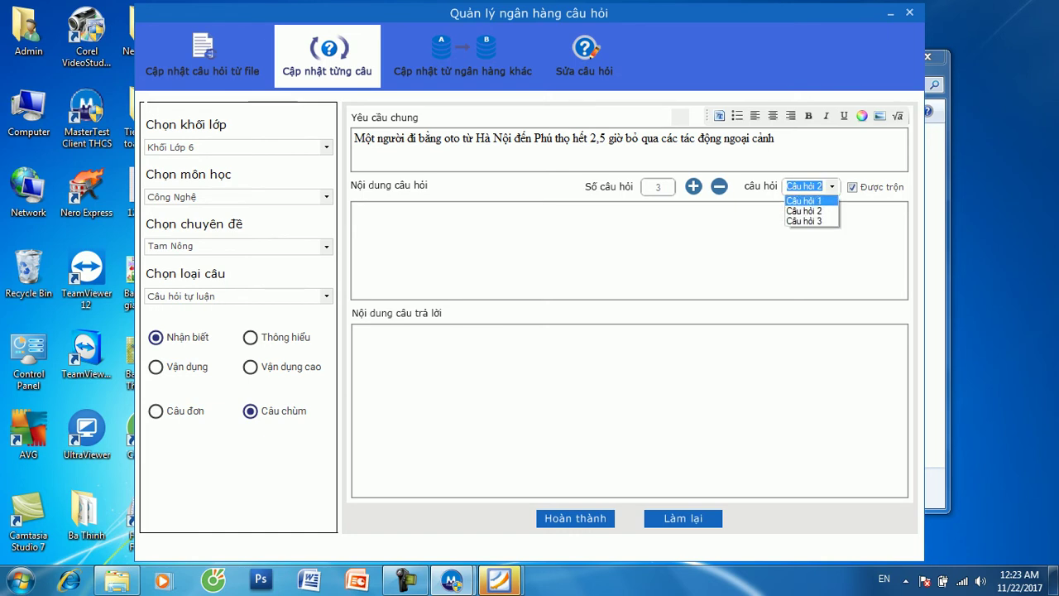
pyautogui.click(805, 199)
pyautogui.click(577, 212)
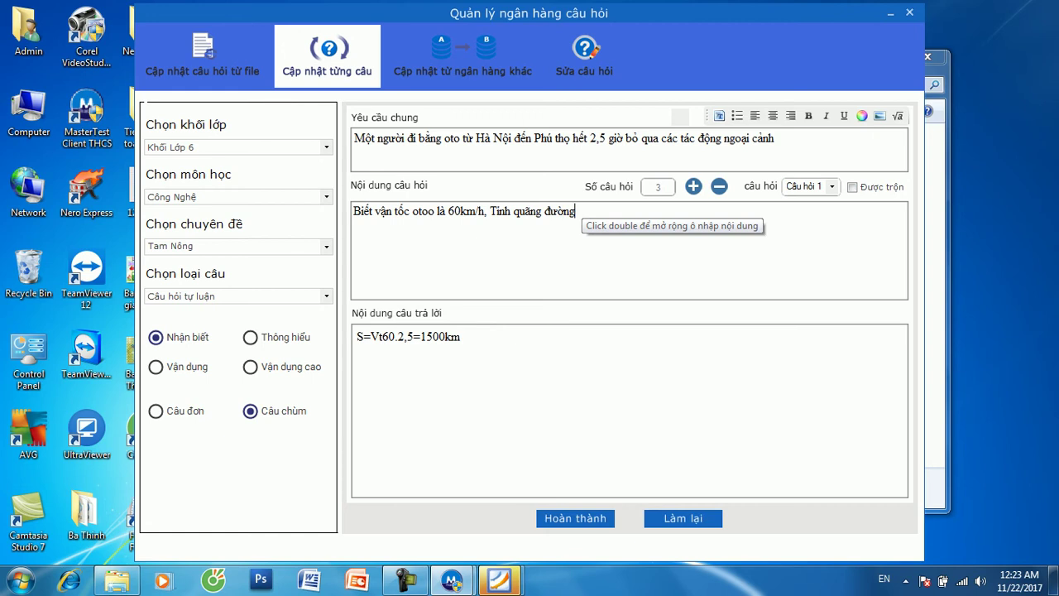
pyautogui.write('Hn-PT')
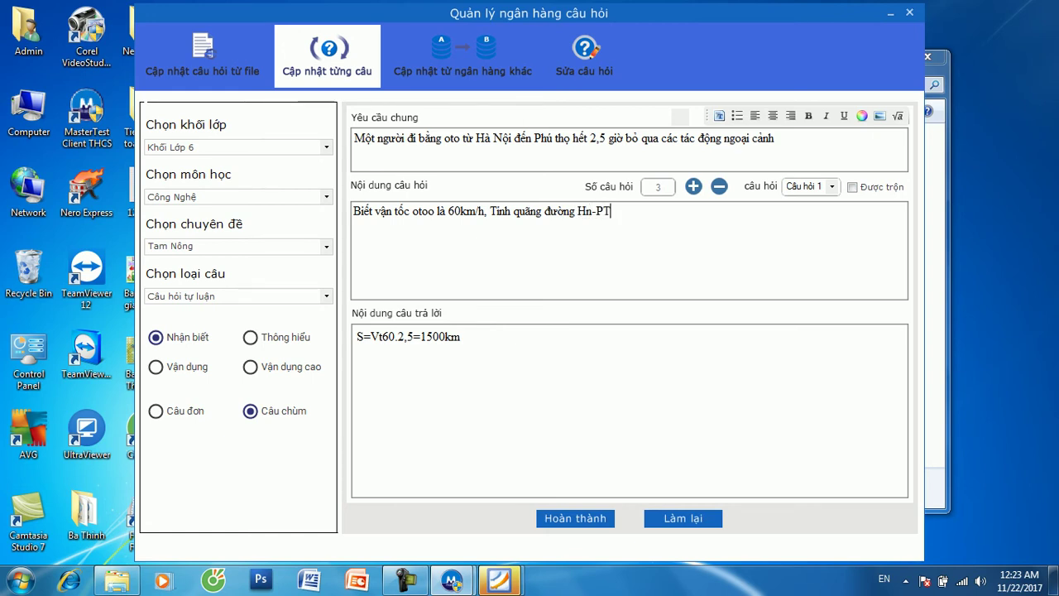
pyautogui.press('Left')
pyautogui.press('Left')
pyautogui.press('Left')
pyautogui.press('BackSpace')
pyautogui.write('N')
# Switch to sub-question 2 and rate it at the Thông hiểu level.
pyautogui.click(804, 186)
pyautogui.click(831, 187)
pyautogui.click(804, 213)
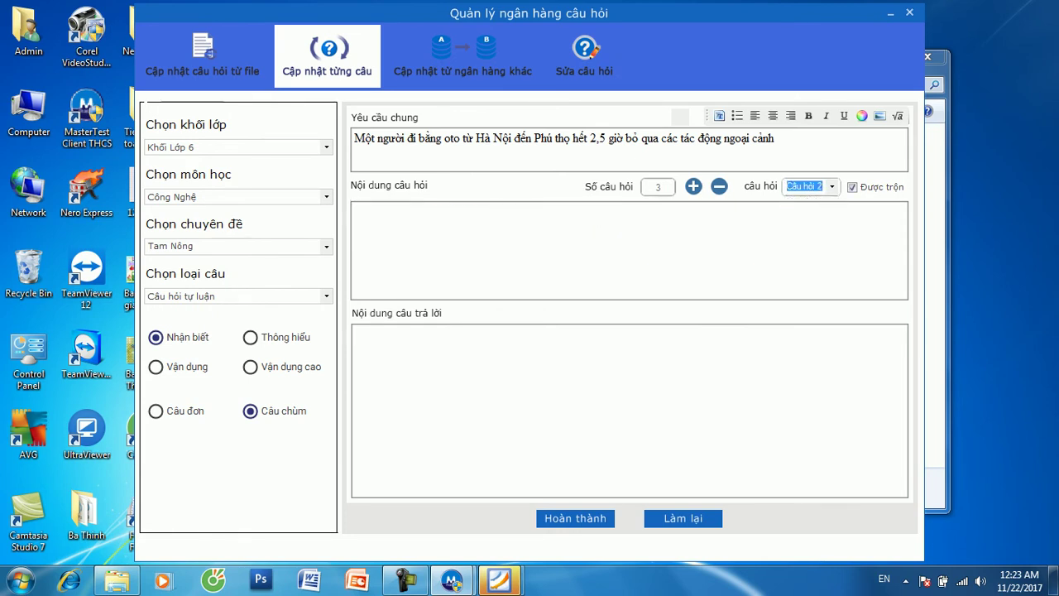
pyautogui.click(250, 337)
# Type sub-question 2 asking the walking time from PT to HN, with V DB=5km.
pyautogui.click(355, 211)
pyautogui.write('N')
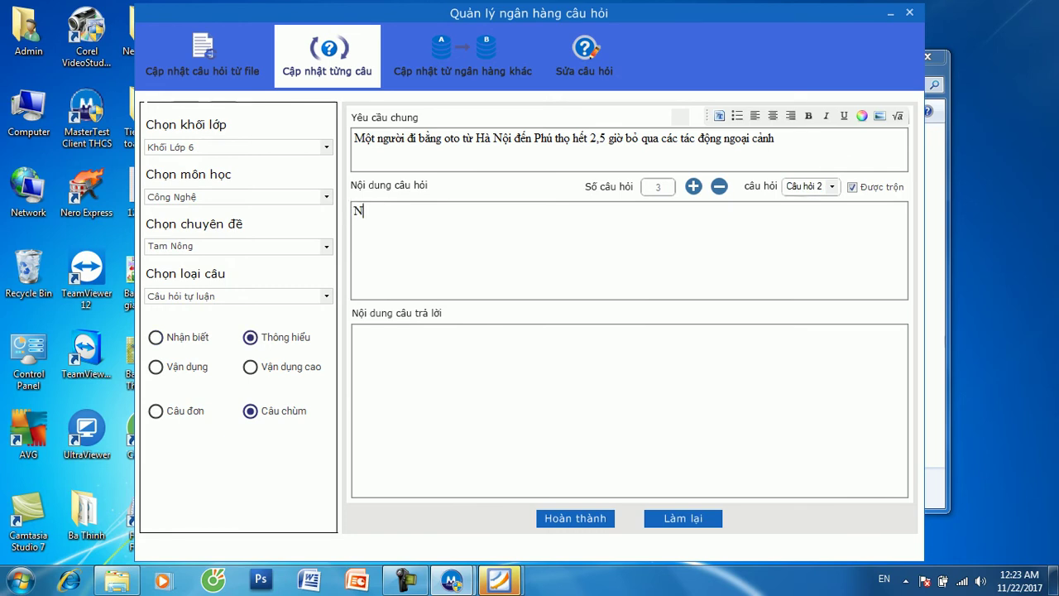
pyautogui.write('ếu ')
pyautogui.write('người na')
pyautogui.write('y đi b')
pyautogui.write('ộ tư')
pyautogui.write(' PT')
pyautogui.write(' va')
pyautogui.write(' HN ')
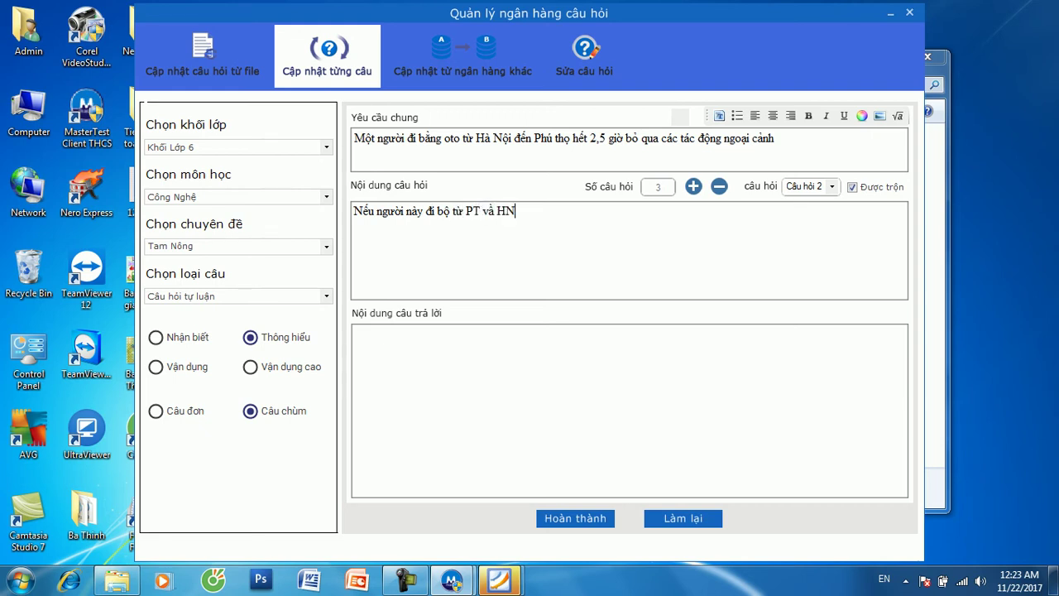
pyautogui.write('hết bao lâu. Biết')
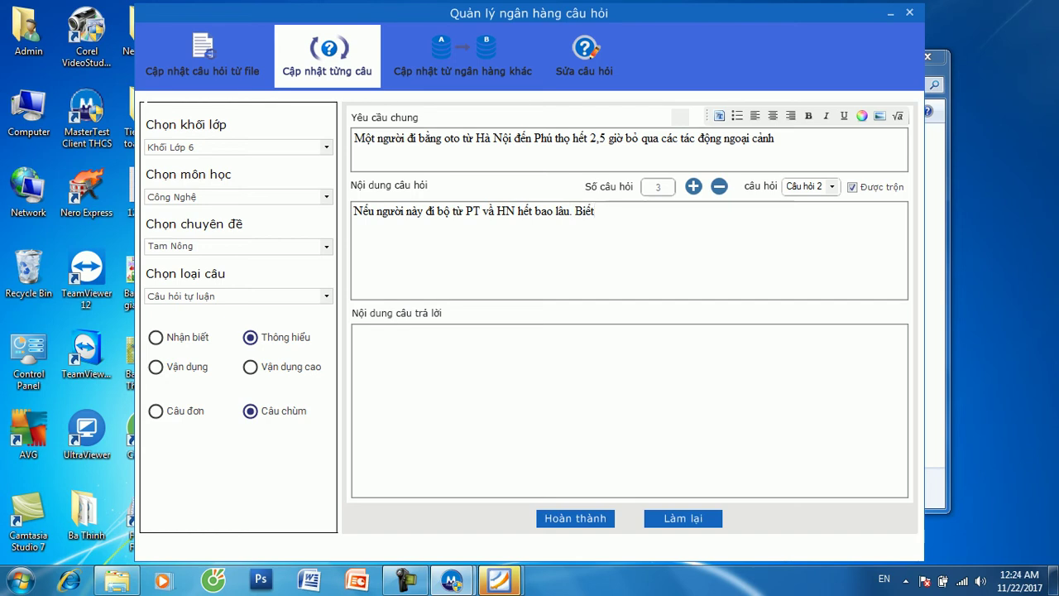
pyautogui.write('V DB=5km')
# Enter sub-question 2's answer 't=S.V=1500km/h'.
pyautogui.click(356, 336)
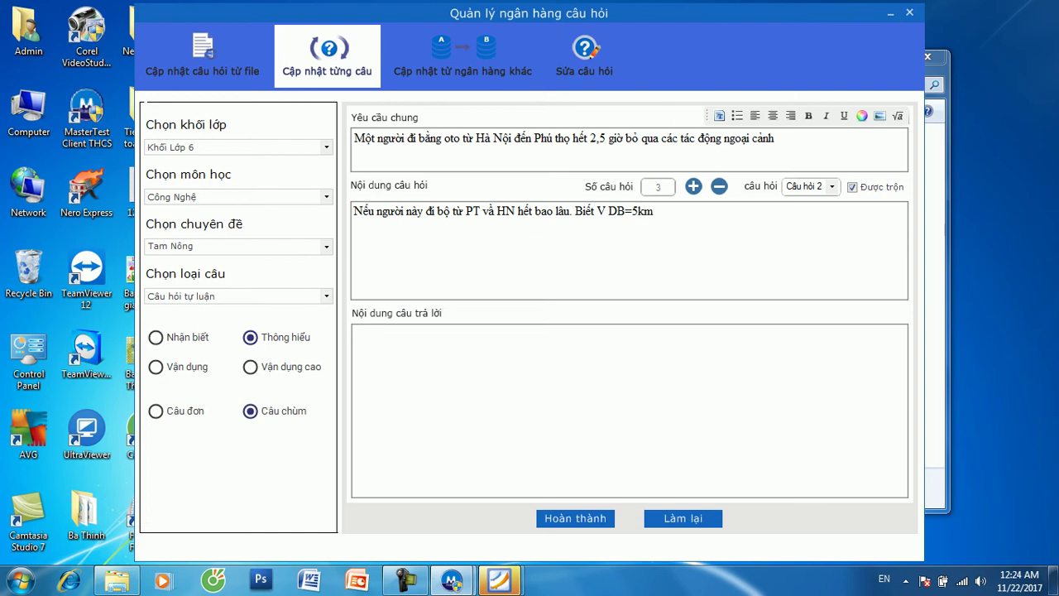
pyautogui.write('t=')
pyautogui.write('S.V+')
pyautogui.press('BackSpace')
pyautogui.write('=1500km/h')
pyautogui.click(811, 187)
# Write sub-question 3: motorbike trip PT to HN, Vxm=40km/h, Vg=10km/h, 1h rest.
pyautogui.press('Down')
pyautogui.press('Return')
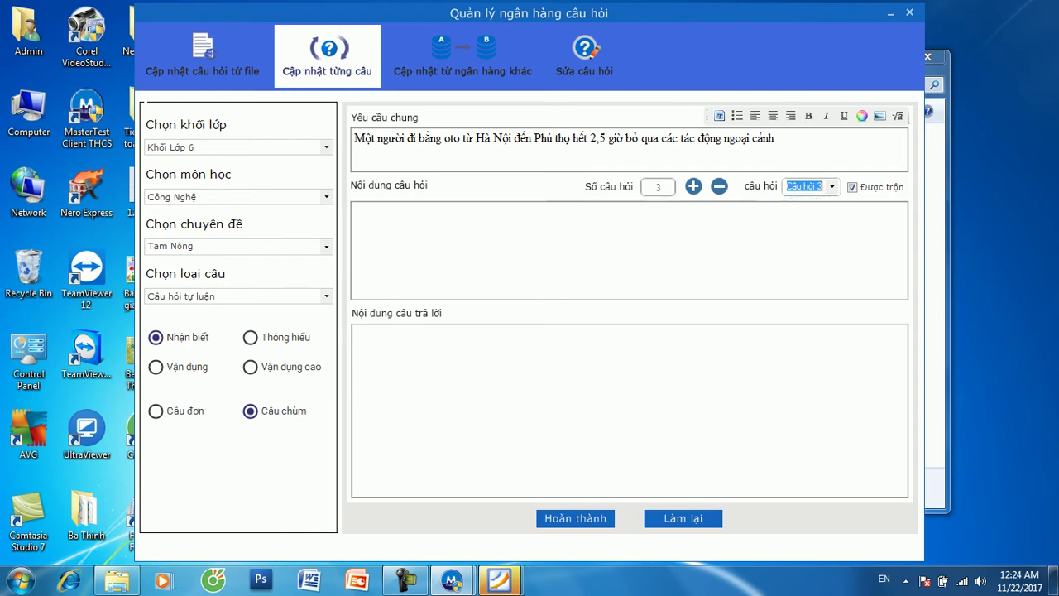
pyautogui.click(356, 211)
pyautogui.write('Nếu ngươ')
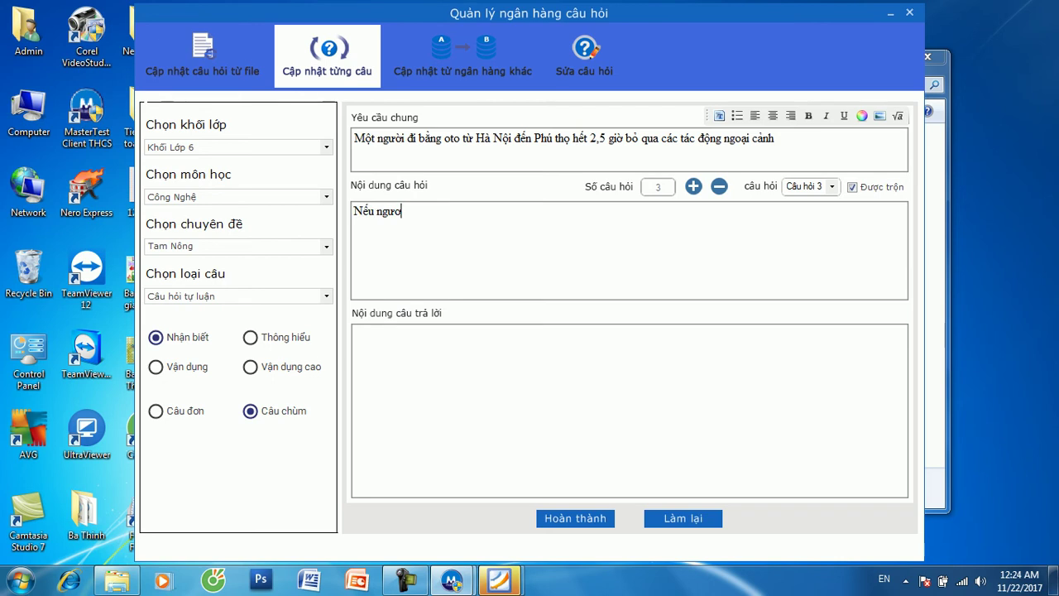
pyautogui.press('BackSpace')
pyautogui.write('ời này đi xe máy từ PT')
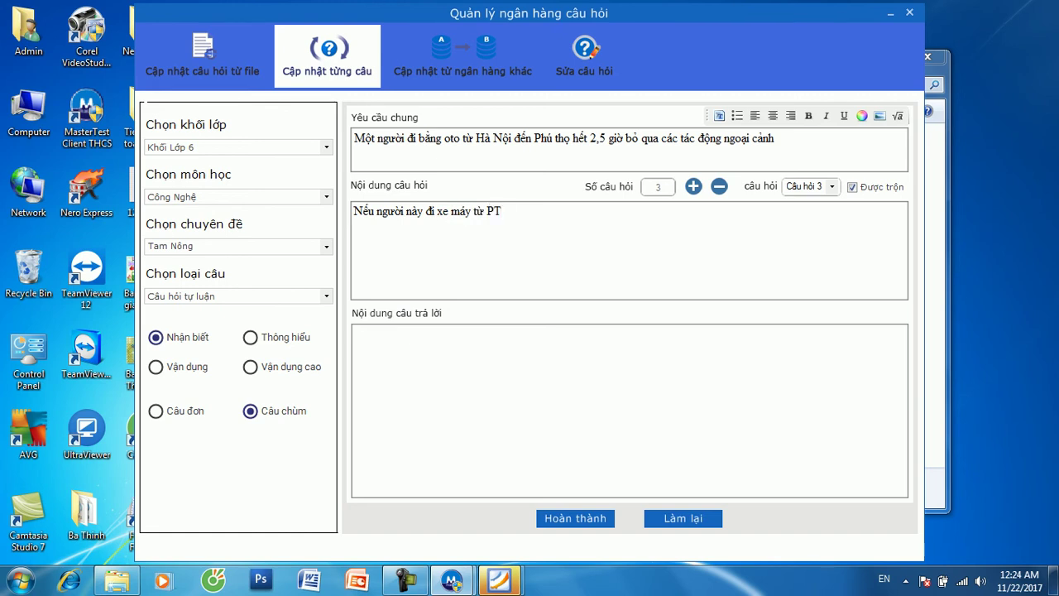
pyautogui.write(' về Hn ')
pyautogui.write('hết ba')
pyautogui.write('o lâu')
pyautogui.write('. ')
pyautogui.write('Bieeta')
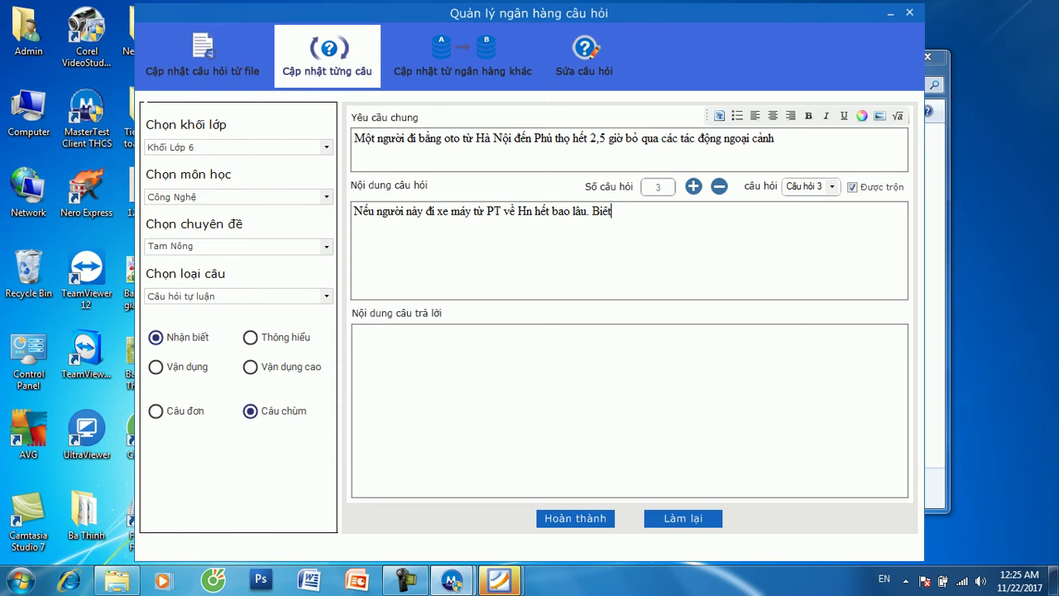
pyautogui.press('BackSpace')
pyautogui.press('BackSpace')
pyautogui.press('BackSpace')
pyautogui.press('BackSpace')
pyautogui.write('ết Vxm=40km/h. V')
pyautogui.write('g=10km/')
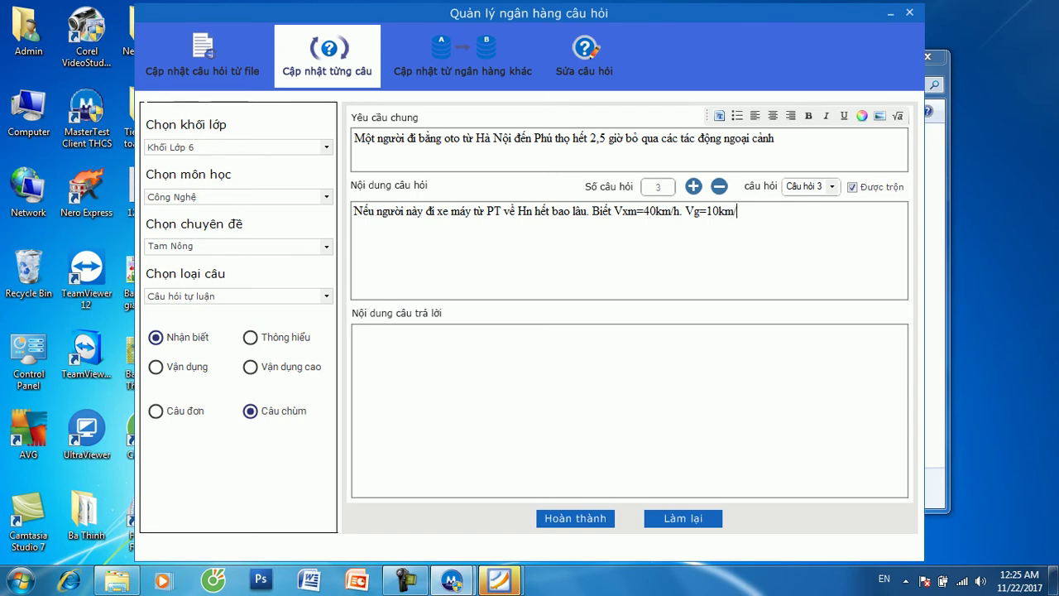
pyautogui.write('h. Thời gian nghi 1h')
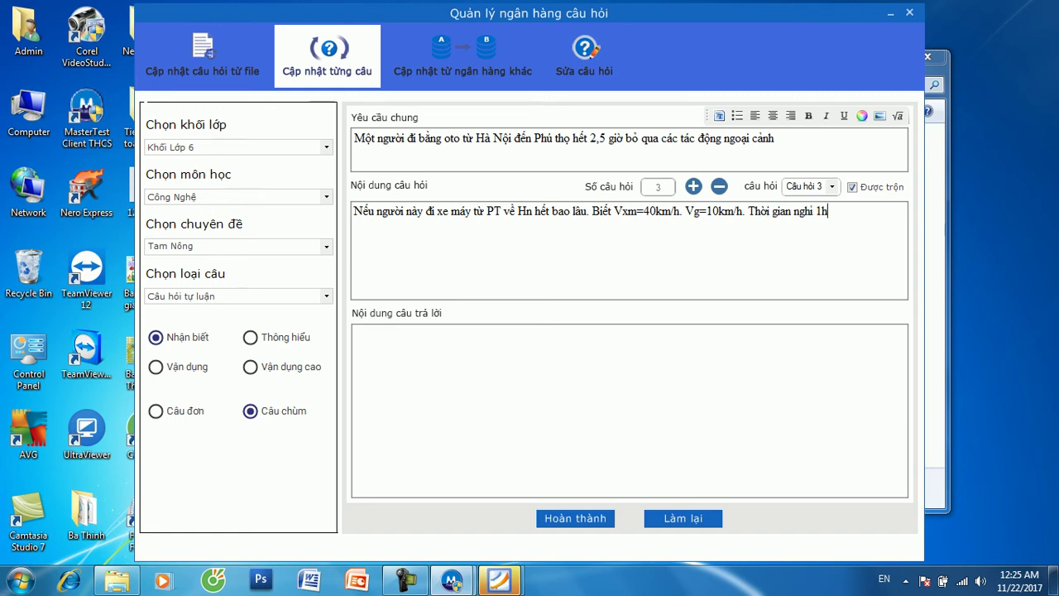
# Answer sub-question 3 with 'tg=?' and 'tn=?', untick shuffling, and save the cluster question.
pyautogui.click(364, 338)
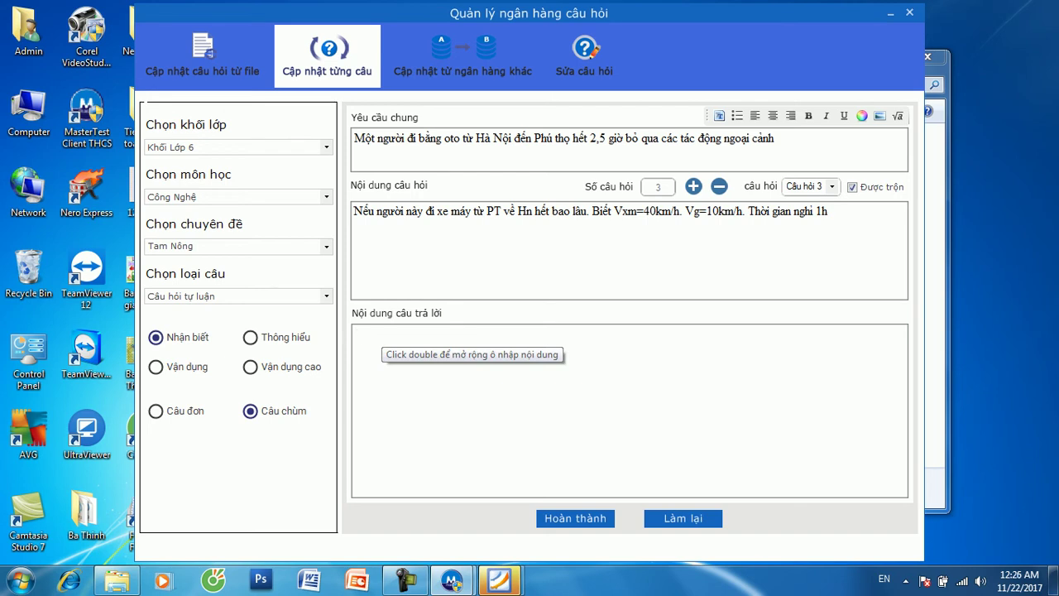
pyautogui.write('t')
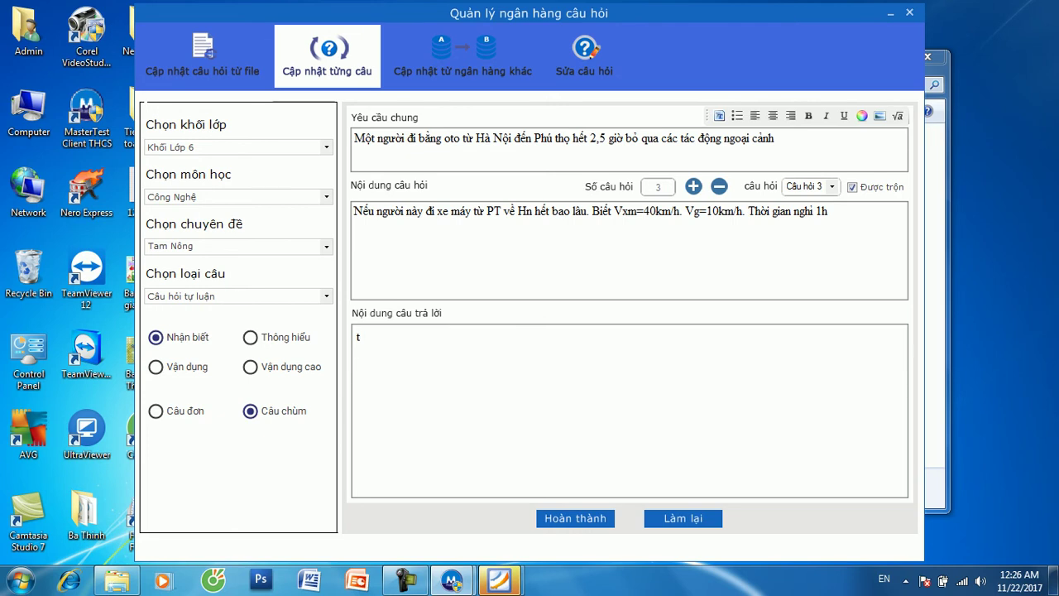
pyautogui.write('g=?')
pyautogui.press('Return')
pyautogui.write('tn=?')
pyautogui.click(852, 187)
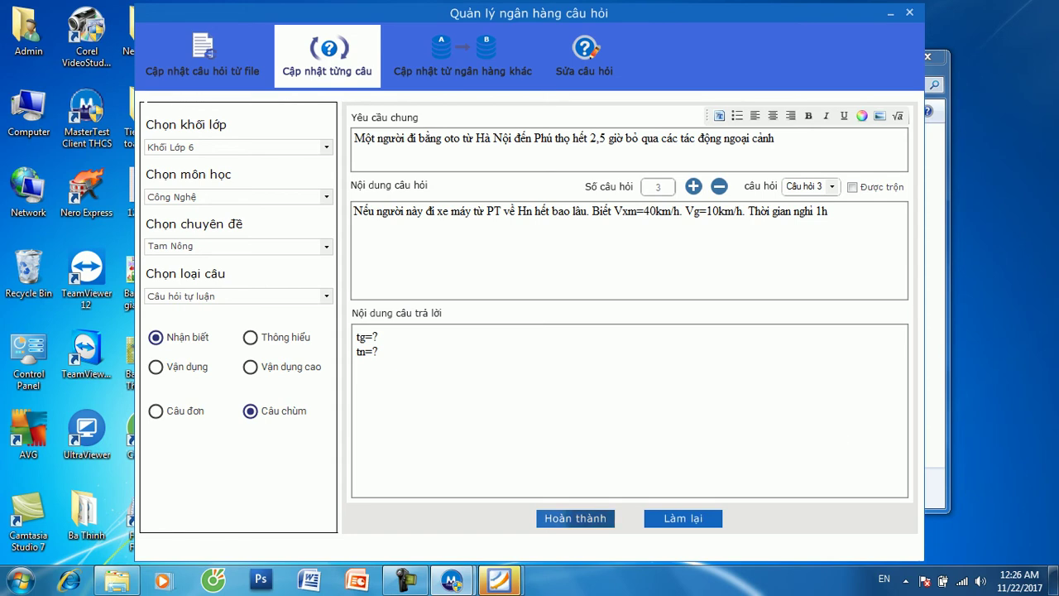
pyautogui.click(575, 518)
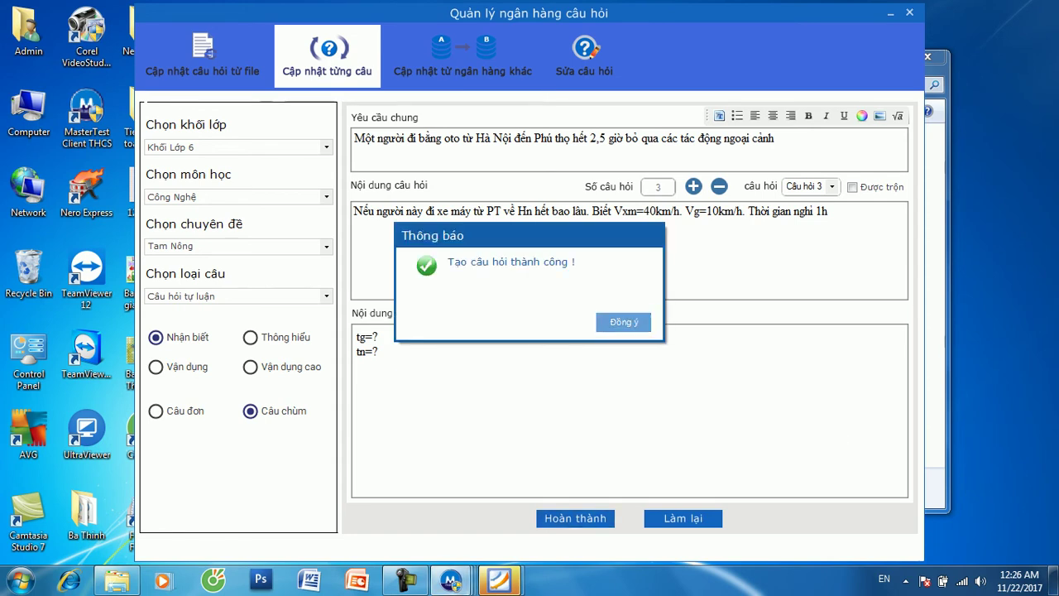
pyautogui.press('Return')
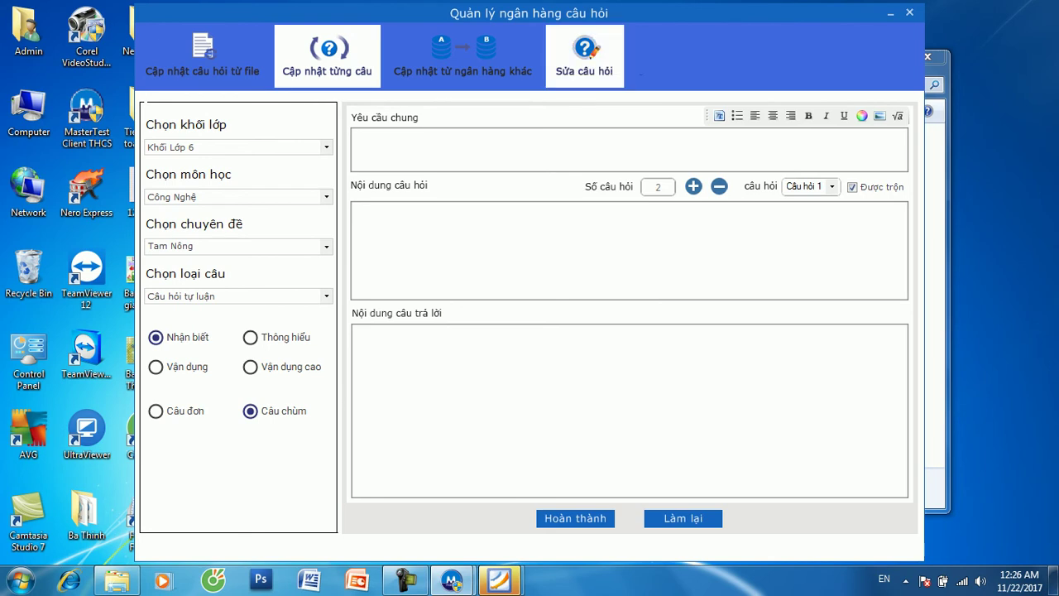
# In Sửa câu hỏi, set the question type to Câu hỏi tự luận and search 'ta'.
pyautogui.click(584, 56)
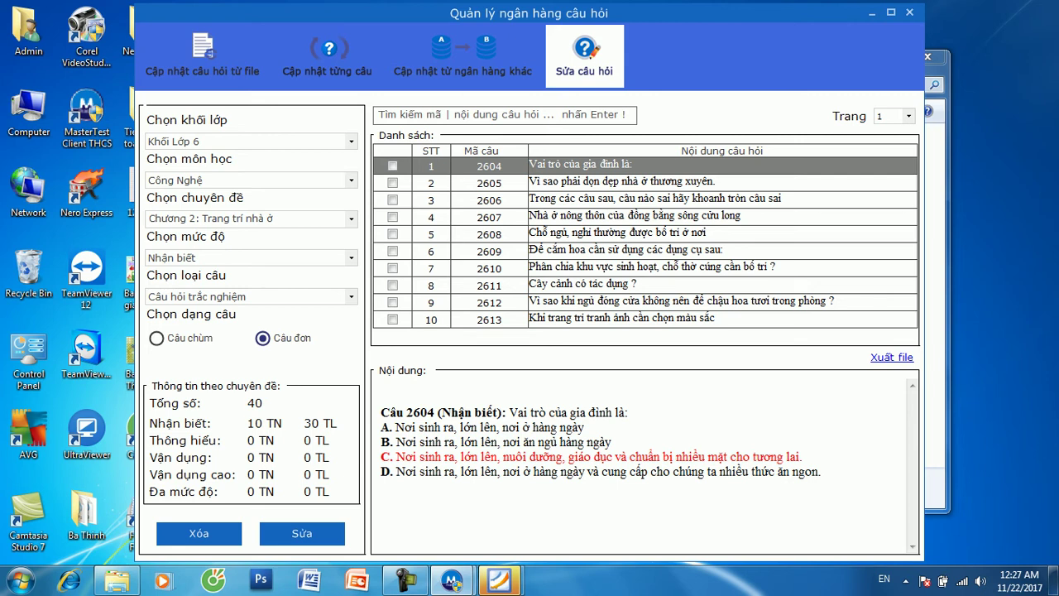
pyautogui.hotkey('alt', 'Down')
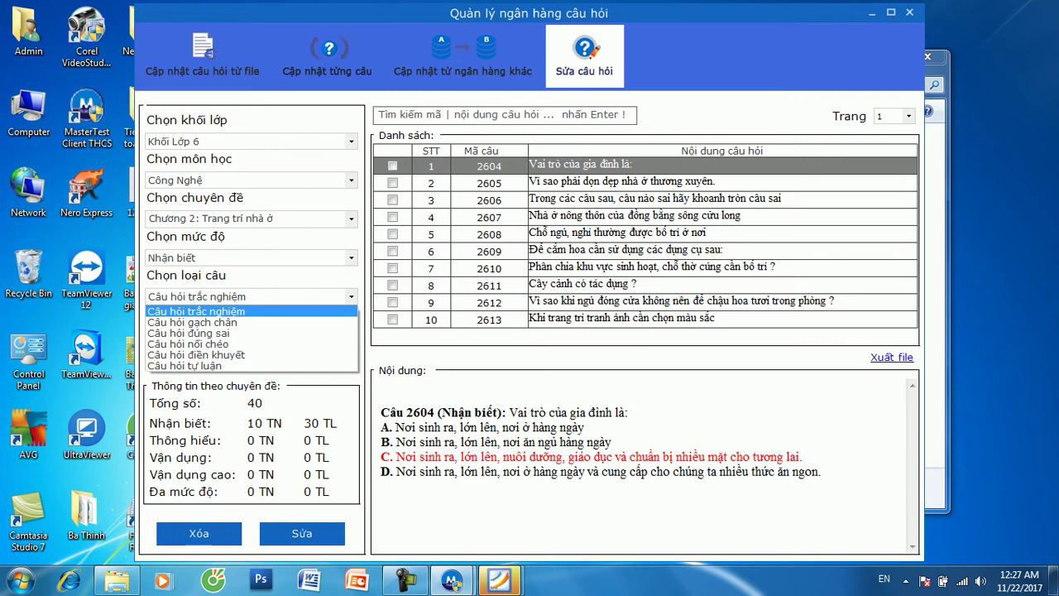
pyautogui.press('Down')
pyautogui.press('Down')
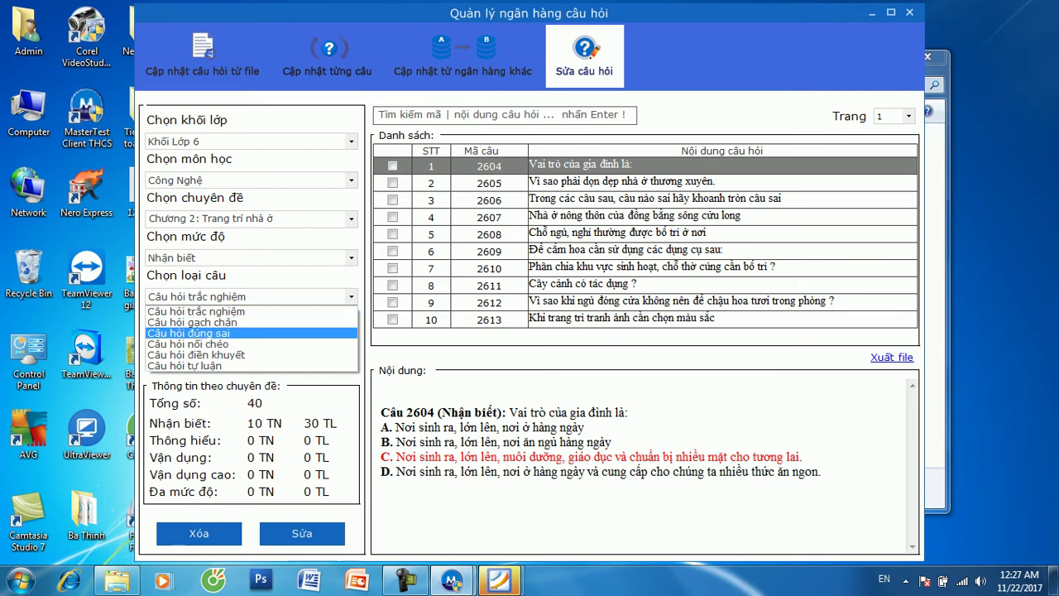
pyautogui.press('Down')
pyautogui.press('Down')
pyautogui.press('Down')
pyautogui.press('Return')
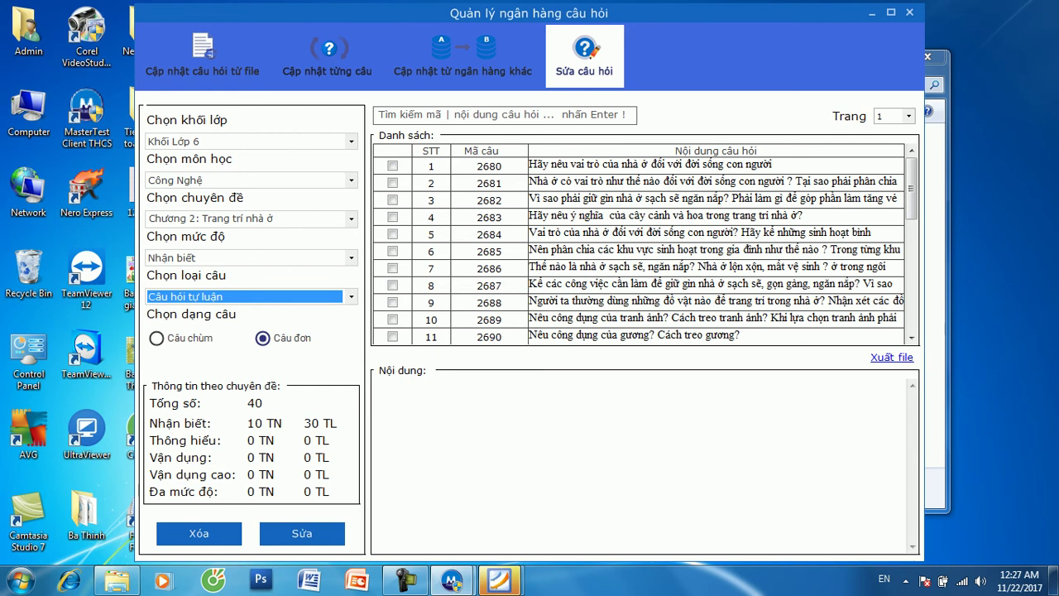
pyautogui.scroll(-7, 645, 249)
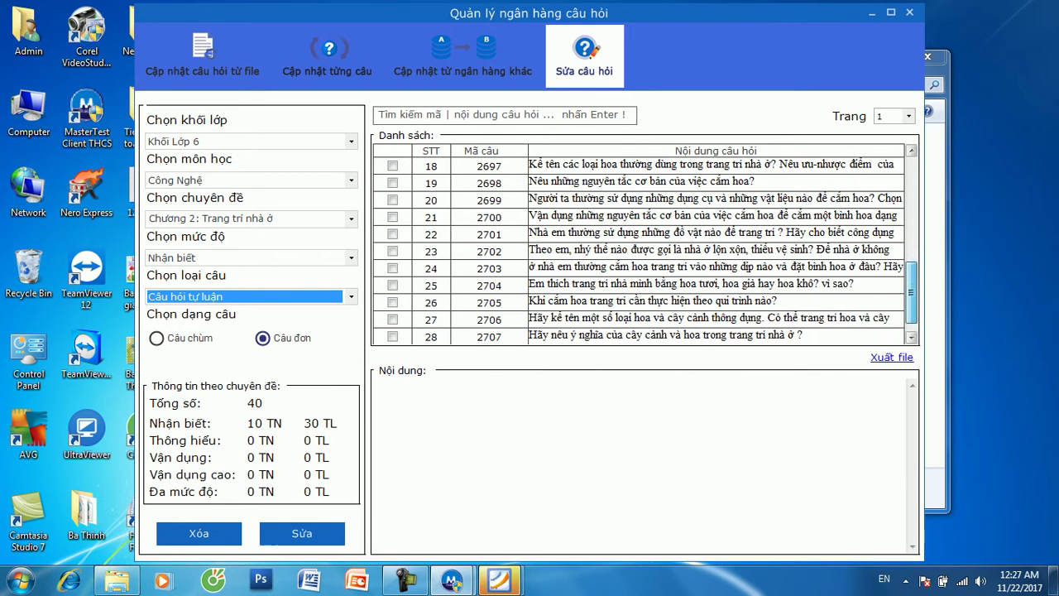
pyautogui.scroll(7, 642, 248)
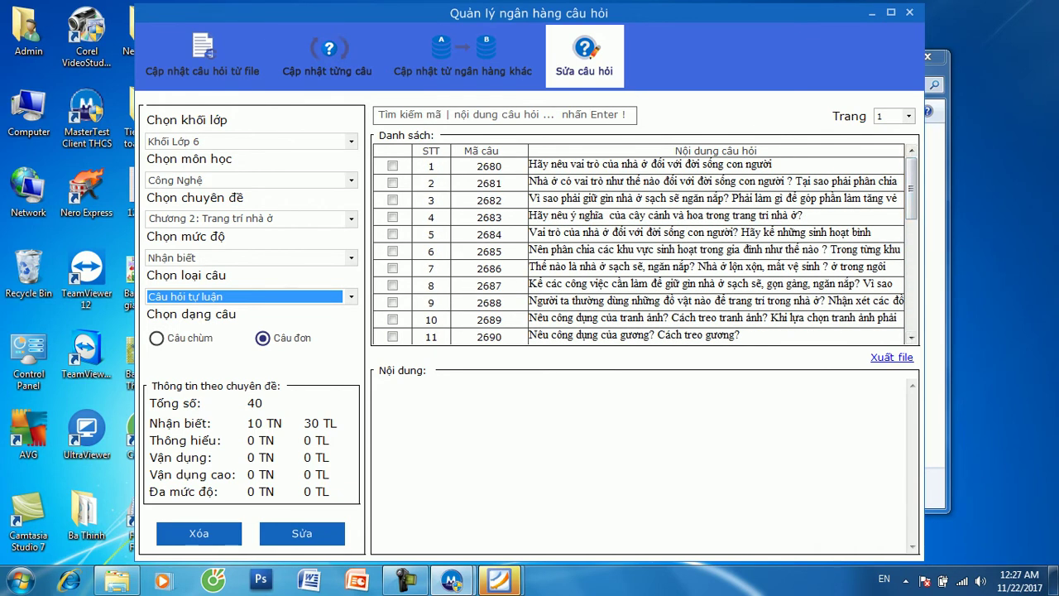
pyautogui.click(375, 115)
pyautogui.write('ta')
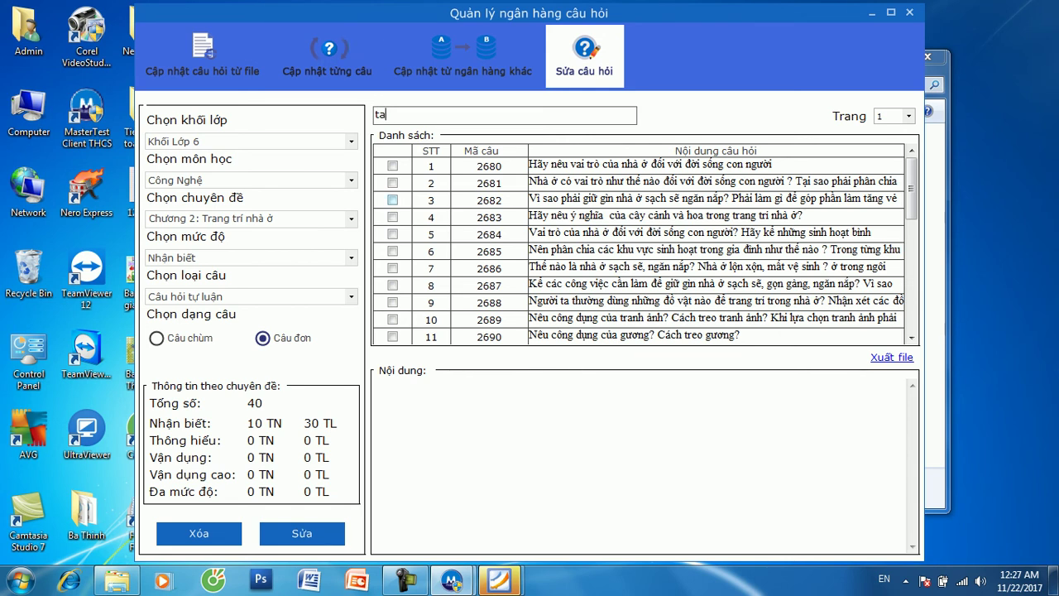
# Filter to topic Tam Nông with essay type and view question 13806 'Tìm X'.
pyautogui.click(350, 218)
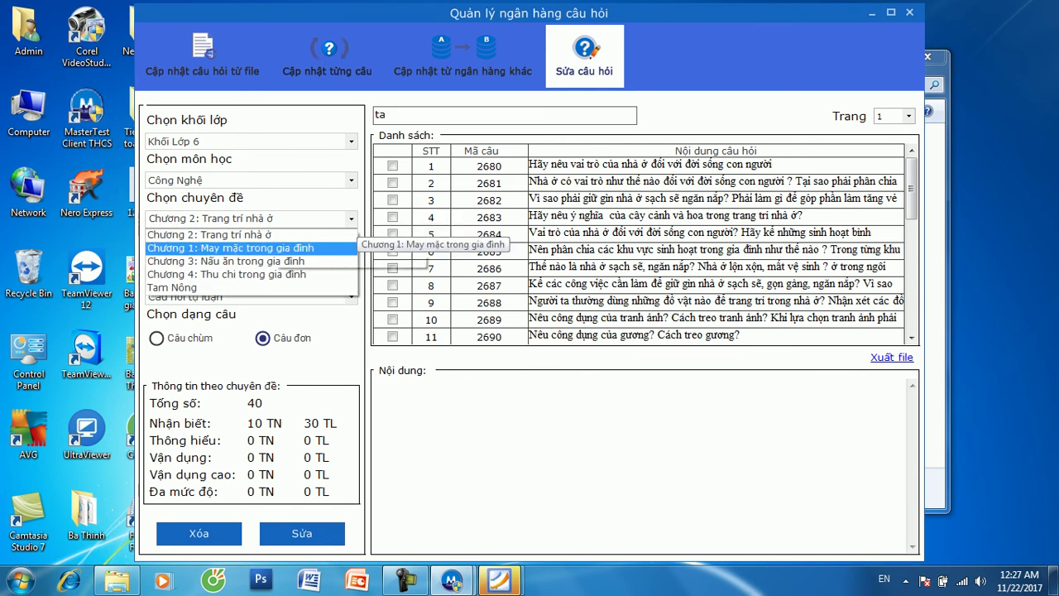
pyautogui.press('Return')
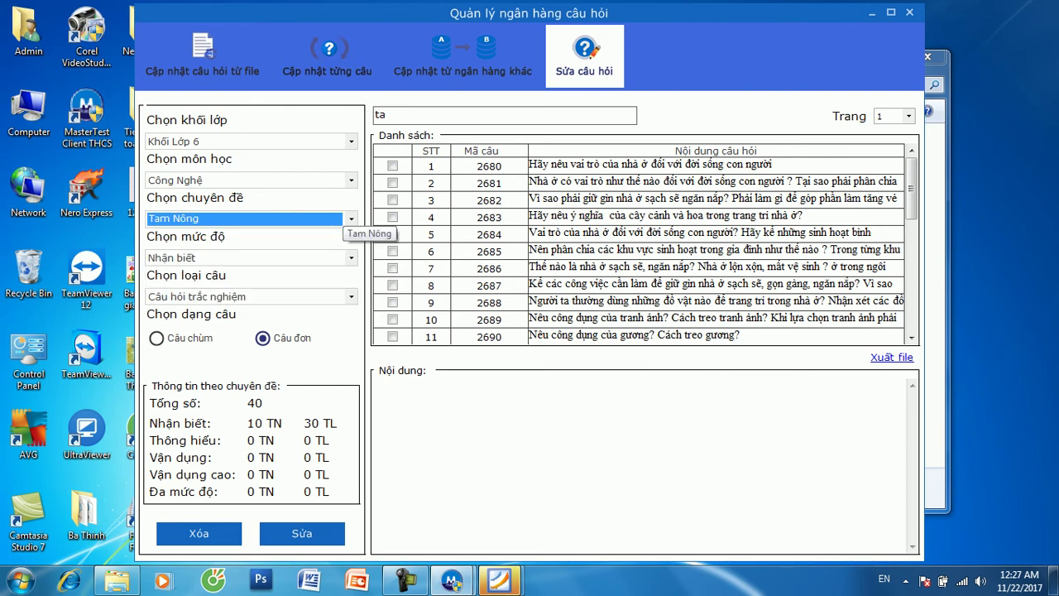
pyautogui.click(350, 296)
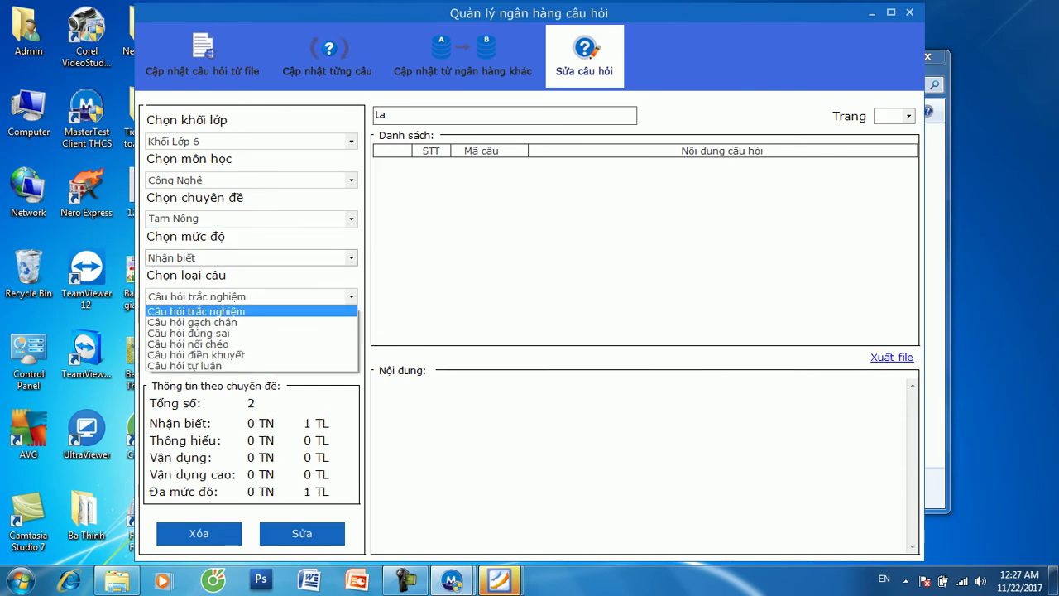
pyautogui.press('Return')
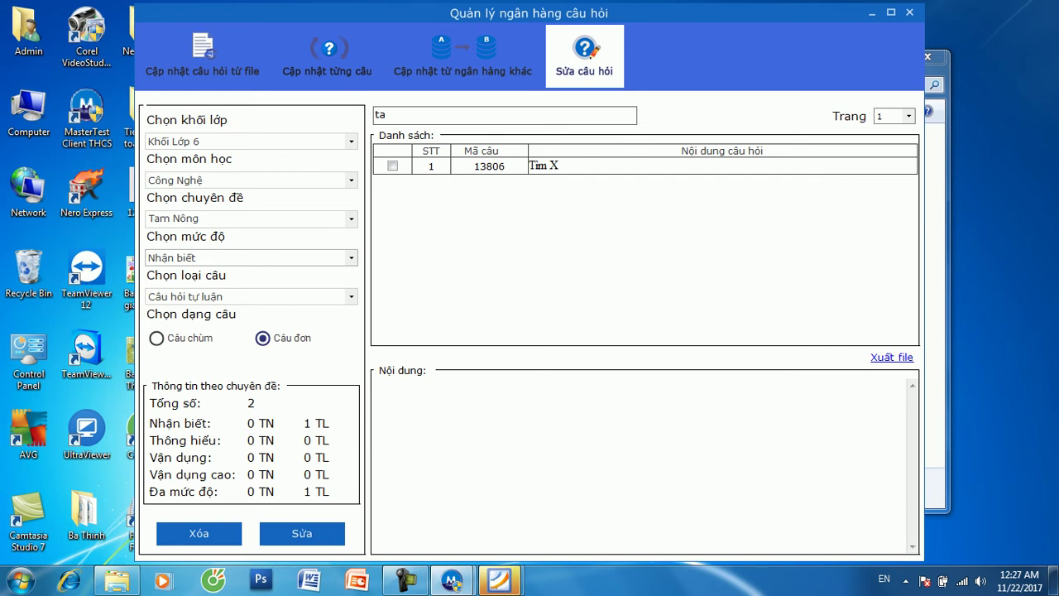
pyautogui.click(720, 165)
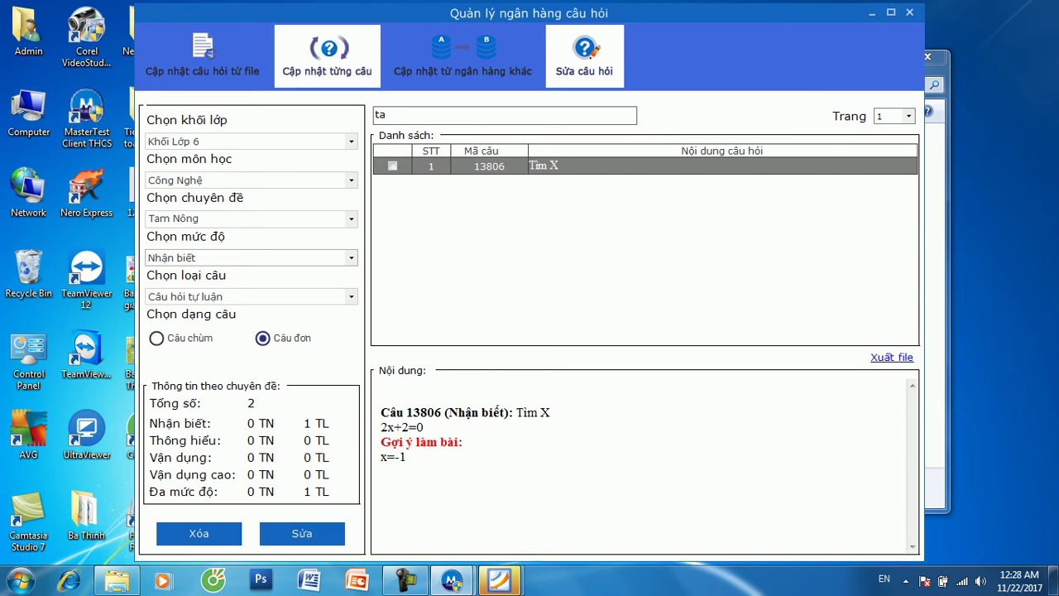
# Switch back to the Cập nhật từng câu tab.
pyautogui.click(328, 57)
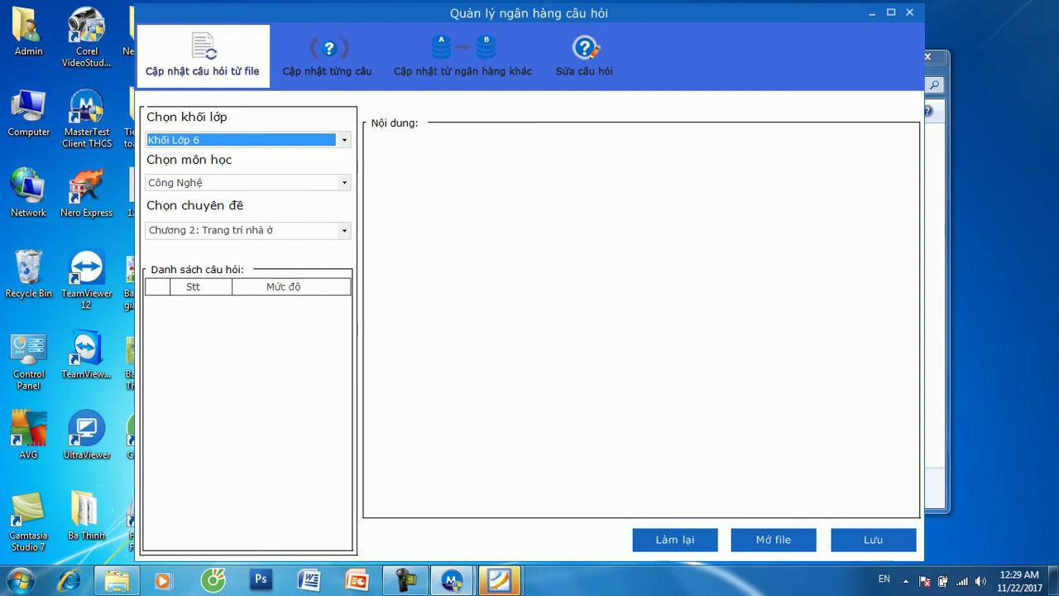
# Minimize Master Test and open 'File mau cap nhat va tron de thi' from Phan mem Mastertest Online.
pyautogui.click(872, 12)
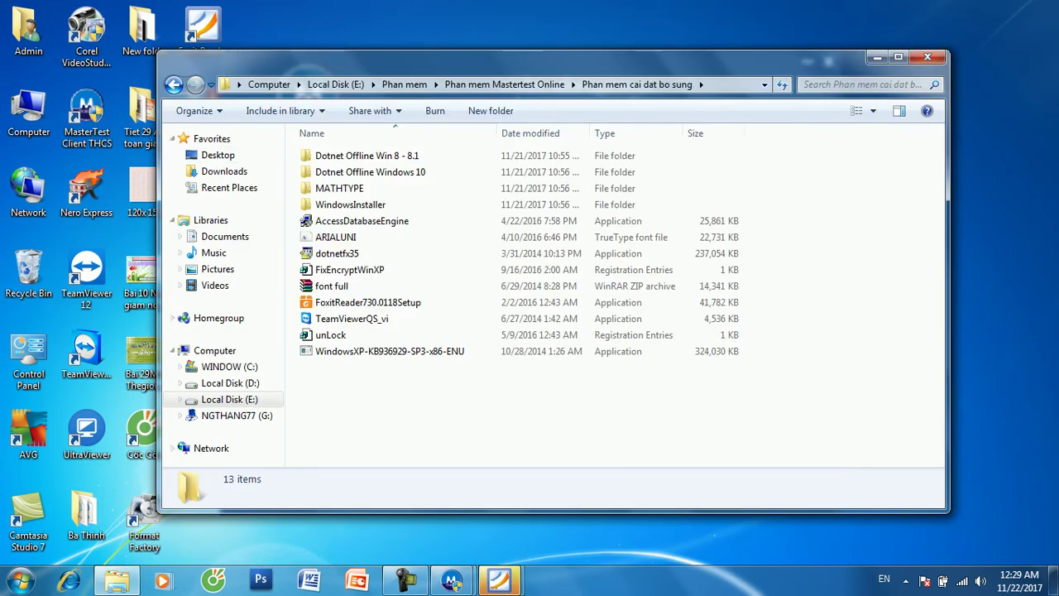
pyautogui.click(173, 84)
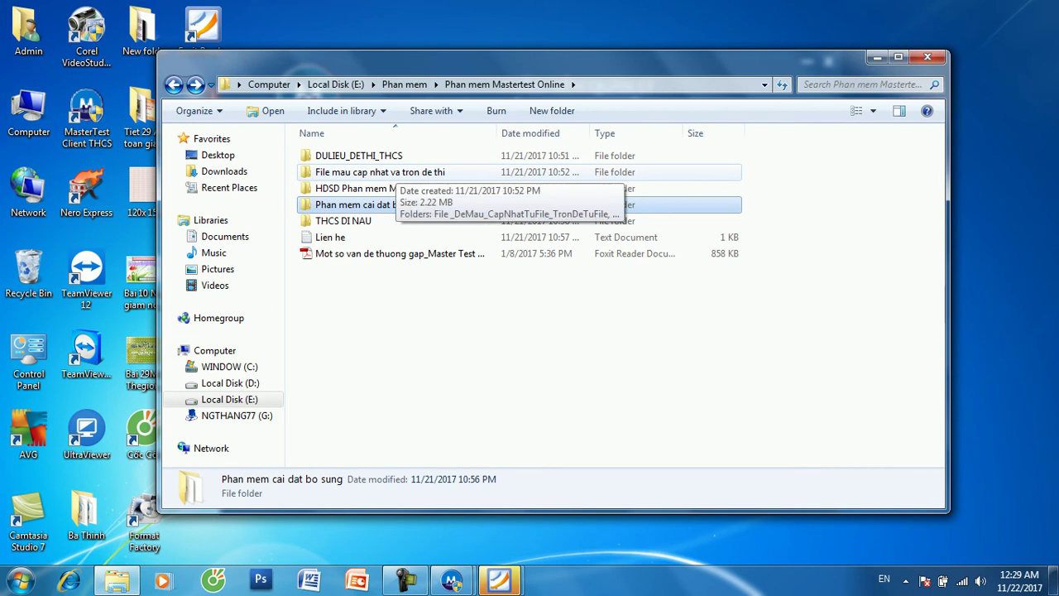
pyautogui.click(379, 172)
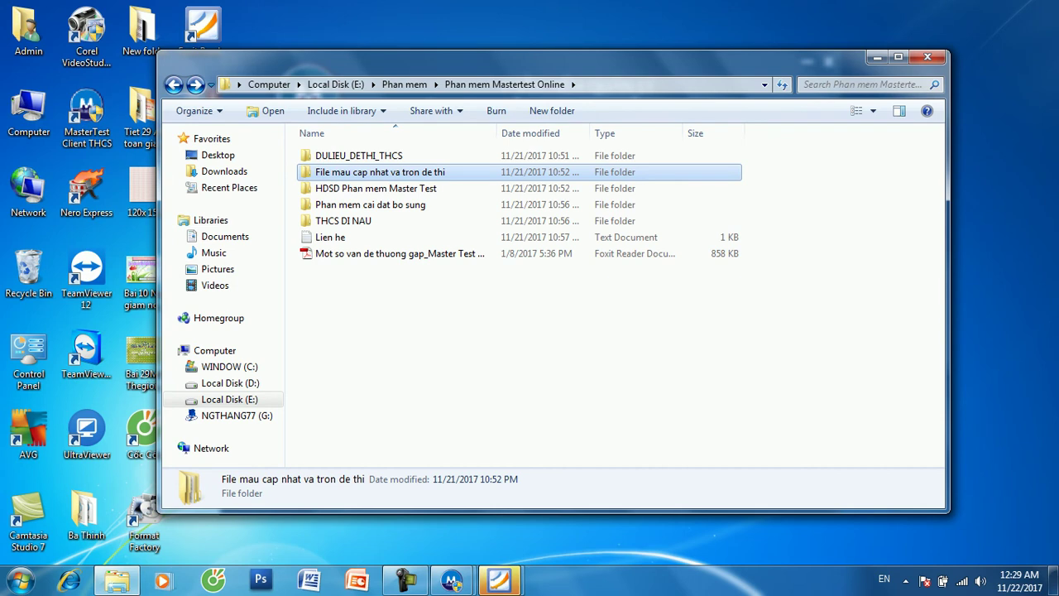
pyautogui.doubleClick(380, 172)
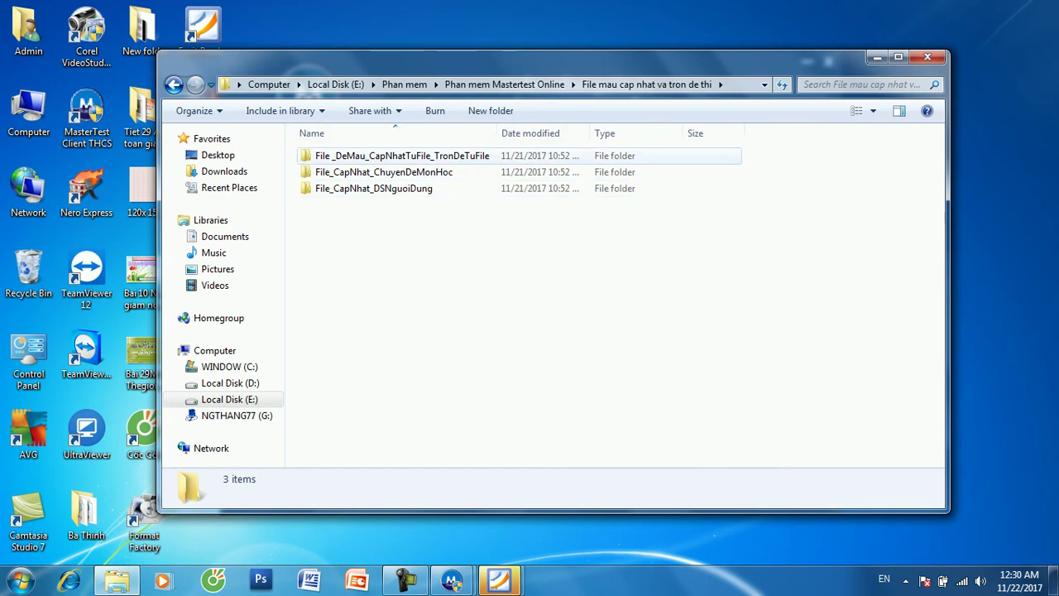
# Open the File _DeMau_CapNhatTuFile_TronDeTuFile folder and select de_Cacloaicaudon(tonghop).
pyautogui.doubleClick(356, 155)
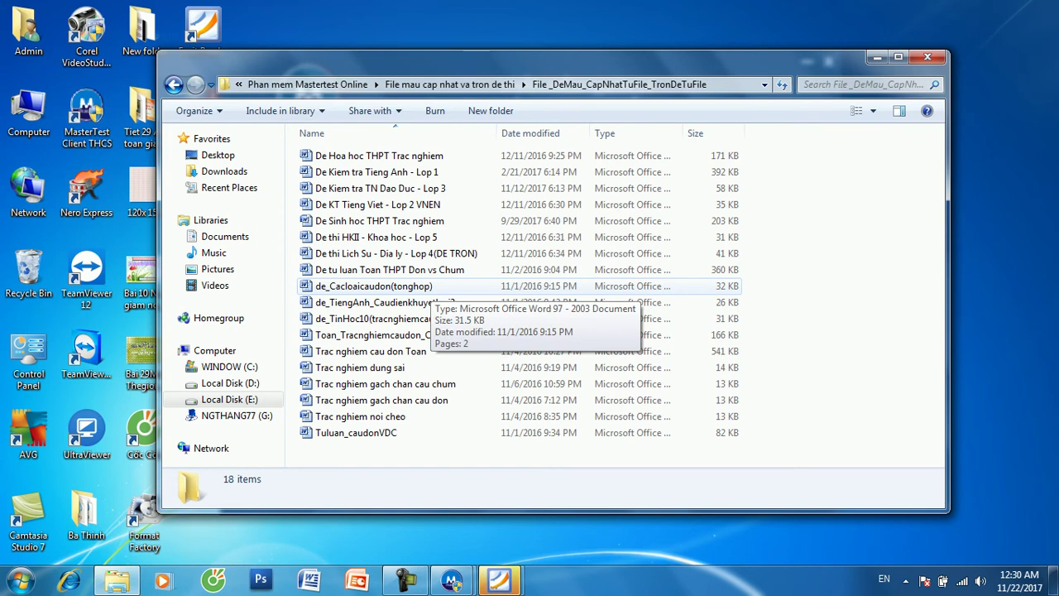
pyautogui.click(414, 286)
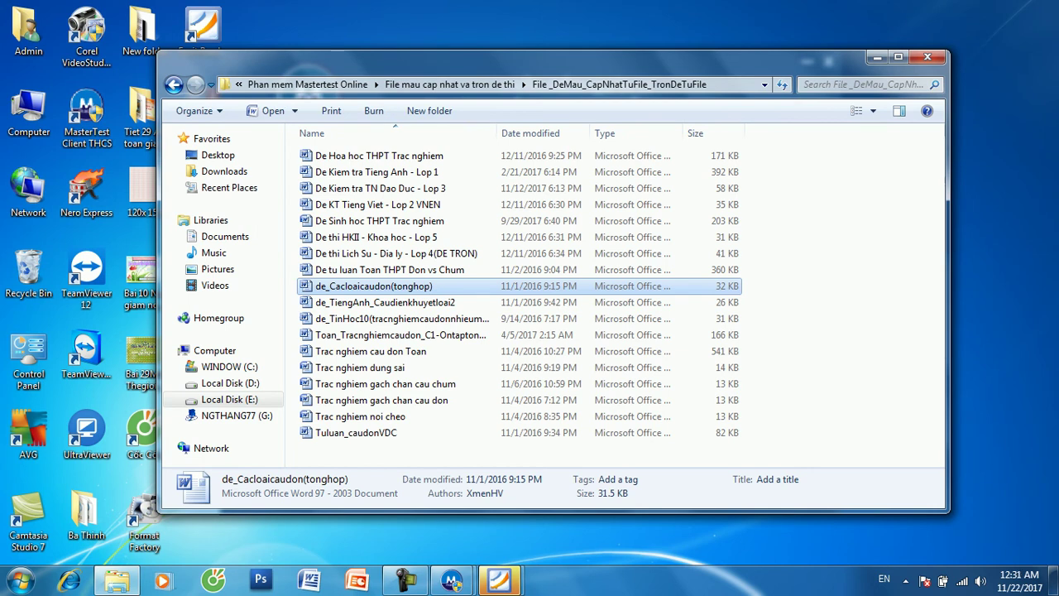
# Open de_Cacloaicaudon(tonghop) in Word and scroll through its <#> questions and <$> answers.
pyautogui.press('Return')
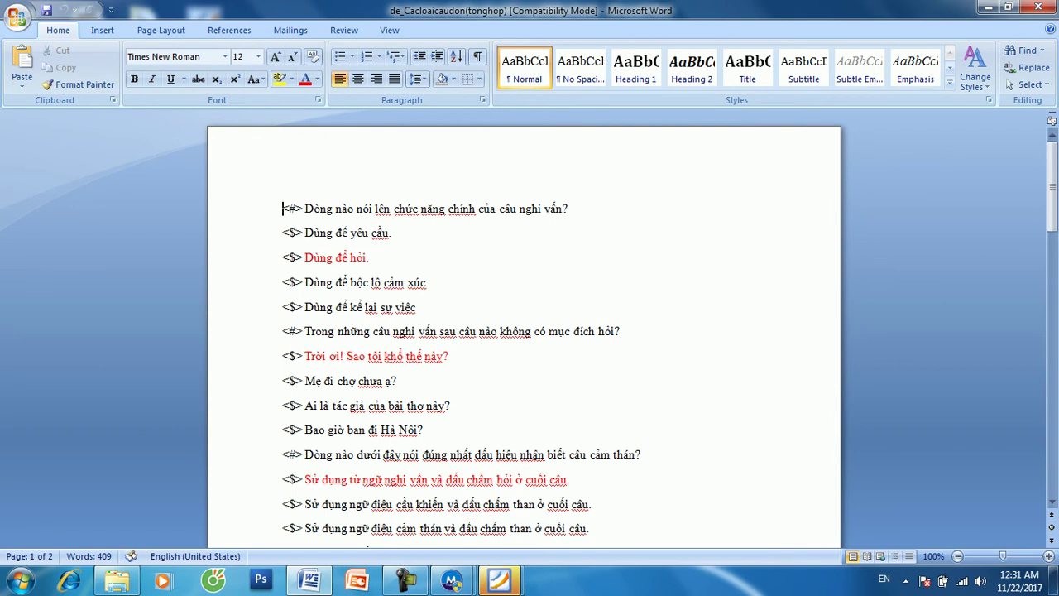
pyautogui.keyDown('ctrl'); pyautogui.scroll(4, 524, 331); pyautogui.keyUp('ctrl')
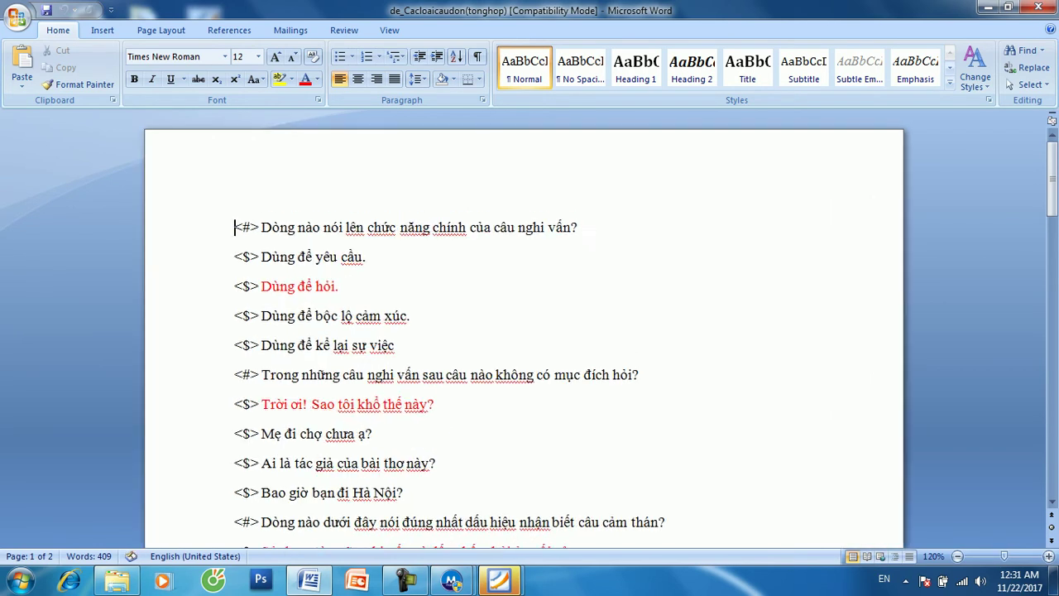
pyautogui.keyDown('ctrl'); pyautogui.scroll(1, 523, 331); pyautogui.keyUp('ctrl')
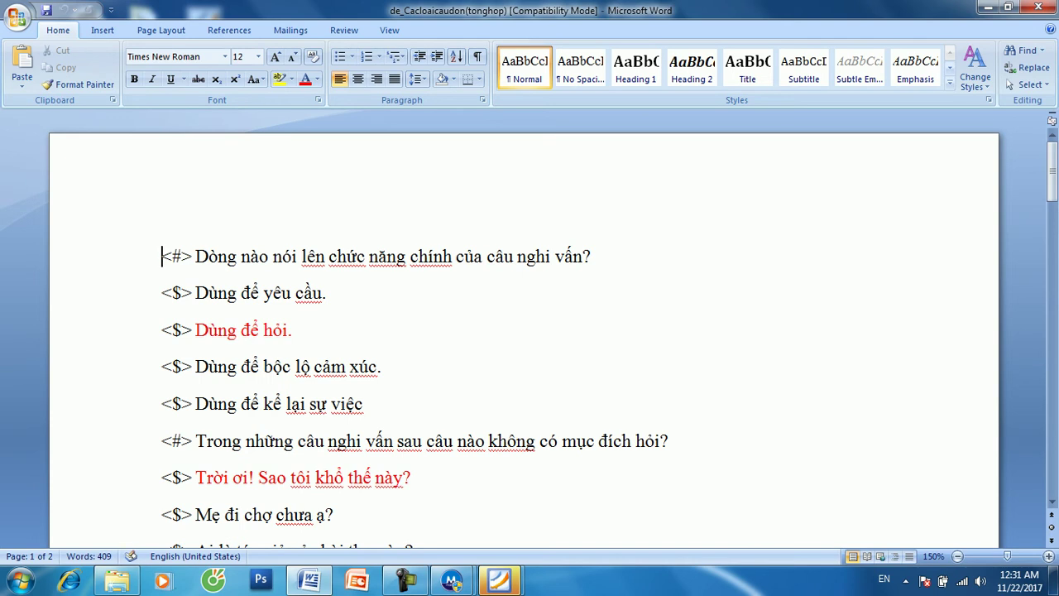
pyautogui.scroll(-5, 530, 331)
pyautogui.scroll(5, 530, 331)
pyautogui.scroll(-5, 530, 330)
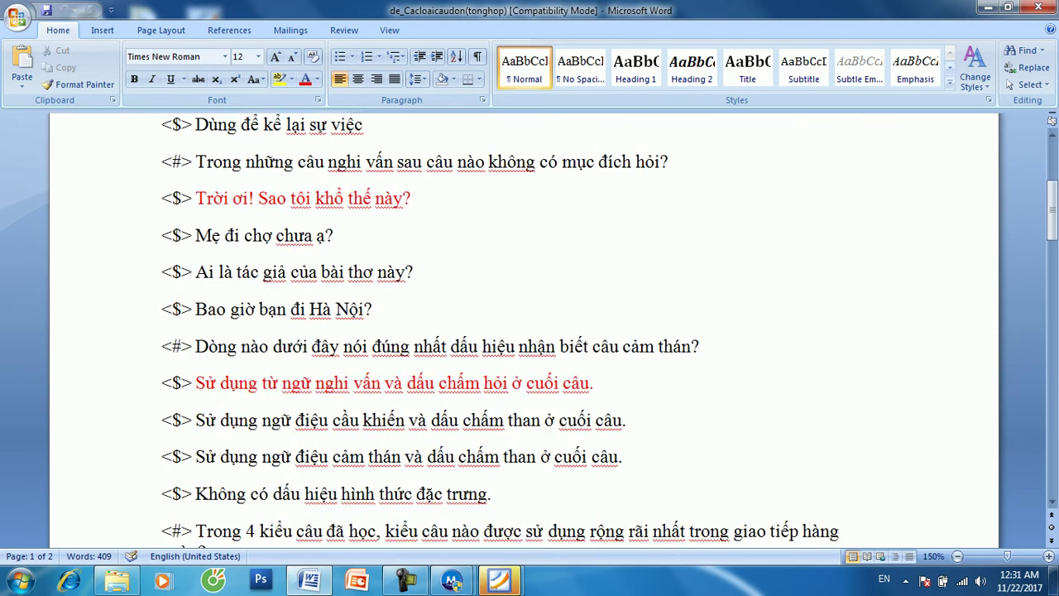
pyautogui.scroll(5, 530, 331)
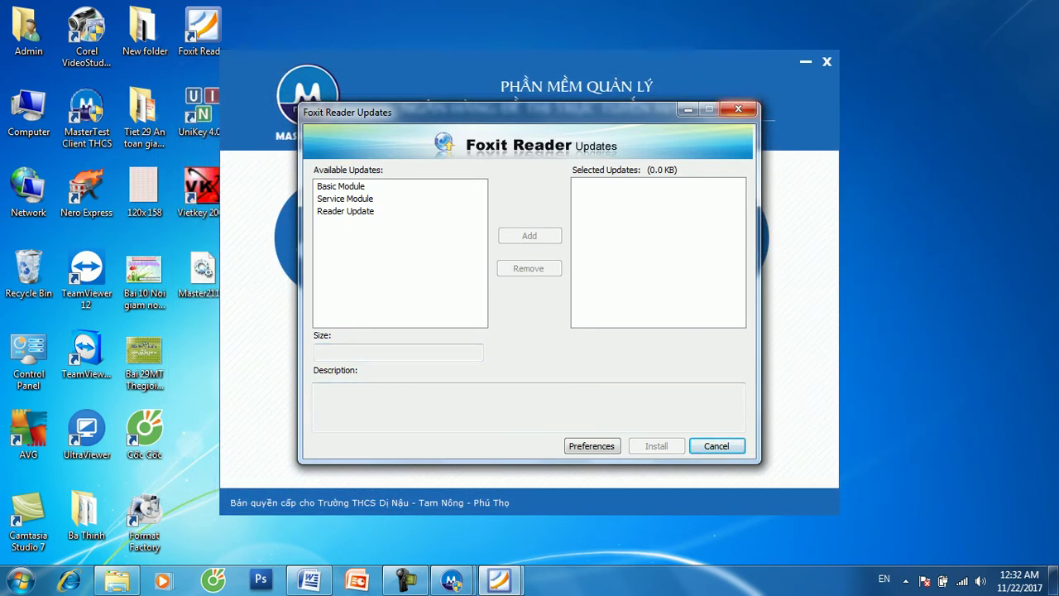
# Dismiss the Foxit update prompt, go back to Phan mem Mastertest Online, and return to the quiz document.
pyautogui.press('Escape')
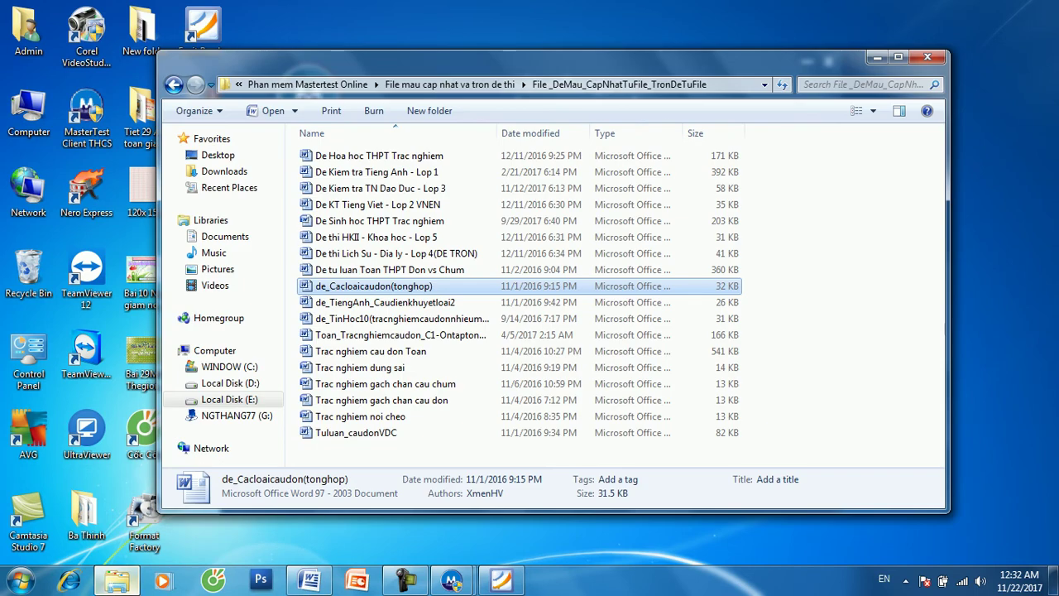
pyautogui.press('BackSpace')
pyautogui.press('BackSpace')
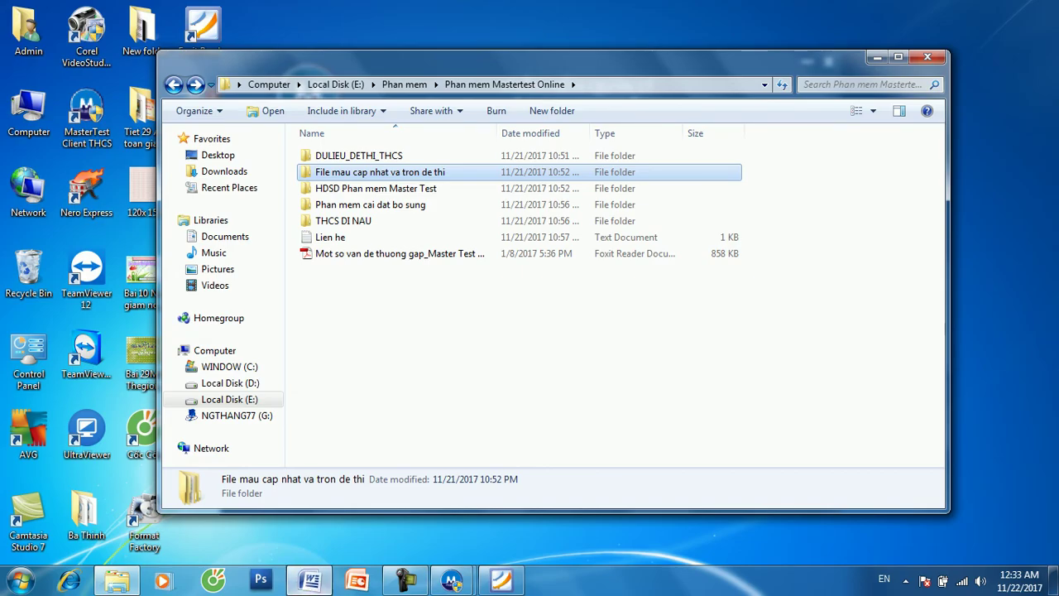
pyautogui.click(308, 581)
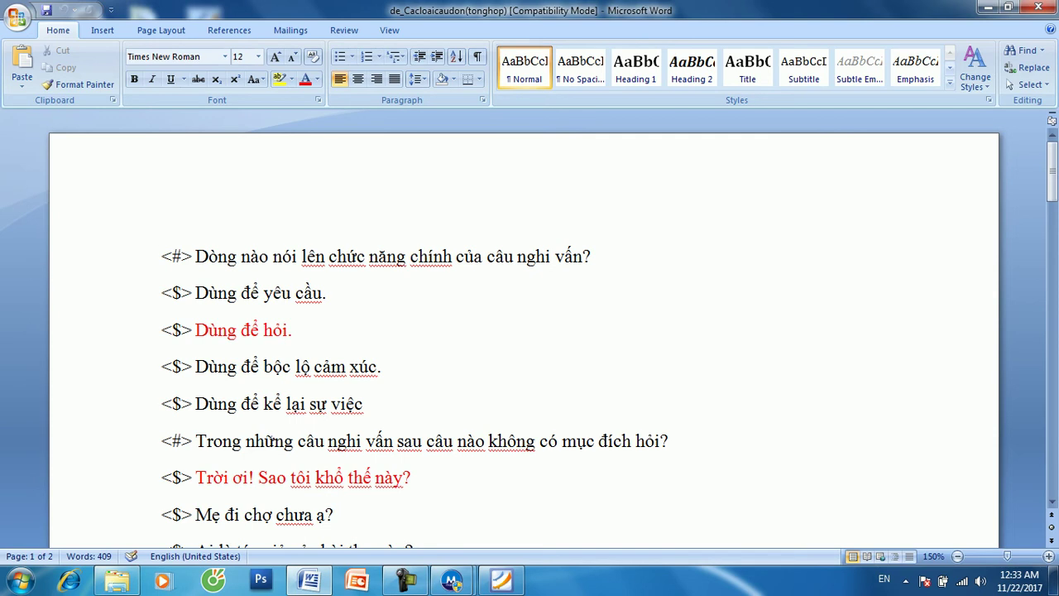
pyautogui.scroll(-5, 529, 331)
pyautogui.scroll(-2, 529, 331)
pyautogui.scroll(6, 529, 331)
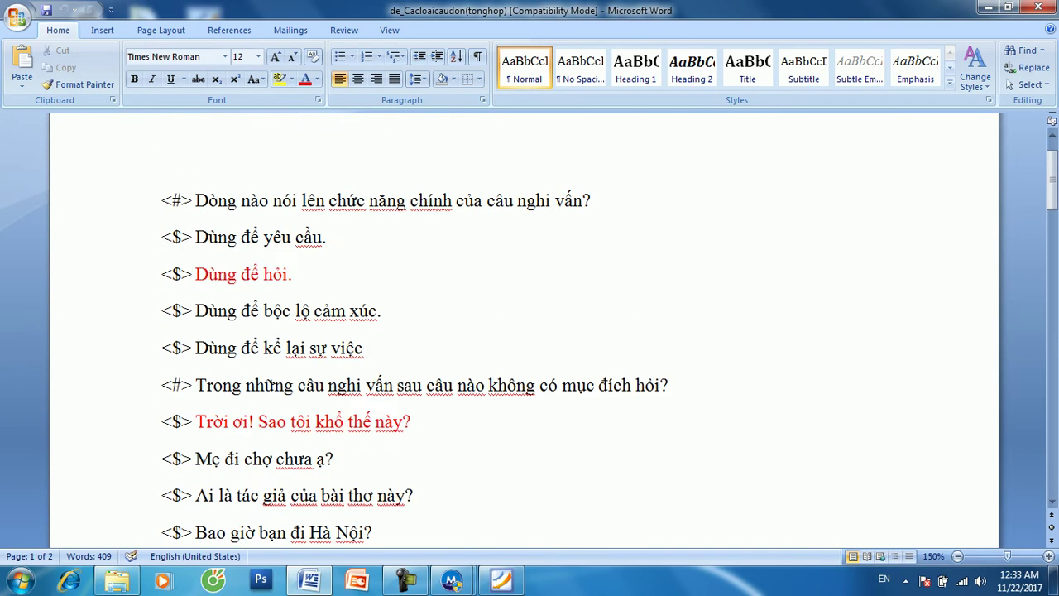
pyautogui.moveTo(117, 582)
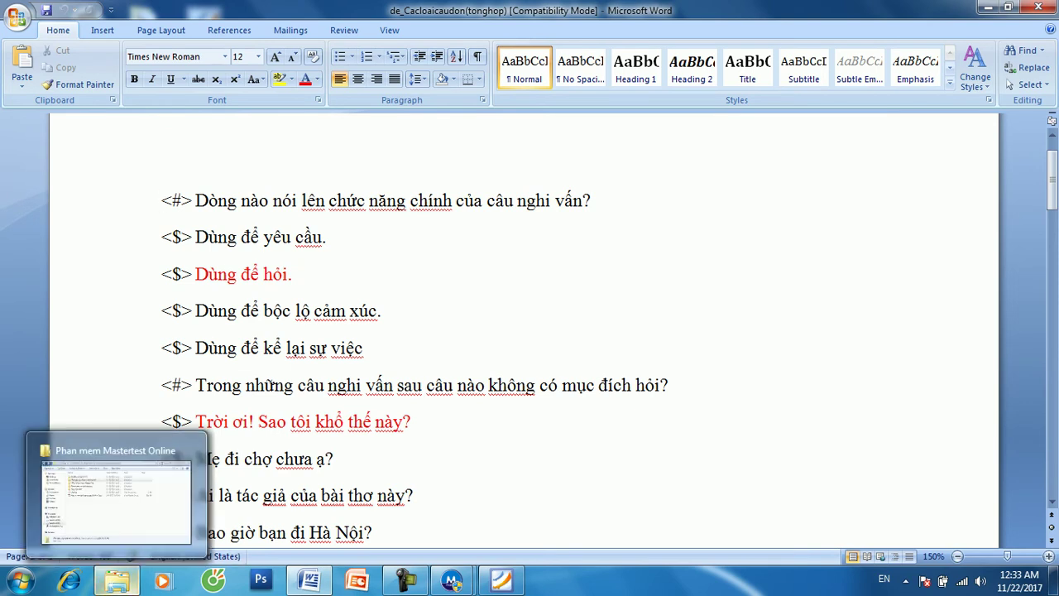
pyautogui.click(117, 582)
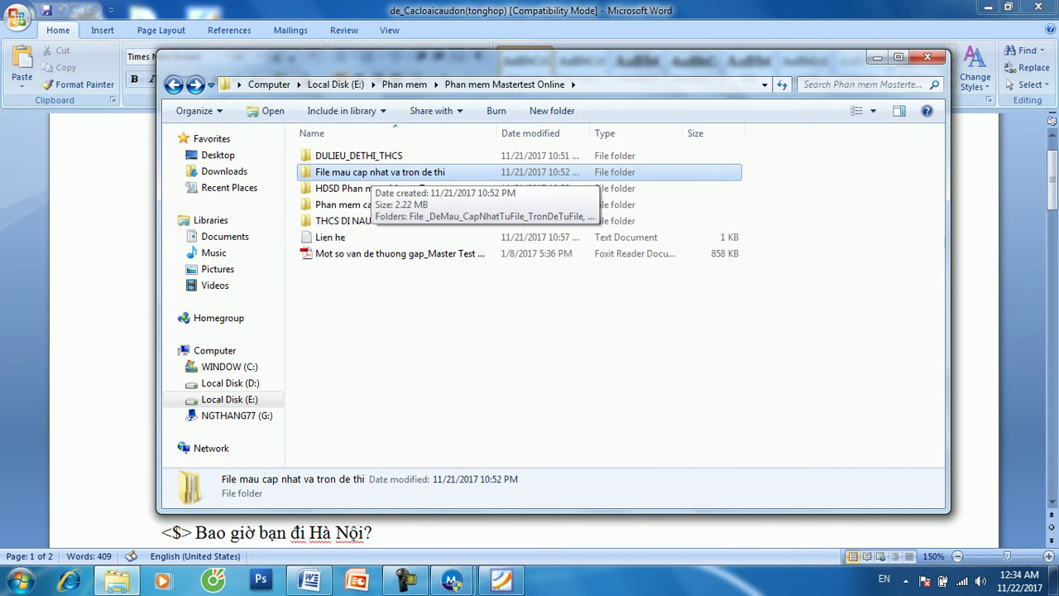
pyautogui.doubleClick(358, 156)
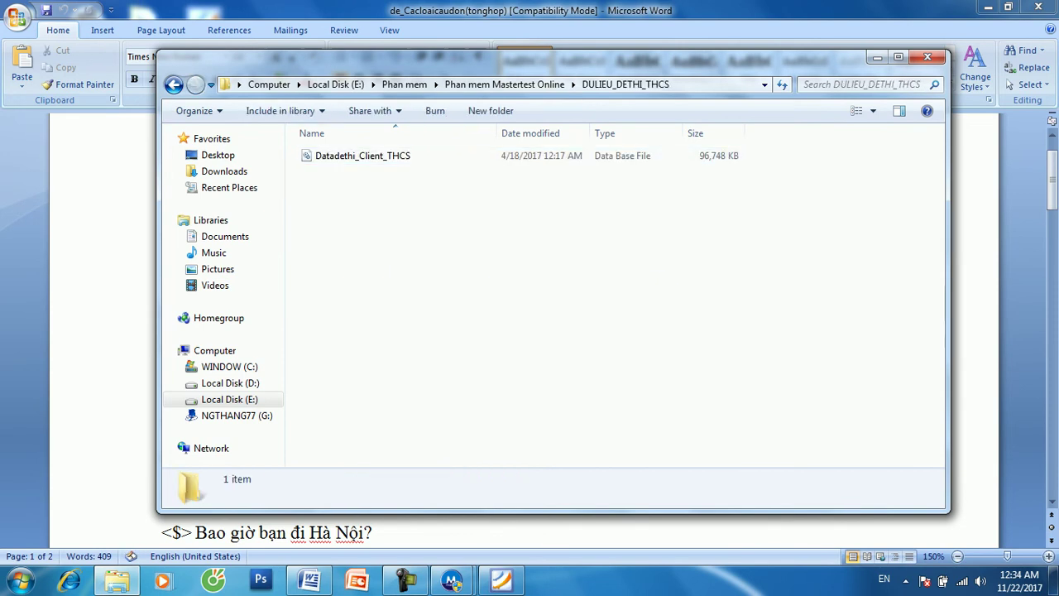
pyautogui.press('BackSpace')
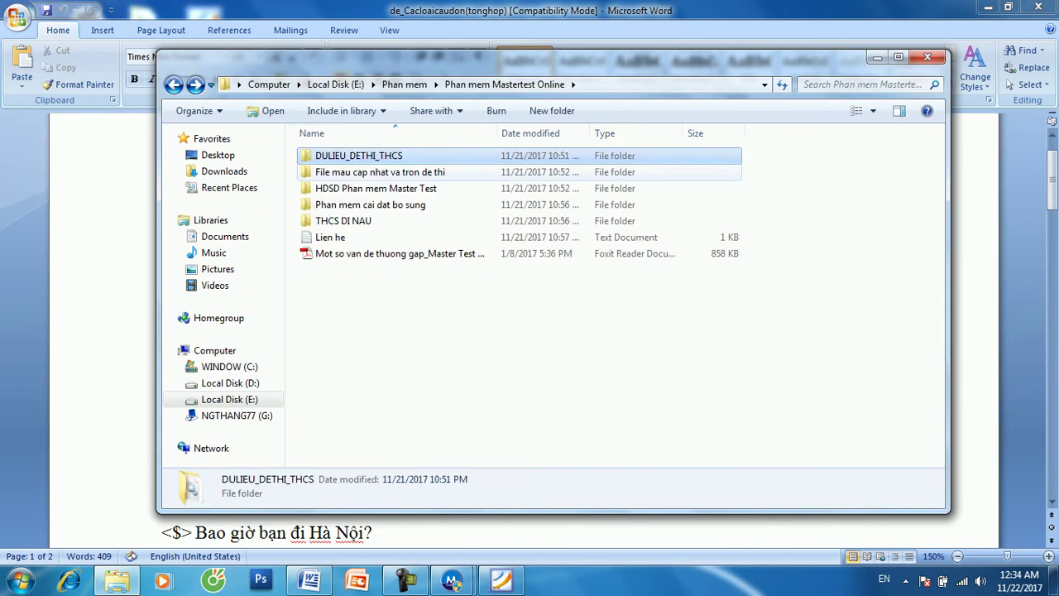
pyautogui.doubleClick(380, 173)
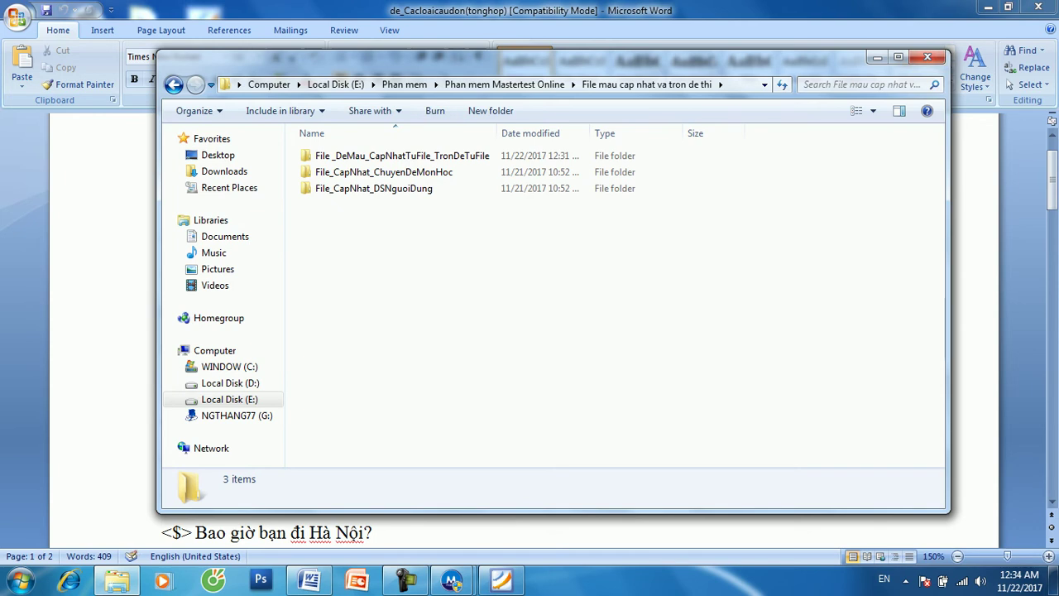
pyautogui.moveTo(454, 582)
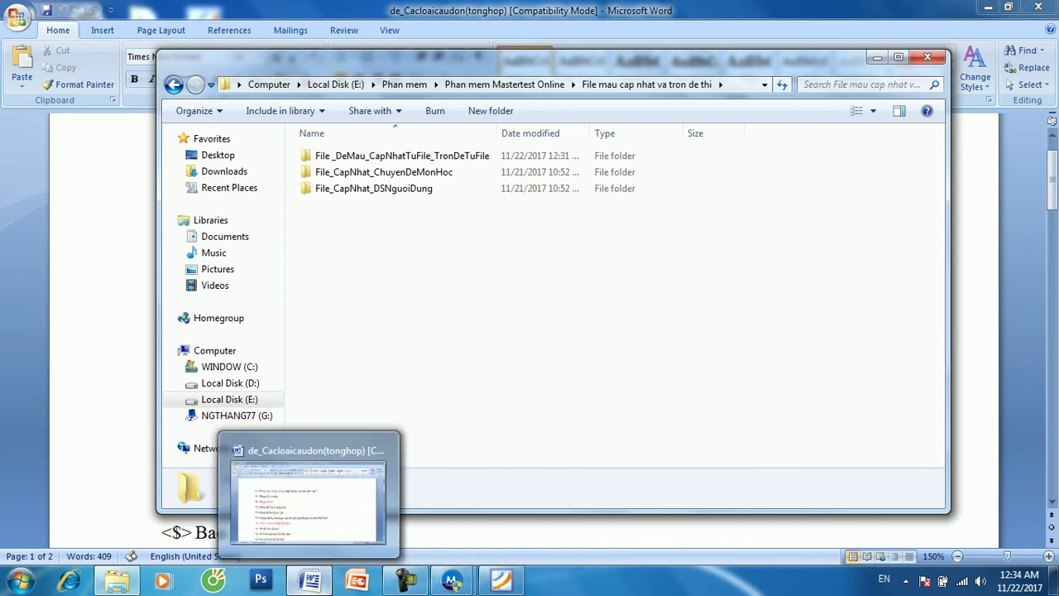
pyautogui.click(310, 582)
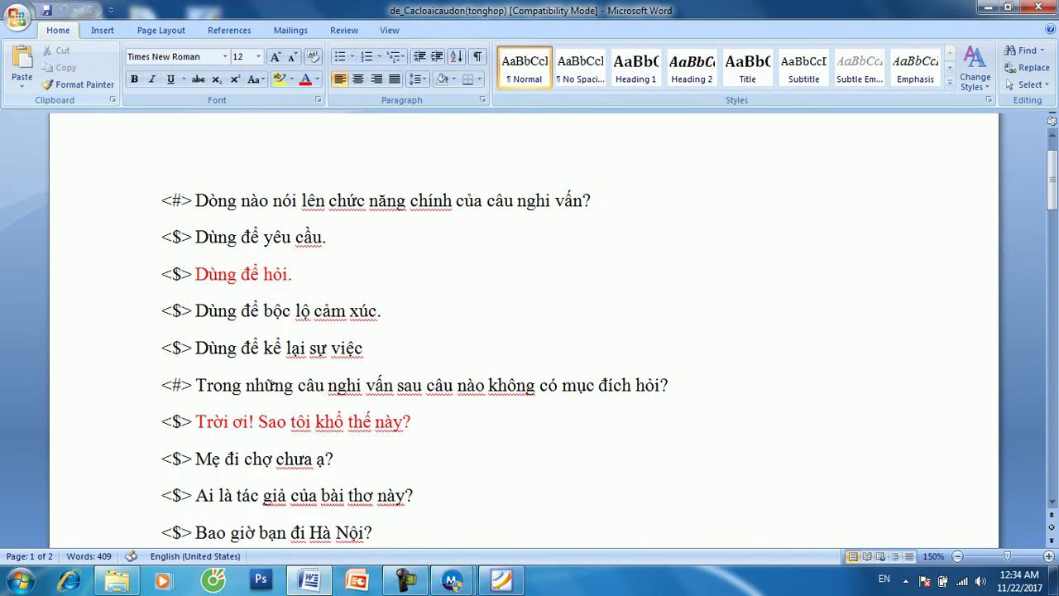
# Create a new Word document and type the heading 'TRẮC NGHIỆM', correcting typos.
pyautogui.hotkey('ctrl', 'n')
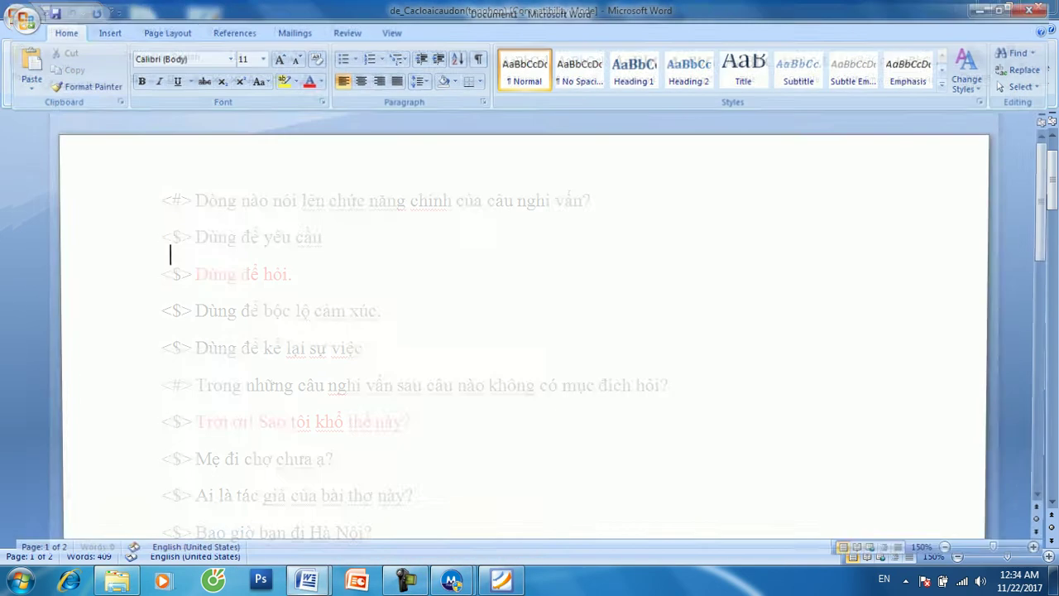
pyautogui.write('TrĂQ')
pyautogui.press('BackSpace')
pyautogui.press('BackSpace')
pyautogui.press('BackSpace')
pyautogui.write('RĂC NGHI')
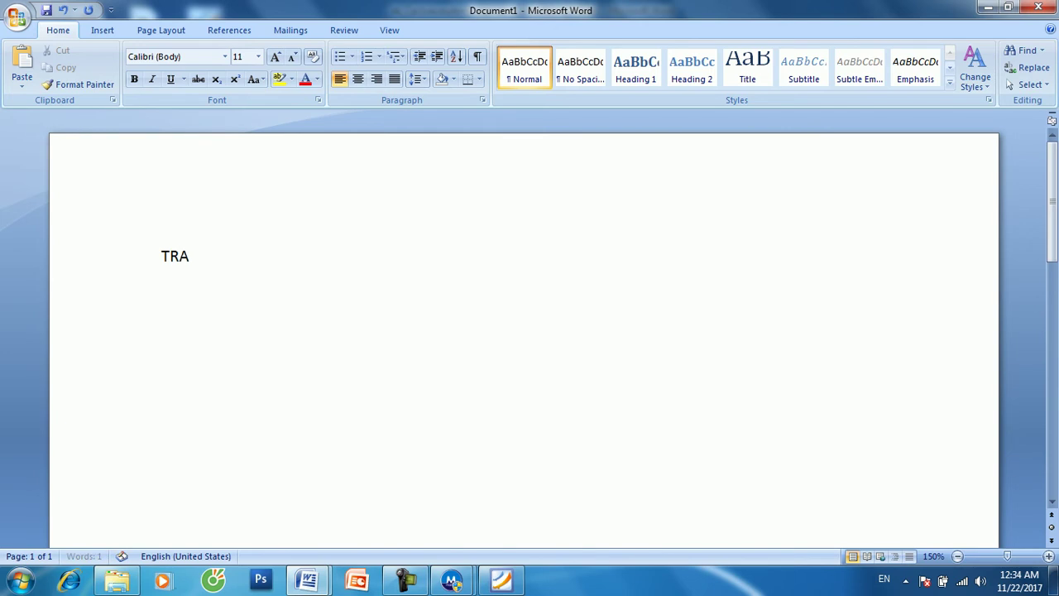
pyautogui.write('ỆM')
pyautogui.press('BackSpace')
pyautogui.press('BackSpace')
pyautogui.press('BackSpace')
pyautogui.press('BackSpace')
pyautogui.press('BackSpace')
pyautogui.press('BackSpace')
pyautogui.press('BackSpace')
pyautogui.write('NGHIỆM')
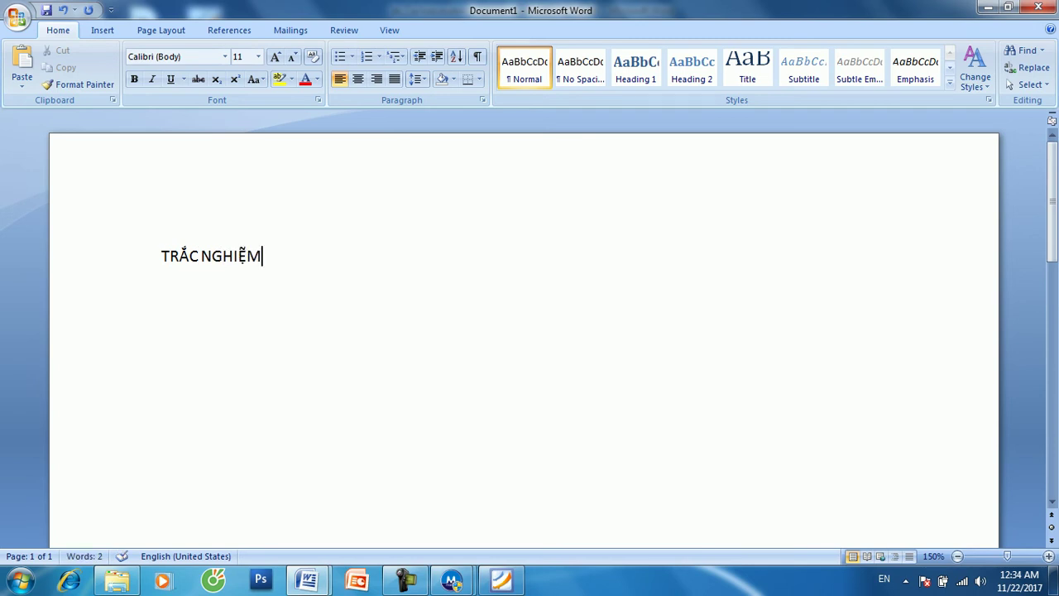
# Check that UniKey is set to Unicode with Telex input, then close it.
pyautogui.click(905, 580)
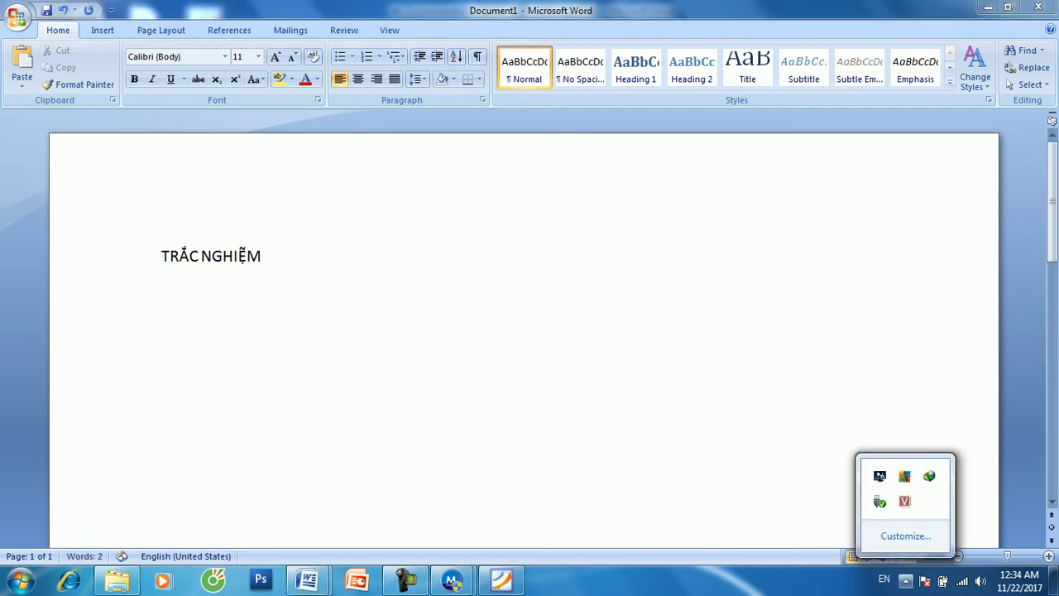
pyautogui.doubleClick(905, 501)
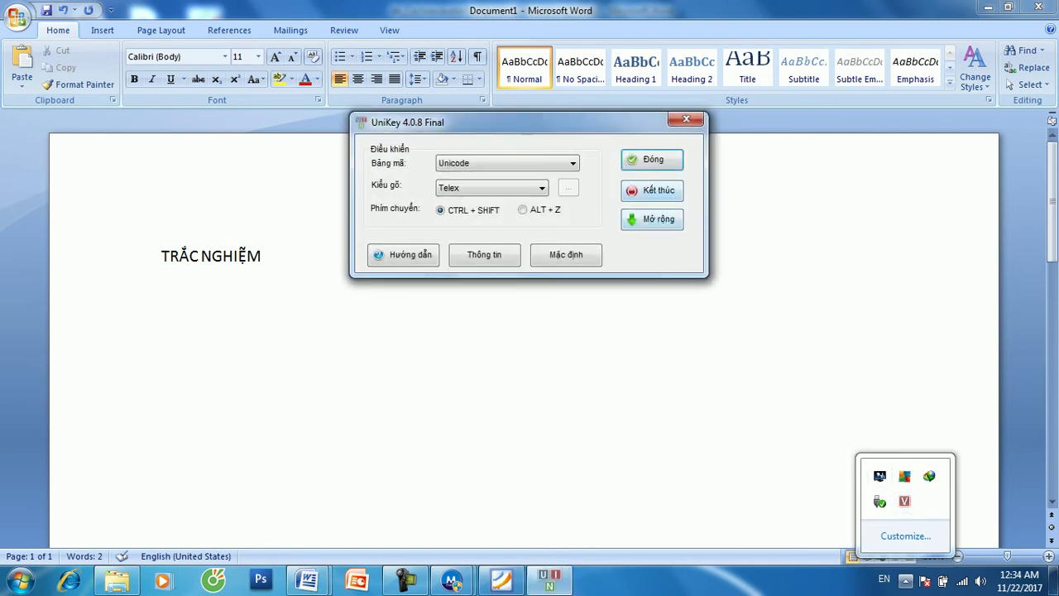
pyautogui.click(652, 159)
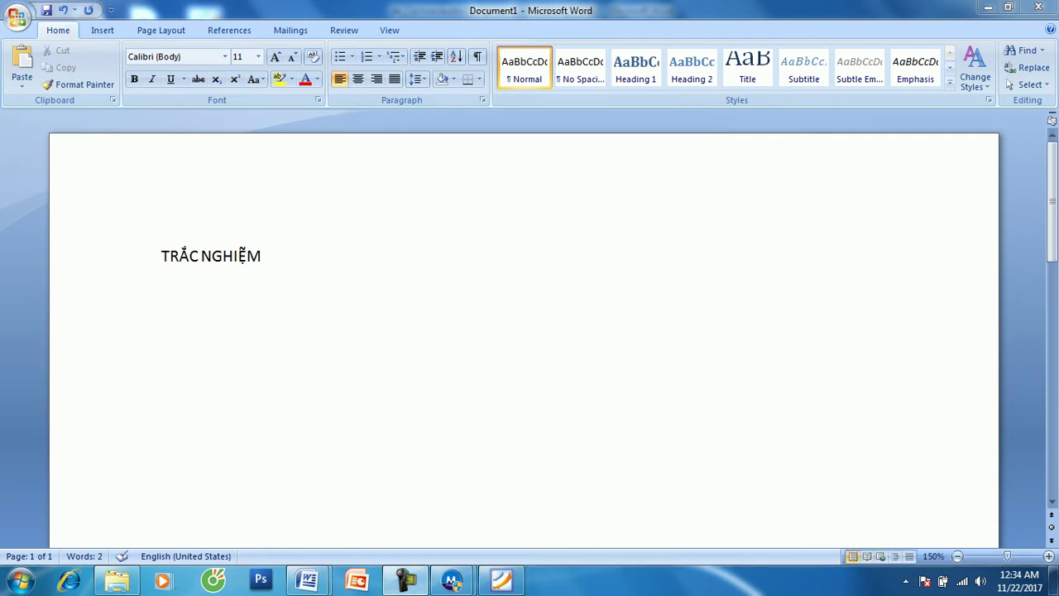
# Delete the TRẮC NGHIỆM heading and set the document font to Times New Roman.
pyautogui.press('BackSpace')
pyautogui.press('BackSpace')
pyautogui.press('BackSpace')
pyautogui.press('BackSpace')
pyautogui.press('BackSpace')
pyautogui.press('BackSpace')
pyautogui.press('BackSpace')
pyautogui.press('BackSpace')
pyautogui.press('BackSpace')
pyautogui.press('BackSpace')
pyautogui.press('BackSpace')
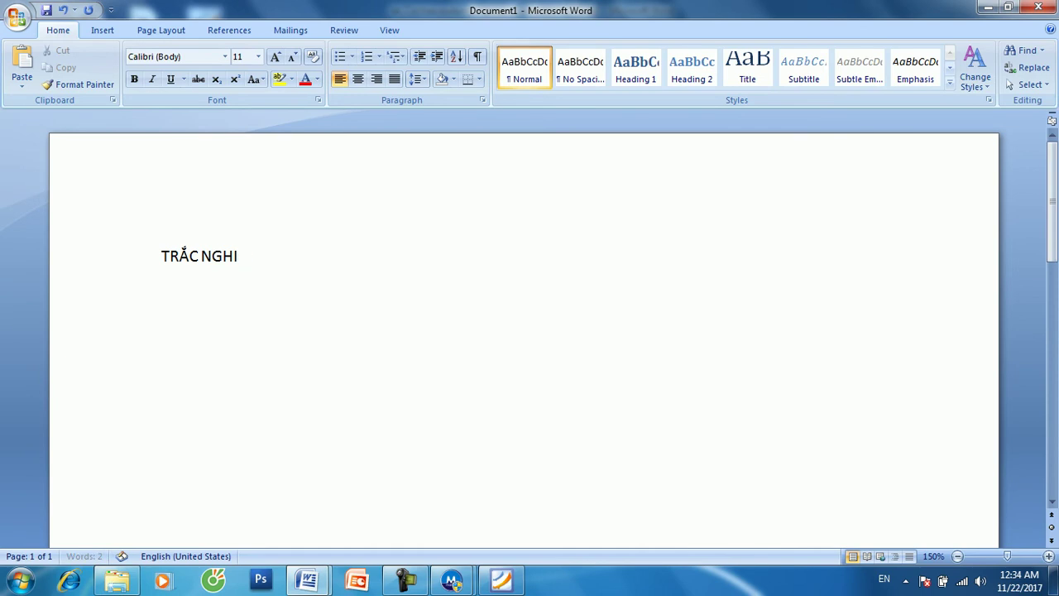
pyautogui.click(224, 57)
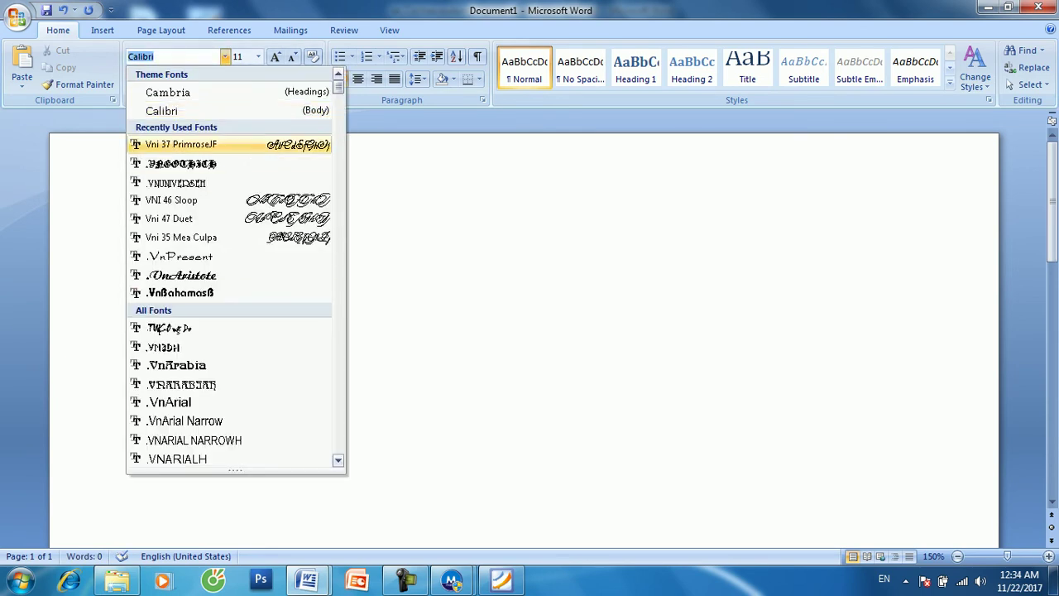
pyautogui.scroll(-3, 216, 149)
pyautogui.scroll(-20, 236, 265)
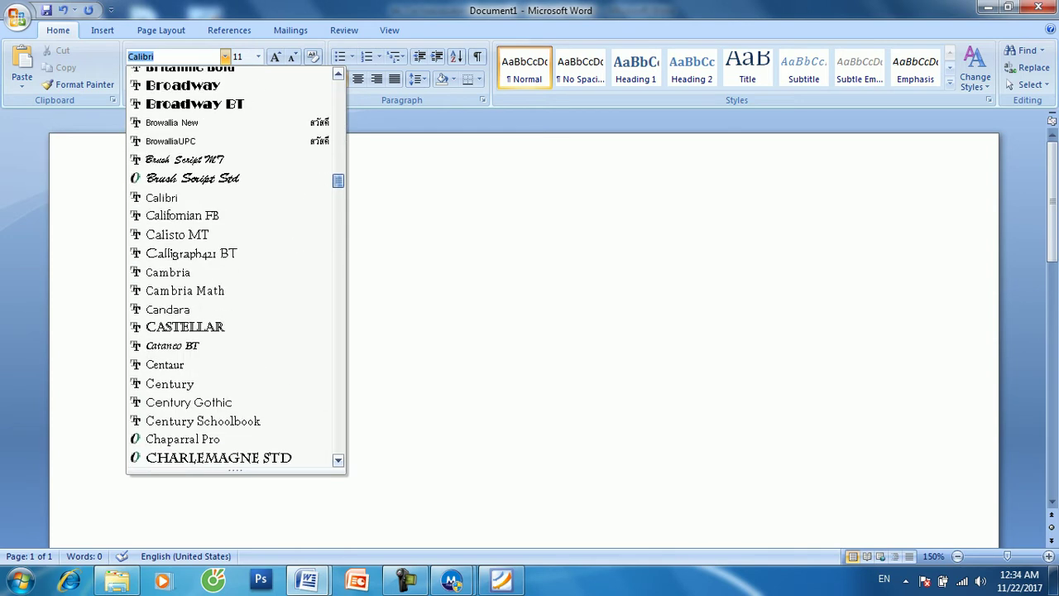
pyautogui.scroll(-20, 235, 269)
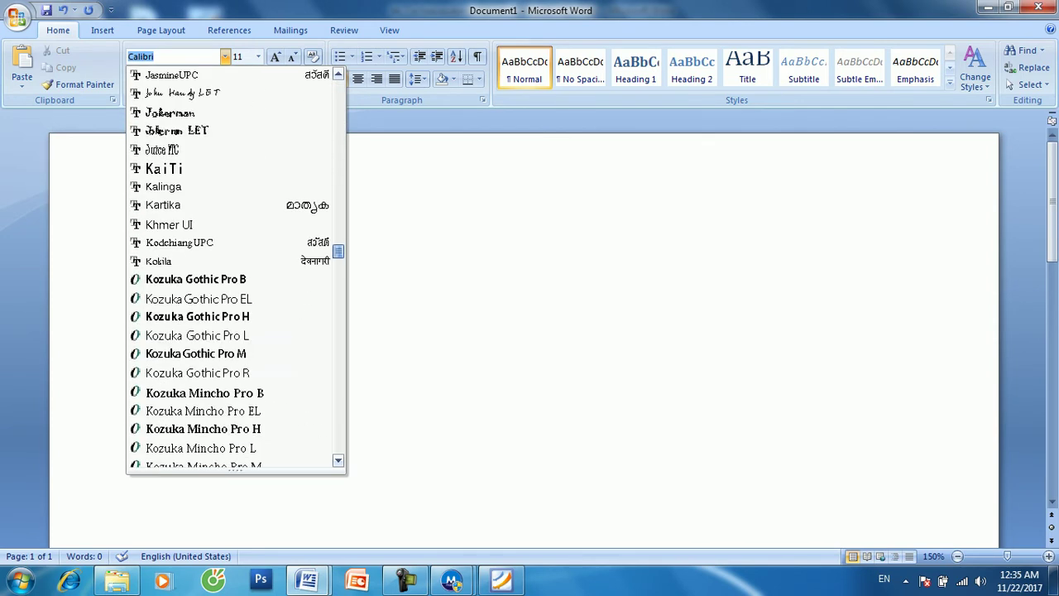
pyautogui.scroll(-20, 236, 269)
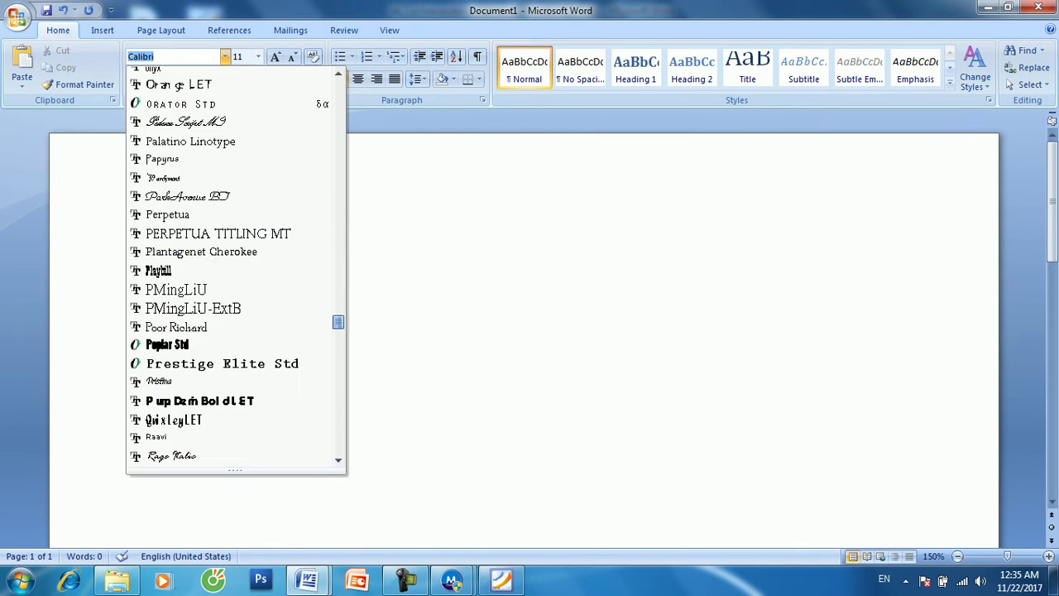
pyautogui.scroll(2, 236, 269)
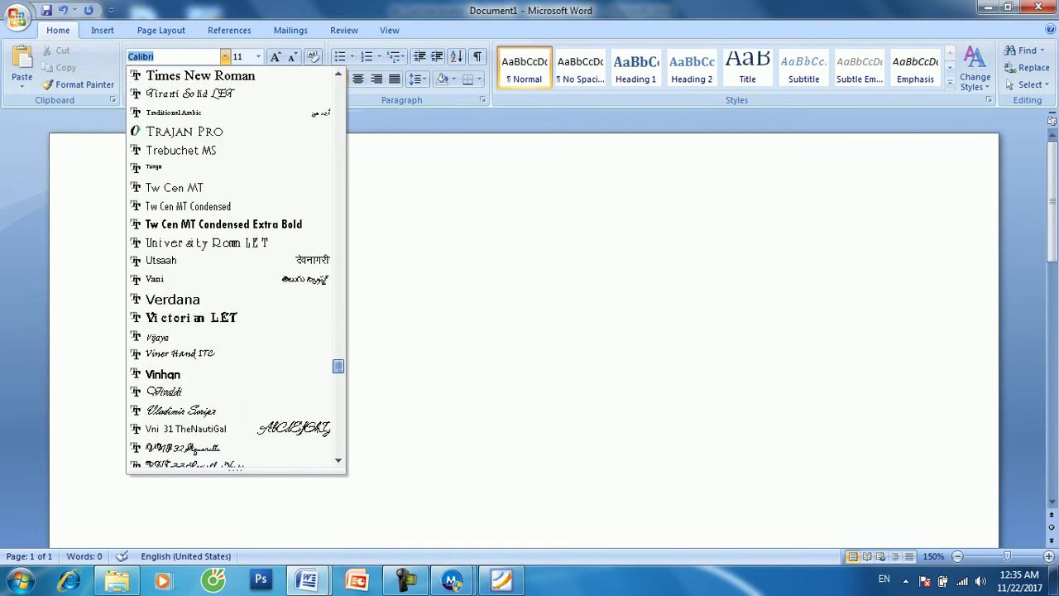
pyautogui.scroll(2, 236, 269)
pyautogui.click(201, 204)
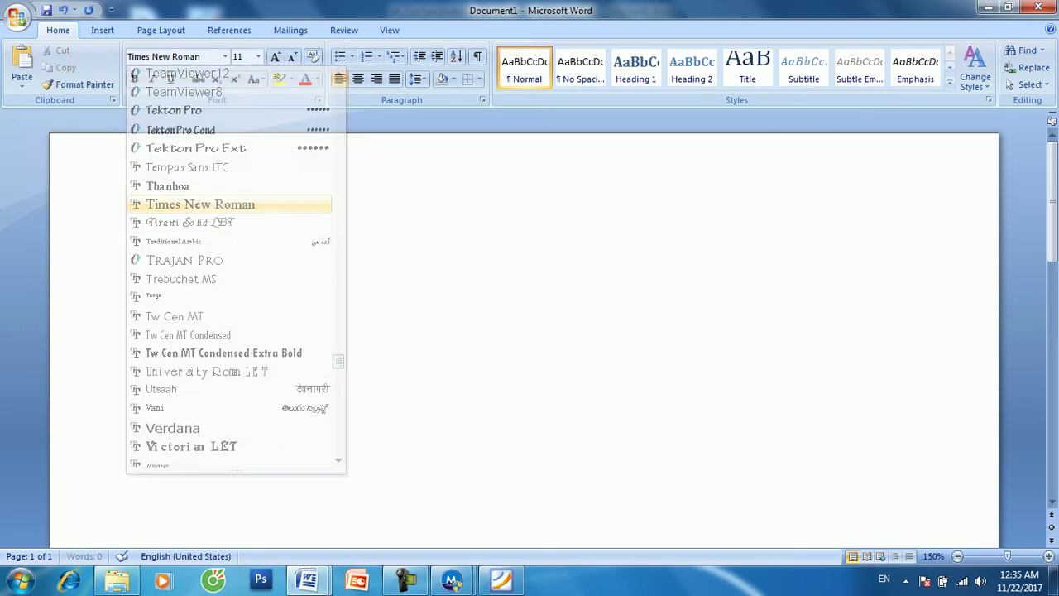
# Type 'Câu tự luận', then '<TH> Nội dung câu hỏi tự luận' and a '<$>' line below.
pyautogui.write('a')
pyautogui.press('BackSpace')
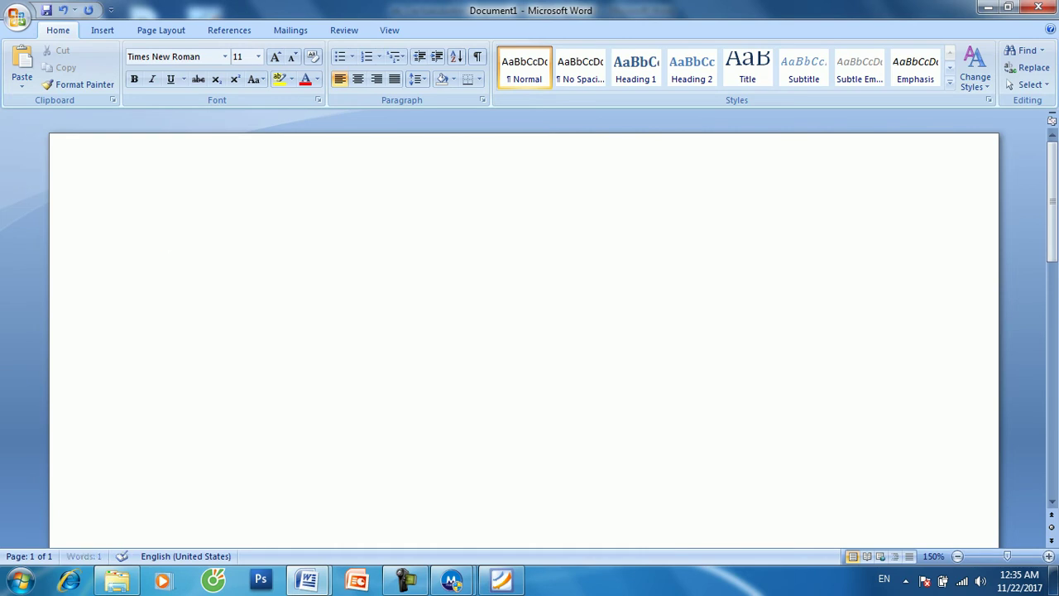
pyautogui.write('Câu ')
pyautogui.write('tự lua')
pyautogui.write('ận')
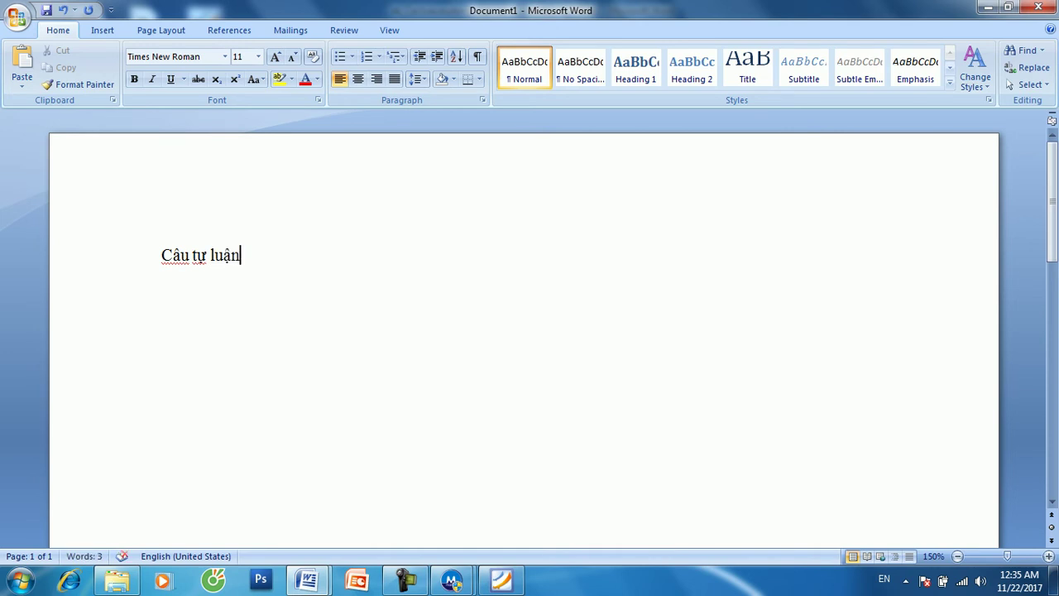
pyautogui.press('Return')
pyautogui.write('<TH> N')
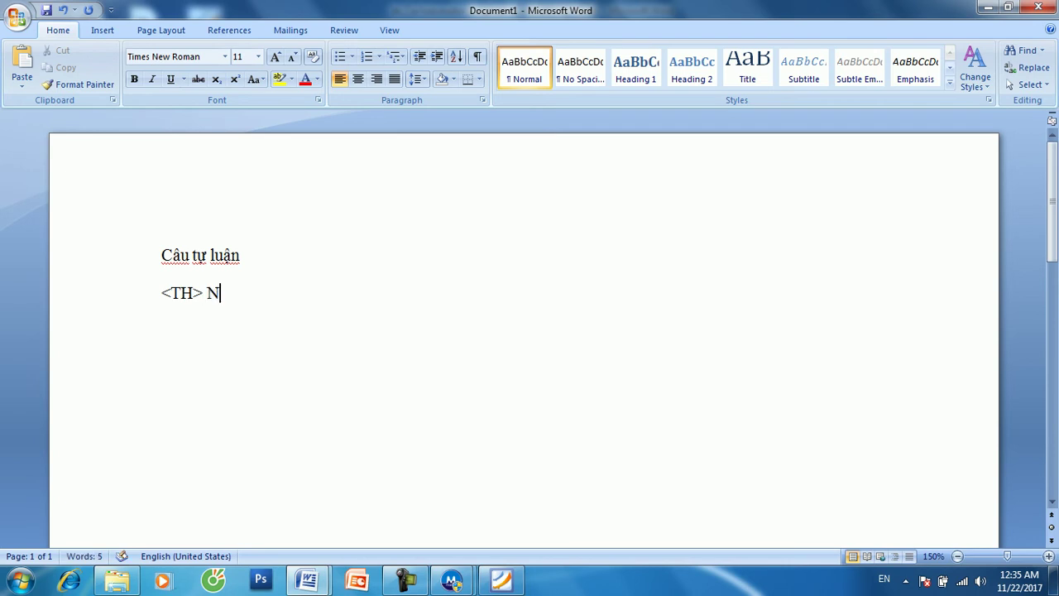
pyautogui.write('ôij dun')
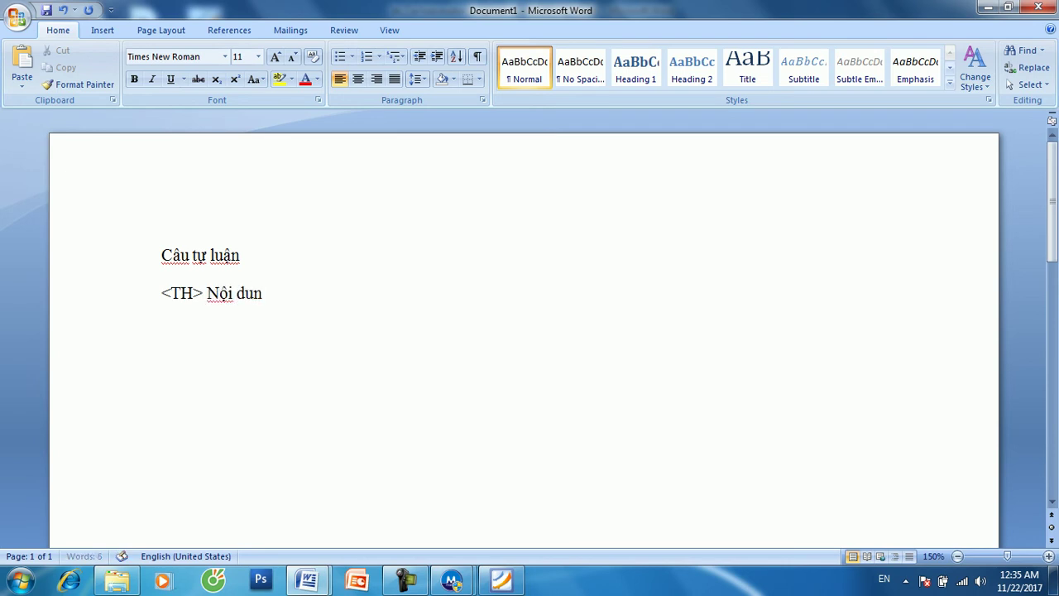
pyautogui.write('g câu hoir')
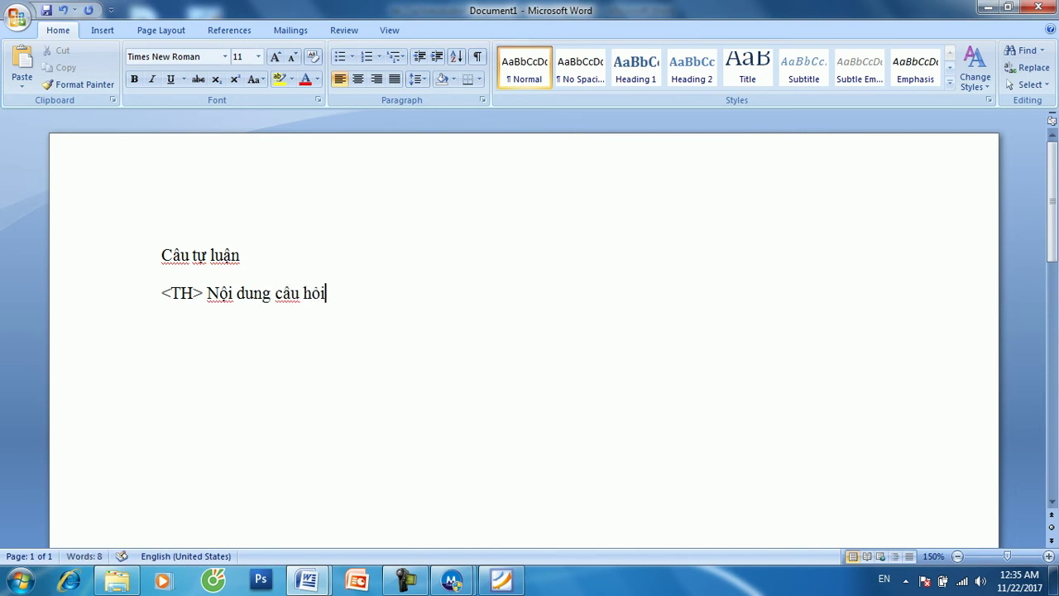
pyautogui.write(' tuwj luaanj')
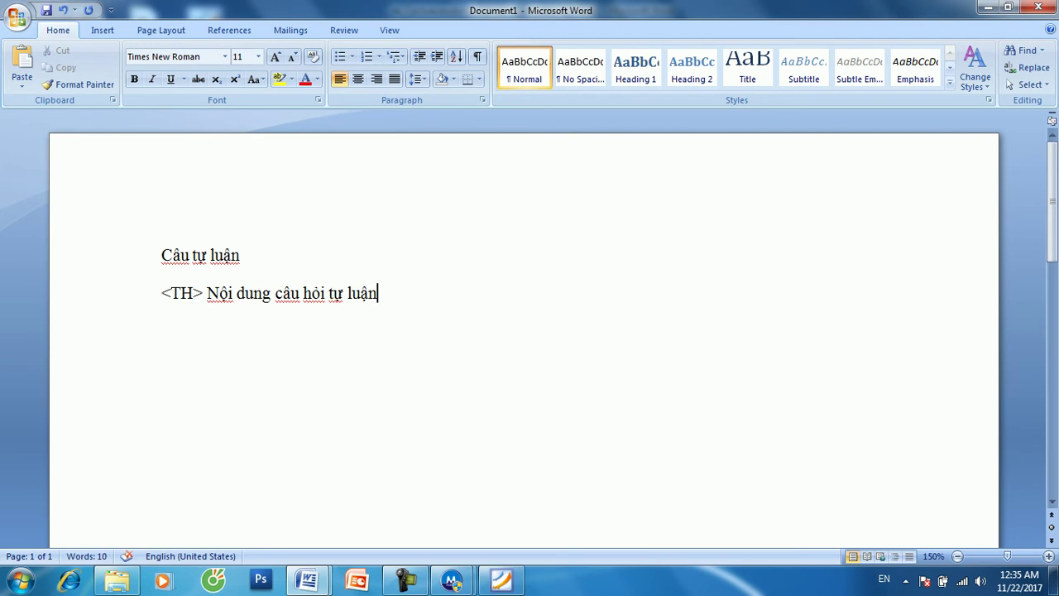
pyautogui.press('Return')
pyautogui.write('<$>')
pyautogui.moveTo(307, 579)
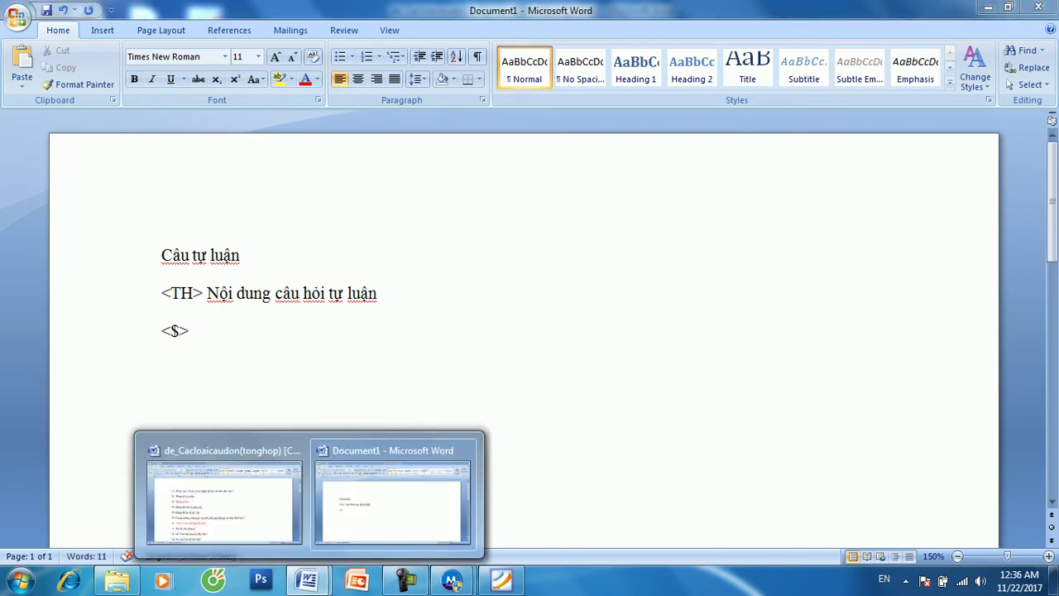
# Switch to the de_Cacloaicaudon(tonghop) quiz document, then bring up Cốc Cốc on a new tab.
pyautogui.click(223, 497)
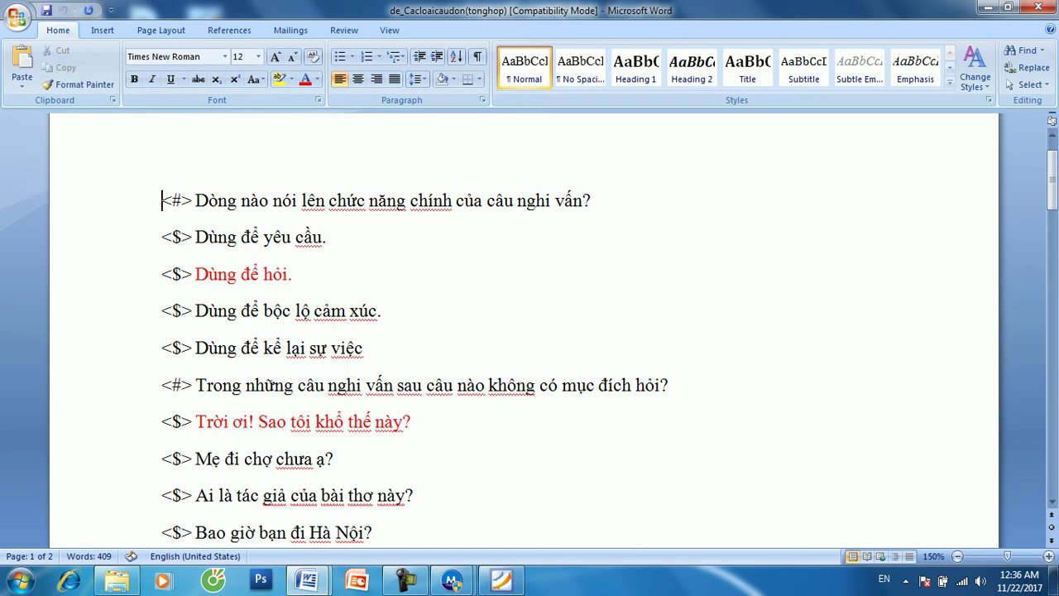
pyautogui.press('F10')
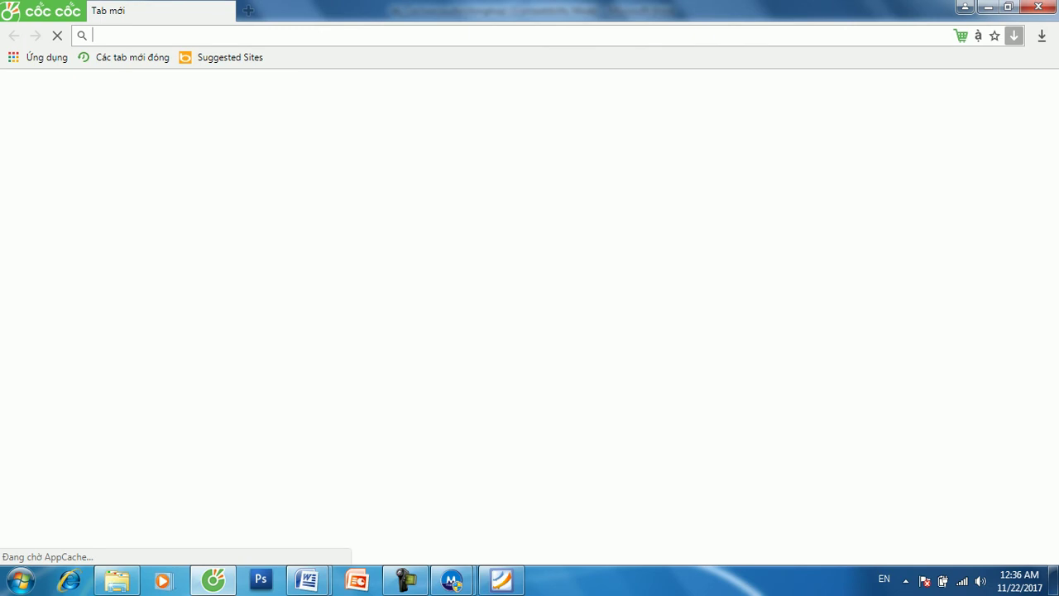
# Search Google for 'đề trac nghiem' and open the hocmai.vn free exam page.
pyautogui.write('đề ')
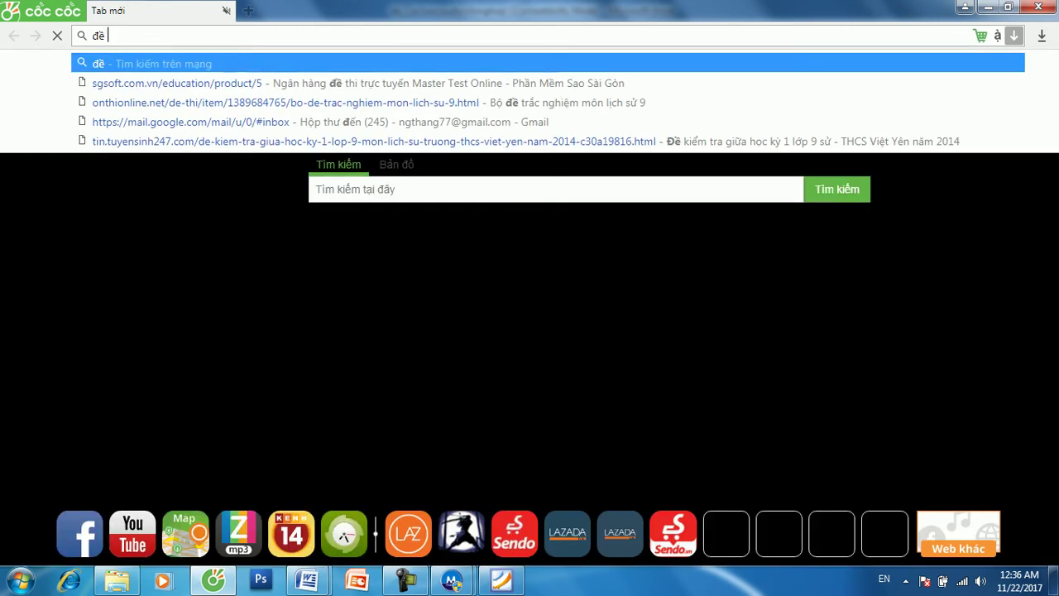
pyautogui.write('trac nghi')
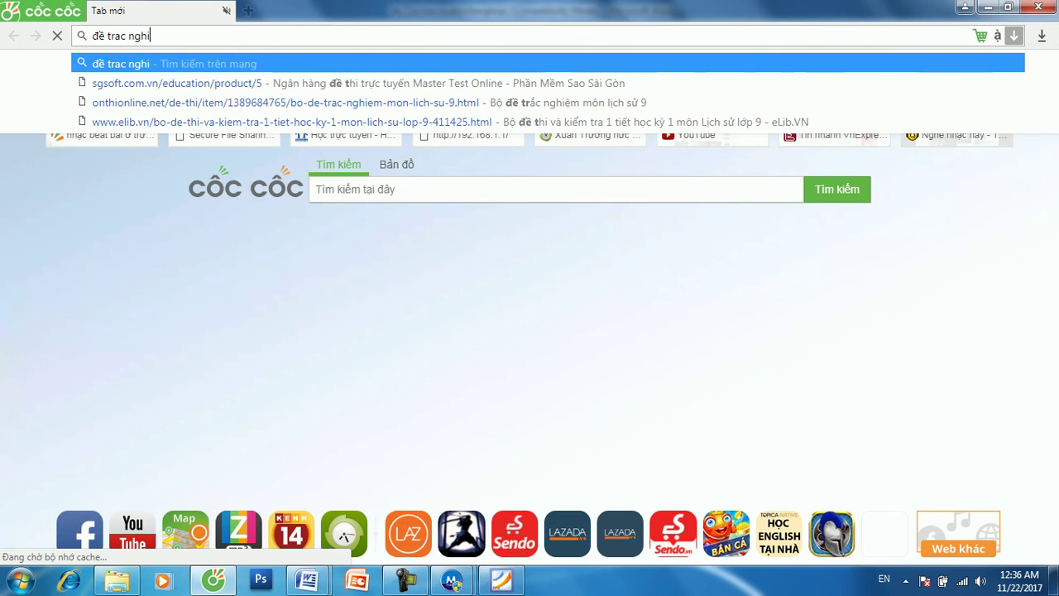
pyautogui.write('em')
pyautogui.press('Return')
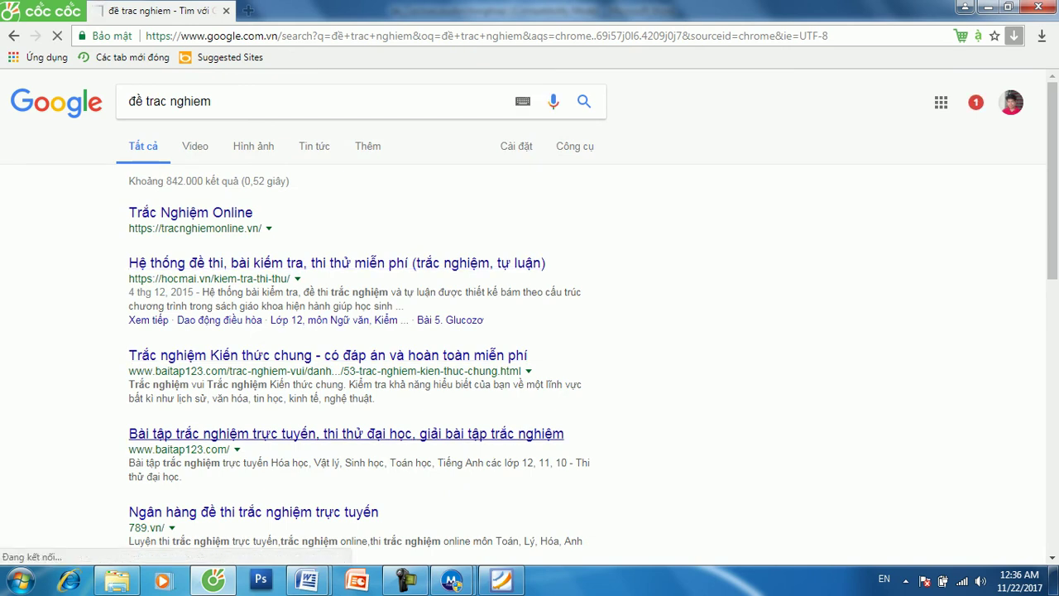
pyautogui.click(331, 262)
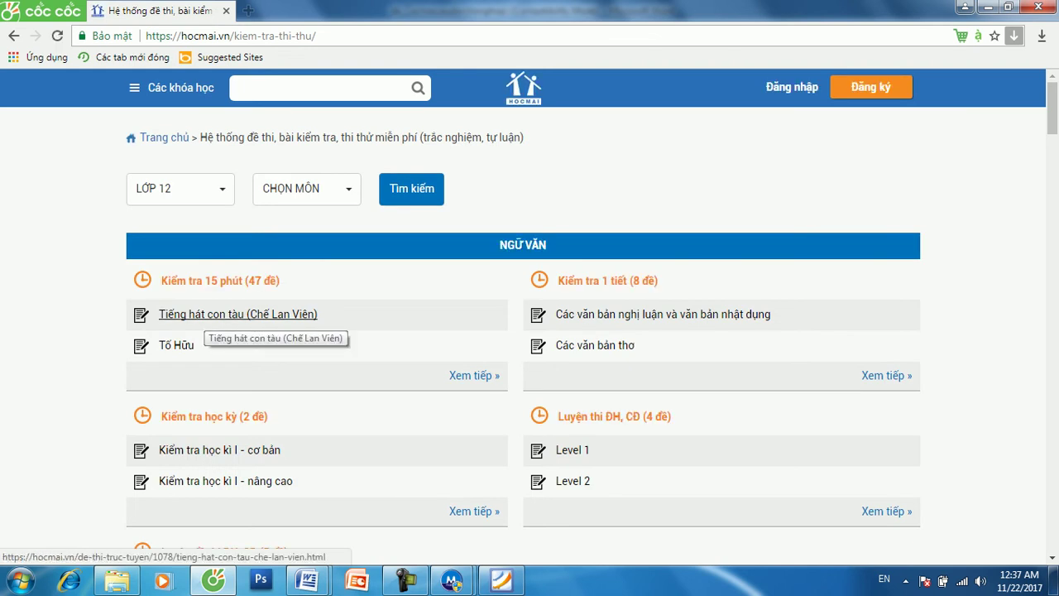
# Search Hocmai for tests filtered to LỚP 6 and HÓA HỌC.
pyautogui.click(180, 189)
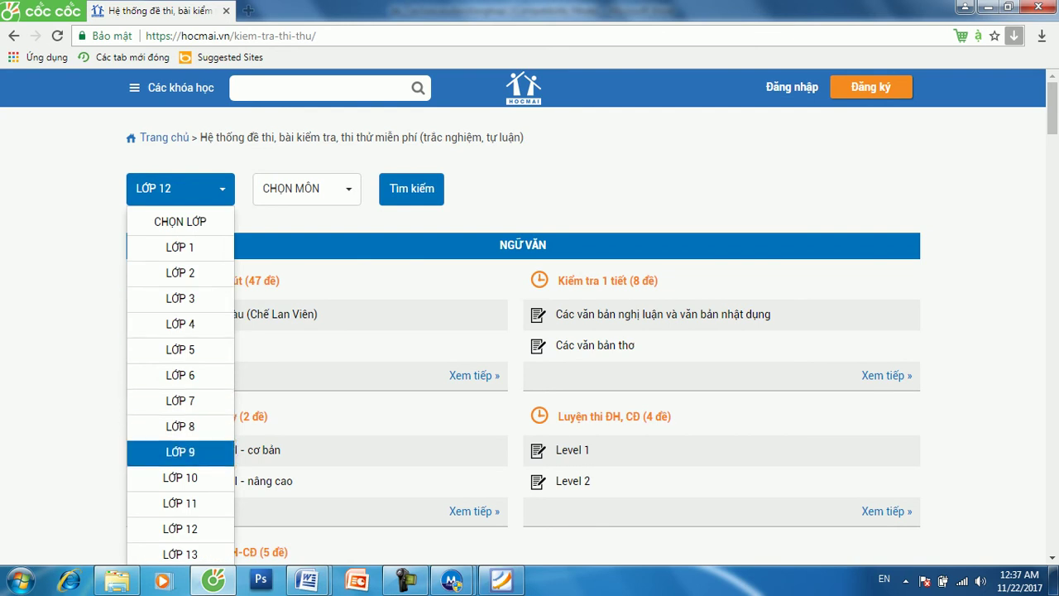
pyautogui.click(180, 374)
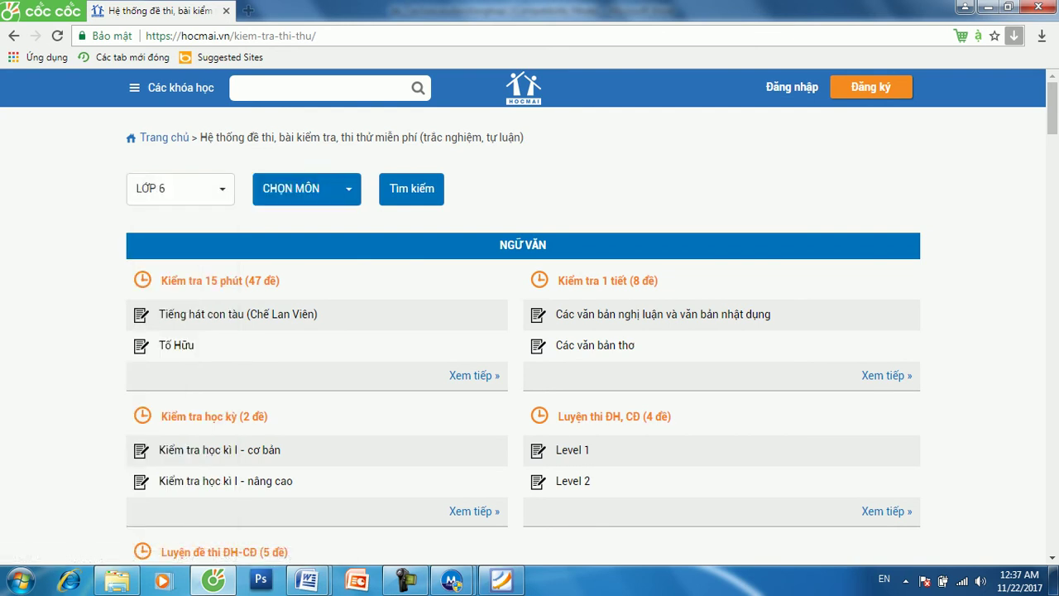
pyautogui.click(307, 272)
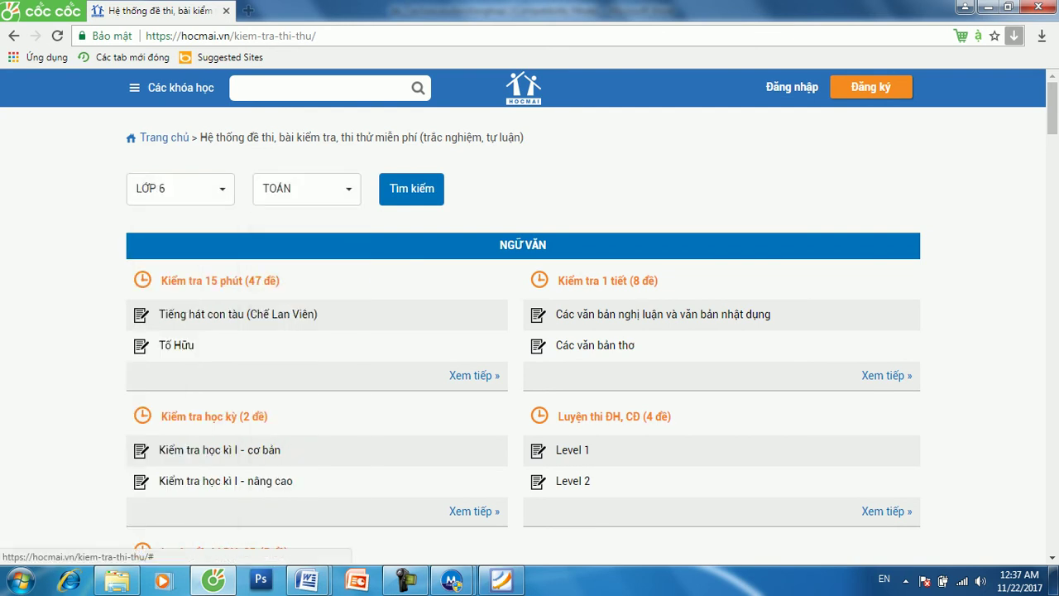
pyautogui.click(307, 189)
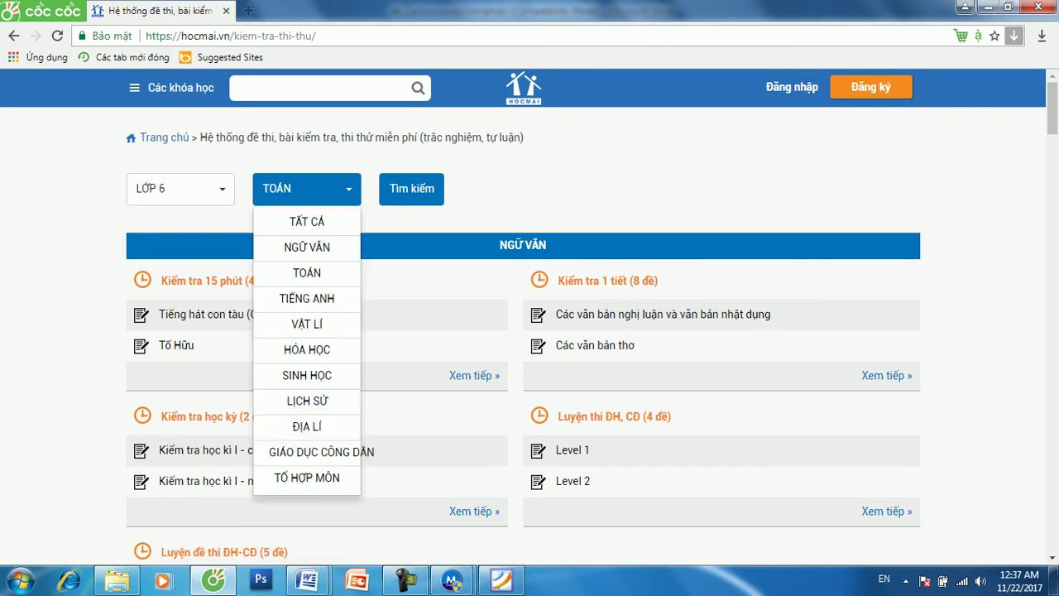
pyautogui.click(307, 349)
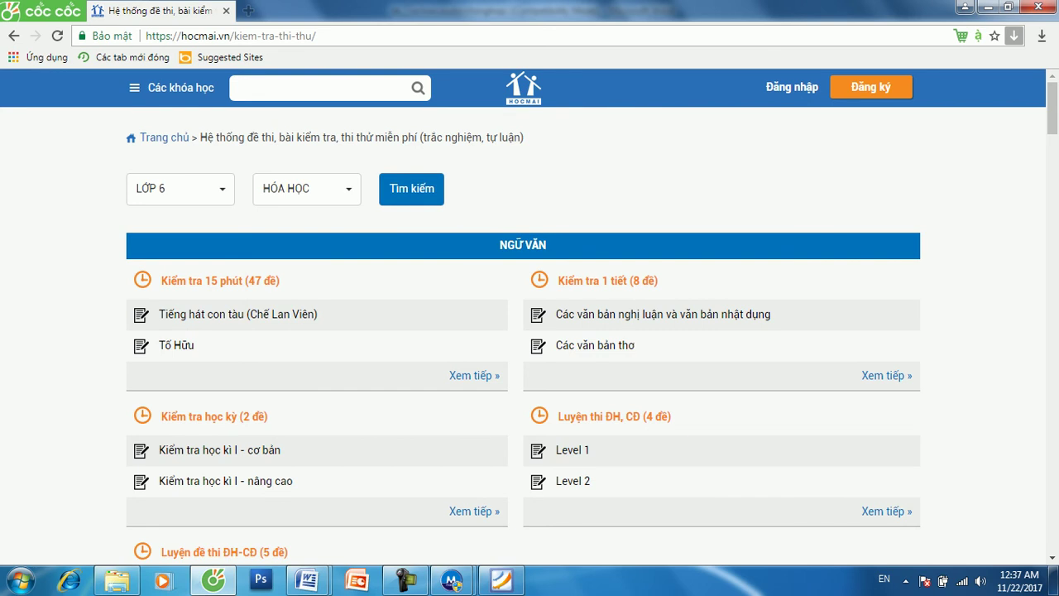
pyautogui.click(411, 188)
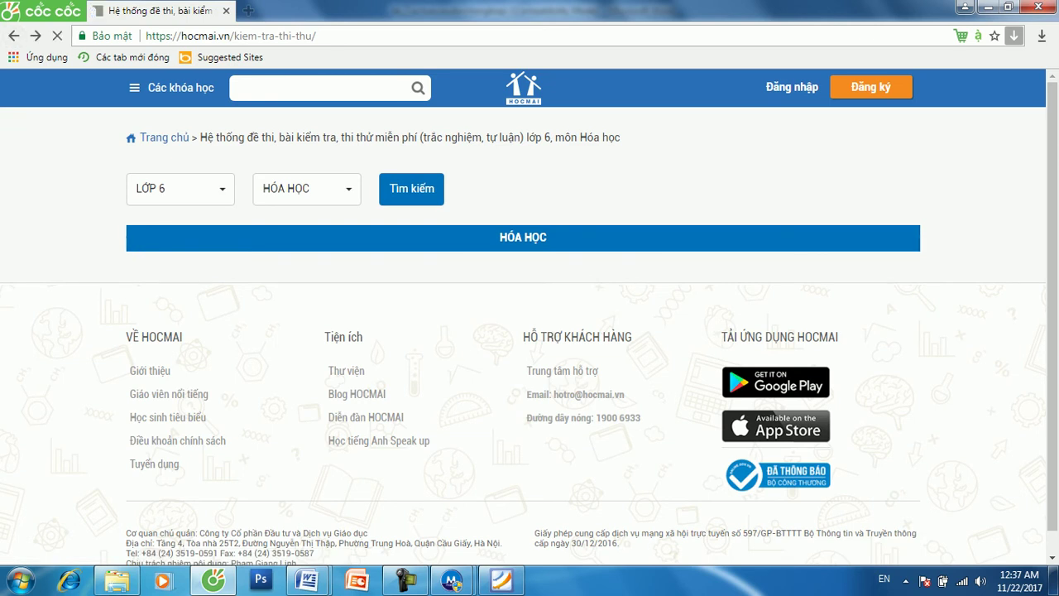
# Search Google for 'violet' from the address bar.
pyautogui.hotkey('ctrl', 'l')
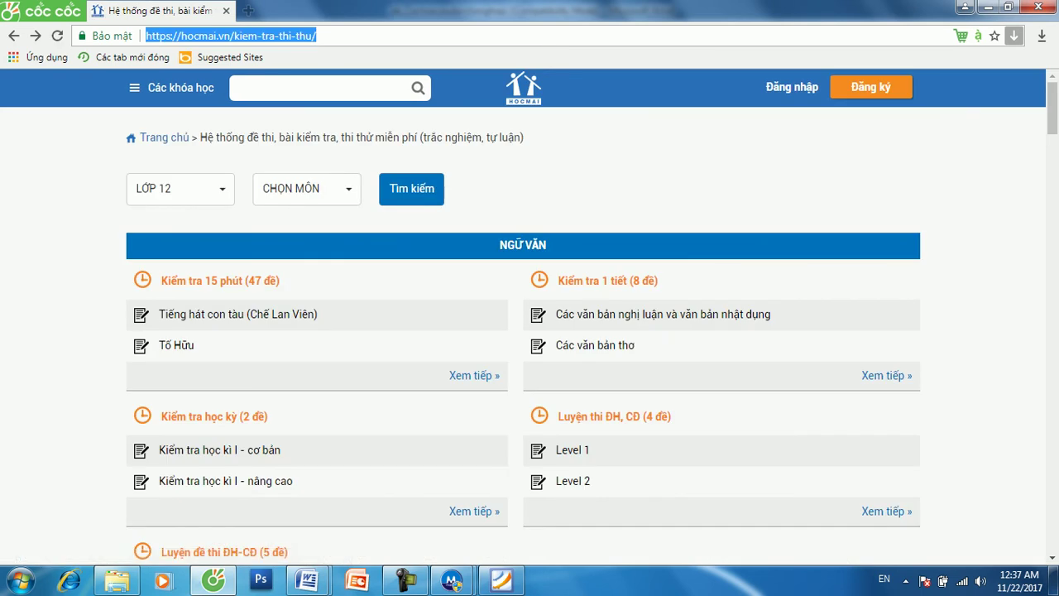
pyautogui.write('vi')
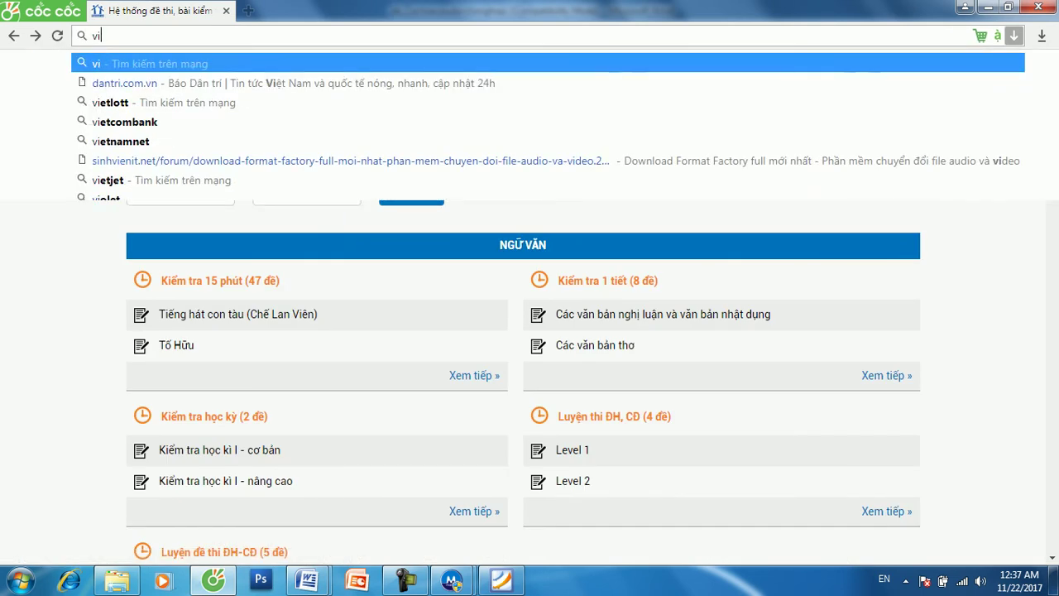
pyautogui.write('olet')
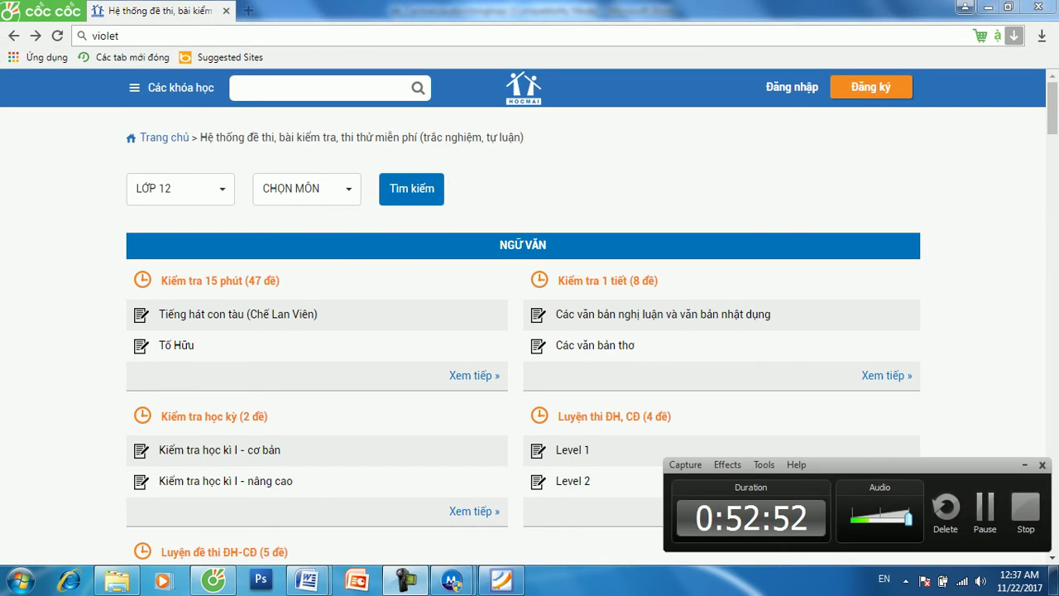
pyautogui.press('Return')
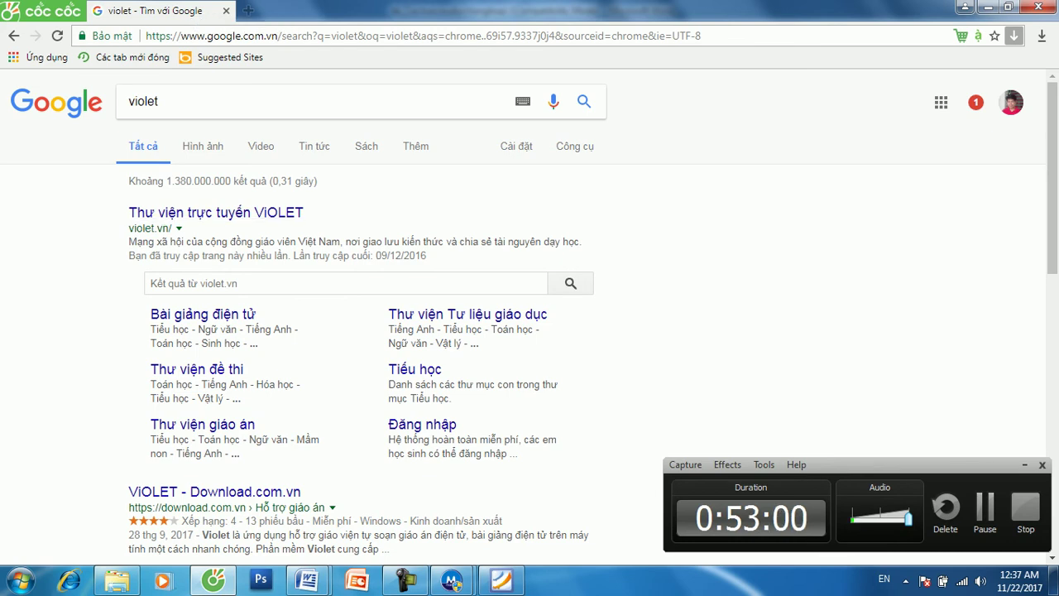
# Open the ViOLET exam library at dethi.violet.vn and scroll down to the Hóa học tests.
pyautogui.click(197, 369)
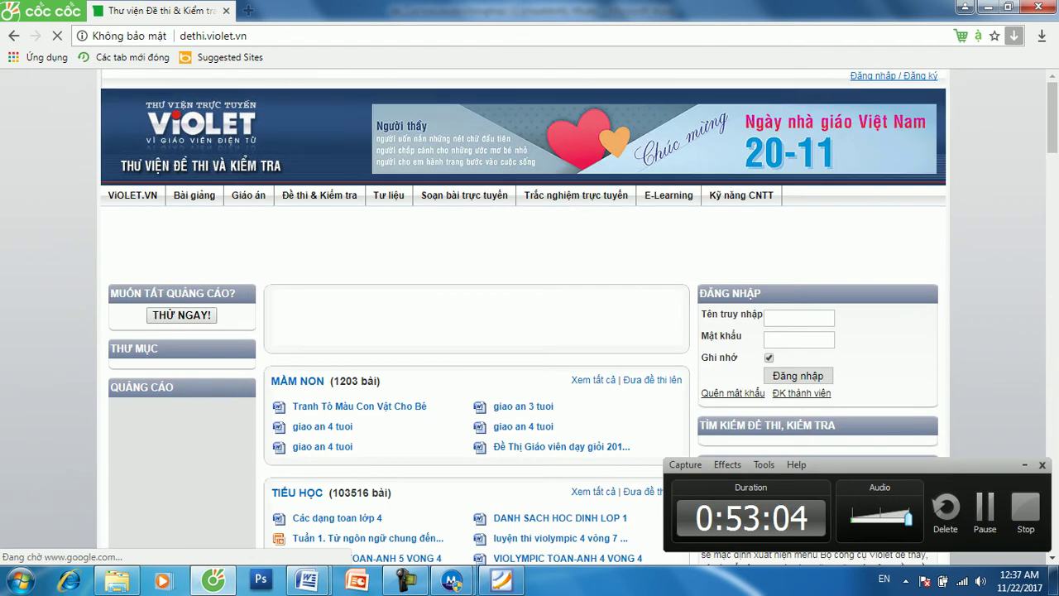
pyautogui.scroll(-4, 476, 331)
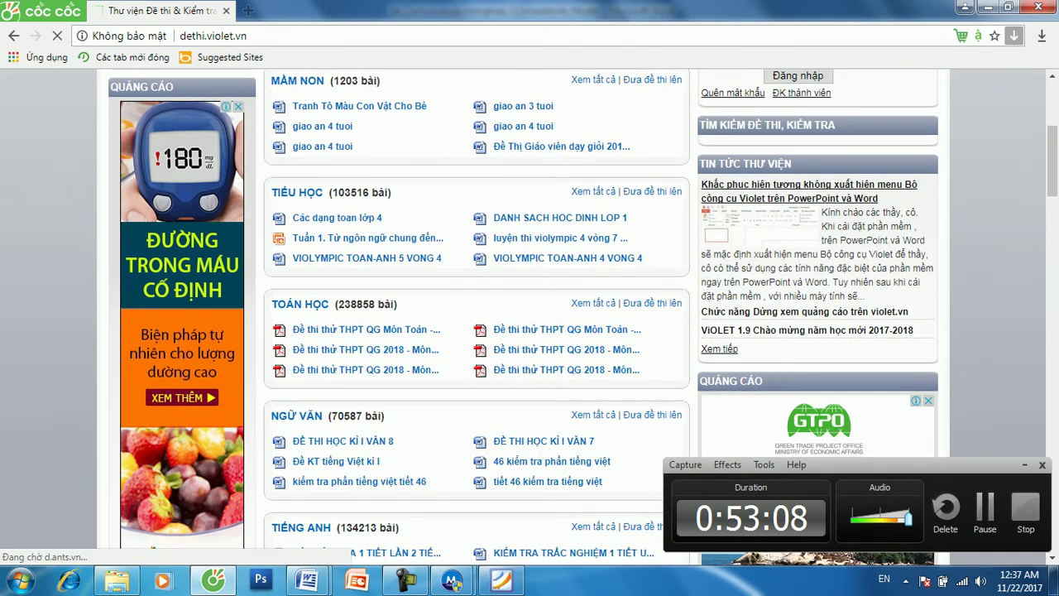
pyautogui.scroll(3, 529, 314)
pyautogui.scroll(-3, 530, 319)
pyautogui.scroll(-1, 529, 319)
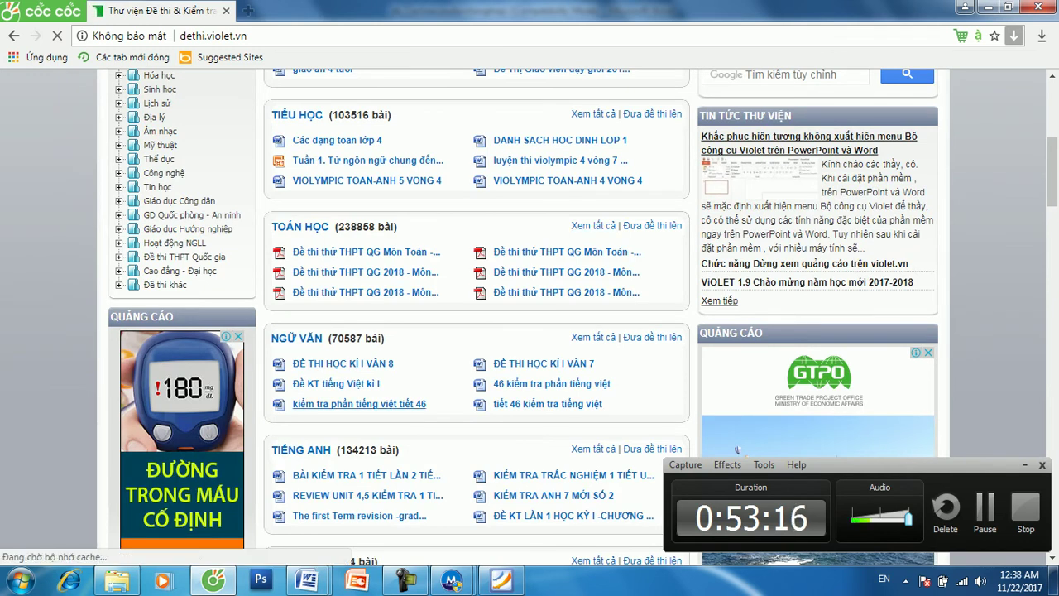
pyautogui.scroll(-1, 477, 318)
pyautogui.scroll(-1, 476, 319)
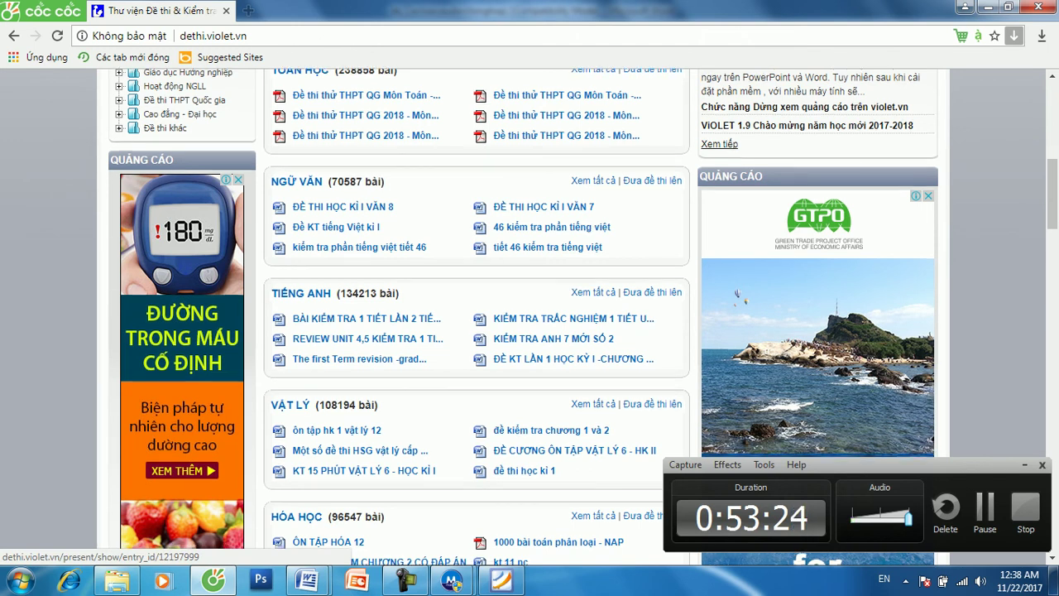
pyautogui.scroll(-2, 476, 319)
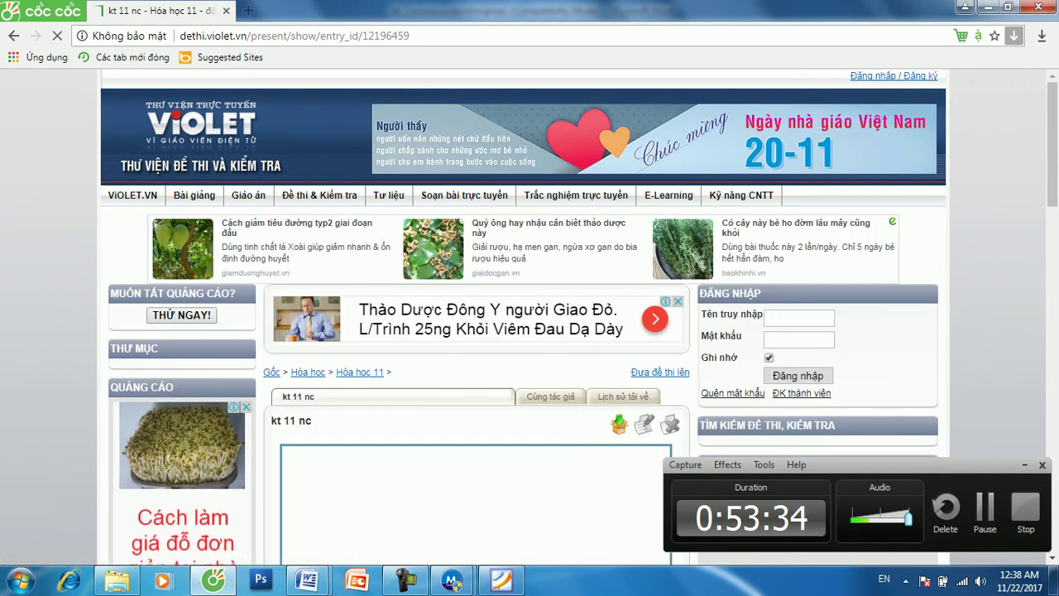
# Scroll through the kt 11 nc test page and request its download.
pyautogui.scroll(-2, 530, 330)
pyautogui.scroll(-3, 548, 342)
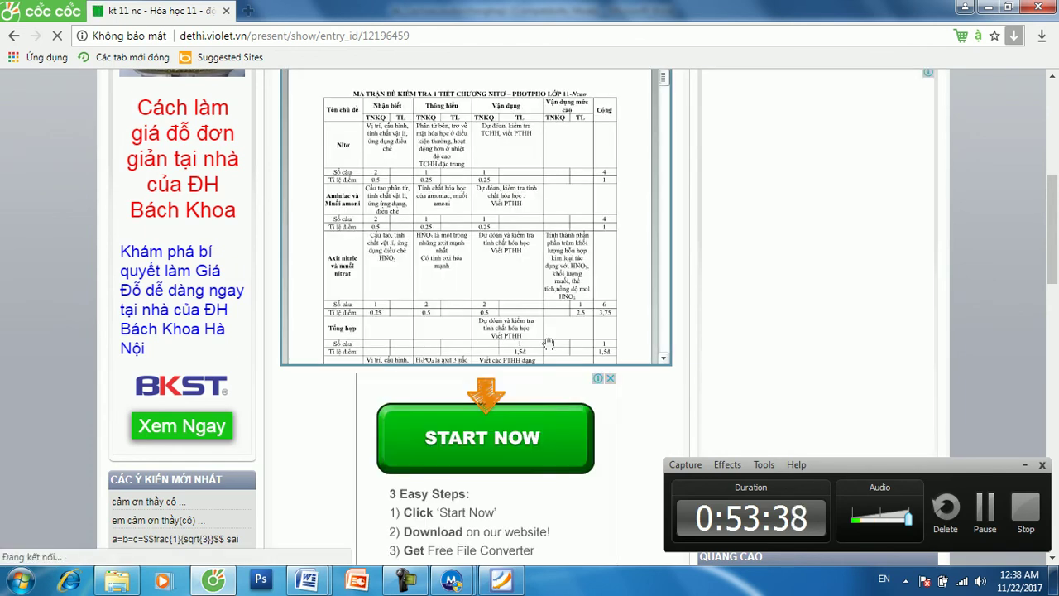
pyautogui.scroll(-10, 548, 342)
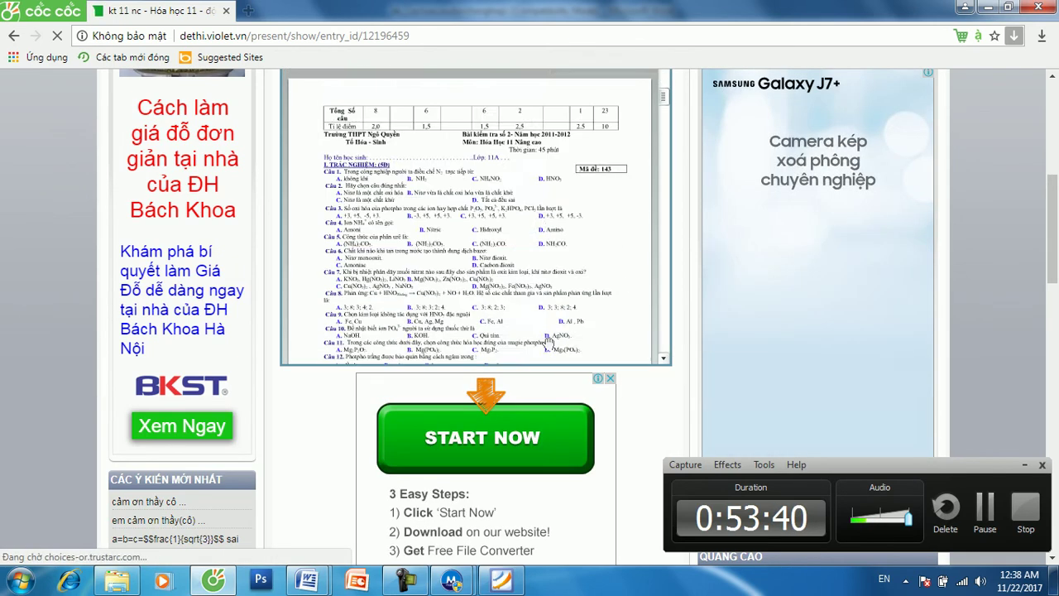
pyautogui.scroll(-3, 548, 343)
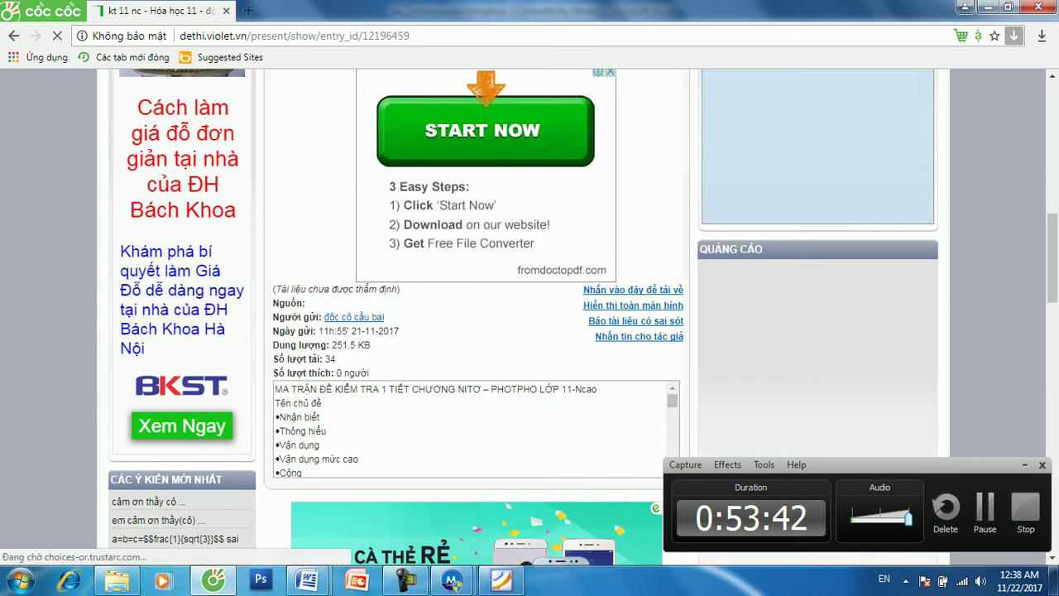
pyautogui.scroll(-3, 548, 343)
pyautogui.scroll(1, 548, 343)
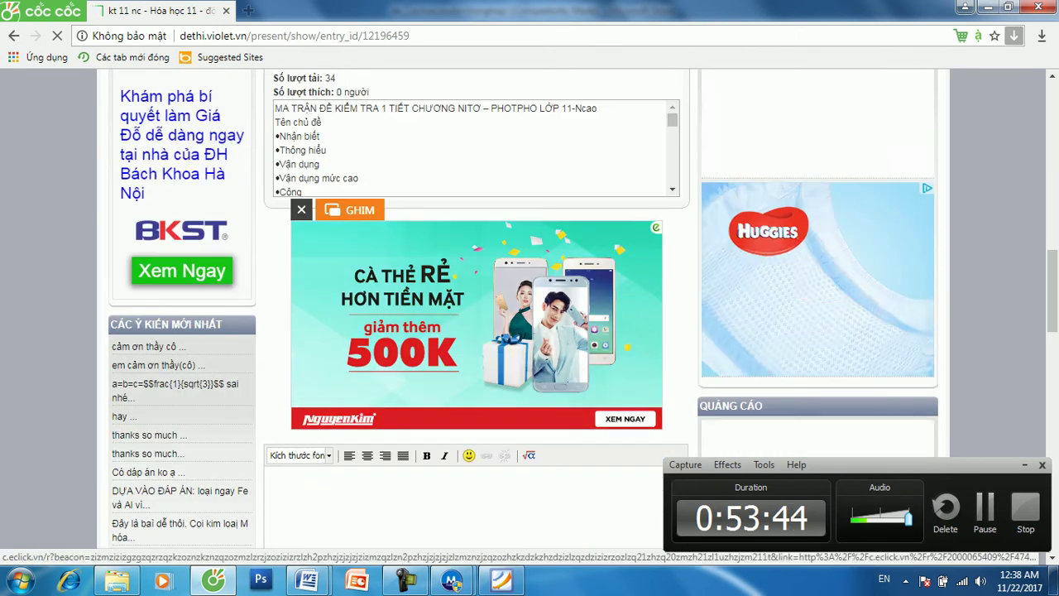
pyautogui.scroll(1, 547, 342)
pyautogui.scroll(1, 548, 342)
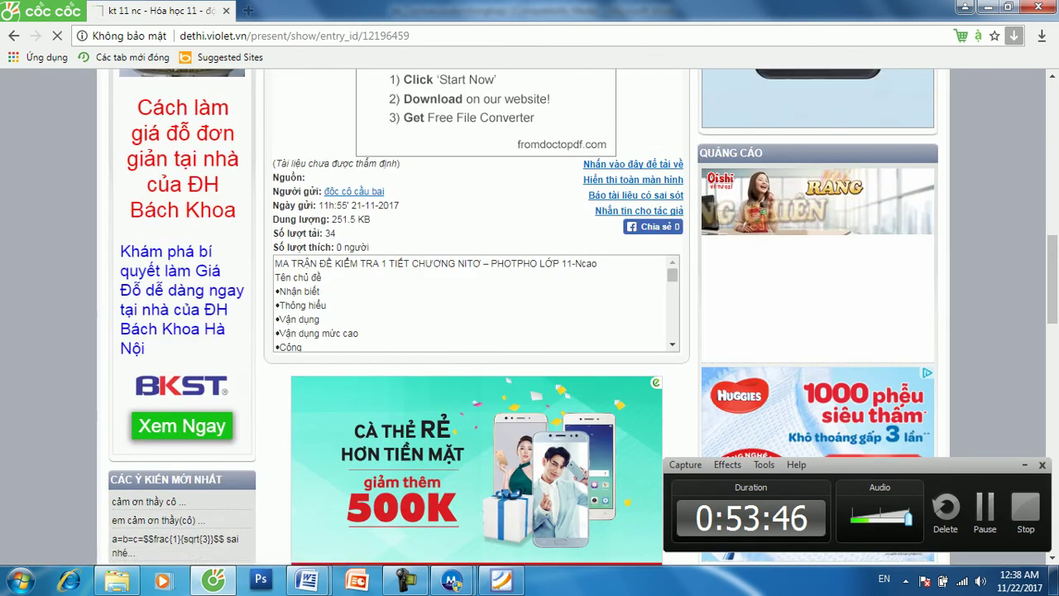
pyautogui.click(811, 284)
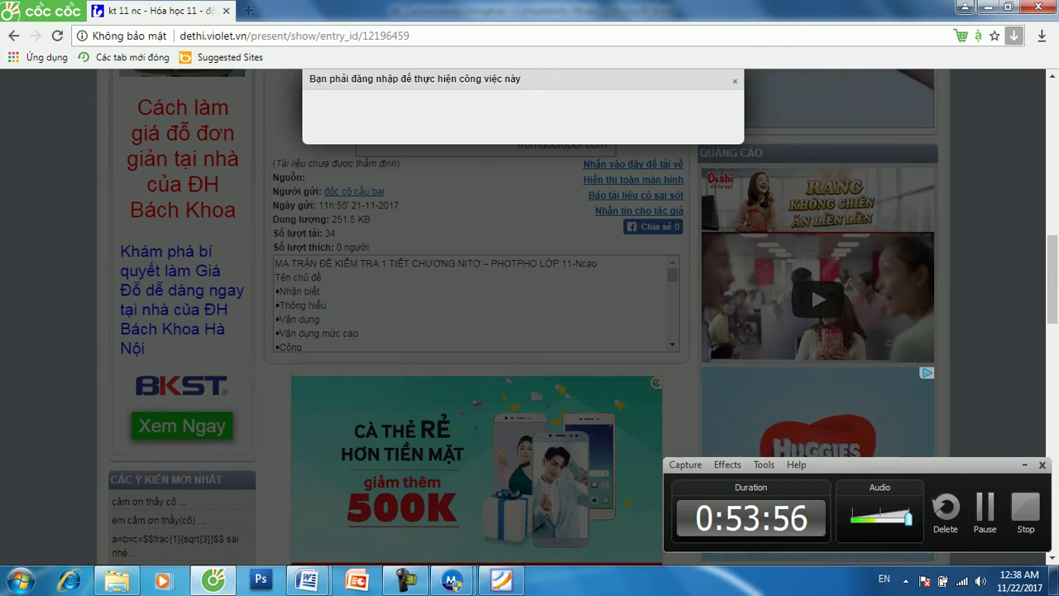
# Dismiss the login-required notice and try downloading the kt 11 nc test again.
pyautogui.scroll(10, 811, 284)
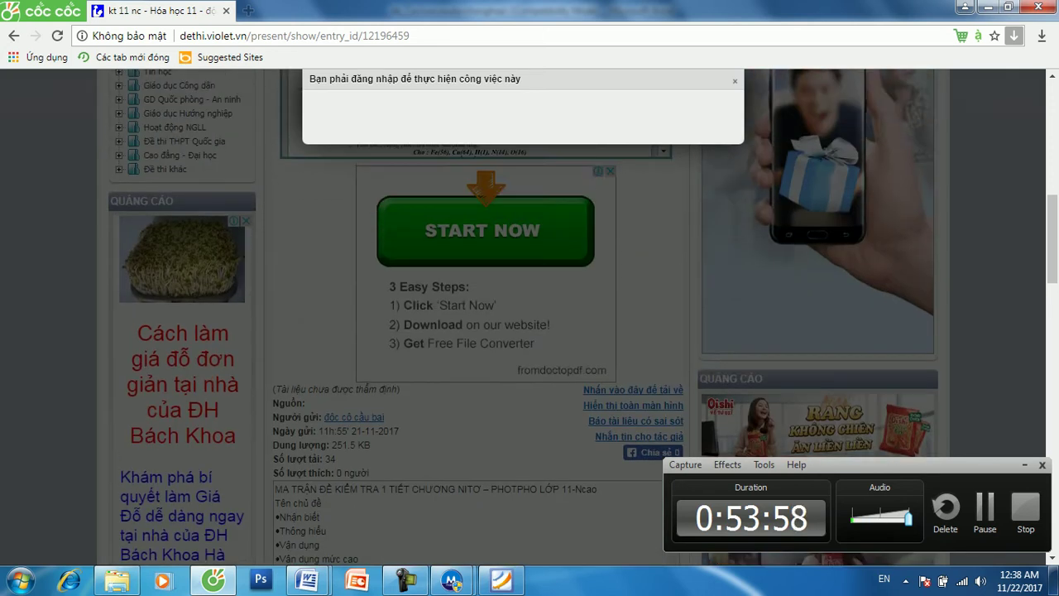
pyautogui.scroll(4, 810, 284)
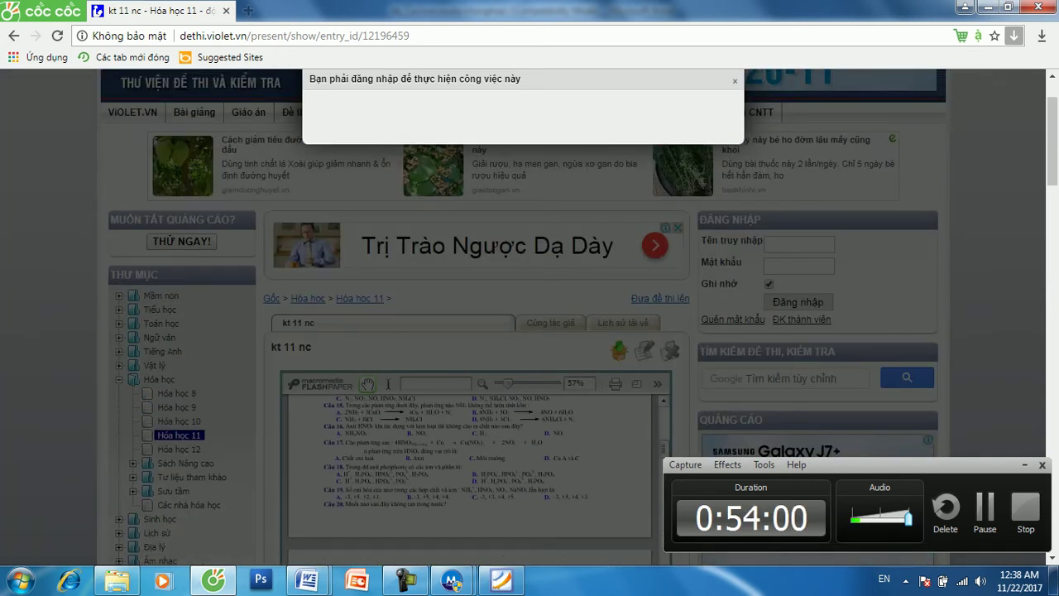
pyautogui.click(733, 80)
pyautogui.scroll(-6, 582, 318)
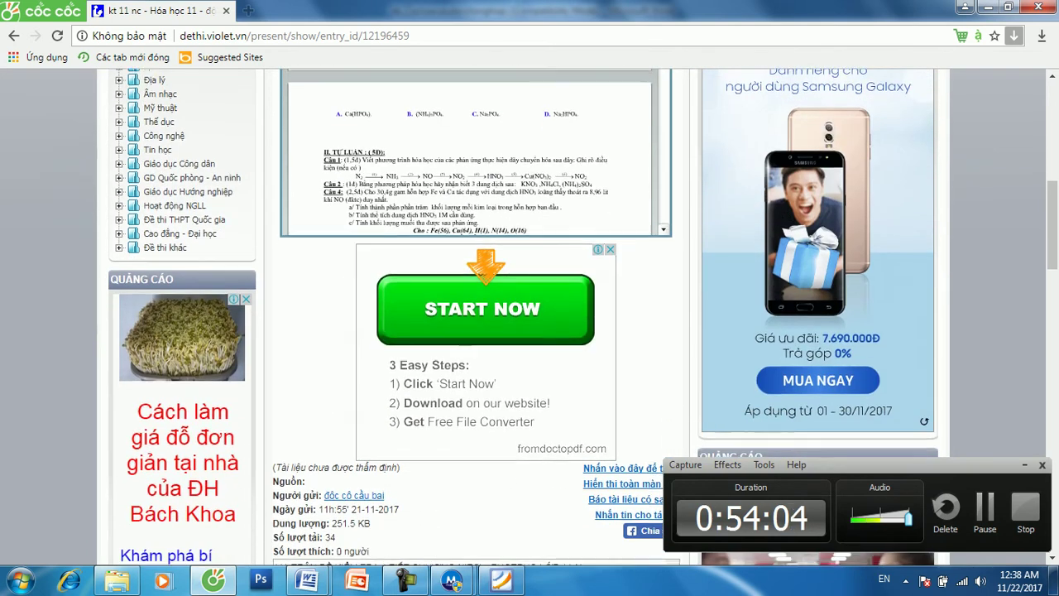
pyautogui.scroll(-2, 530, 314)
pyautogui.click(633, 315)
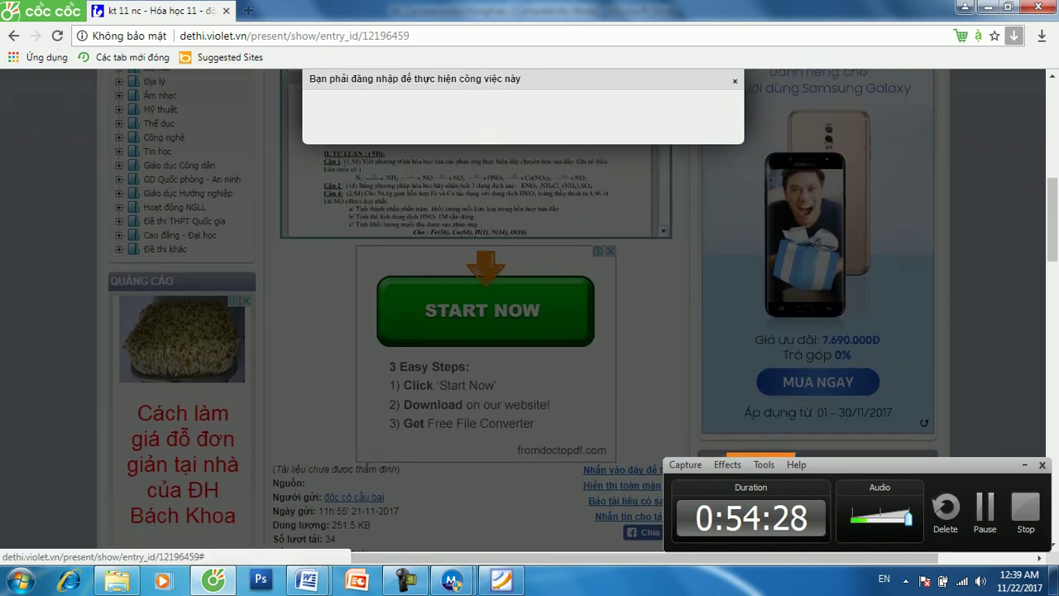
# Close the notice and sign in to Violet with the saved username and the account password.
pyautogui.click(734, 81)
pyautogui.click(799, 321)
pyautogui.write('than')
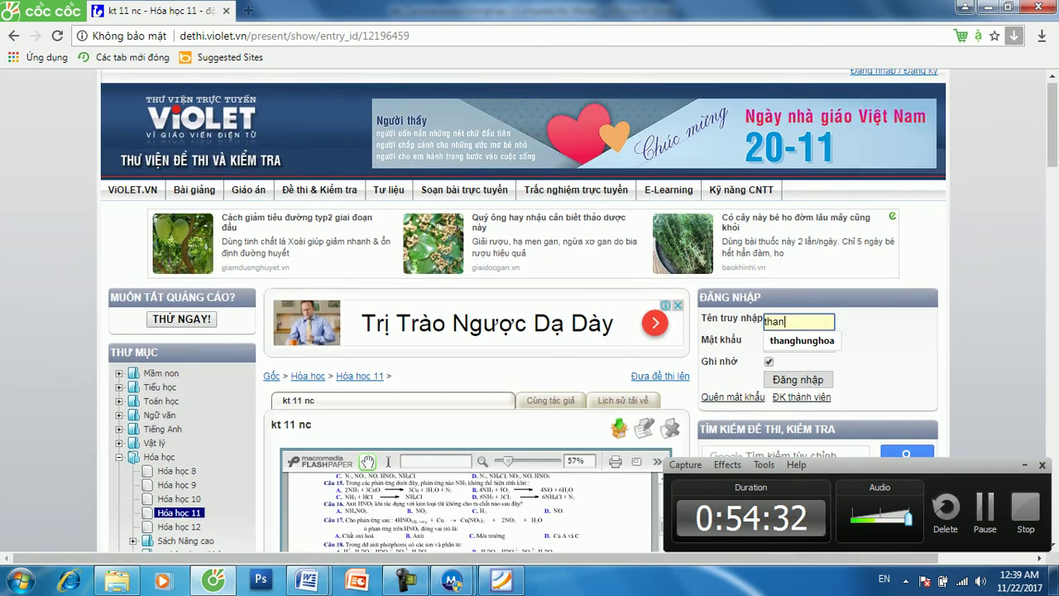
pyautogui.write('g')
pyautogui.press('Down')
pyautogui.press('Return')
pyautogui.click(799, 343)
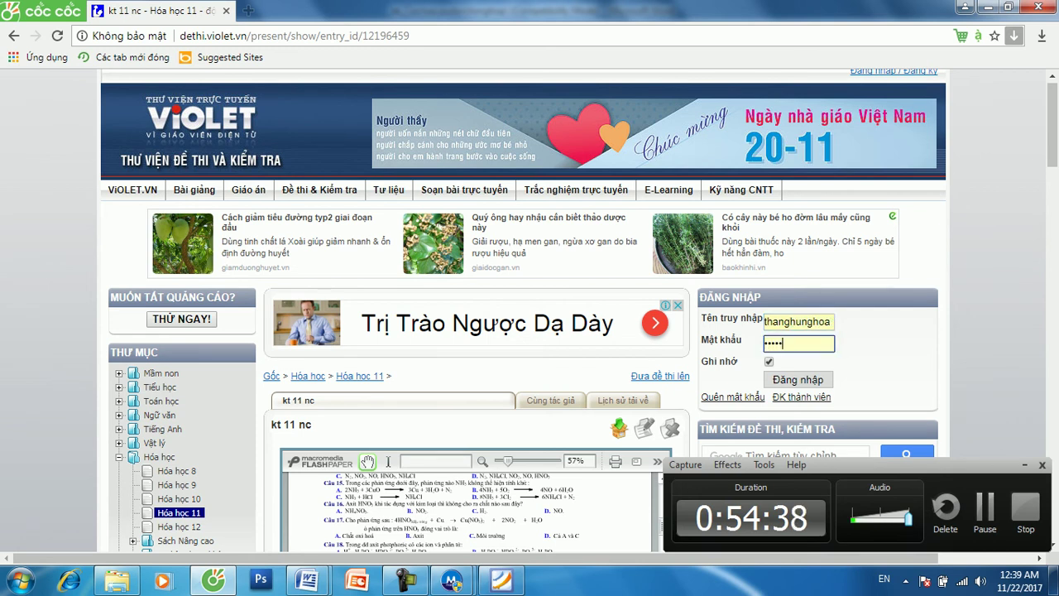
pyautogui.press('Return')
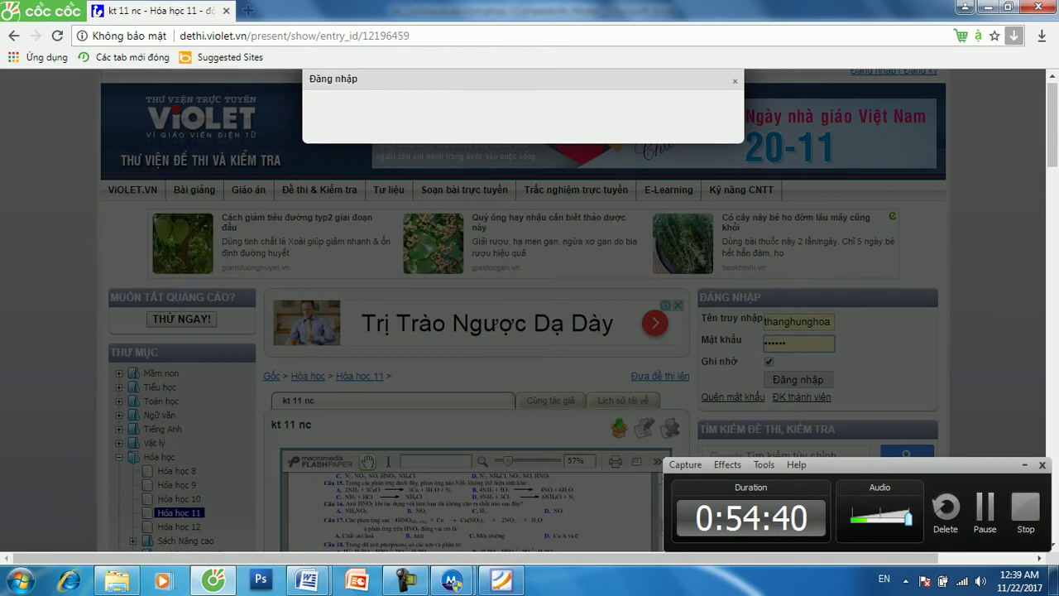
pyautogui.scroll(-5, 571, 303)
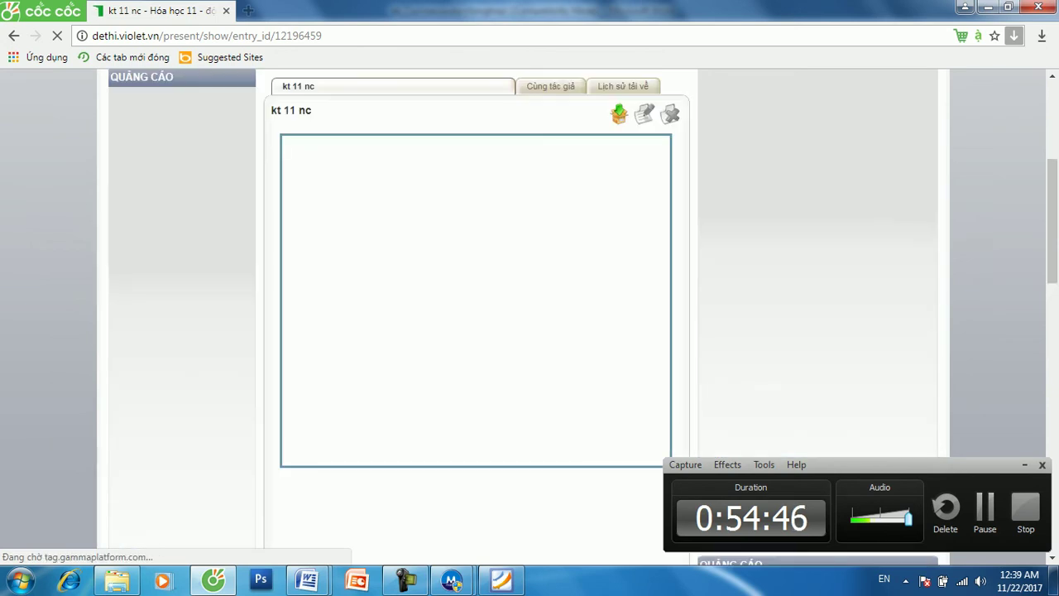
pyautogui.scroll(-6, 530, 315)
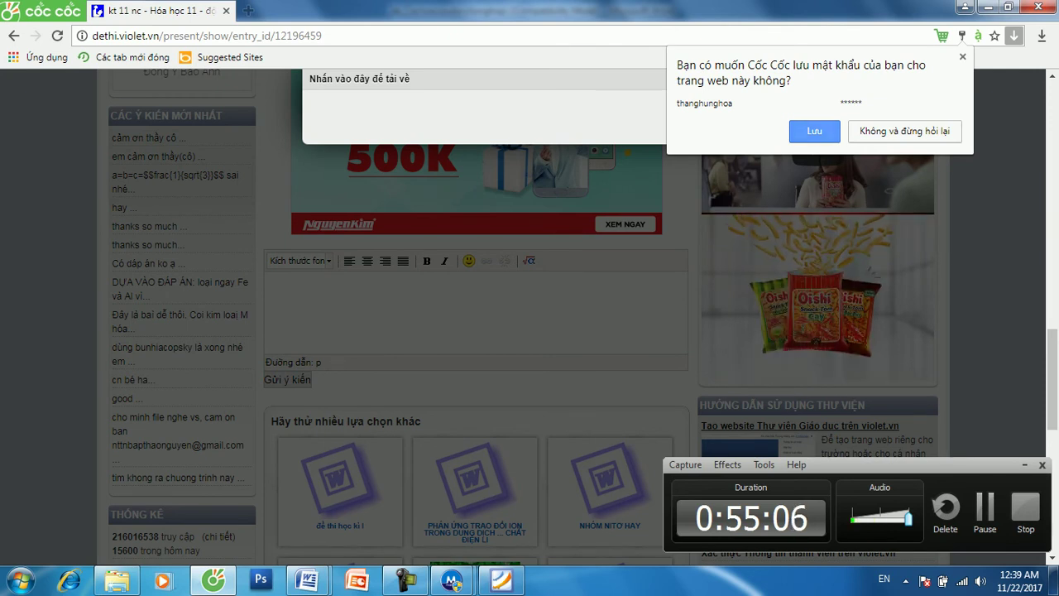
# Accept Cốc Cốc's offer to save the Violet login password.
pyautogui.click(811, 132)
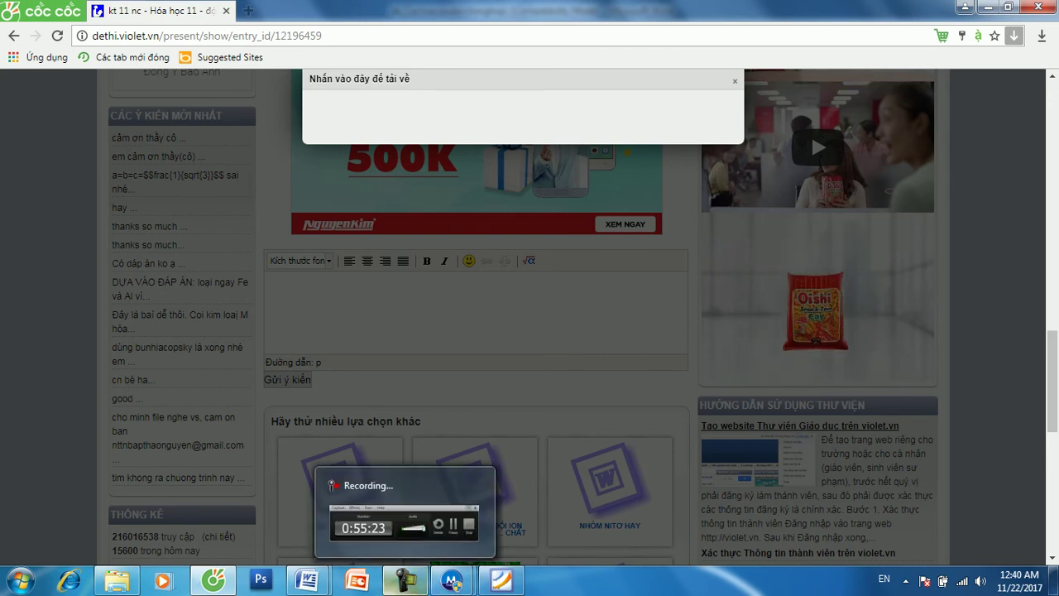
pyautogui.moveTo(451, 581)
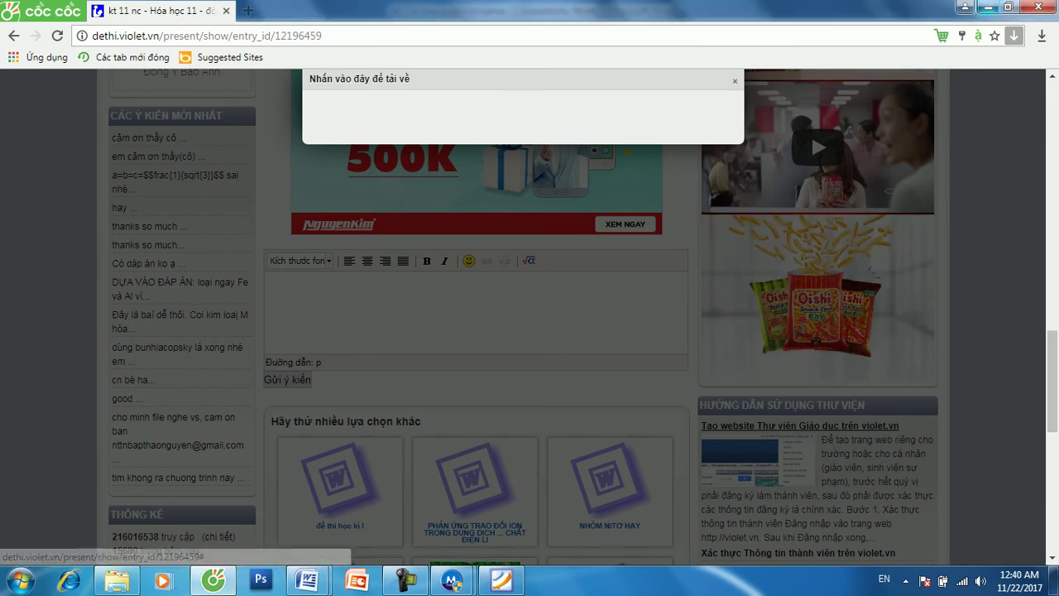
# In the quiz document, set up a wildcard Replace of 'Câu[1-50]' with '<NB>'.
pyautogui.moveTo(307, 580)
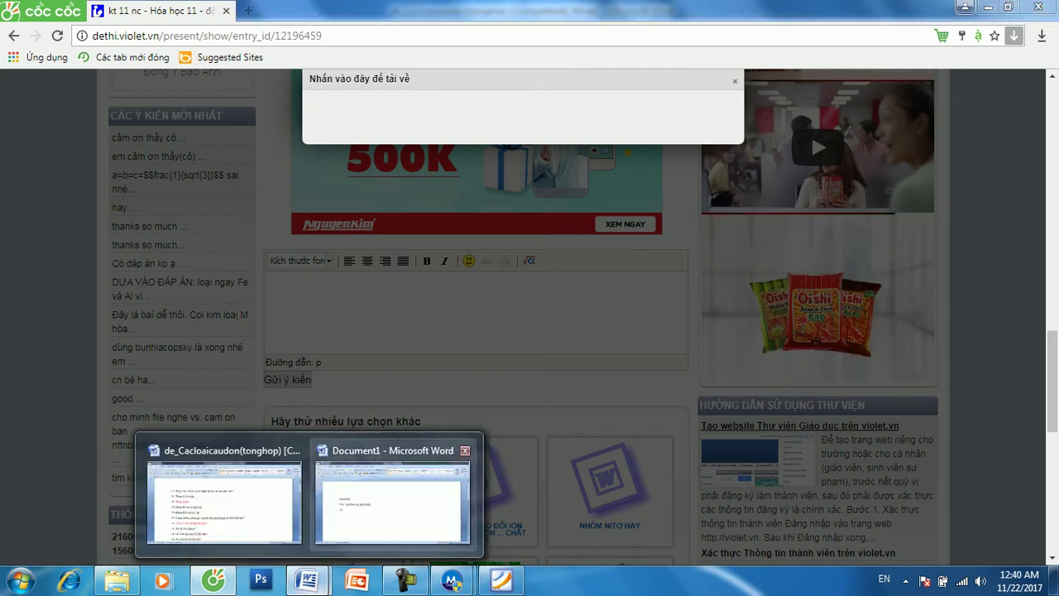
pyautogui.click(223, 501)
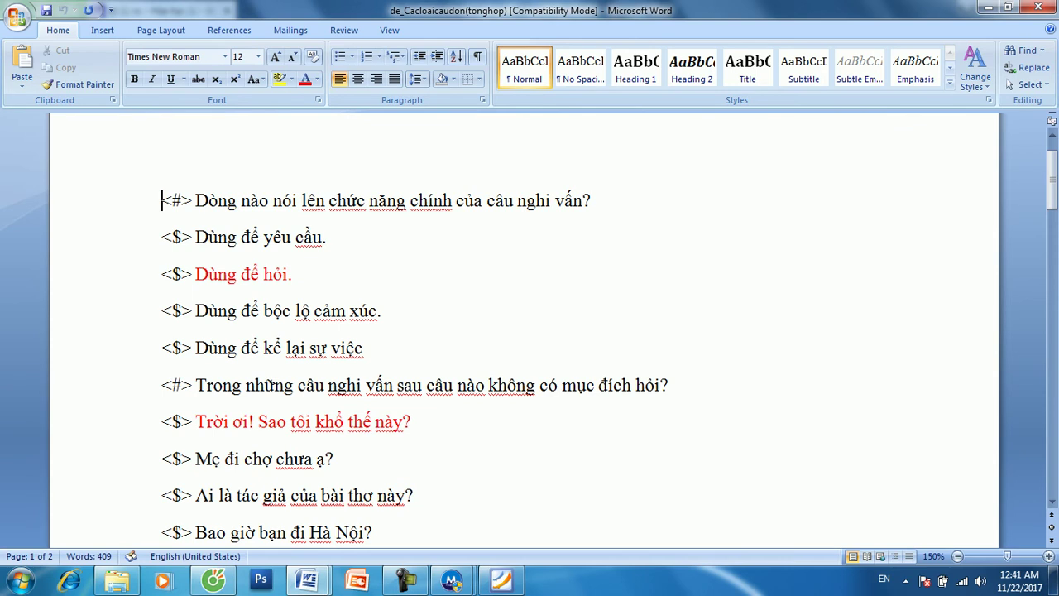
pyautogui.hotkey('ctrl', 'g')
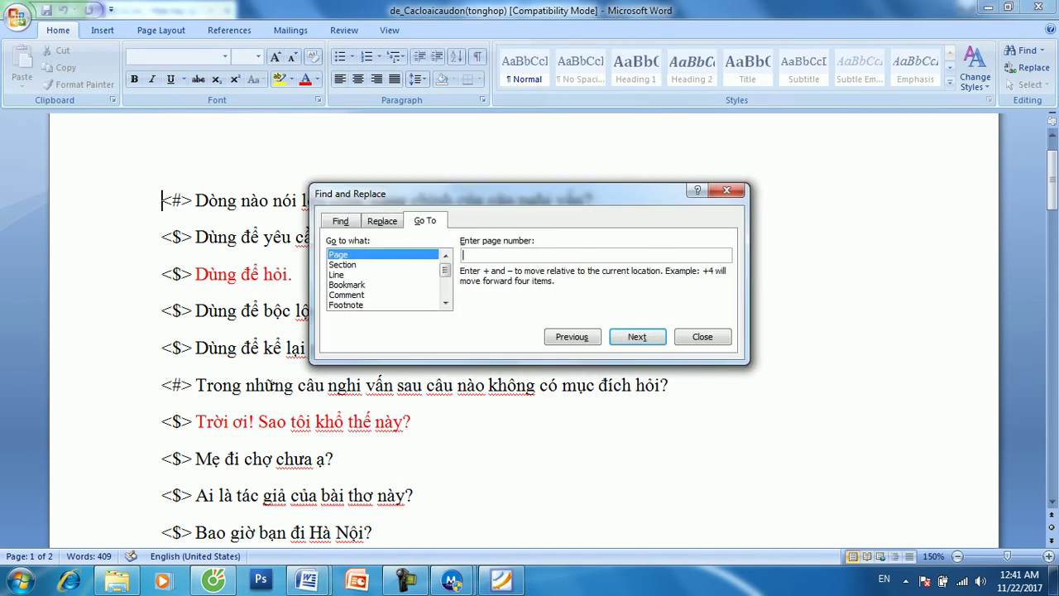
pyautogui.hotkey('ctrl', 'h')
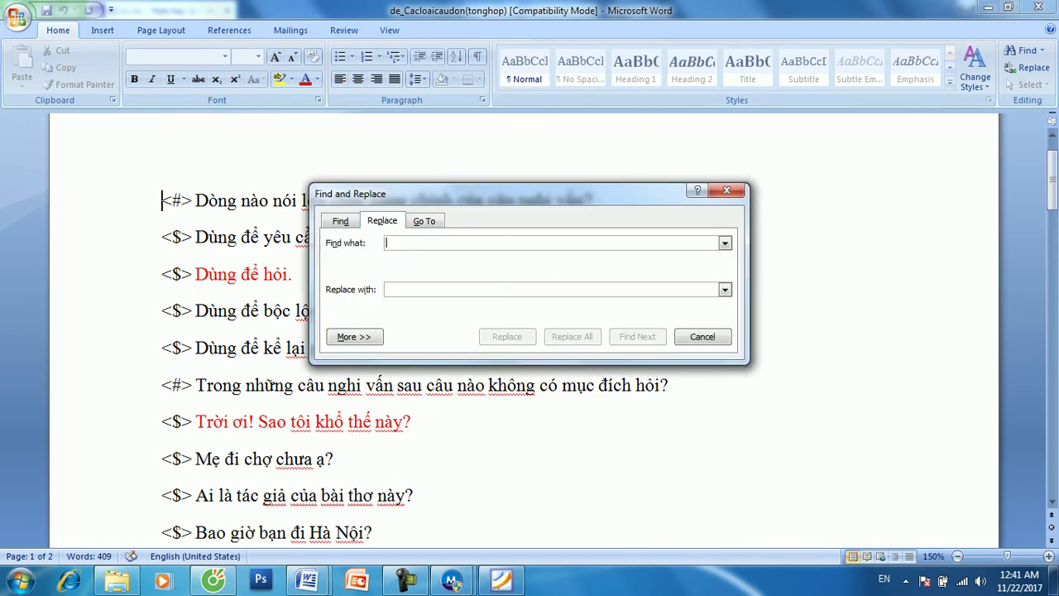
pyautogui.hotkey('alt', 'm')
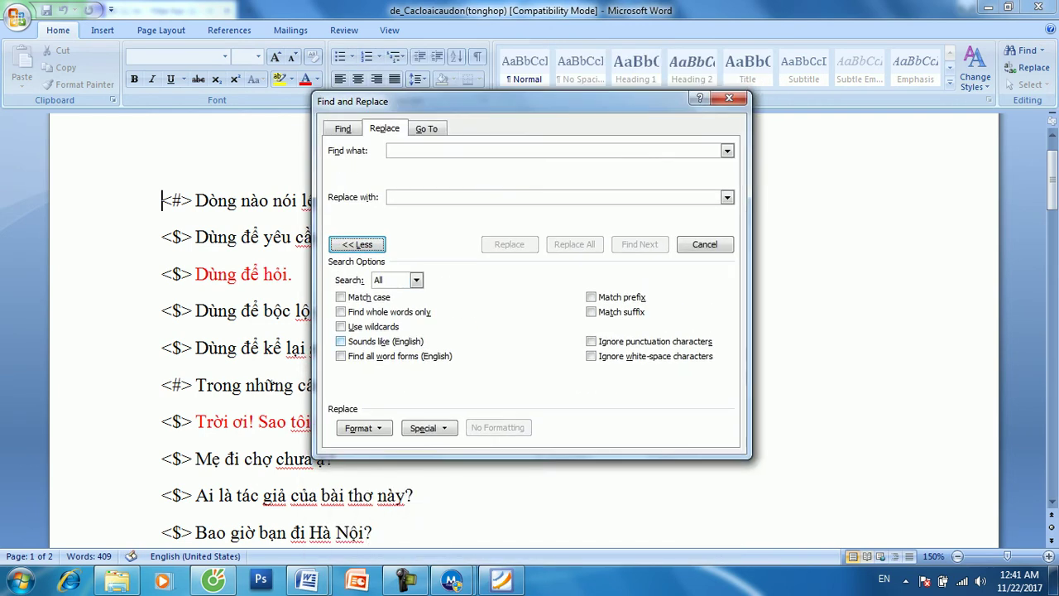
pyautogui.hotkey('alt', 'u')
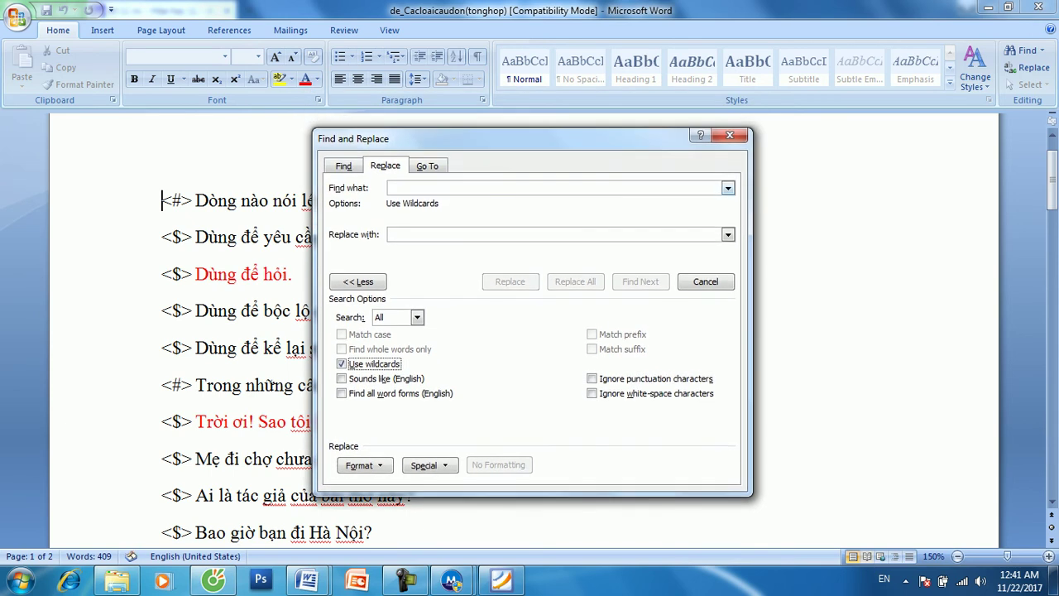
pyautogui.hotkey('alt', 'n')
pyautogui.write('Câu')
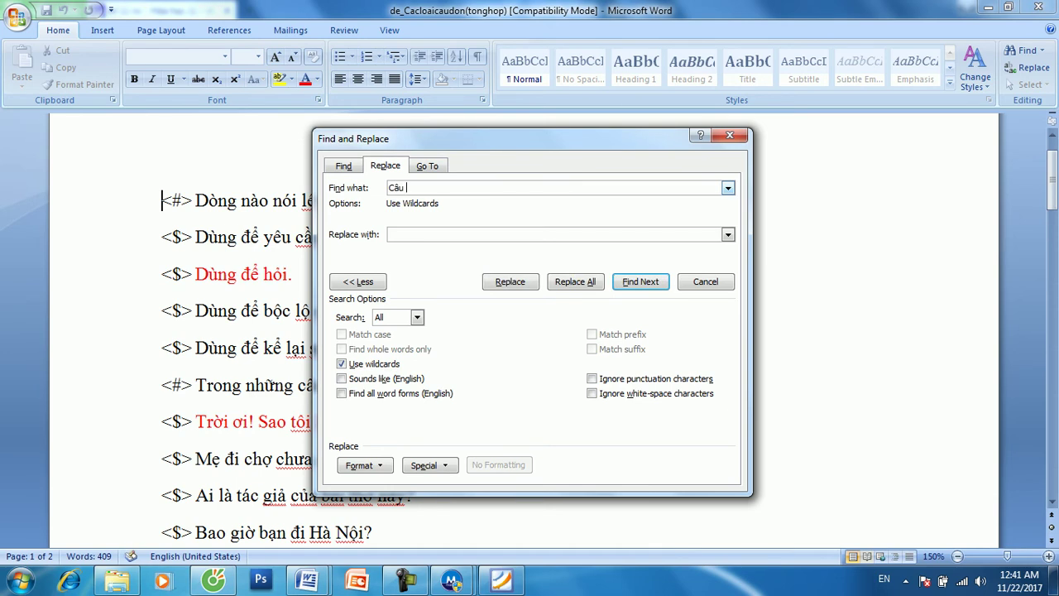
pyautogui.write(' ([')
pyautogui.press('BackSpace')
pyautogui.write('[1-')
pyautogui.write('50]')
pyautogui.write('<N')
pyautogui.write('B')
pyautogui.write('>')
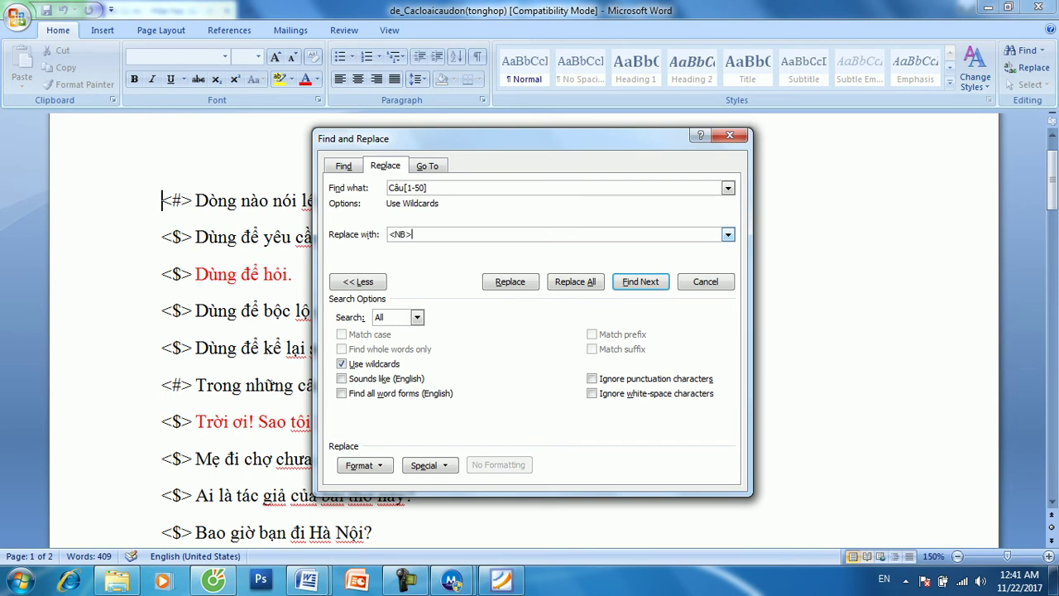
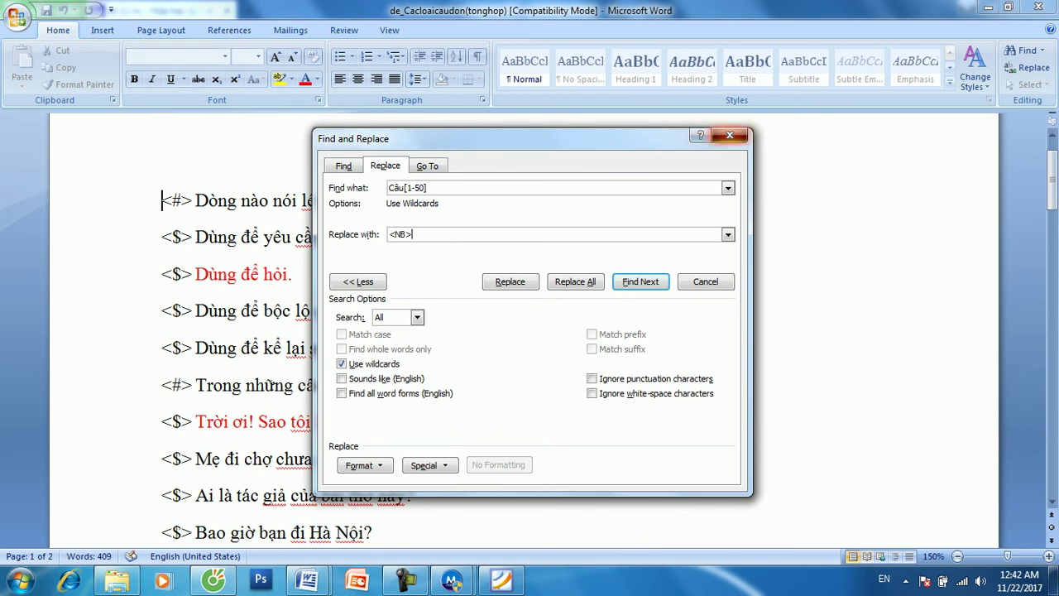
# Close the Find and Replace dialog and discard the untitled Document1 without saving.
pyautogui.click(730, 135)
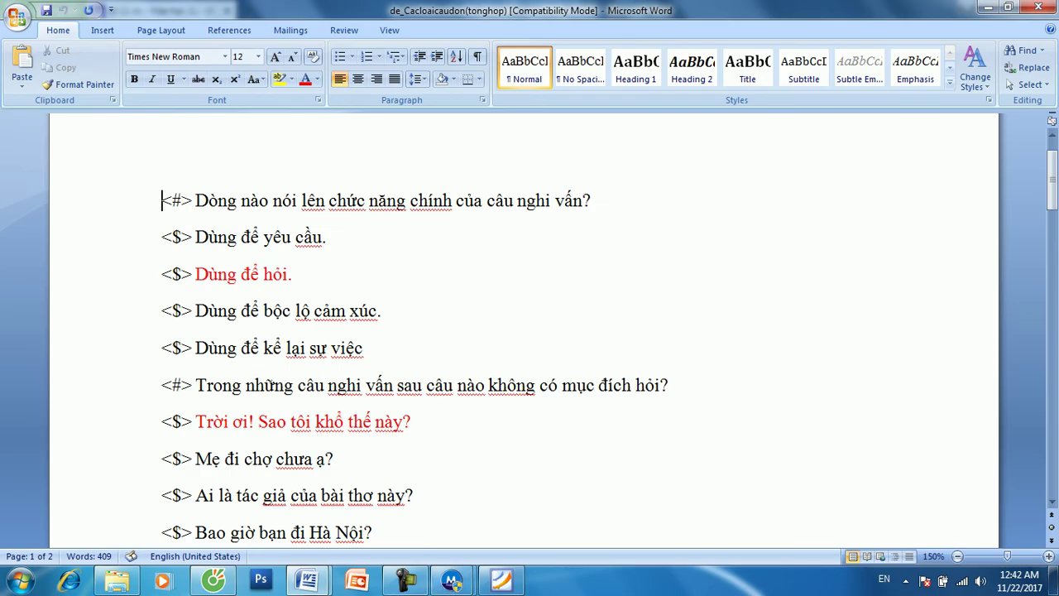
pyautogui.hotkey('alt', 'Tab')
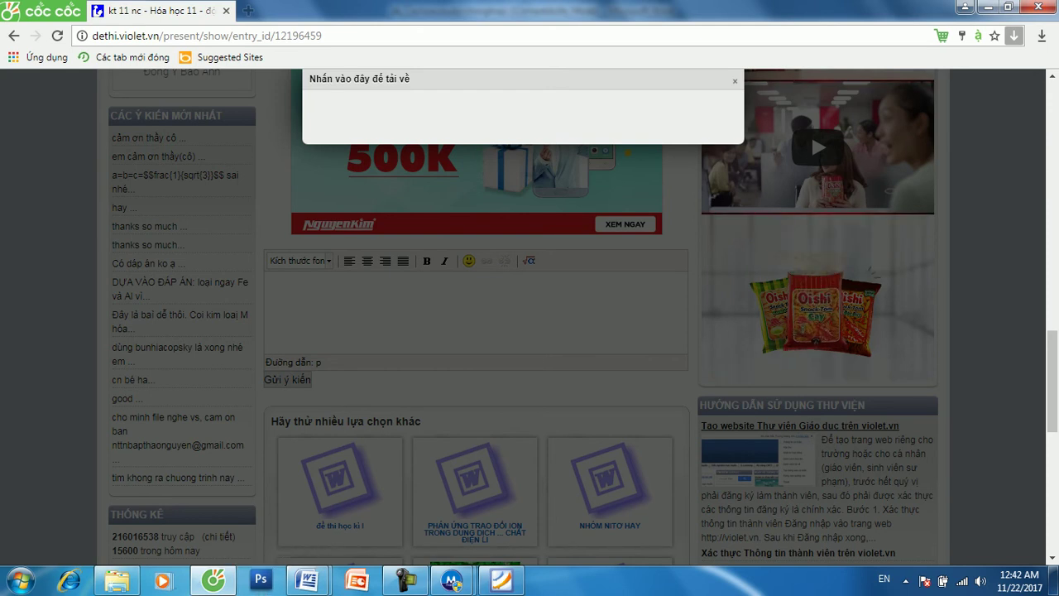
pyautogui.moveTo(450, 581)
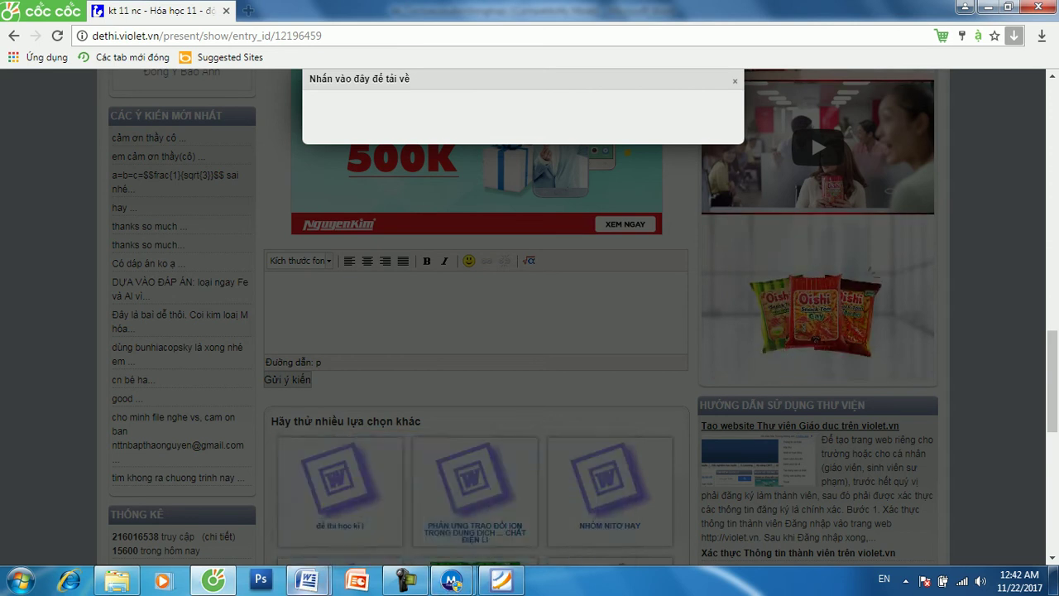
pyautogui.moveTo(308, 581)
pyautogui.moveTo(393, 501)
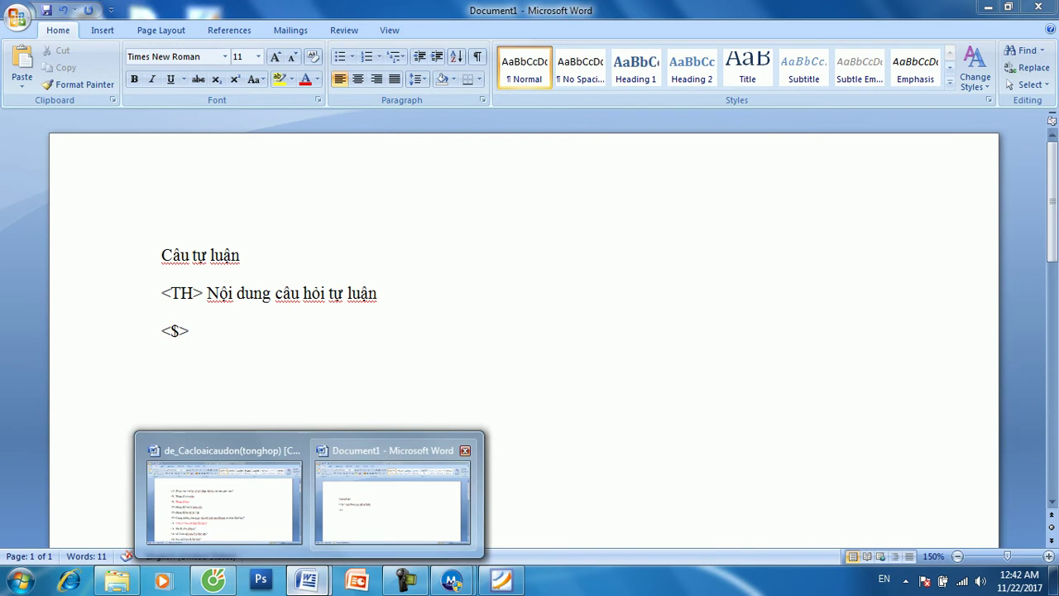
pyautogui.click(465, 450)
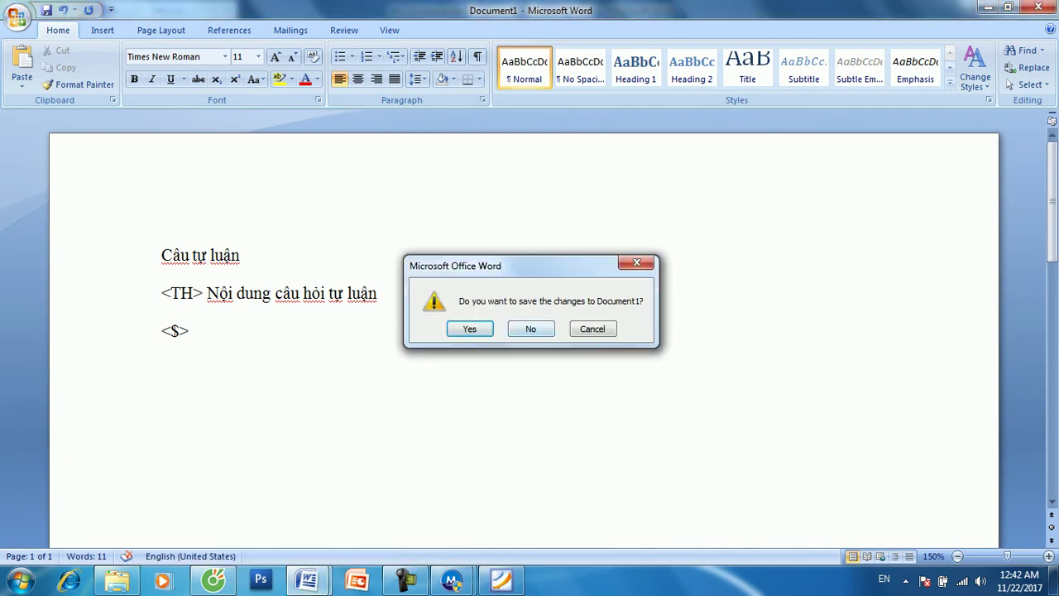
pyautogui.press('n')
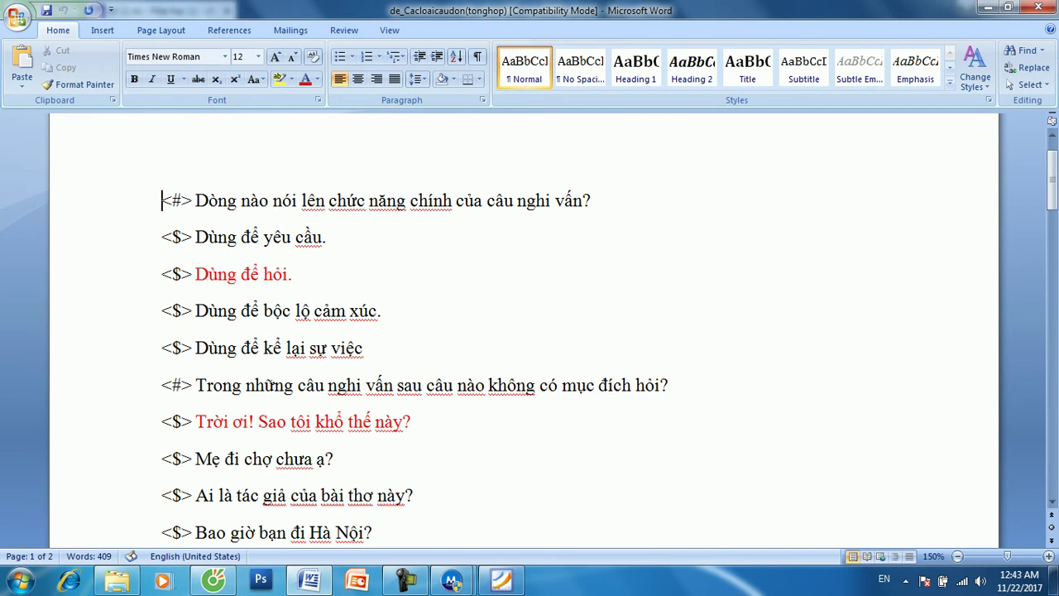
# Select the red answer 'Dùng để hỏi', add a space in line 2's tag to make <$ >, and close de_Cacloaicaudon.
pyautogui.click(241, 274)
pyautogui.moveTo(287, 274); pyautogui.dragTo(195, 274)
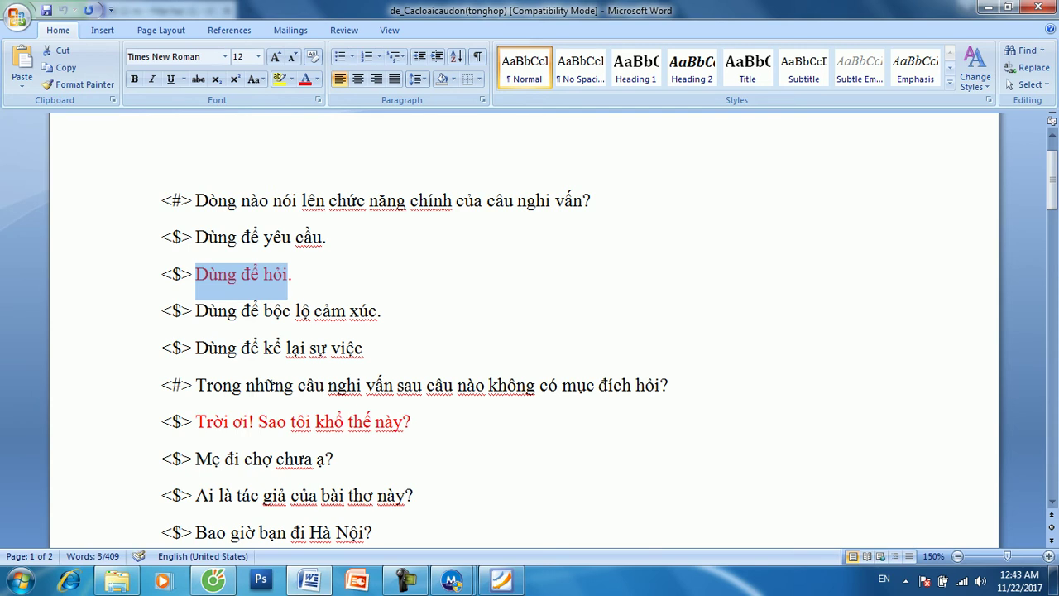
pyautogui.click(181, 237)
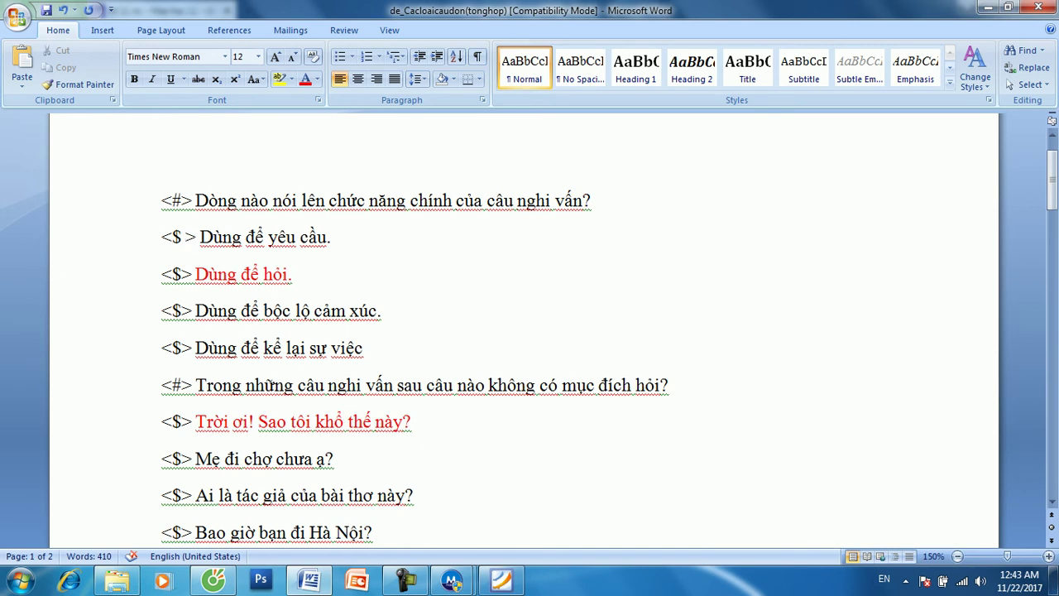
pyautogui.click(332, 237)
pyautogui.click(1038, 7)
# Confirm the save prompt, then open De Hoa hoc THPT Trac nghiem from the File _DeMau_CapNhatTuFile_TronDeTuFile folder.
pyautogui.press('Return')
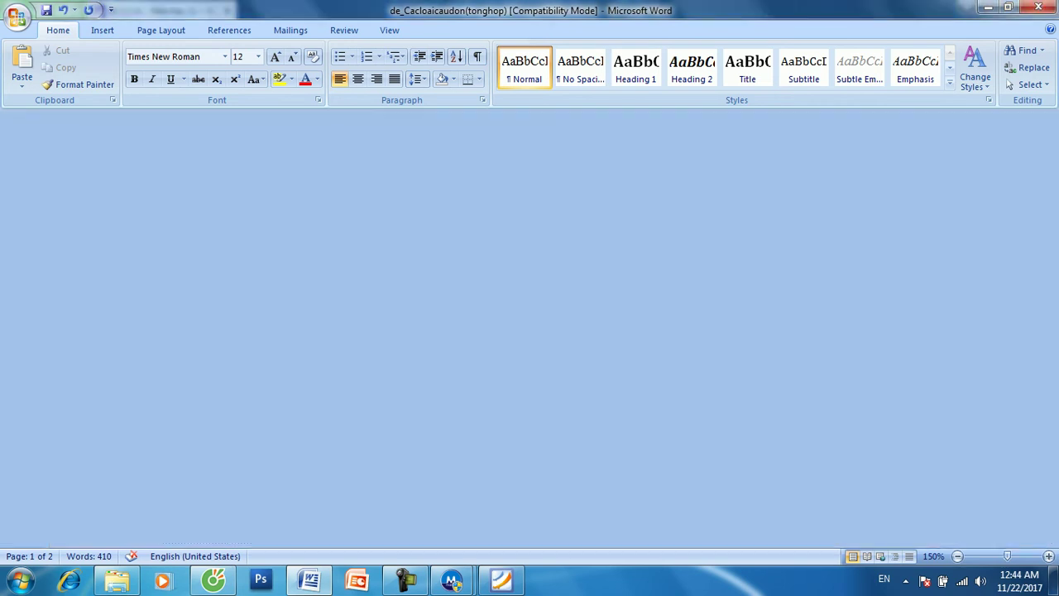
pyautogui.hotkey('alt', 'Tab')
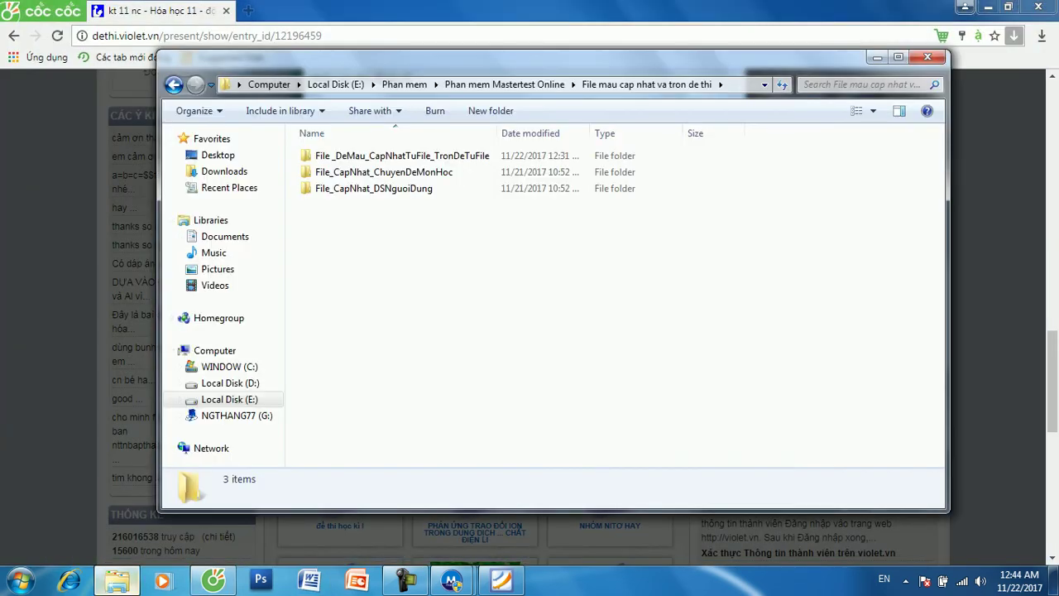
pyautogui.click(402, 155)
pyautogui.doubleClick(402, 155)
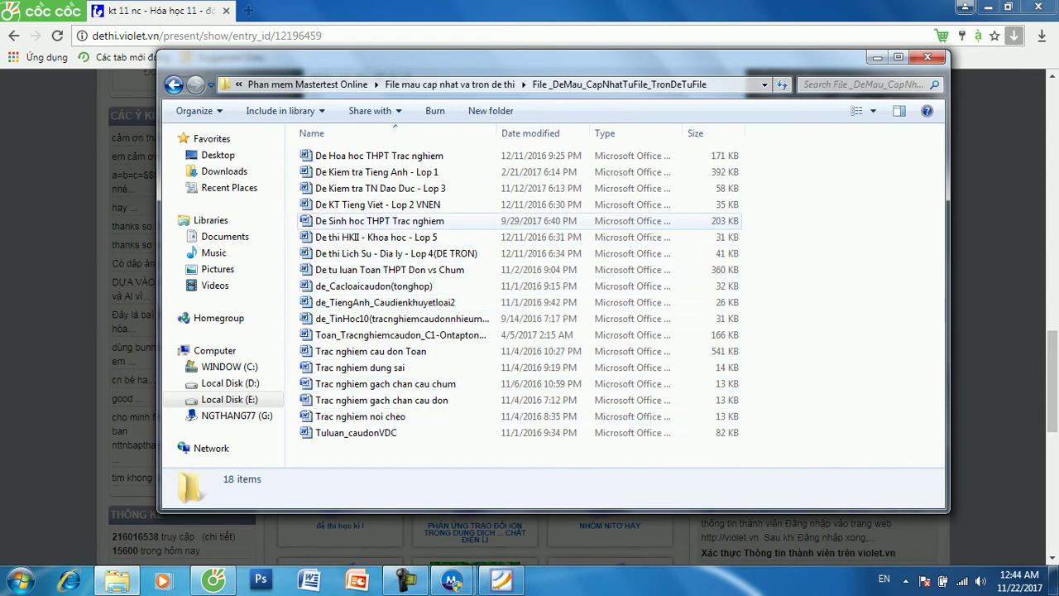
pyautogui.click(372, 156)
pyautogui.doubleClick(372, 156)
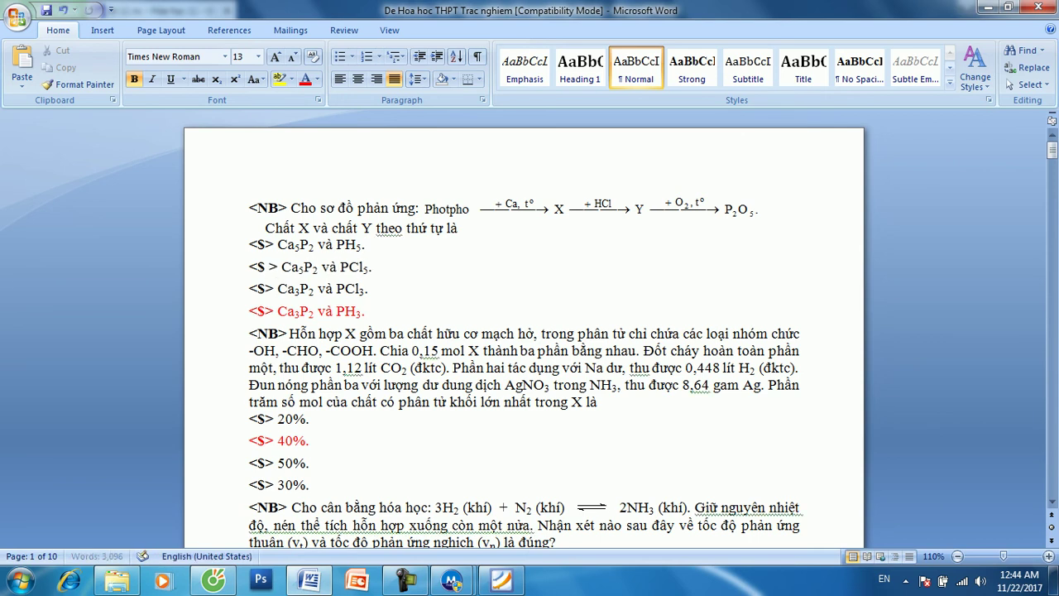
# Delete the stray space from the PCl5 line's '<$ >' tag and return to the question bank manager.
pyautogui.press('BackSpace')
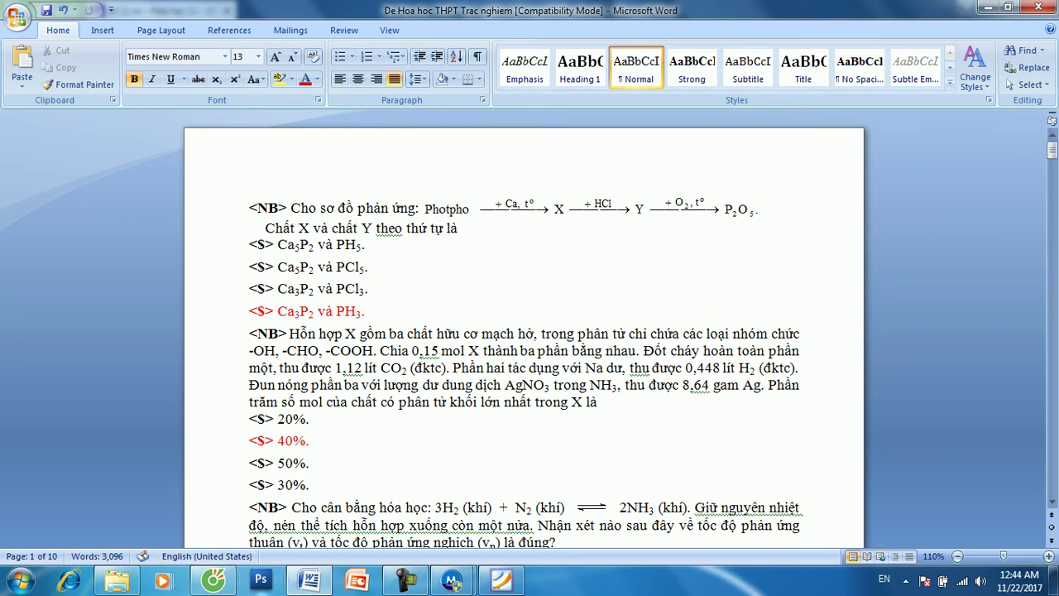
pyautogui.moveTo(451, 582)
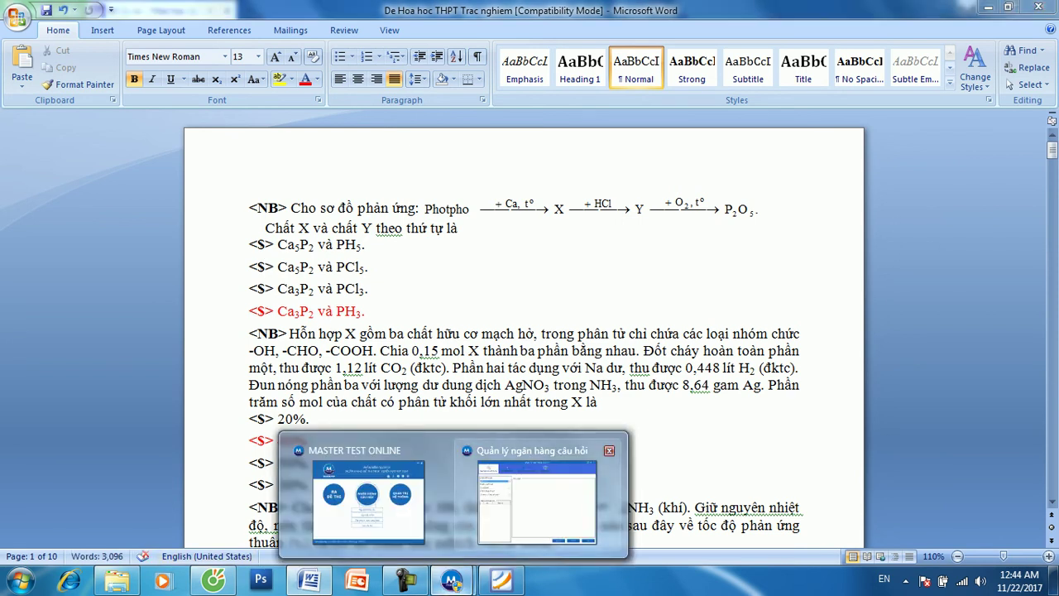
pyautogui.click(537, 501)
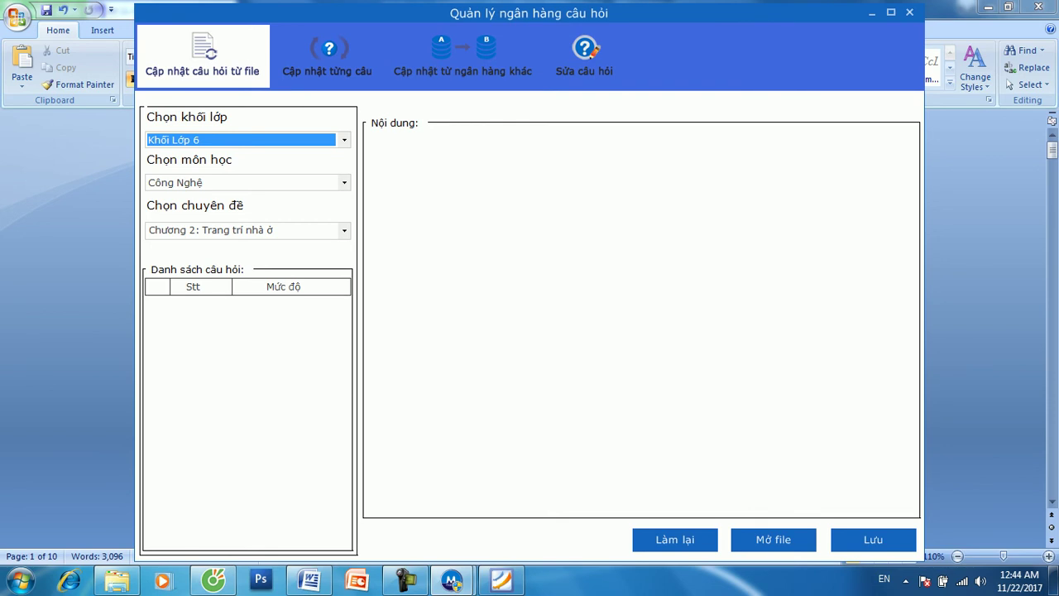
# Choose the Tam Nông topic and browse to E:\Phan mem\Phan mem Mastertest Online for the import file.
pyautogui.click(344, 230)
pyautogui.click(172, 299)
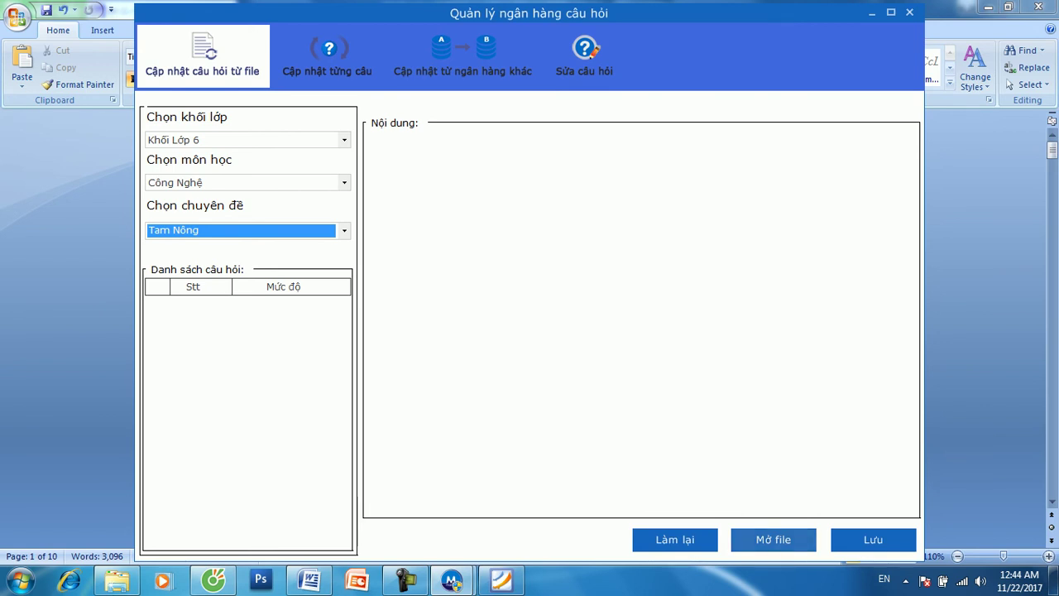
pyautogui.click(773, 539)
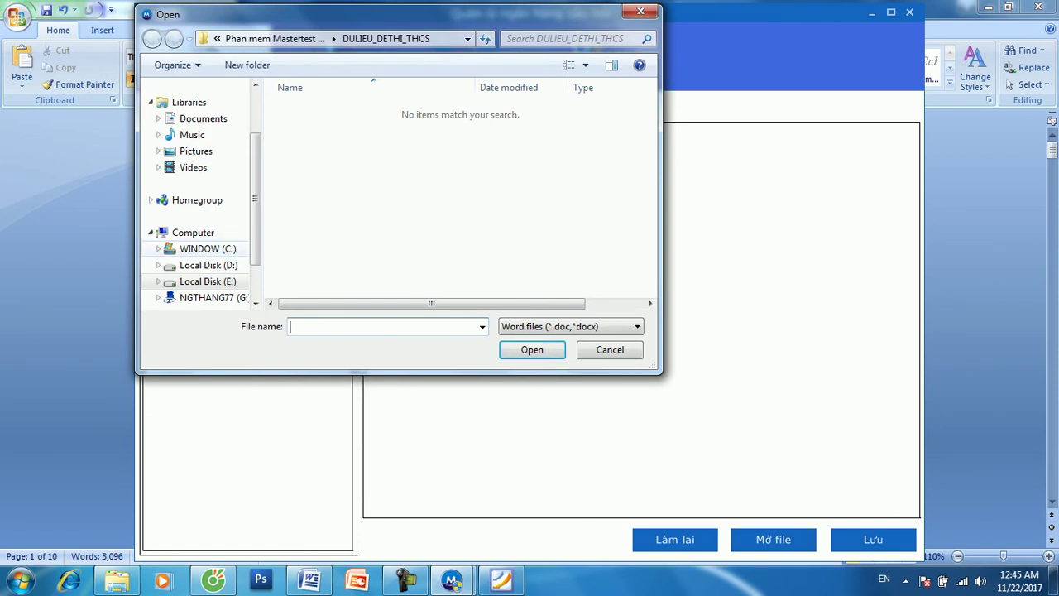
pyautogui.click(208, 281)
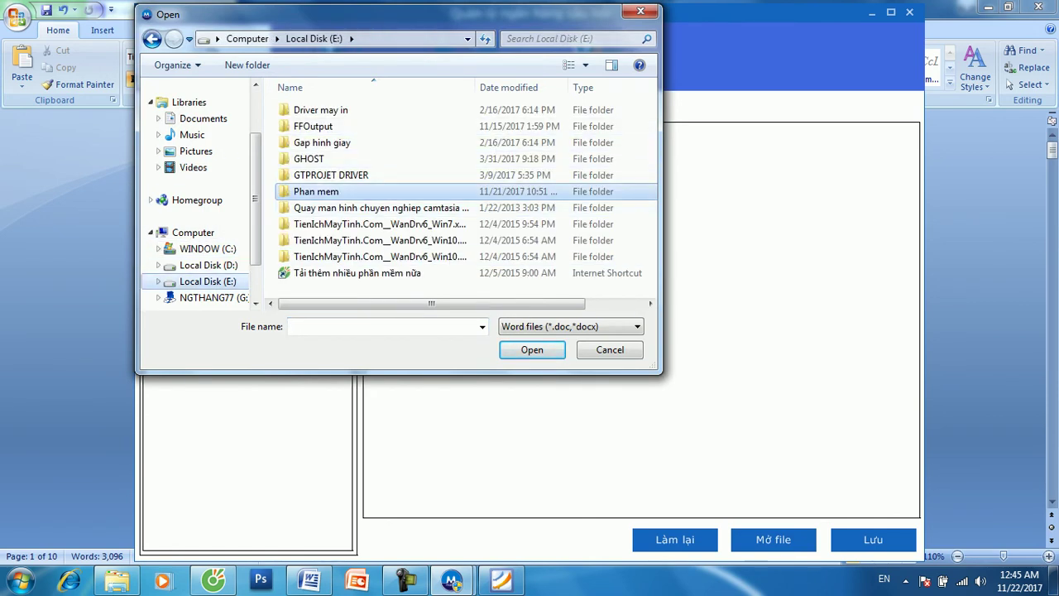
pyautogui.doubleClick(316, 191)
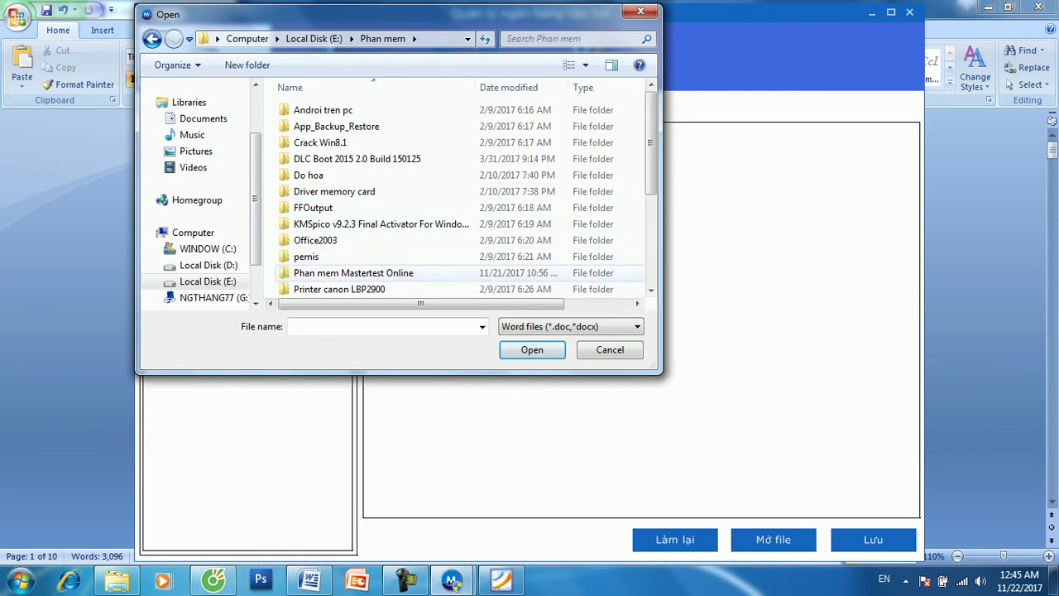
pyautogui.doubleClick(353, 272)
# Open De Hoa hoc THPT Trac nghiem from File mau cap nhat va tron de thi > File _DeMau_CapNhatTuFile_TronDeTuFile.
pyautogui.doubleClick(337, 109)
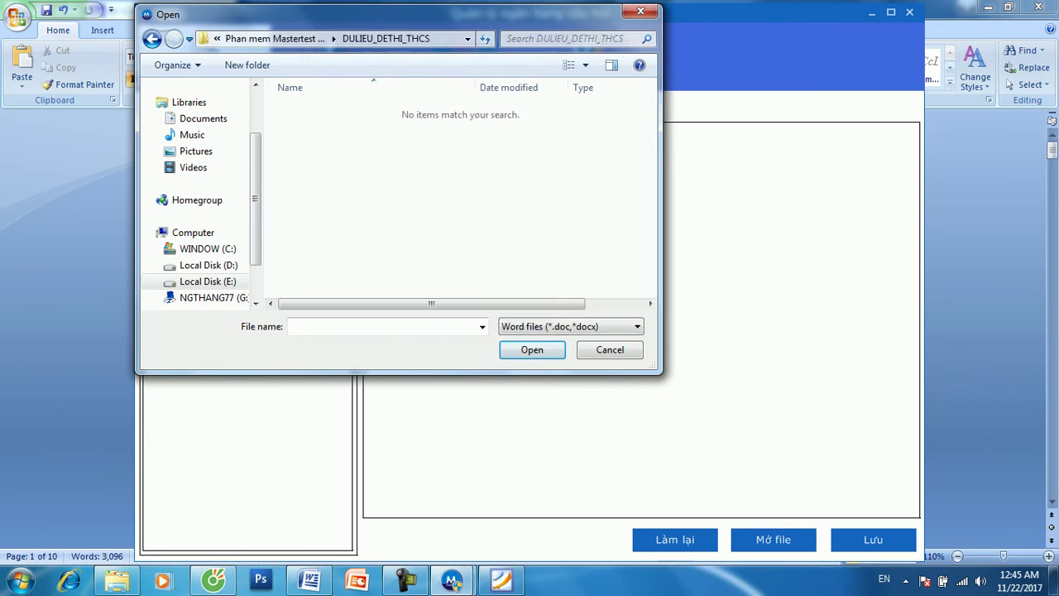
pyautogui.click(153, 38)
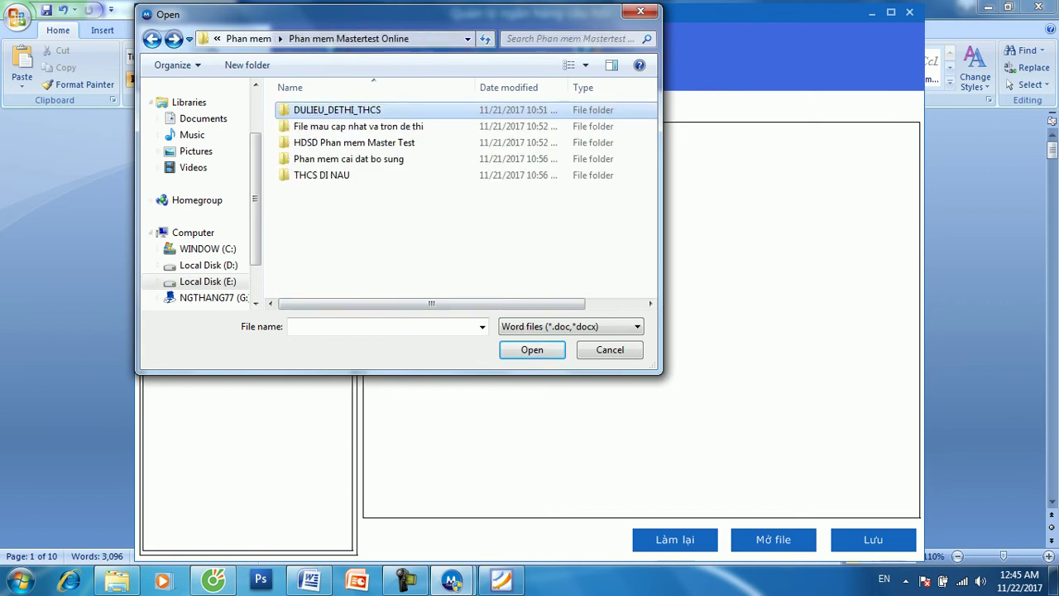
pyautogui.doubleClick(358, 126)
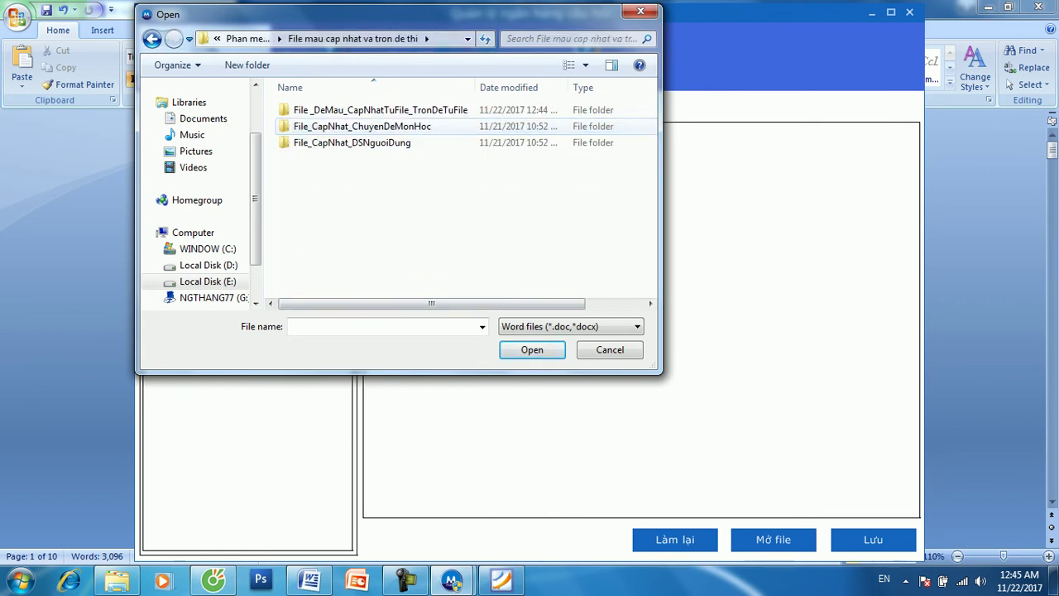
pyautogui.doubleClick(364, 109)
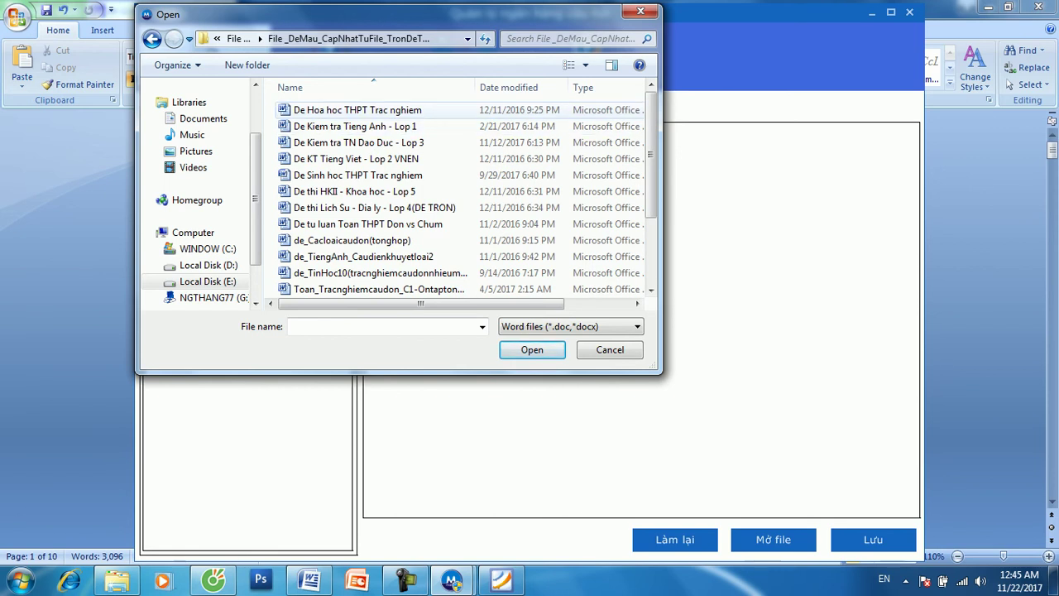
pyautogui.click(358, 109)
pyautogui.click(532, 349)
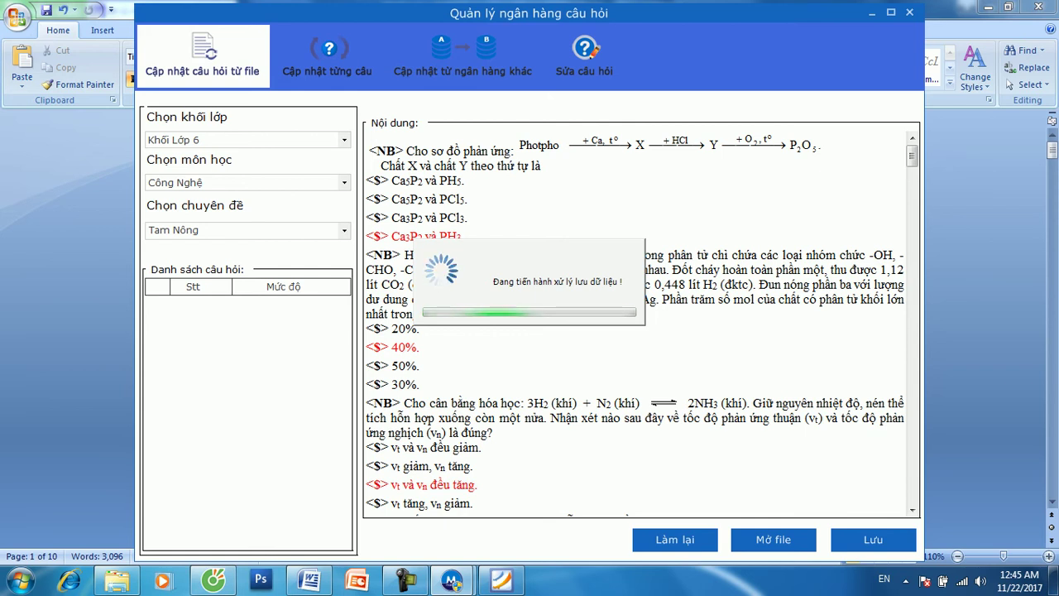
# Scroll the imported Trắc nghiệm đơn question list and preview Câu 1 on phosphorus.
pyautogui.scroll(-10, 248, 422)
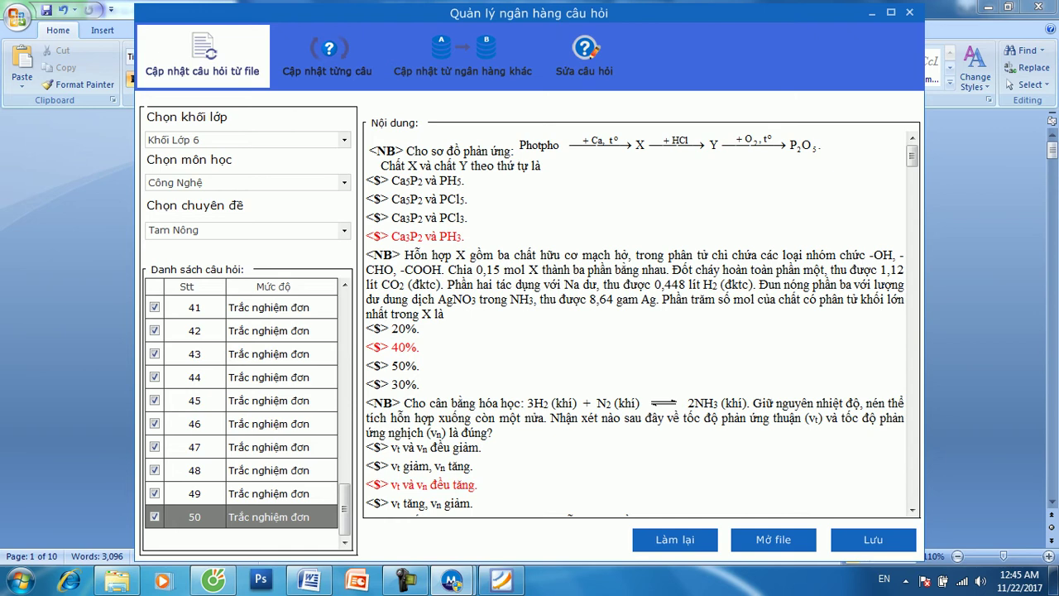
pyautogui.scroll(13, 244, 414)
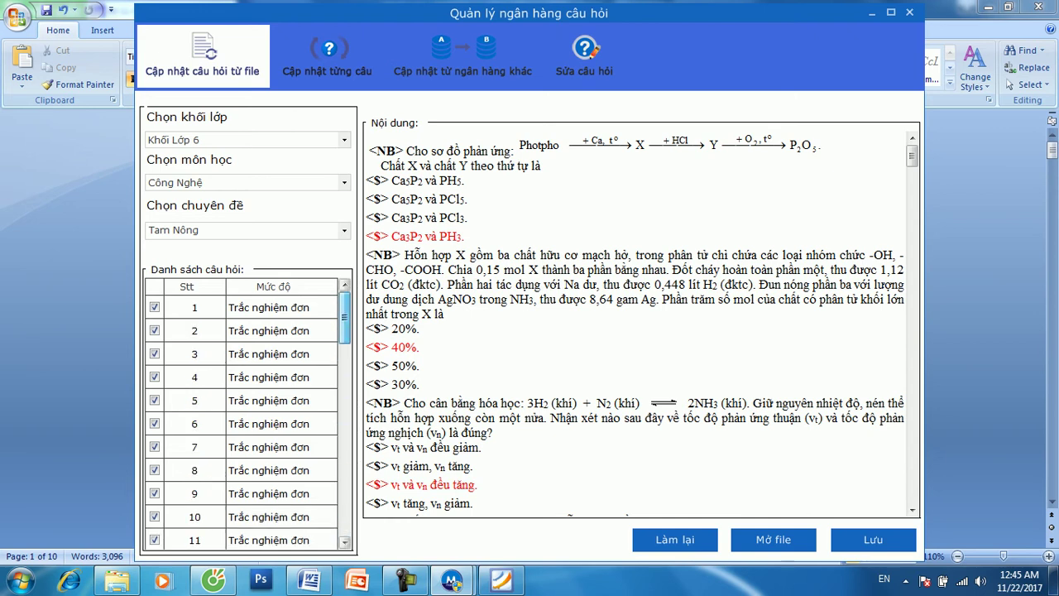
pyautogui.click(269, 307)
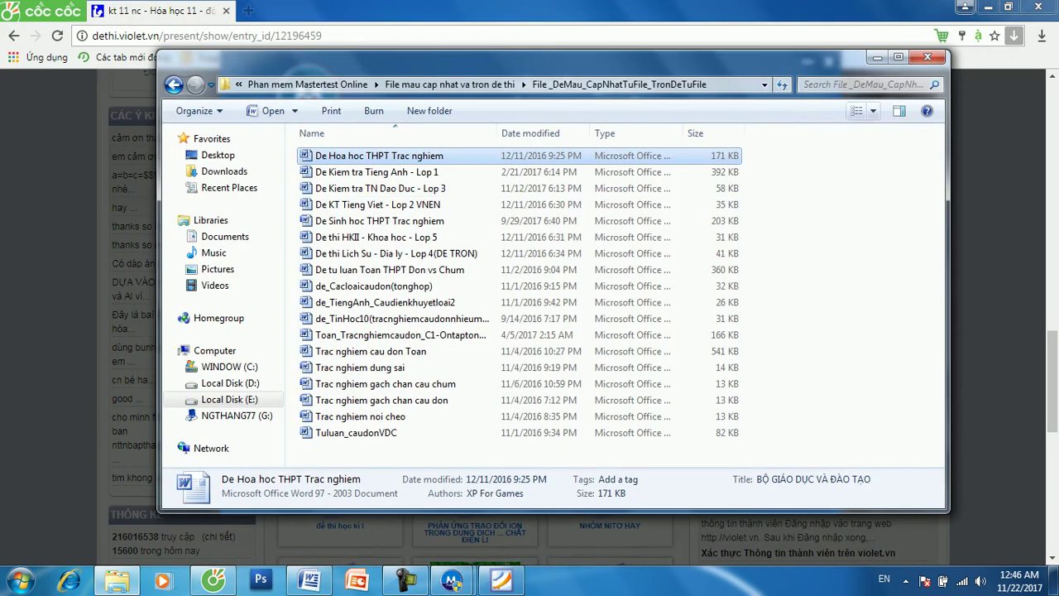
# In Word, select question 1's first two answer lines, then return to the question bank window.
pyautogui.press('Return')
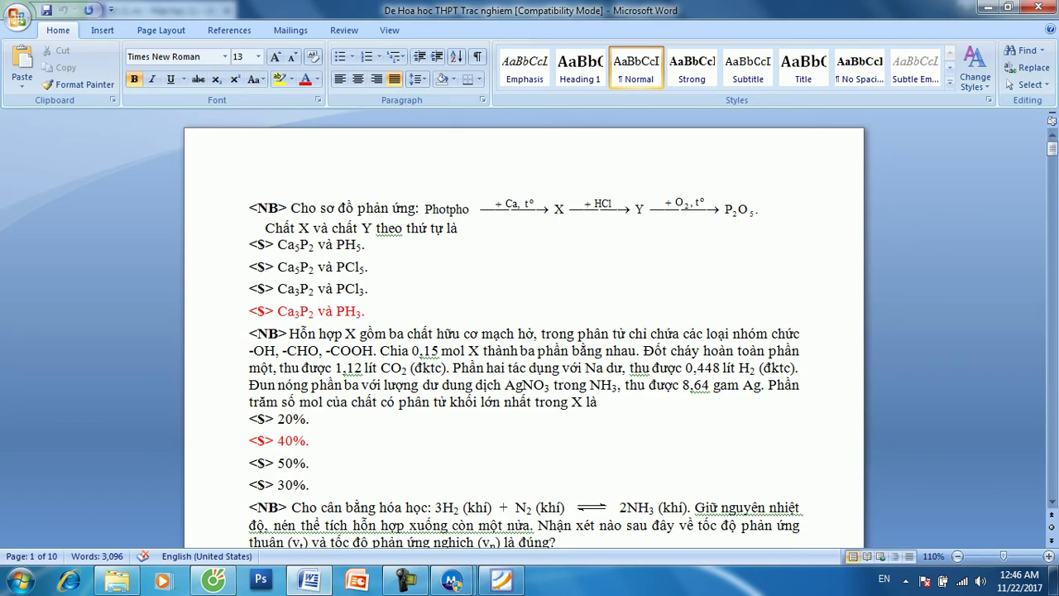
pyautogui.moveTo(249, 244); pyautogui.dragTo(371, 267)
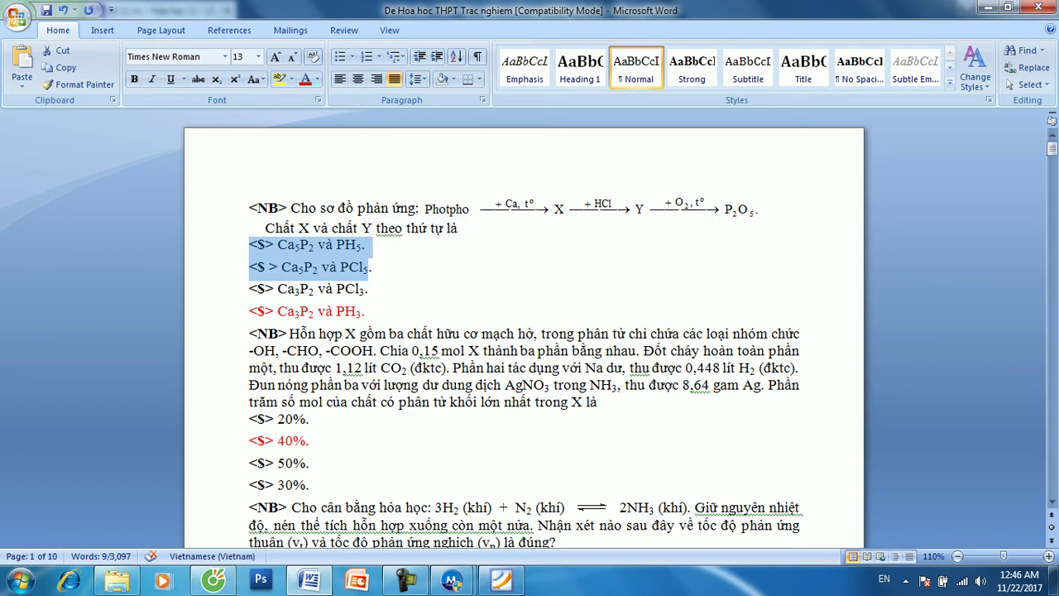
pyautogui.moveTo(451, 580)
pyautogui.click(537, 496)
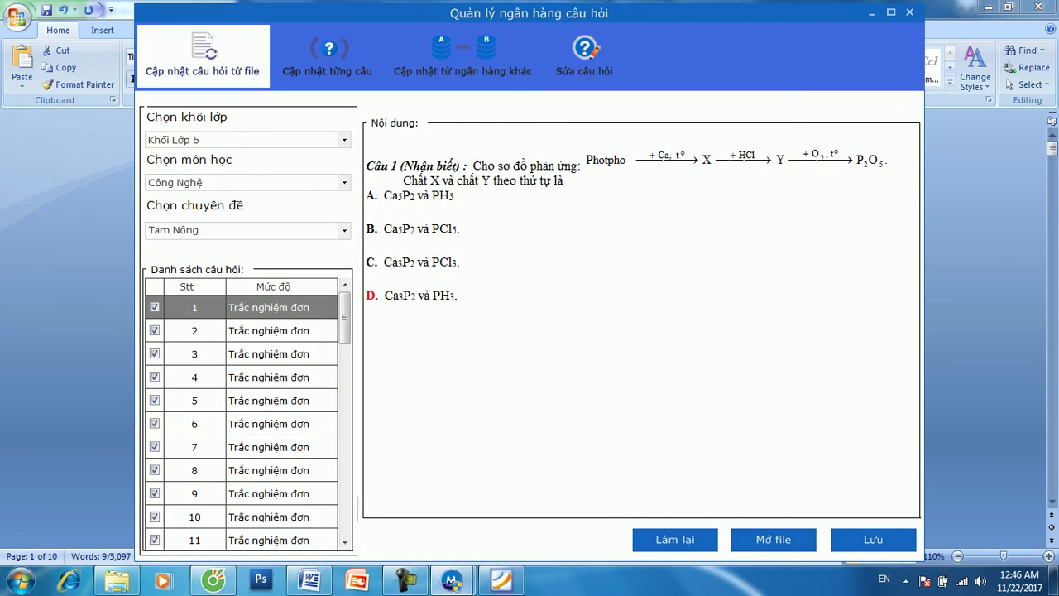
# Preview questions 2 through 10 in the list, ending on Câu 10 about methadone, then choose Mở file.
pyautogui.click(269, 330)
pyautogui.click(269, 353)
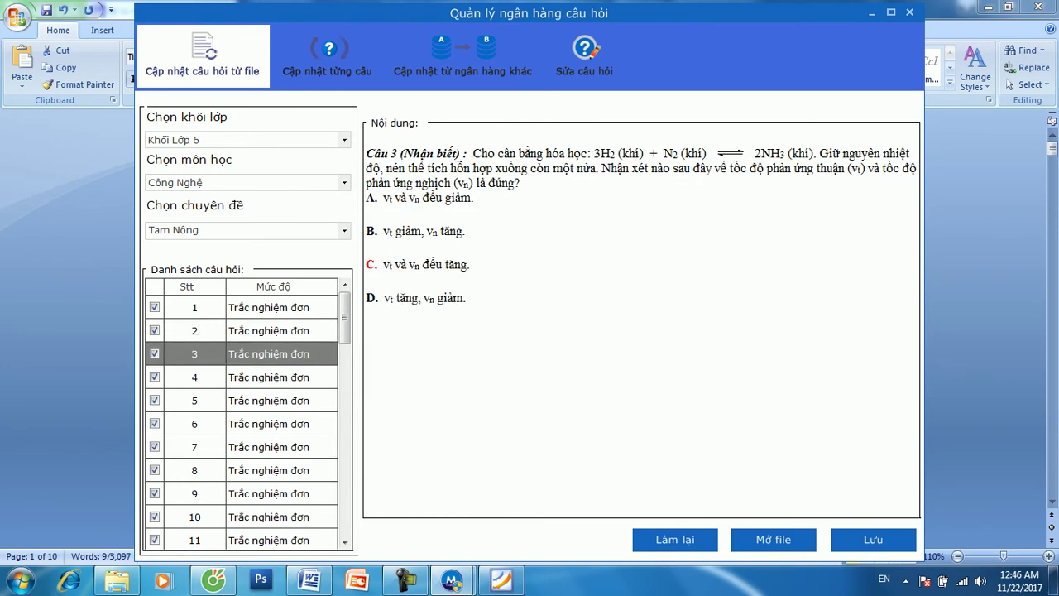
pyautogui.click(268, 376)
pyautogui.click(269, 399)
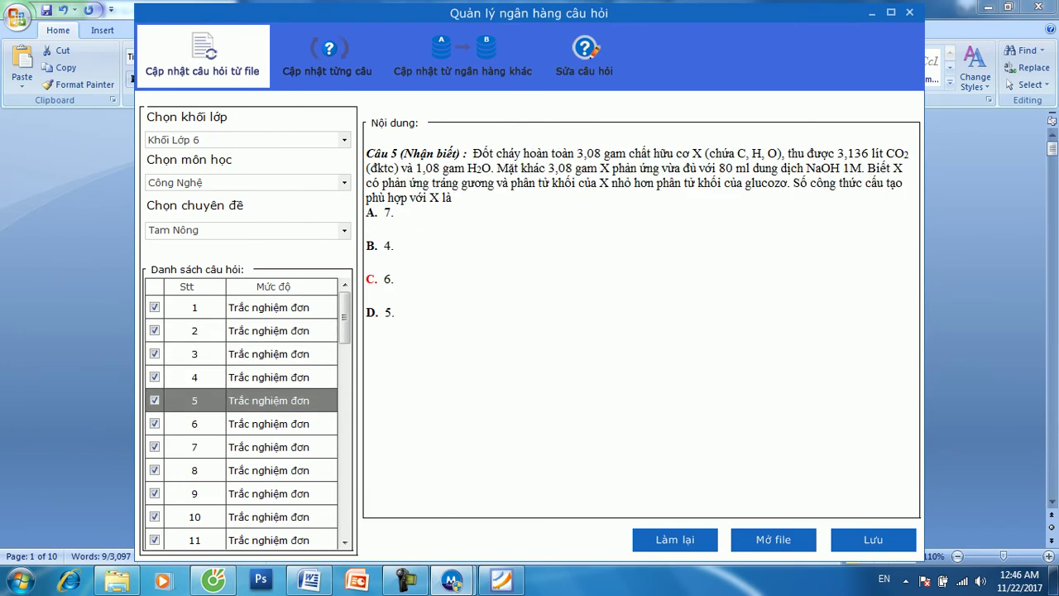
pyautogui.click(269, 423)
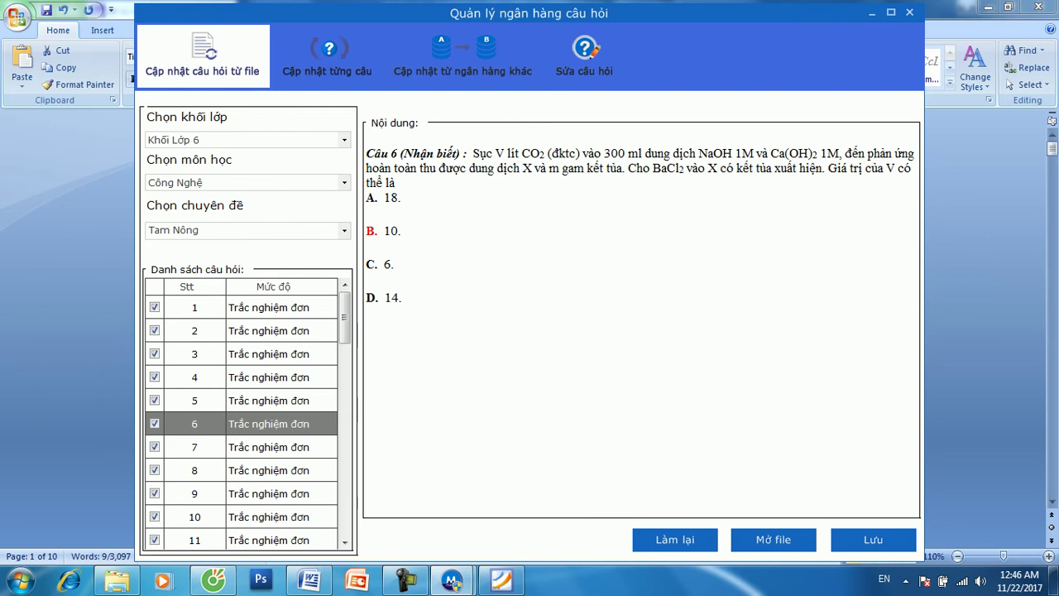
pyautogui.click(269, 469)
pyautogui.click(268, 493)
pyautogui.click(269, 516)
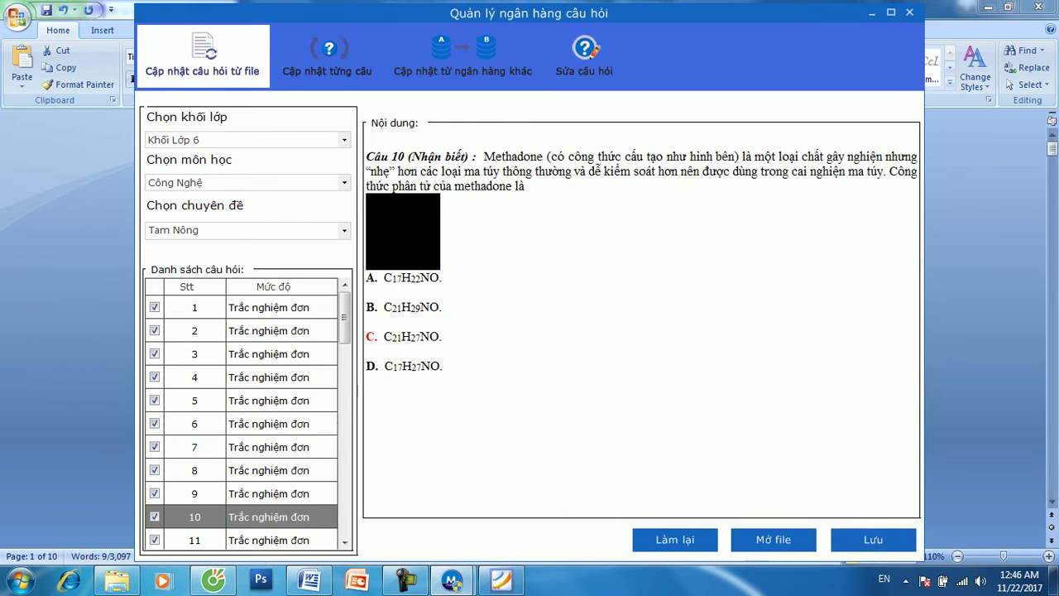
pyautogui.click(772, 538)
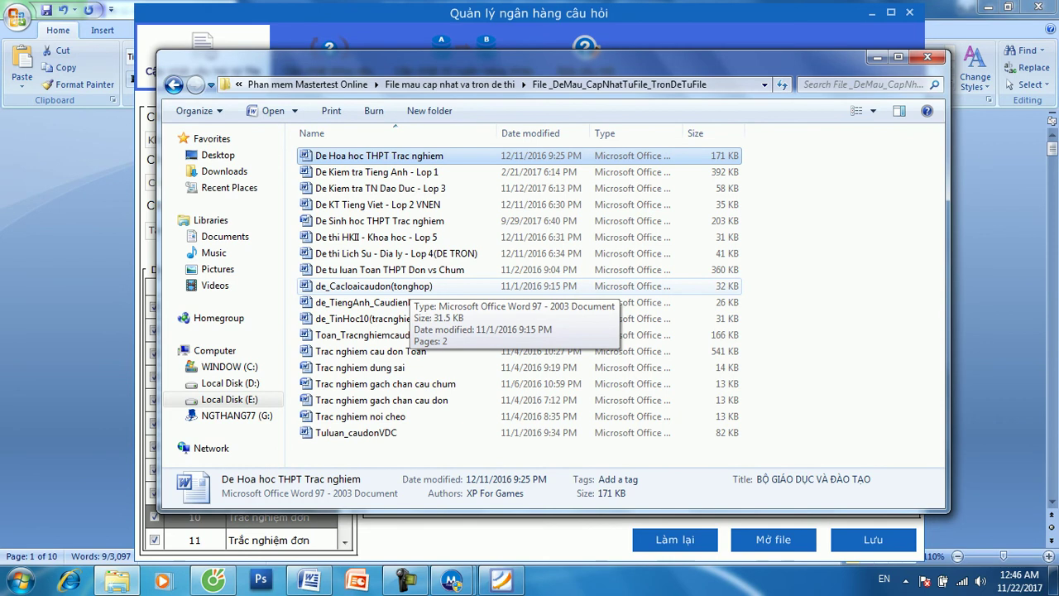
# In De Hoa hoc THPT Trac nghiem, select question 1's red Ca3P2 và PH3 answer line, then its <$> tag.
pyautogui.press('Return')
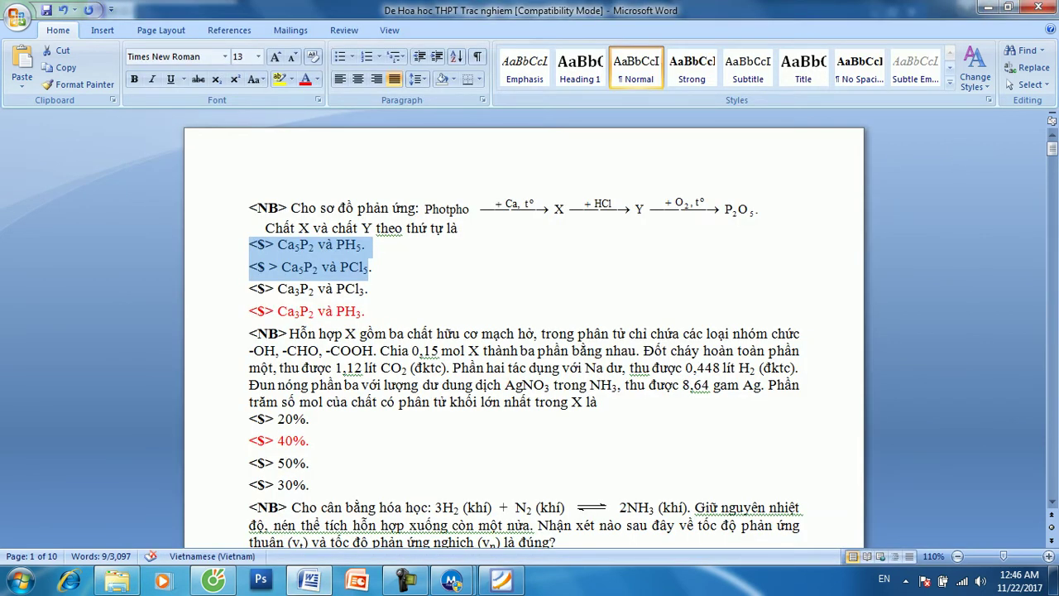
pyautogui.press('Left')
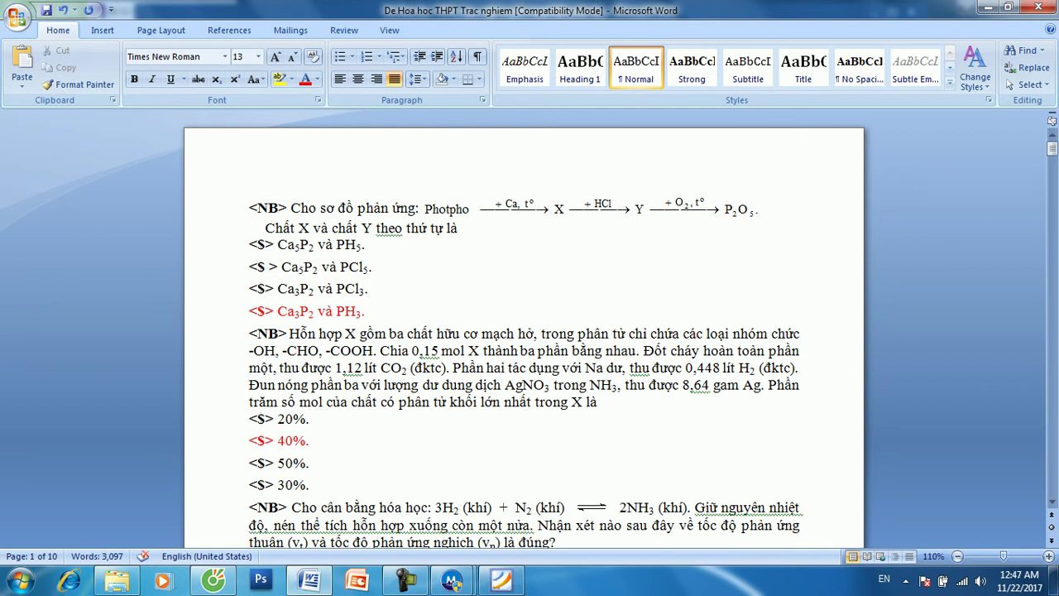
pyautogui.moveTo(365, 311); pyautogui.dragTo(277, 311)
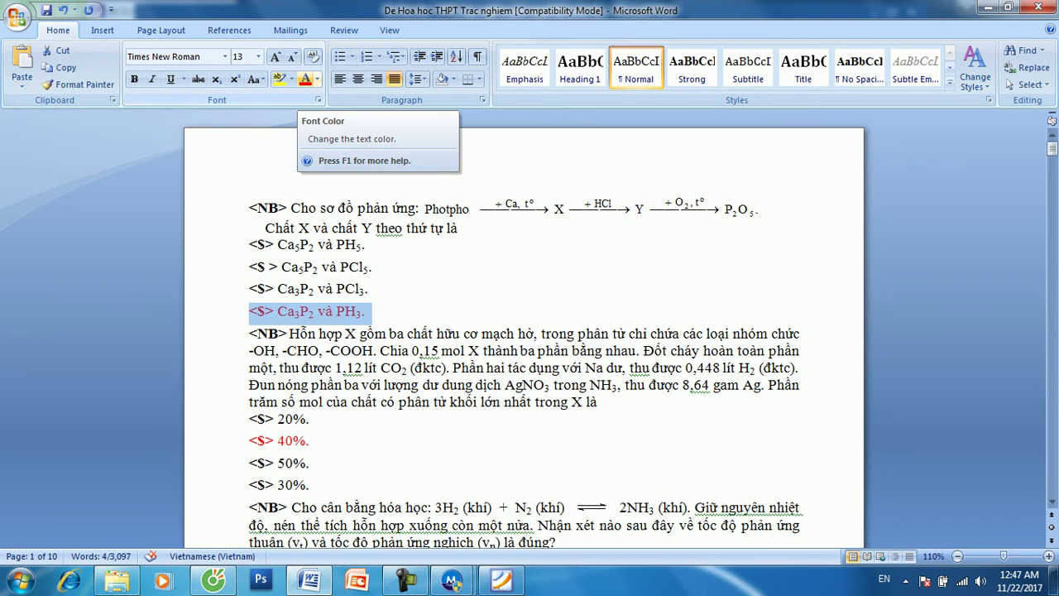
pyautogui.click(274, 289)
pyautogui.moveTo(275, 289); pyautogui.dragTo(249, 311)
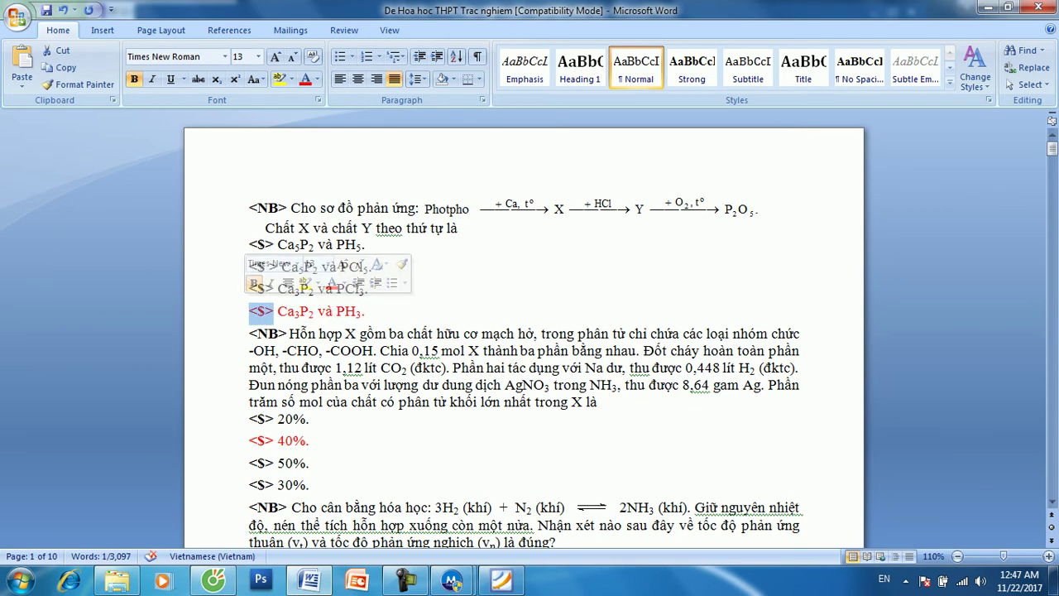
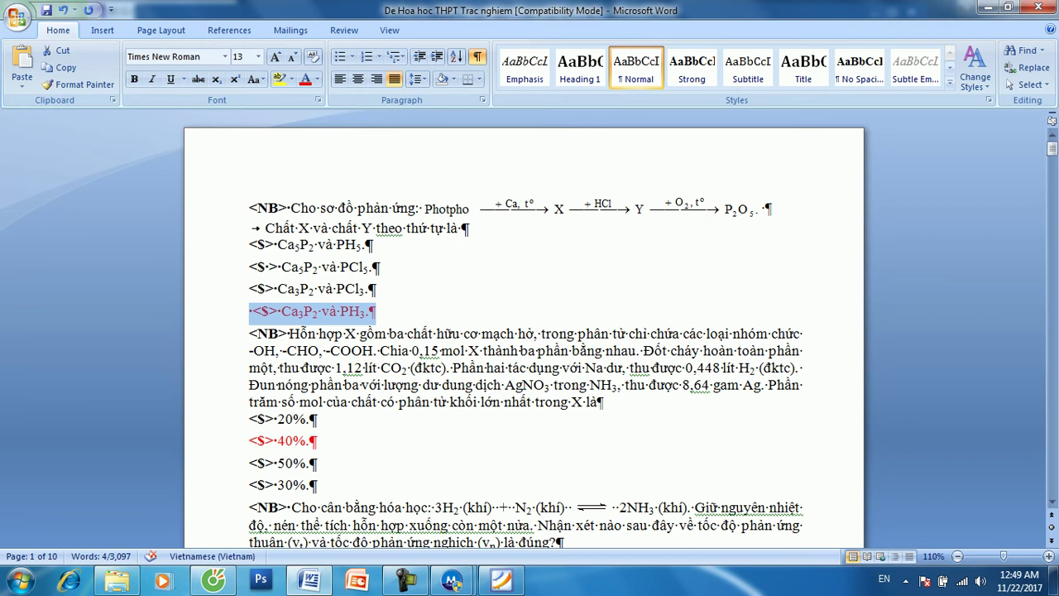
# Toggle formatting marks to inspect the spacing after the PCl5 and PCl3 answers.
pyautogui.hotkey('ctrl', 'shift', '8')
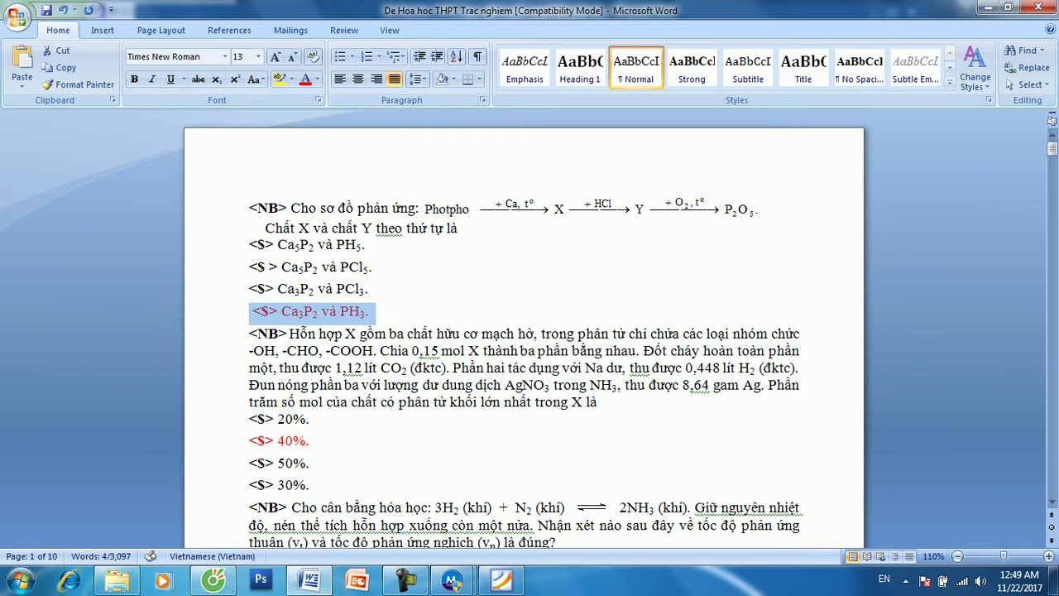
pyautogui.click(369, 288)
pyautogui.click(373, 267)
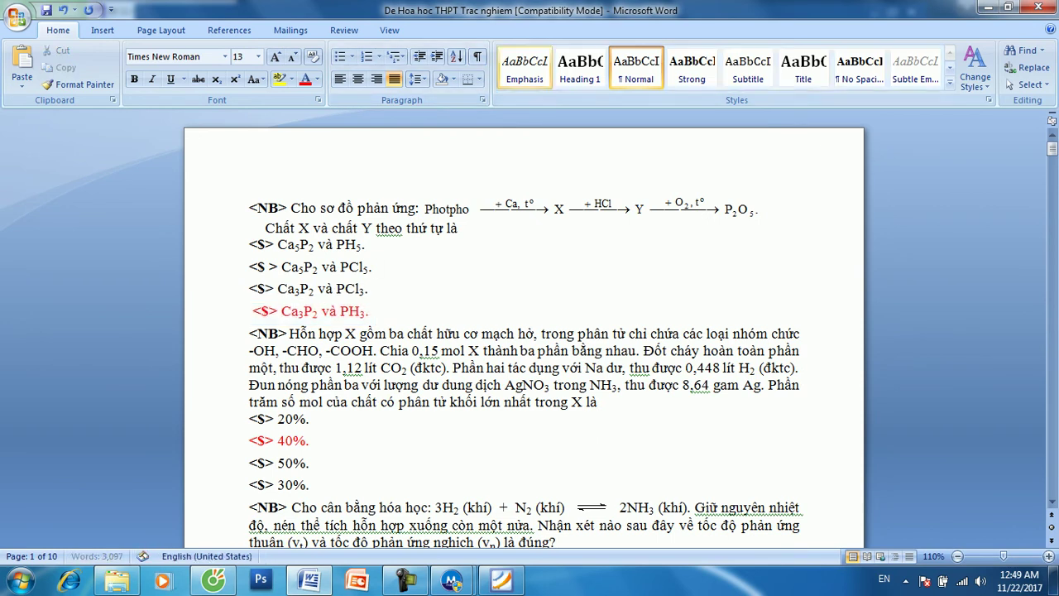
pyautogui.hotkey('ctrl', 'shift', '8')
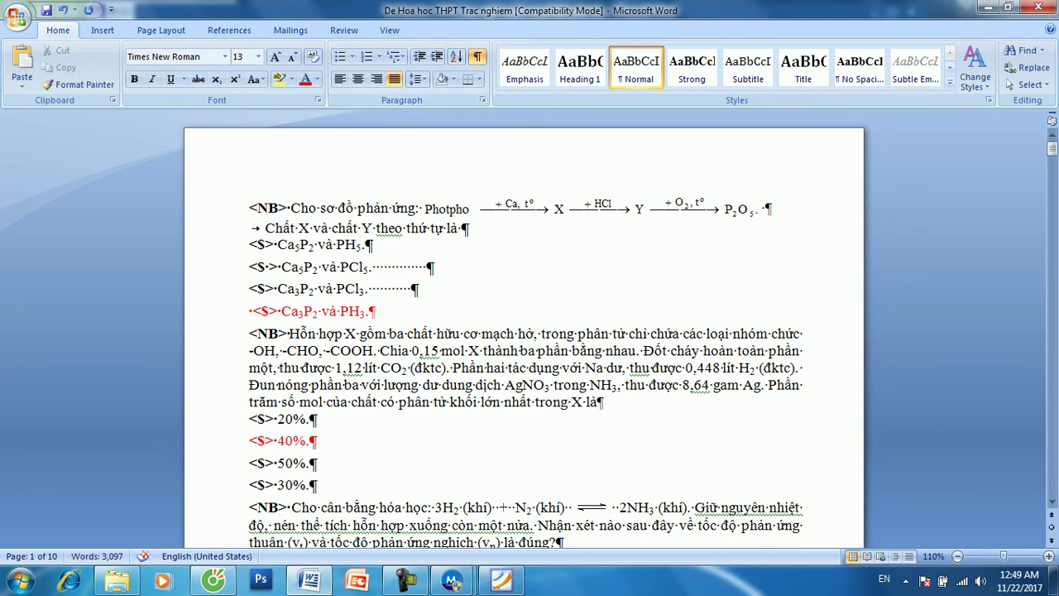
# Select the dotted spaces after PCl3, check their font colour, and save the exam.
pyautogui.moveTo(412, 290); pyautogui.dragTo(369, 290)
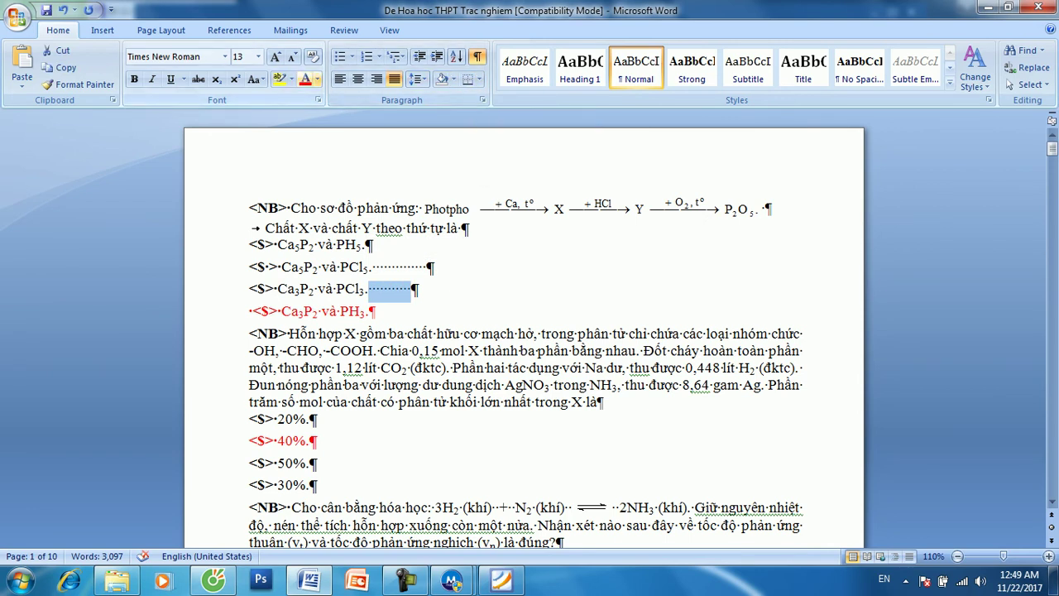
pyautogui.click(317, 80)
pyautogui.press('Escape')
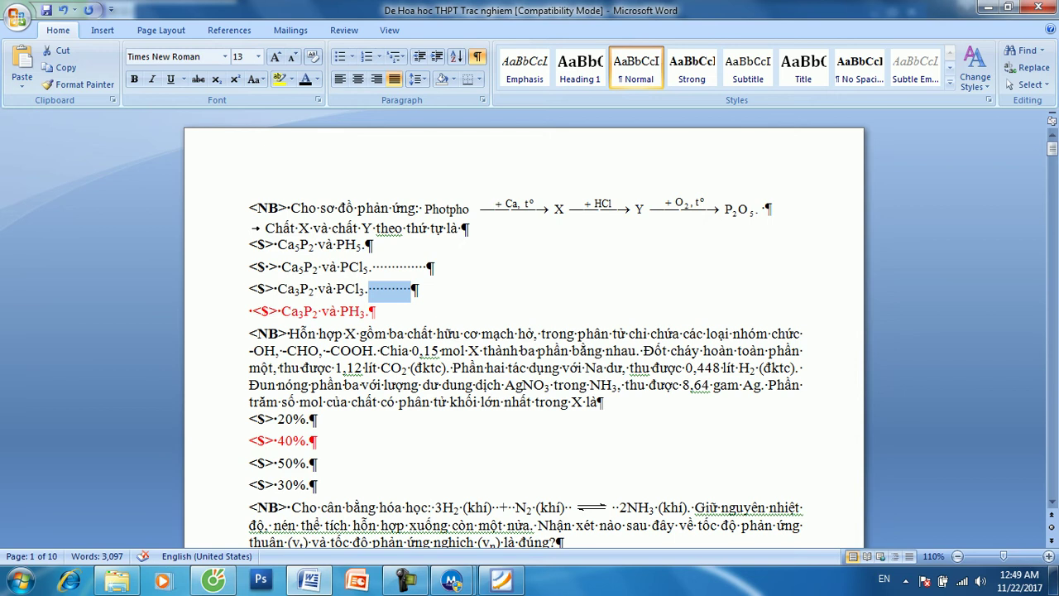
pyautogui.click(370, 311)
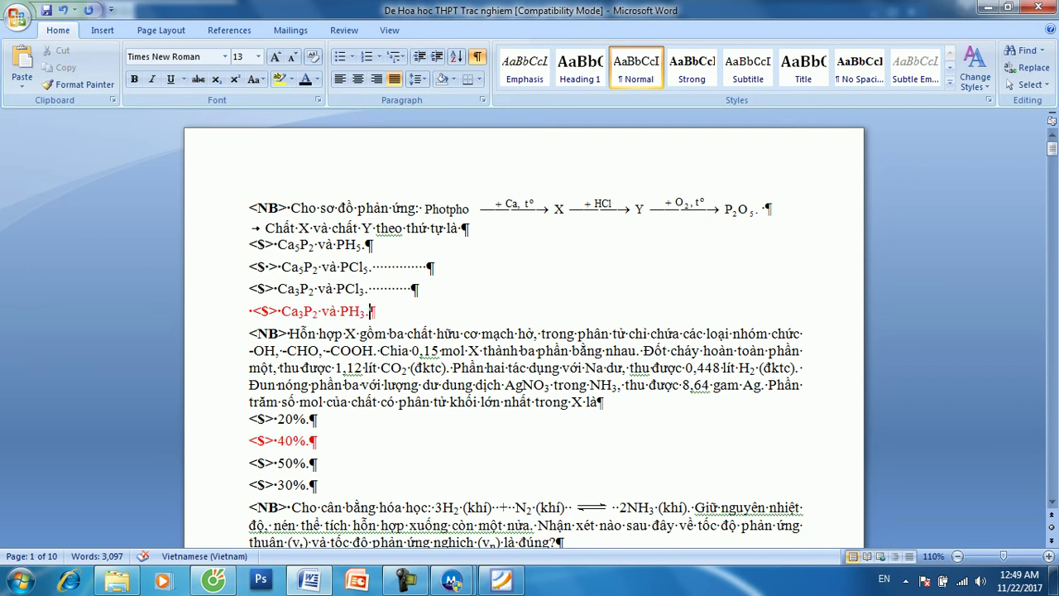
pyautogui.hotkey('ctrl', 's')
# Import De Hoa hoc THPT Trac nghiem into Master Test, preview question 1, then go back to Word.
pyautogui.moveTo(451, 579)
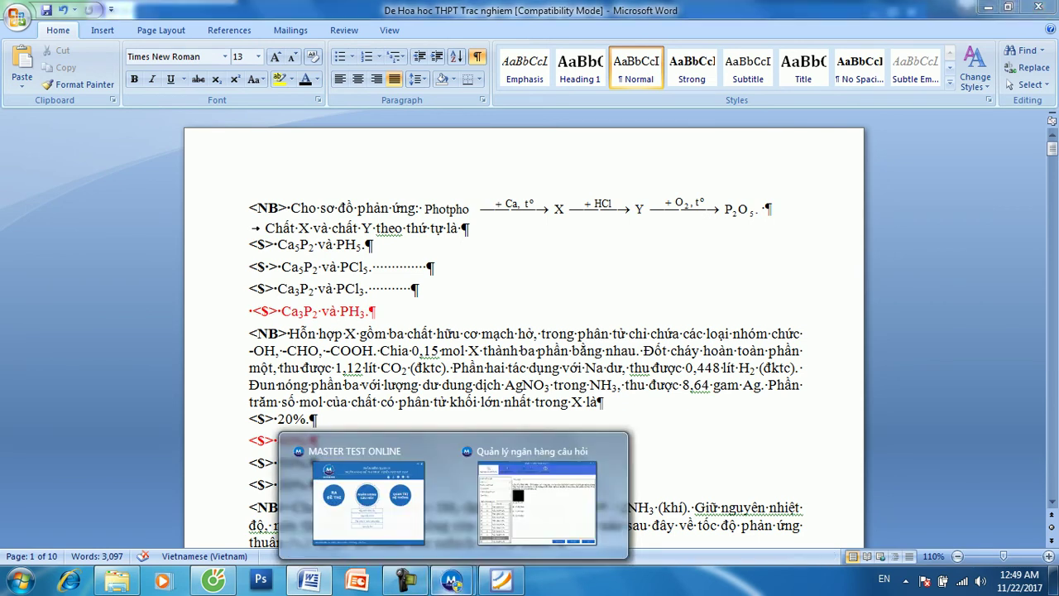
pyautogui.click(537, 501)
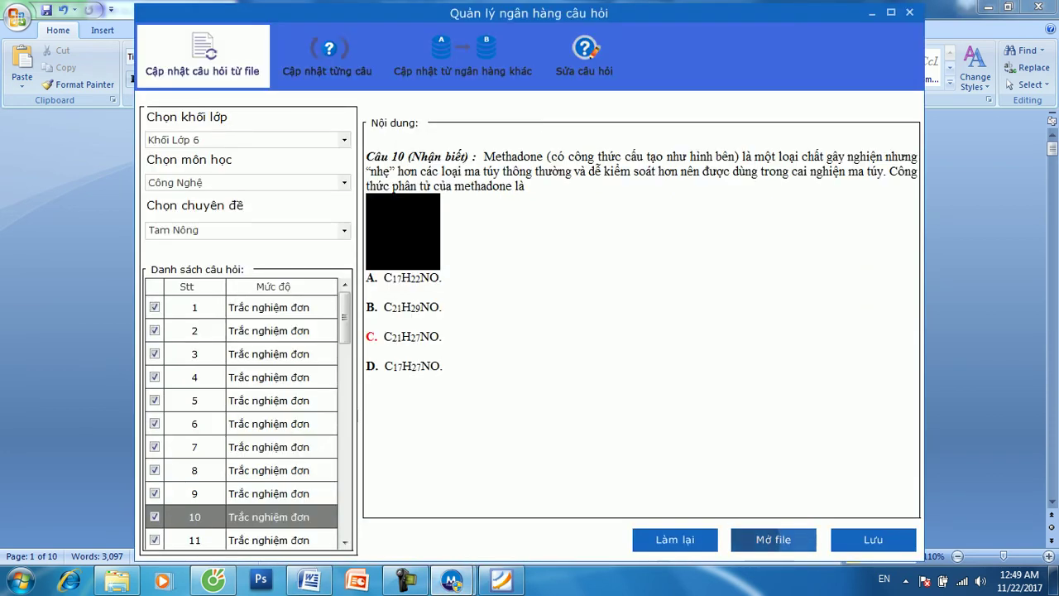
pyautogui.click(773, 538)
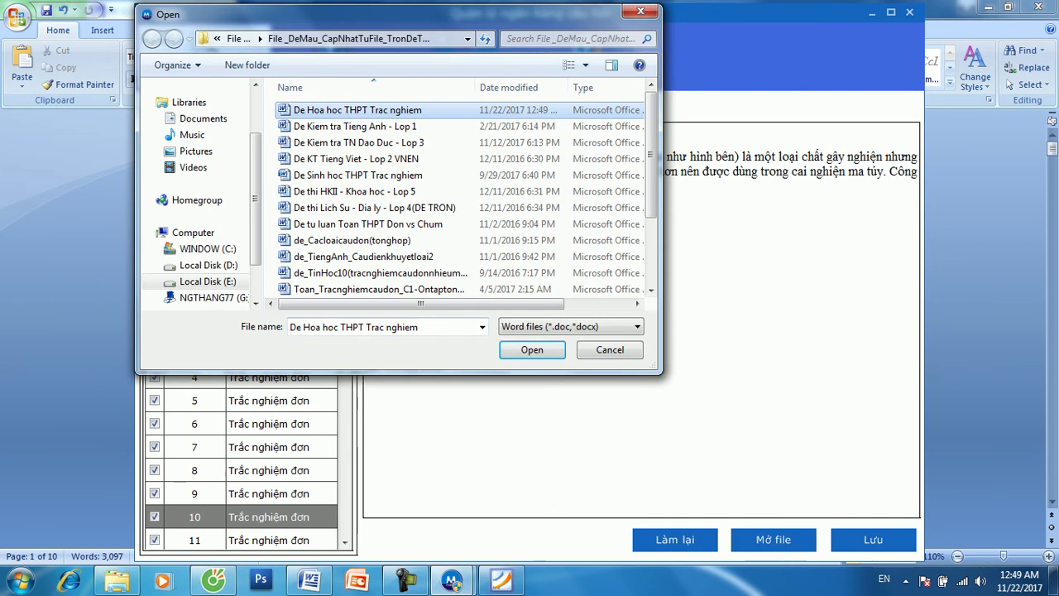
pyautogui.press('Return')
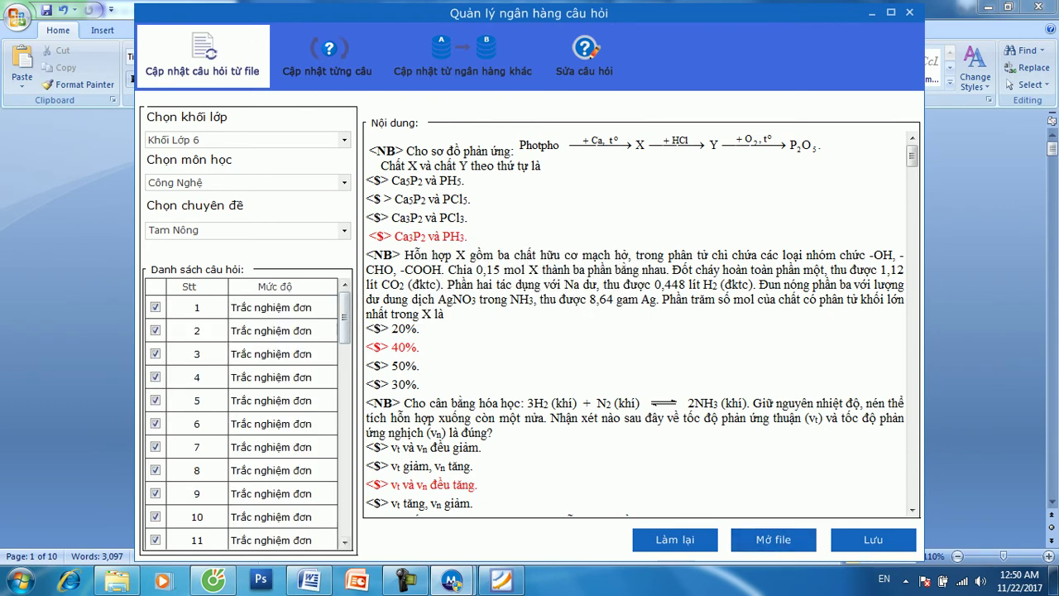
pyautogui.click(197, 307)
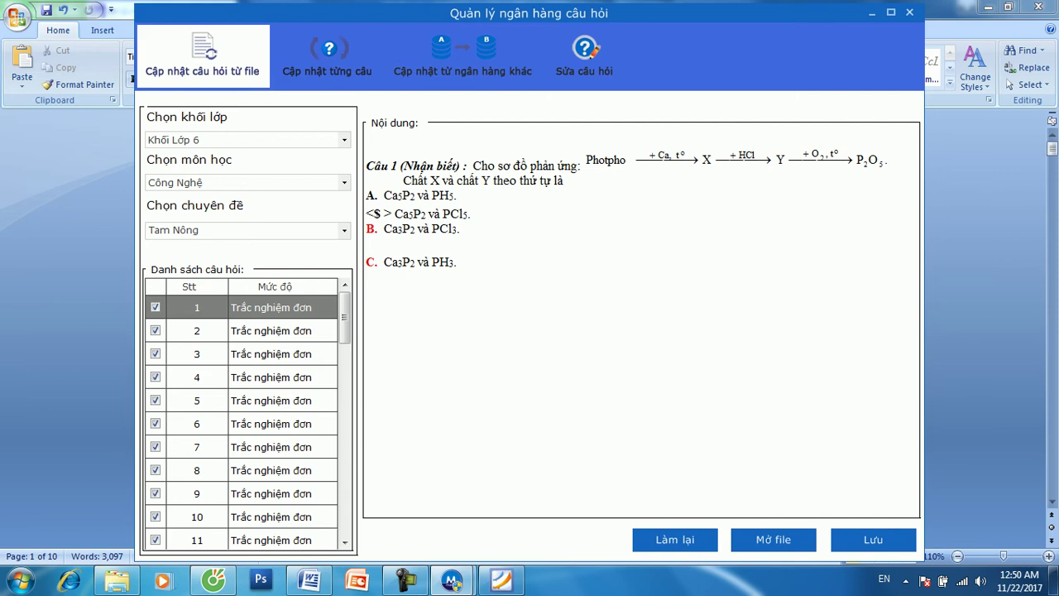
pyautogui.click(308, 582)
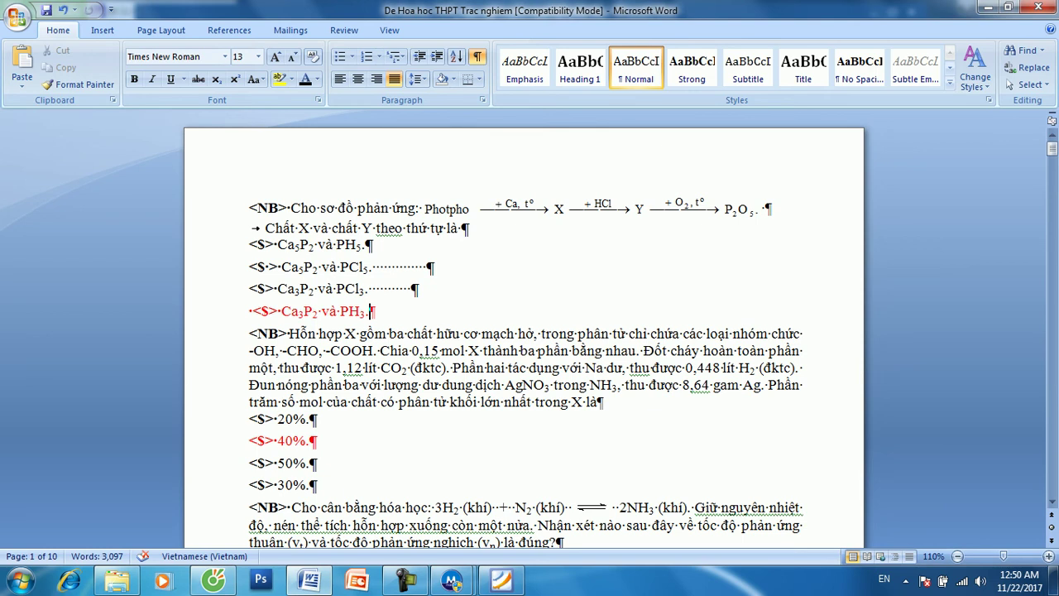
# Reset the PH5, PCl5 and PCl3 answer lines of question 1 to Automatic font colour.
pyautogui.moveTo(419, 289); pyautogui.dragTo(249, 208)
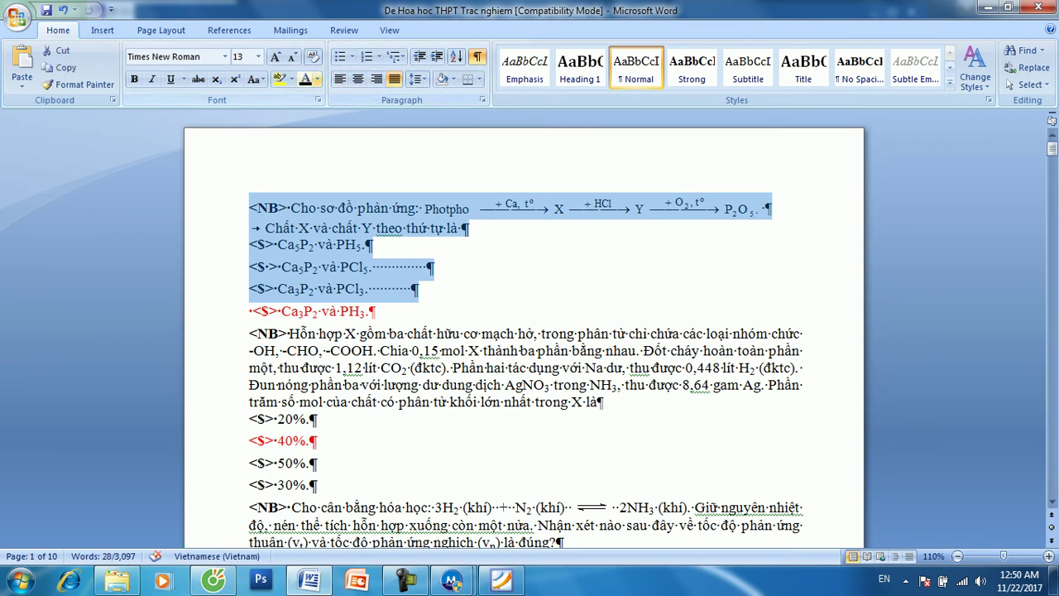
pyautogui.click(317, 80)
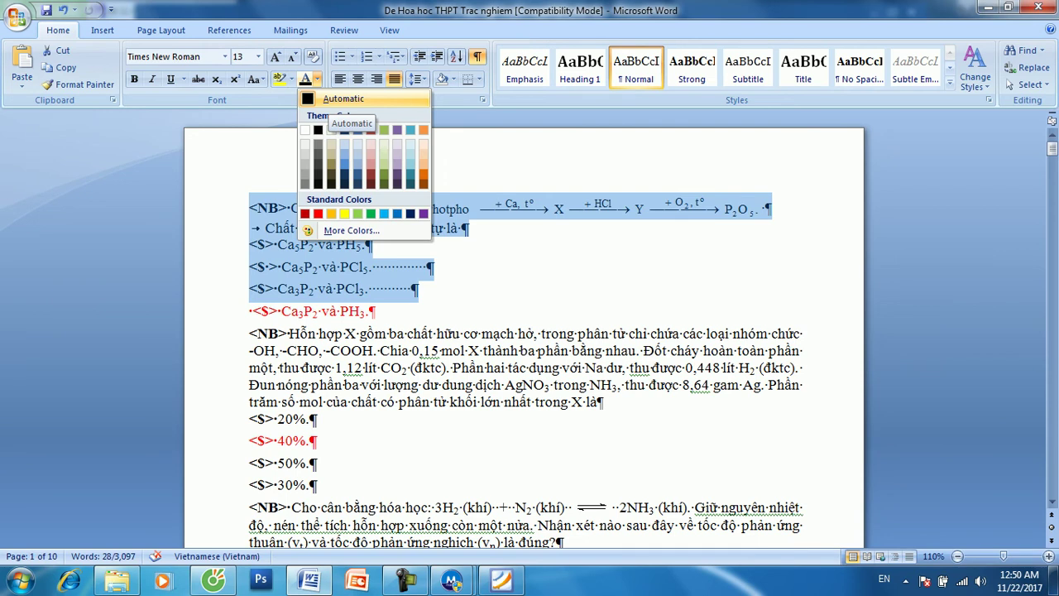
pyautogui.click(335, 99)
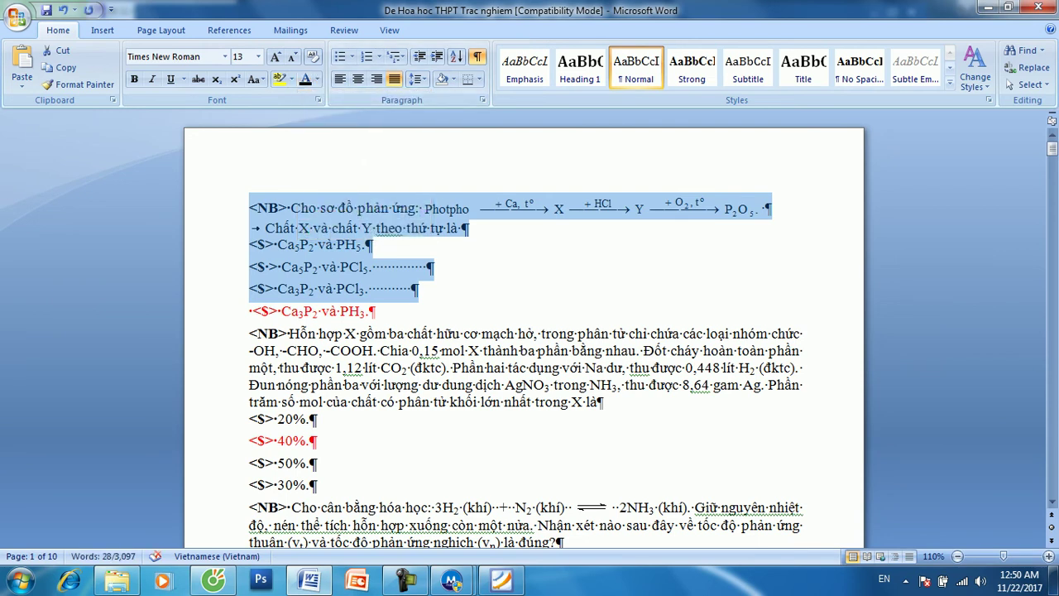
pyautogui.click(427, 267)
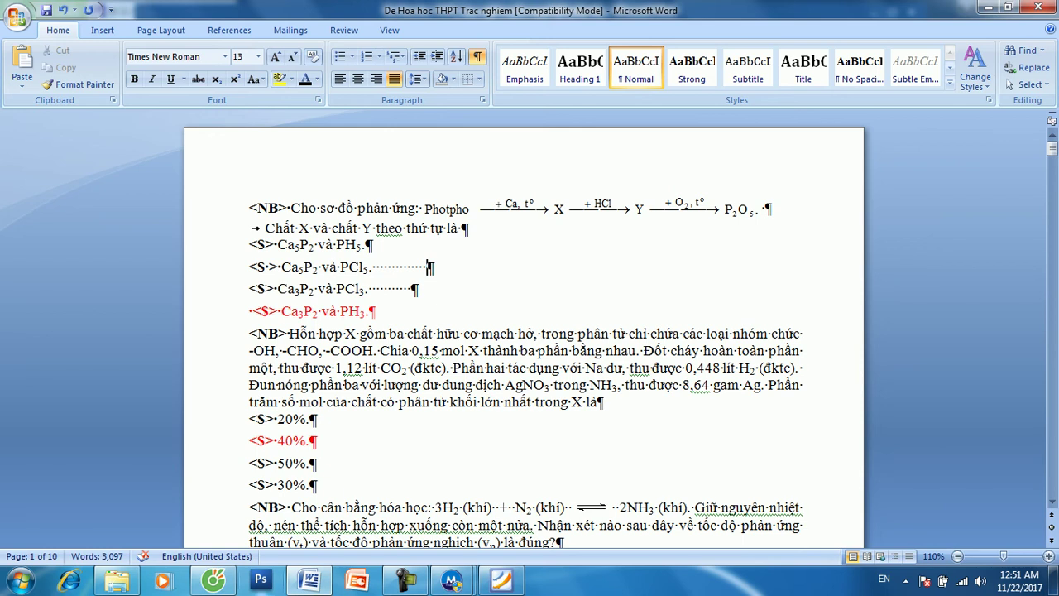
pyautogui.moveTo(309, 581)
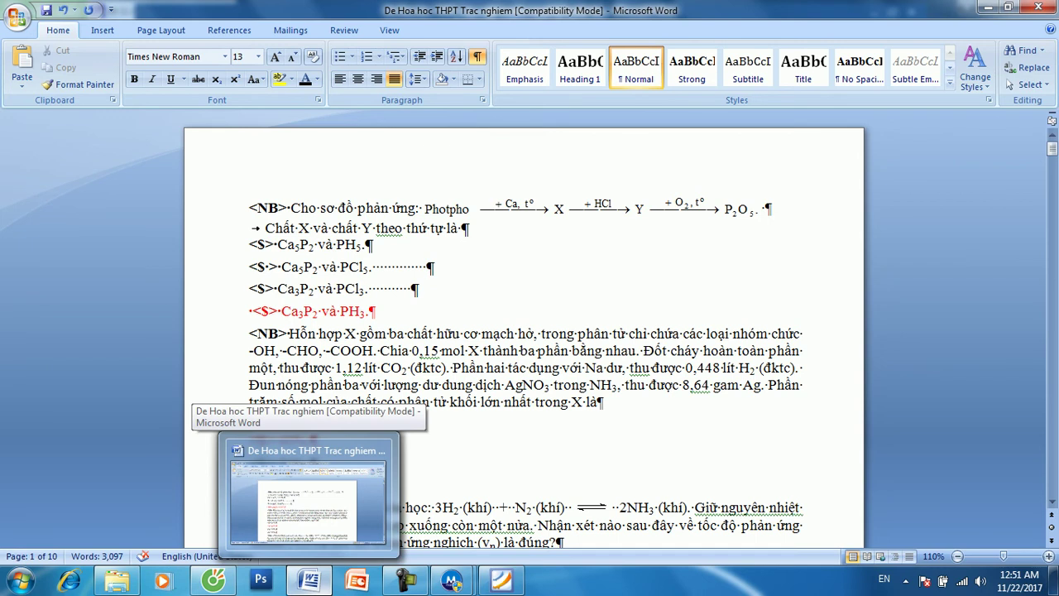
pyautogui.moveTo(405, 581)
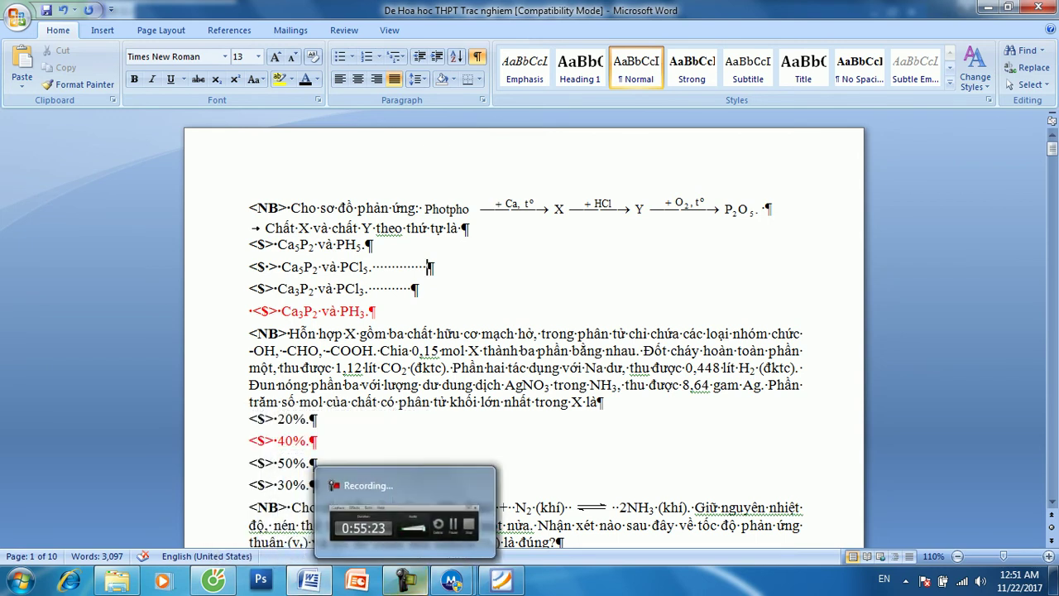
# Preview imported question 2, then save the chemistry questions to the bank and dismiss the success message.
pyautogui.moveTo(452, 581)
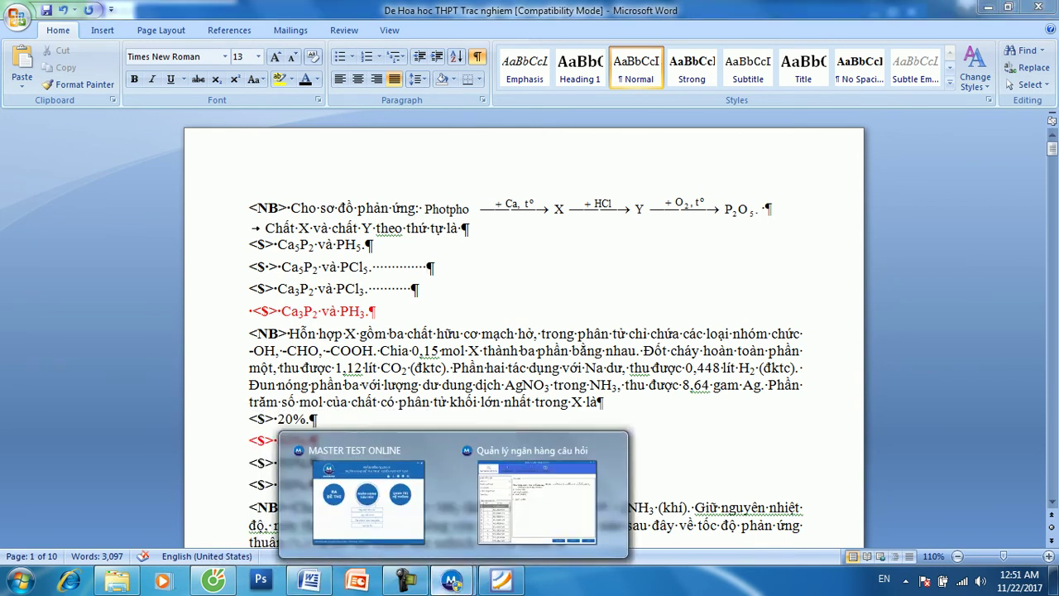
pyautogui.click(536, 501)
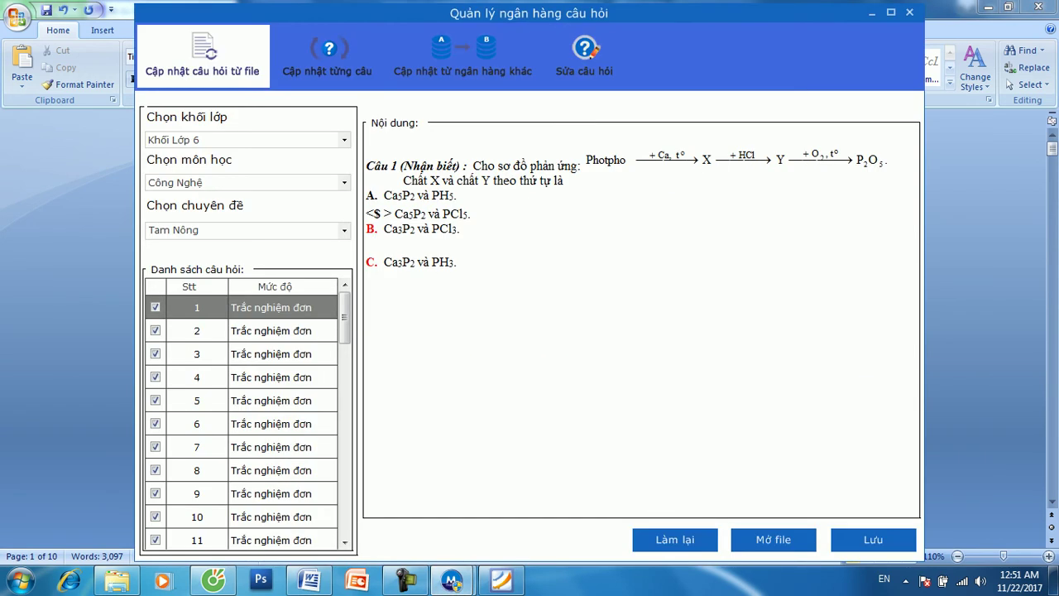
pyautogui.click(273, 331)
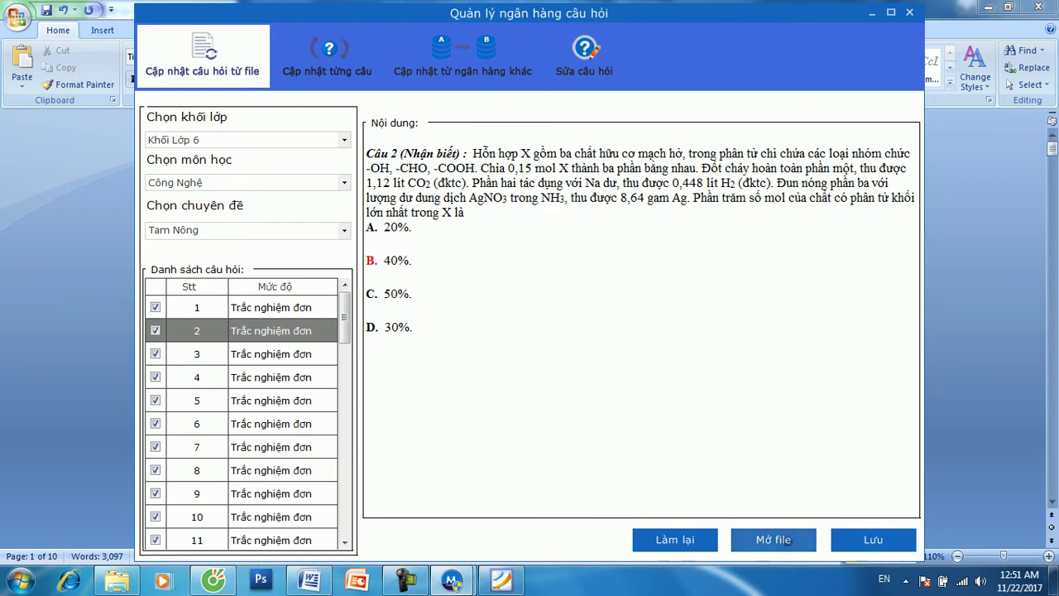
pyautogui.click(773, 539)
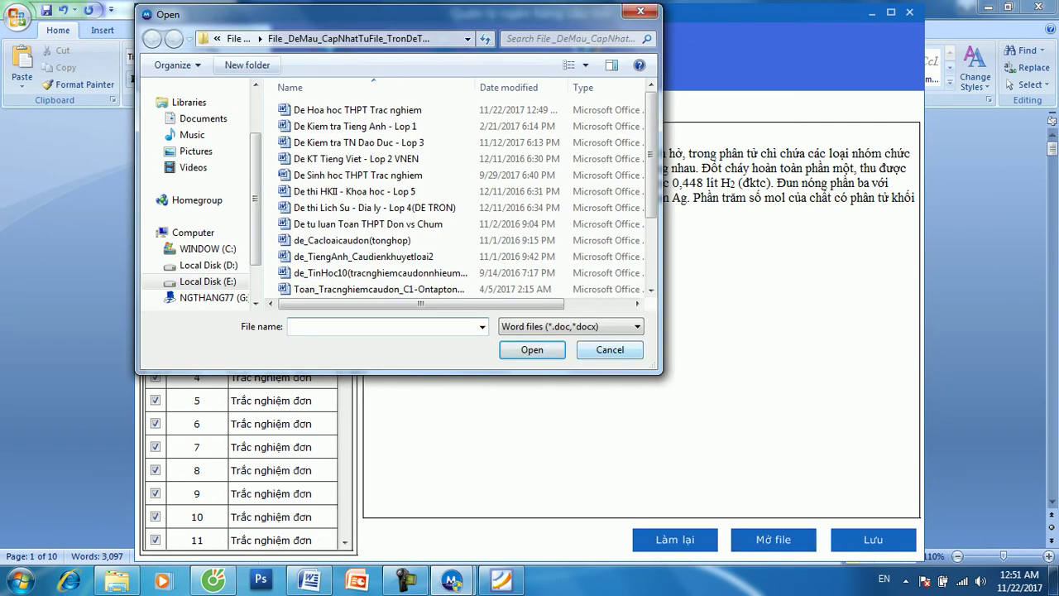
pyautogui.click(610, 349)
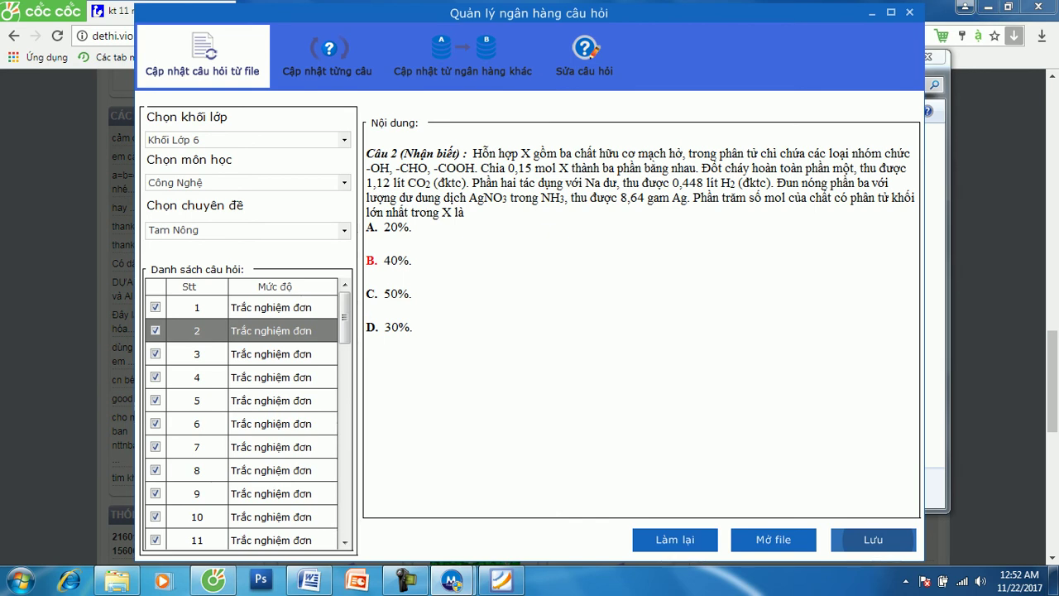
pyautogui.click(873, 539)
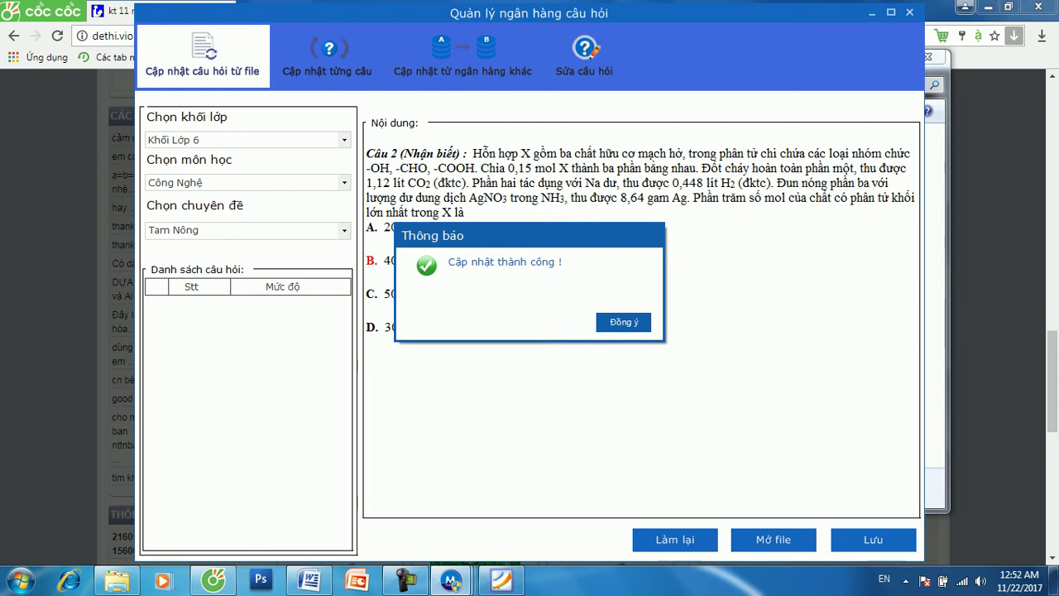
pyautogui.press('Return')
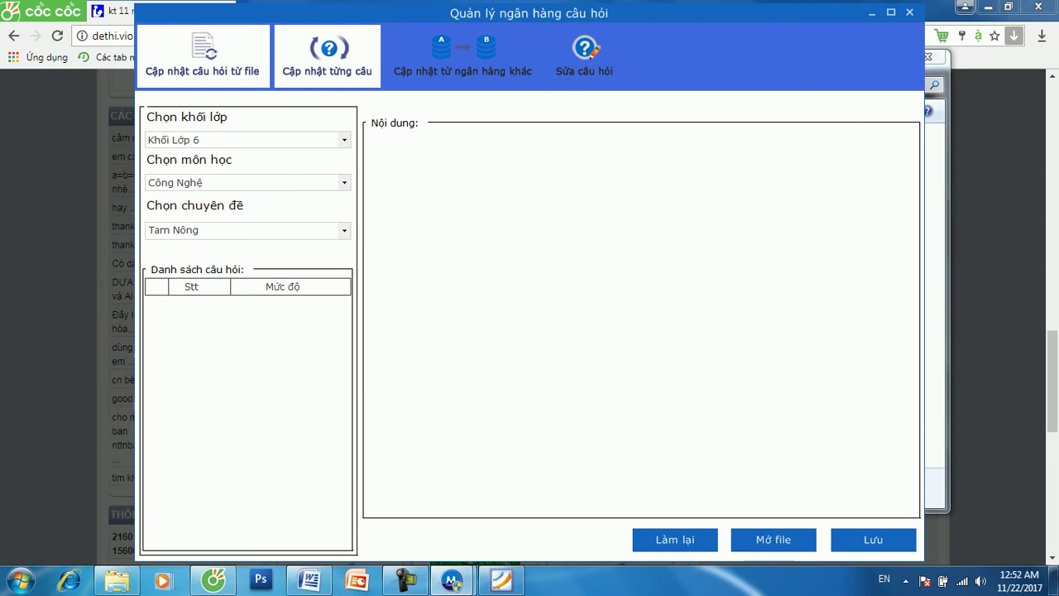
# Go to the question editing section with subject Công Nghệ and topic Tam Nông.
pyautogui.click(202, 58)
pyautogui.click(584, 57)
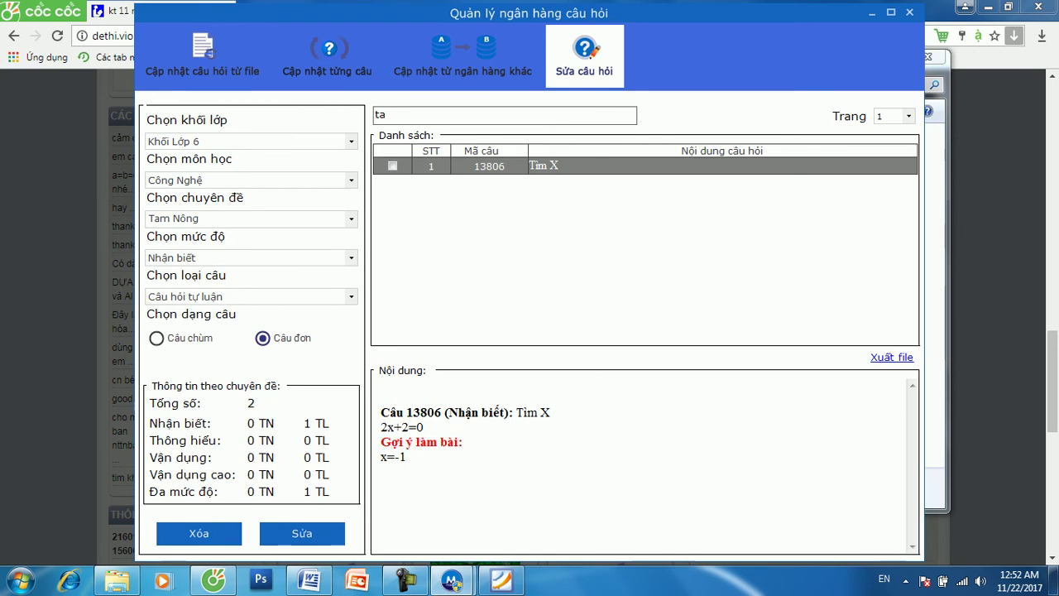
pyautogui.click(249, 179)
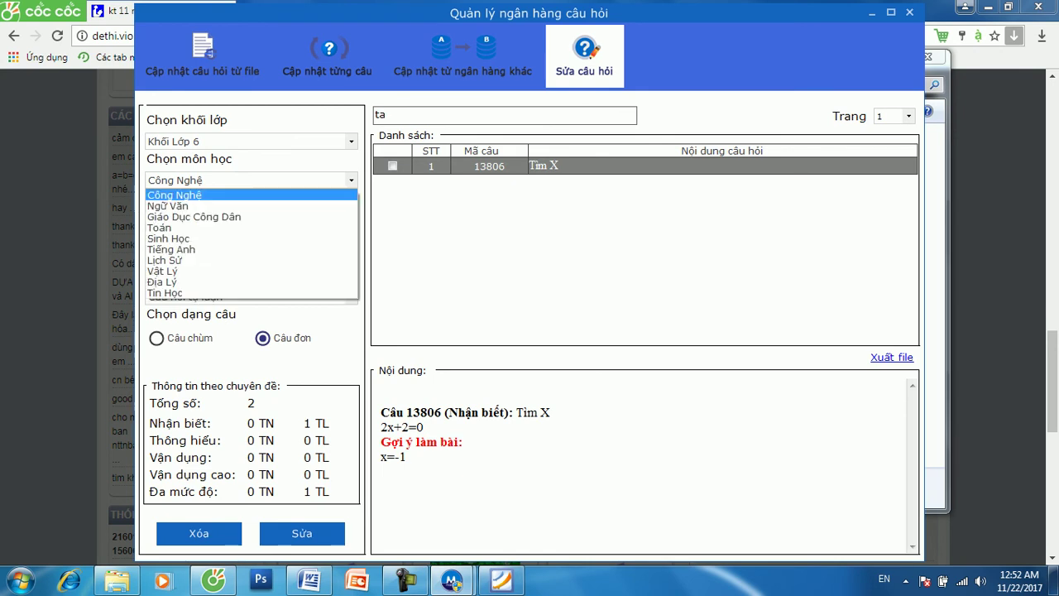
pyautogui.press('Return')
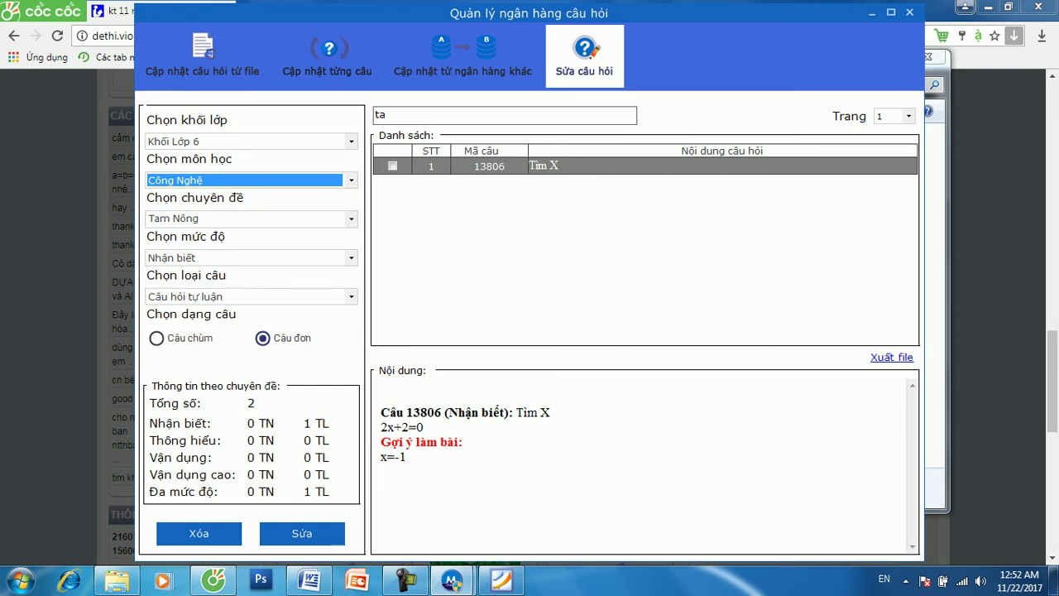
pyautogui.click(249, 217)
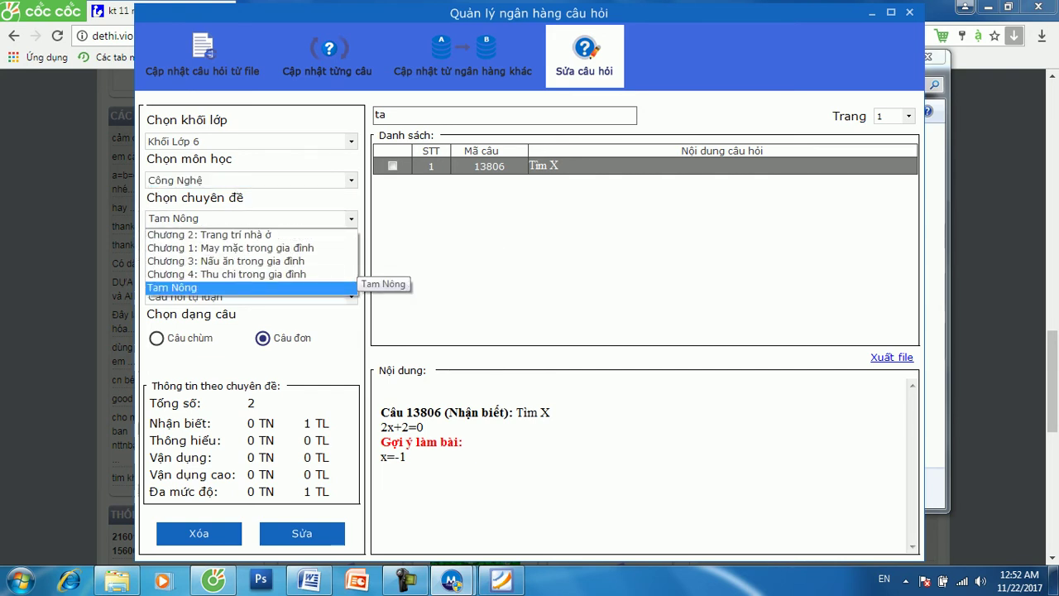
pyautogui.press('Return')
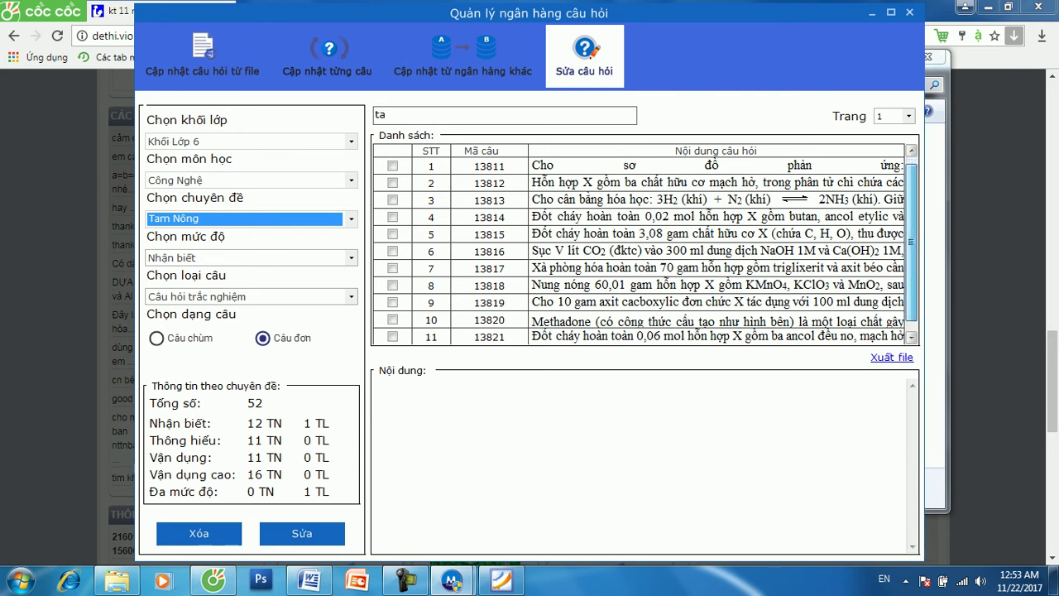
# Show the full content and answer choices of question 13816.
pyautogui.scroll(-1, 645, 248)
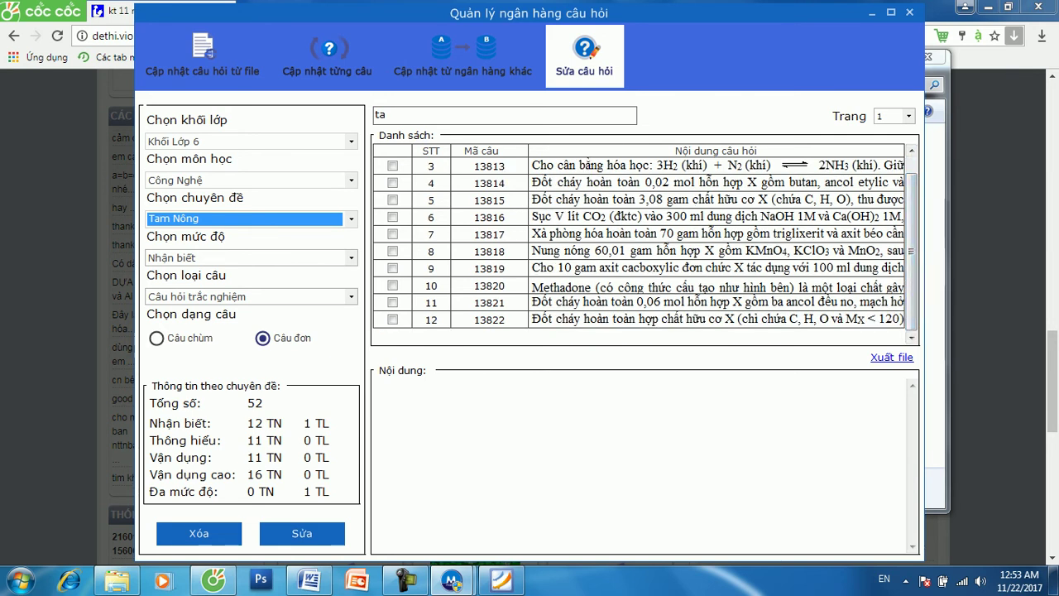
pyautogui.click(716, 216)
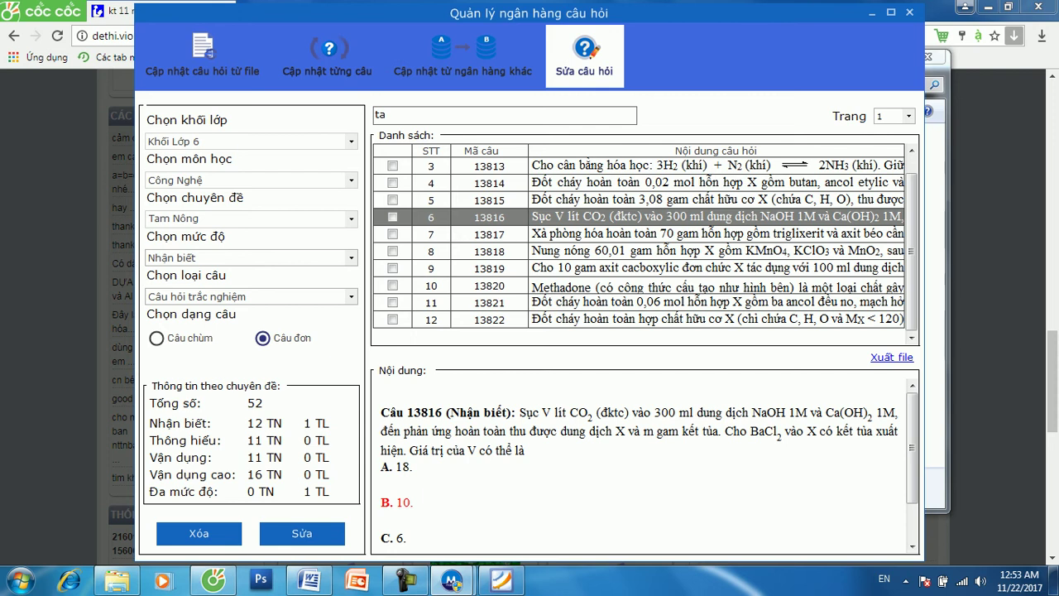
pyautogui.scroll(-1, 912, 446)
pyautogui.scroll(1, 911, 446)
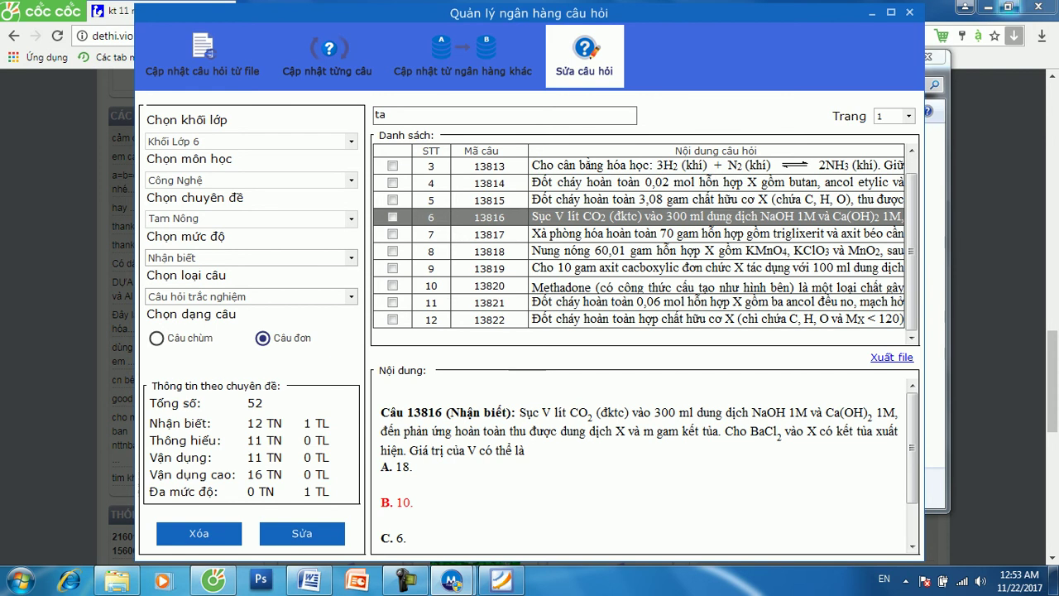
# Close the question bank manager, browser and file browser, then choose Ra Đề Thi > Làm đề từ File.
pyautogui.click(910, 12)
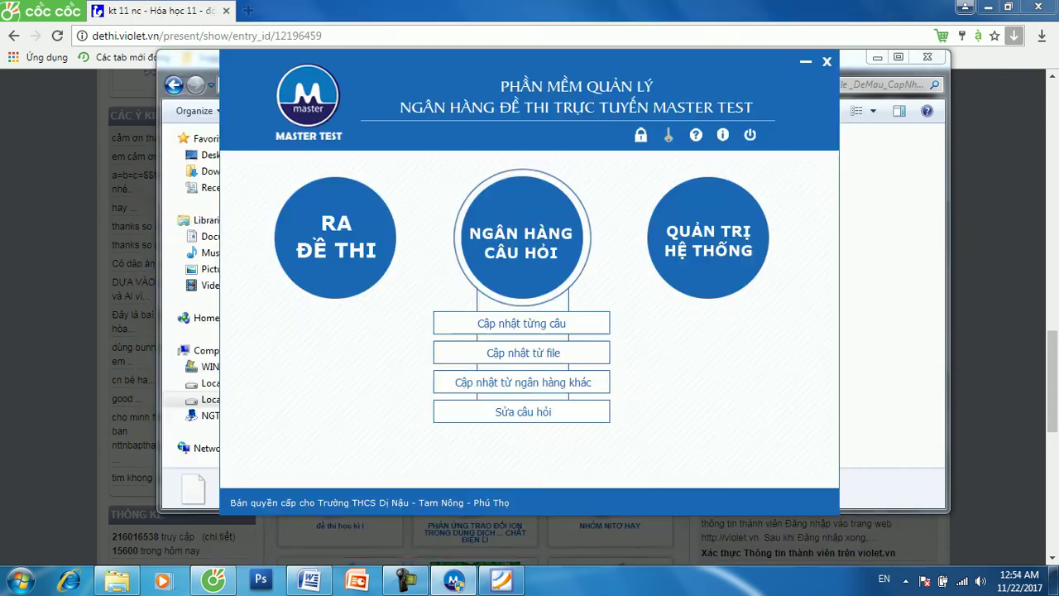
pyautogui.click(964, 7)
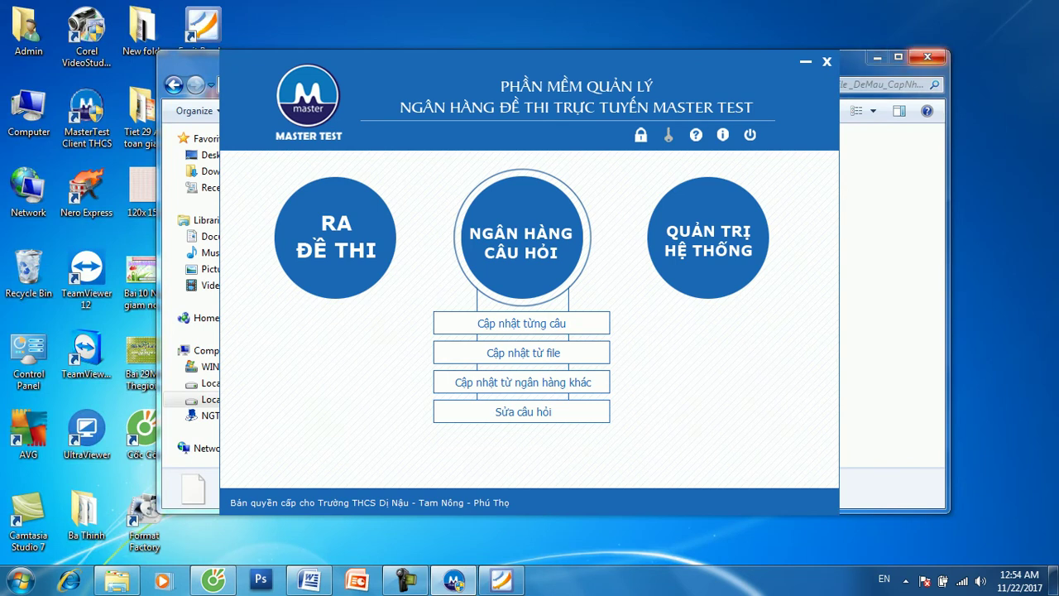
pyautogui.click(927, 57)
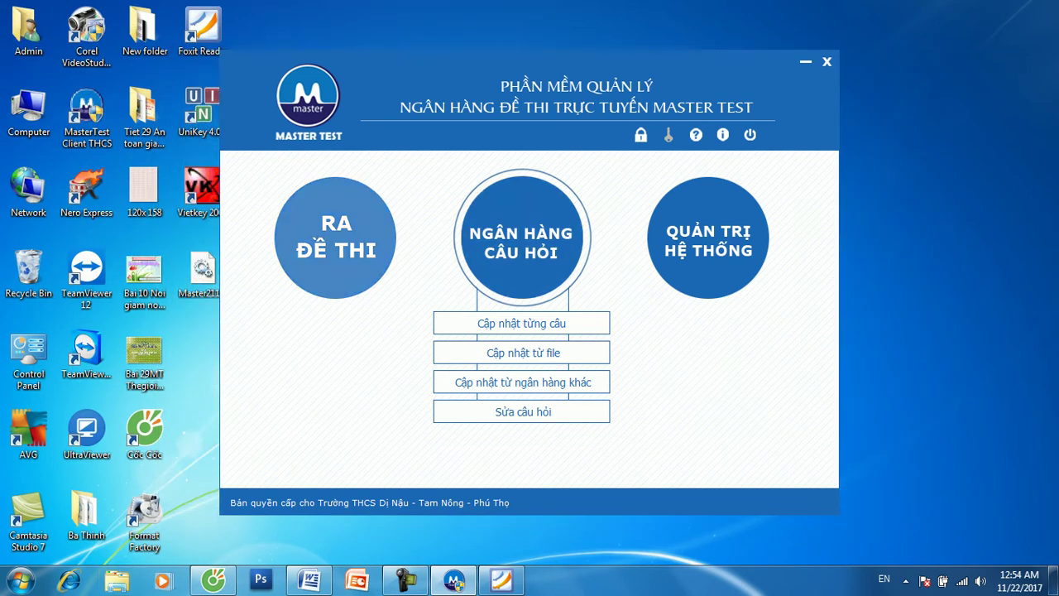
pyautogui.click(522, 248)
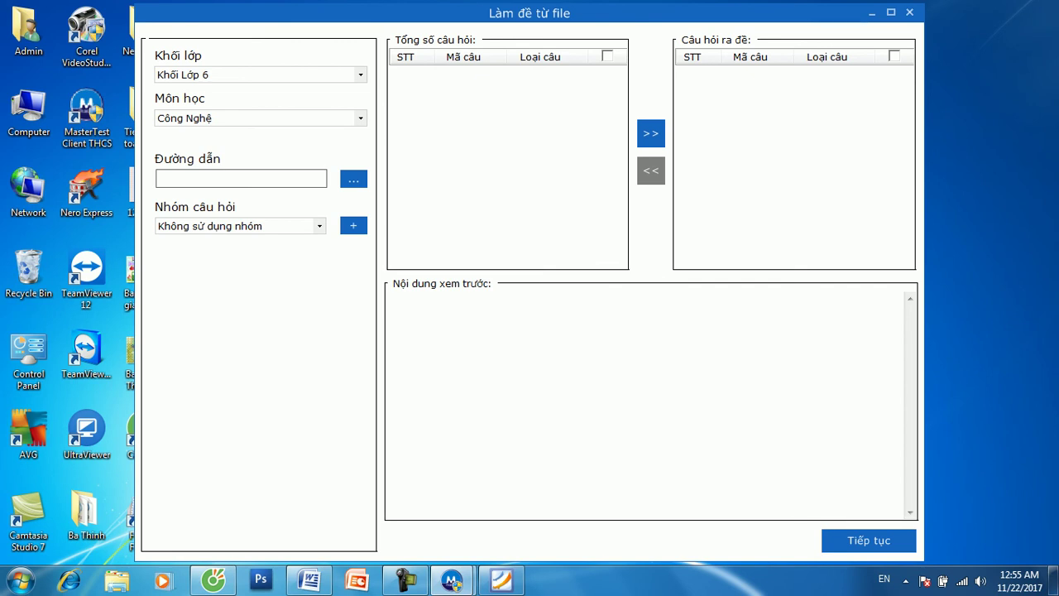
# Reopen the exam-from-file window, set the grade to Khối Lớp 9 (Tin Học), and browse for a question file.
pyautogui.hotkey('alt', 'F4')
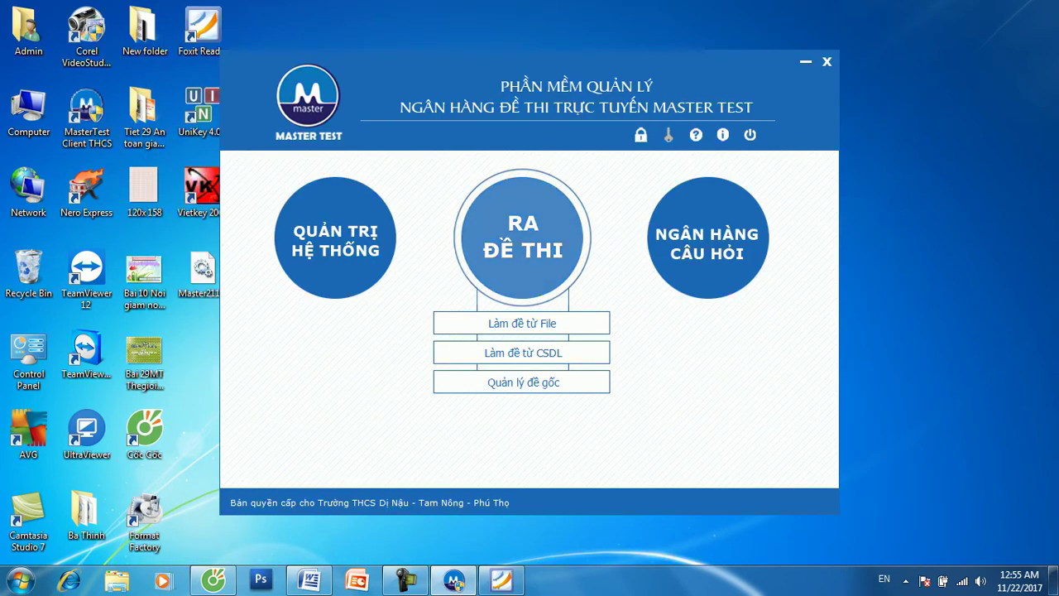
pyautogui.press('Return')
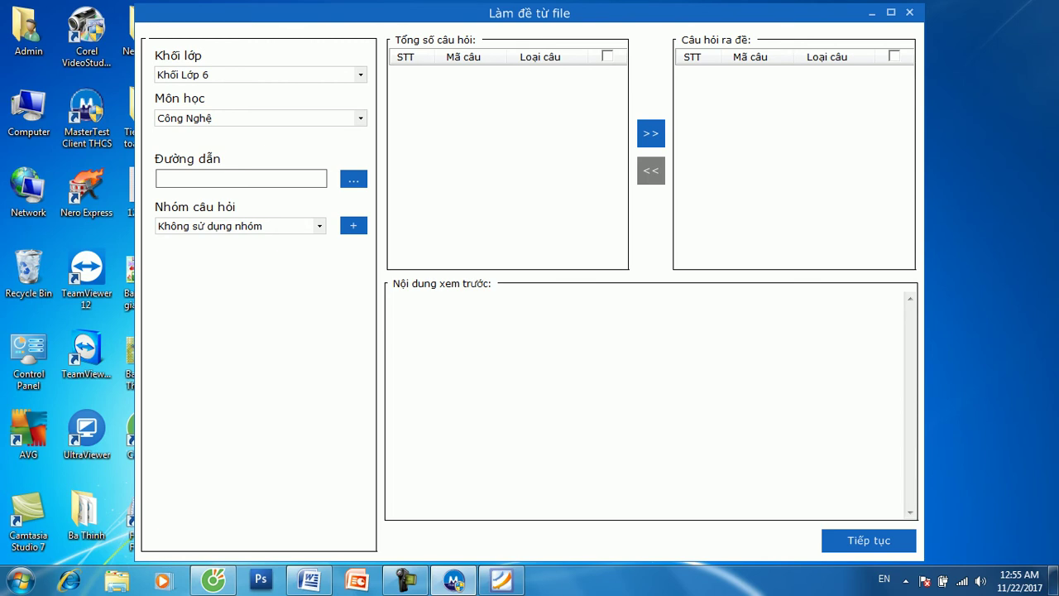
pyautogui.click(260, 74)
pyautogui.click(182, 87)
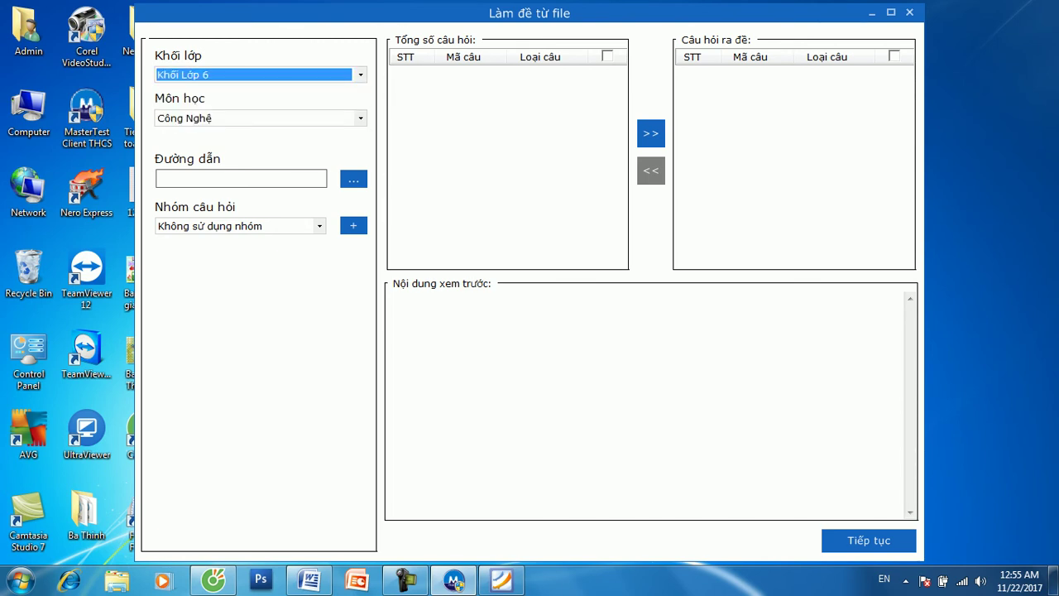
pyautogui.click(259, 118)
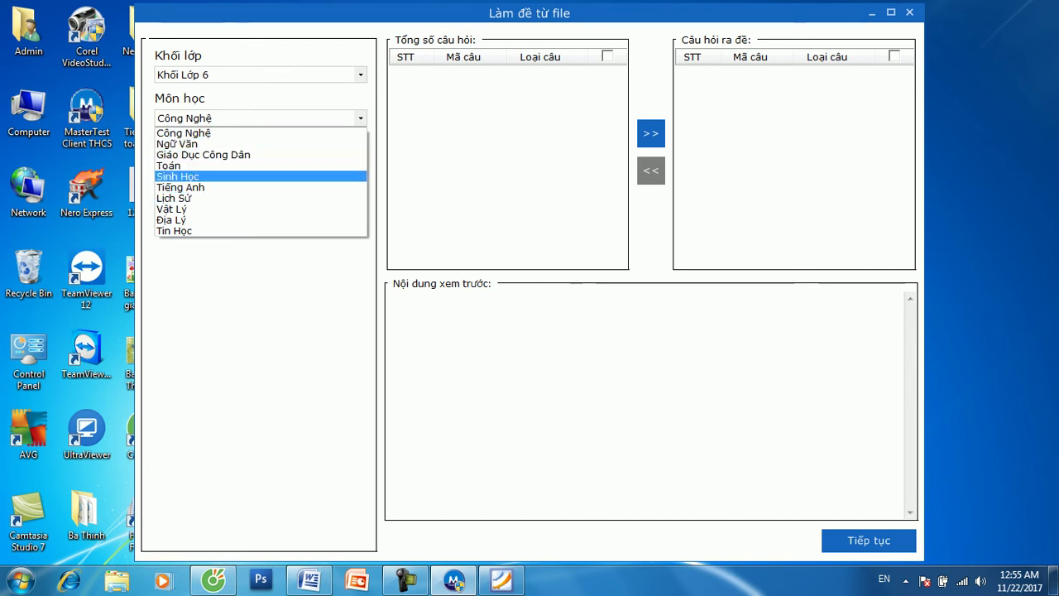
pyautogui.click(178, 176)
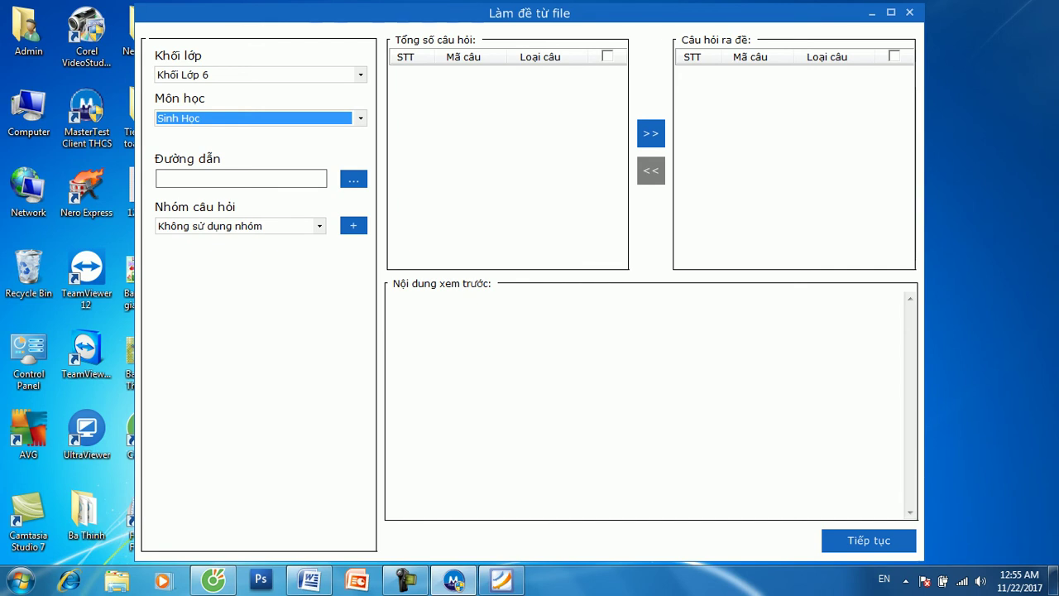
pyautogui.click(248, 74)
pyautogui.click(178, 116)
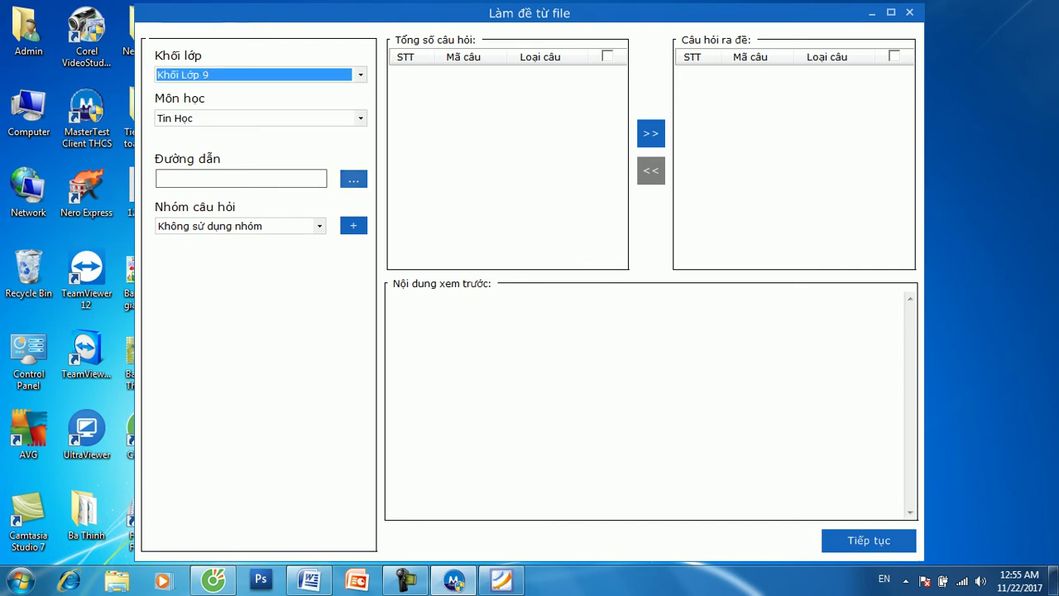
pyautogui.click(354, 179)
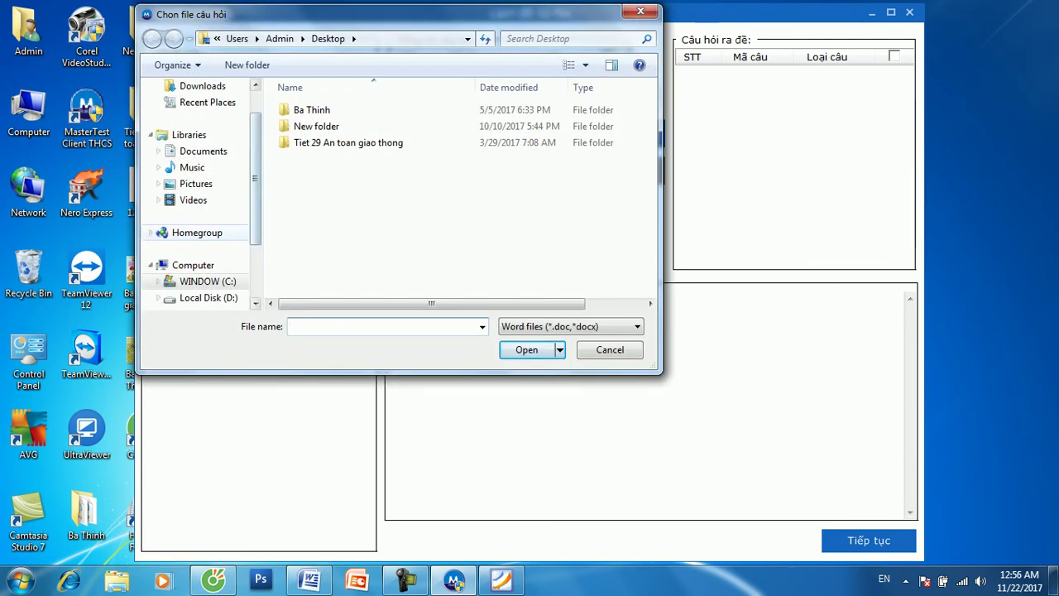
# Navigate to E:\Phan mem\...\File_DeMau_CapNhatTuFile_TronDeTuFile and load De Sinh hoc THPT Trac nghiem.
pyautogui.scroll(-1, 198, 273)
pyautogui.scroll(-2, 199, 249)
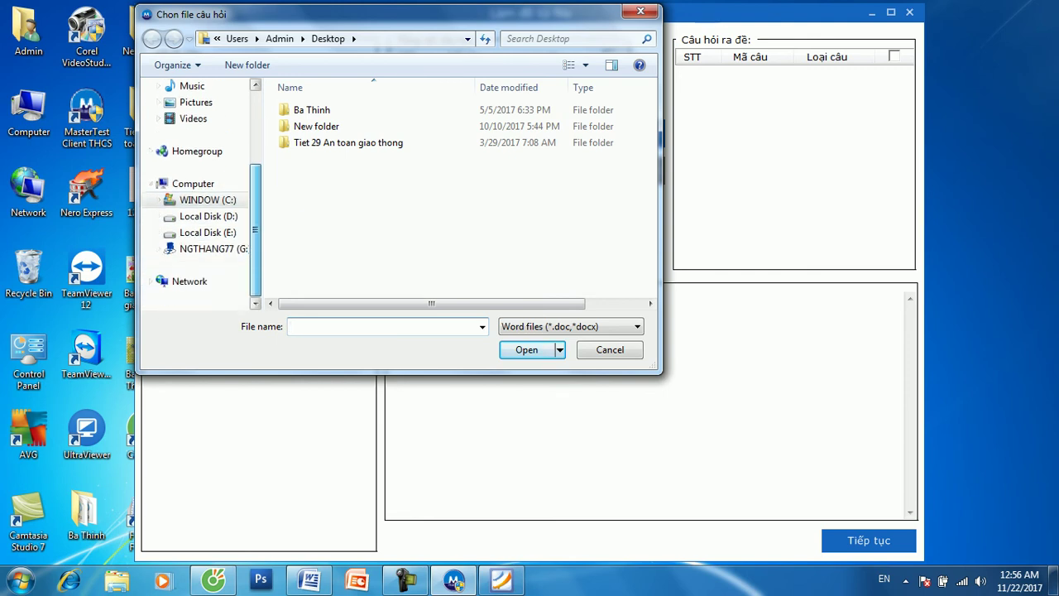
pyautogui.click(208, 232)
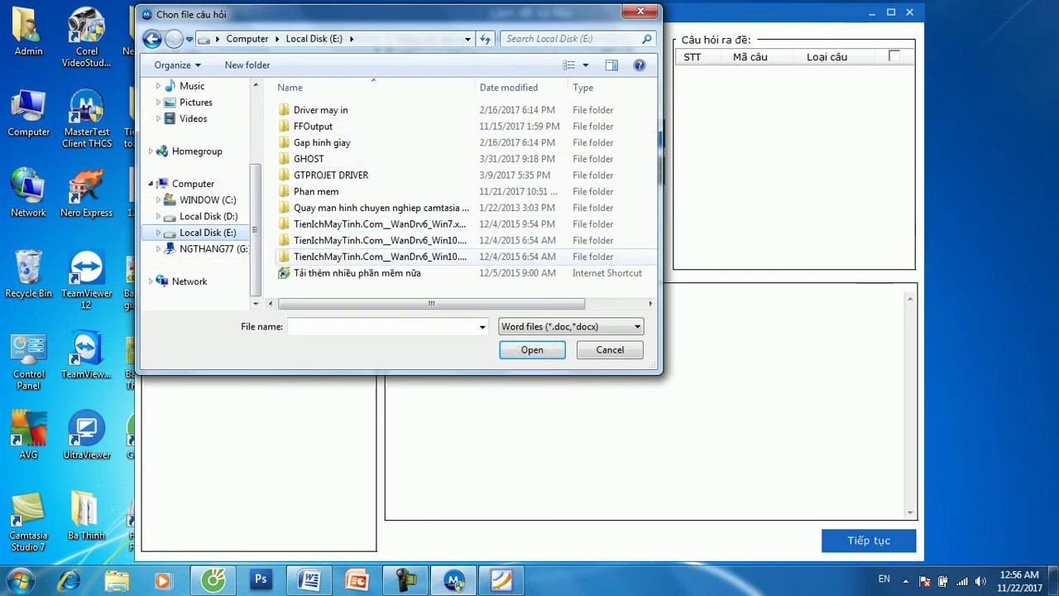
pyautogui.doubleClick(316, 191)
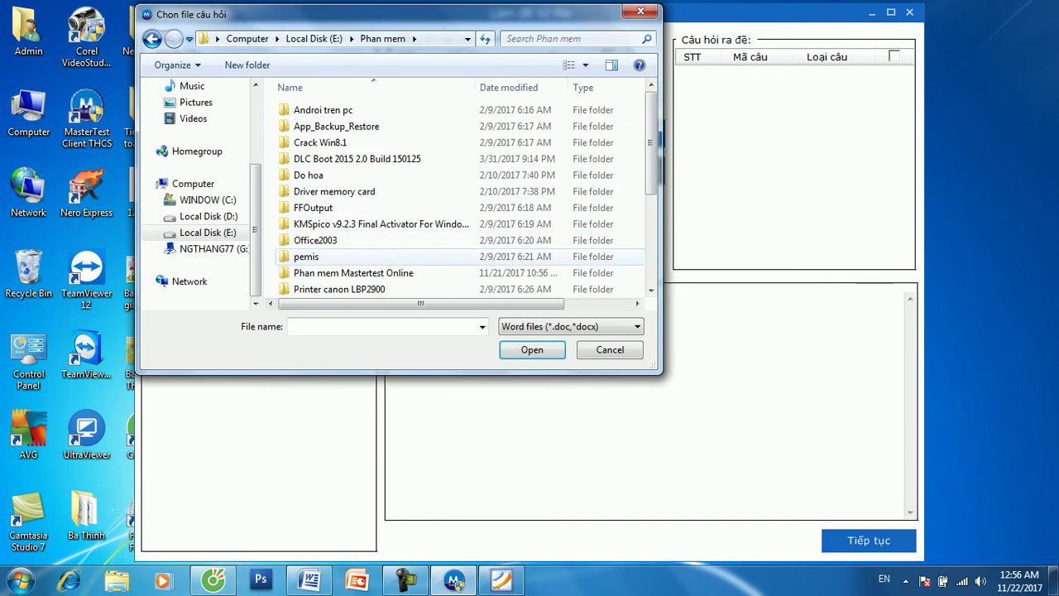
pyautogui.doubleClick(348, 272)
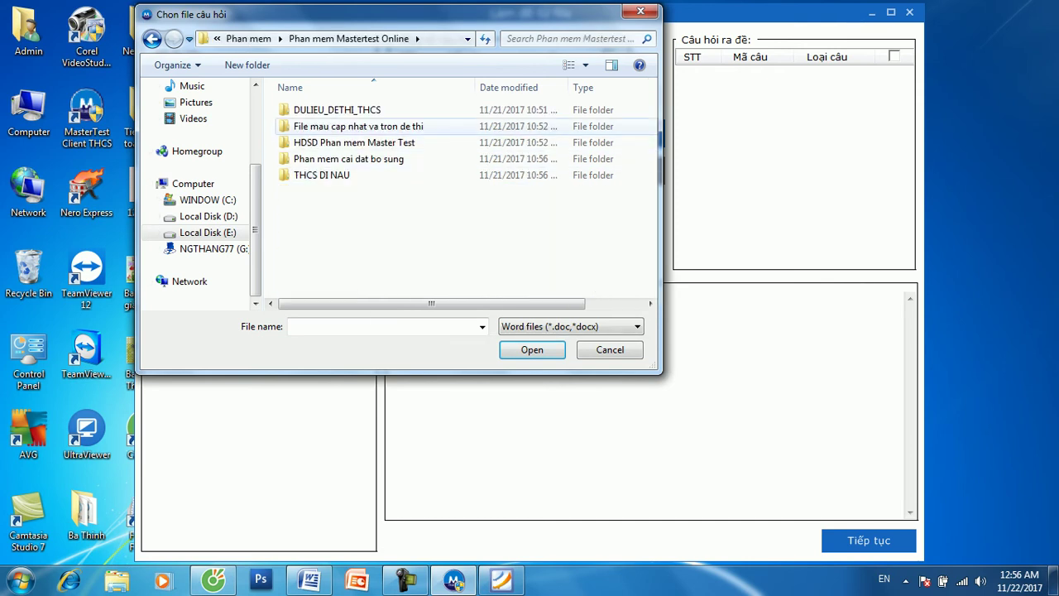
pyautogui.doubleClick(357, 126)
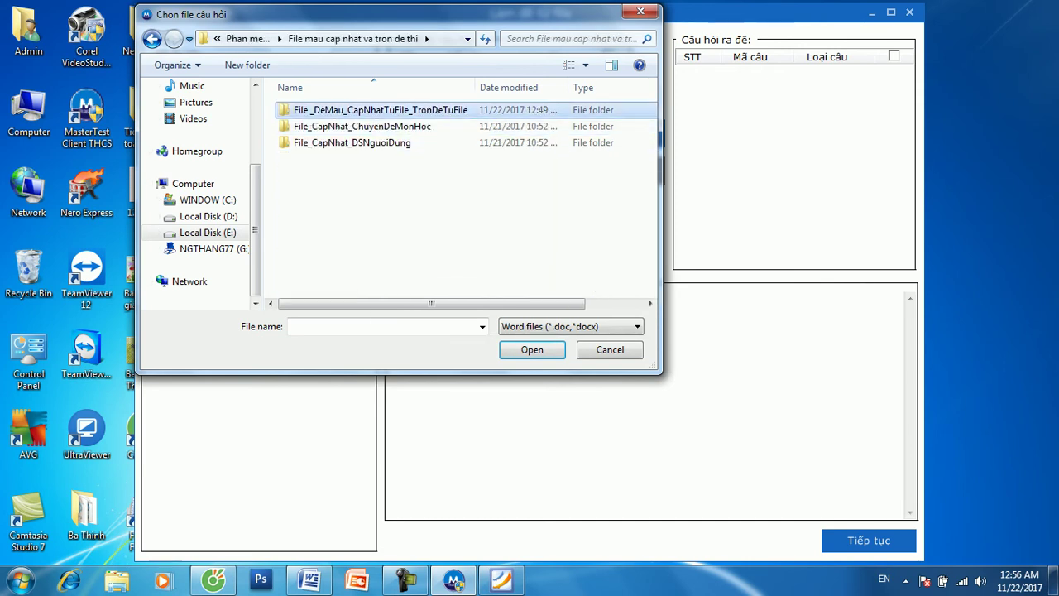
pyautogui.doubleClick(356, 110)
pyautogui.click(356, 174)
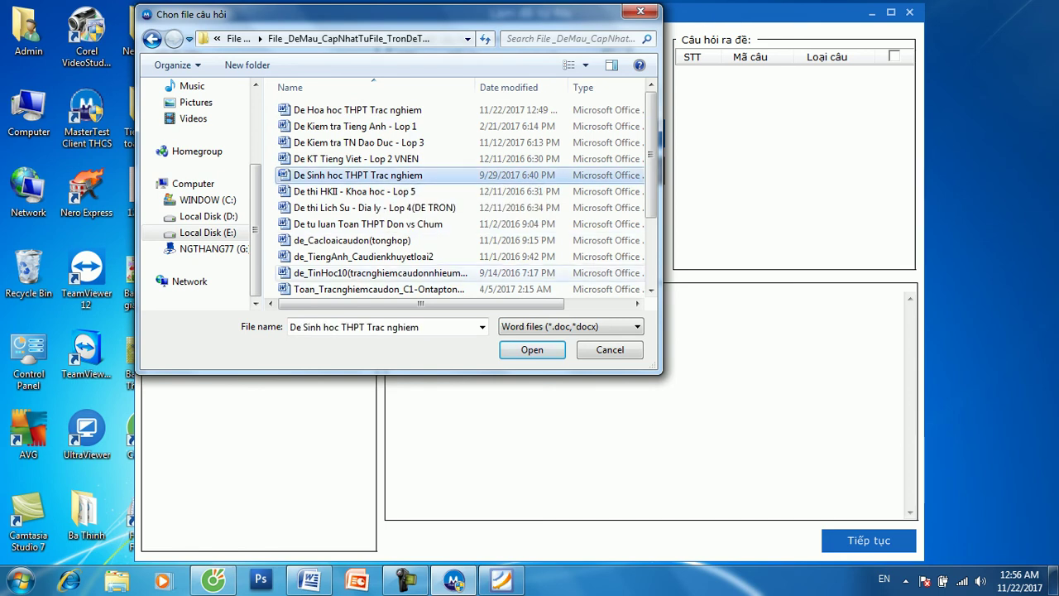
pyautogui.press('Return')
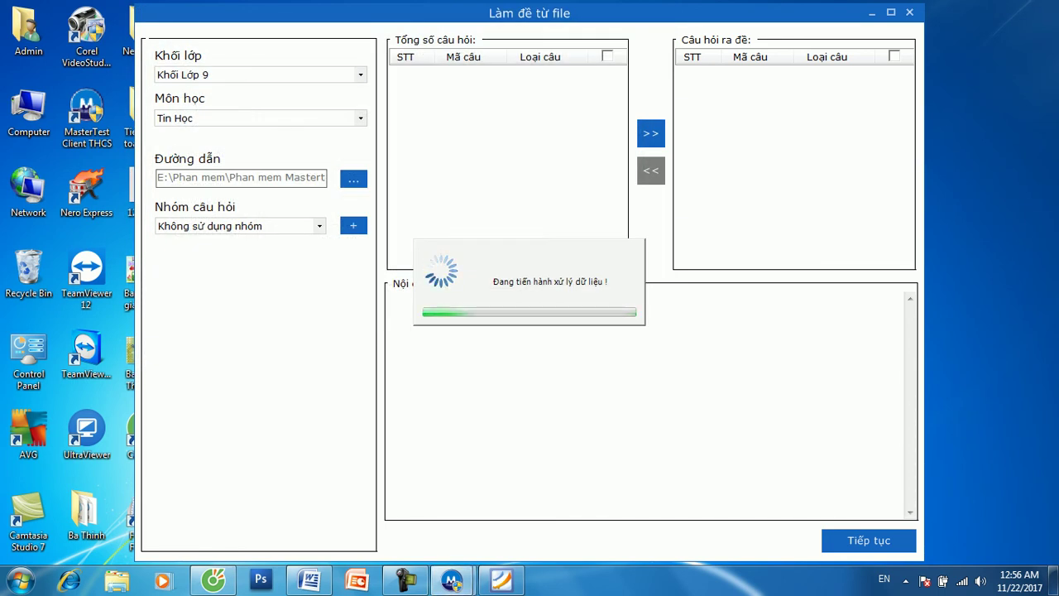
# Check the imported list down to question 25 and keep the question group as Không sử dụng nhóm.
pyautogui.scroll(-6, 501, 157)
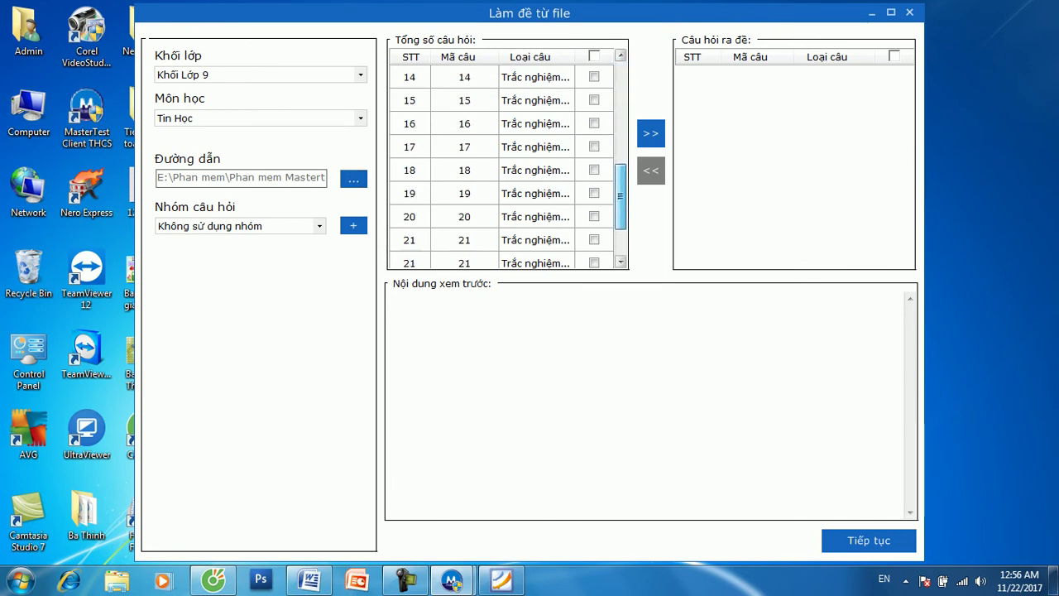
pyautogui.click(535, 240)
pyautogui.scroll(6, 502, 158)
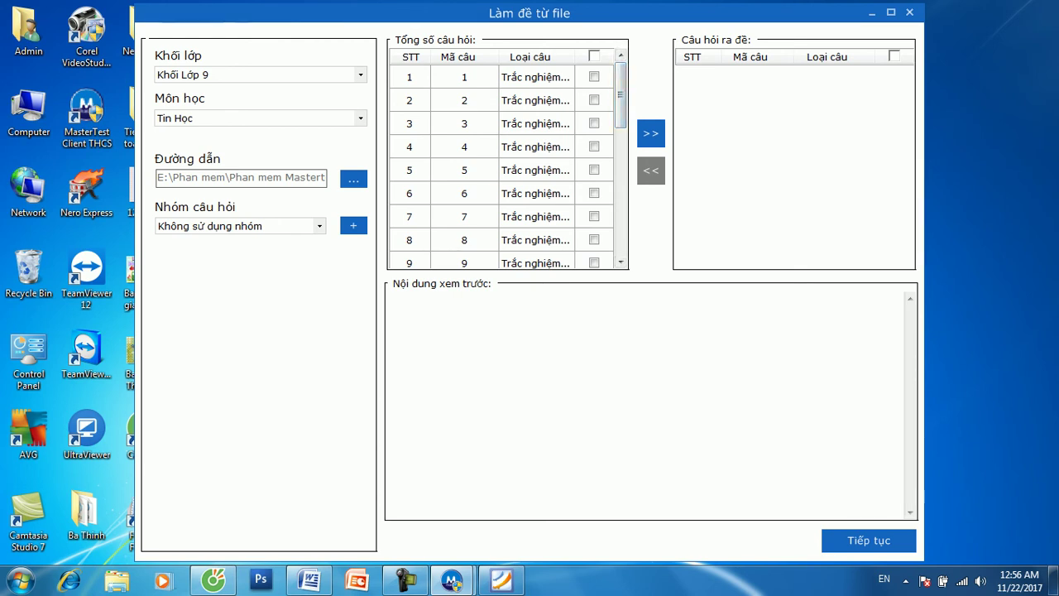
pyautogui.hotkey('alt', 'Down')
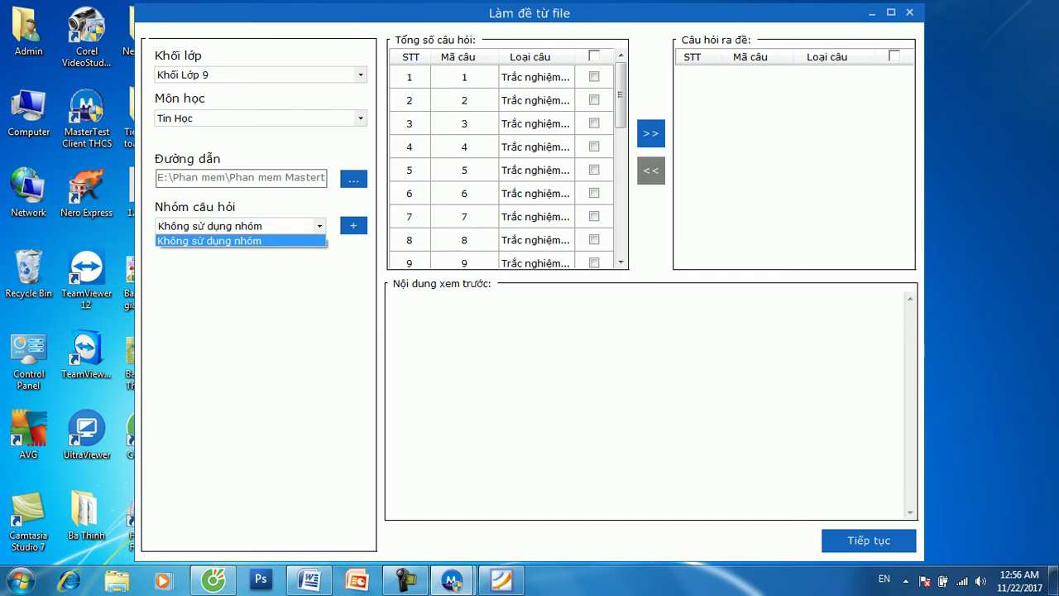
pyautogui.press('Return')
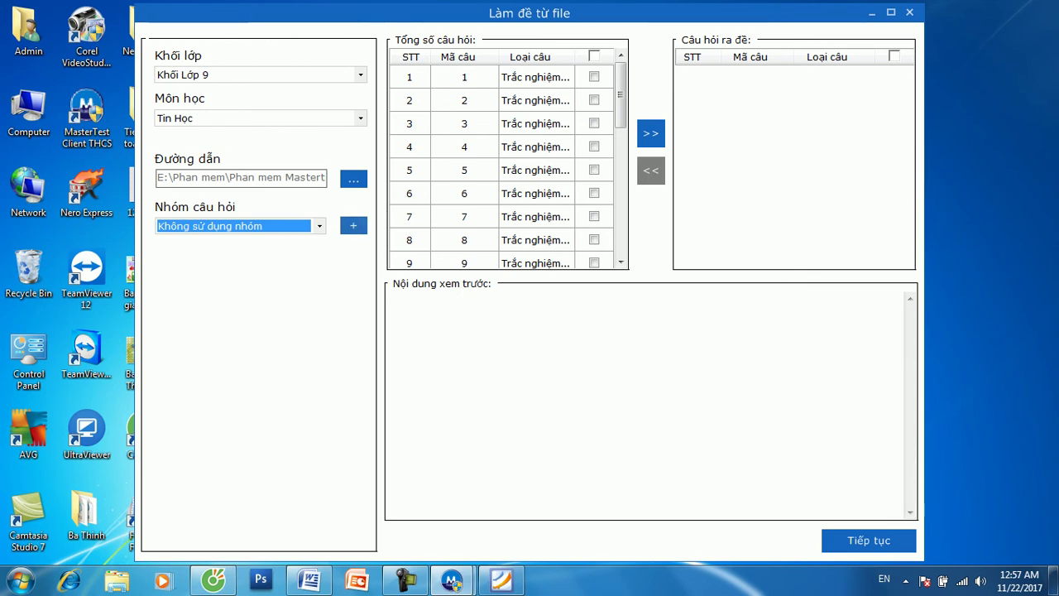
# Preview questions 2 through 6 in the imported question list.
pyautogui.scroll(-6, 501, 157)
pyautogui.click(536, 239)
pyautogui.scroll(6, 500, 157)
pyautogui.click(562, 100)
pyautogui.click(562, 124)
pyautogui.click(562, 147)
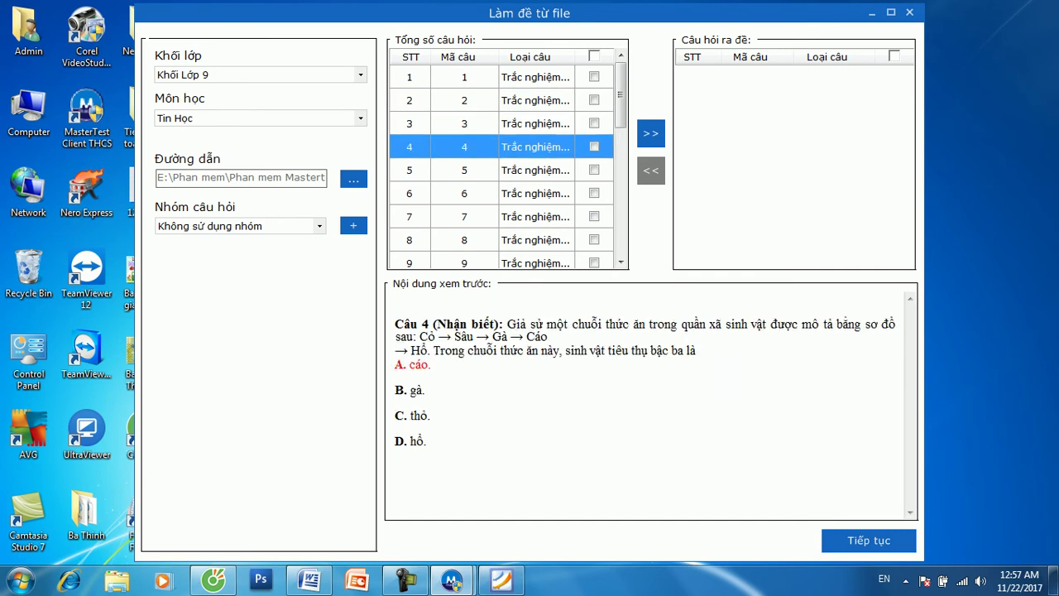
pyautogui.click(562, 193)
pyautogui.click(563, 169)
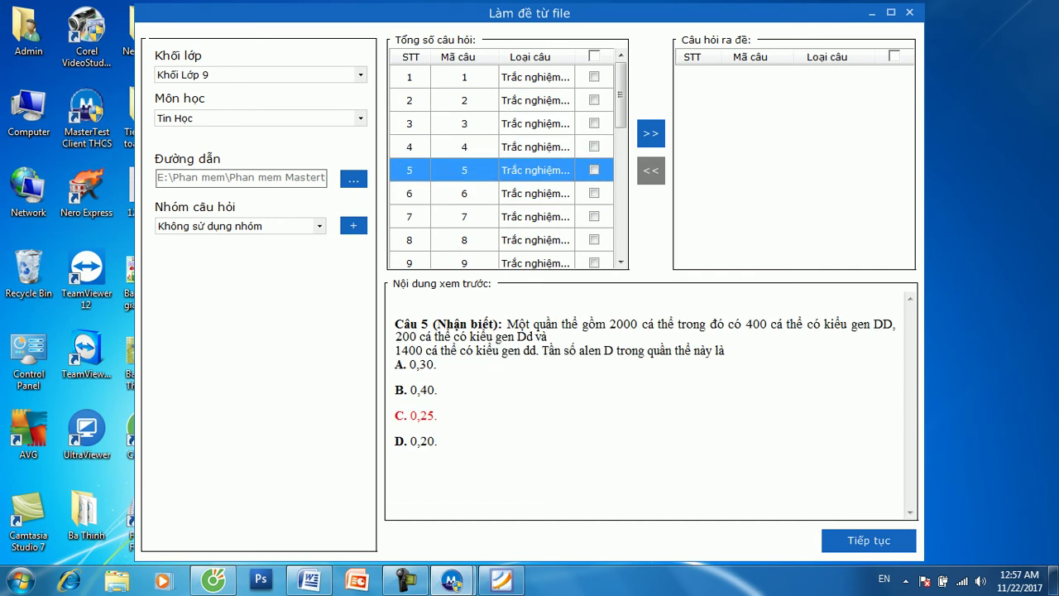
pyautogui.click(563, 146)
pyautogui.click(563, 123)
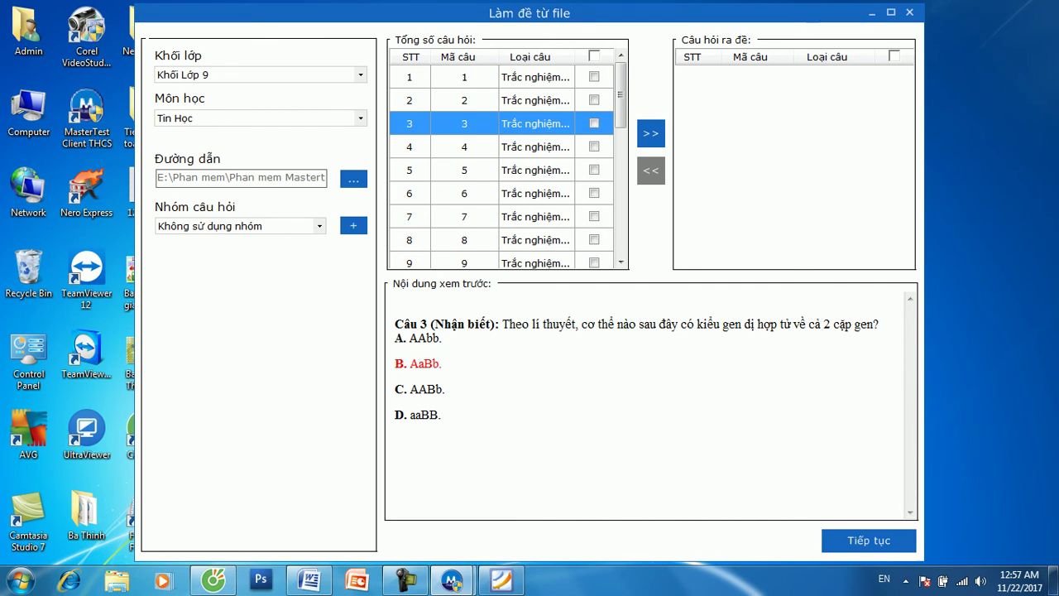
# Tick questions 25 and 24, then tick the header checkbox to mark every question.
pyautogui.scroll(-6, 501, 165)
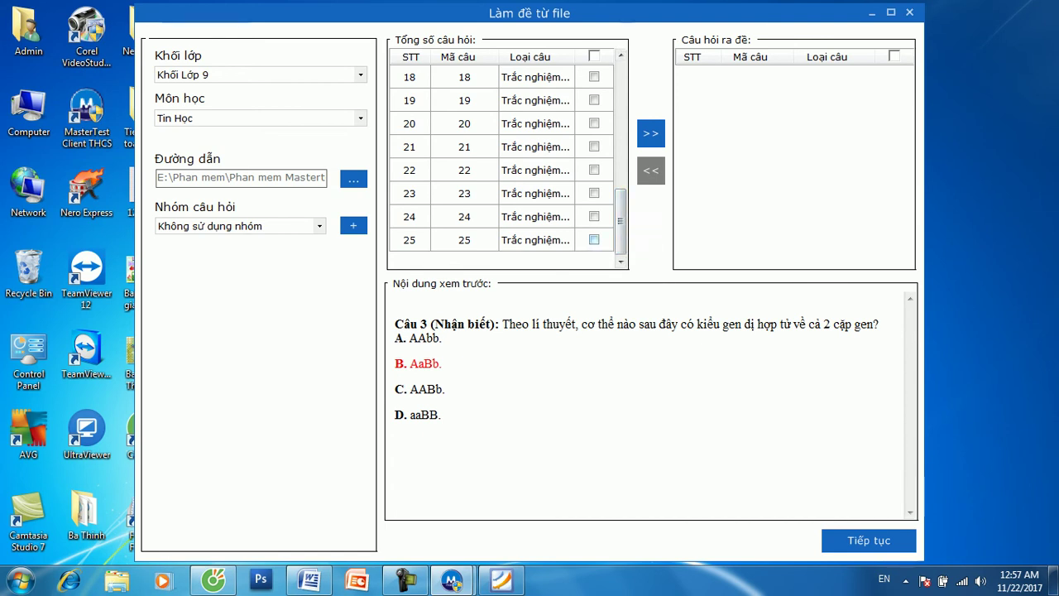
pyautogui.click(594, 239)
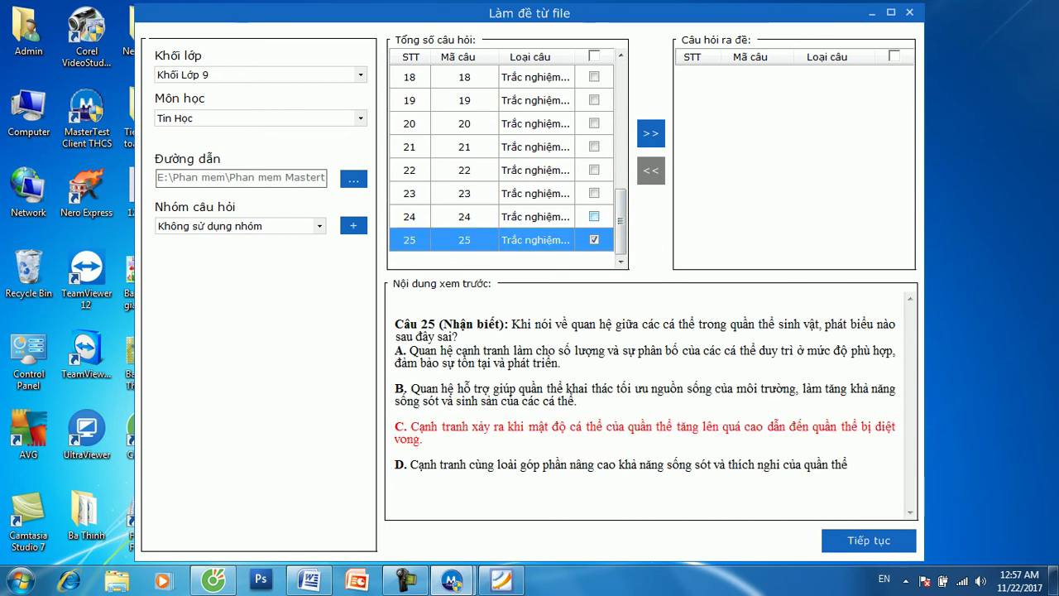
pyautogui.click(594, 216)
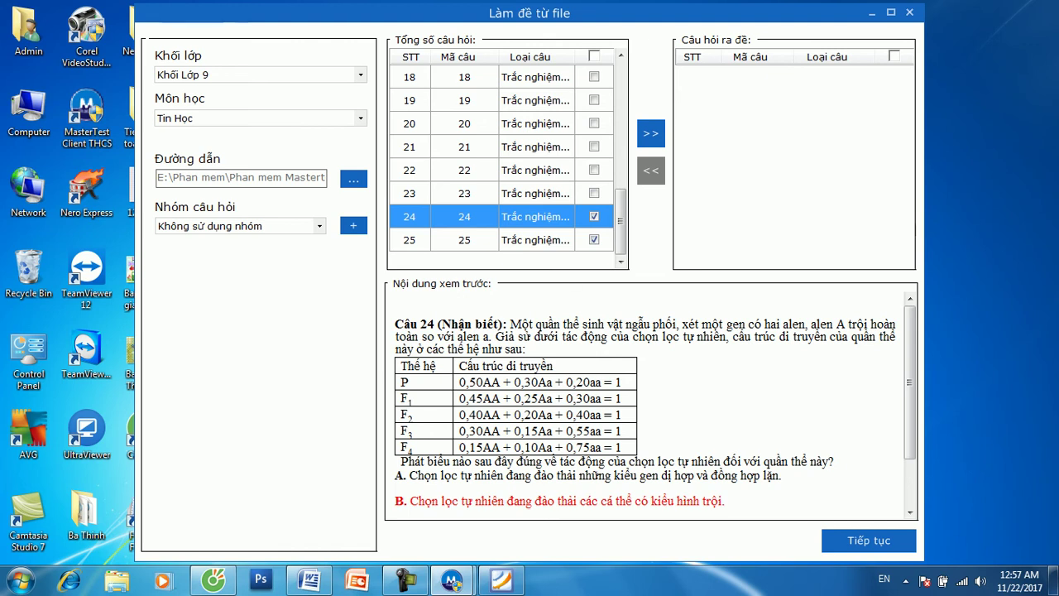
pyautogui.click(594, 56)
# Adjust the ticks on questions 22–25, re-marking question 23 at the end.
pyautogui.moveTo(620, 221)
pyautogui.mouseDown()
pyautogui.moveTo(619, 93)
pyautogui.moveTo(620, 222)
pyautogui.mouseUp()
pyautogui.click(594, 239)
pyautogui.click(594, 216)
pyautogui.click(594, 193)
pyautogui.click(594, 169)
pyautogui.click(594, 170)
pyautogui.click(594, 170)
pyautogui.click(594, 192)
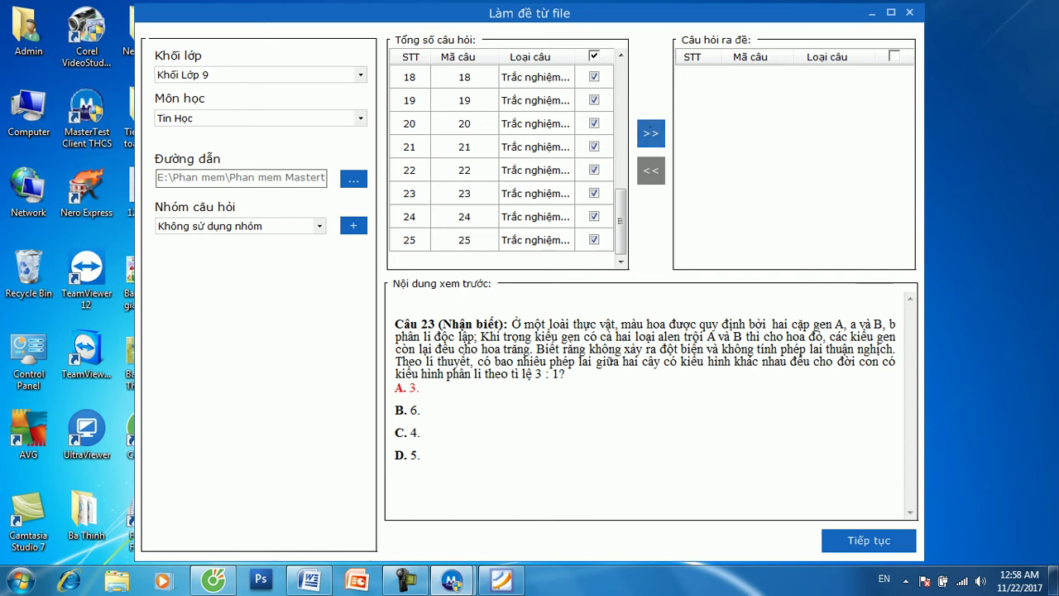
# Move all 25 questions into Câu hỏi ra đề and preview questions 25, 23, 22 and 20.
pyautogui.click(651, 133)
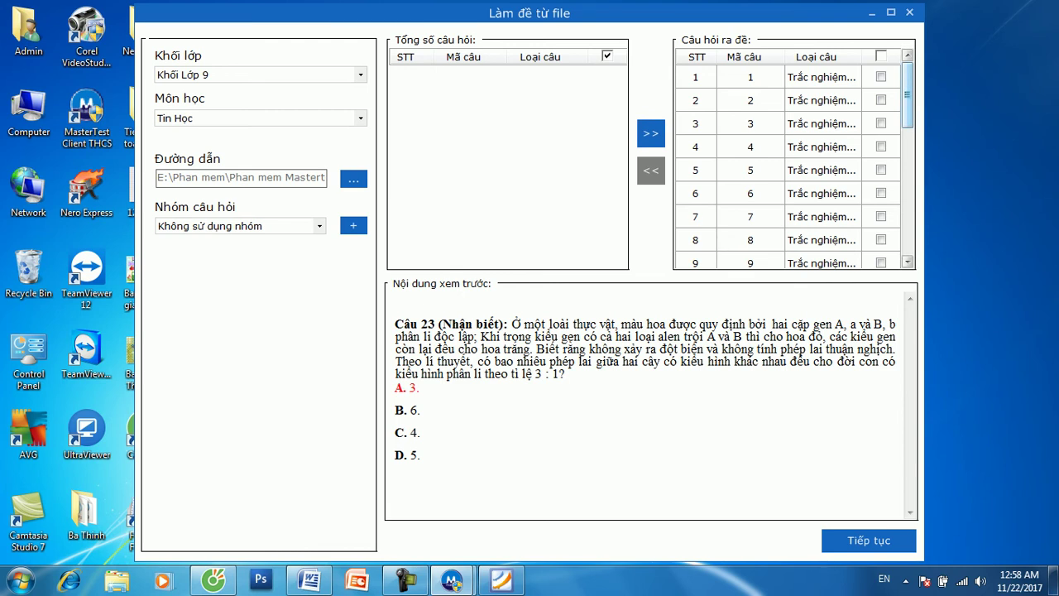
pyautogui.scroll(-6, 790, 157)
pyautogui.click(750, 239)
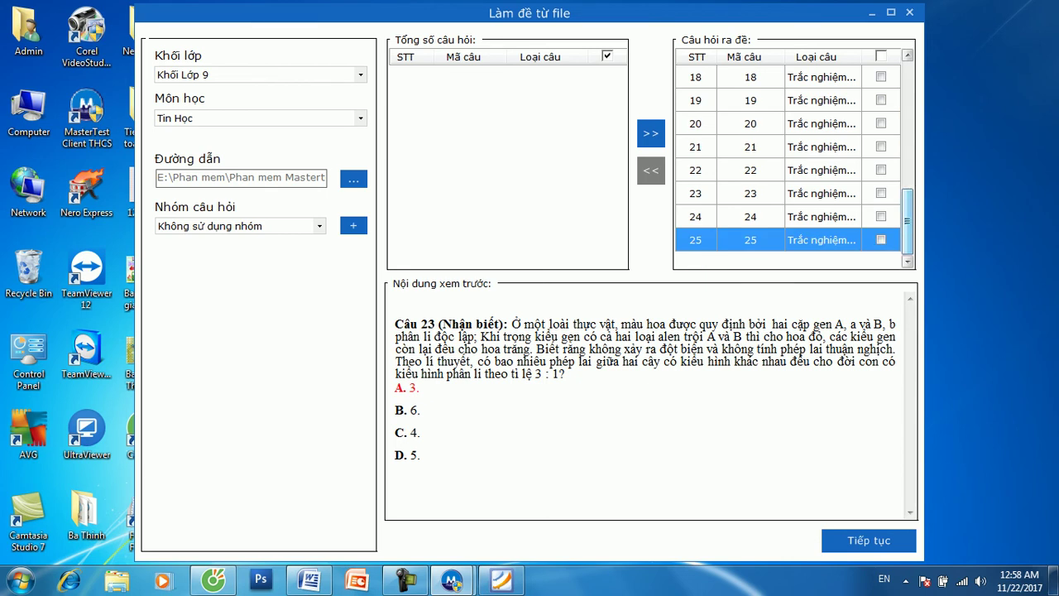
pyautogui.click(750, 193)
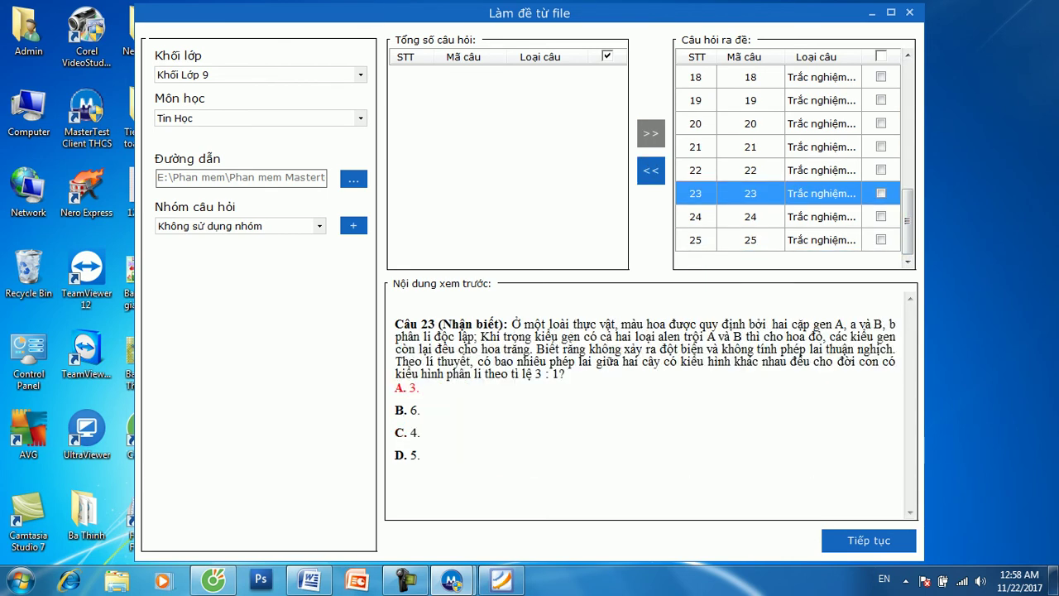
pyautogui.click(750, 169)
pyautogui.click(750, 123)
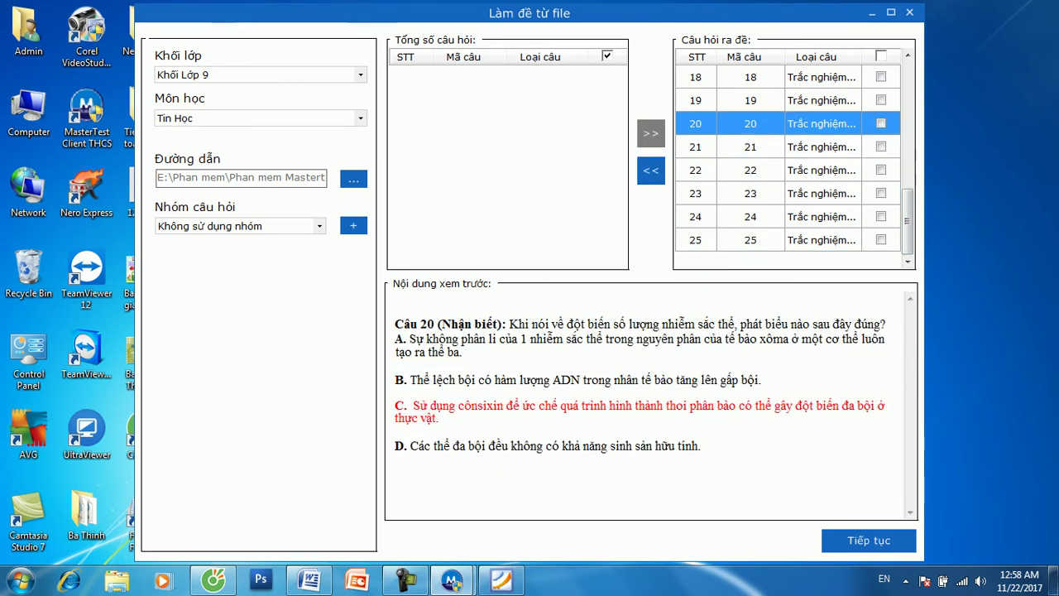
# Mark and then unmark question 18, and continue to exam packaging.
pyautogui.click(880, 76)
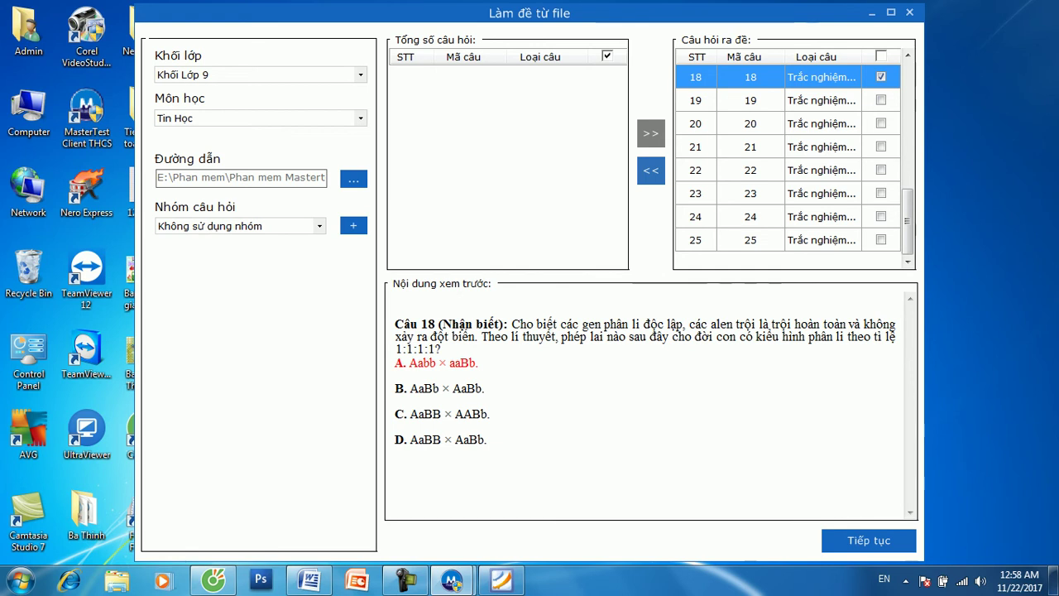
pyautogui.click(880, 76)
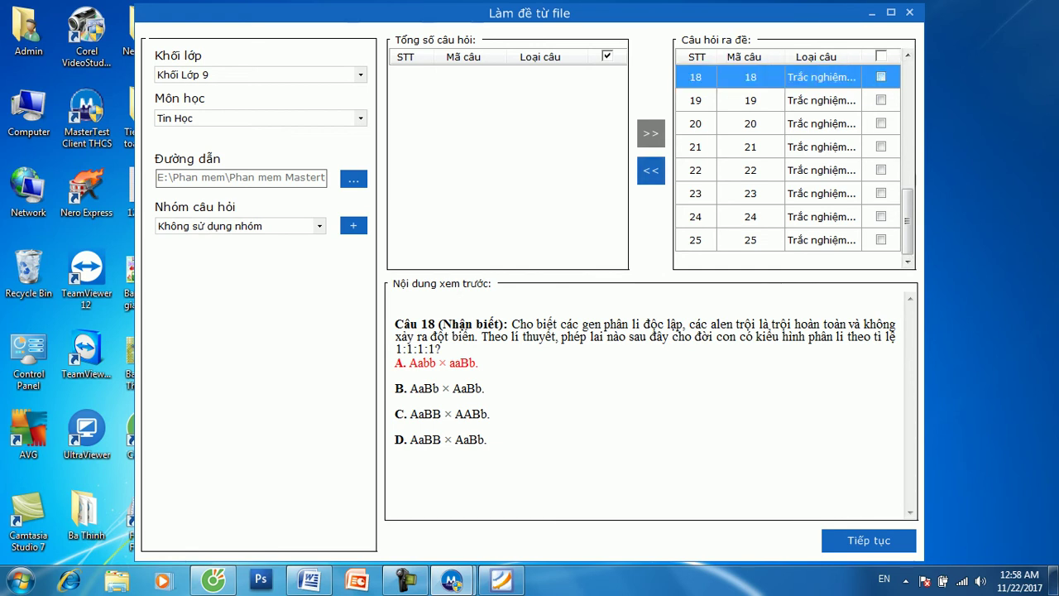
pyautogui.click(869, 540)
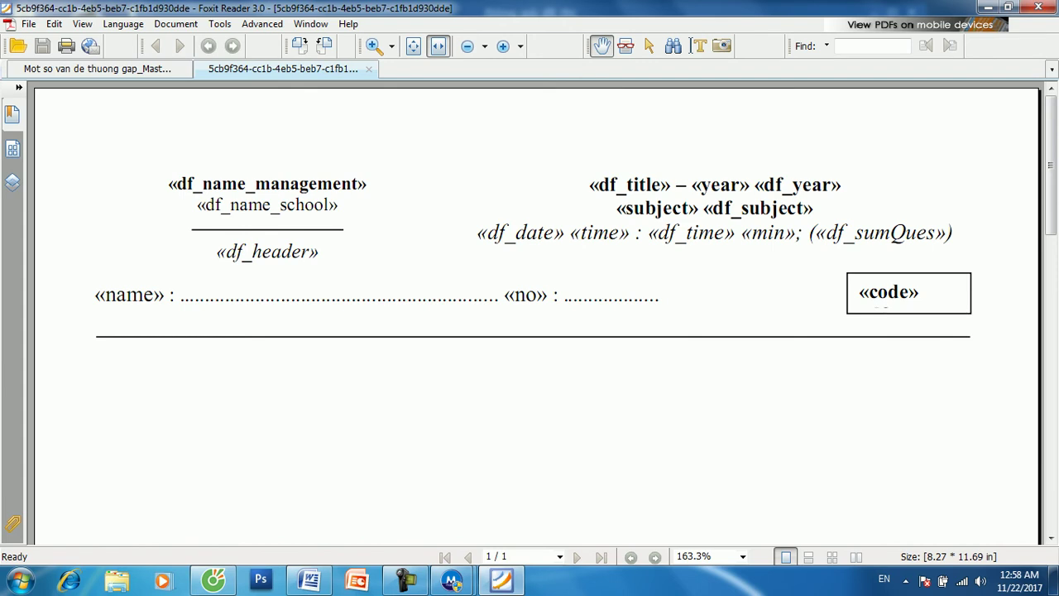
# Bring up the exam packaging window and scroll through the template preview.
pyautogui.click(451, 581)
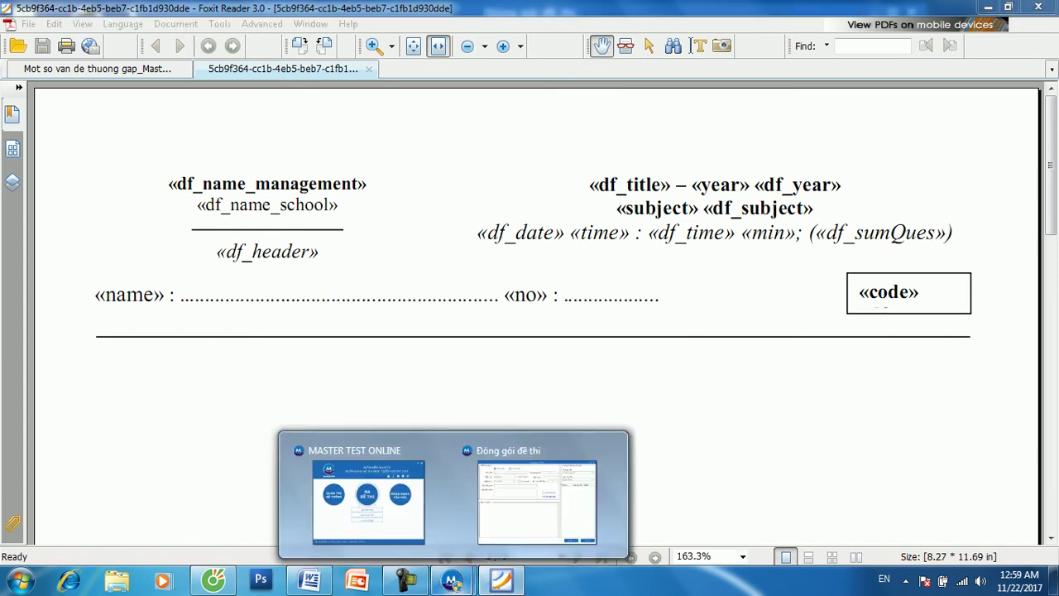
pyautogui.click(536, 500)
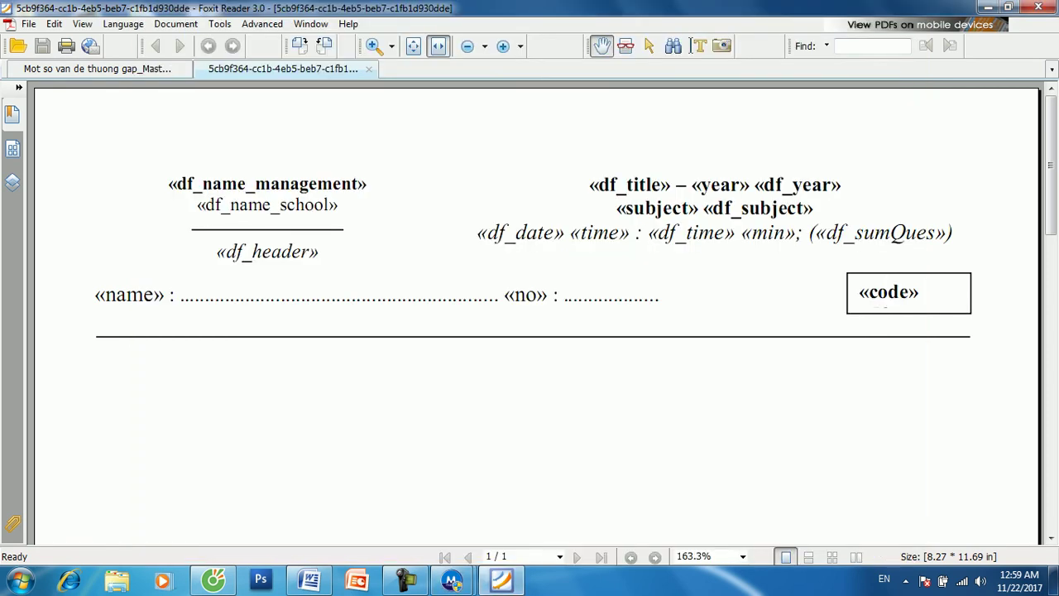
pyautogui.scroll(-1, 545, 314)
pyautogui.scroll(-8, 546, 314)
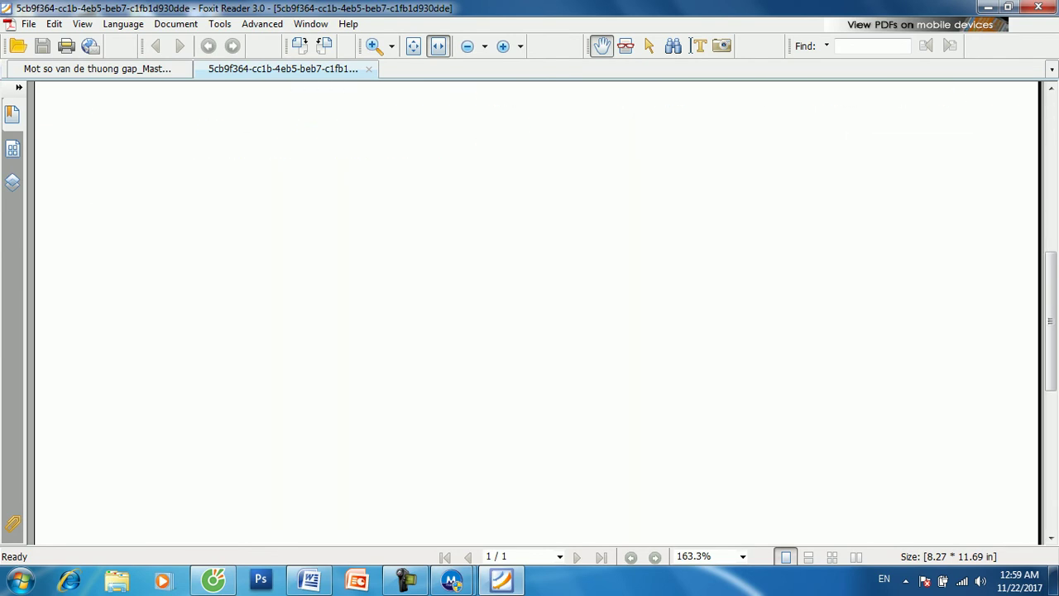
pyautogui.scroll(9, 545, 315)
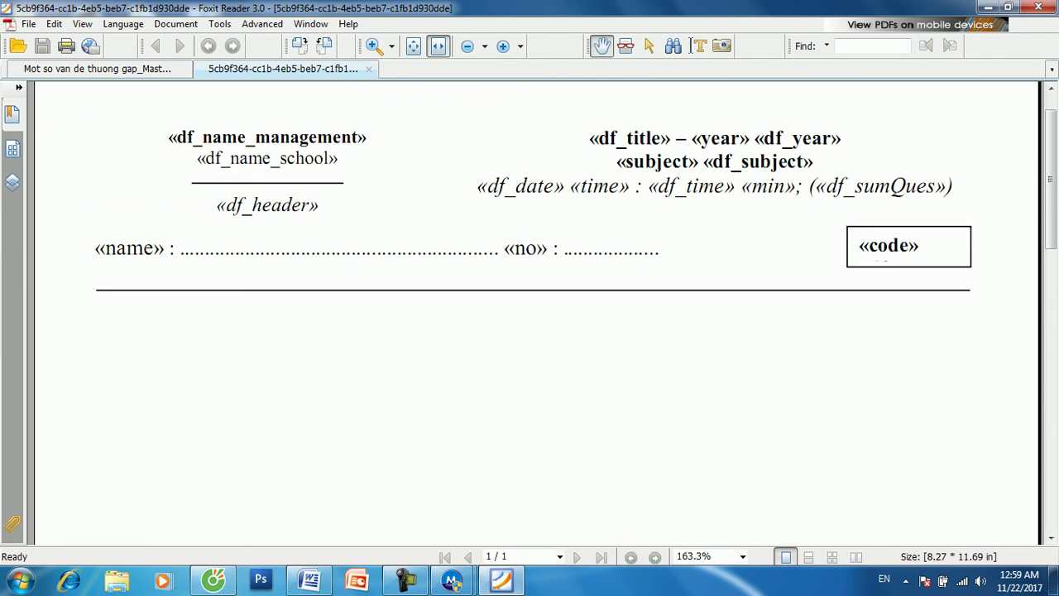
# Close all of Foxit Reader's open template tabs.
pyautogui.hotkey('alt', 'F4')
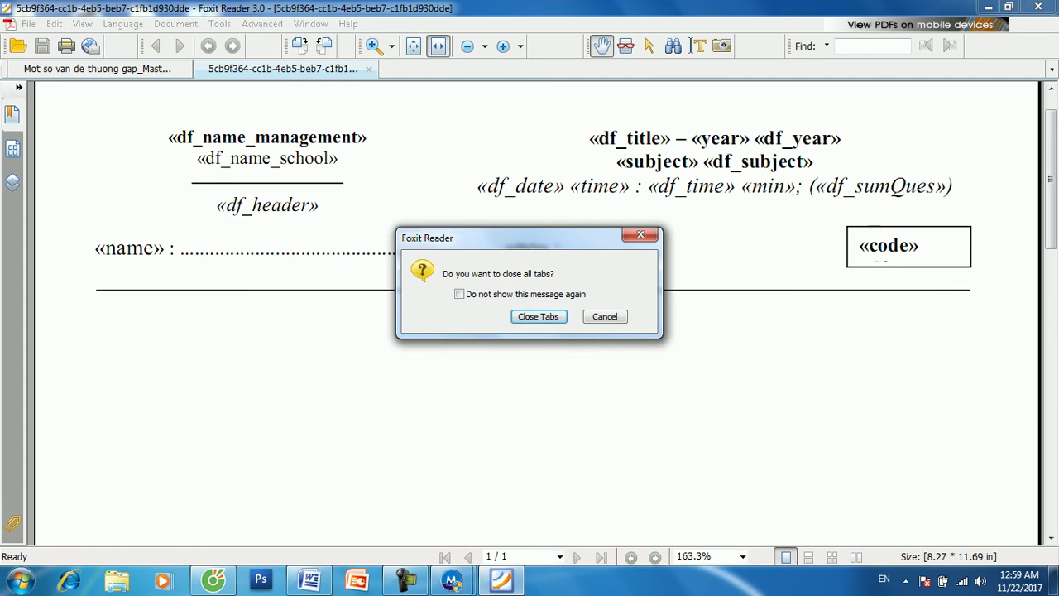
pyautogui.press('Return')
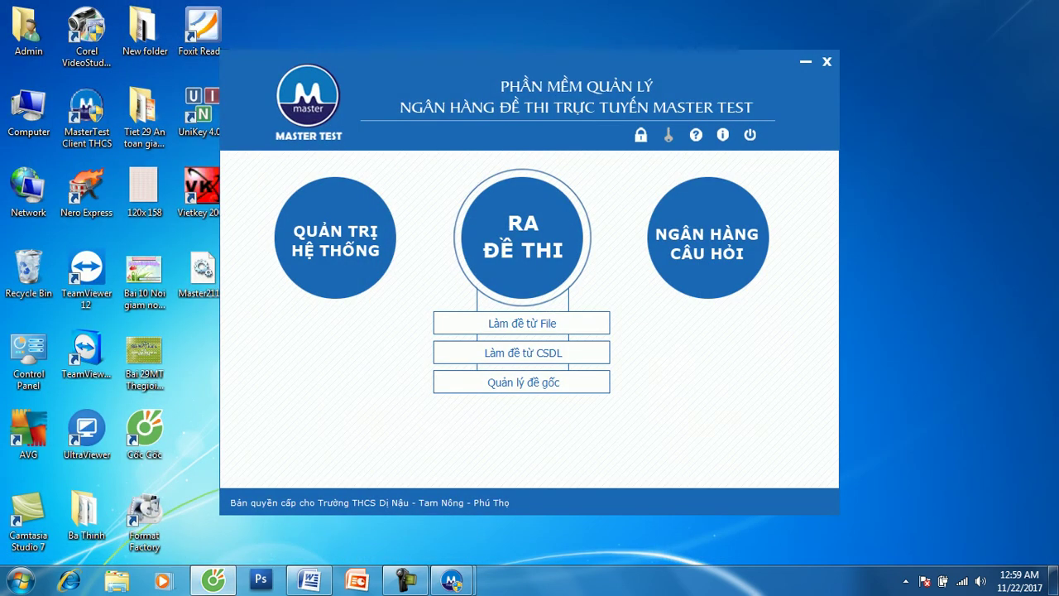
pyautogui.moveTo(451, 580)
pyautogui.moveTo(537, 496)
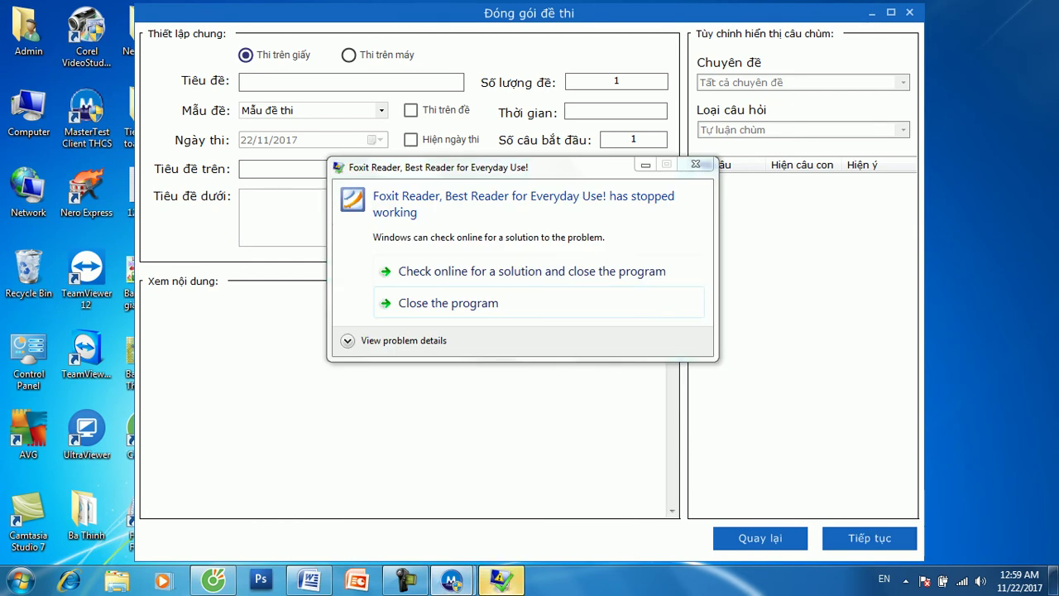
# Dismiss Foxit's crash notice, enter title Thi học kỳ lần 1, 4 versions and 45 minutes.
pyautogui.click(695, 164)
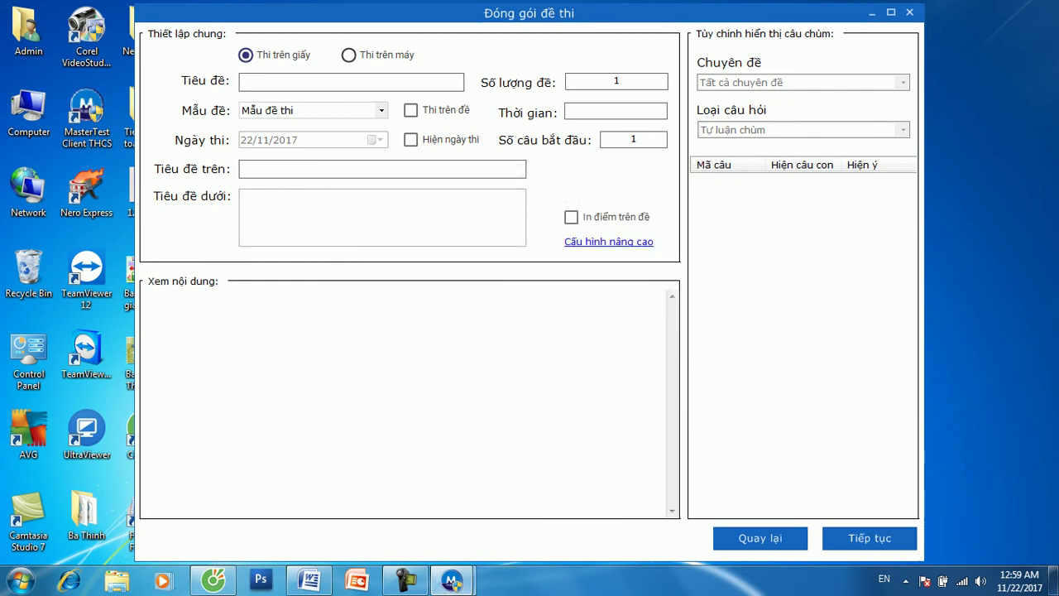
pyautogui.write('học kỳ lần')
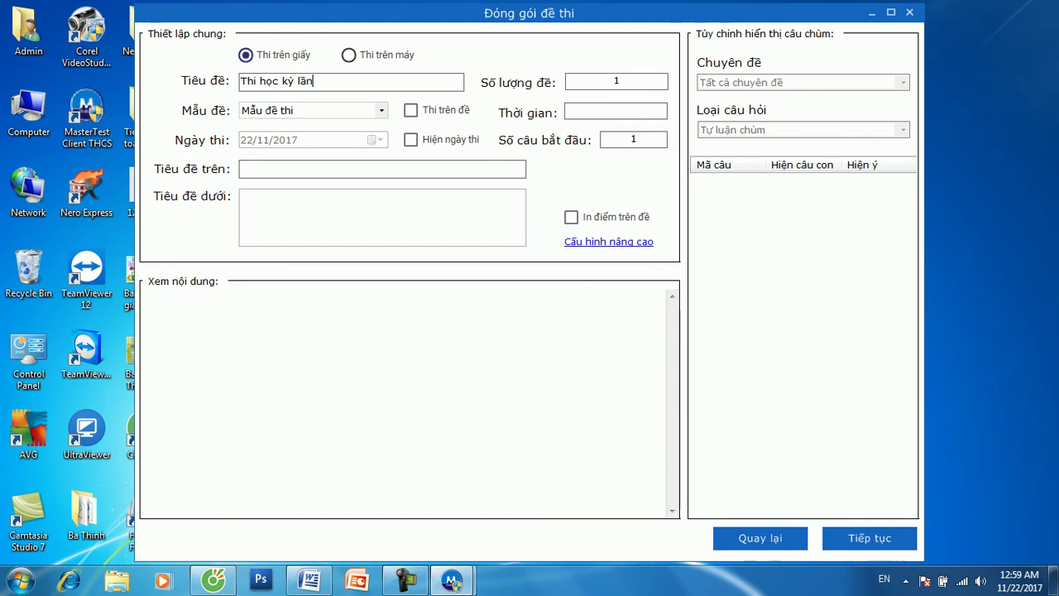
pyautogui.write(' 1')
pyautogui.press('Tab')
pyautogui.write('4')
pyautogui.press('Tab')
pyautogui.write('45')
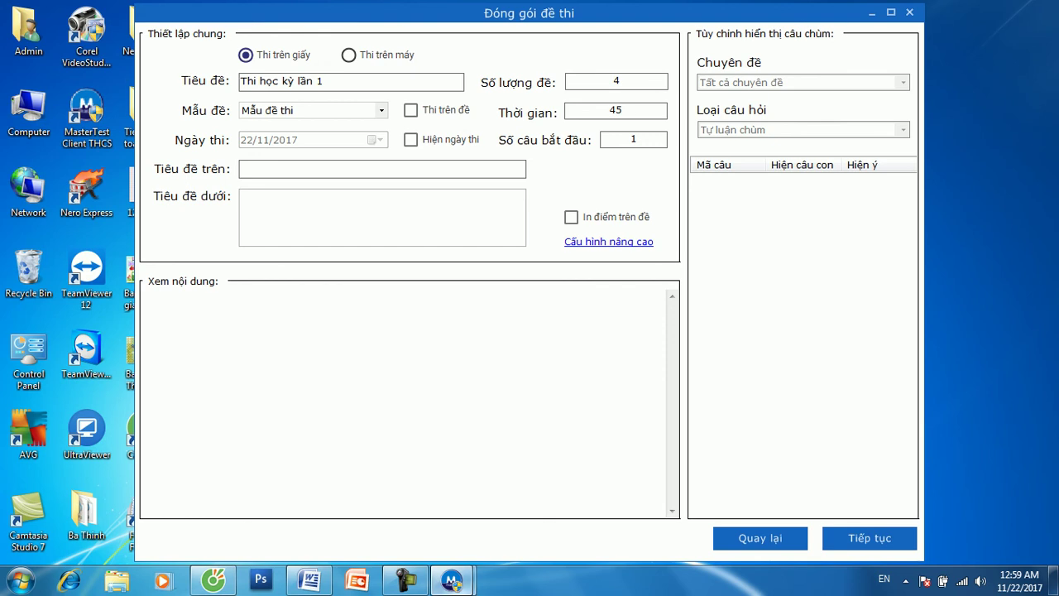
pyautogui.moveTo(452, 581)
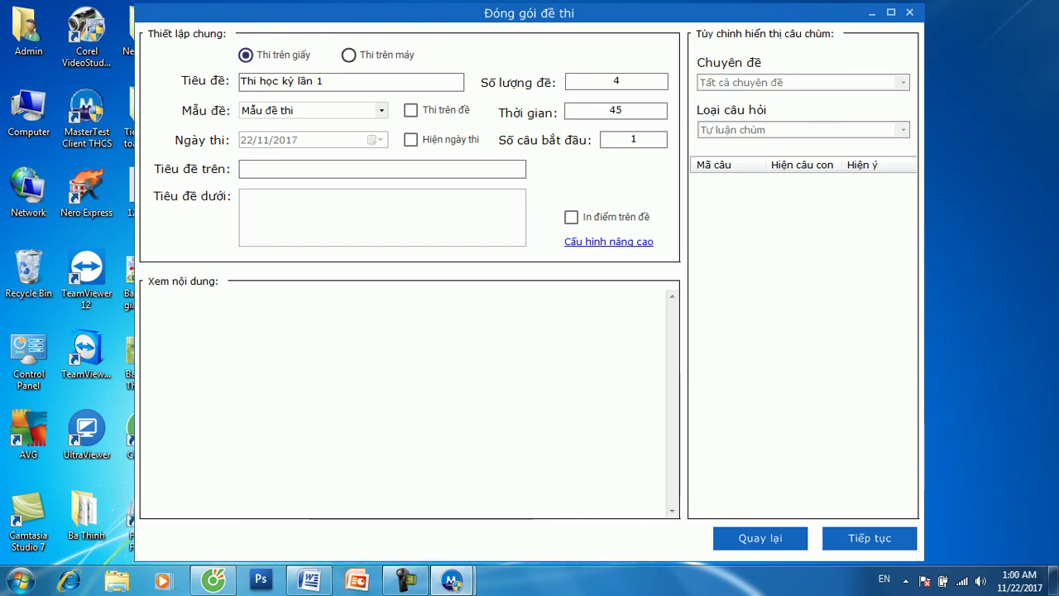
pyautogui.click(760, 537)
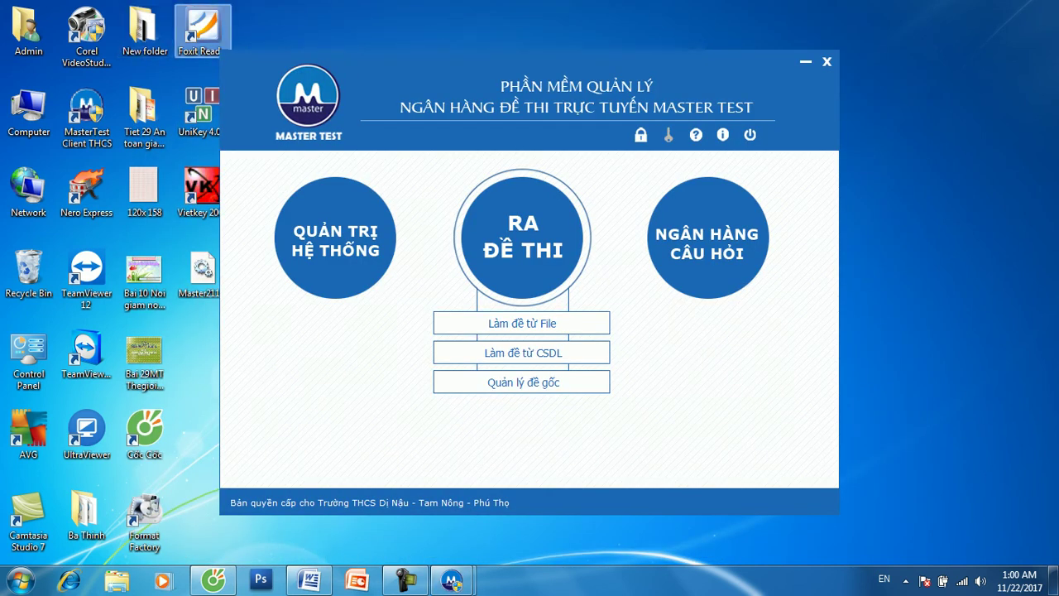
# Launch Foxit Reader, minimise and restore it, close it, and return to the packaging form.
pyautogui.doubleClick(203, 29)
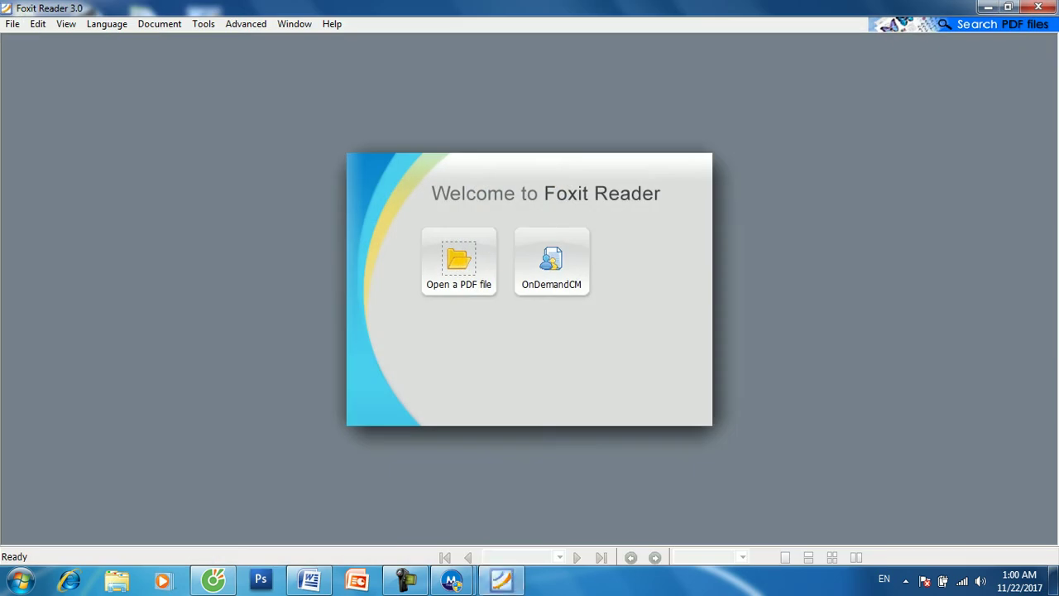
pyautogui.click(501, 580)
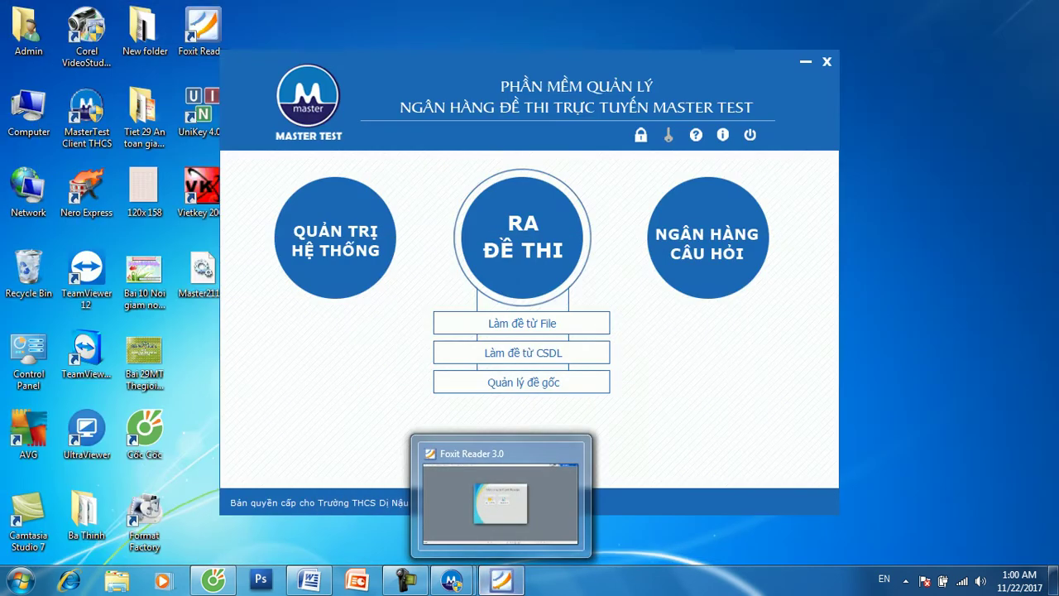
pyautogui.click(502, 580)
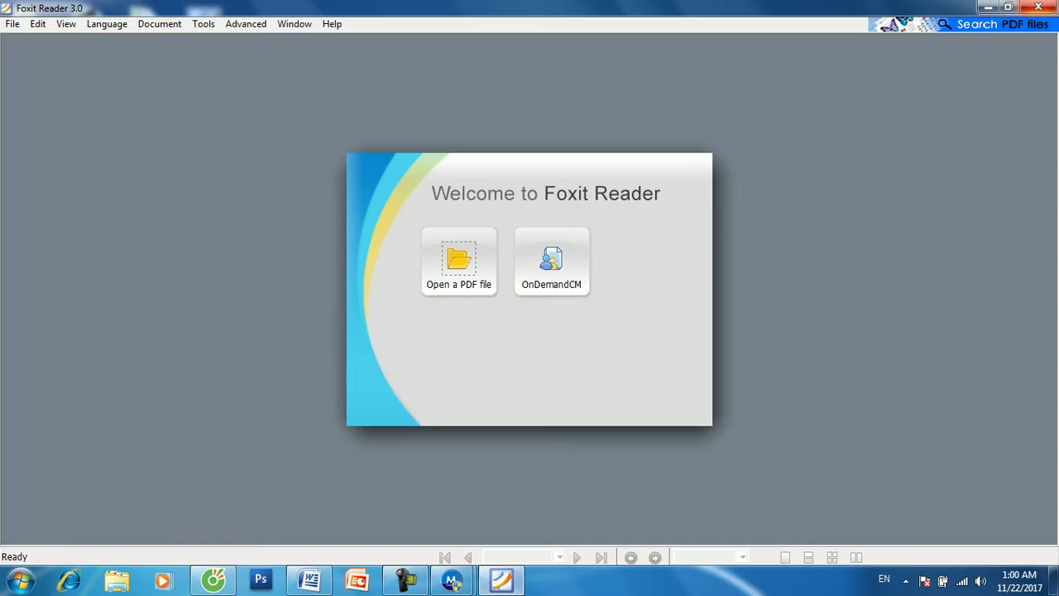
pyautogui.hotkey('alt', 'F4')
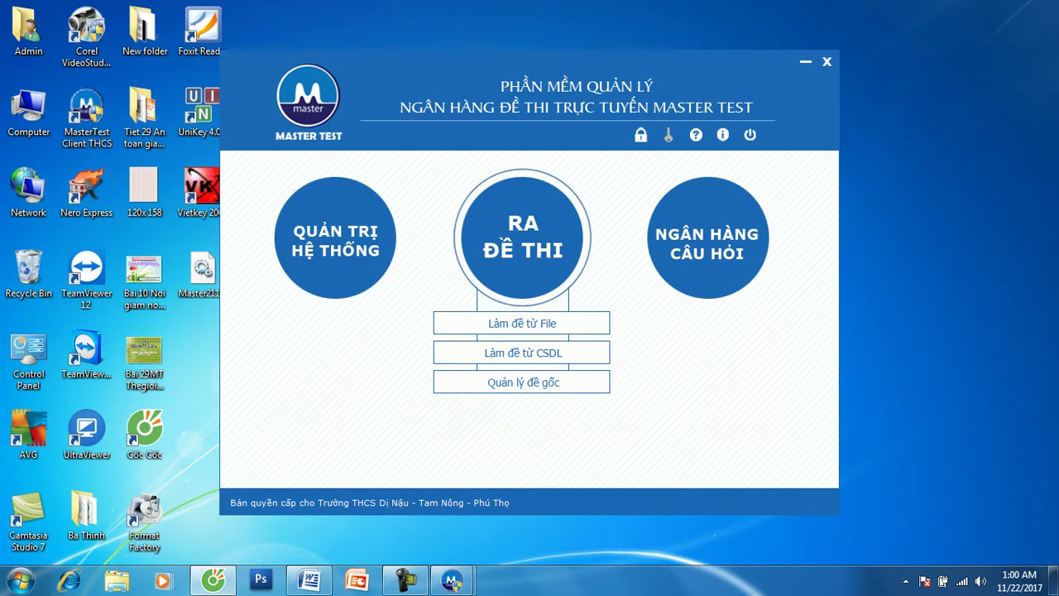
pyautogui.moveTo(451, 580)
pyautogui.click(542, 496)
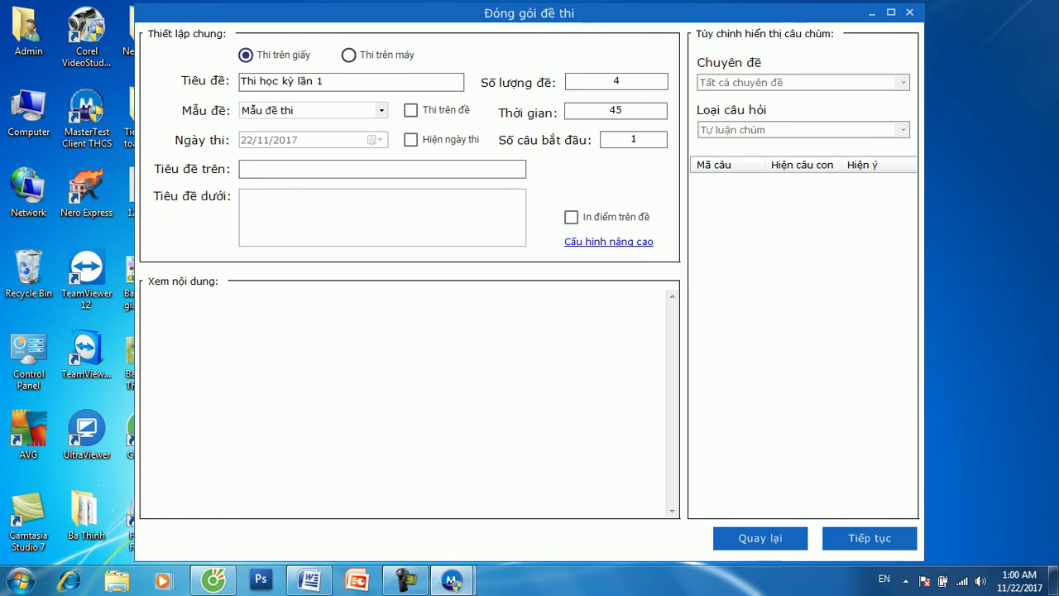
# Turn on Thi trên đề, close its Foxit preview, and check the exam template list.
pyautogui.click(410, 110)
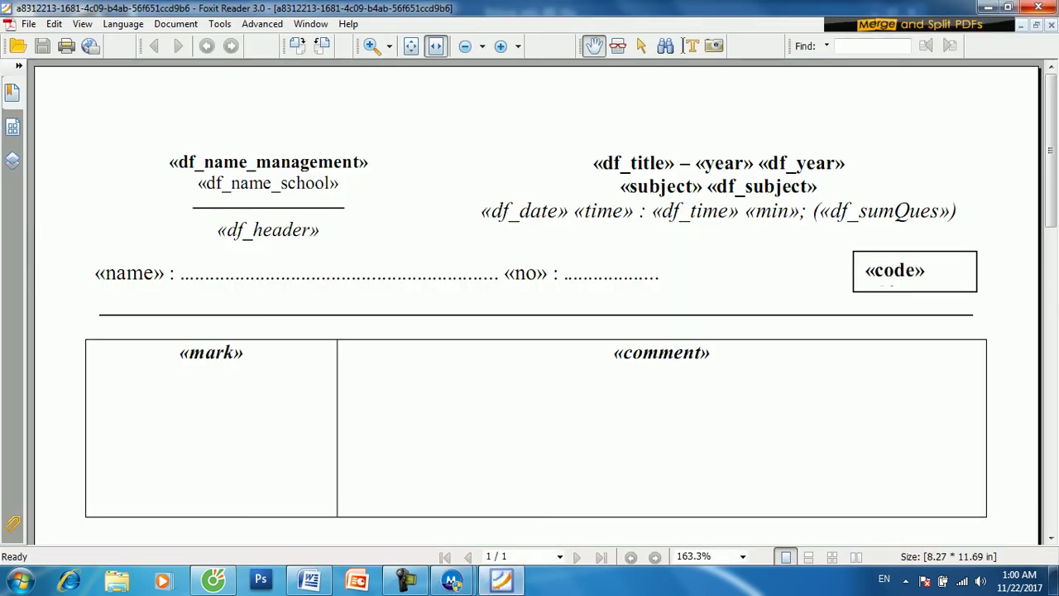
pyautogui.hotkey('alt', 'F4')
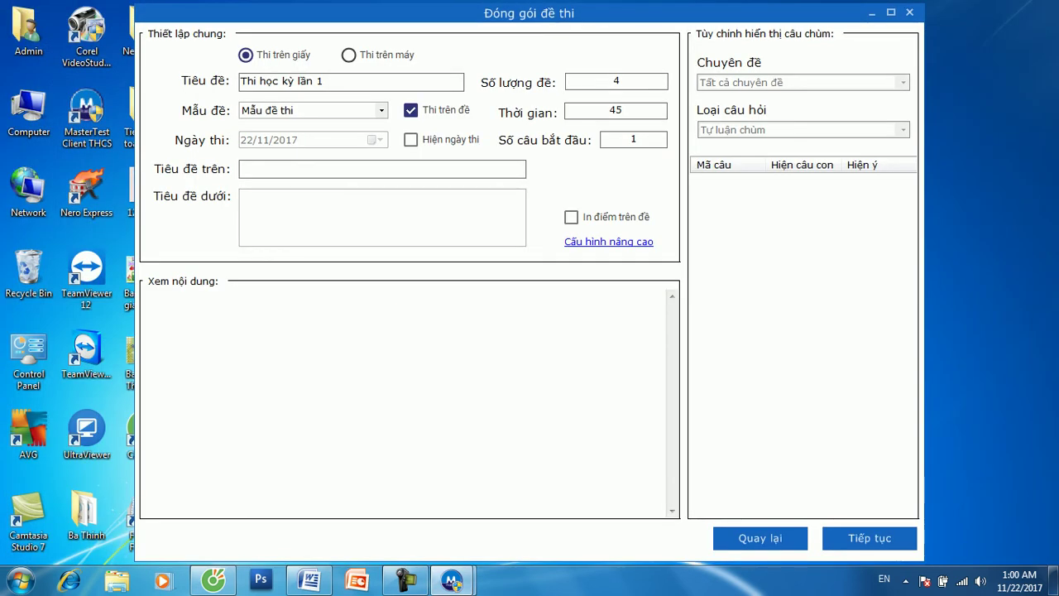
pyautogui.hotkey('alt', 'Down')
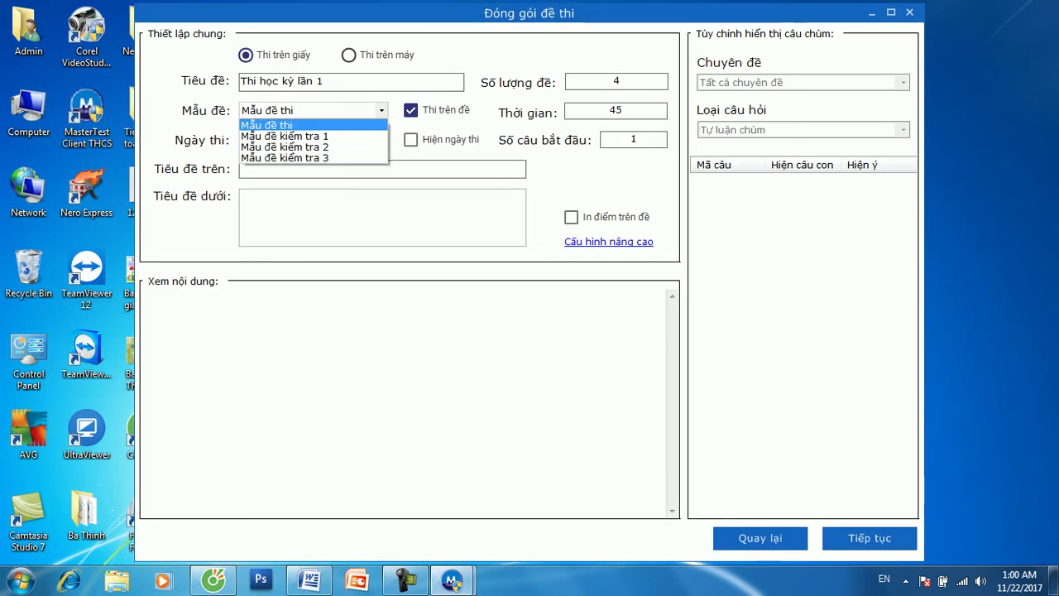
pyautogui.press('Escape')
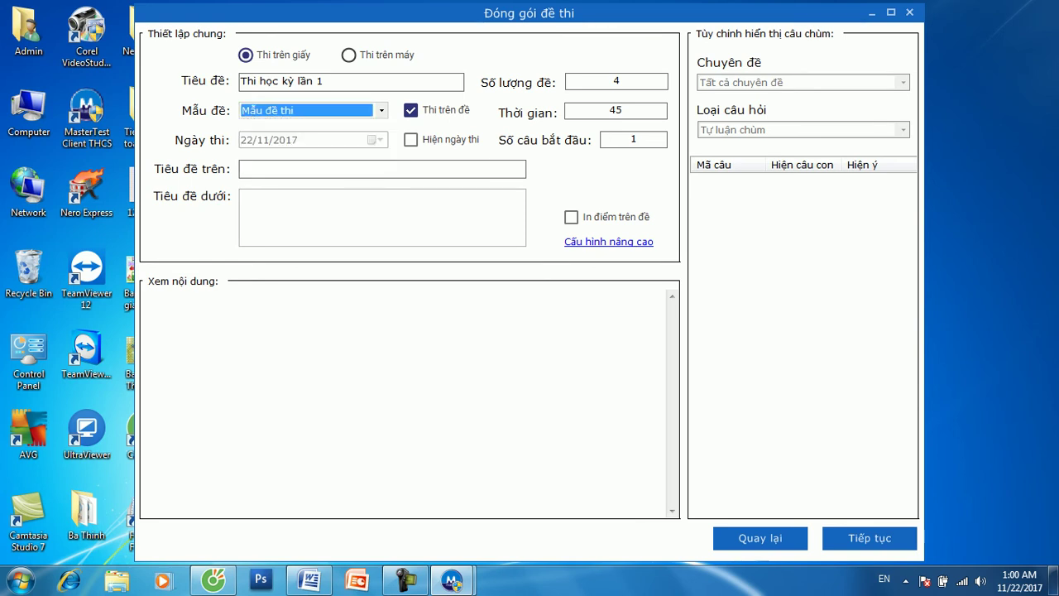
# Keep Mẫu đề thi as the template, show the exam date, and turn Thi trên đề off.
pyautogui.hotkey('alt', 'Down')
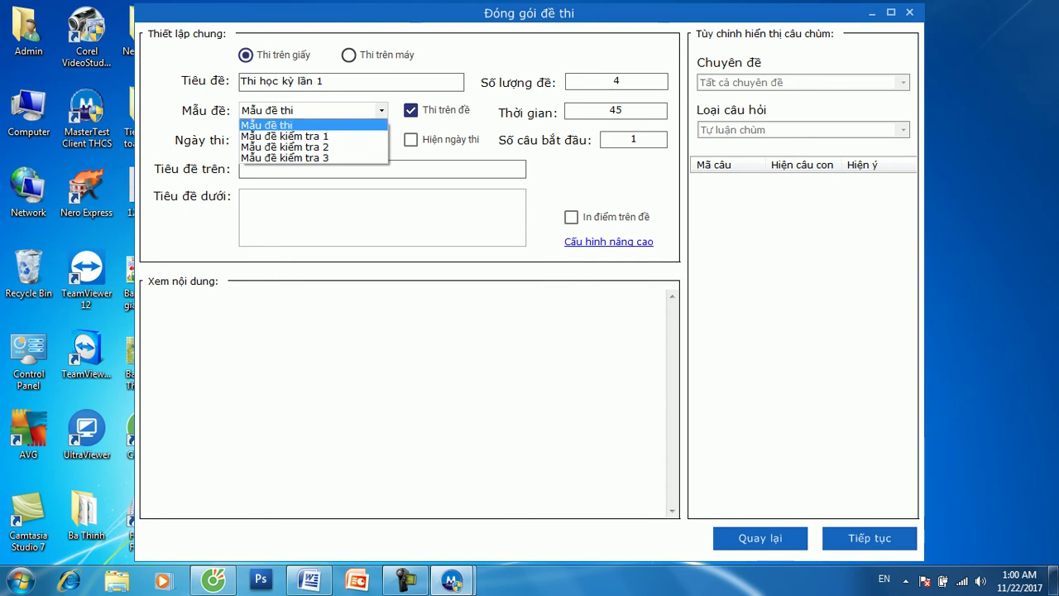
pyautogui.press('Return')
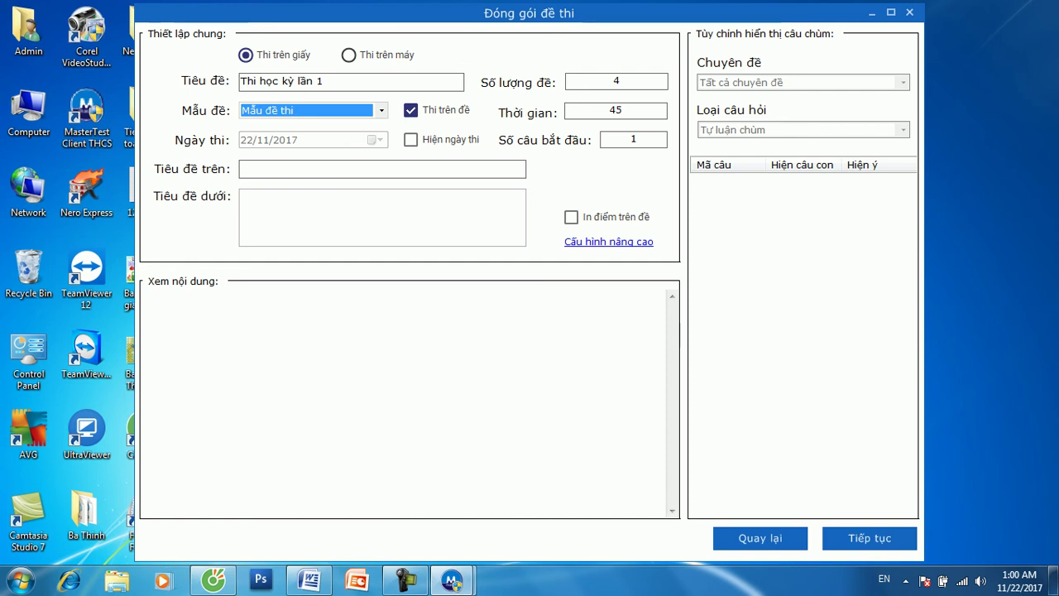
pyautogui.click(411, 139)
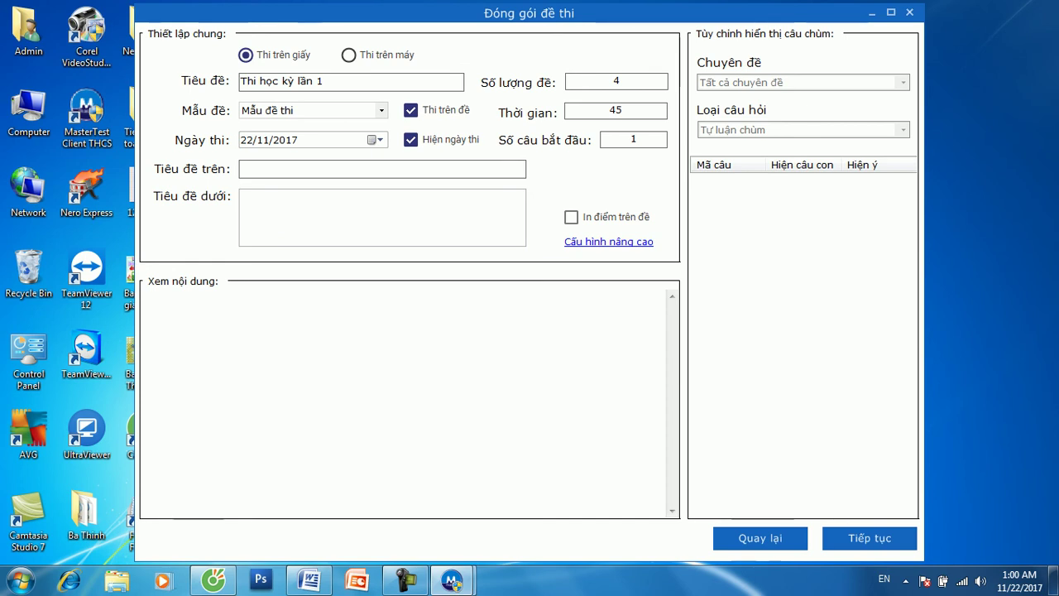
pyautogui.click(411, 110)
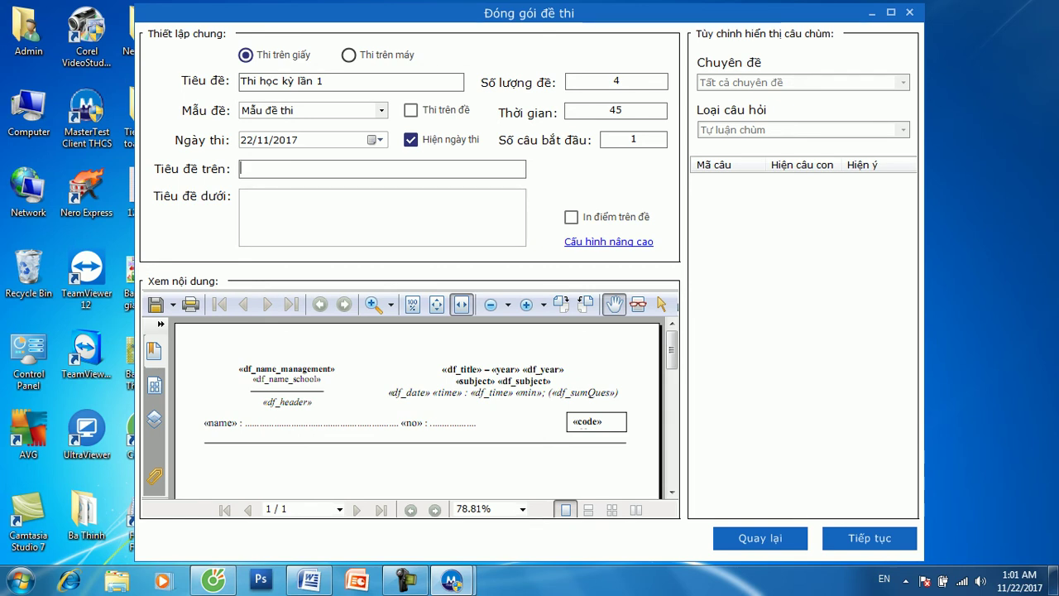
# Enter 'Đề chính thức' as the upper header and enable In điểm trên đề.
pyautogui.write('deef')
pyautogui.write(' chu')
pyautogui.press('BackSpace')
pyautogui.write('inh')
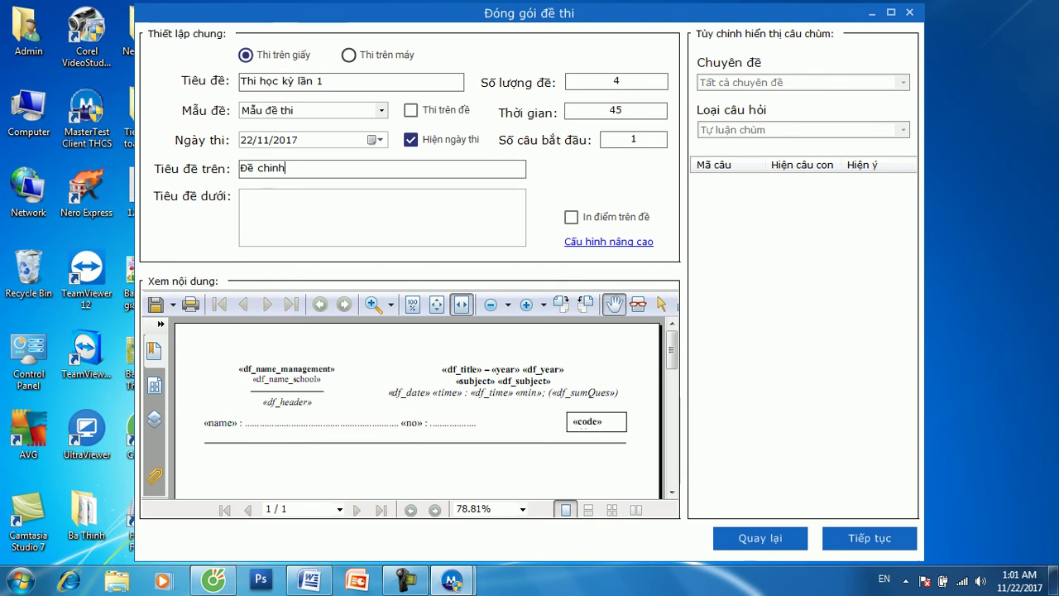
pyautogui.write('s thuwcs')
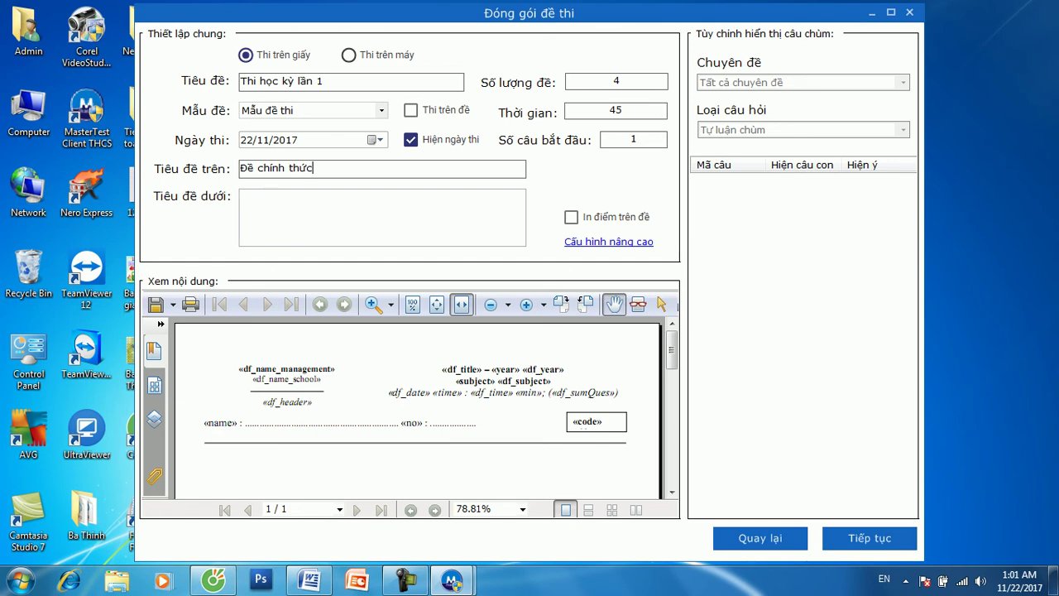
pyautogui.click(242, 196)
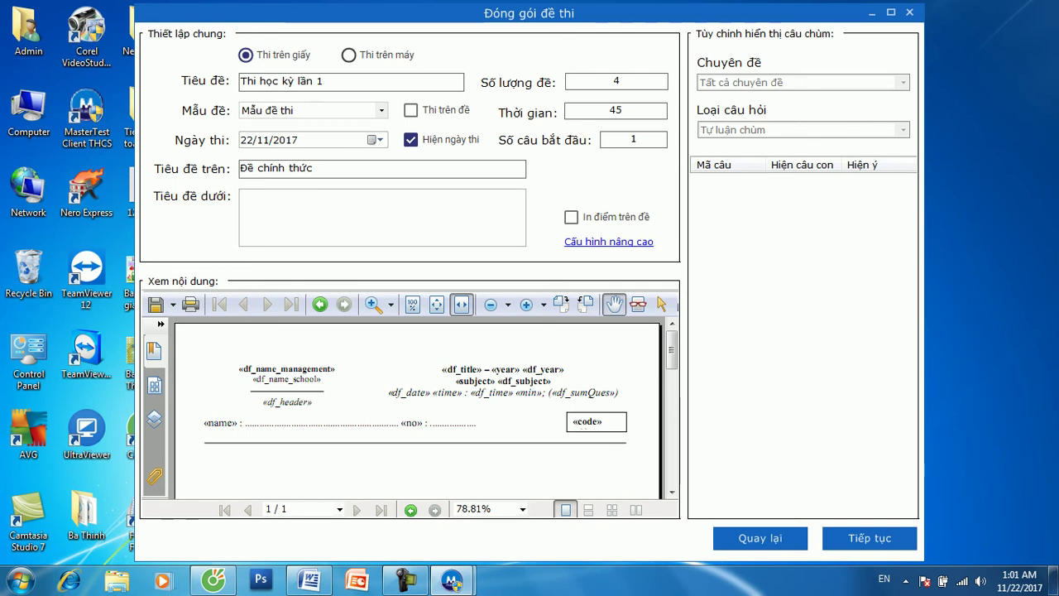
pyautogui.click(571, 217)
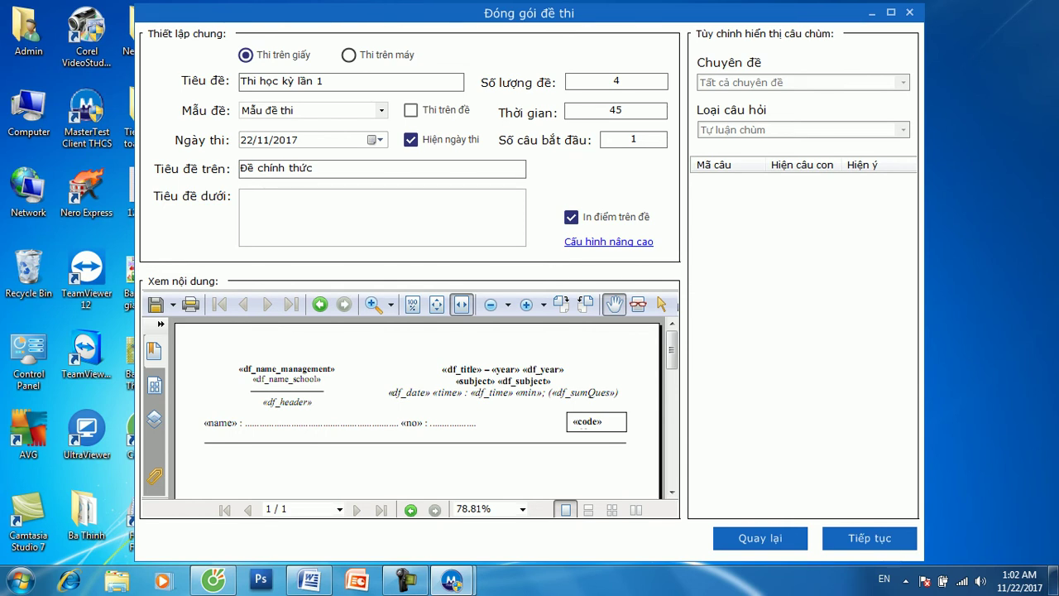
# In Cấu hình nâng cao, choose Tiếng việt as language and Tạo thứ tự for exam codes.
pyautogui.click(608, 241)
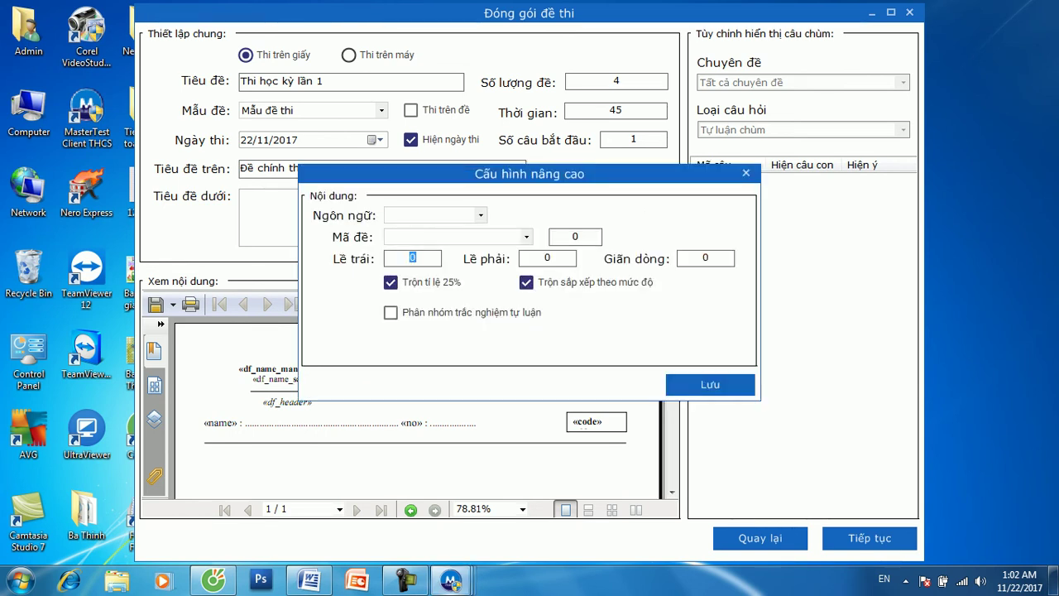
pyautogui.moveTo(529, 174); pyautogui.dragTo(473, 56)
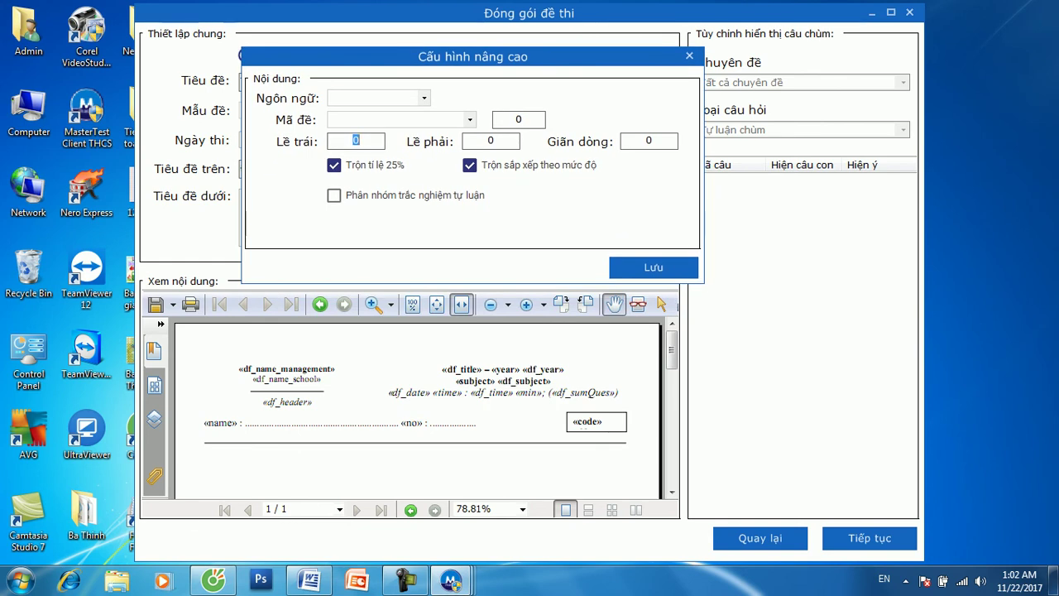
pyautogui.click(424, 98)
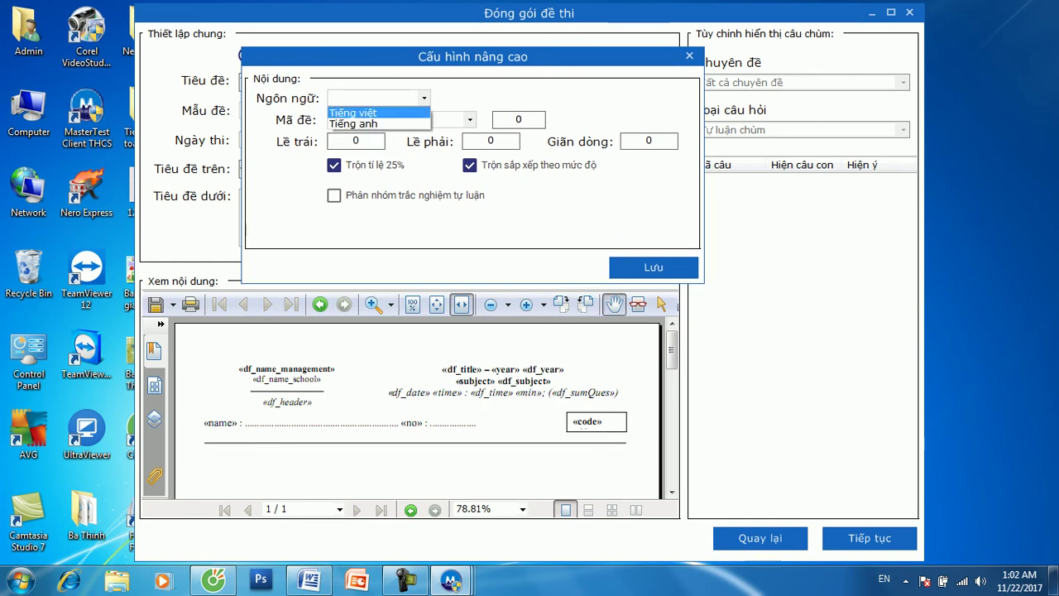
pyautogui.click(353, 112)
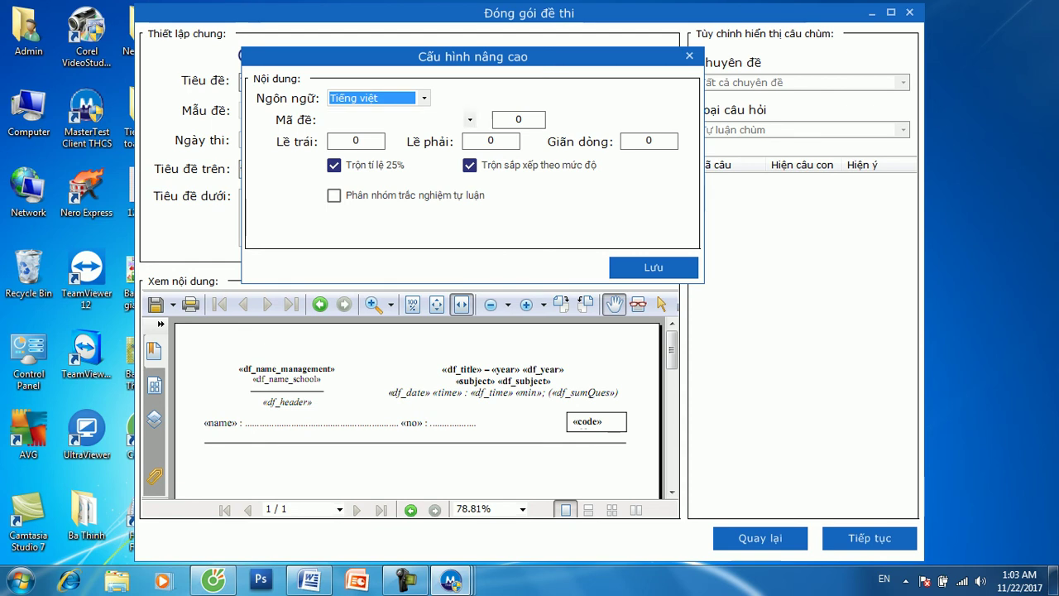
pyautogui.click(367, 119)
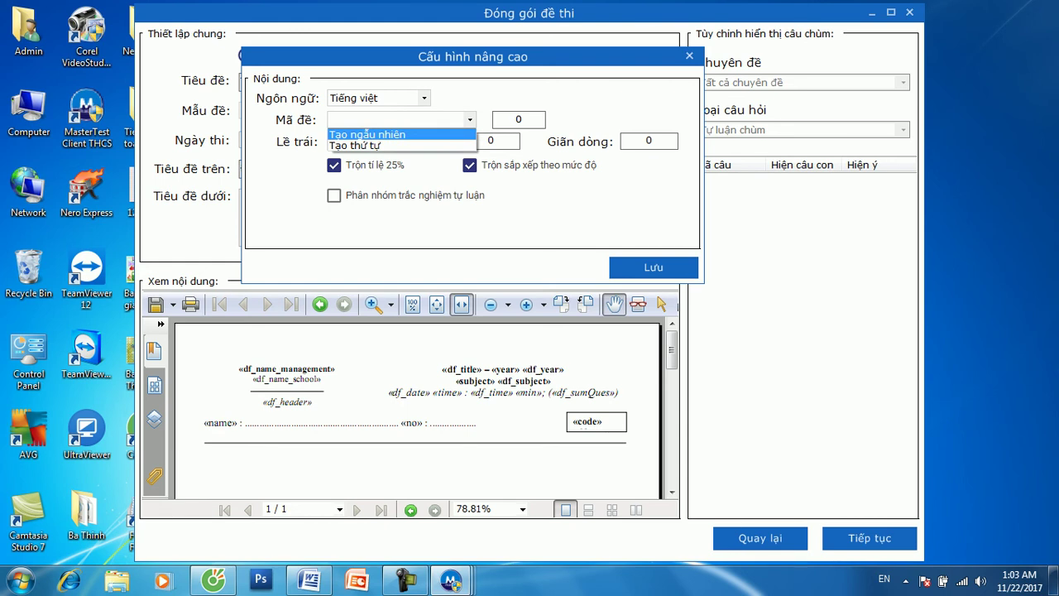
pyautogui.click(354, 144)
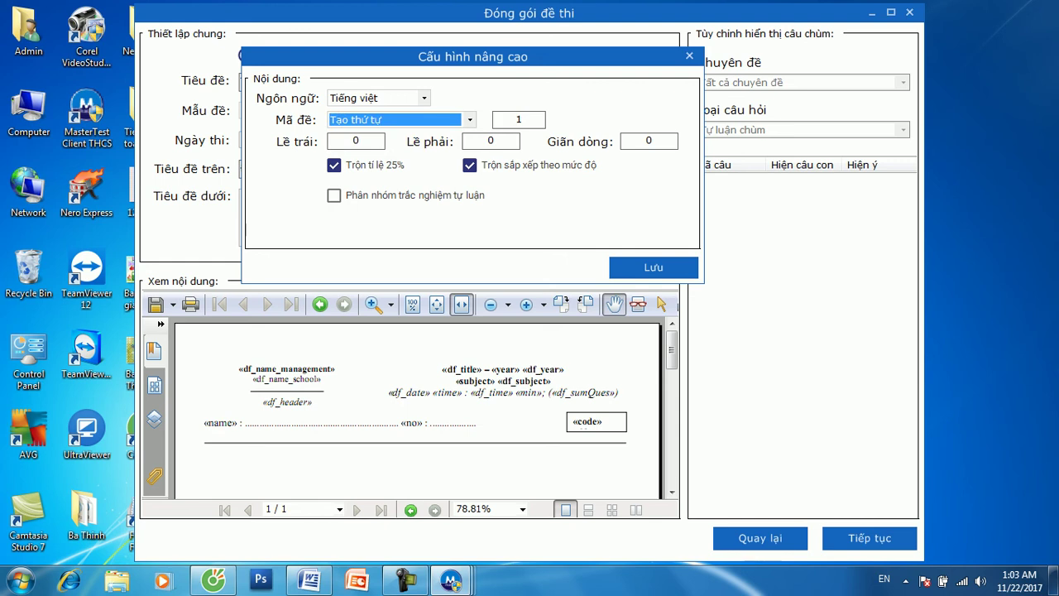
pyautogui.click(520, 119)
# Start exam codes at 100, tick Phân nhóm trắc nghiệm tự luận, and close the settings.
pyautogui.write('00')
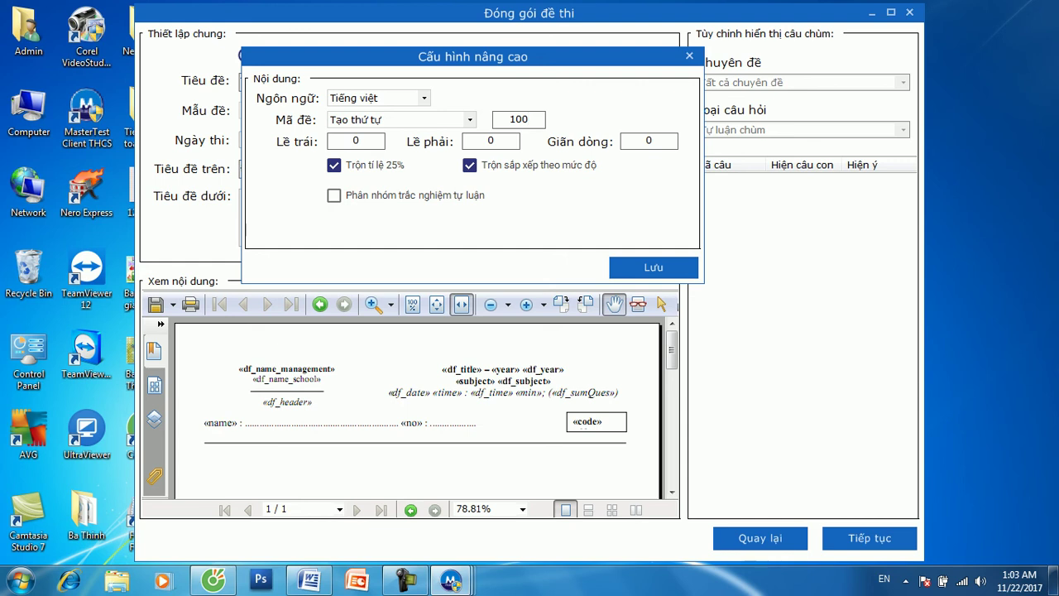
pyautogui.click(334, 195)
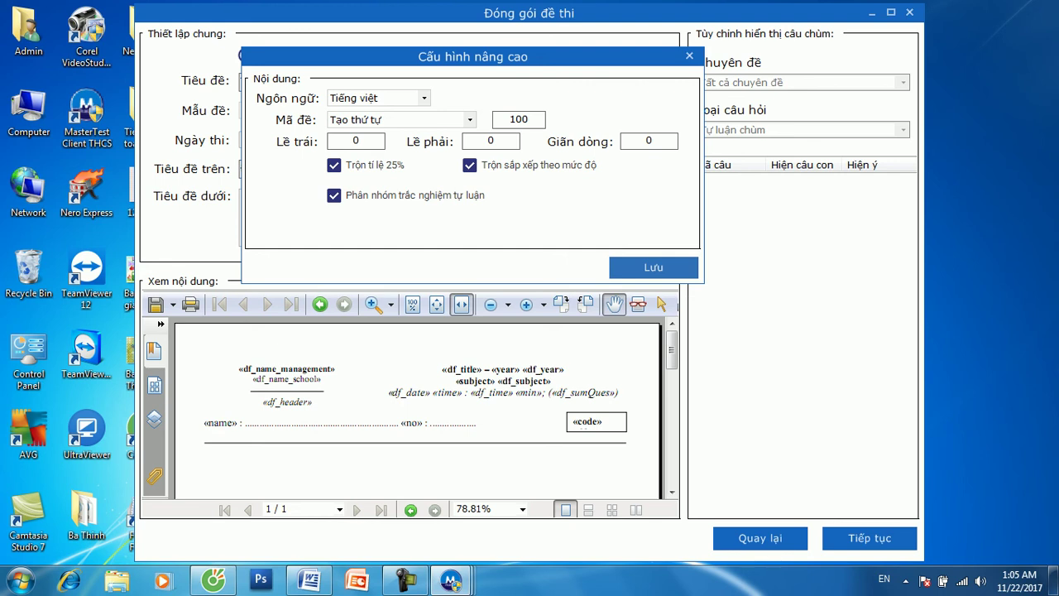
pyautogui.press('Return')
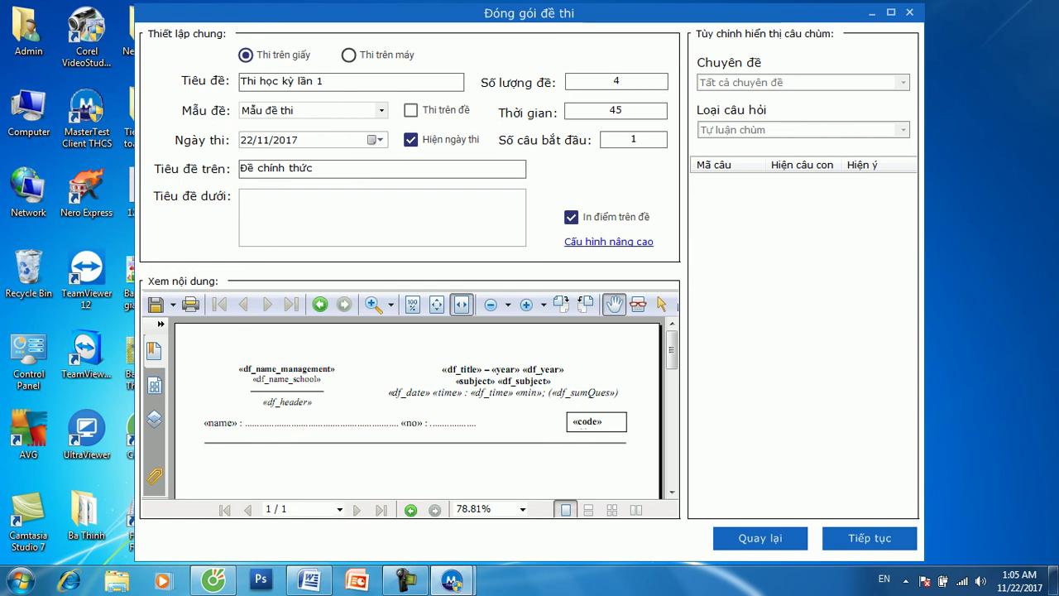
# Continue to Xuất đề thi and scroll through the four-page exam code 100 preview.
pyautogui.click(887, 538)
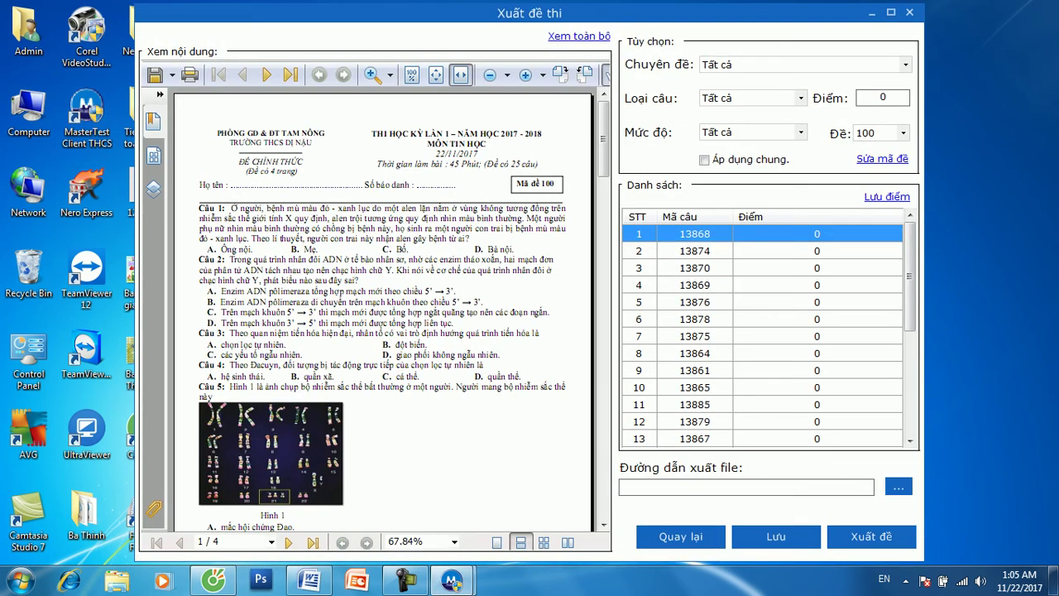
pyautogui.scroll(-5, 383, 314)
pyautogui.scroll(-12, 383, 314)
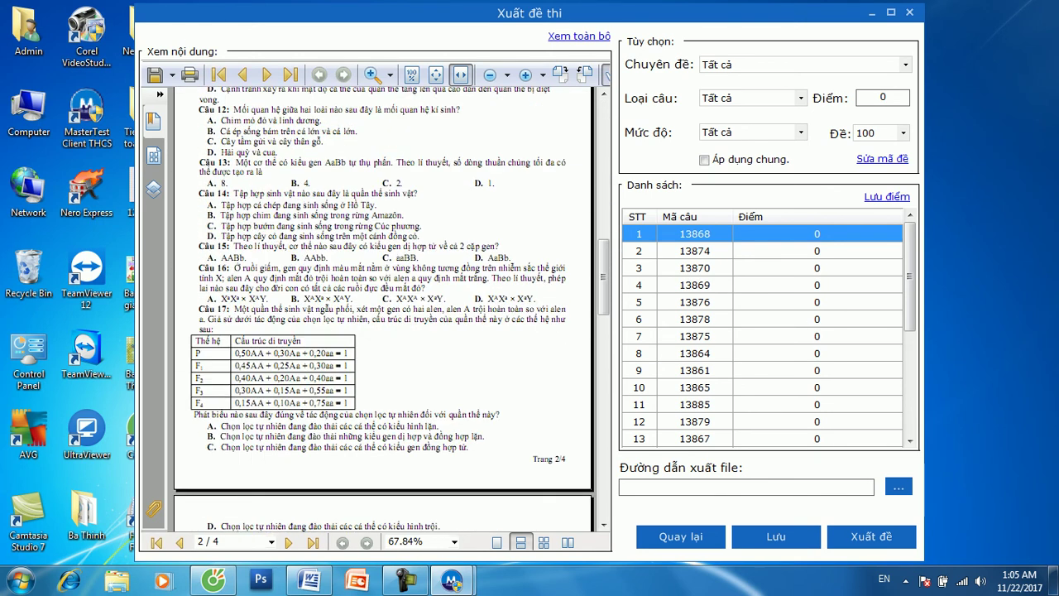
pyautogui.scroll(-8, 383, 310)
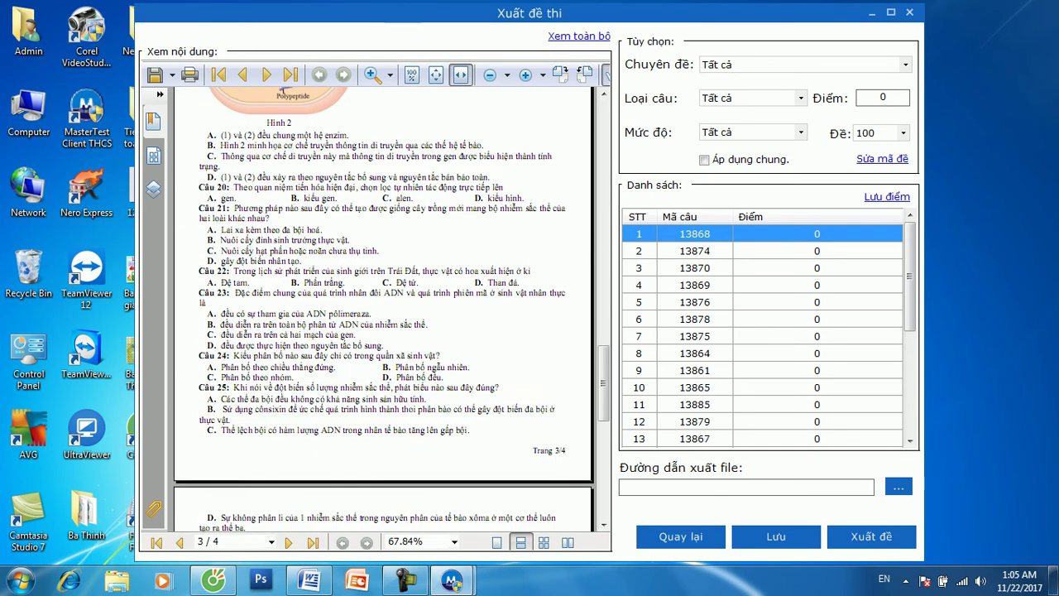
pyautogui.scroll(10, 383, 314)
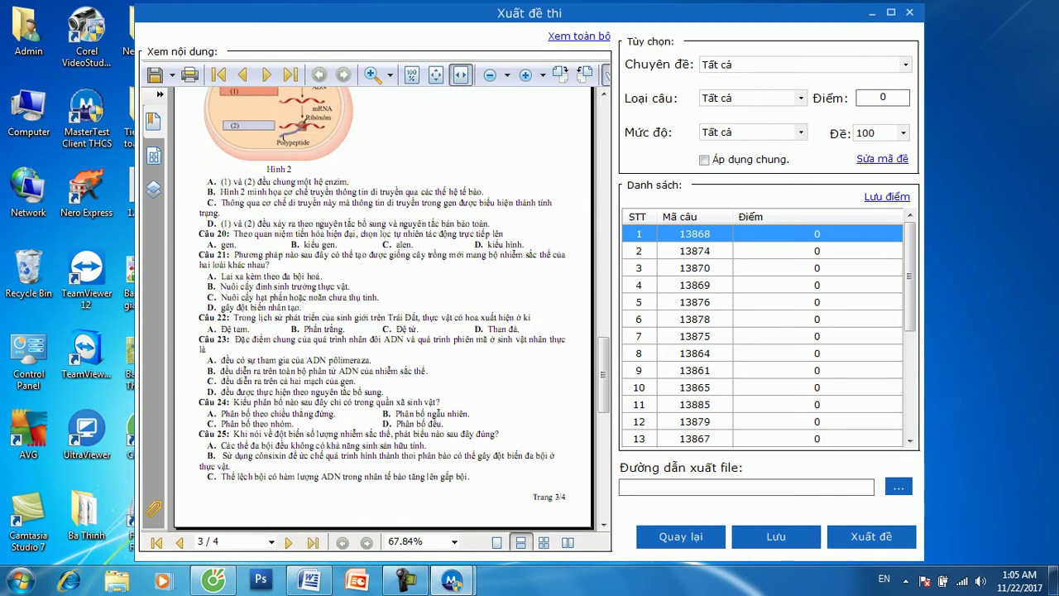
pyautogui.scroll(8, 383, 310)
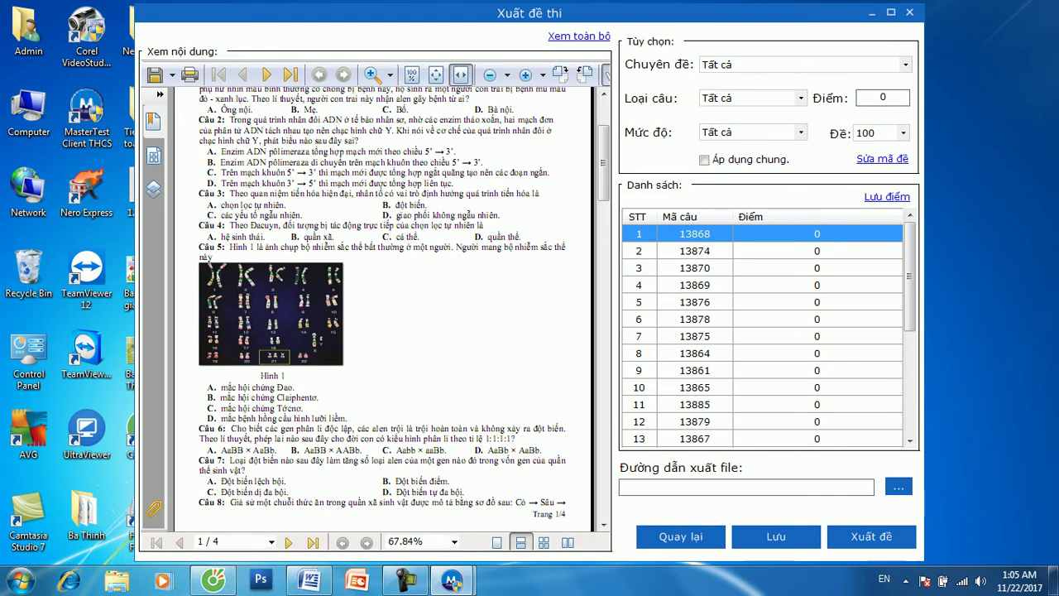
pyautogui.scroll(2, 383, 310)
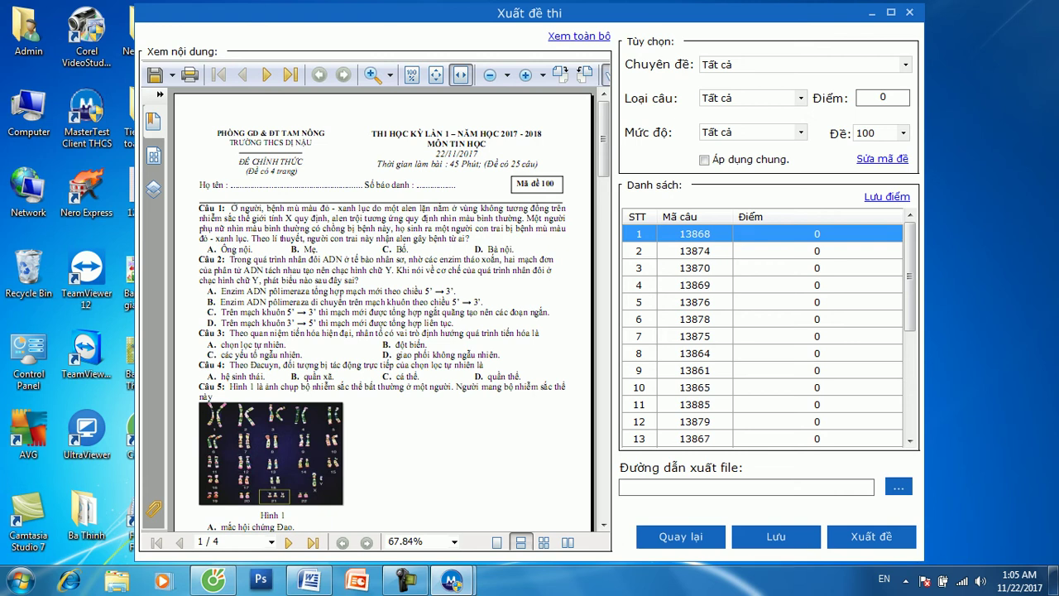
# Set the score to 10 for all questions via Áp dụng chung and preview question 13874.
pyautogui.click(882, 98)
pyautogui.write('10')
pyautogui.click(704, 159)
pyautogui.click(695, 250)
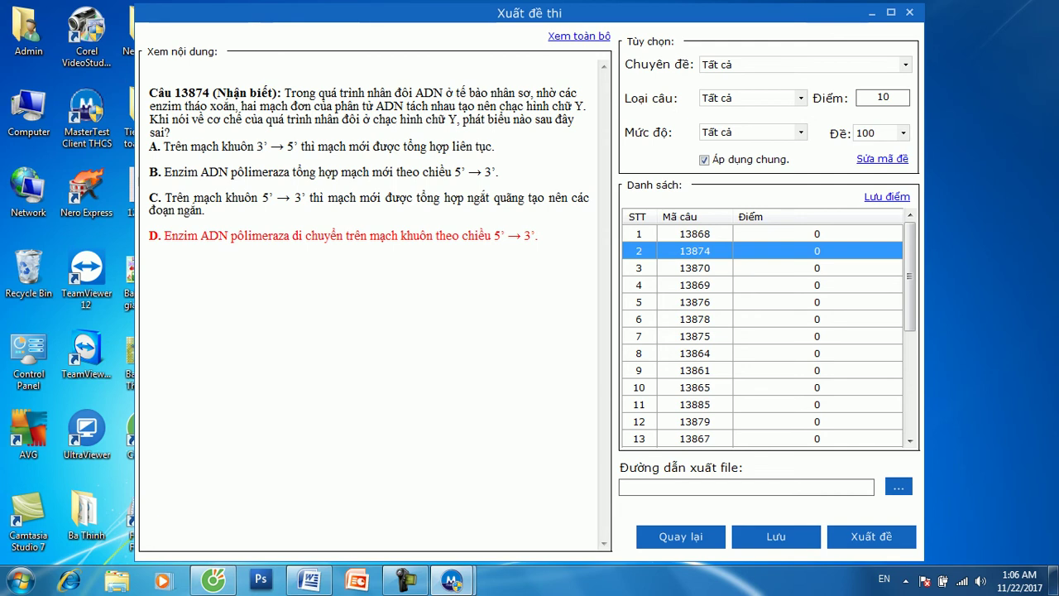
# Preview questions 13868, 13870, 13869 and 13876 from the question list.
pyautogui.click(695, 233)
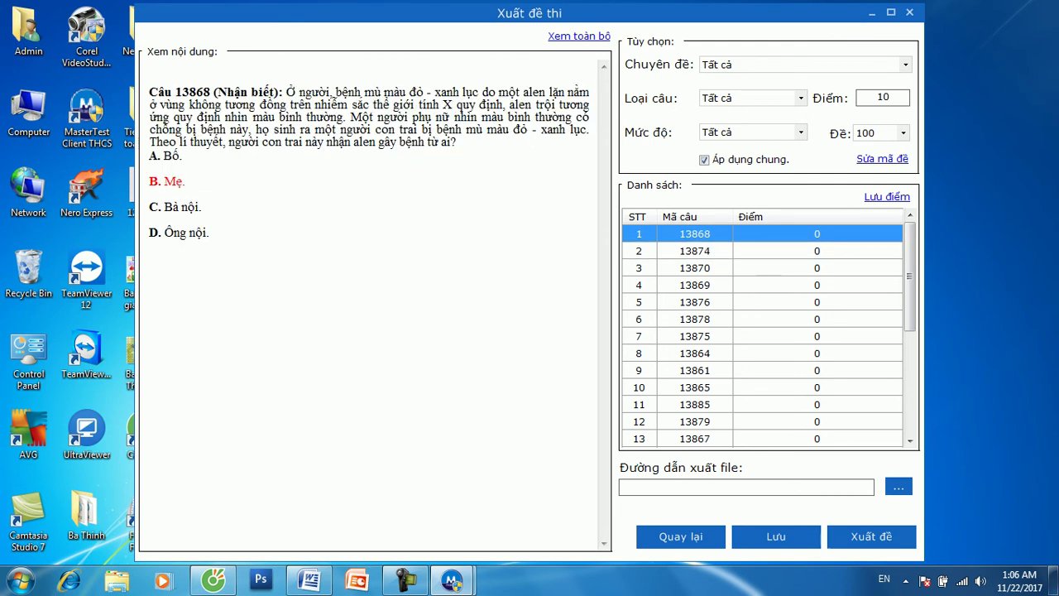
pyautogui.click(695, 268)
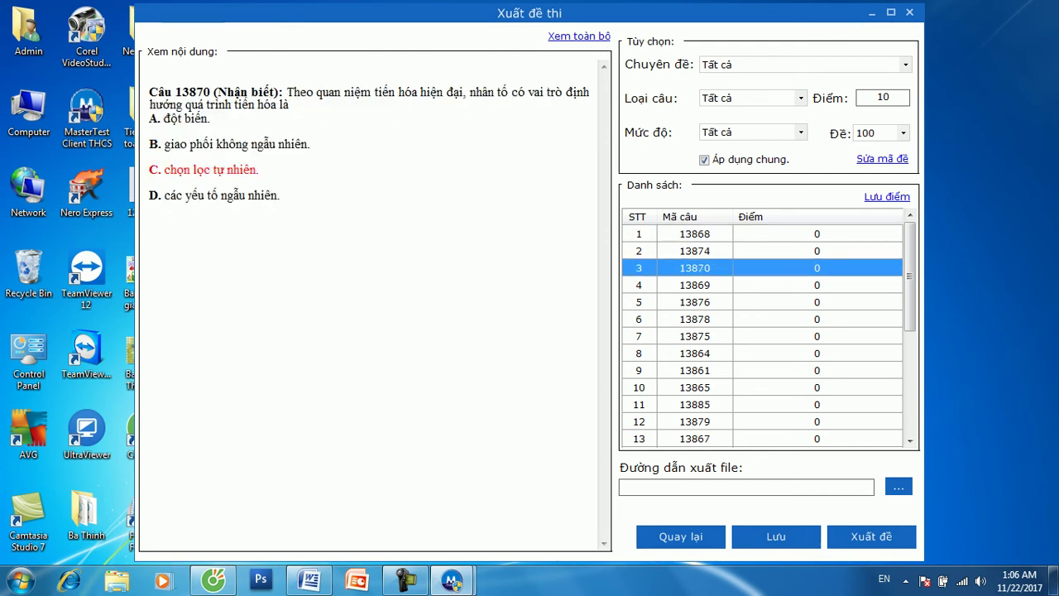
pyautogui.click(695, 285)
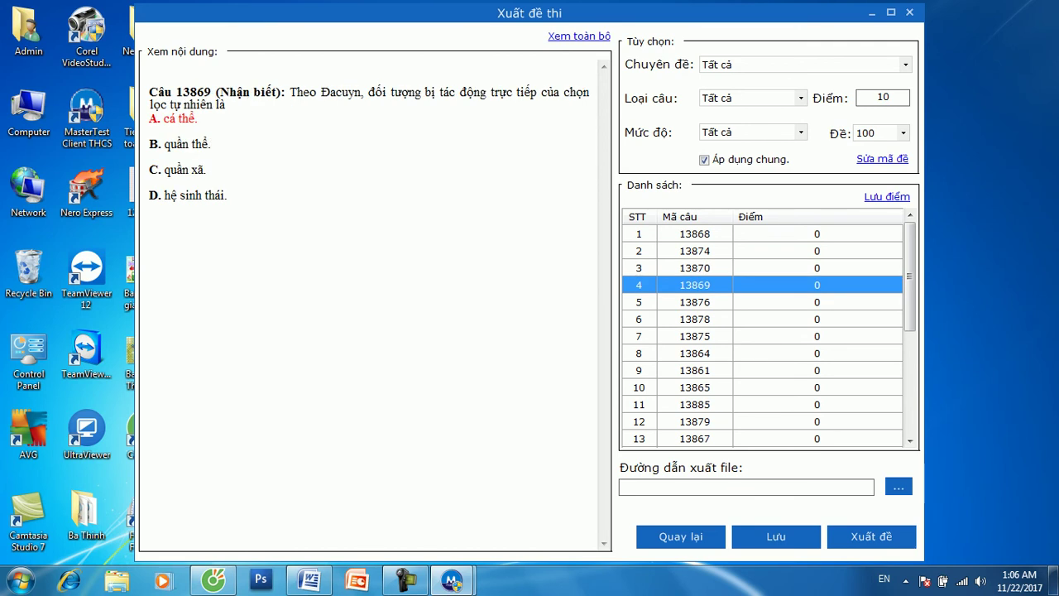
pyautogui.click(695, 302)
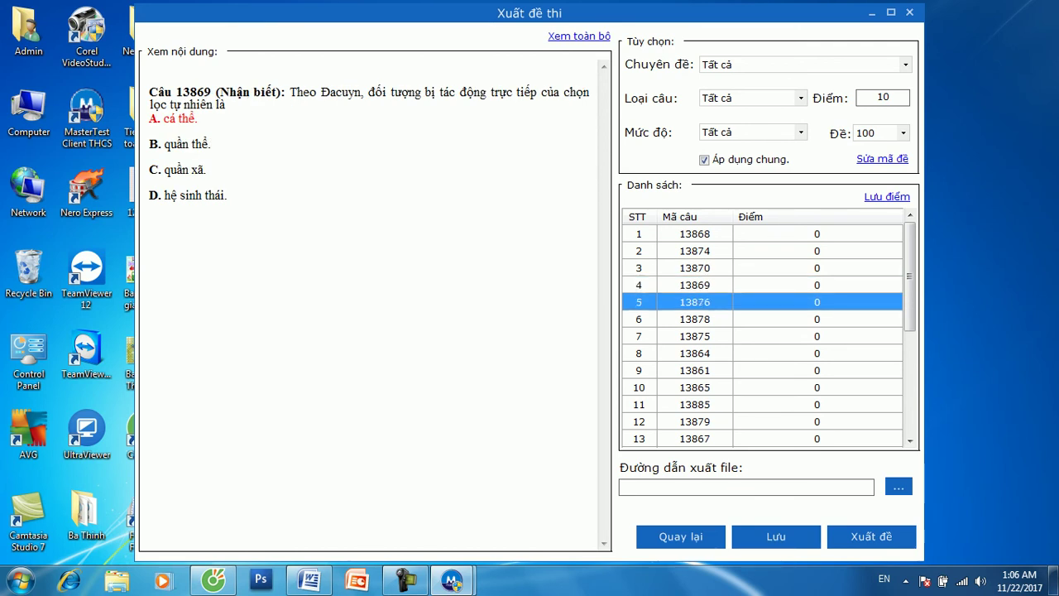
pyautogui.click(695, 267)
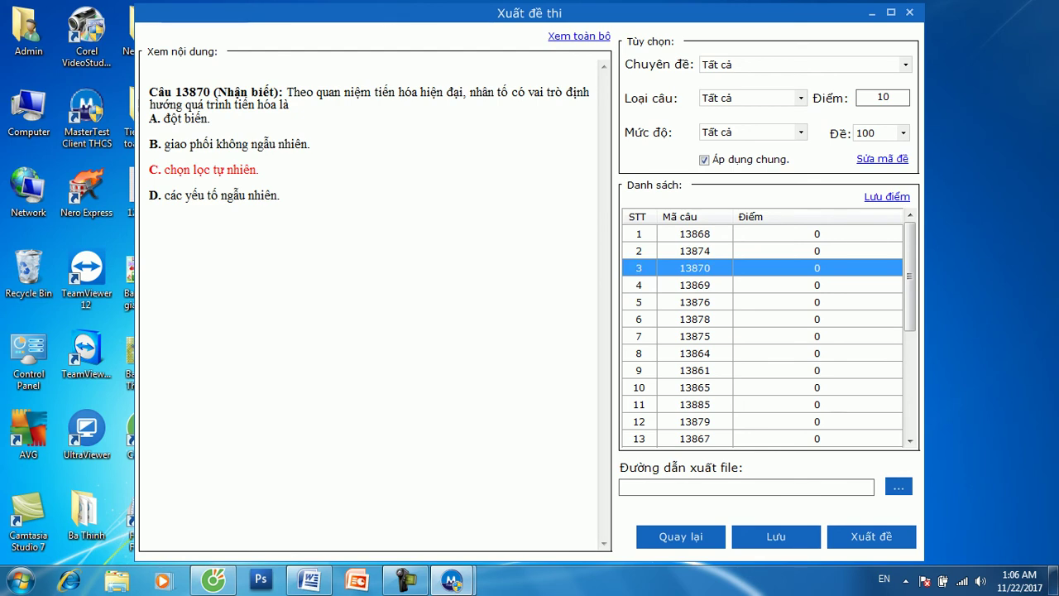
pyautogui.click(695, 233)
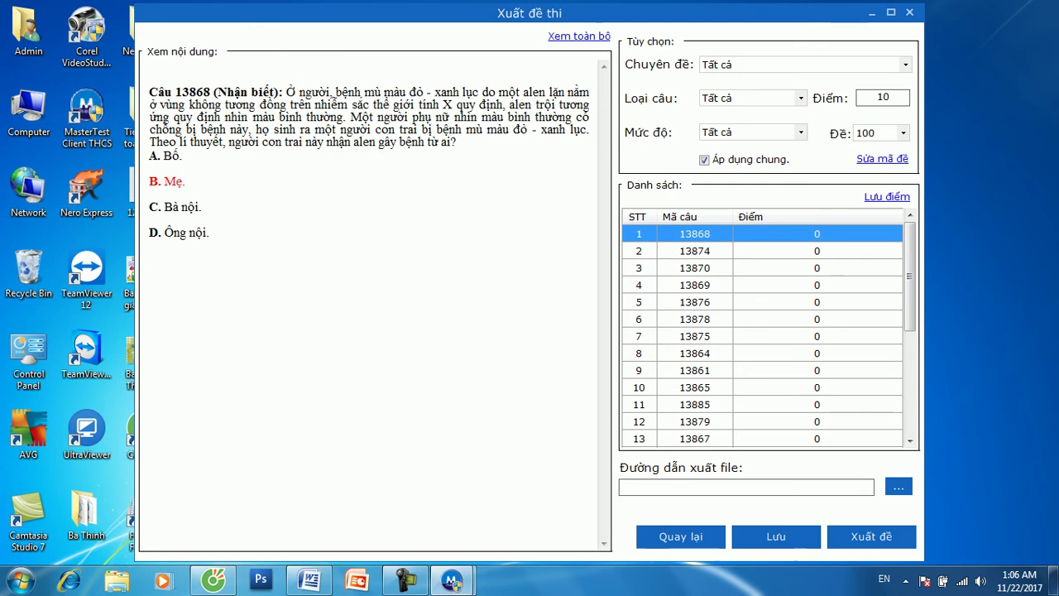
# Give questions 13868 and 13874 a score of 0.4 points each.
pyautogui.click(817, 234)
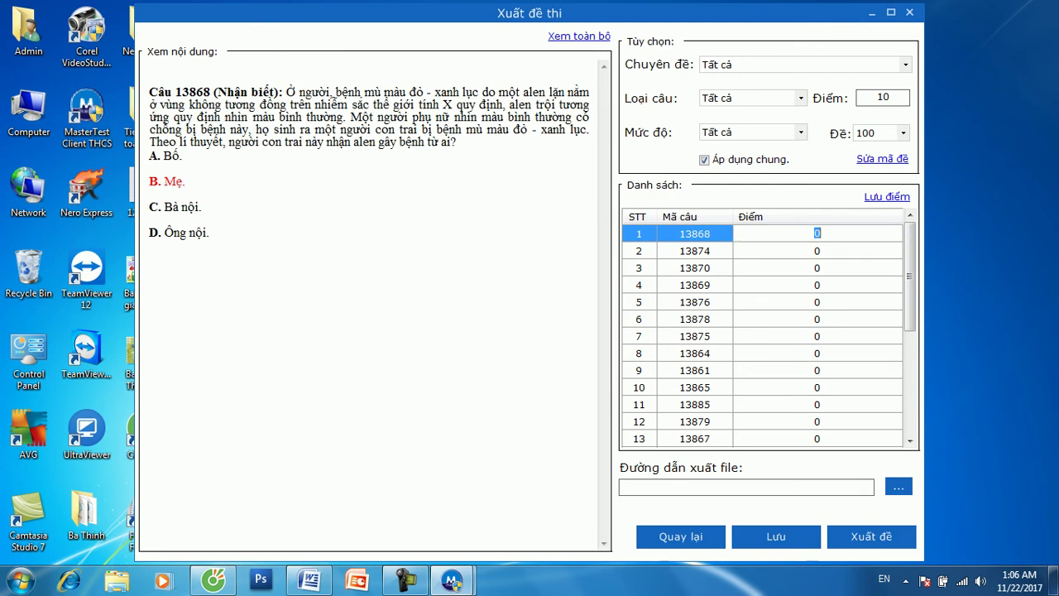
pyautogui.click(821, 233)
pyautogui.write('.4')
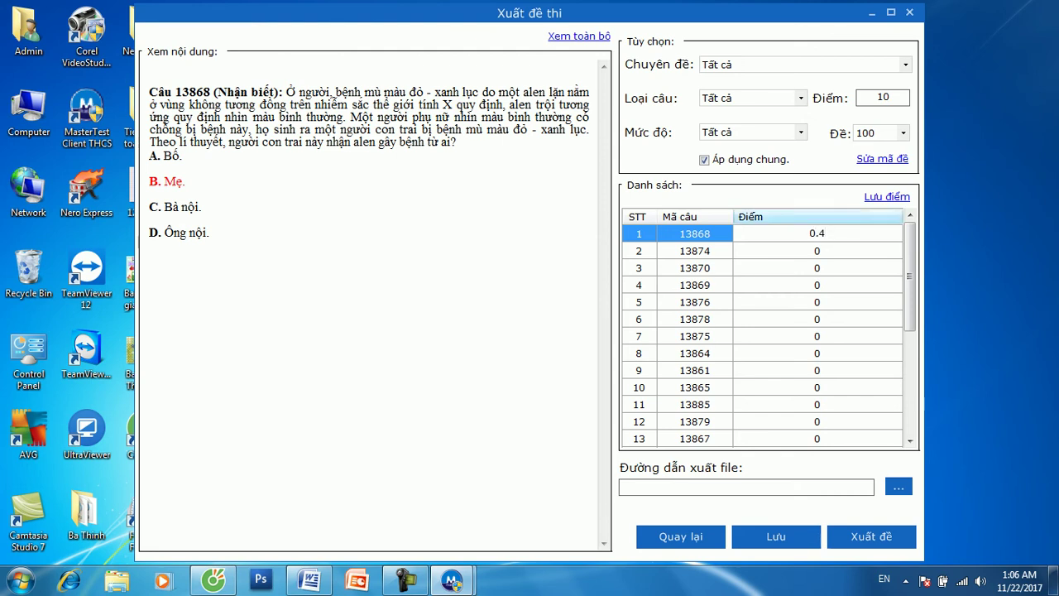
pyautogui.press('Return')
pyautogui.write('0.4')
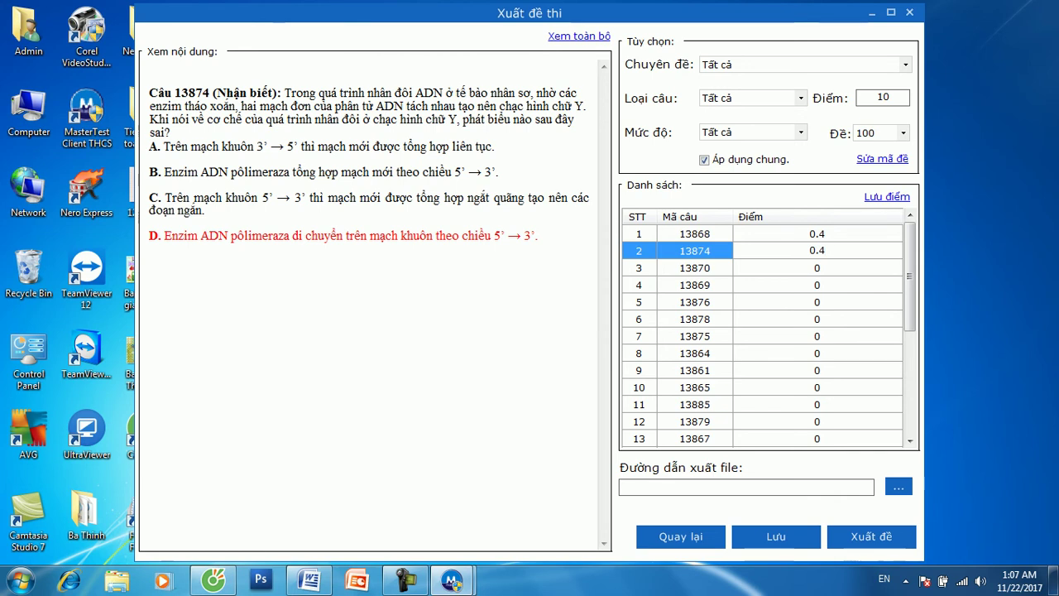
pyautogui.click(809, 250)
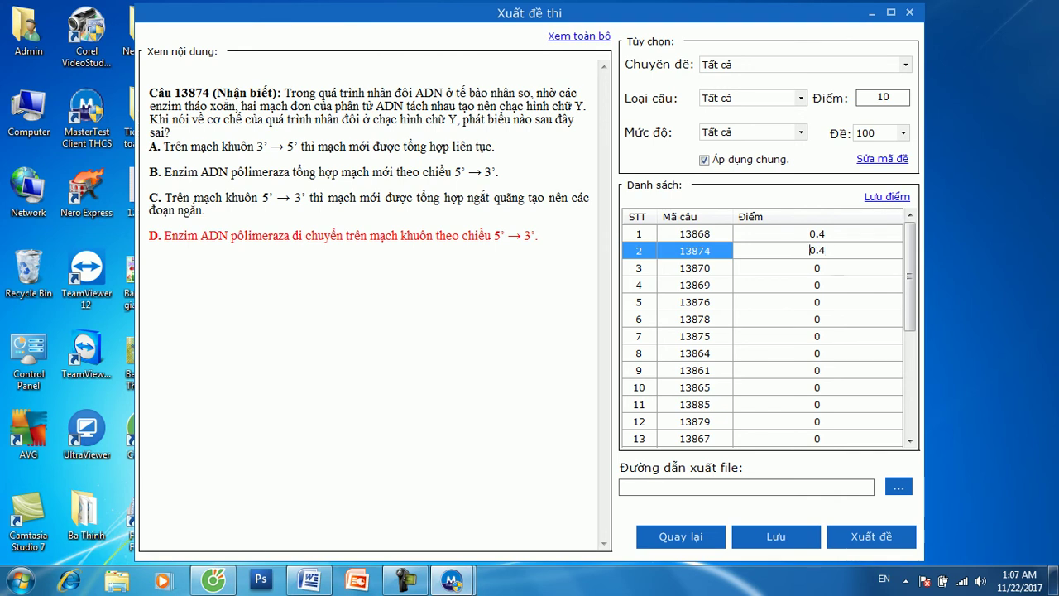
# Preview questions 13868 and 13870 again, then select every question in the list.
pyautogui.click(695, 234)
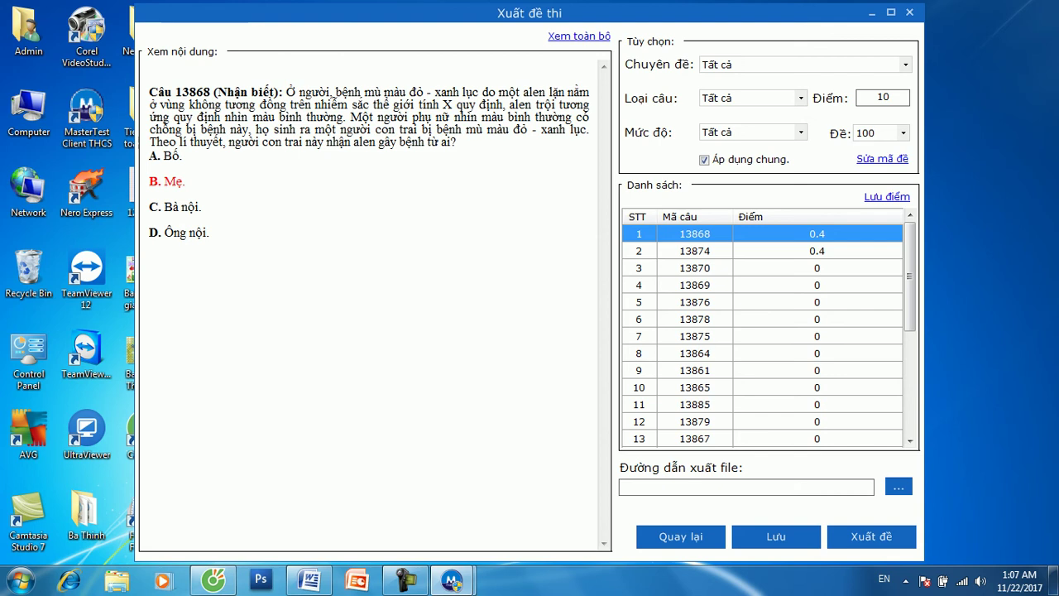
pyautogui.click(695, 267)
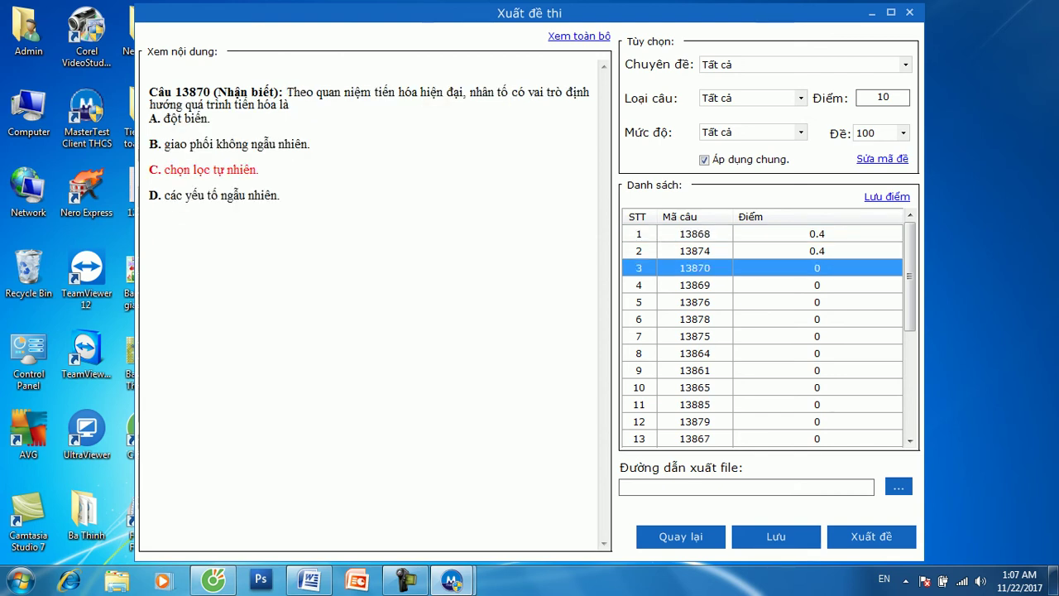
pyautogui.hotkey('ctrl', 'a')
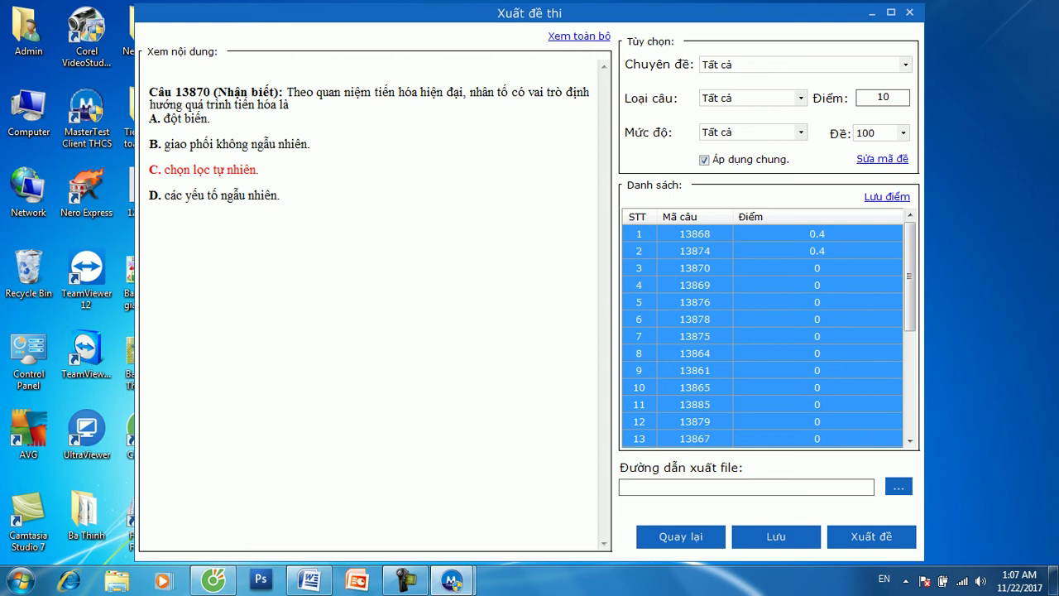
# Apply a shared 0.4-point score to all selected questions and save the scores.
pyautogui.press('Return')
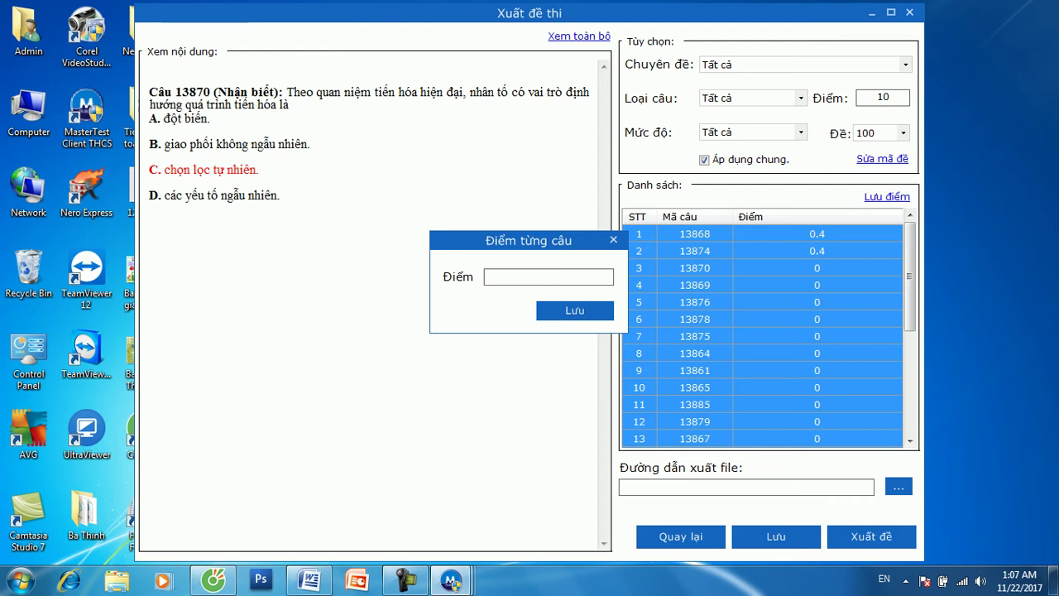
pyautogui.write('0.4')
pyautogui.press('Return')
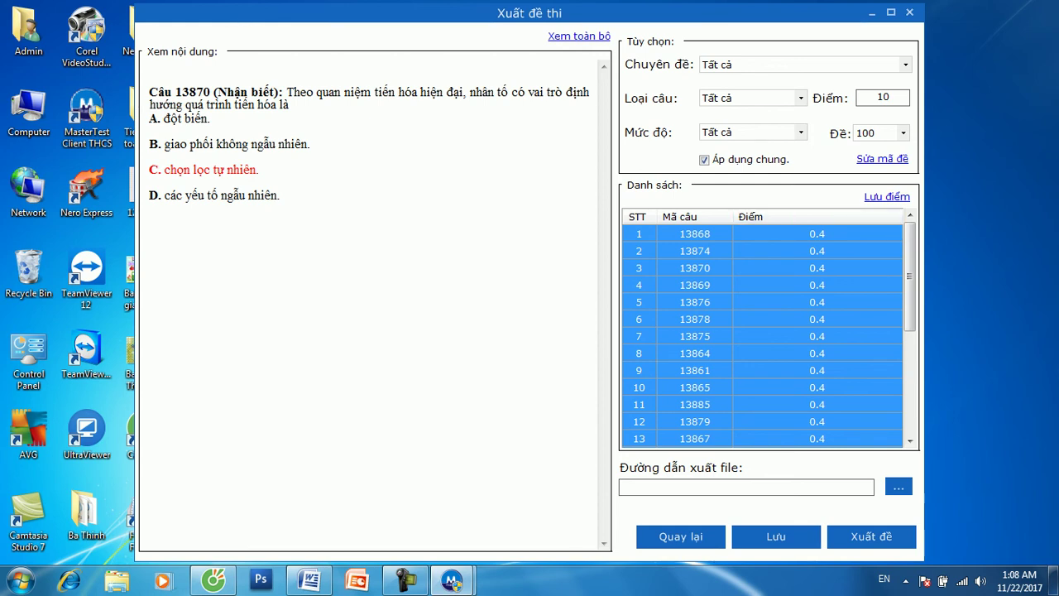
pyautogui.click(887, 197)
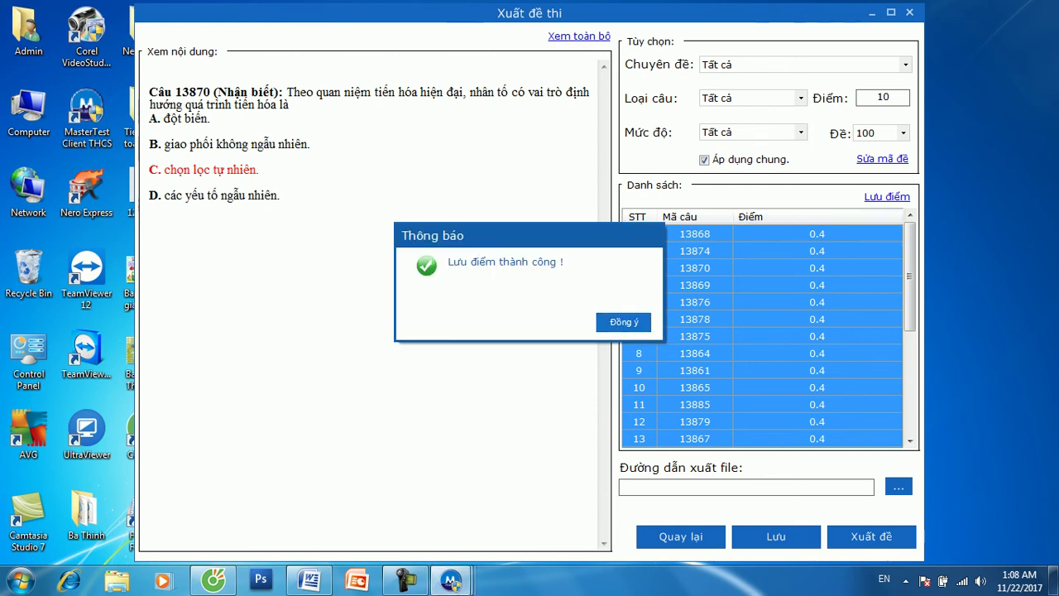
pyautogui.press('Return')
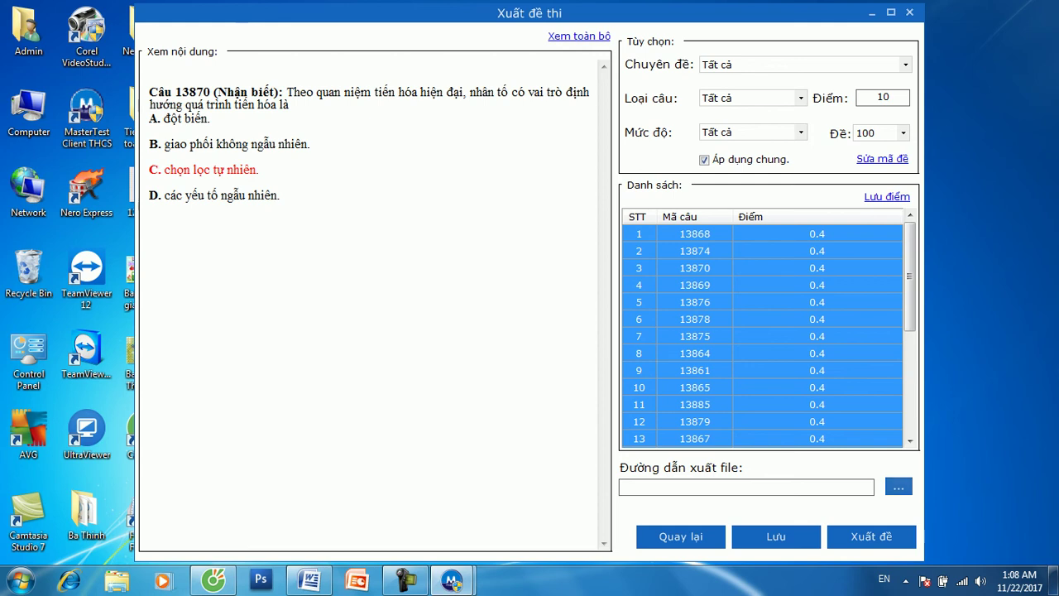
# Set the export location to a new 16h08 folder on the Desktop.
pyautogui.click(898, 485)
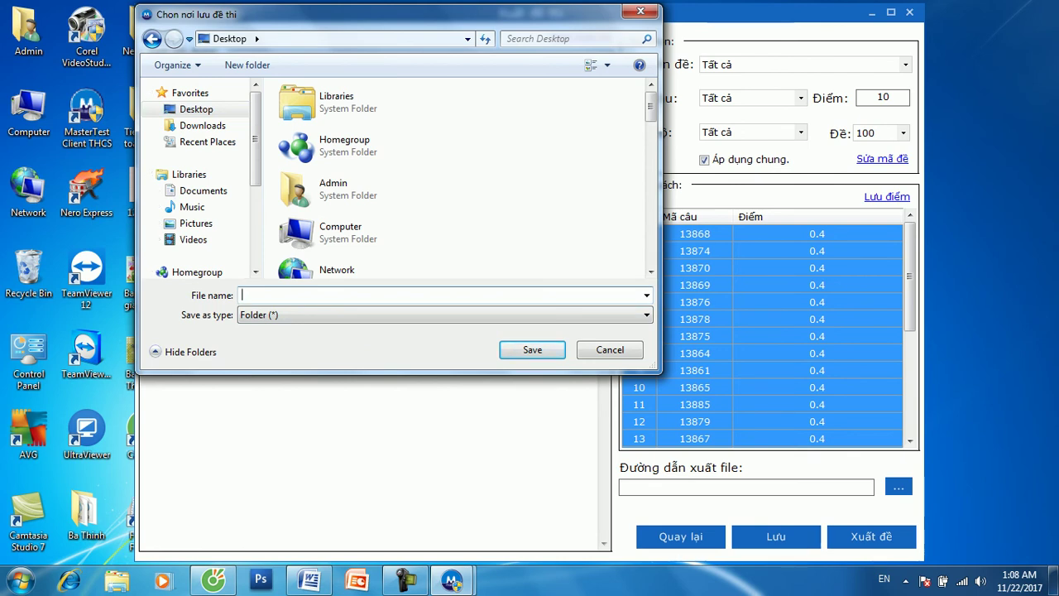
pyautogui.write('16h08')
pyautogui.press('Return')
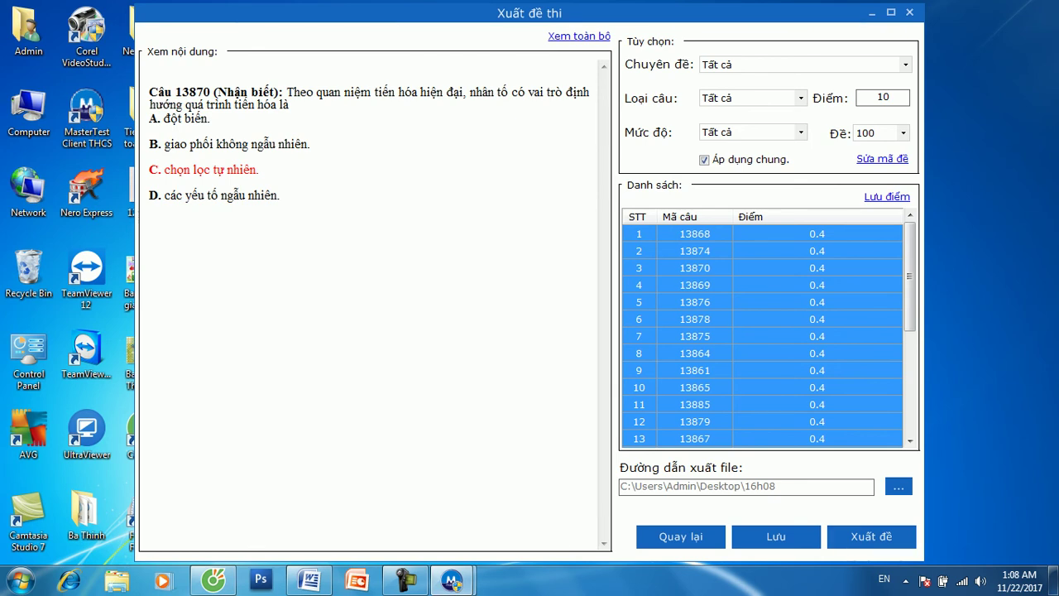
# Mix and export the exam versions, acknowledge completion, and close the export window.
pyautogui.click(871, 536)
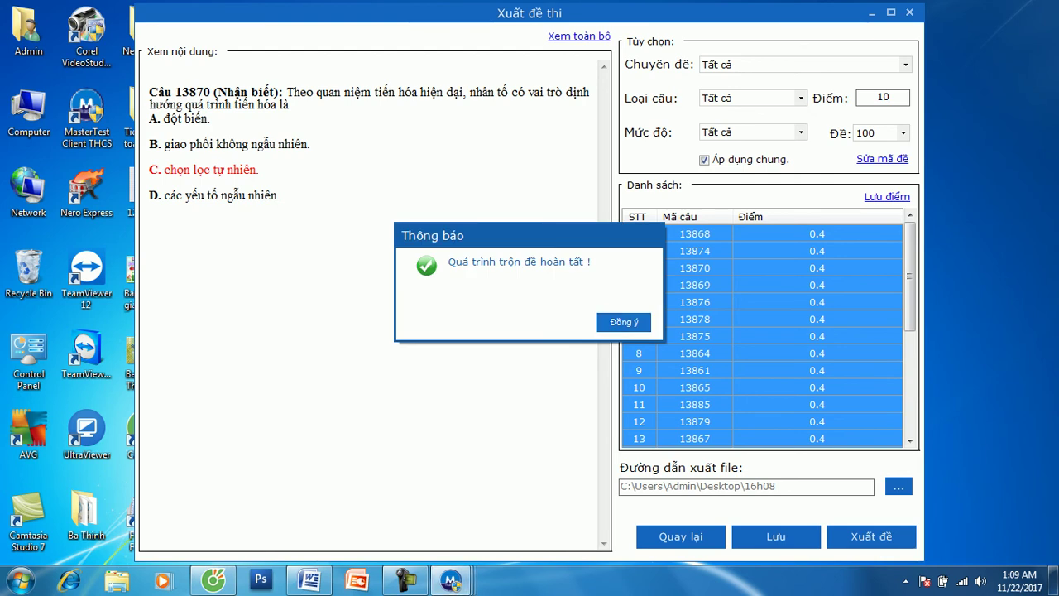
pyautogui.press('Return')
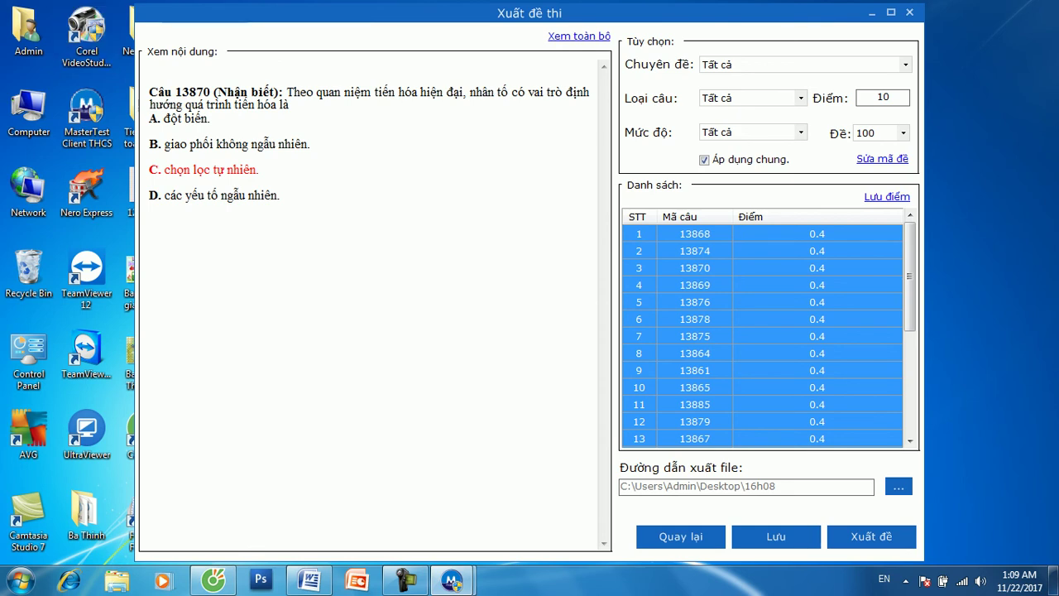
pyautogui.hotkey('alt', 'F4')
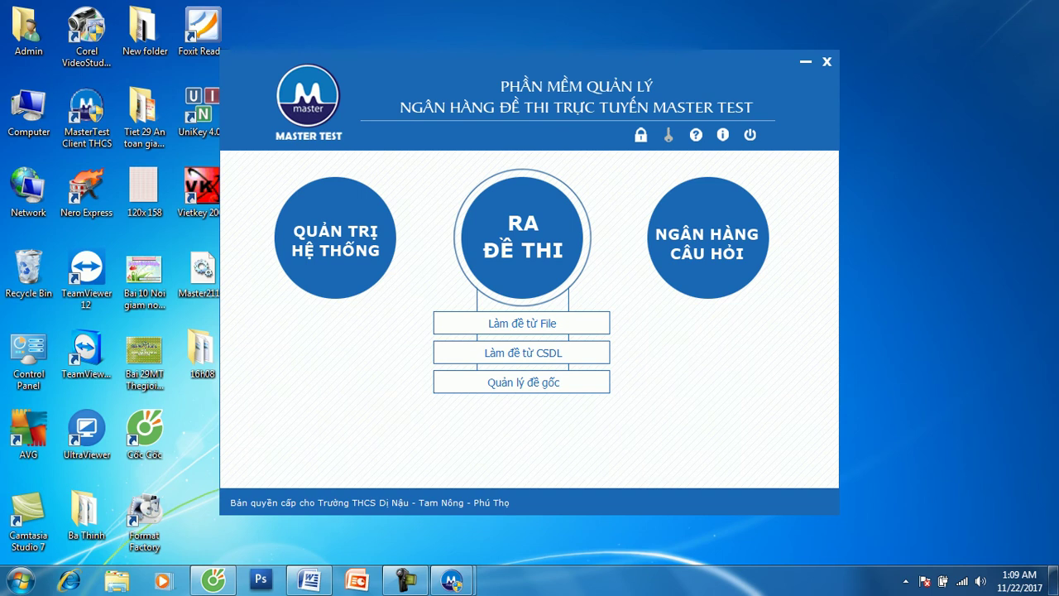
# Open the 16h08 folder and the exported exam de 100 in Word.
pyautogui.doubleClick(200, 352)
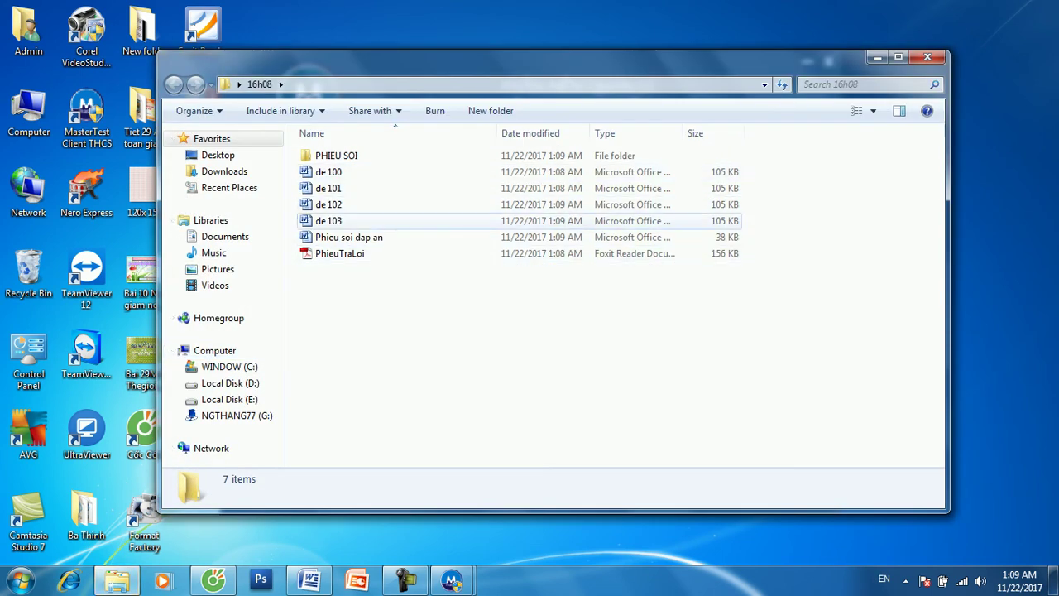
pyautogui.doubleClick(328, 172)
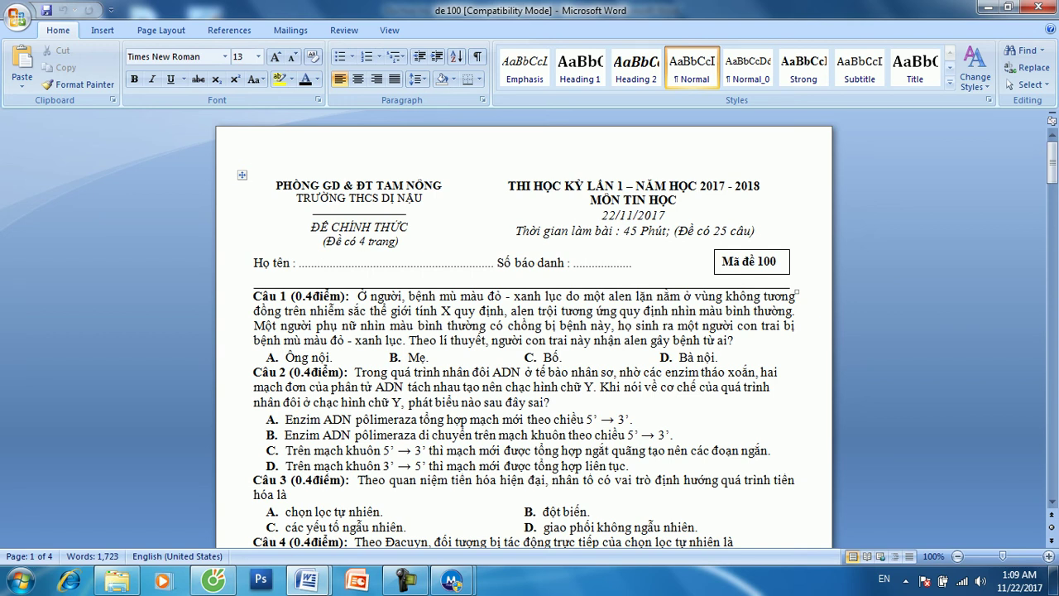
pyautogui.scroll(-1, 524, 331)
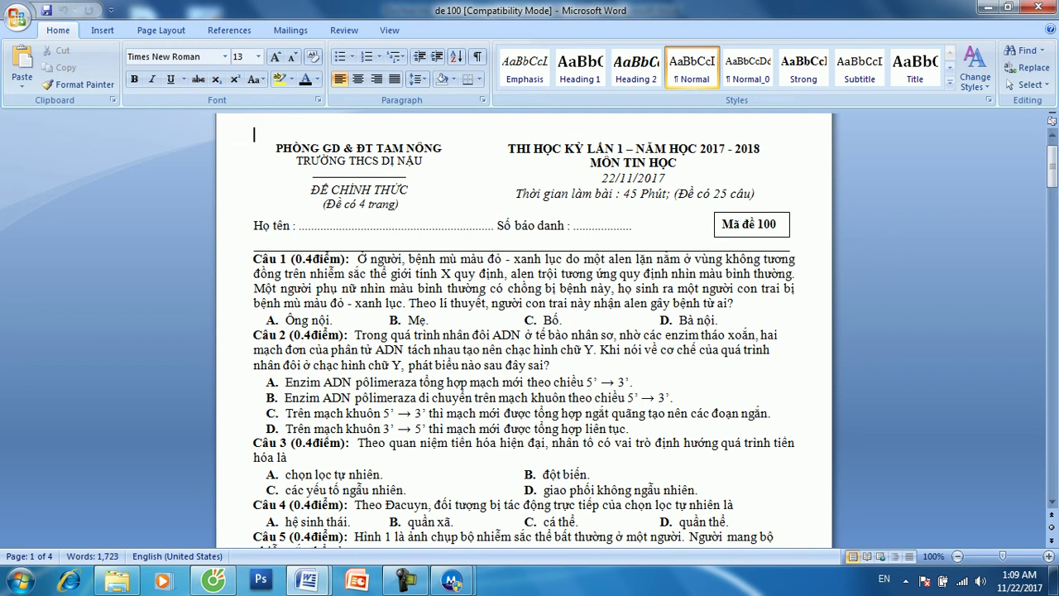
pyautogui.scroll(-7, 524, 331)
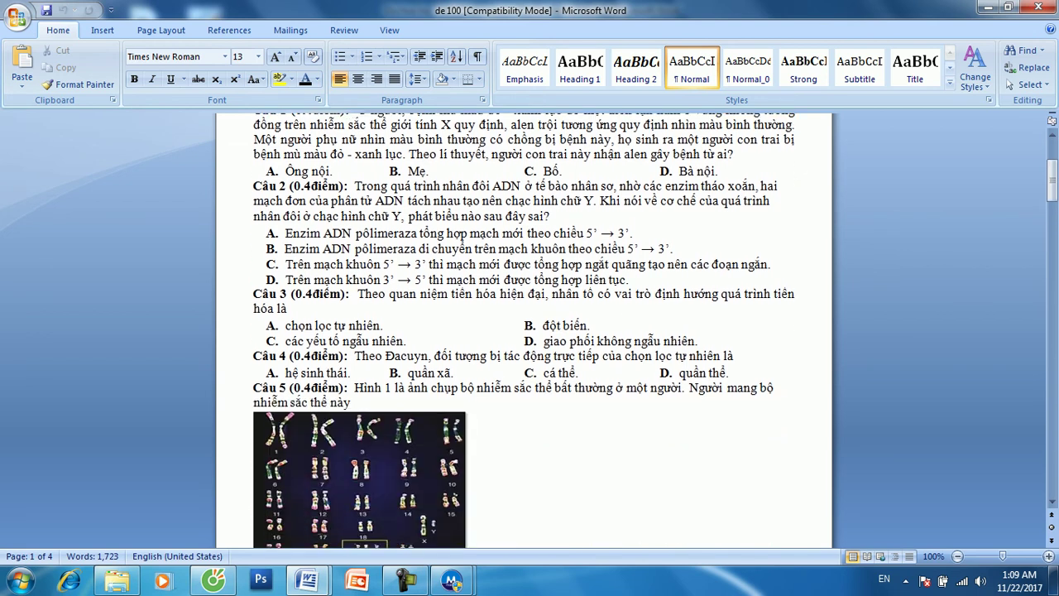
pyautogui.scroll(5, 524, 331)
pyautogui.scroll(2, 524, 331)
pyautogui.scroll(-15, 524, 331)
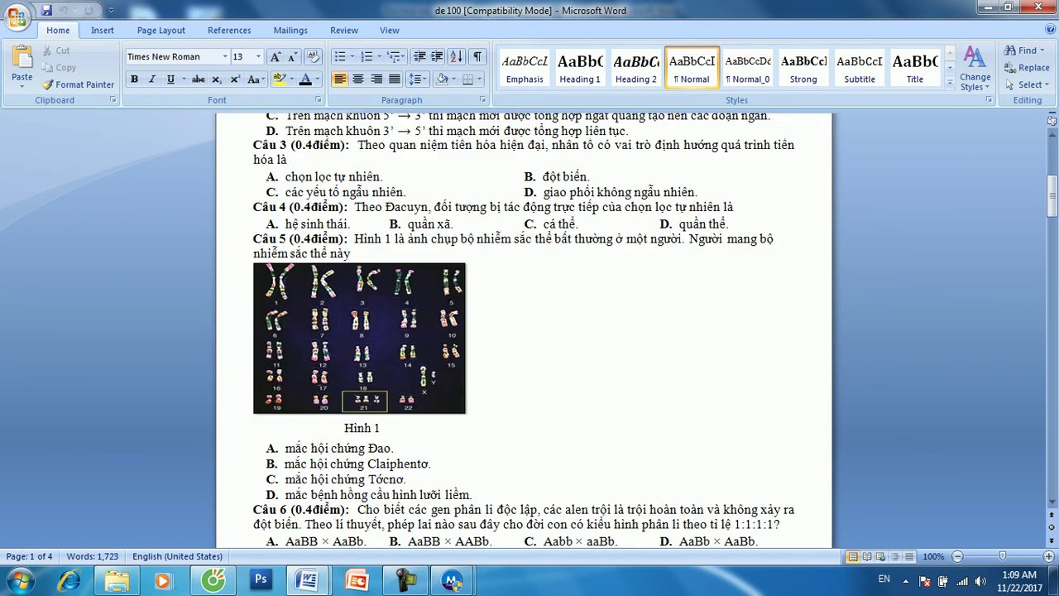
pyautogui.scroll(-15, 523, 331)
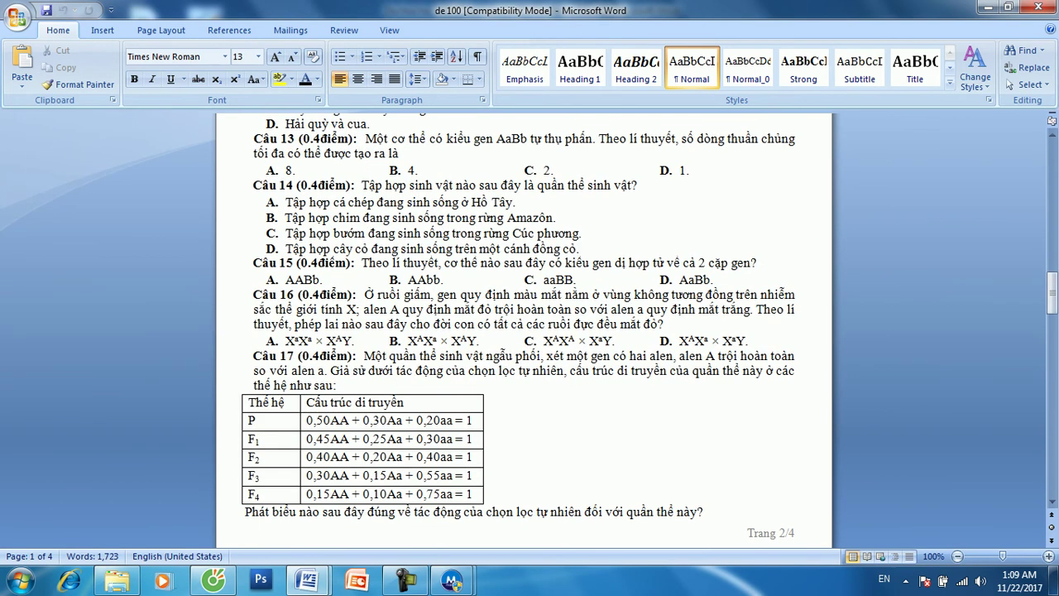
pyautogui.scroll(18, 523, 331)
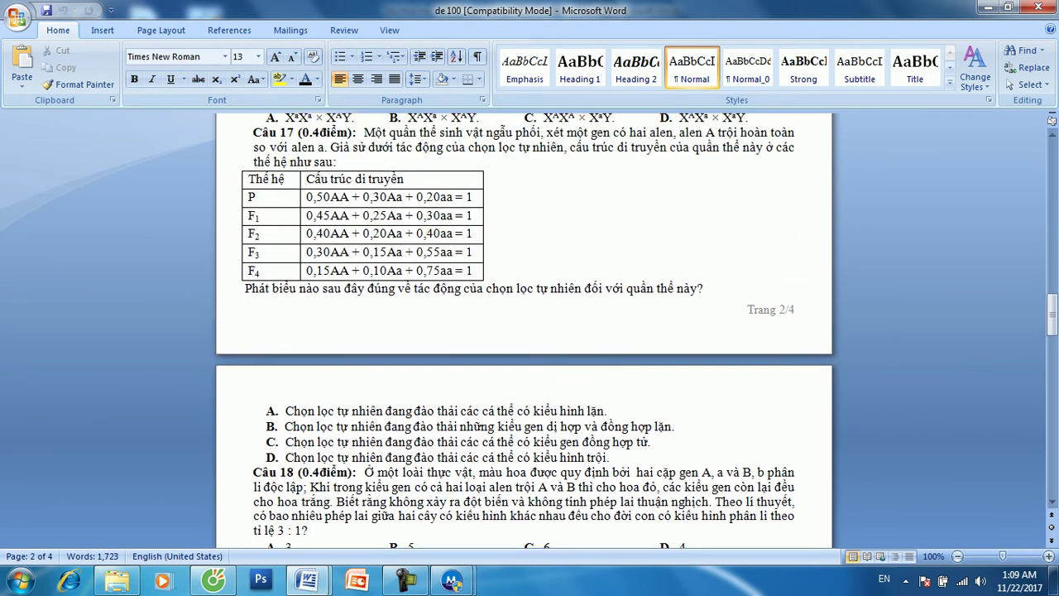
pyautogui.scroll(-18, 524, 331)
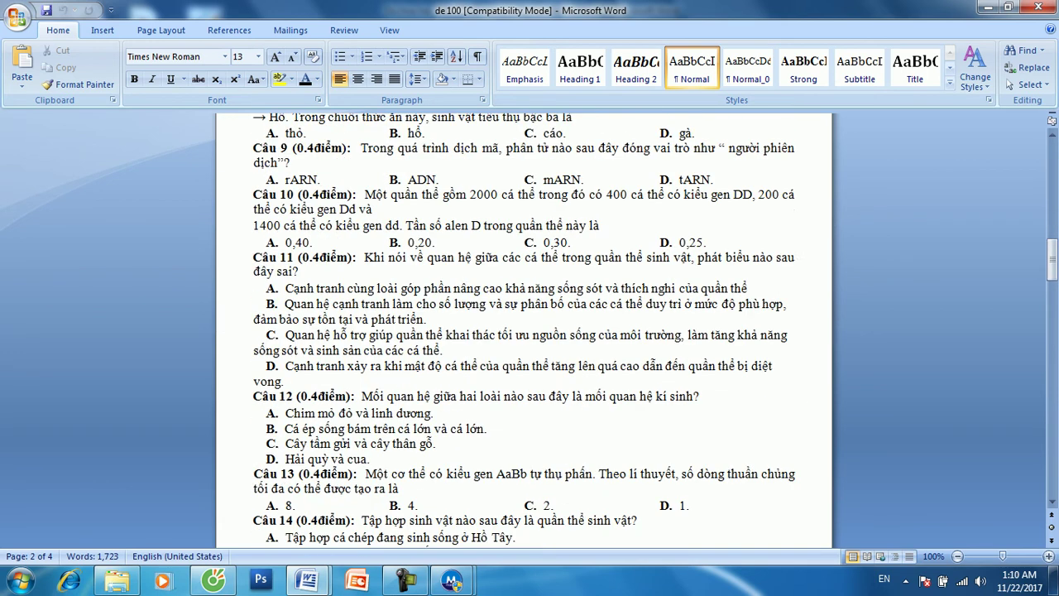
pyautogui.scroll(-4, 524, 331)
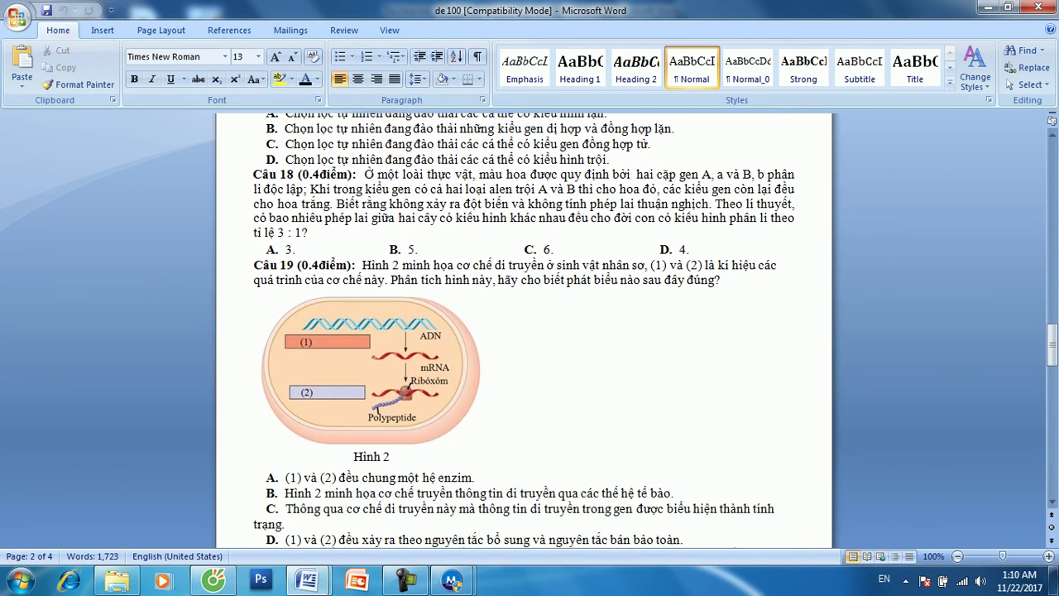
pyautogui.scroll(-5, 523, 331)
pyautogui.scroll(5, 524, 331)
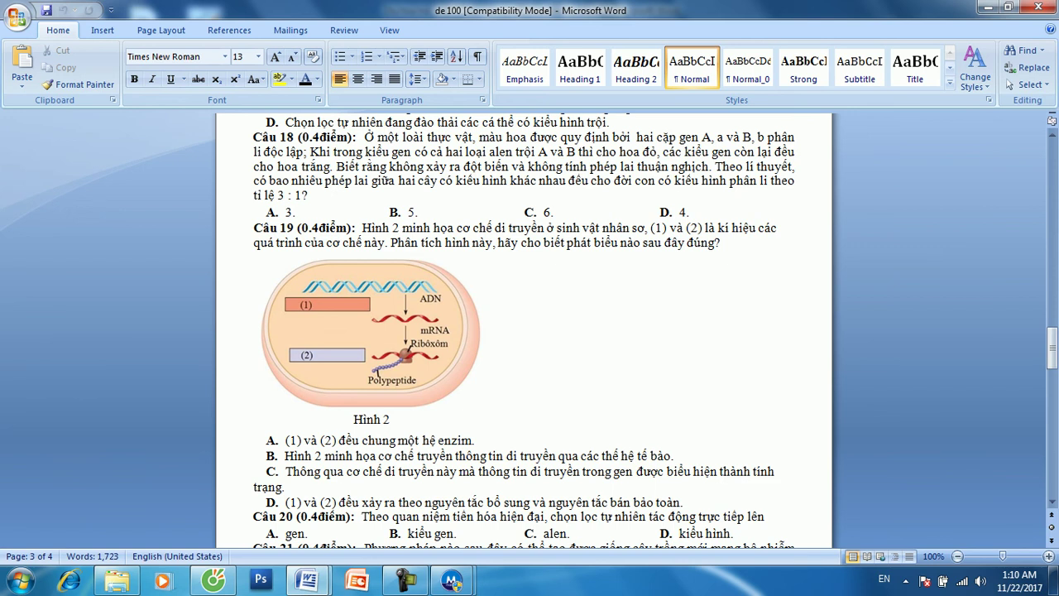
pyautogui.scroll(20, 524, 331)
pyautogui.scroll(15, 523, 331)
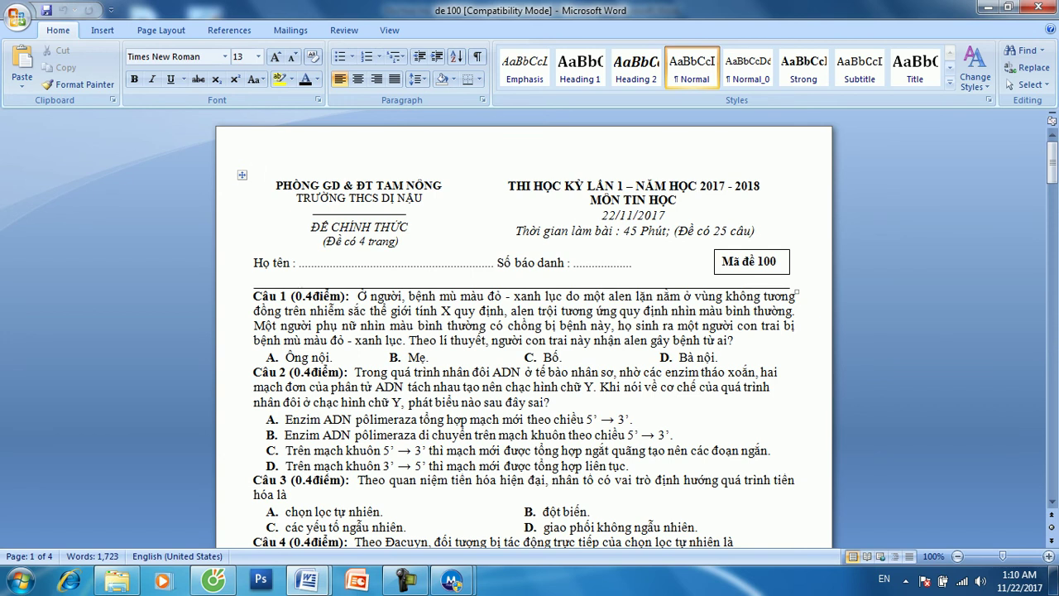
pyautogui.scroll(-1, 524, 331)
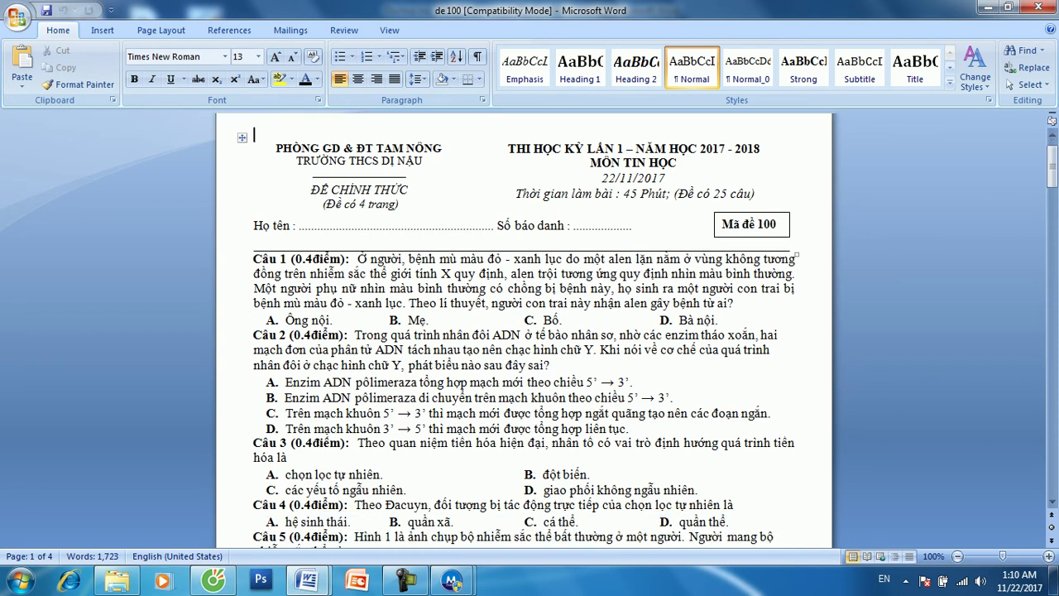
pyautogui.scroll(-1, 524, 331)
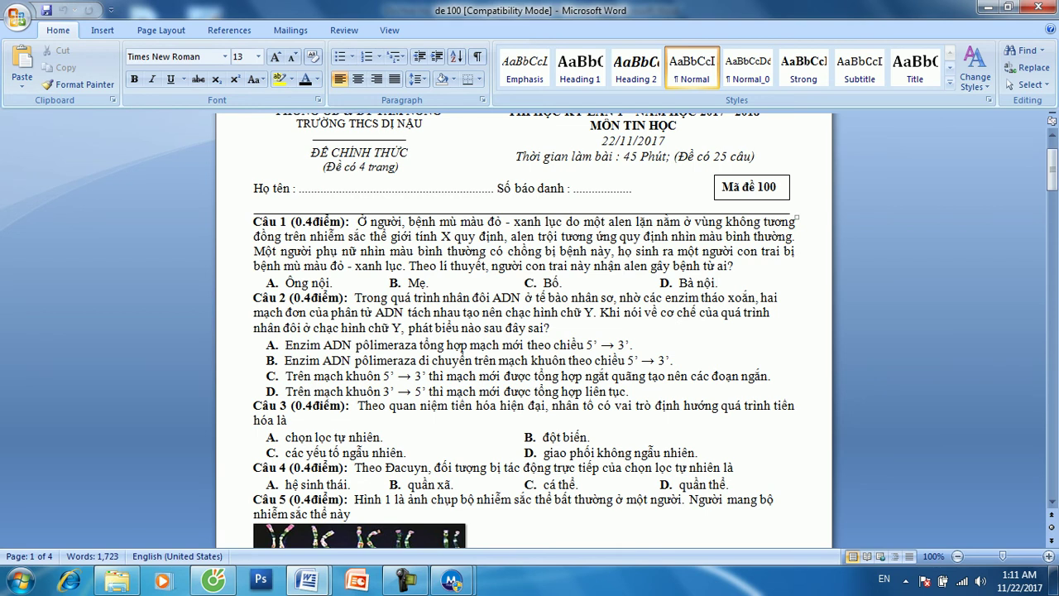
pyautogui.scroll(2, 524, 331)
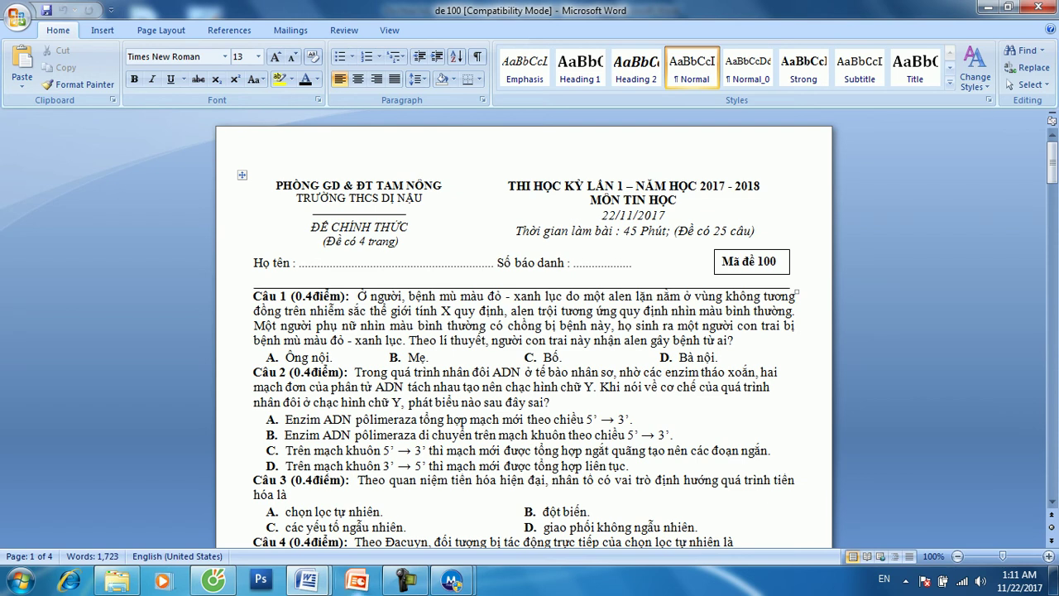
pyautogui.click(406, 580)
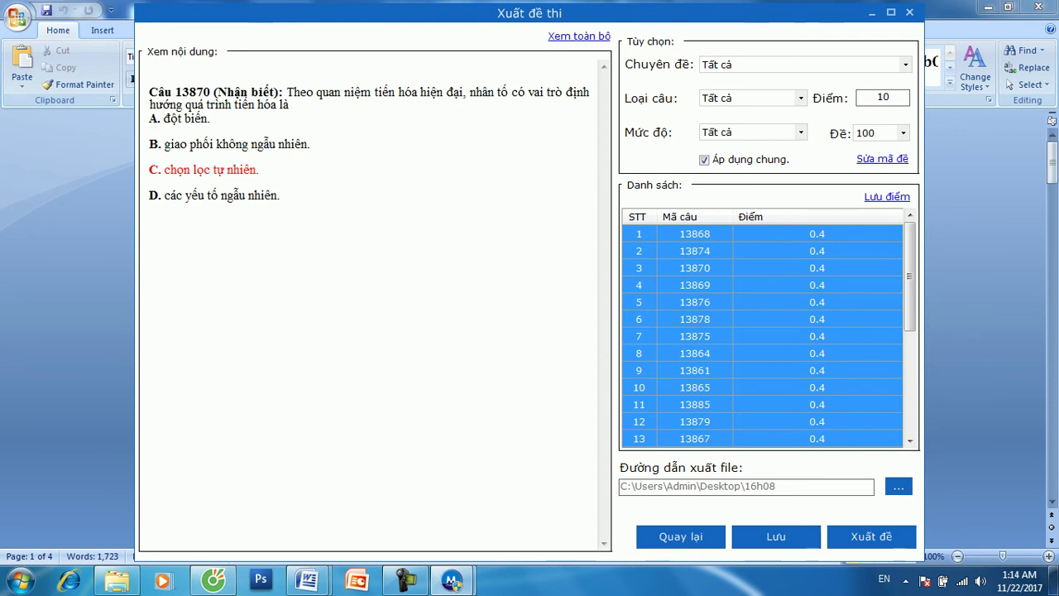
# Bring Master Test forward and close the 16h08 folder window, leaving Xuất đề thi visible.
pyautogui.moveTo(452, 580)
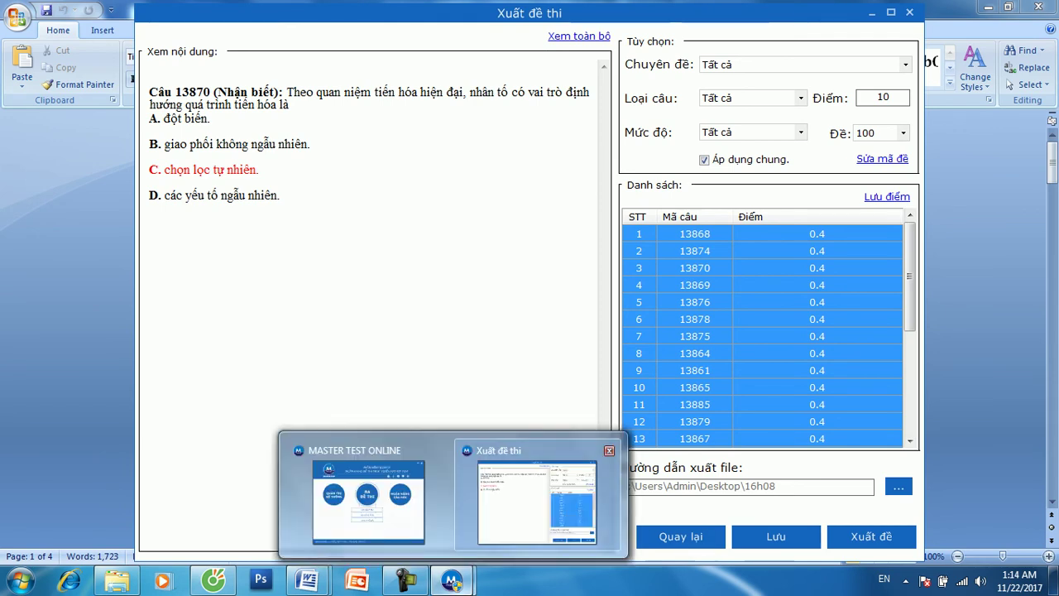
pyautogui.click(368, 496)
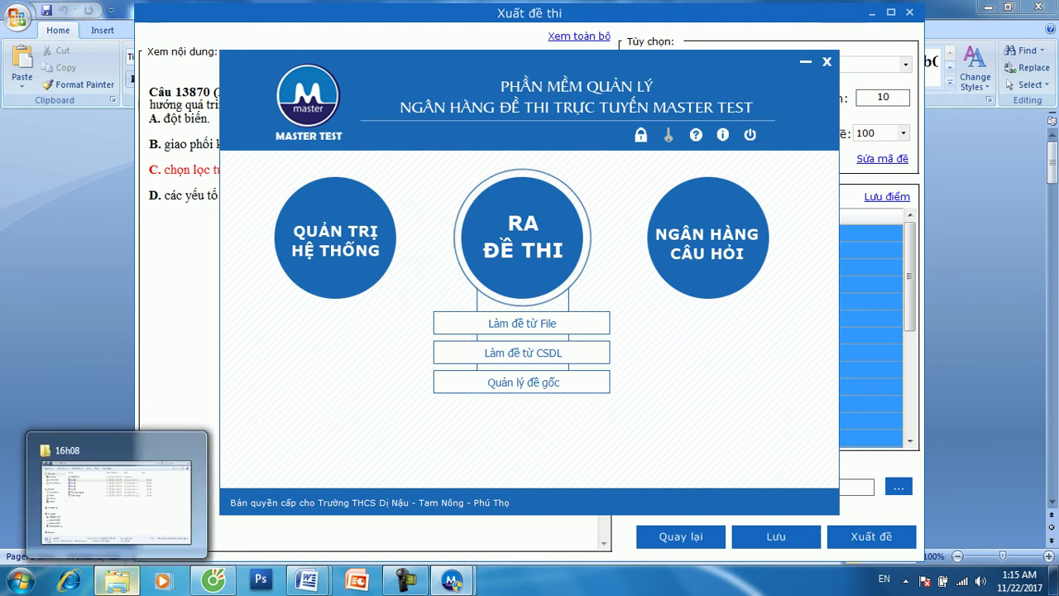
pyautogui.click(117, 581)
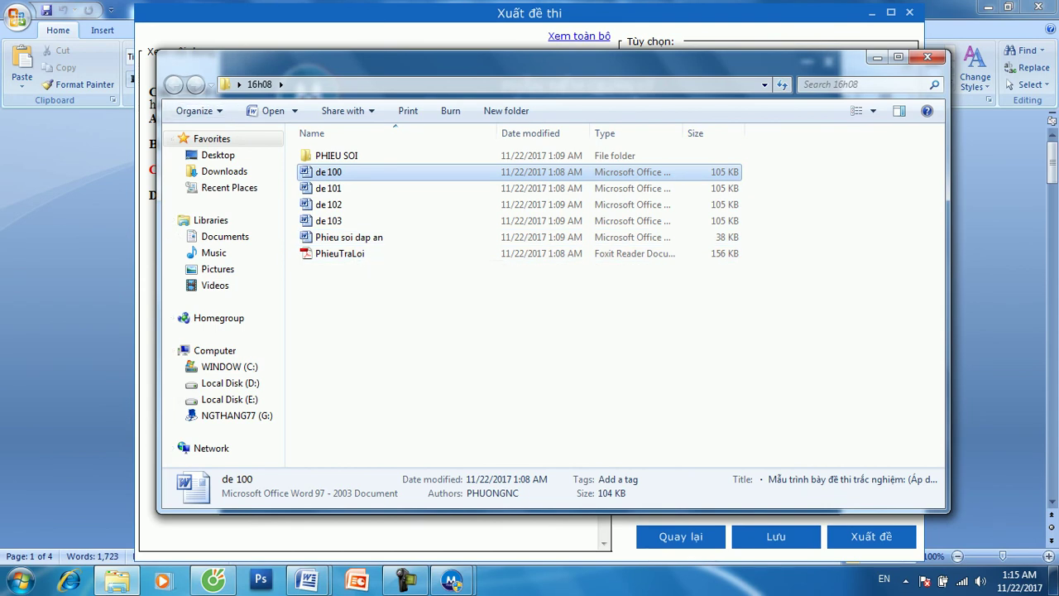
pyautogui.moveTo(116, 586)
pyautogui.click(927, 56)
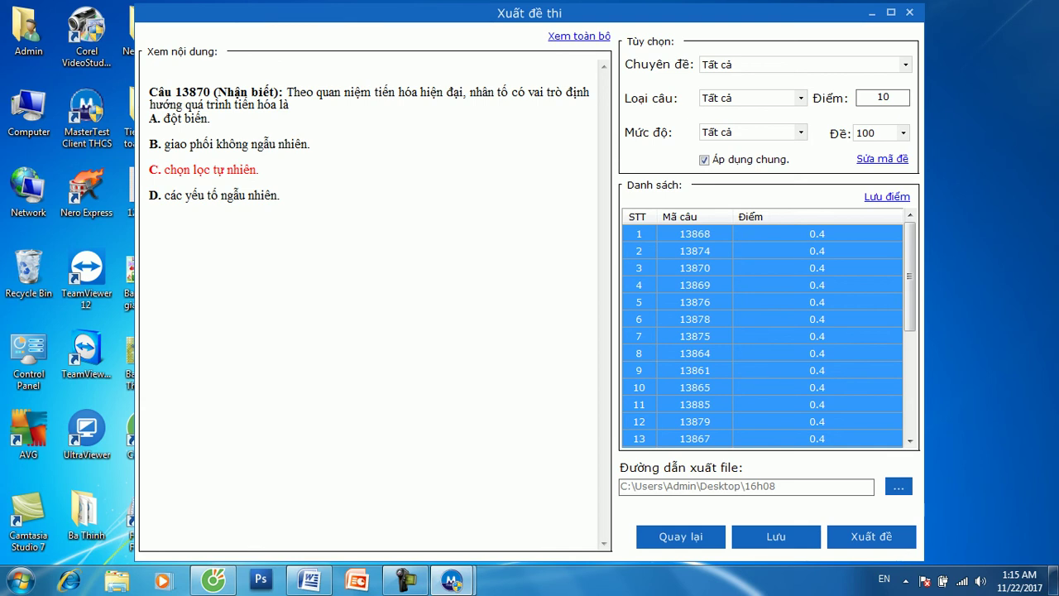
# Browse E:\Phan mem\Phan mem Mastertest Online and open the 'Mot so van de thuong gap_Master Test' PDF.
pyautogui.doubleClick(28, 108)
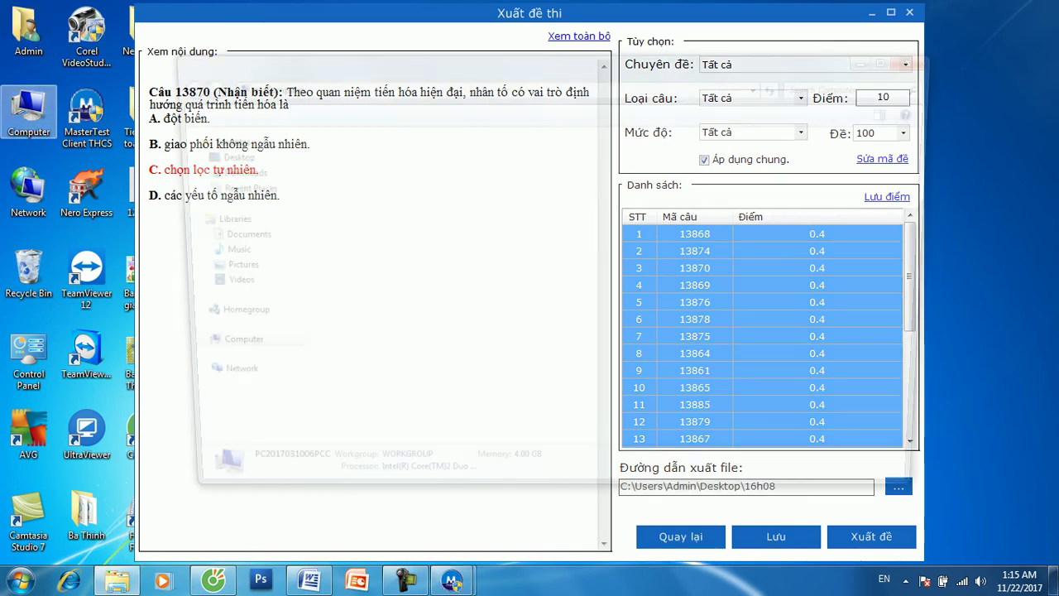
pyautogui.doubleClick(761, 170)
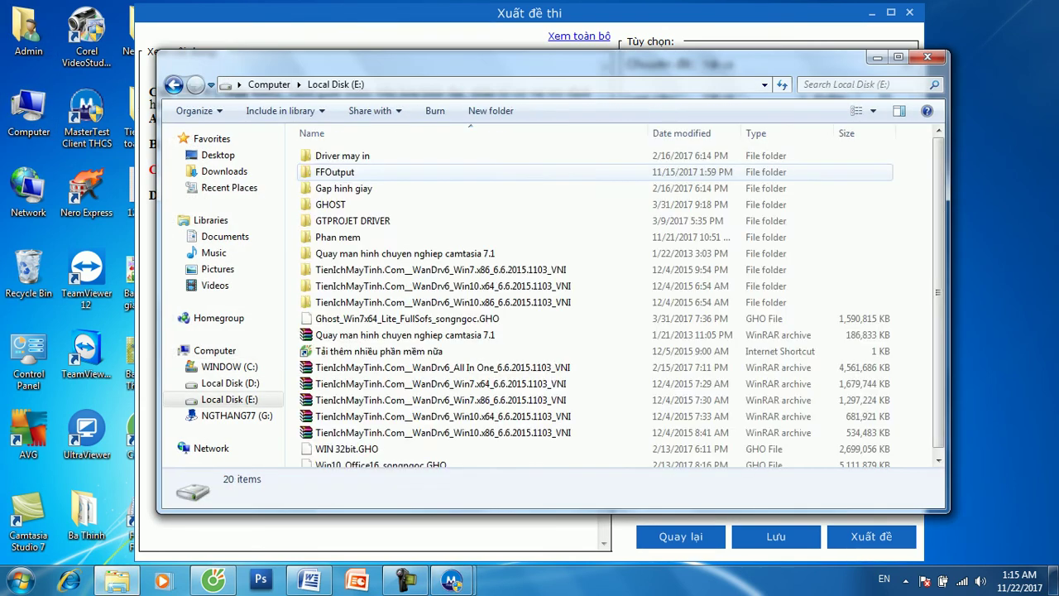
pyautogui.doubleClick(337, 236)
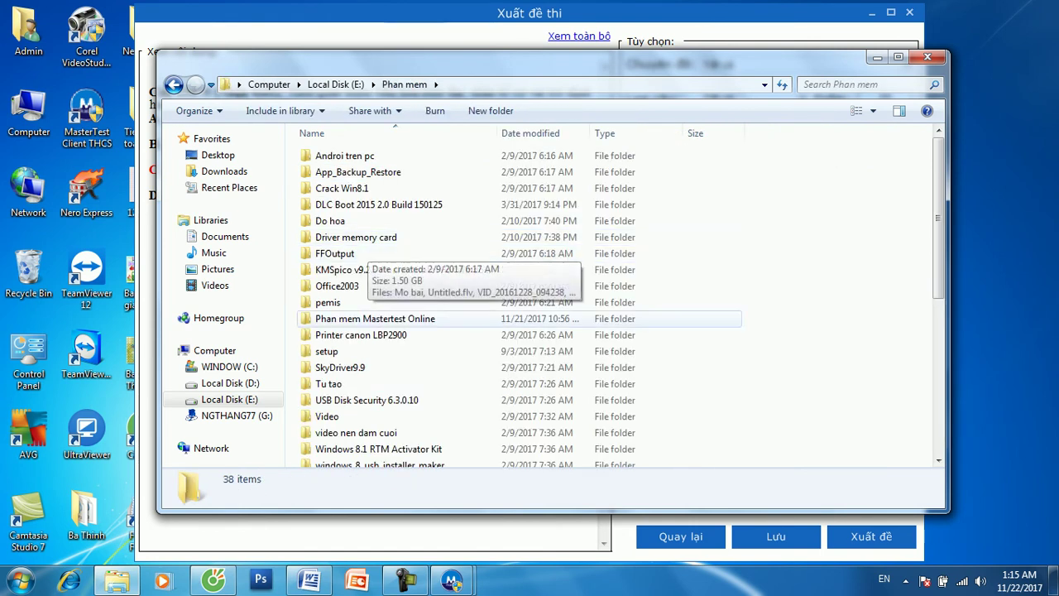
pyautogui.doubleClick(375, 318)
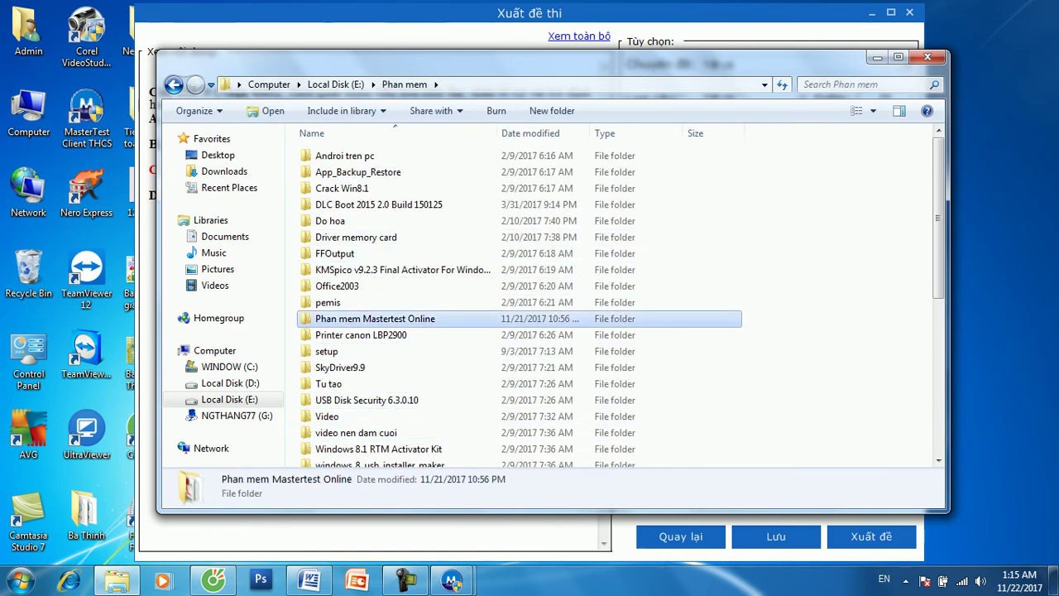
pyautogui.doubleClick(389, 253)
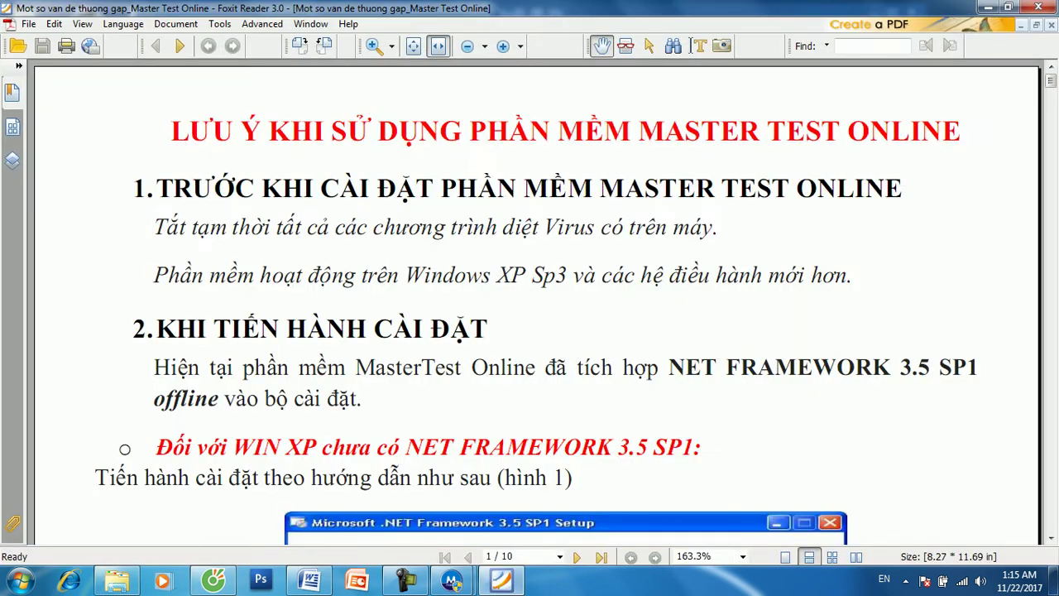
# Scroll the troubleshooting PDF from page 1 down to the number-format settings on page 8.
pyautogui.scroll(-20, 537, 302)
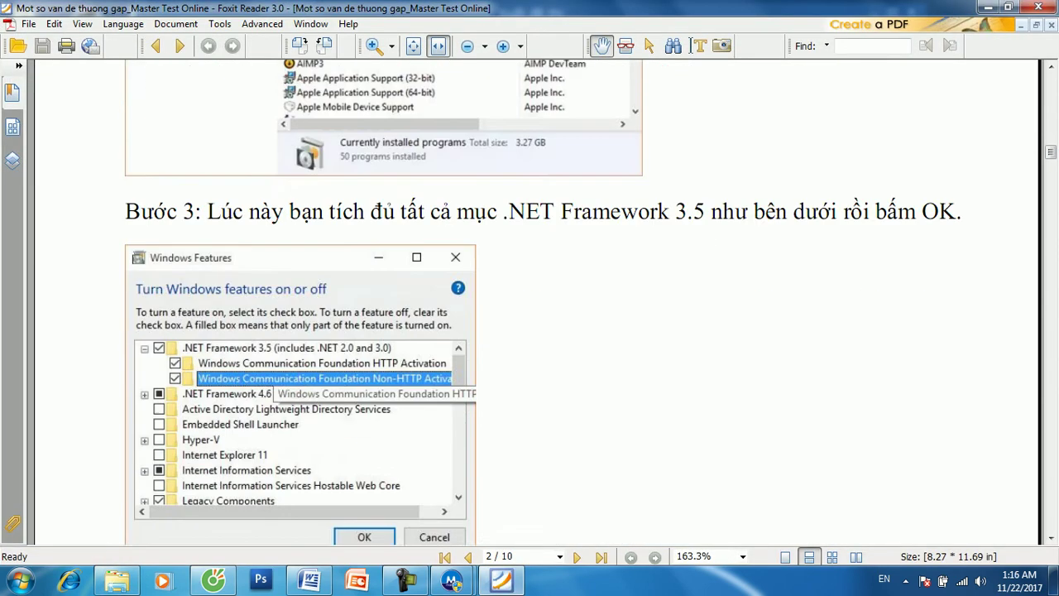
pyautogui.scroll(-20, 538, 302)
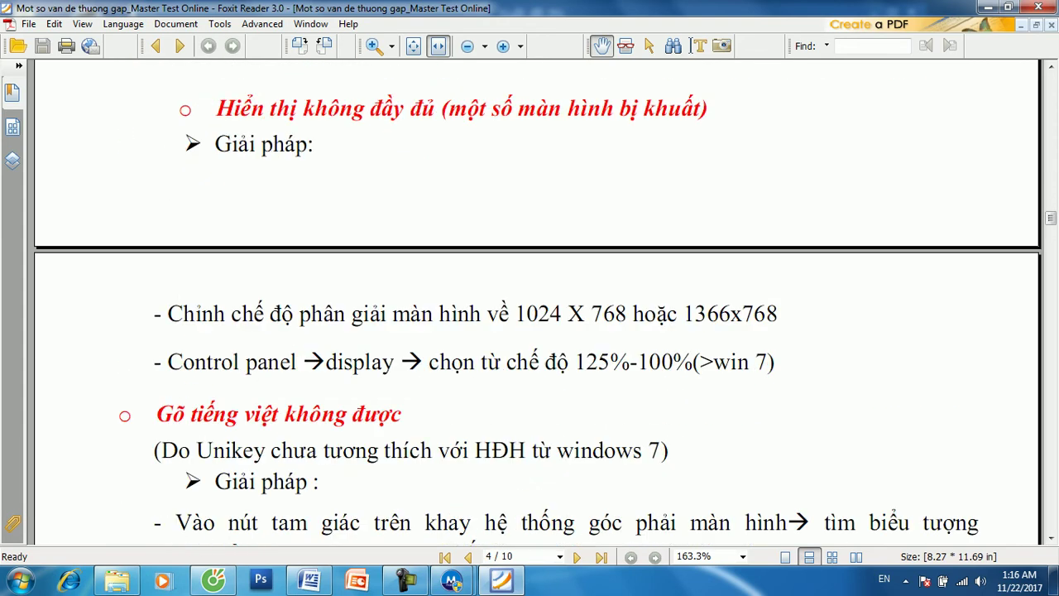
pyautogui.scroll(-20, 538, 302)
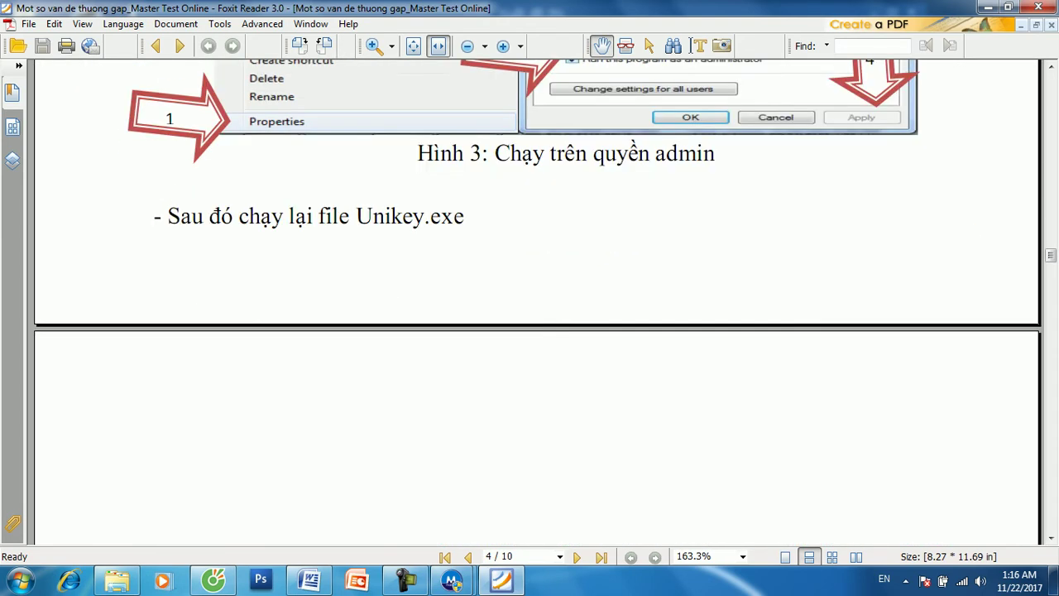
pyautogui.scroll(-20, 538, 302)
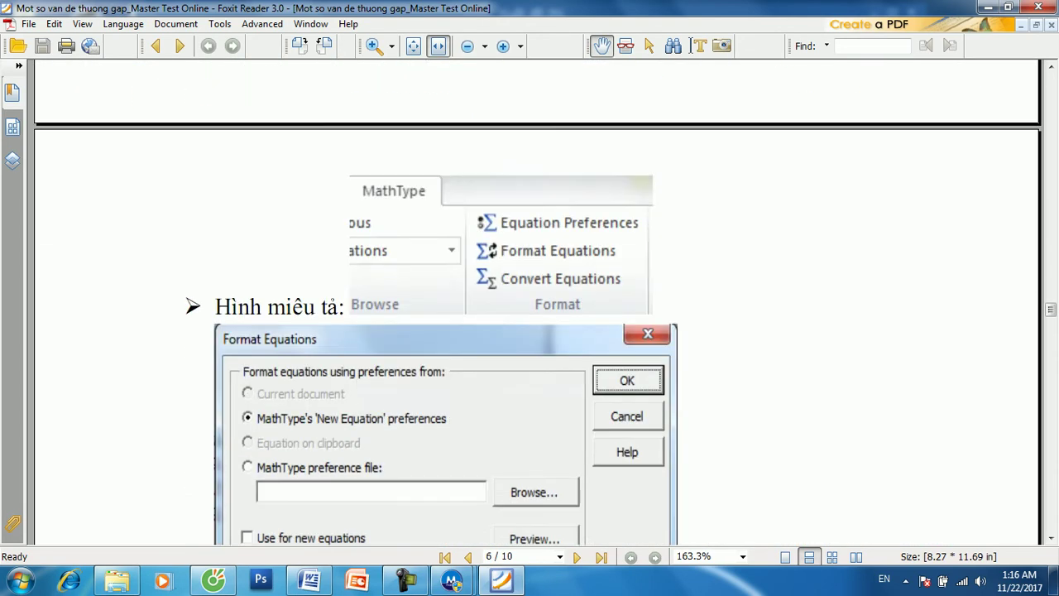
pyautogui.scroll(-20, 538, 302)
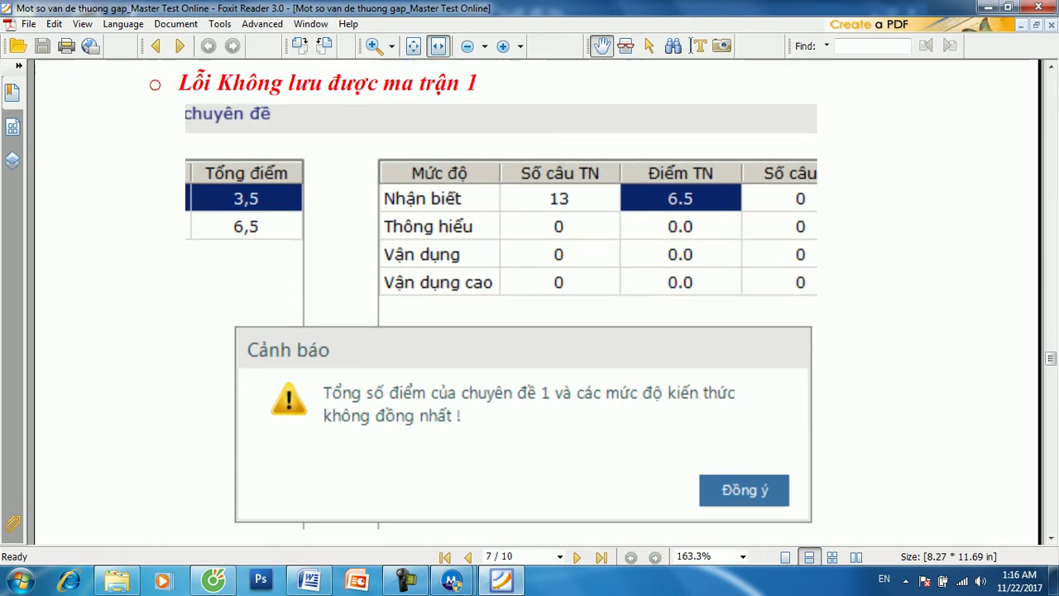
pyautogui.scroll(-20, 538, 302)
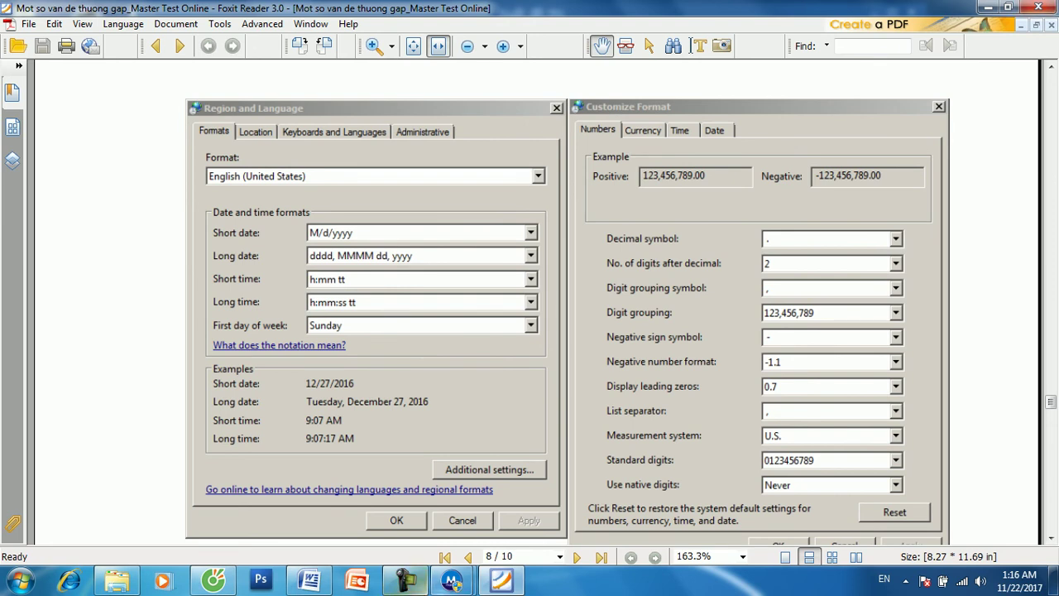
# Close the Xuất đề thi window and choose Làm đề từ CSDL to reach matrix setup.
pyautogui.moveTo(452, 580)
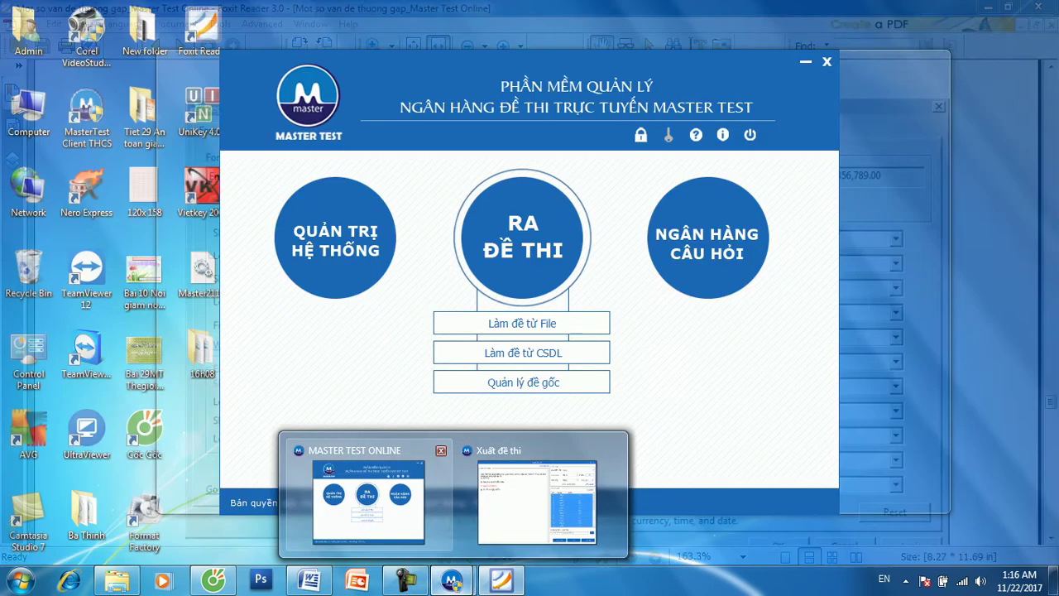
pyautogui.click(368, 501)
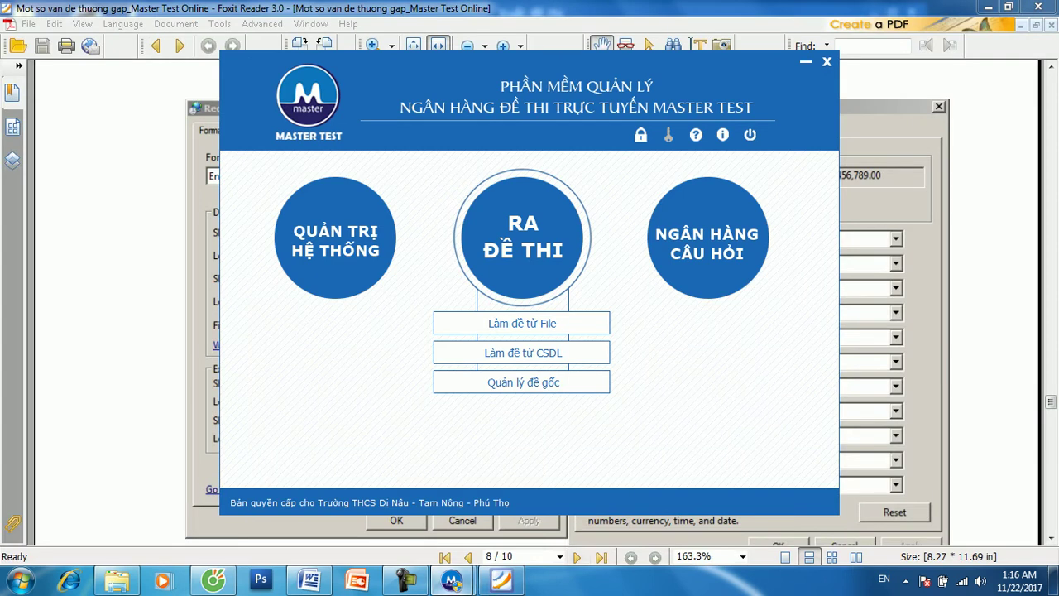
pyautogui.moveTo(463, 583)
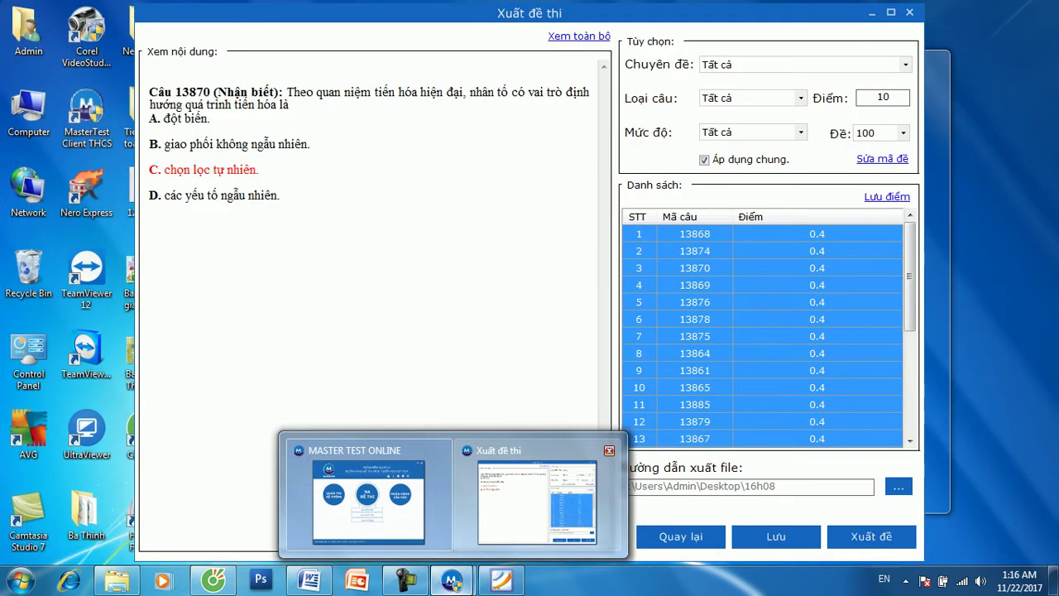
pyautogui.click(609, 450)
pyautogui.press('Tab')
pyautogui.press('Tab')
pyautogui.press('Tab')
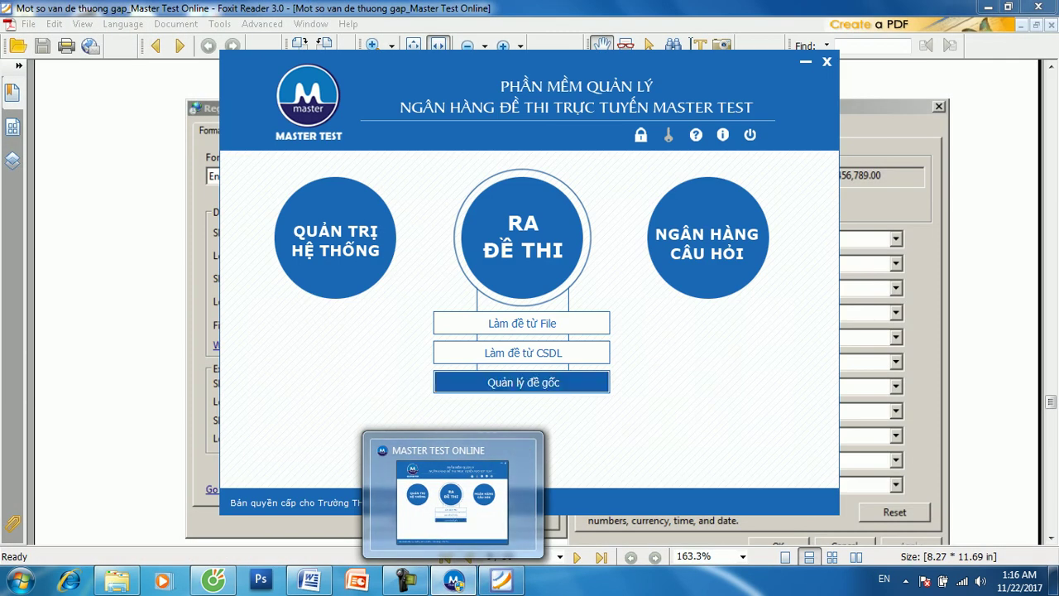
pyautogui.press('Return')
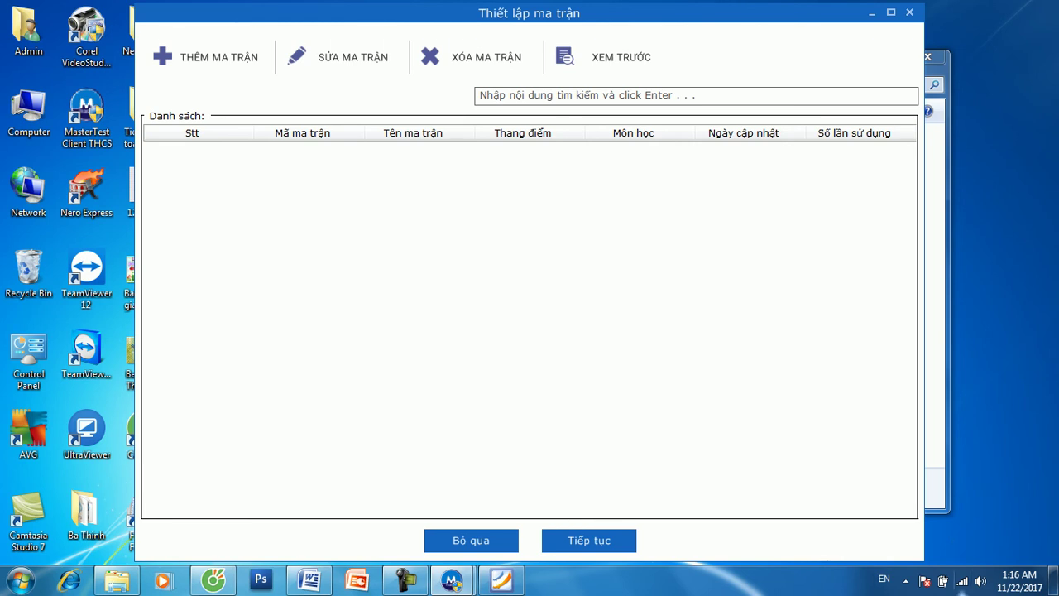
# Start a new exam matrix and keep Khối Lớp 6 as its grade level.
pyautogui.moveTo(406, 580)
pyautogui.click(209, 57)
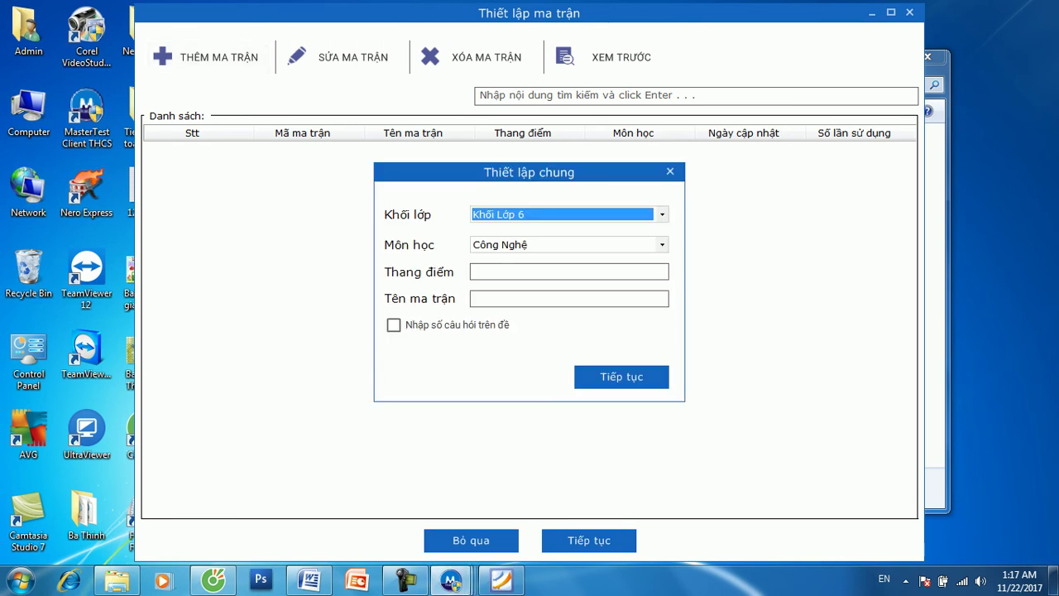
pyautogui.moveTo(529, 172)
pyautogui.mouseDown()
pyautogui.moveTo(494, 156)
pyautogui.moveTo(512, 100)
pyautogui.moveTo(548, 48)
pyautogui.moveTo(540, 234)
pyautogui.moveTo(523, 183)
pyautogui.mouseUp()
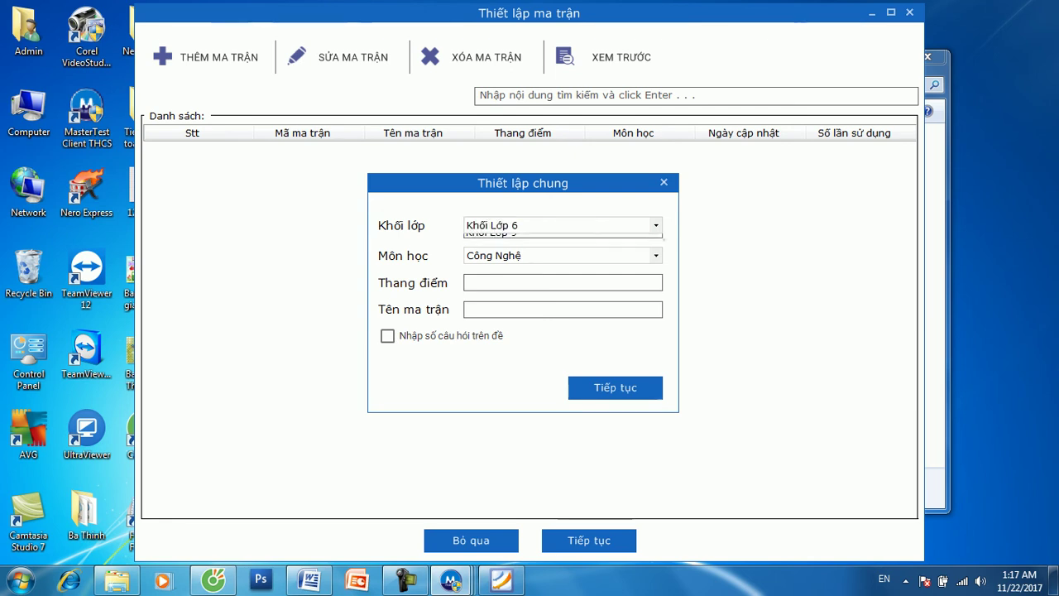
pyautogui.hotkey('alt', 'Down')
pyautogui.press('Down')
pyautogui.press('Down')
pyautogui.press('Down')
pyautogui.press('Up')
pyautogui.press('Up')
pyautogui.press('Up')
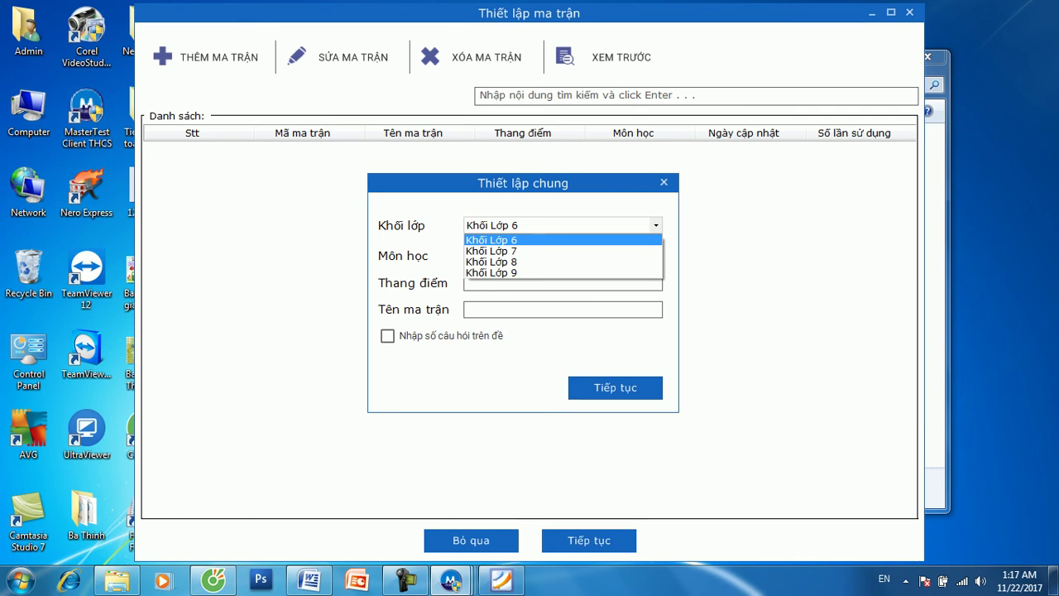
pyautogui.press('Return')
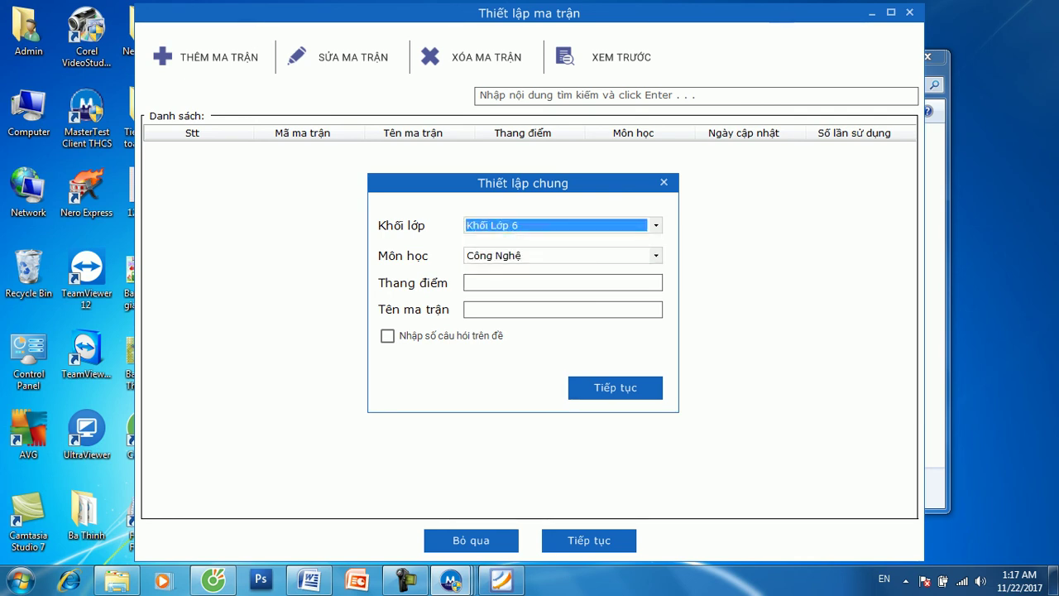
# Enter a 10-point scale and name the matrix 'Kiểm tra Công nghệ 1 tiết'.
pyautogui.click(563, 281)
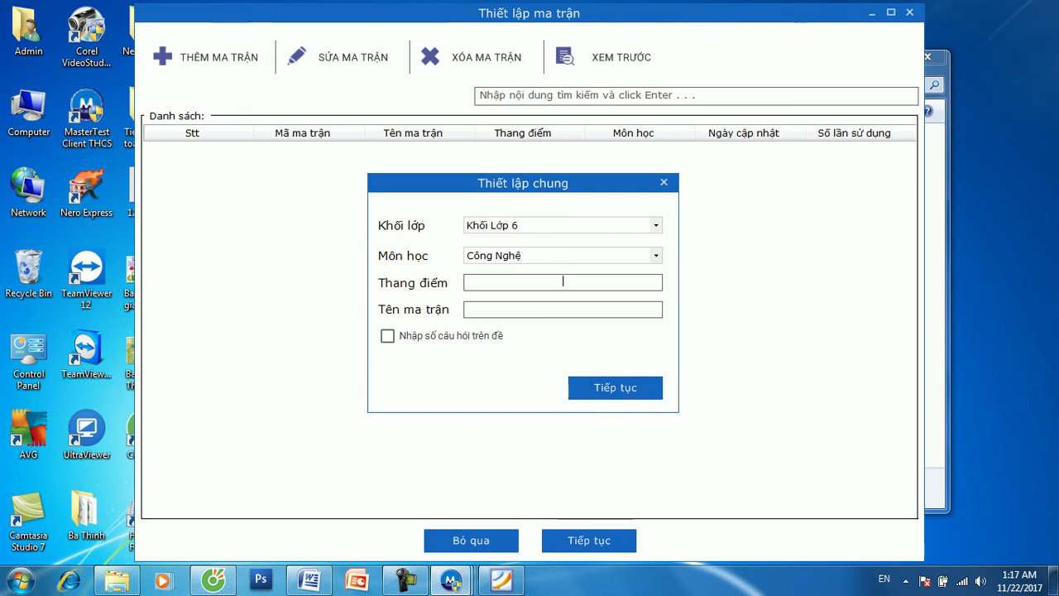
pyautogui.write('10')
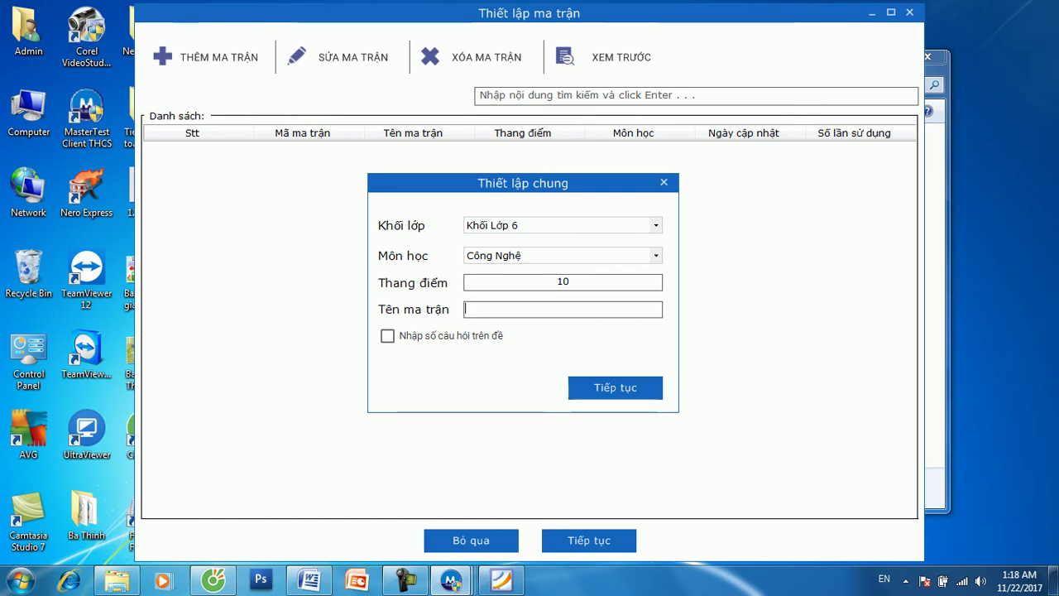
pyautogui.write('Kiểm tra ')
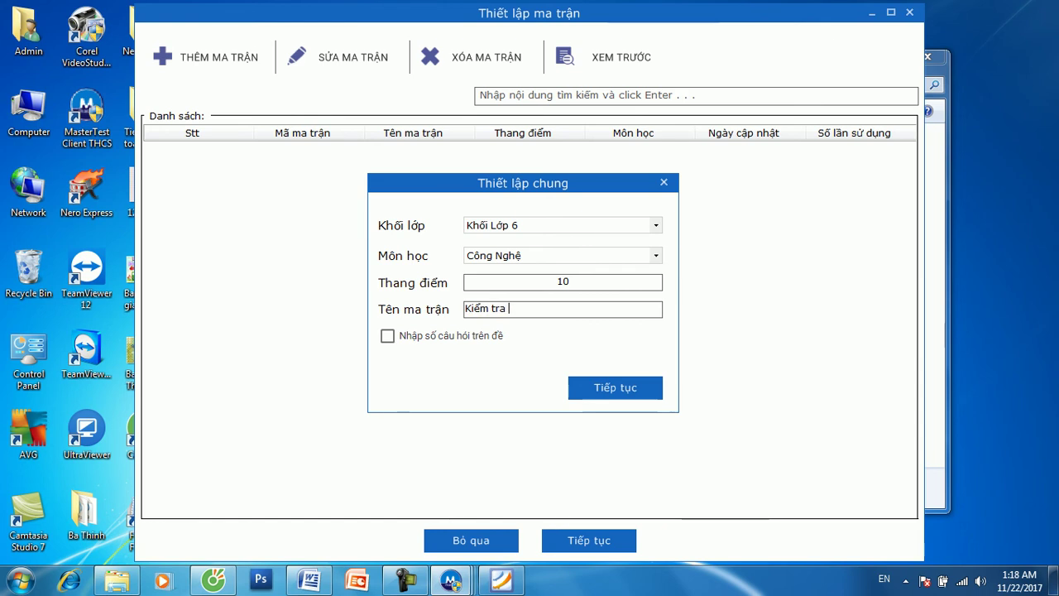
pyautogui.write('Công nngh')
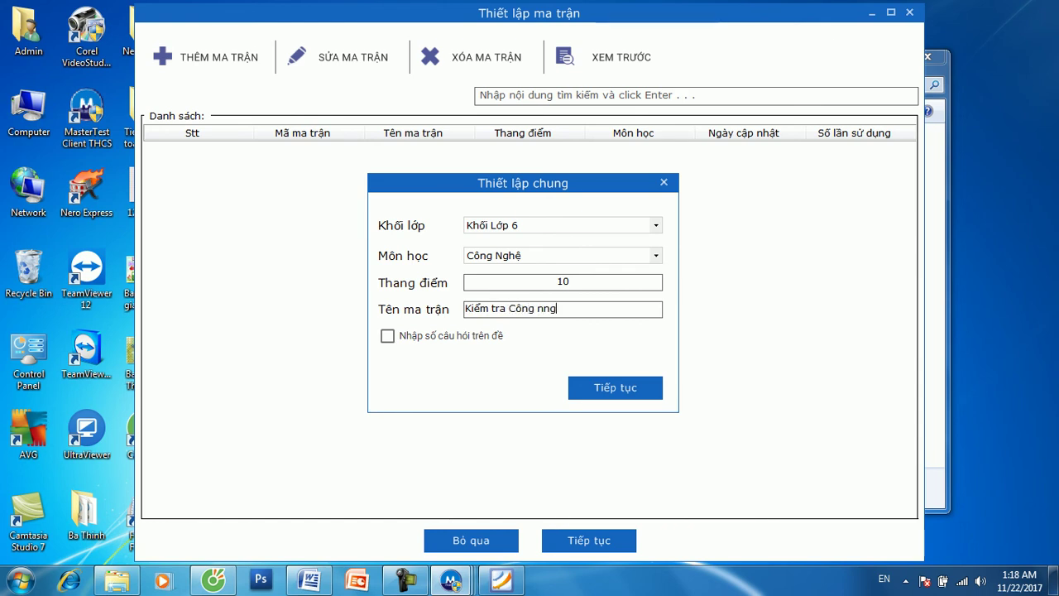
pyautogui.press('BackSpace')
pyautogui.press('BackSpace')
pyautogui.press('BackSpace')
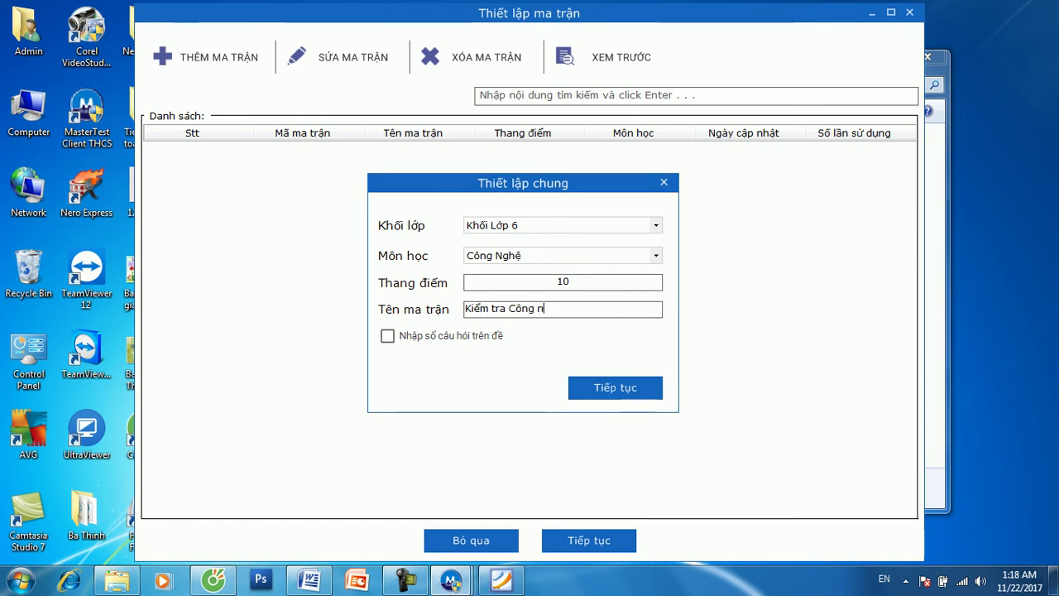
pyautogui.write('ghệ')
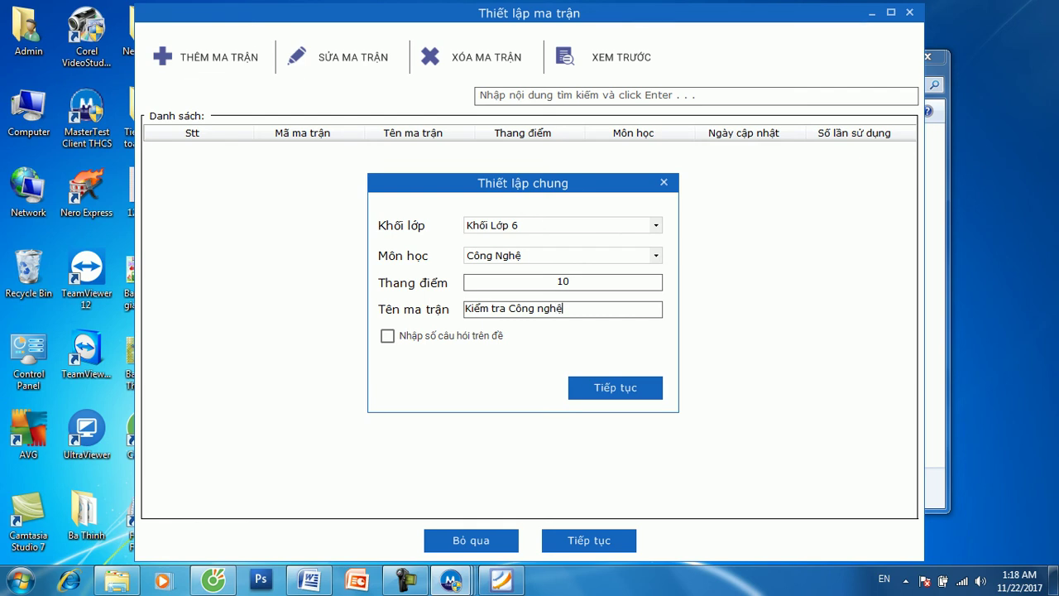
pyautogui.write(' 1 tiế tiề')
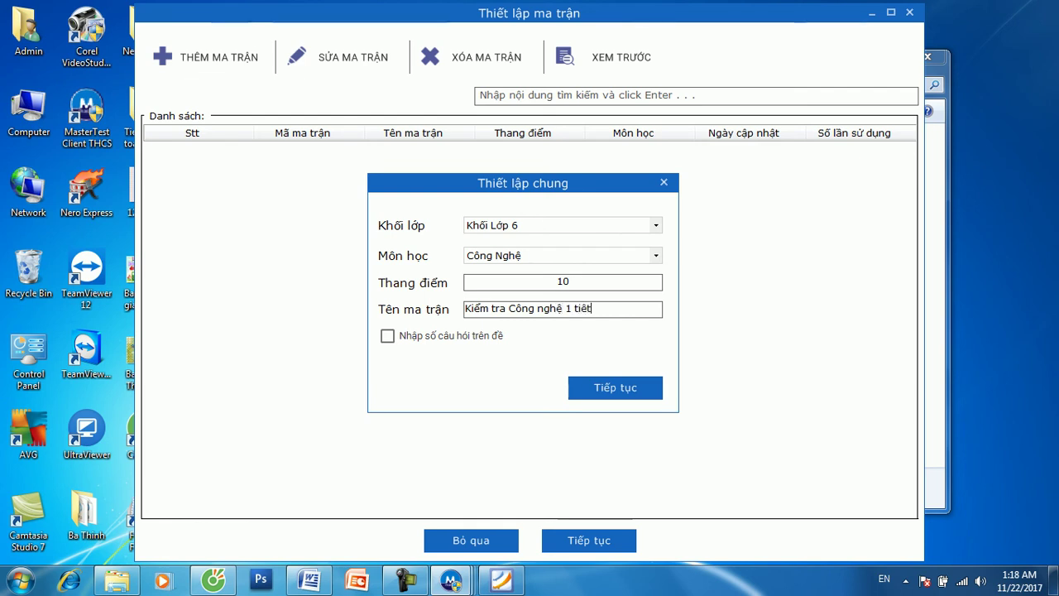
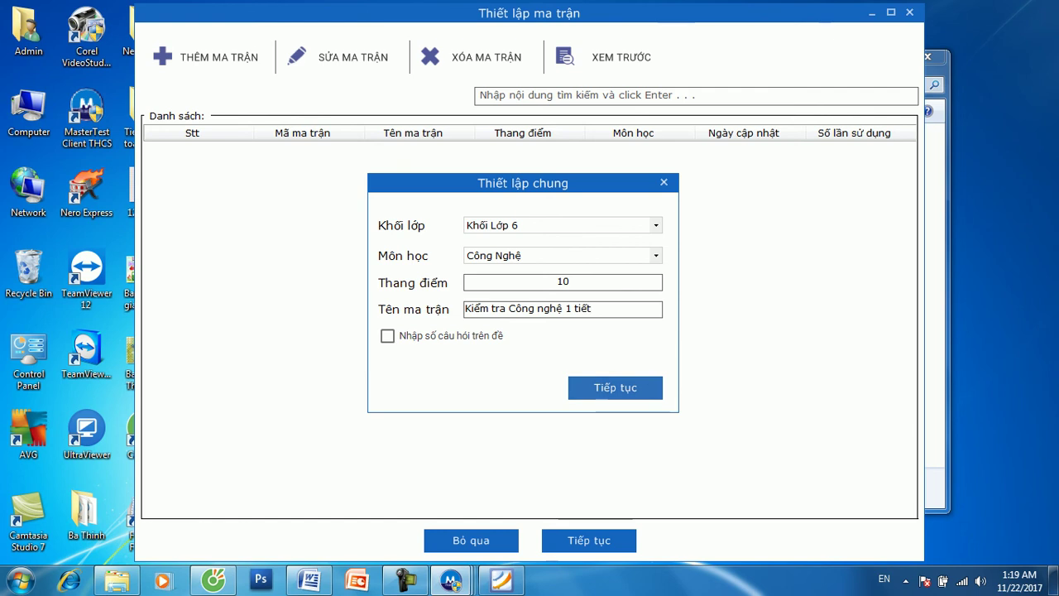
# Move to topic selection and save Chương 1: May mặc trong gia đình at 30% of the score.
pyautogui.click(615, 387)
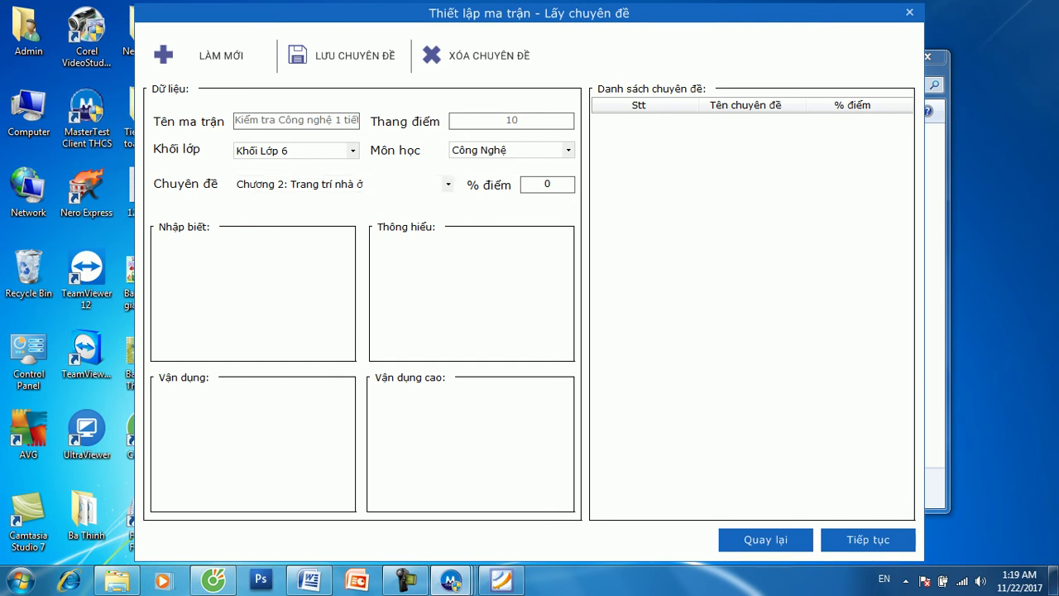
pyautogui.hotkey('alt', 'Down')
pyautogui.press('Down')
pyautogui.press('Down')
pyautogui.press('Down')
pyautogui.press('Down')
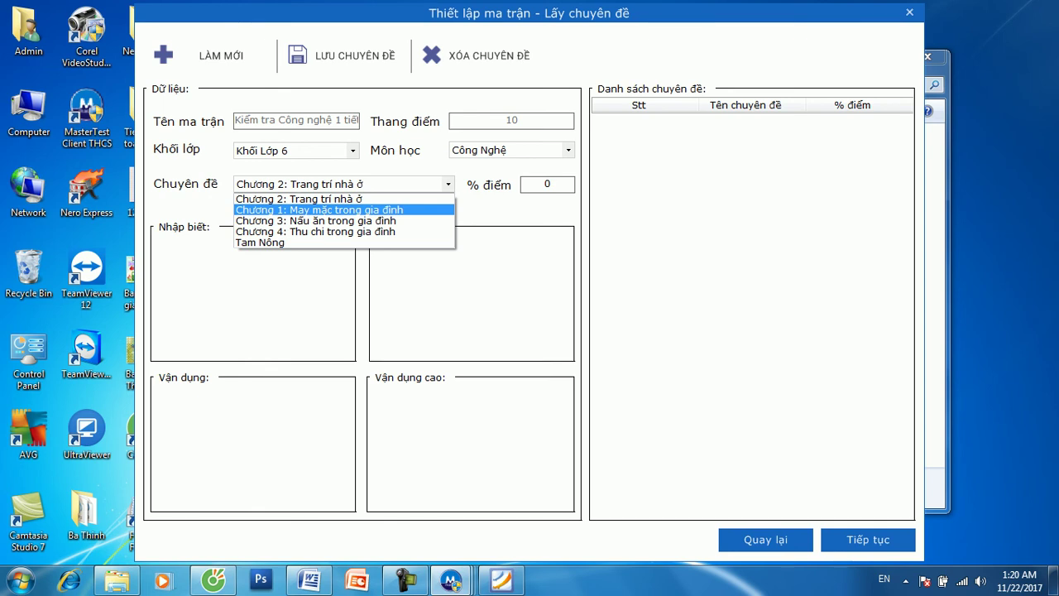
pyautogui.press('Return')
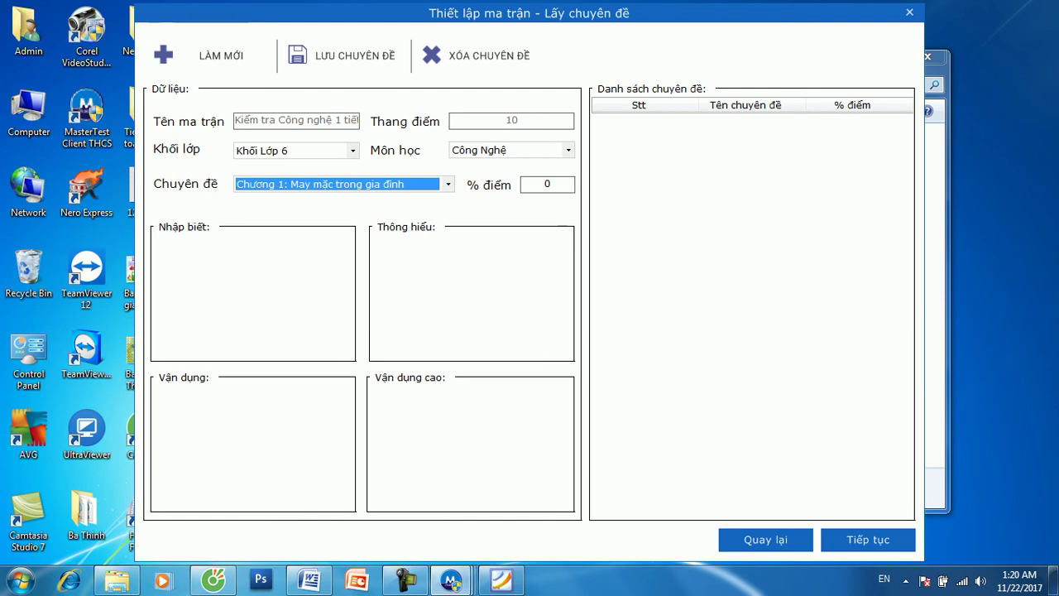
pyautogui.click(547, 184)
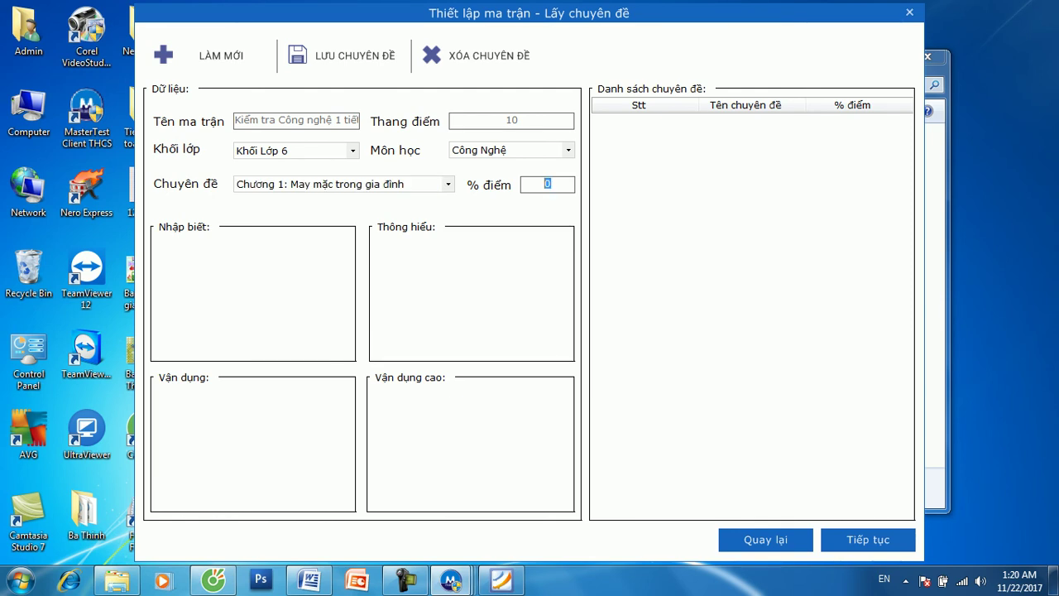
pyautogui.write('30')
pyautogui.click(343, 56)
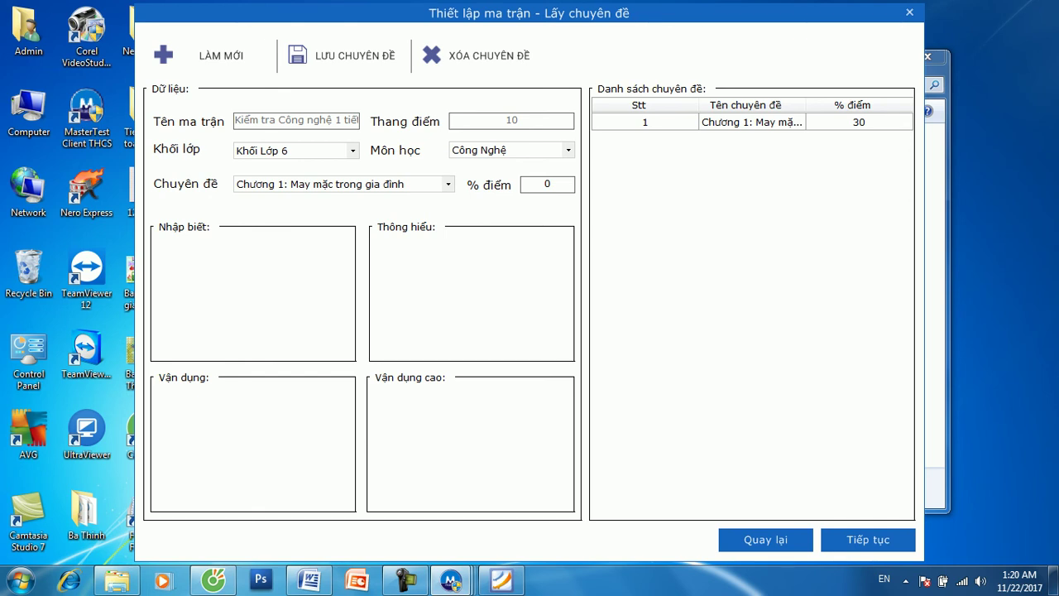
# Save Chương 2: Trang trí nhà ở as a topic at 70% of the score.
pyautogui.hotkey('alt', 'Down')
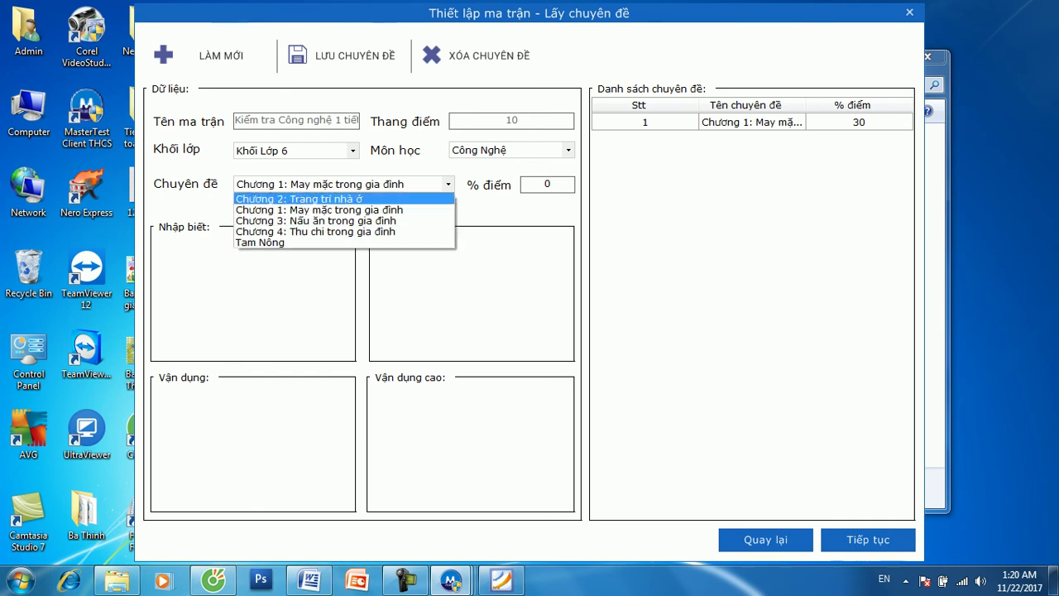
pyautogui.press('Return')
pyautogui.press('Tab')
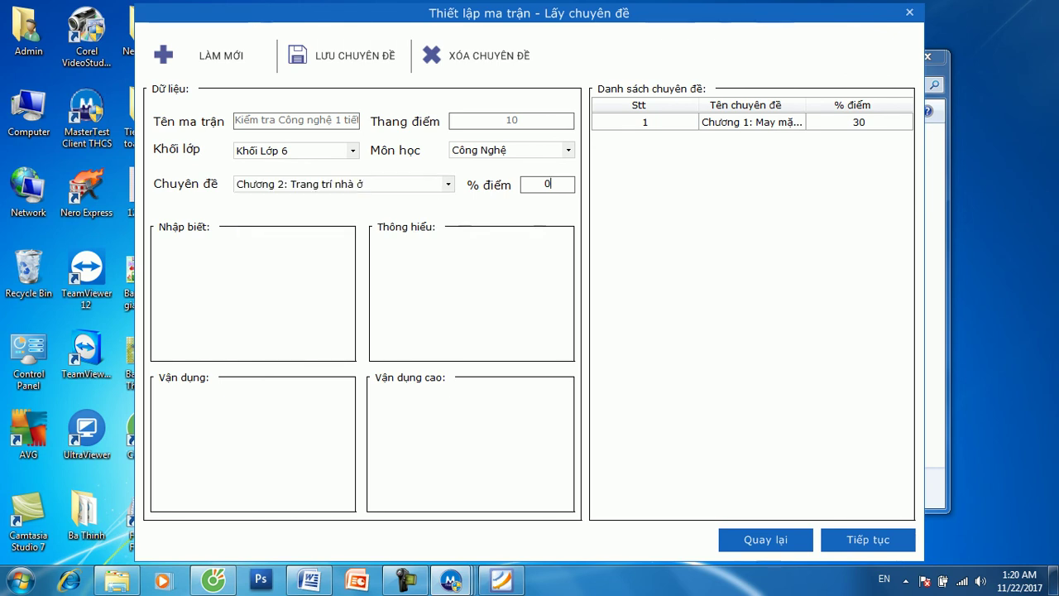
pyautogui.write('70')
pyautogui.click(344, 55)
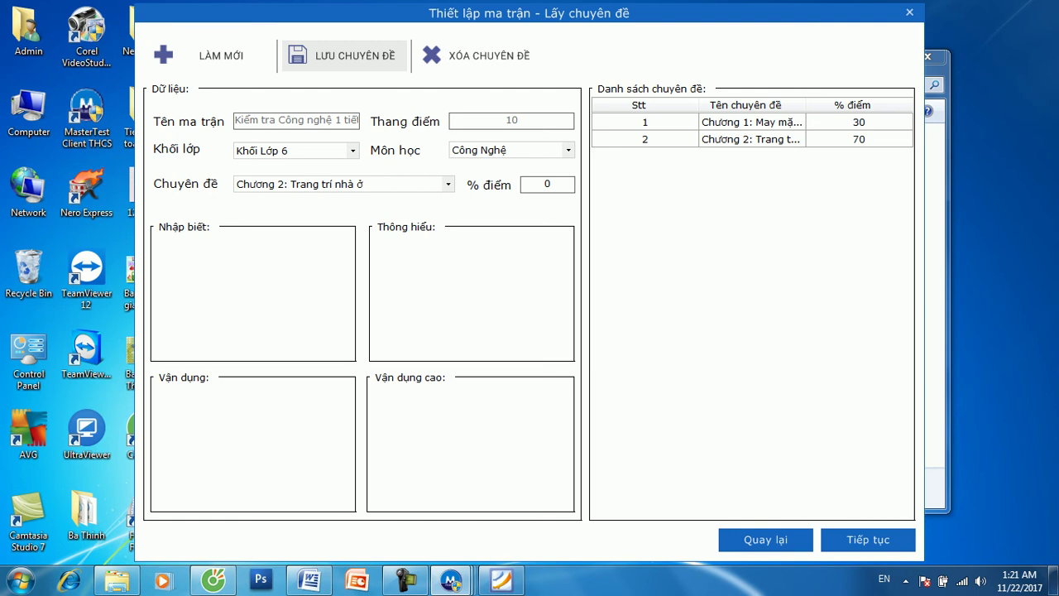
# Check both saved topic rows and continue to the per-topic score details.
pyautogui.click(751, 122)
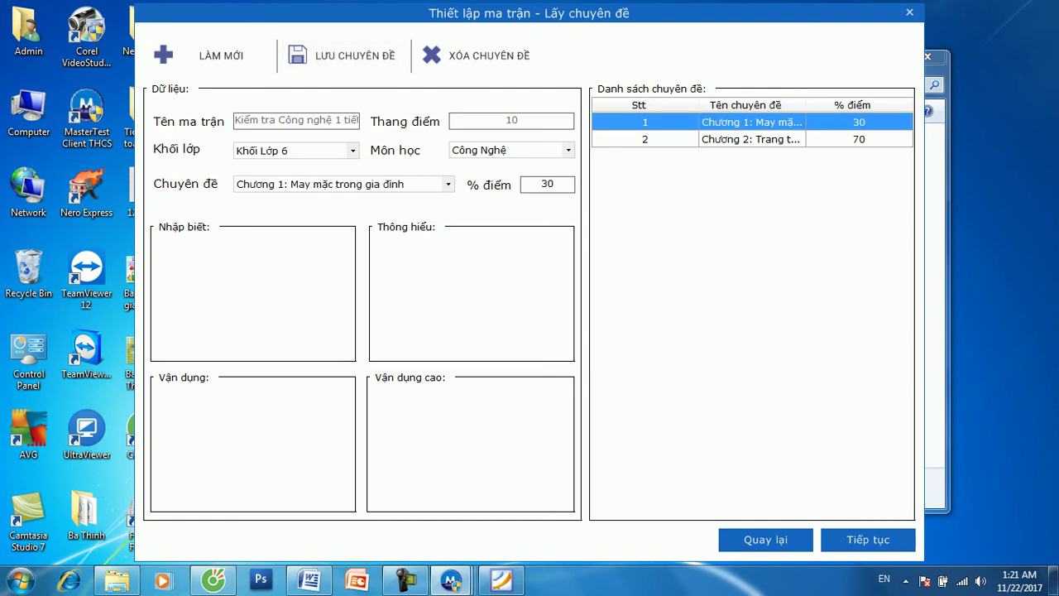
pyautogui.click(751, 139)
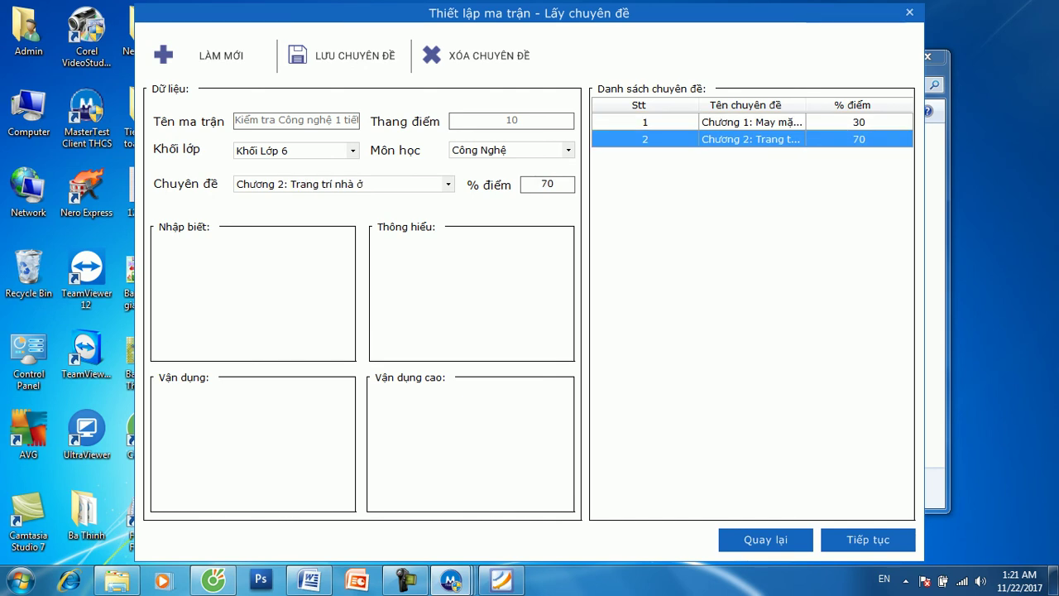
pyautogui.click(868, 539)
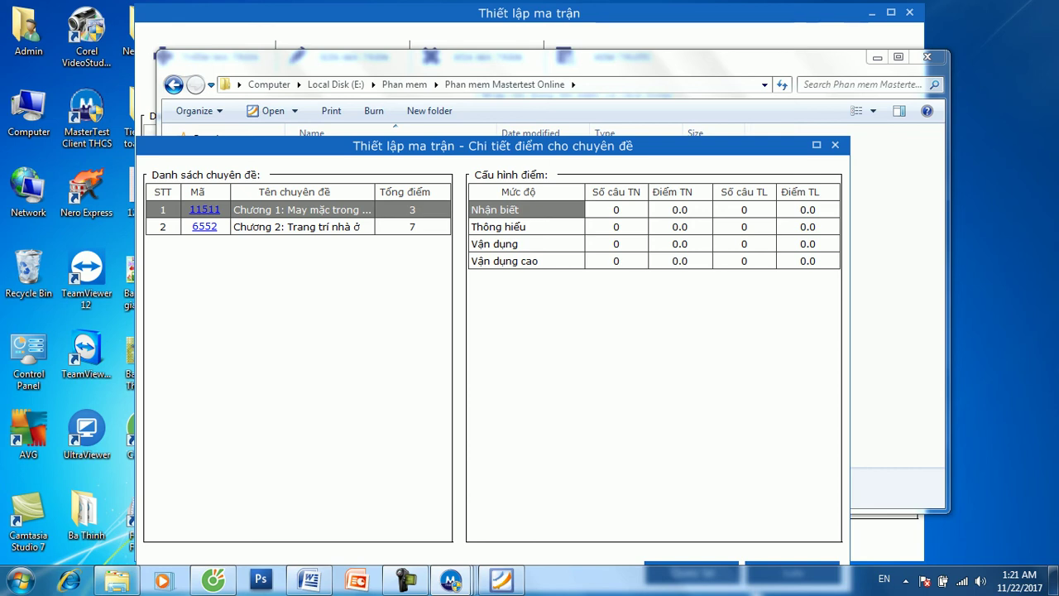
# Compare the Chương 1 and Chương 2 score setups, ending on Chương 1.
pyautogui.click(296, 227)
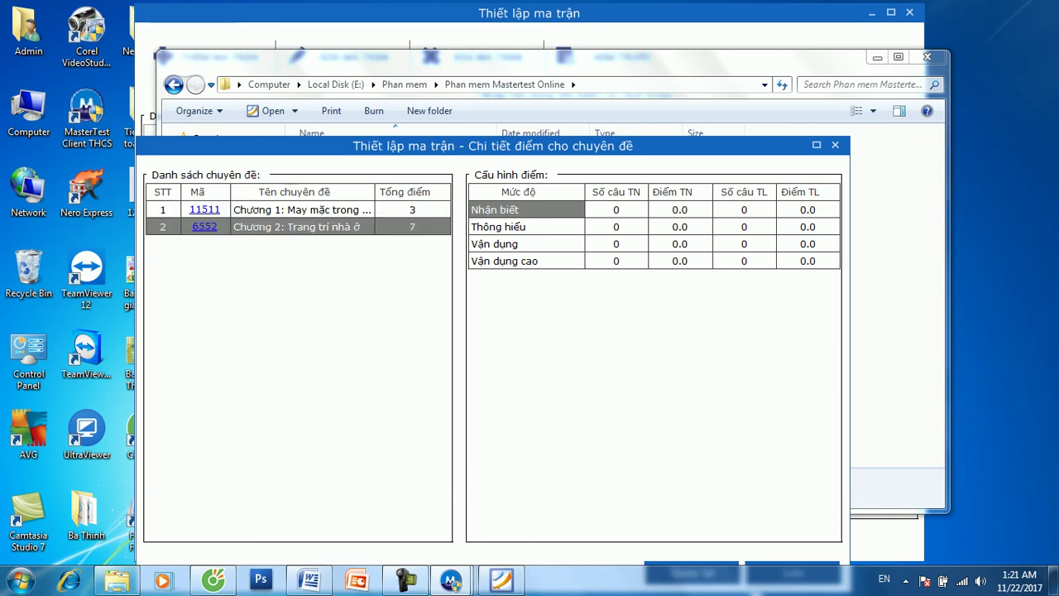
pyautogui.click(297, 210)
pyautogui.click(297, 227)
pyautogui.click(297, 209)
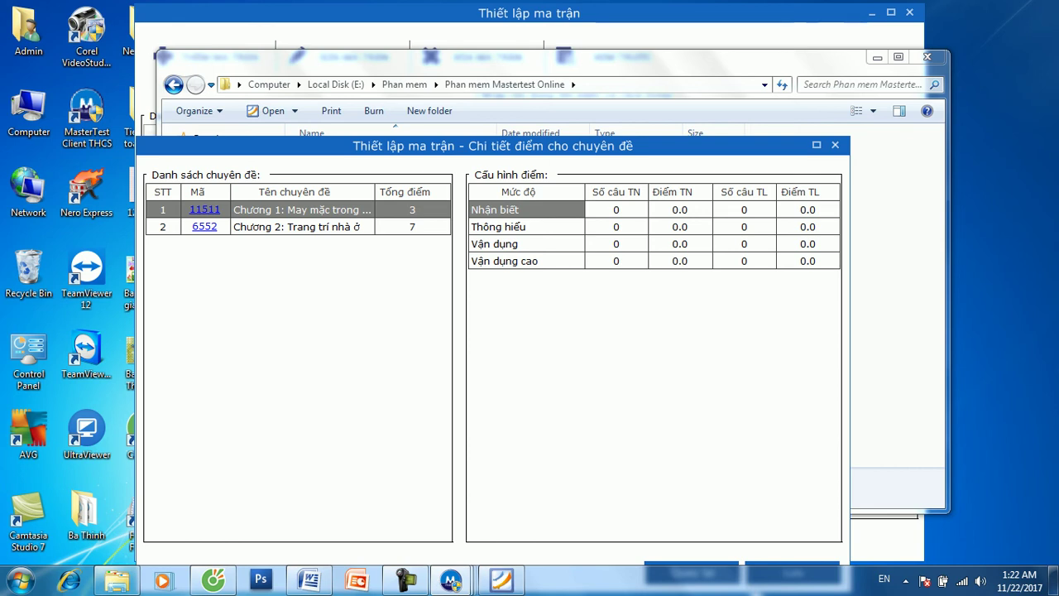
# Enter 6 Nhận biết multiple-choice questions worth 3 points for Chương 1.
pyautogui.click(616, 209)
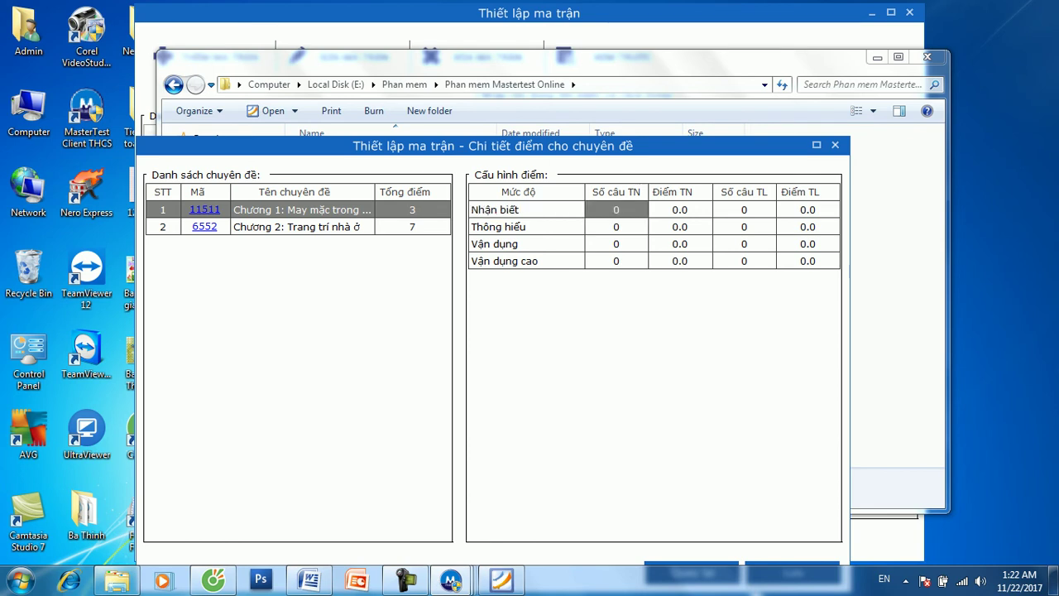
pyautogui.write('6')
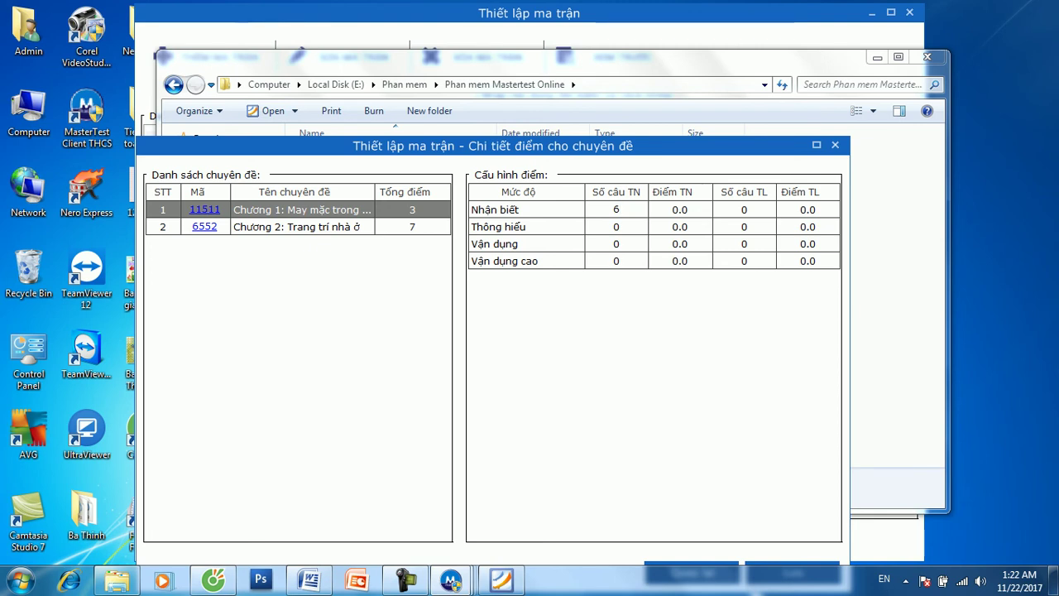
pyautogui.click(680, 210)
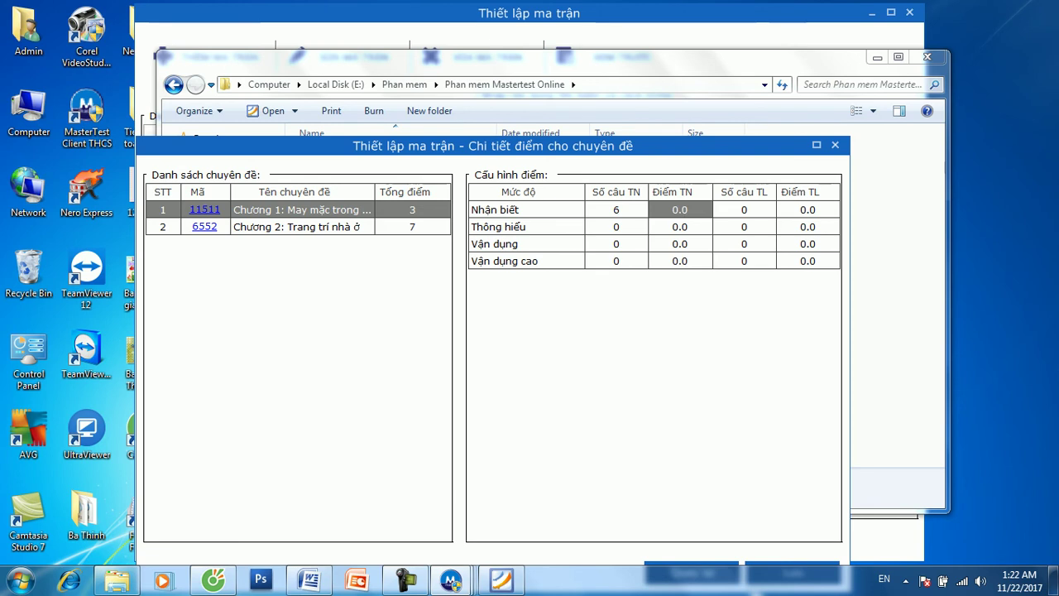
pyautogui.write('3')
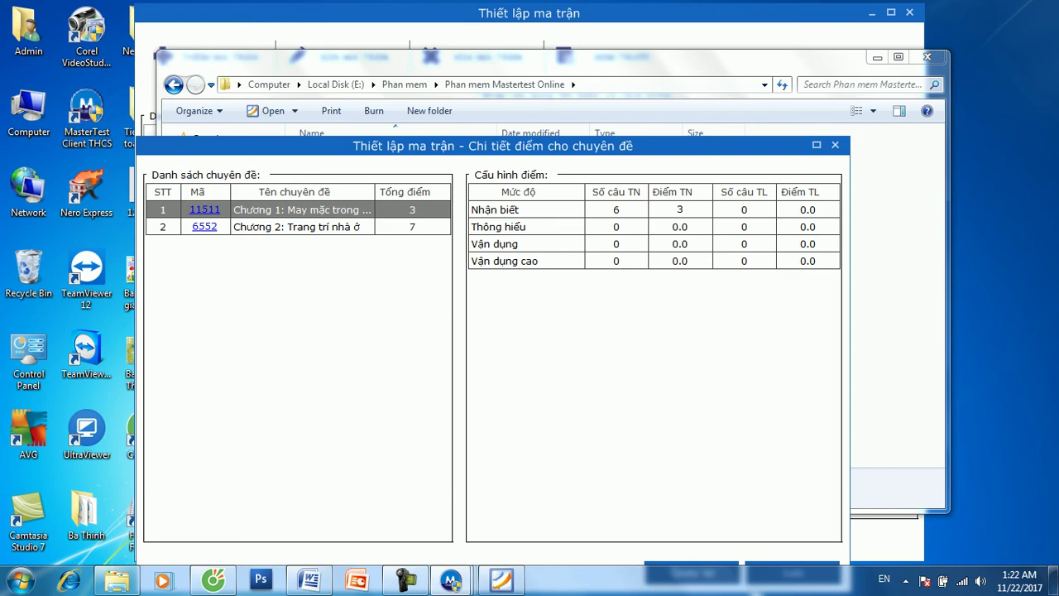
# Commit the 3 Nhận biết points and show available question counts for topic 11511.
pyautogui.click(616, 226)
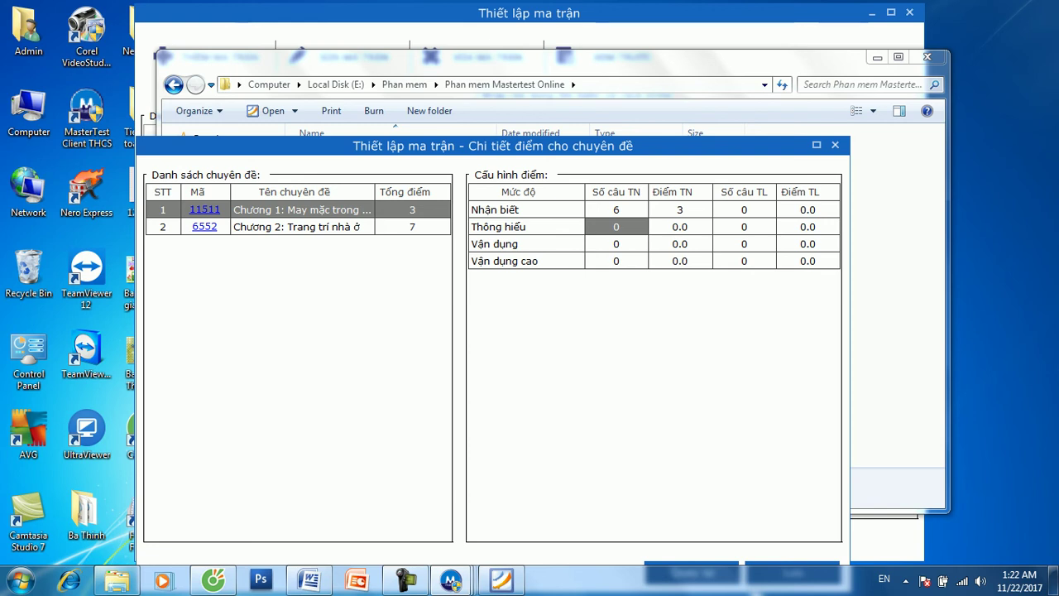
pyautogui.click(744, 244)
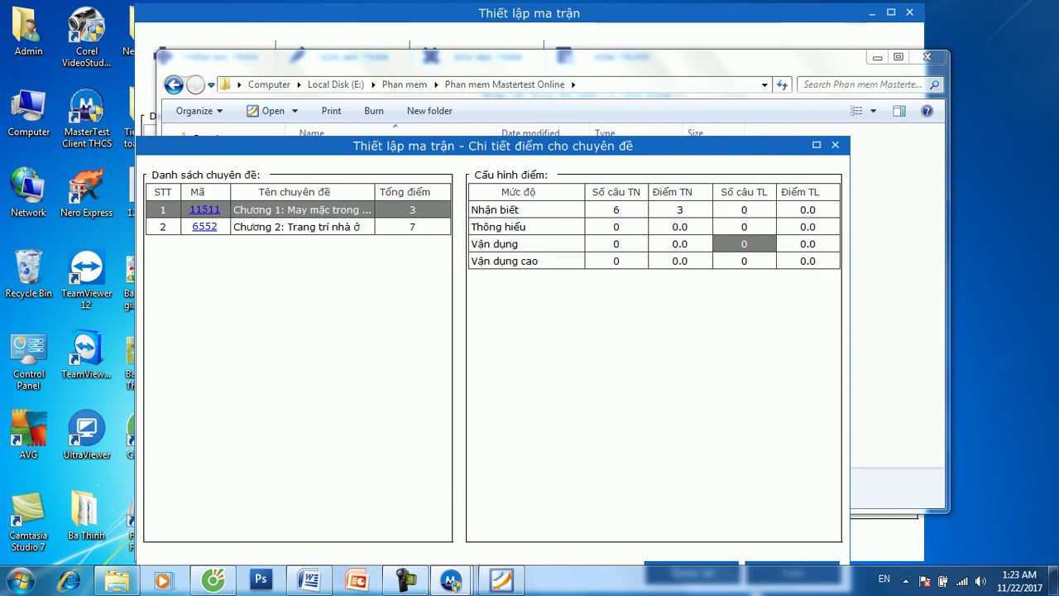
pyautogui.click(204, 209)
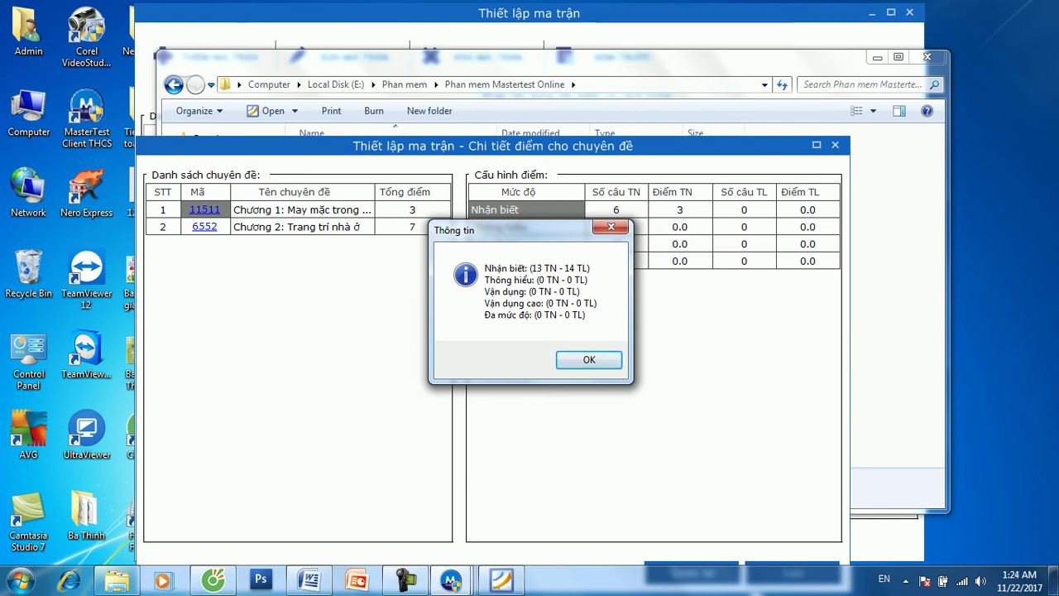
# Dismiss the 11511 counts, then review and close the question counts for topic 6552.
pyautogui.press('Return')
pyautogui.click(204, 226)
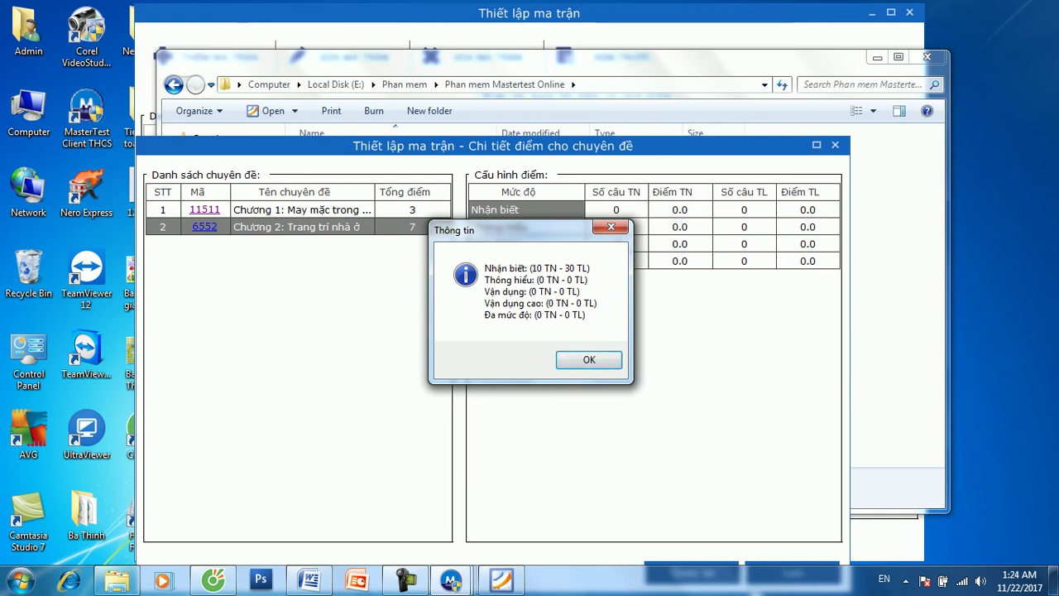
pyautogui.press('Return')
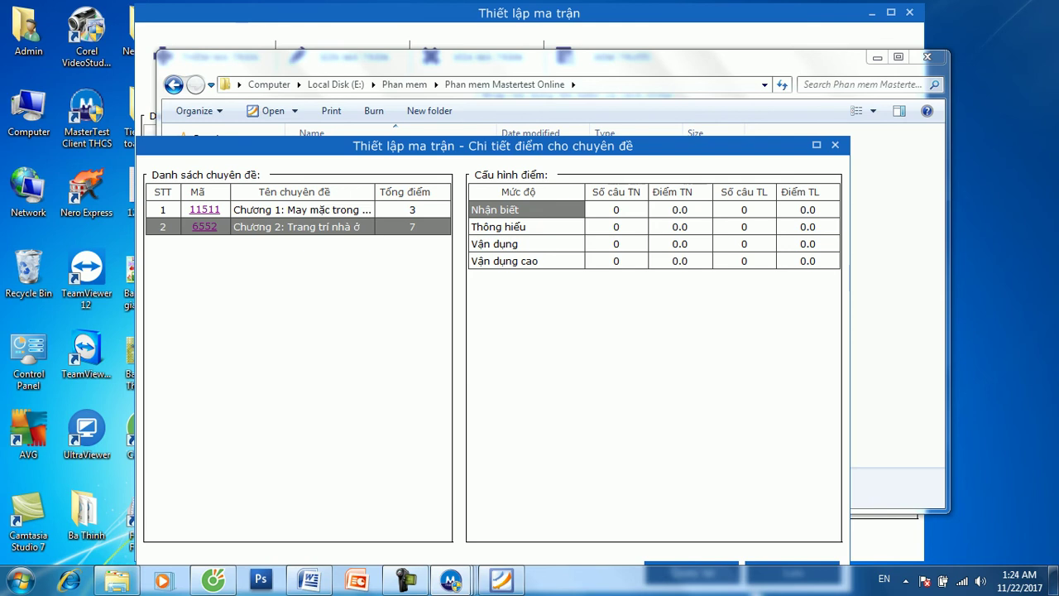
# Give Chương 2's Nhận biết level 2 multiple-choice questions (1 point) and 2 essays (6 points).
pyautogui.click(615, 210)
pyautogui.write('2')
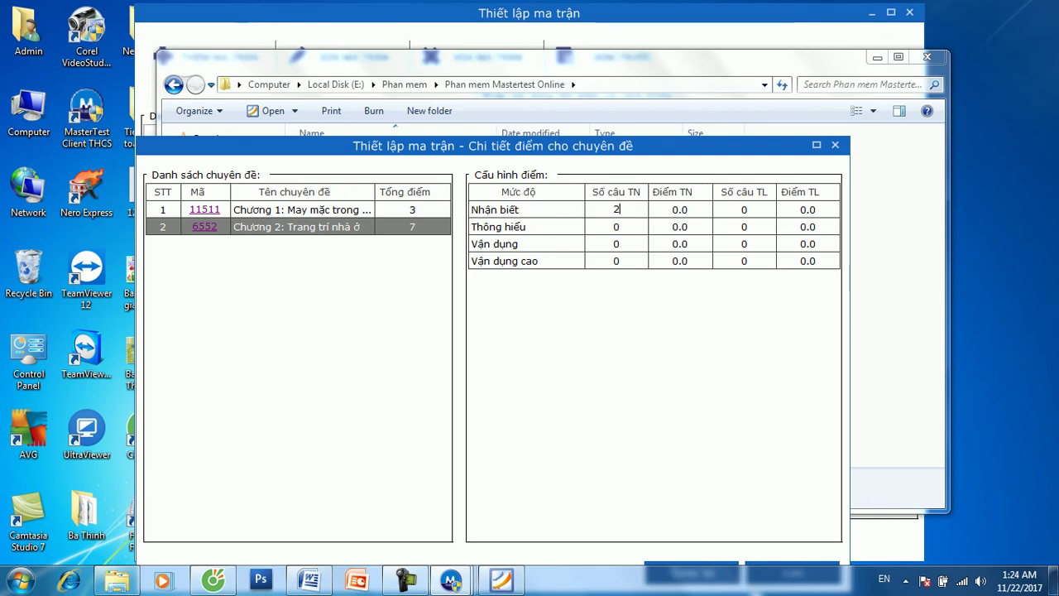
pyautogui.press('Tab')
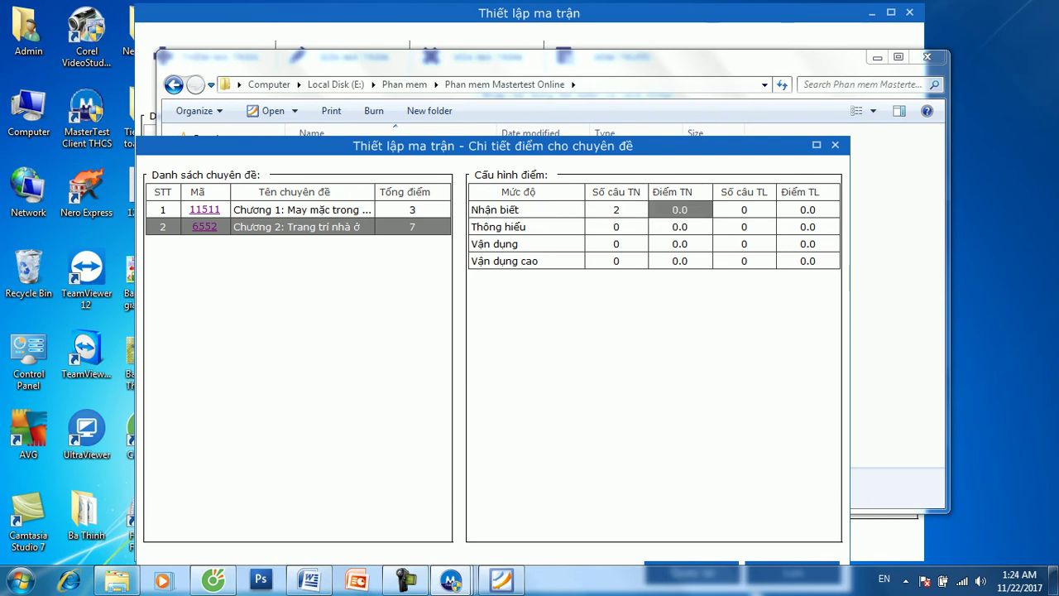
pyautogui.write('1')
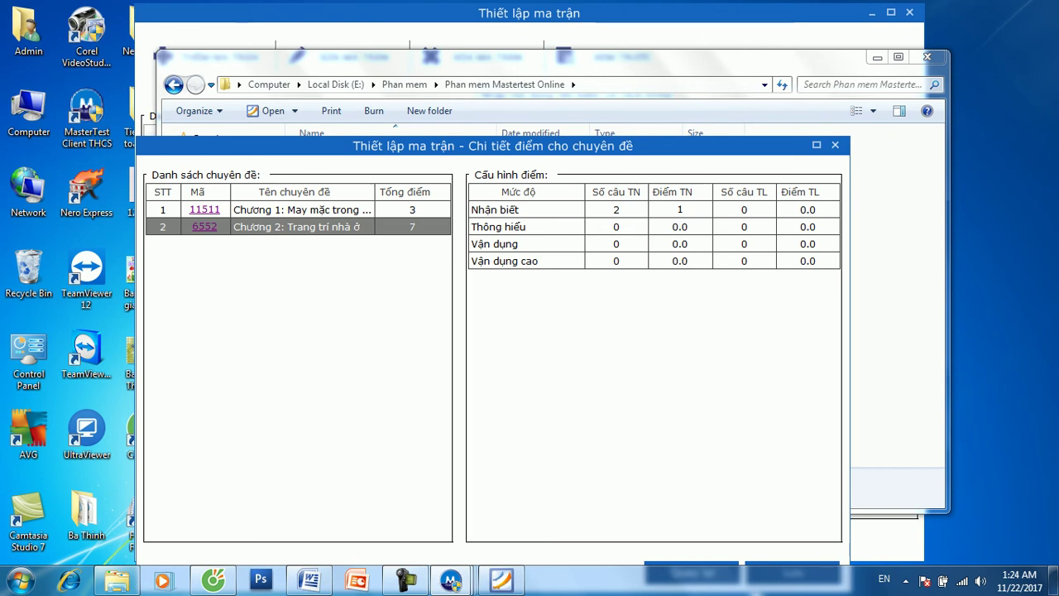
pyautogui.click(743, 209)
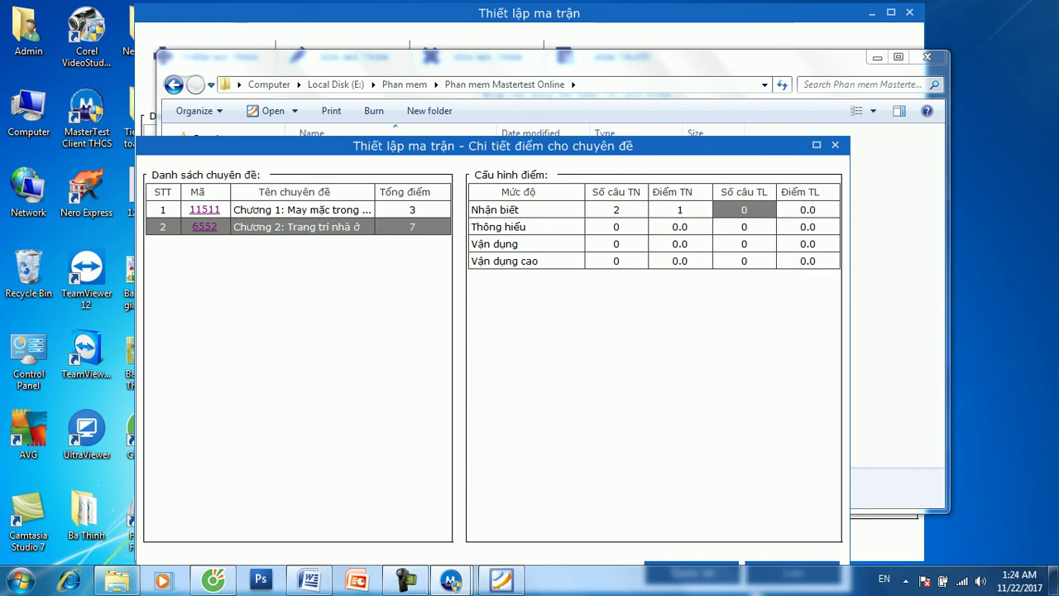
pyautogui.write('2')
pyautogui.press('Tab')
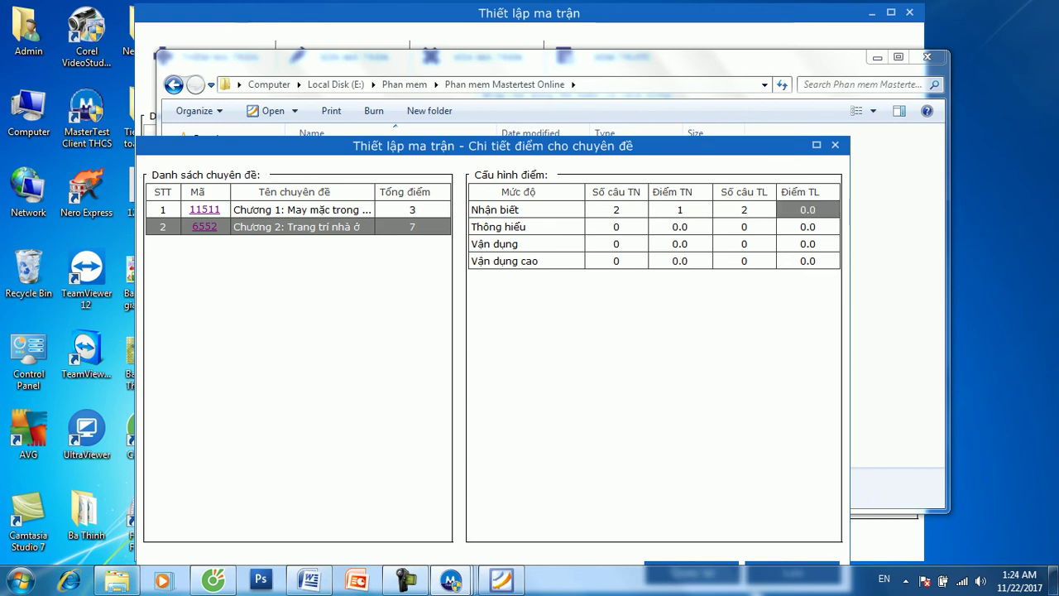
pyautogui.write('6')
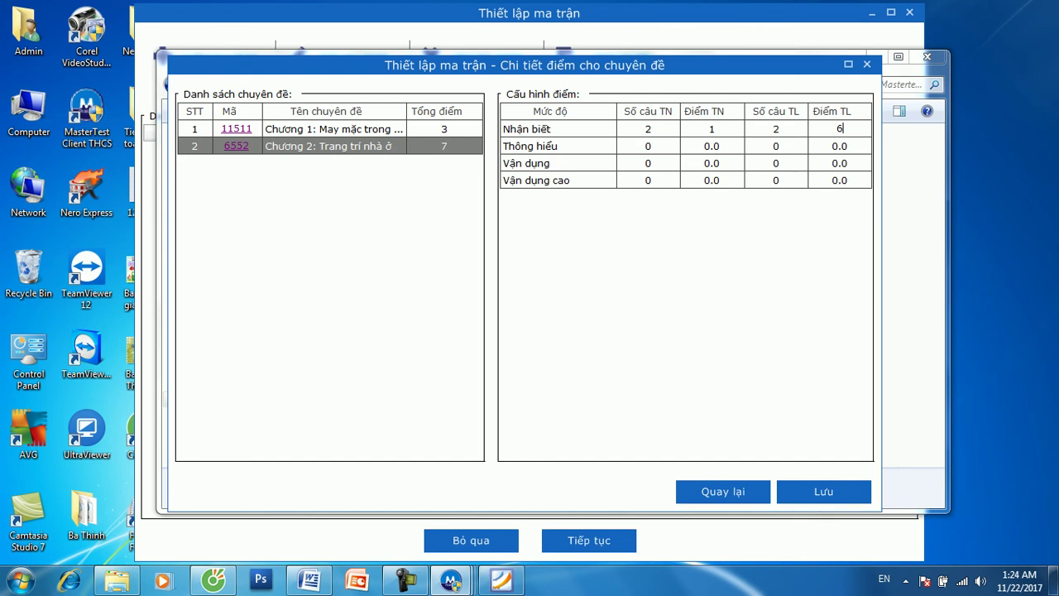
pyautogui.hotkey('shift', 'Tab')
pyautogui.hotkey('shift', 'Tab')
pyautogui.hotkey('shift', 'Tab')
pyautogui.hotkey('shift', 'Tab')
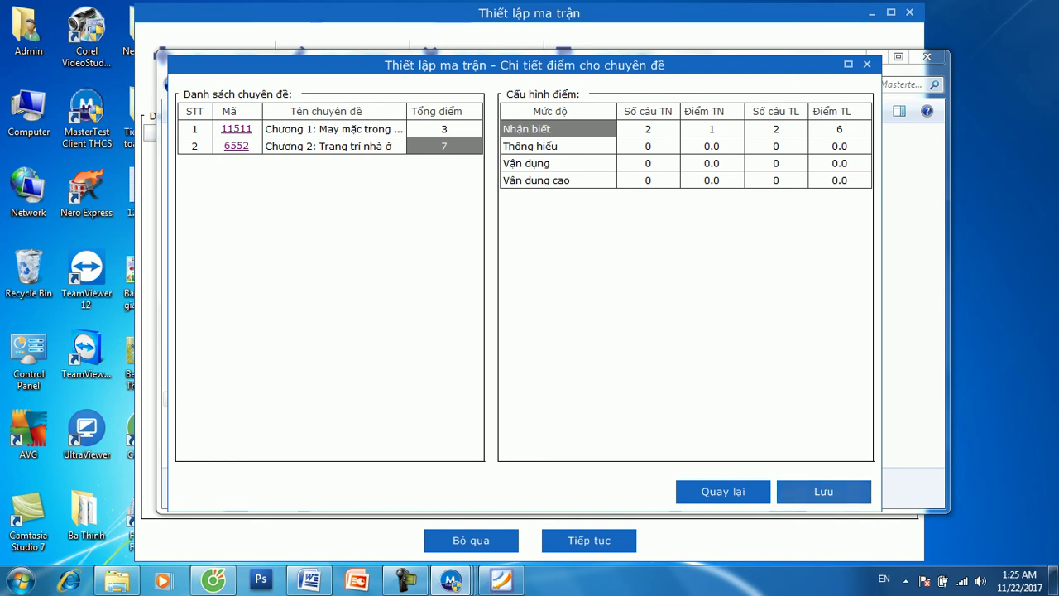
# Save the matrix point settings and acknowledge the success message.
pyautogui.click(823, 491)
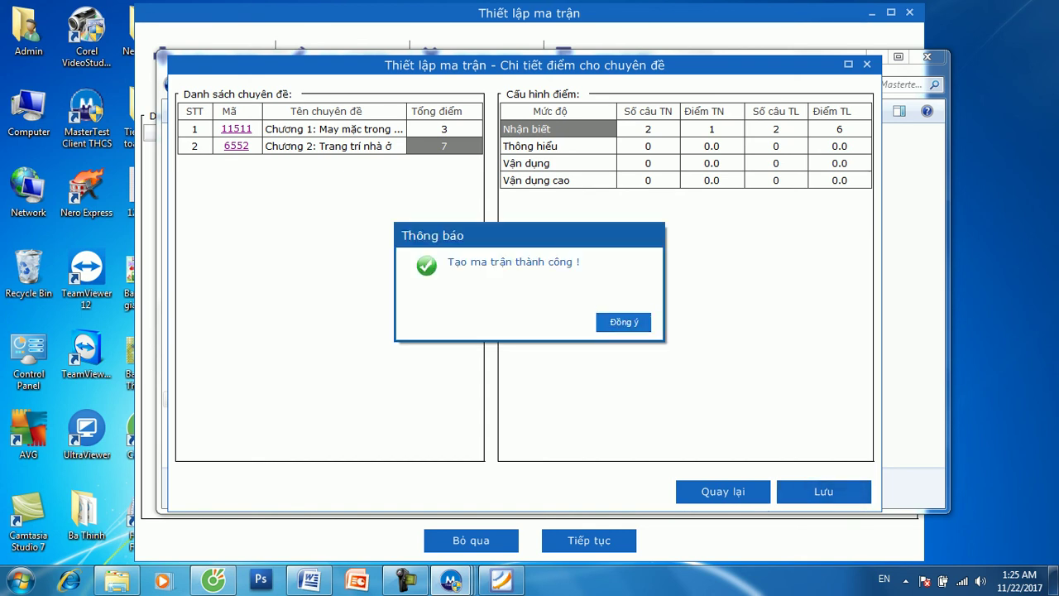
pyautogui.click(624, 322)
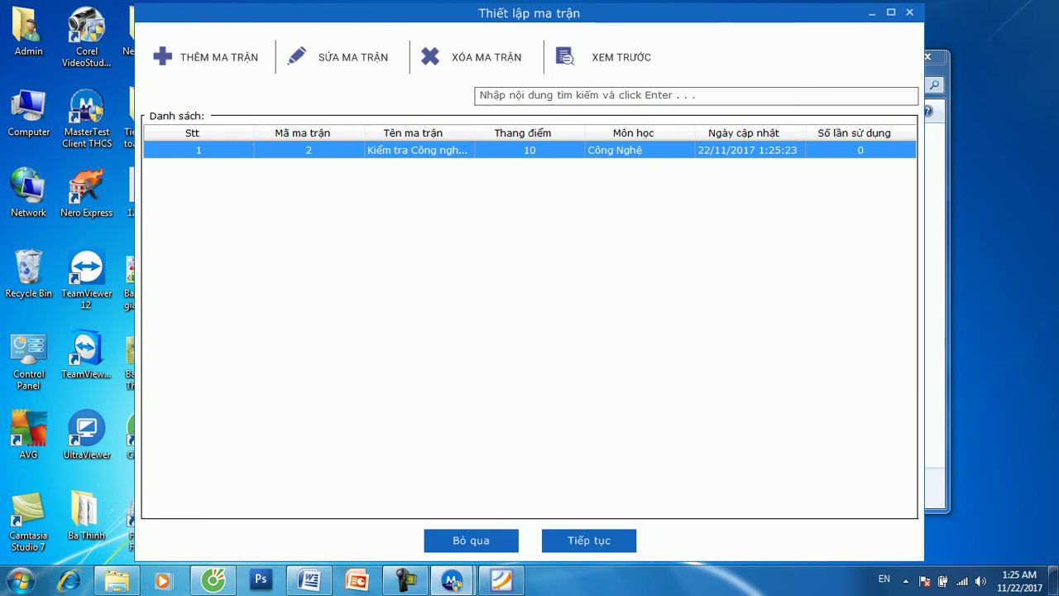
# Preview the new matrix's summary table of 10 questions and 10 points, then close it.
pyautogui.click(604, 57)
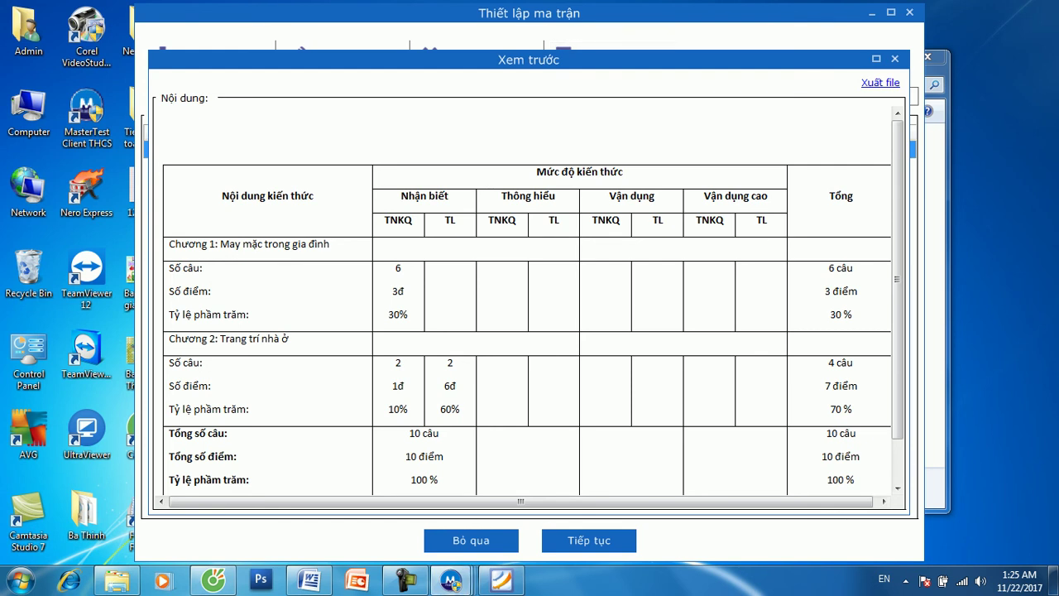
pyautogui.scroll(-2, 527, 297)
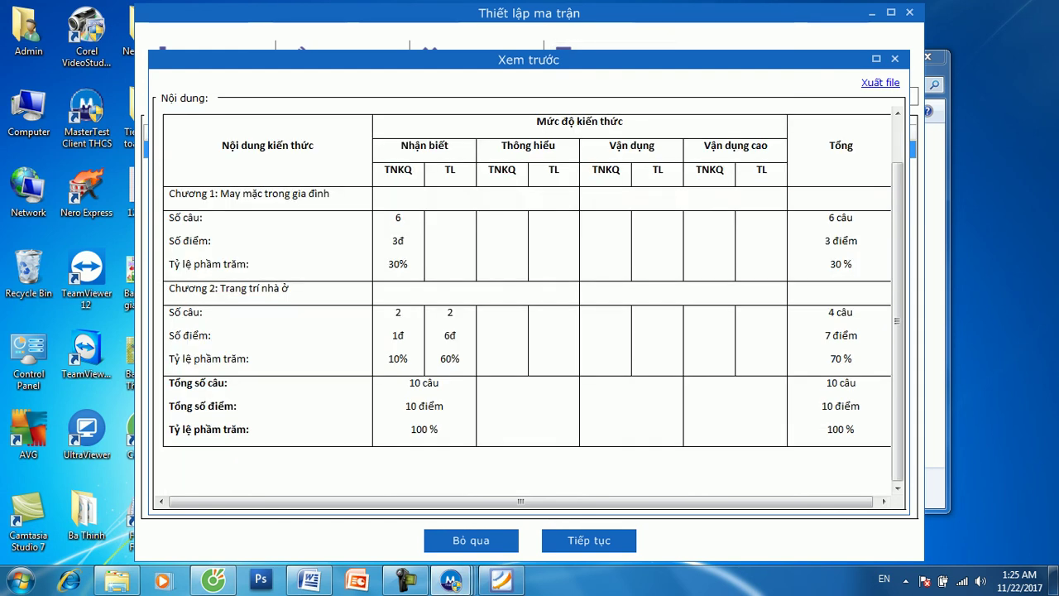
pyautogui.scroll(2, 527, 298)
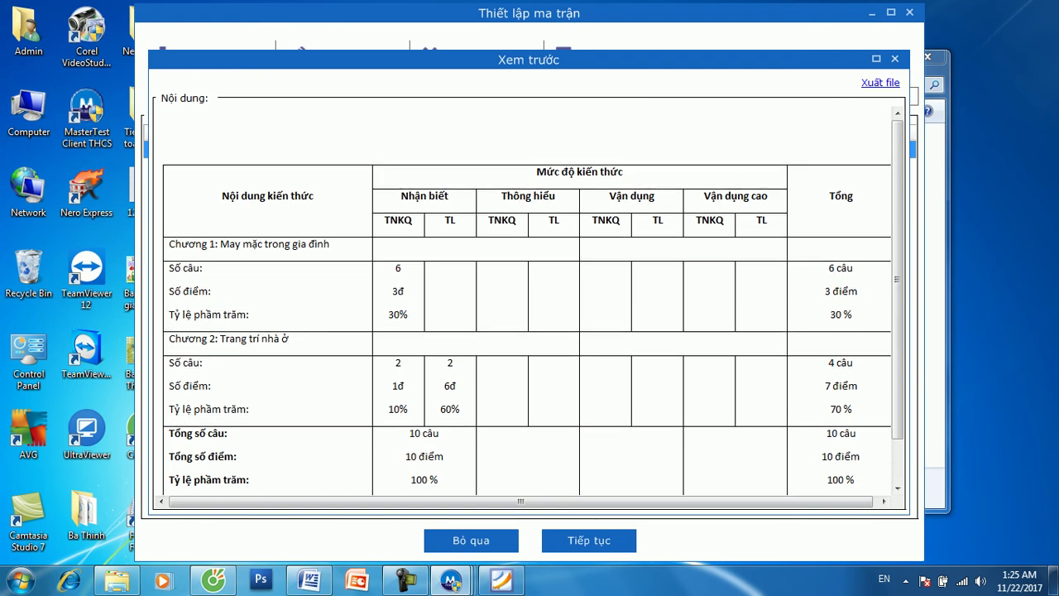
pyautogui.scroll(-2, 527, 298)
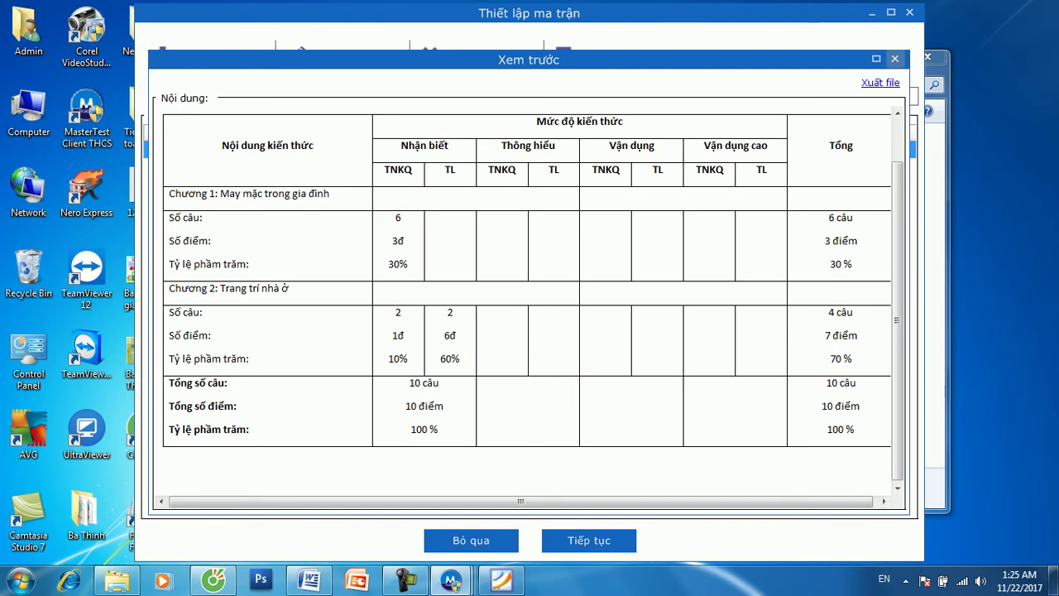
pyautogui.click(895, 59)
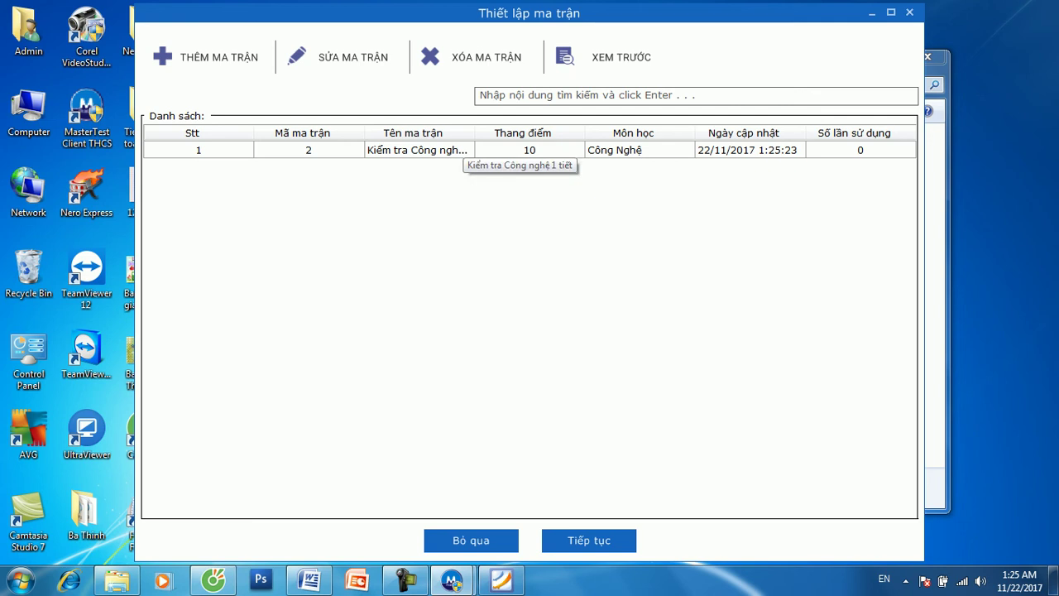
# Select the Kiểm tra Công nghệ 1 tiết matrix and continue to question-picking options.
pyautogui.click(419, 150)
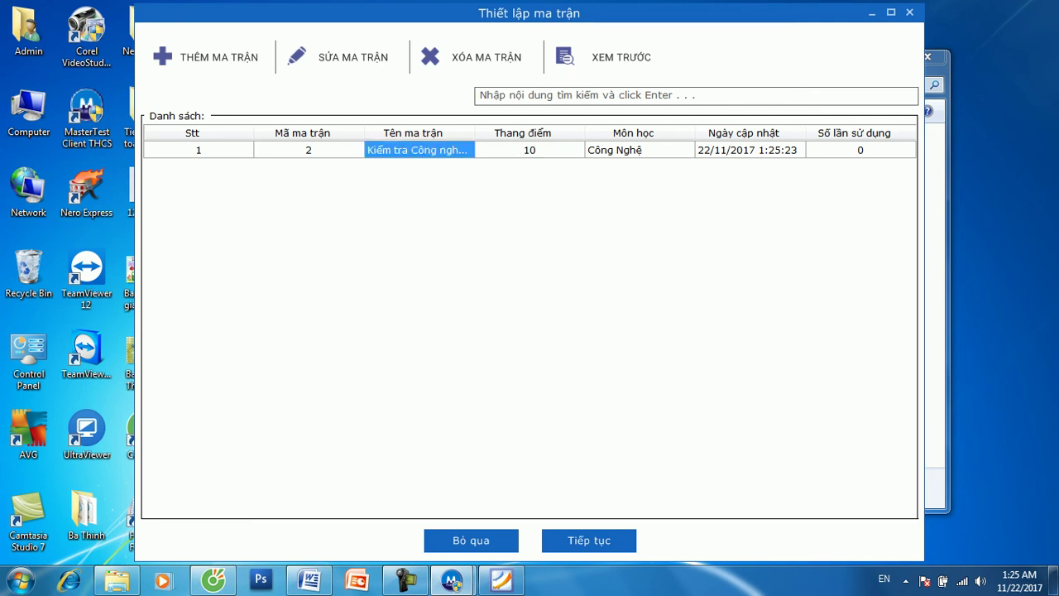
pyautogui.click(309, 150)
pyautogui.click(199, 150)
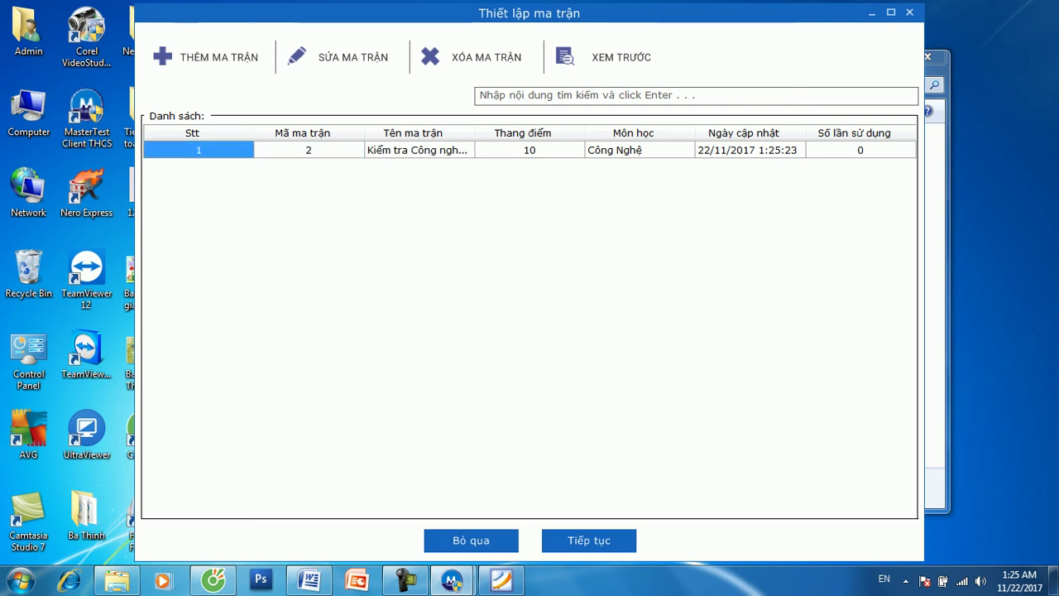
pyautogui.click(530, 149)
pyautogui.click(418, 149)
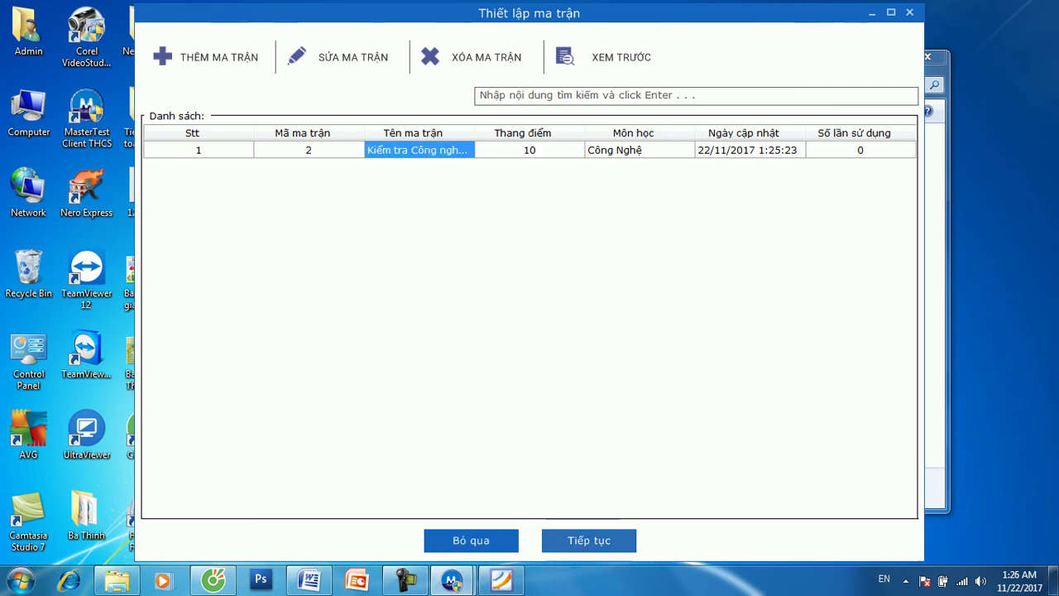
pyautogui.click(588, 541)
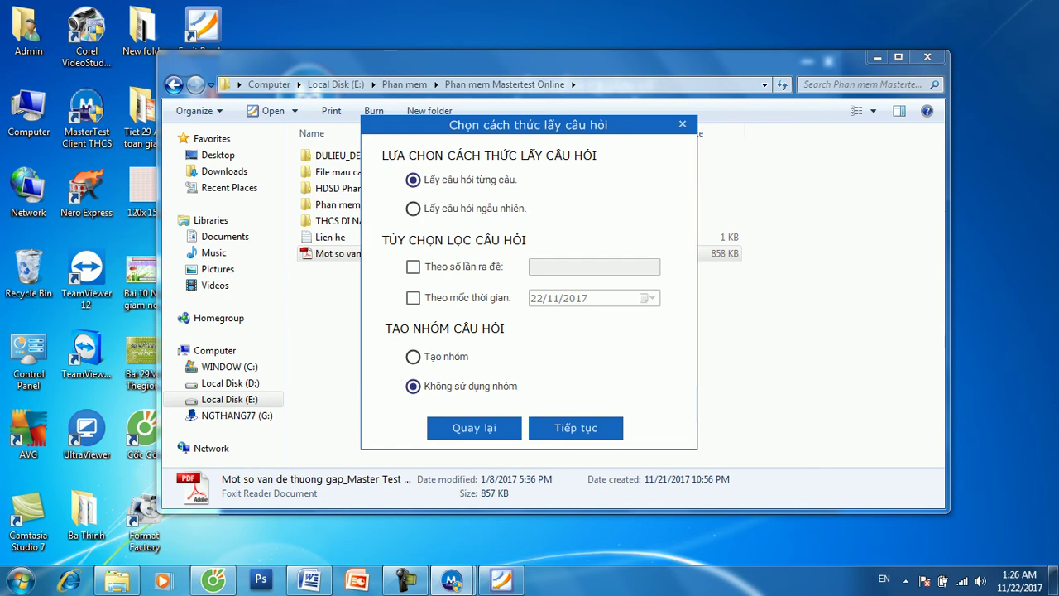
# Minimize Explorer, keep Lấy câu hỏi từng câu picking, and continue to the Chương 1 questions.
pyautogui.click(876, 56)
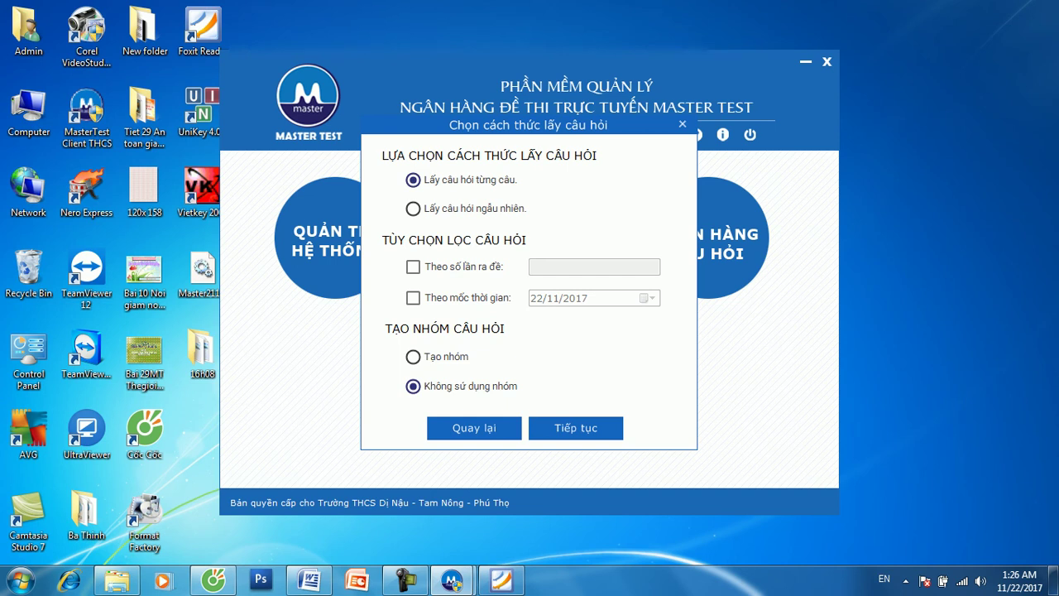
pyautogui.click(413, 208)
pyautogui.click(413, 180)
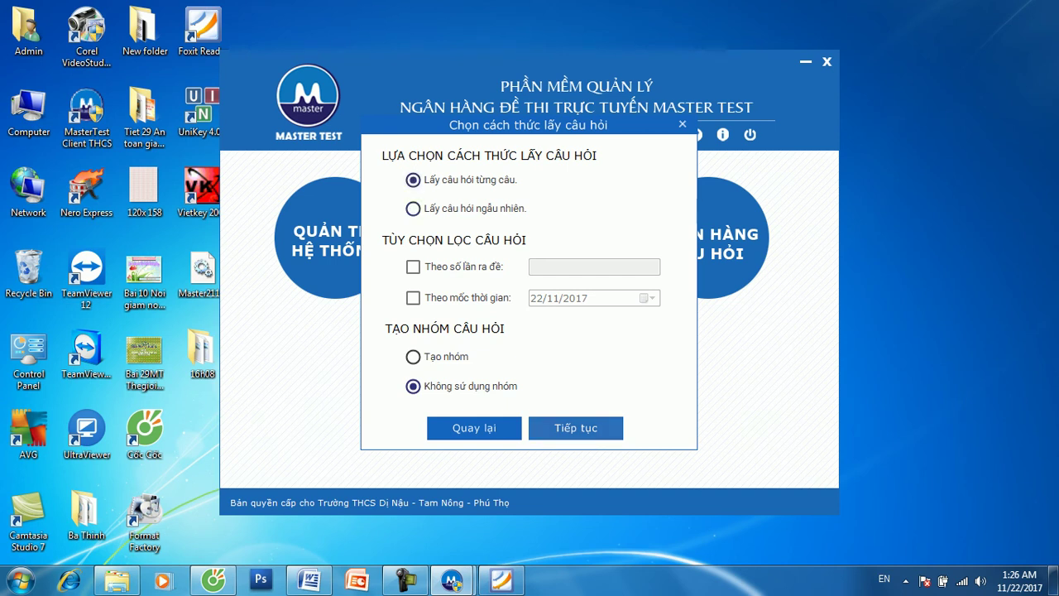
pyautogui.click(576, 428)
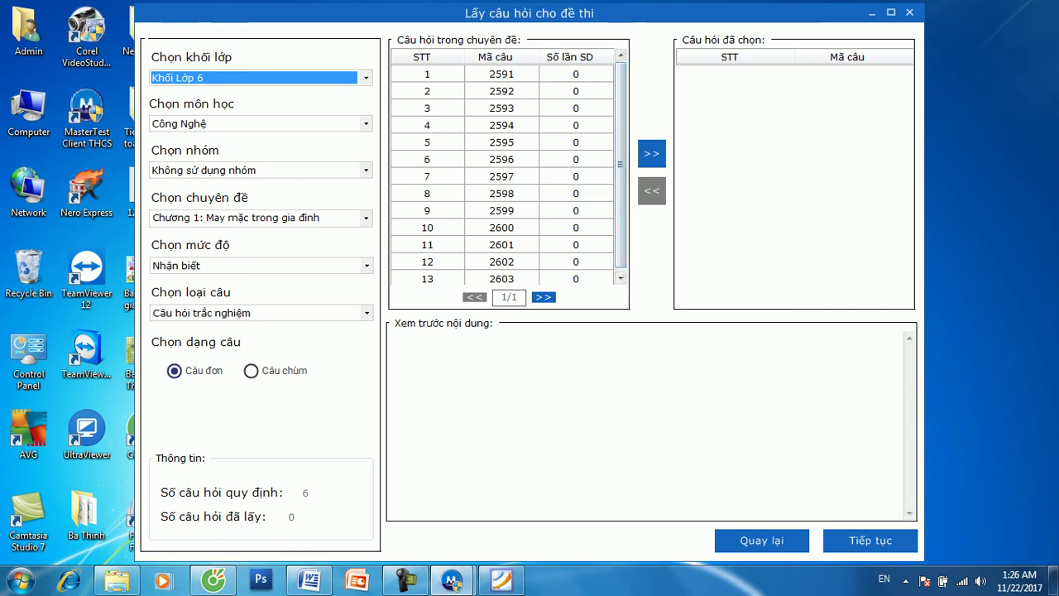
# Preview the Chương 1 questions 2596, 2599 and 2594 in the grid.
pyautogui.click(501, 159)
pyautogui.click(502, 125)
pyautogui.click(501, 192)
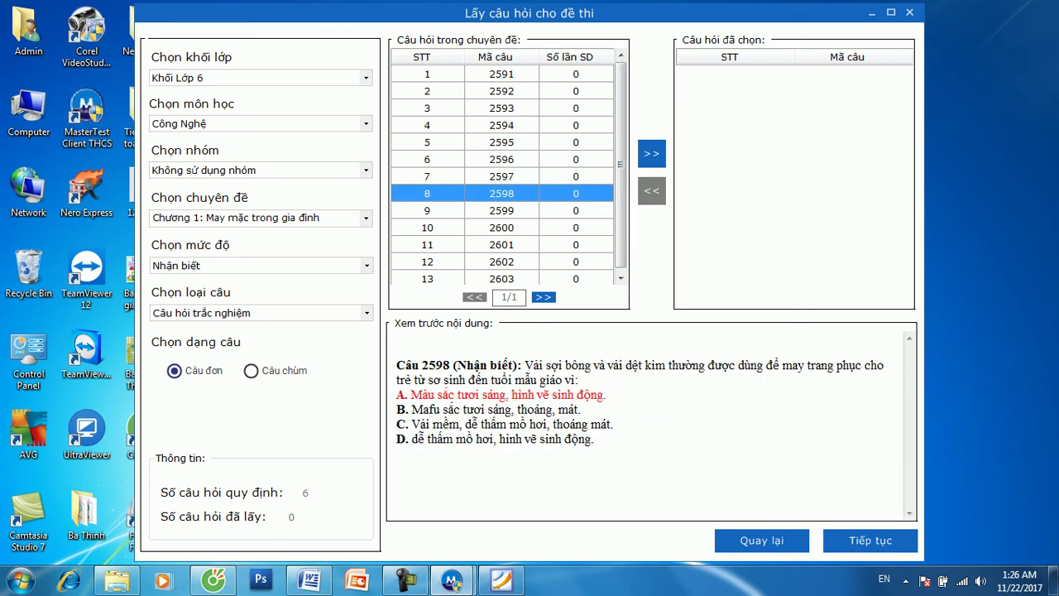
pyautogui.click(502, 210)
pyautogui.click(501, 244)
pyautogui.click(501, 141)
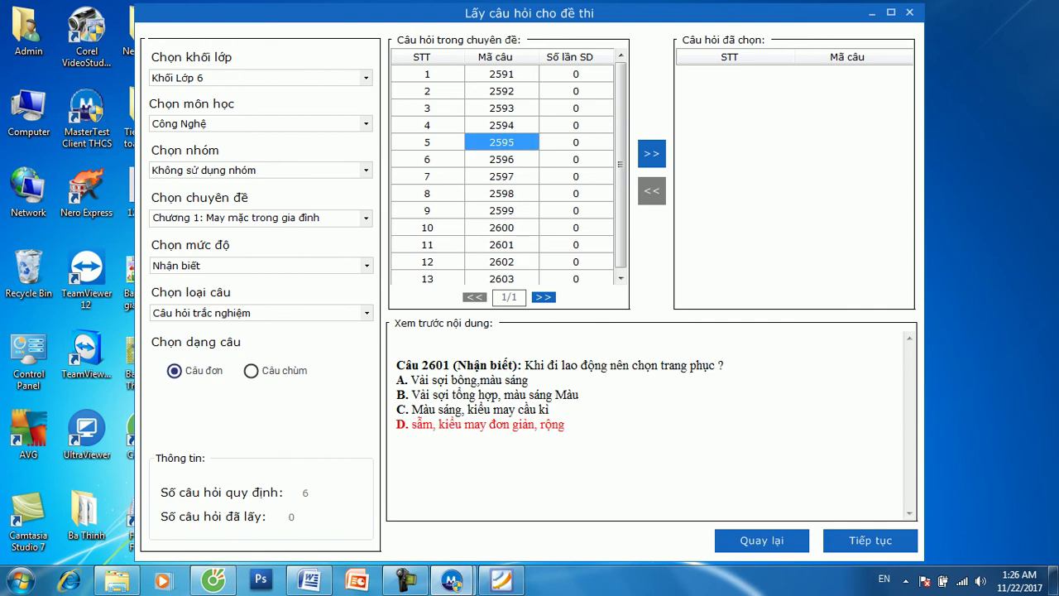
pyautogui.click(501, 125)
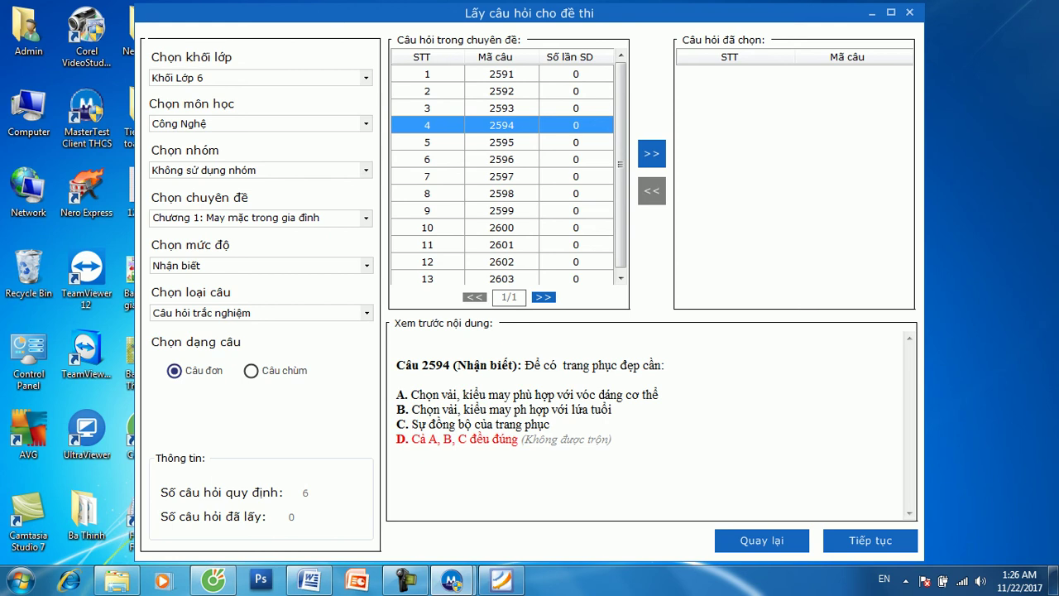
# Add question 2593 to the chosen questions and return to the picking options.
pyautogui.click(501, 107)
pyautogui.click(651, 153)
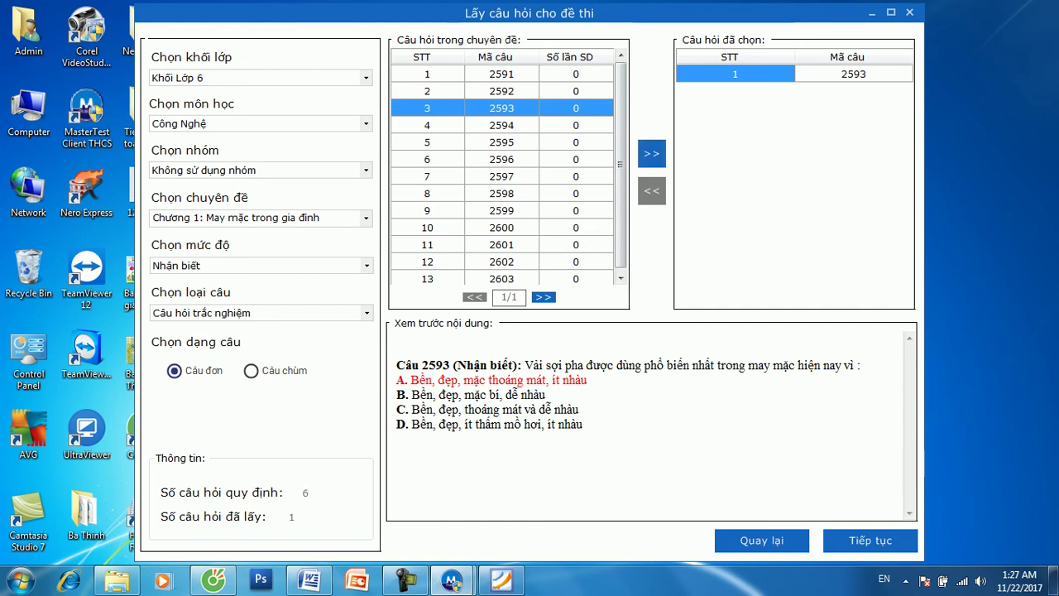
pyautogui.click(762, 539)
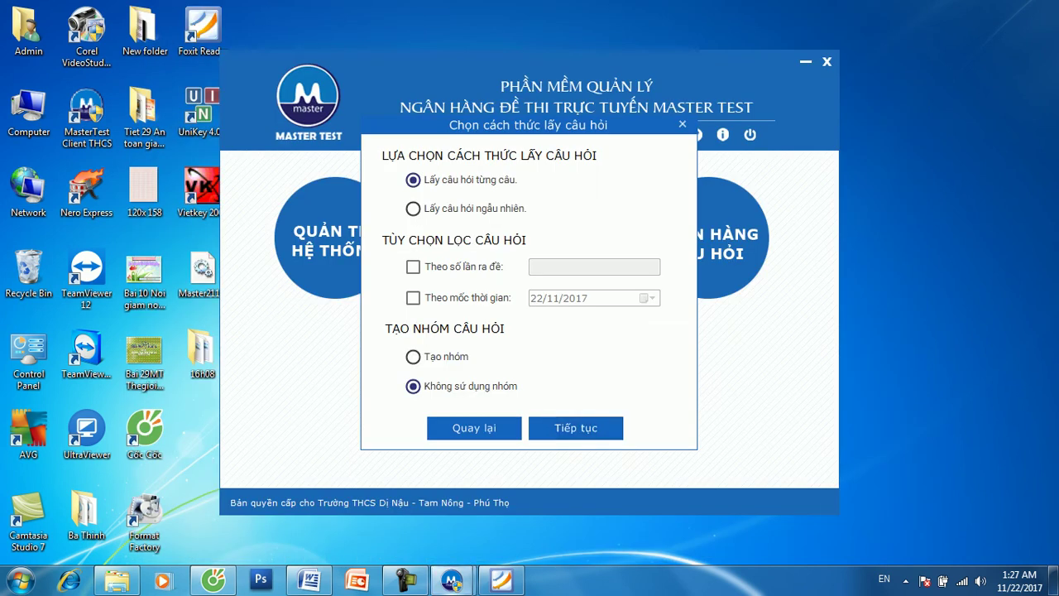
# Switch to random picking and draw questions by the matrix: Chương 1 (6) and two Chương 2 entries (2 each).
pyautogui.click(413, 208)
pyautogui.click(575, 428)
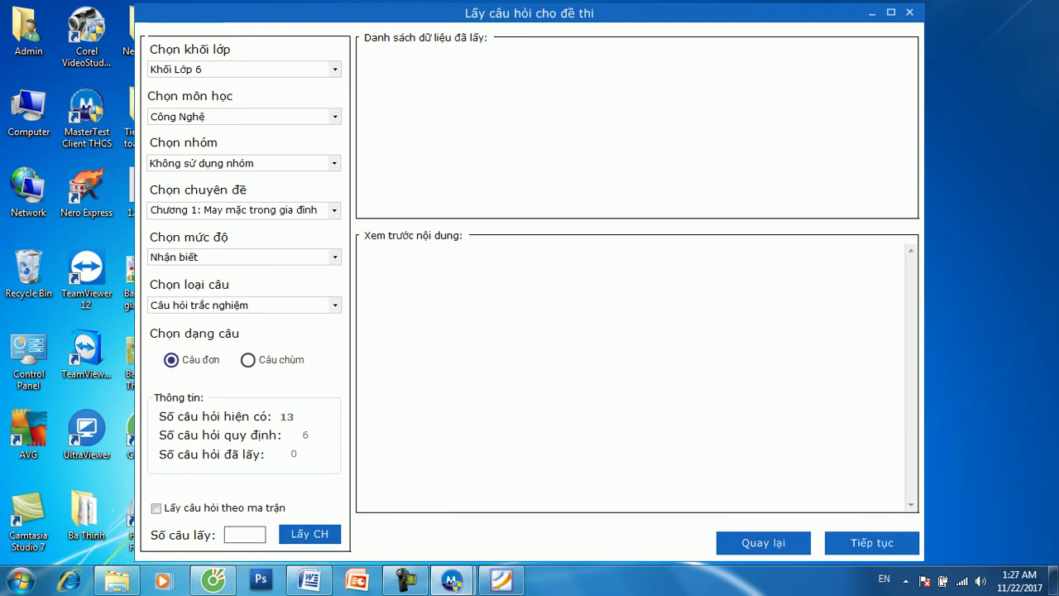
pyautogui.click(156, 507)
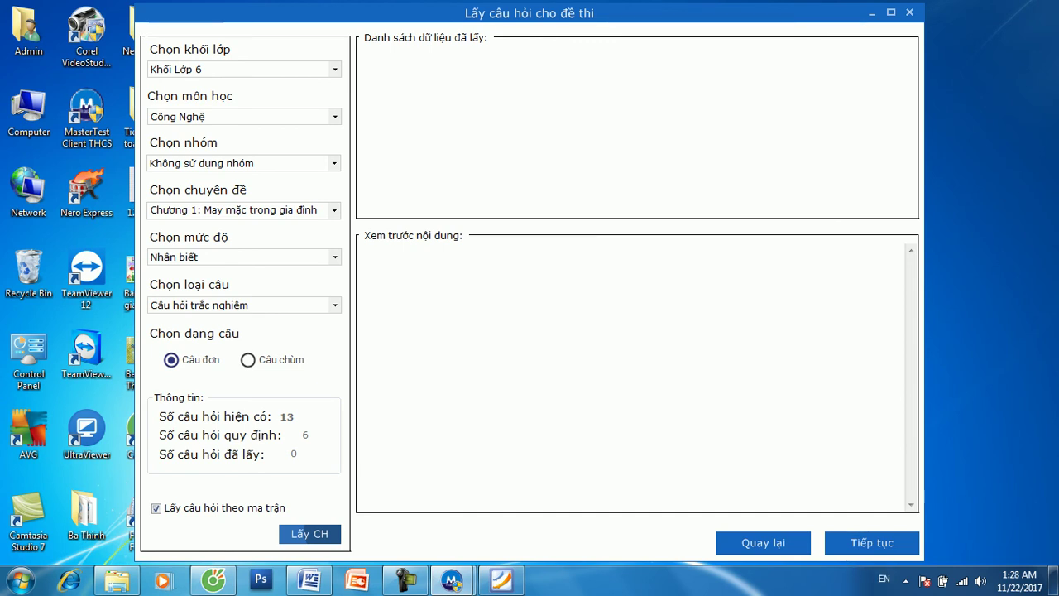
pyautogui.press('Return')
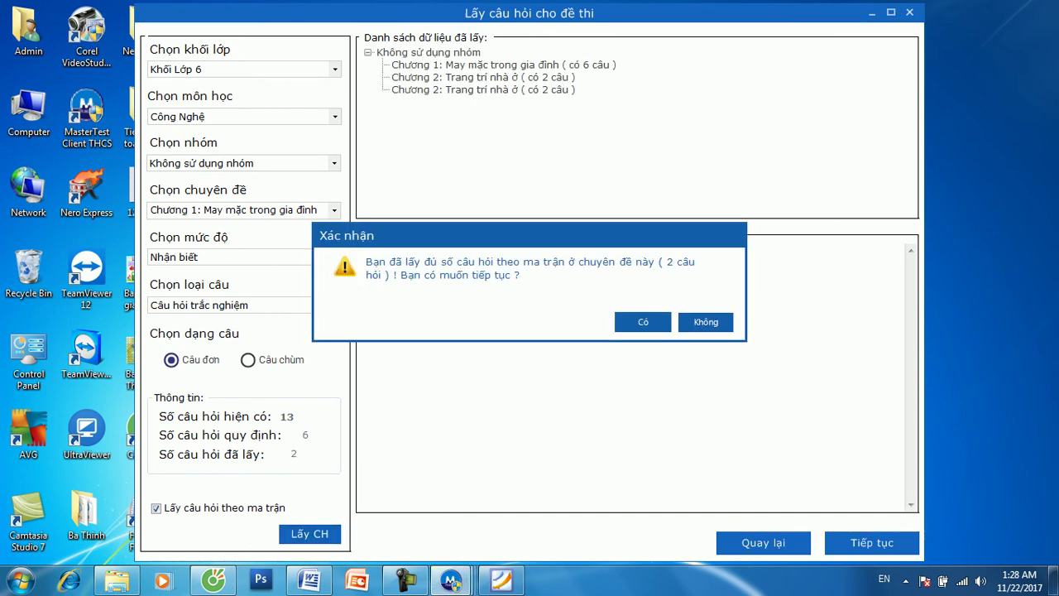
pyautogui.press('Return')
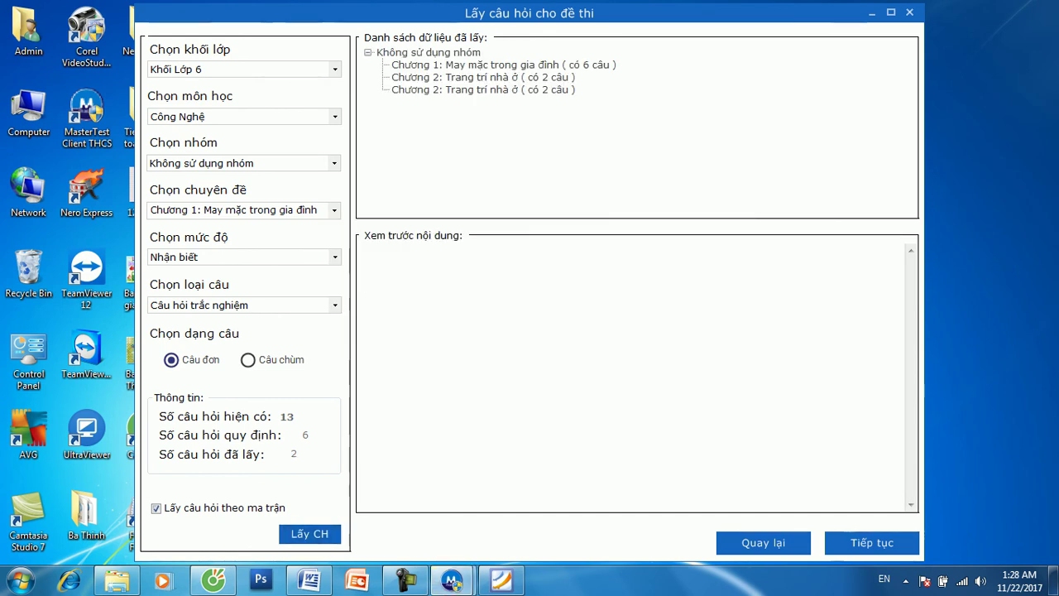
# Preview the questions drawn for both Chương 2 entries, then close the exam question window.
pyautogui.click(483, 89)
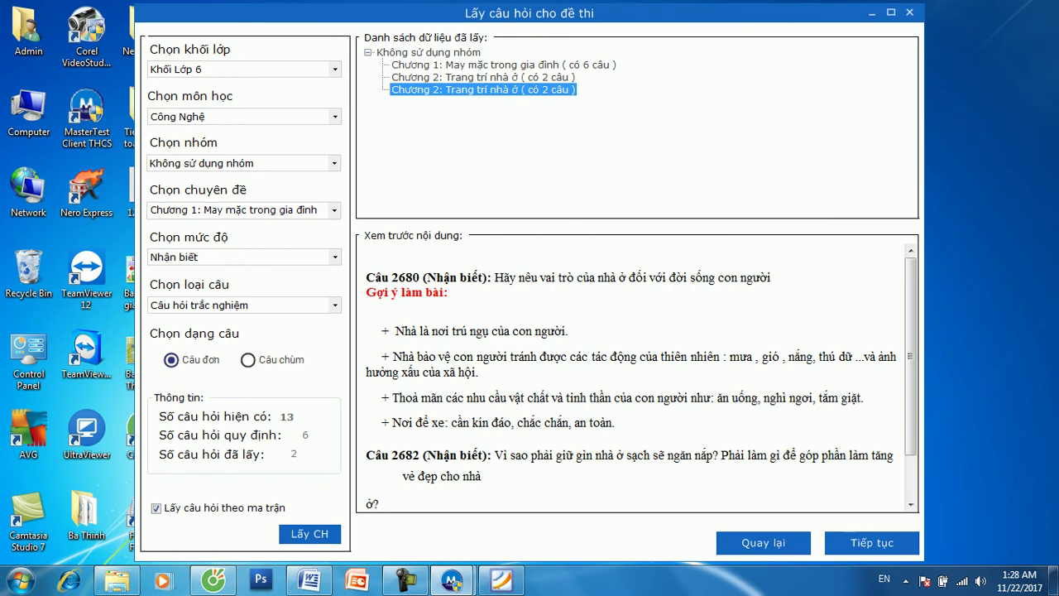
pyautogui.click(482, 77)
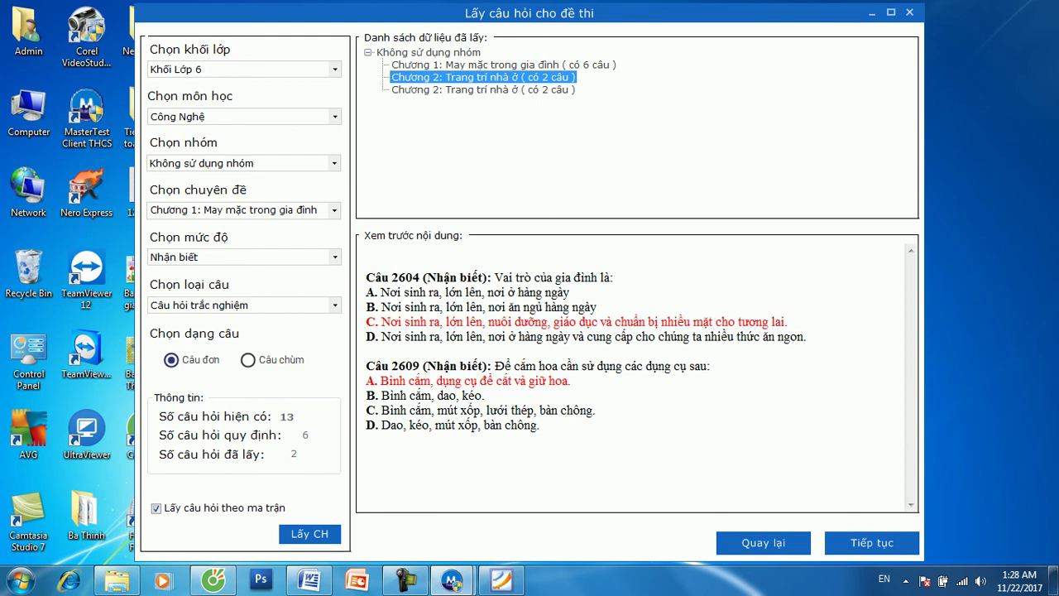
pyautogui.press('Escape')
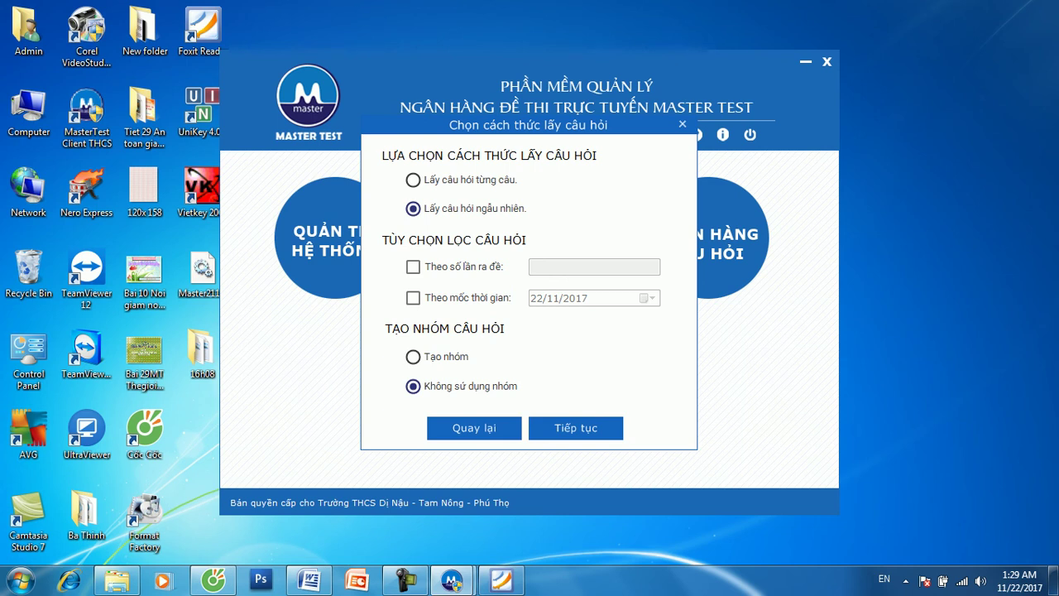
# Try the times-used filter with value 3, turn it back off, and continue with random picking.
pyautogui.click(413, 266)
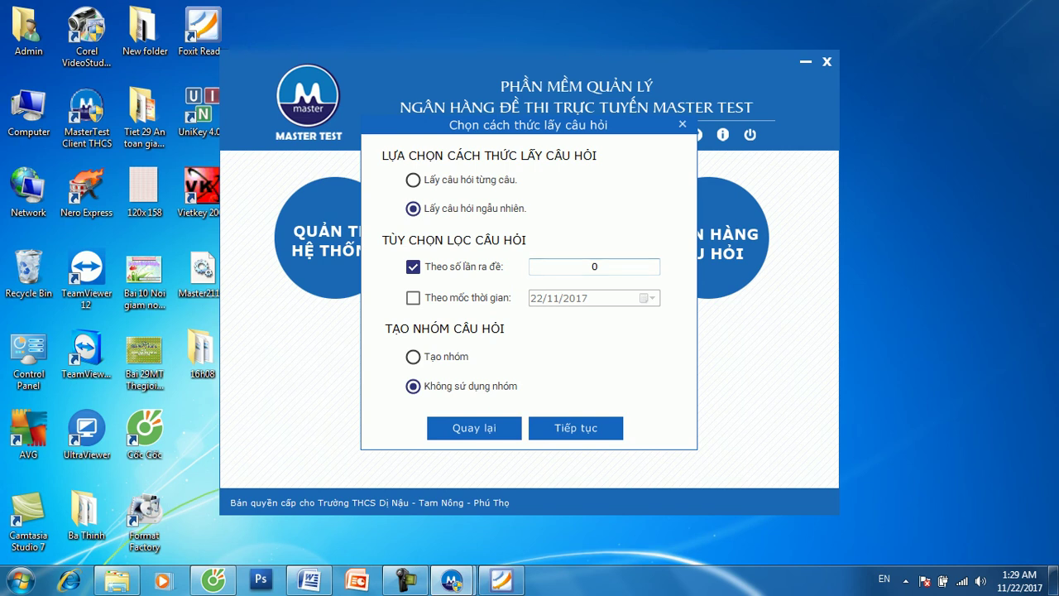
pyautogui.click(594, 266)
pyautogui.write('3')
pyautogui.click(413, 266)
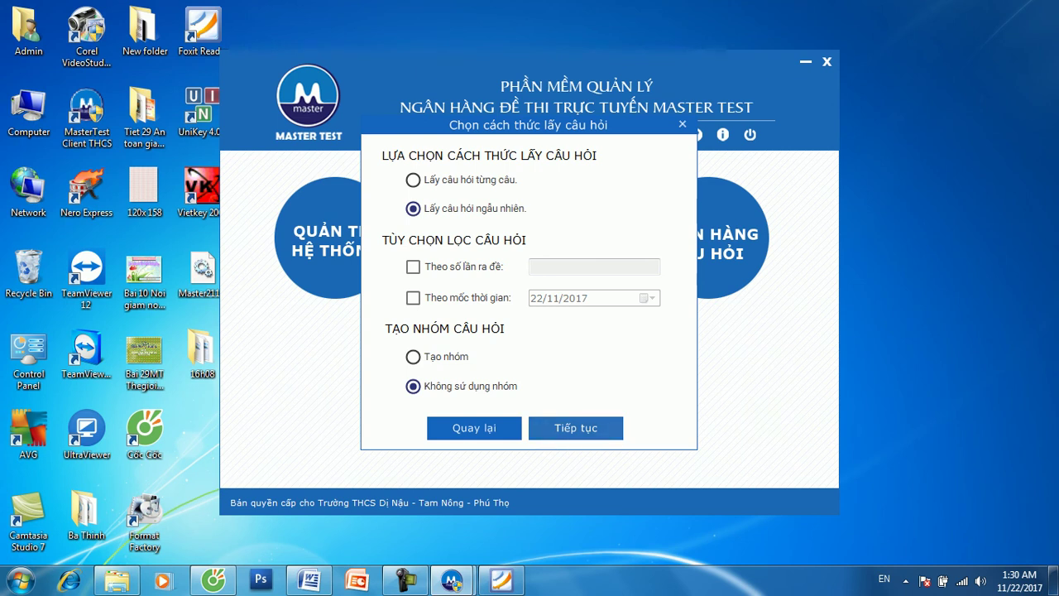
pyautogui.click(589, 428)
pyautogui.click(171, 359)
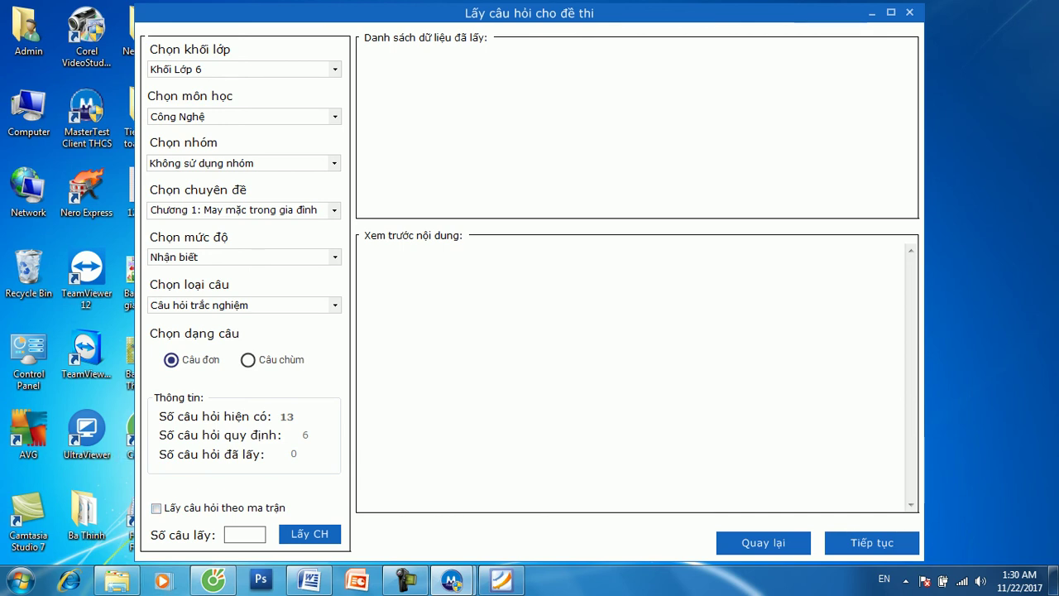
# Enter 12 as the Số câu lấy count for Chương 1: May mặc trong gia đình.
pyautogui.moveTo(213, 580)
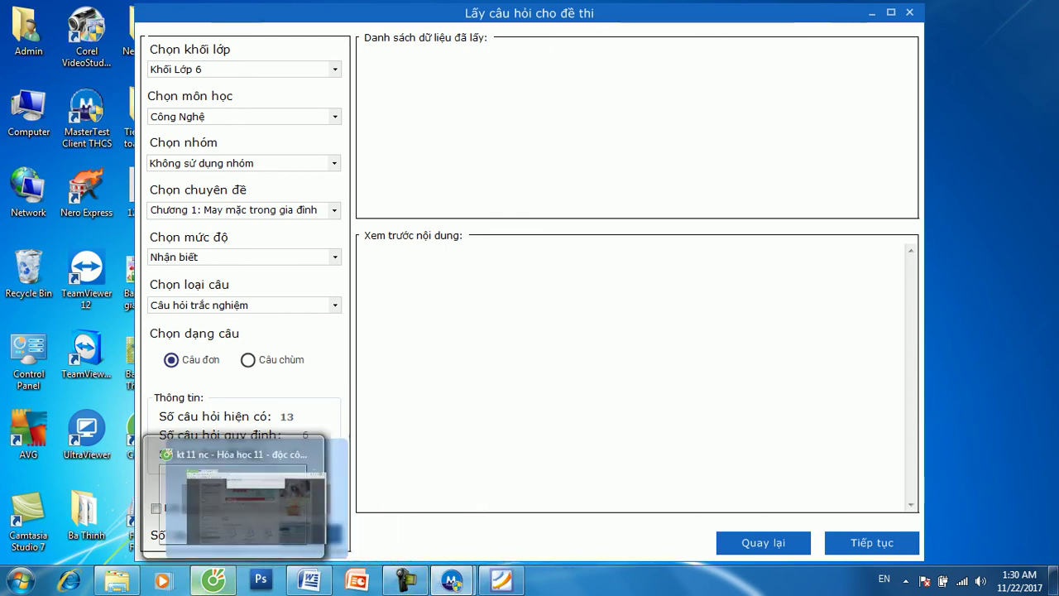
pyautogui.moveTo(115, 580)
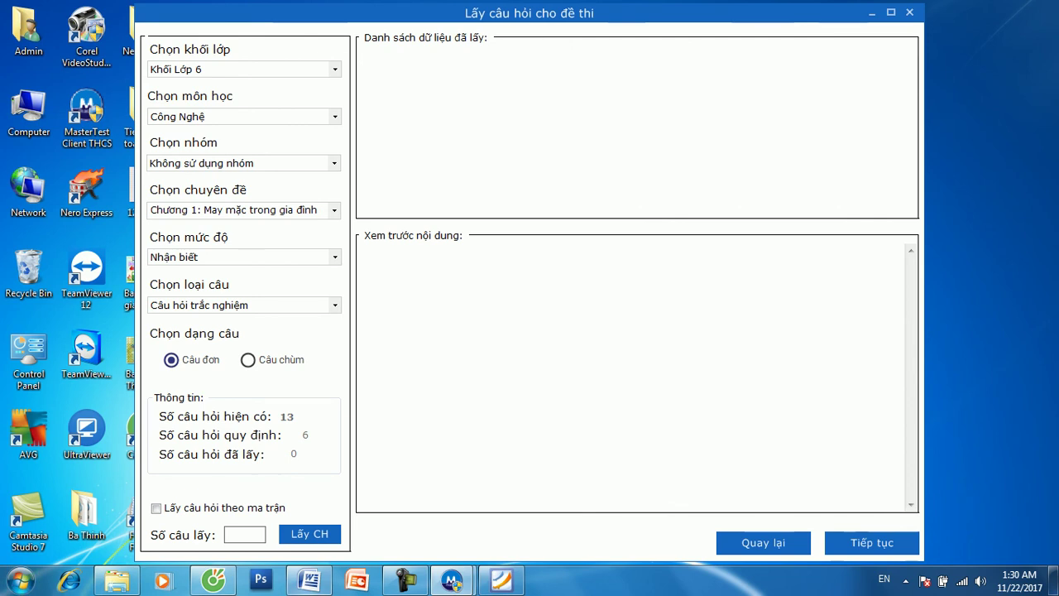
pyautogui.moveTo(405, 580)
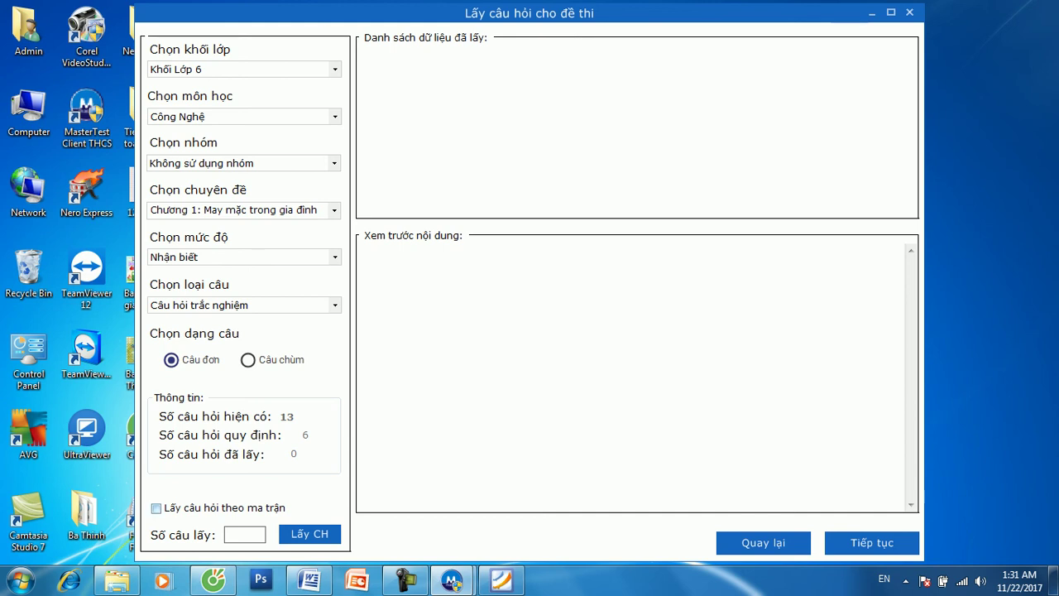
pyautogui.write('12')
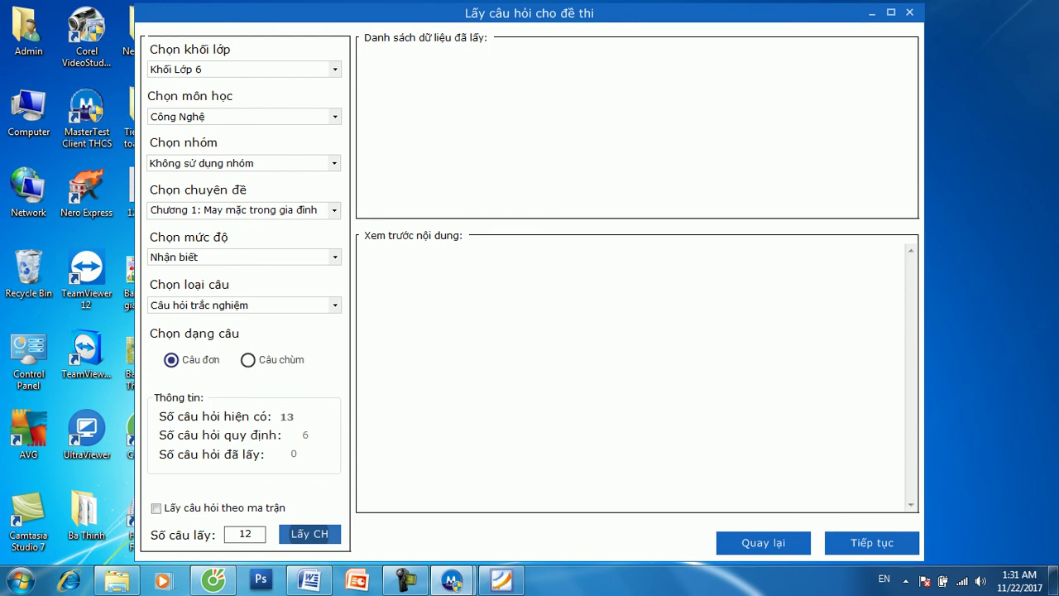
# Take 12 questions from Chương 1 despite the matrix limit, preview them, and go back.
pyautogui.click(310, 534)
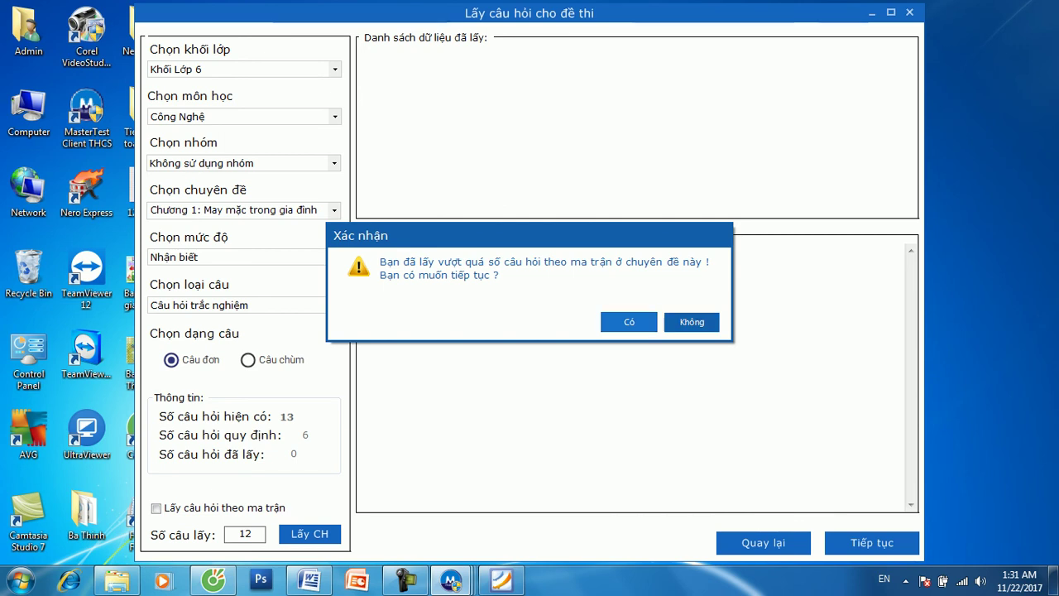
pyautogui.click(629, 322)
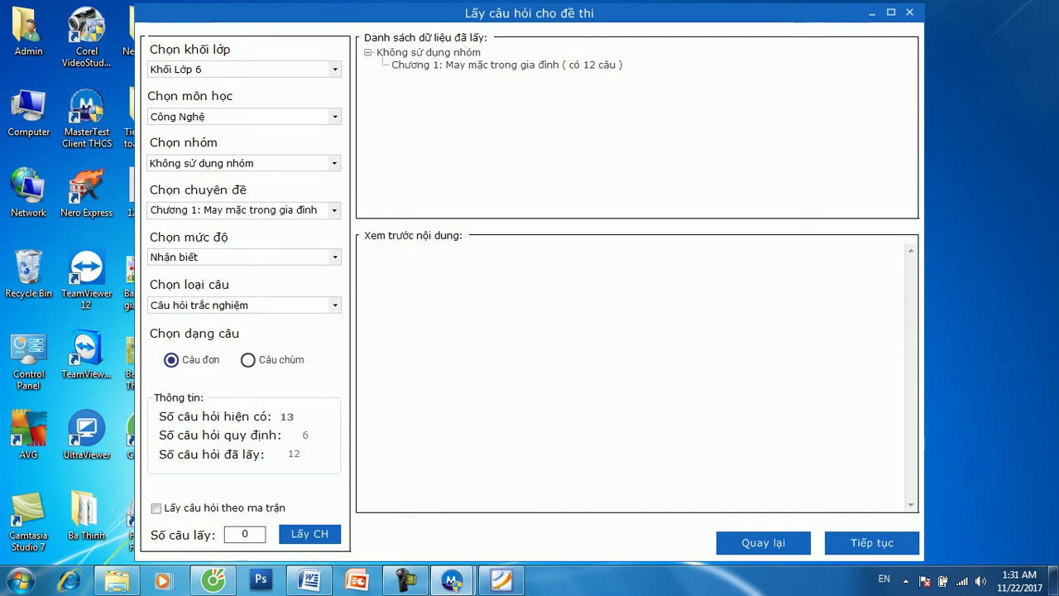
pyautogui.click(506, 64)
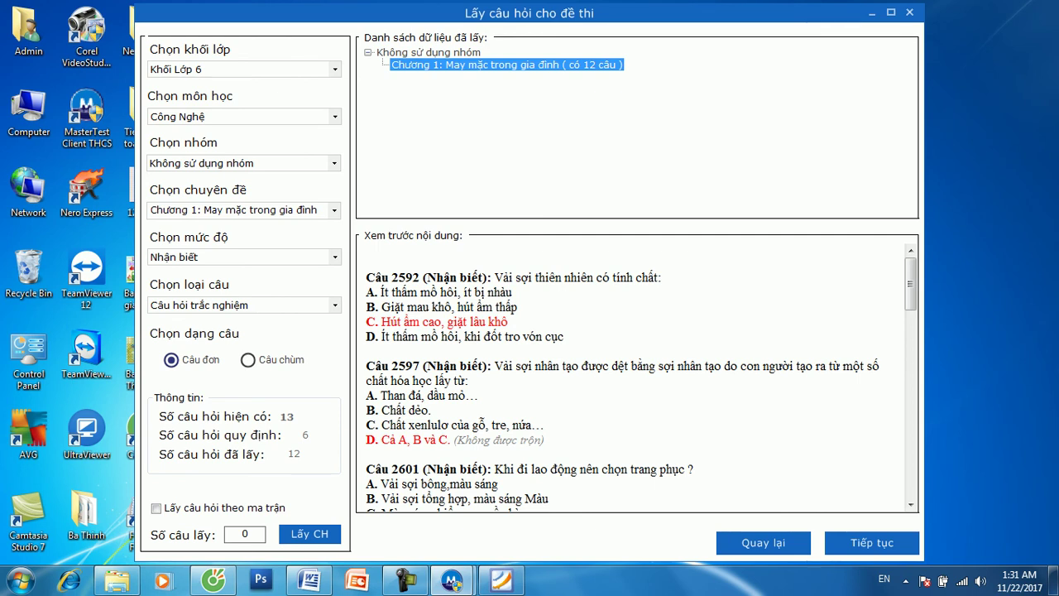
pyautogui.click(429, 52)
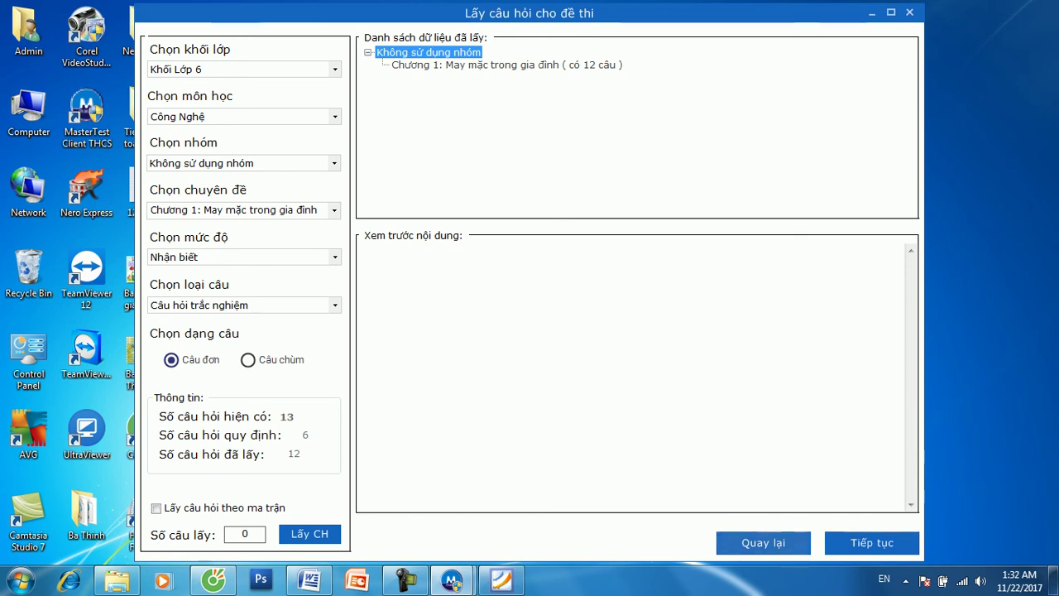
pyautogui.click(751, 545)
# Draw questions by the exam matrix across three chapters and proceed to Đóng gói đề thi.
pyautogui.click(576, 428)
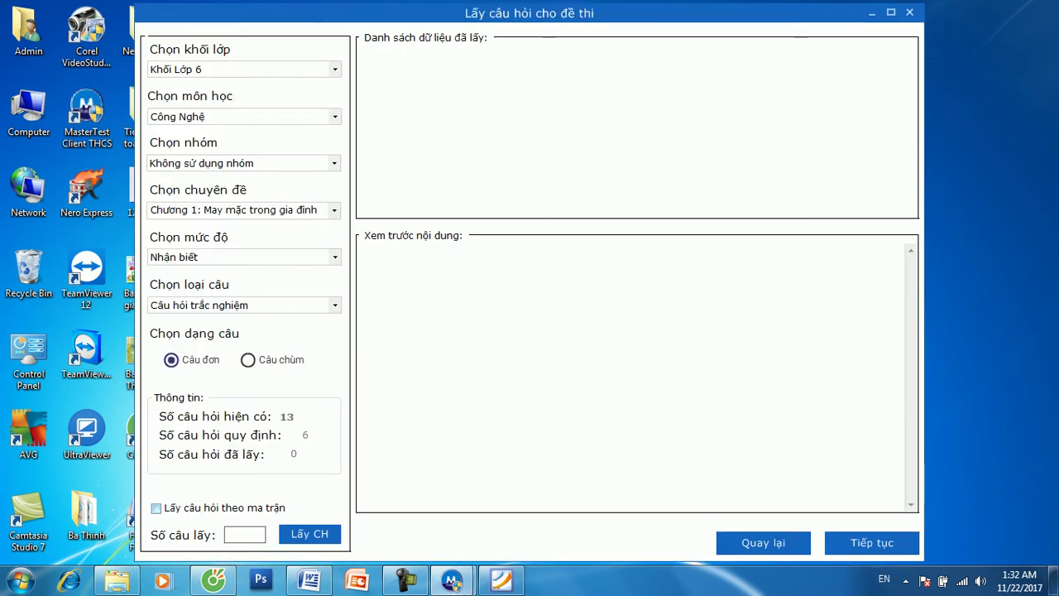
pyautogui.click(157, 508)
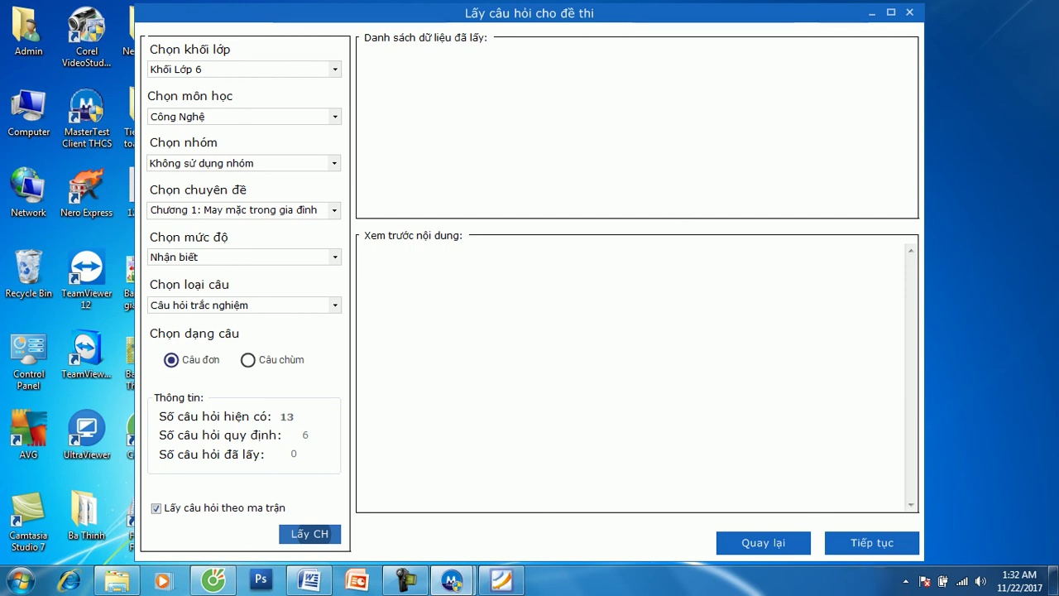
pyautogui.click(309, 534)
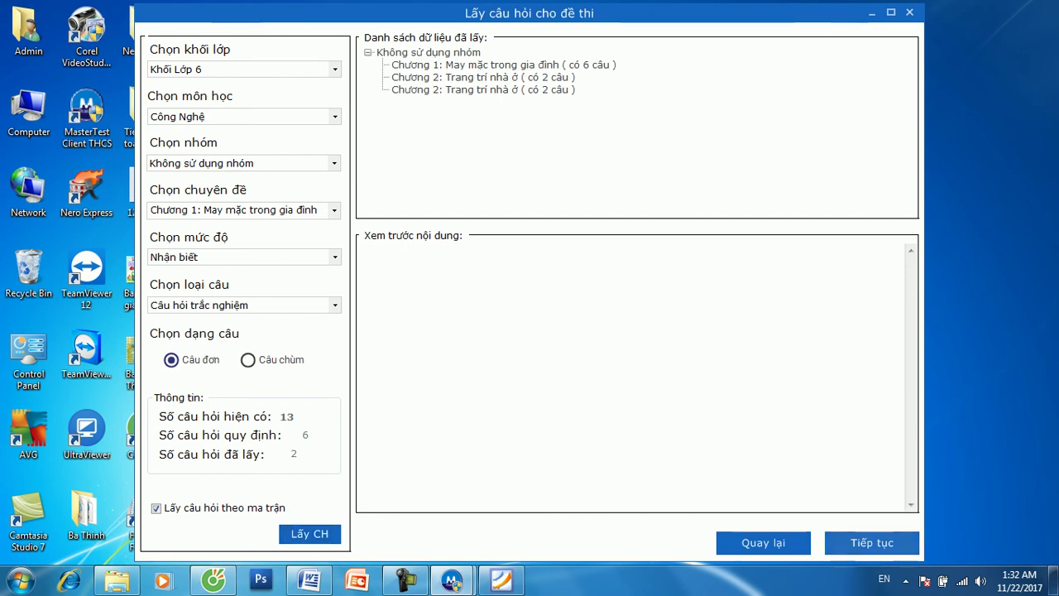
pyautogui.click(906, 543)
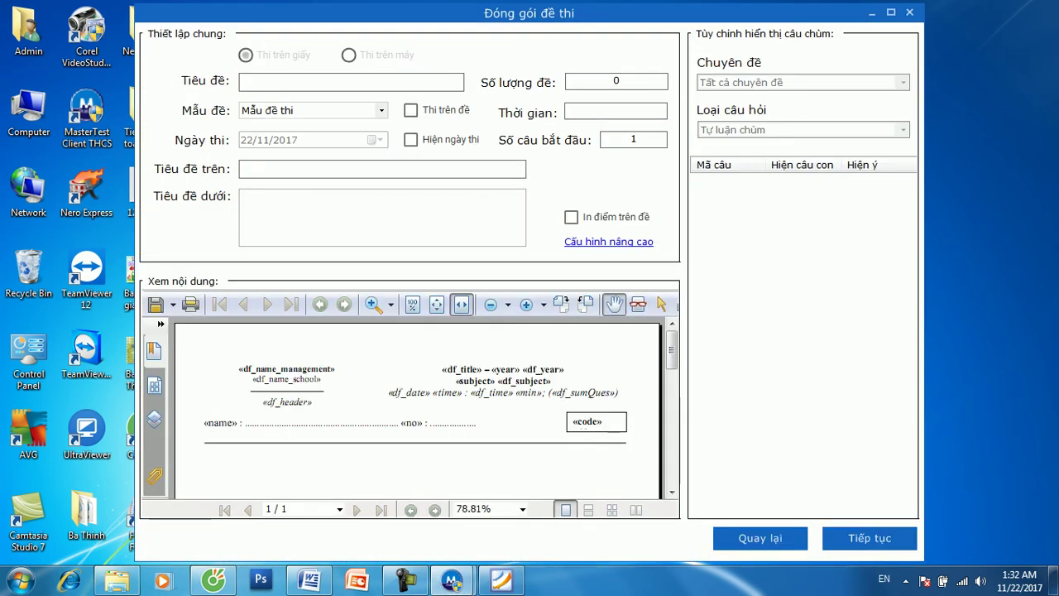
# Package 4 exam versions titled Kiểm tra, 45 minutes long, with Thi trên đề ticked.
pyautogui.click(616, 81)
pyautogui.write('2')
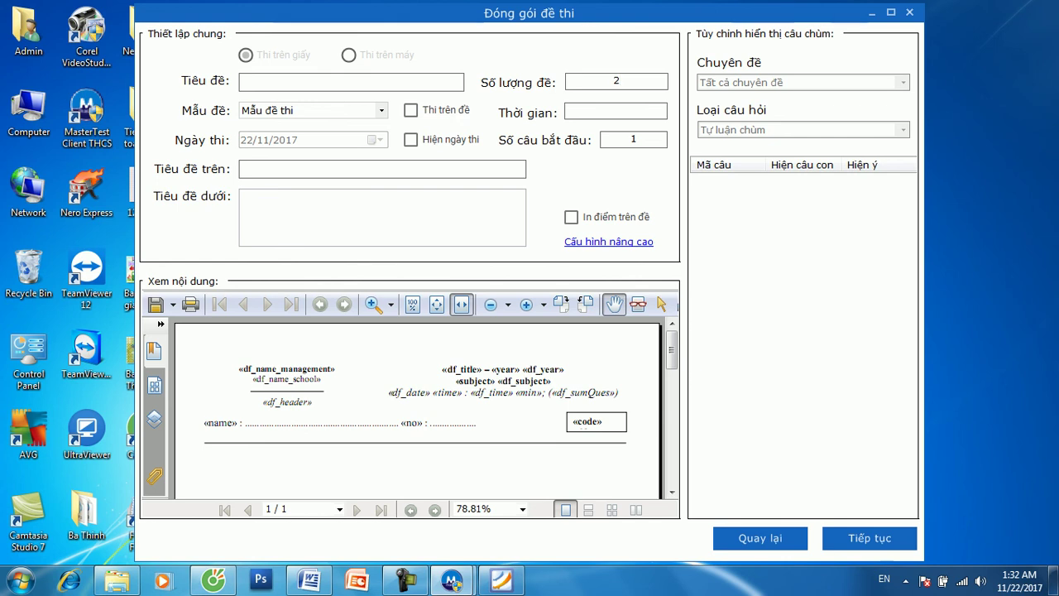
pyautogui.hotkey('shift', 'Home')
pyautogui.write('4')
pyautogui.write('Ki')
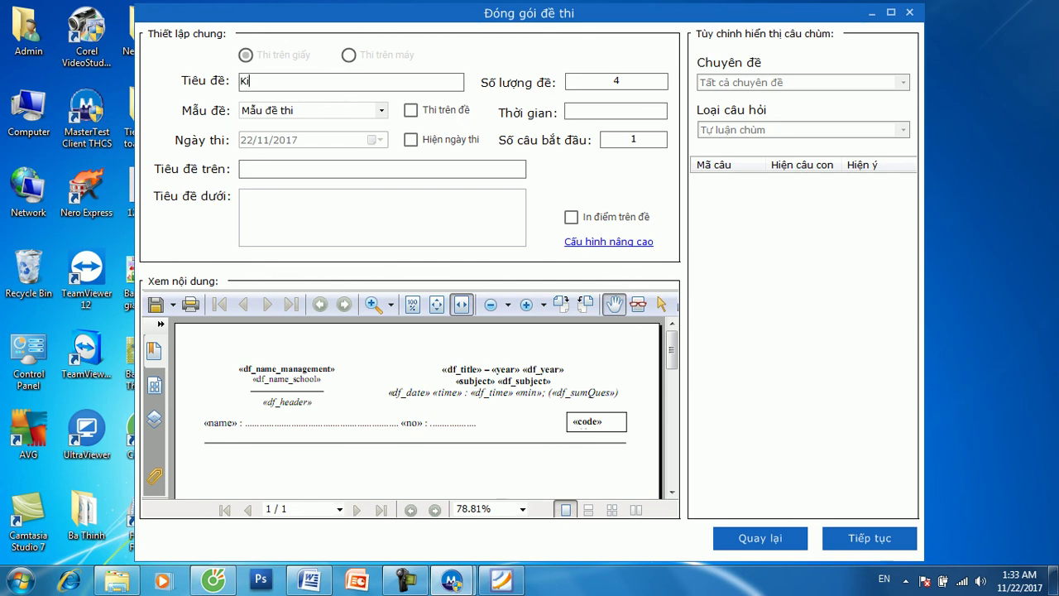
pyautogui.write('ểm tra')
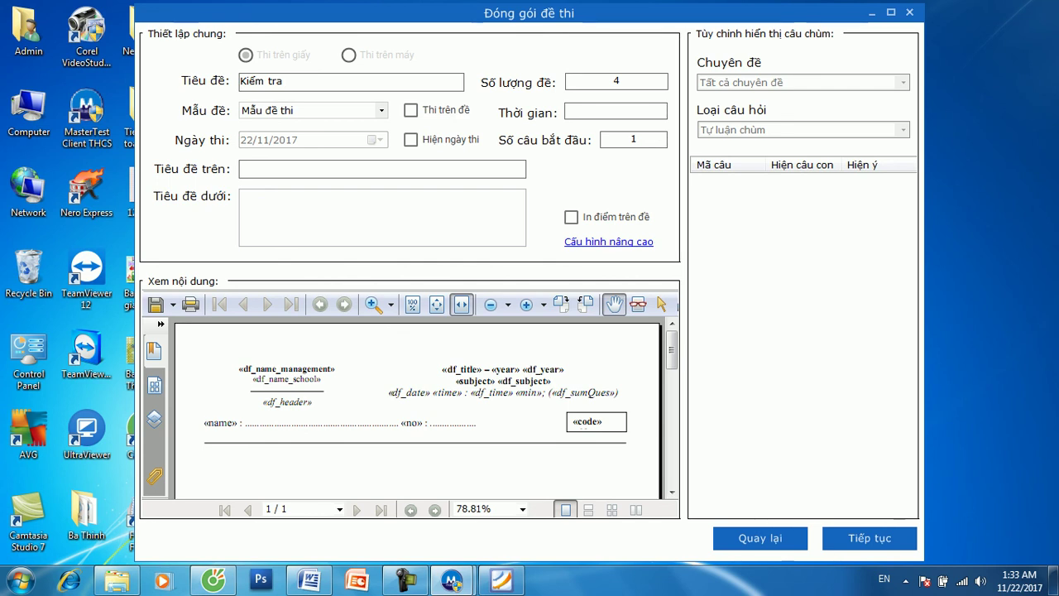
pyautogui.click(410, 110)
pyautogui.click(615, 110)
pyautogui.write('45')
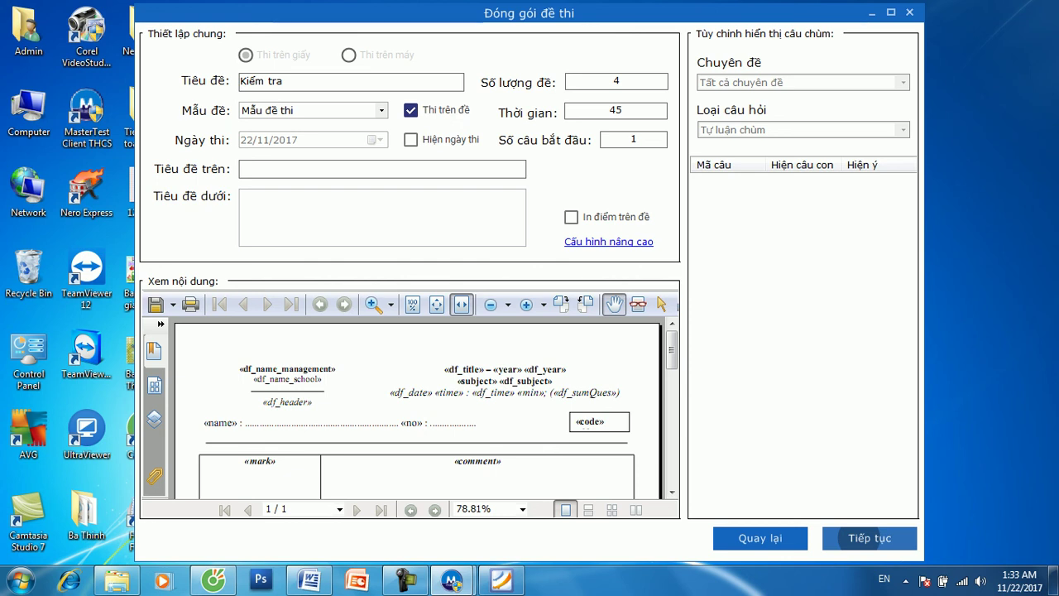
pyautogui.click(852, 539)
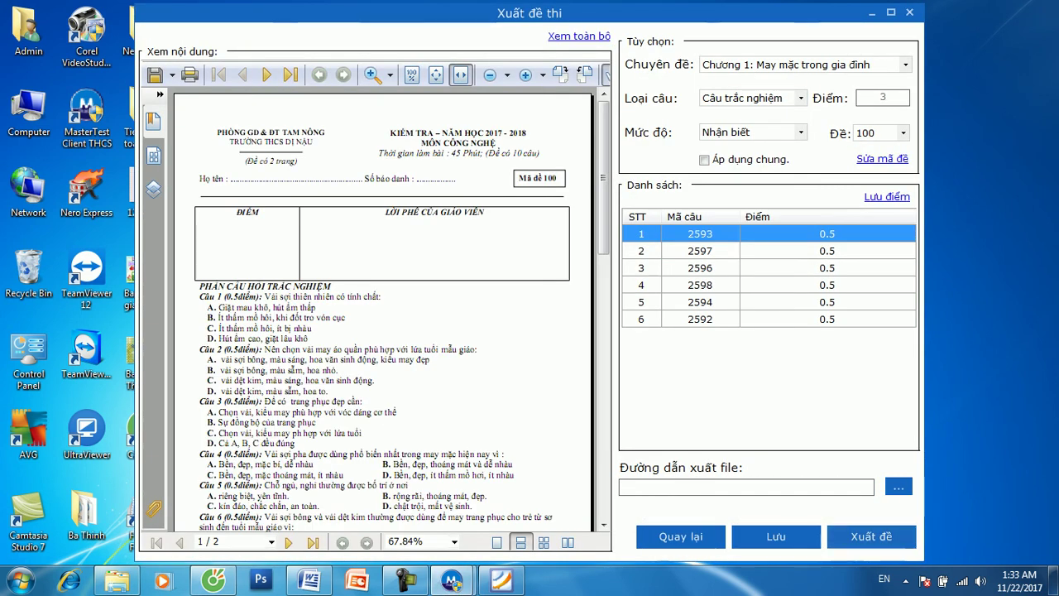
# Set the export location to a folder named 1 on the Desktop.
pyautogui.click(899, 485)
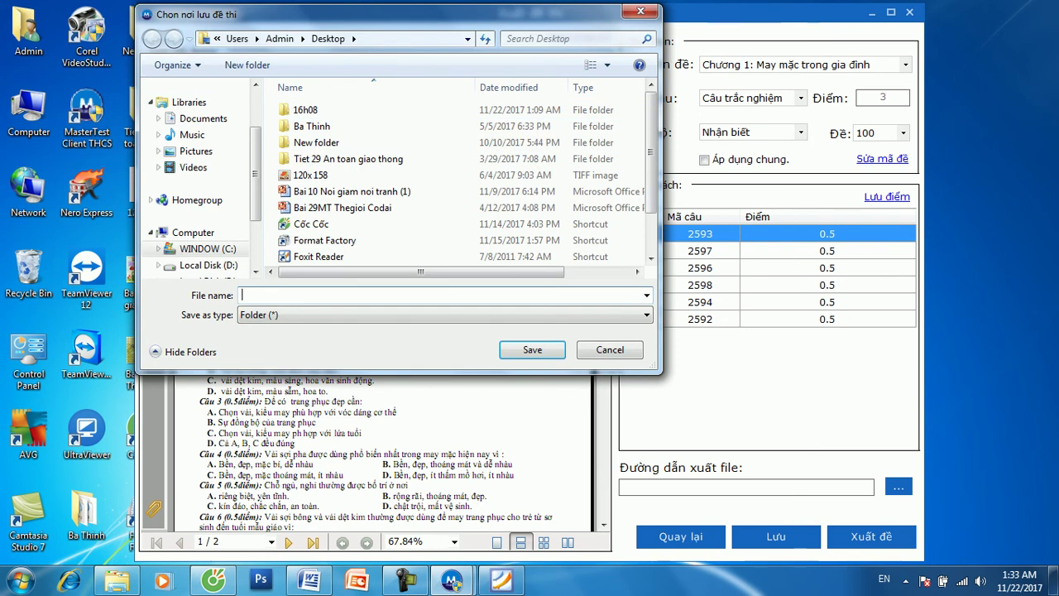
pyautogui.scroll(2, 199, 173)
pyautogui.click(196, 108)
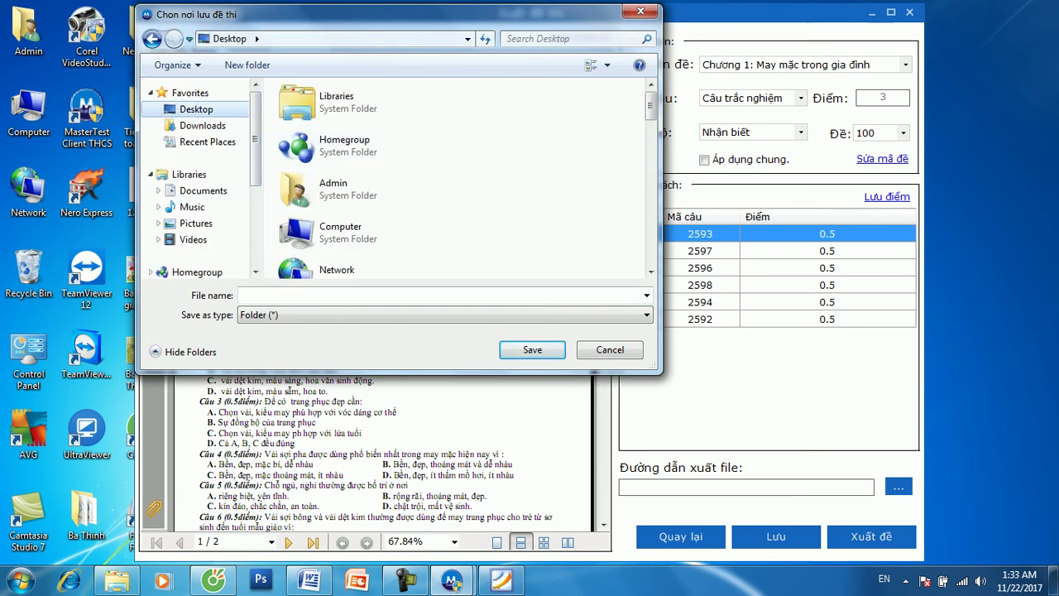
pyautogui.click(348, 295)
pyautogui.write('1')
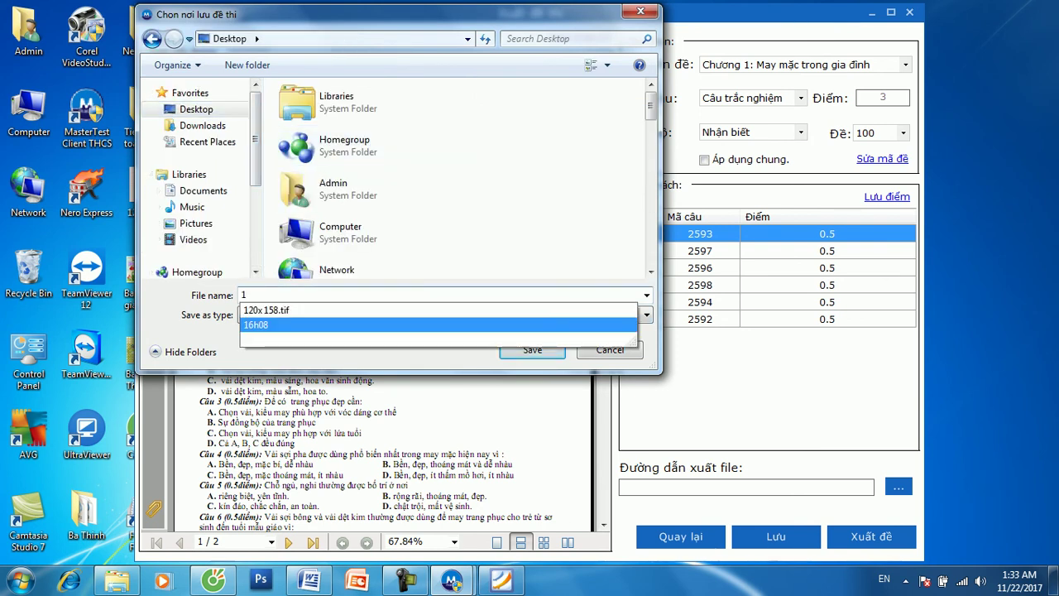
pyautogui.press('Return')
pyautogui.press('Return')
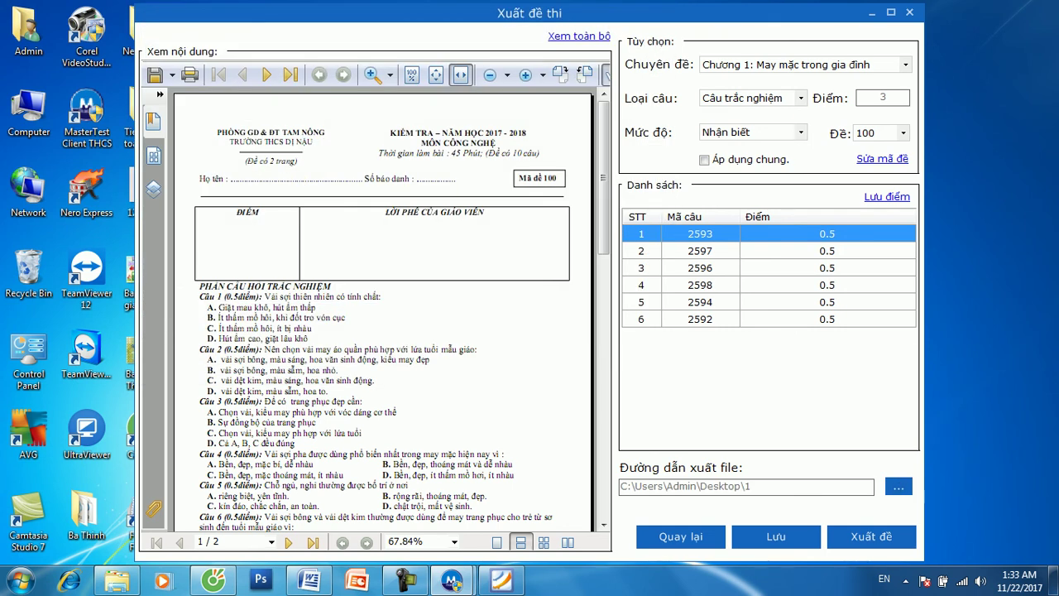
# Mix and export the exam versions, acknowledge completion, and close the export window.
pyautogui.click(872, 536)
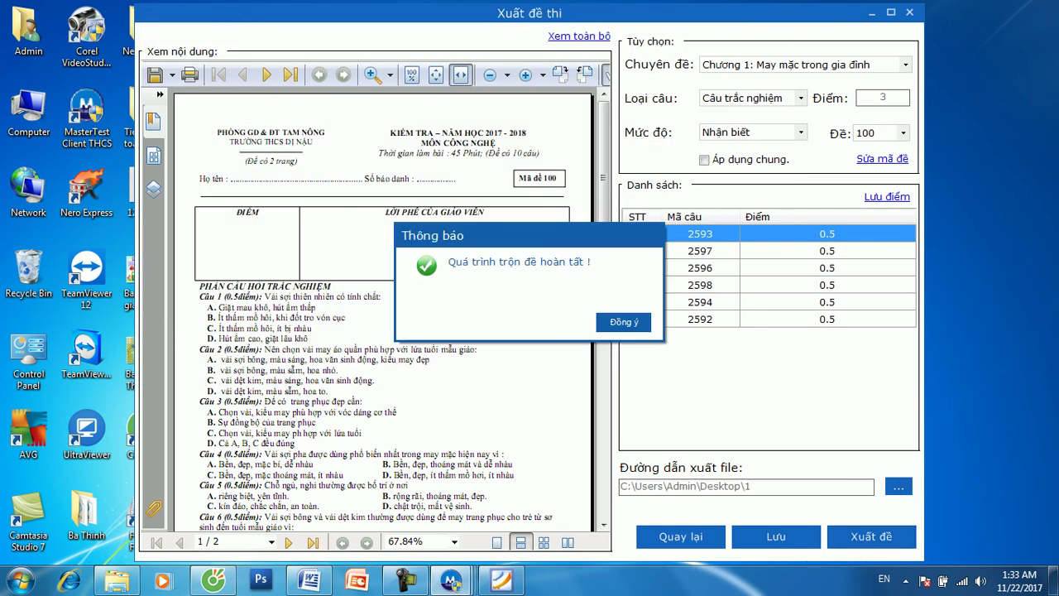
pyautogui.click(624, 322)
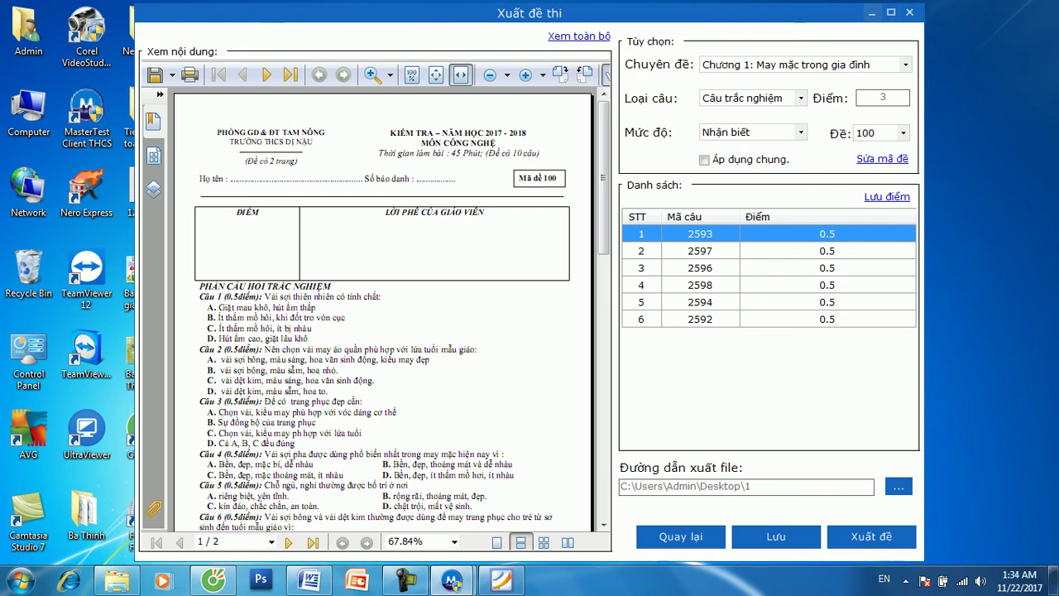
pyautogui.click(909, 12)
# Open exam de 100 from exported folder 1 in Word and scroll down through it.
pyautogui.doubleClick(200, 429)
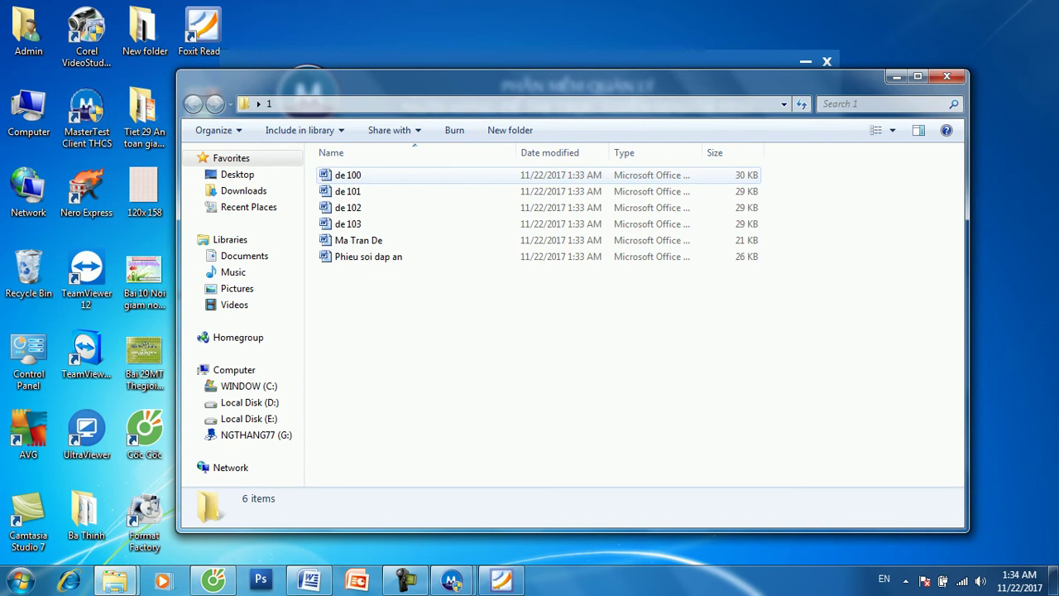
pyautogui.doubleClick(347, 174)
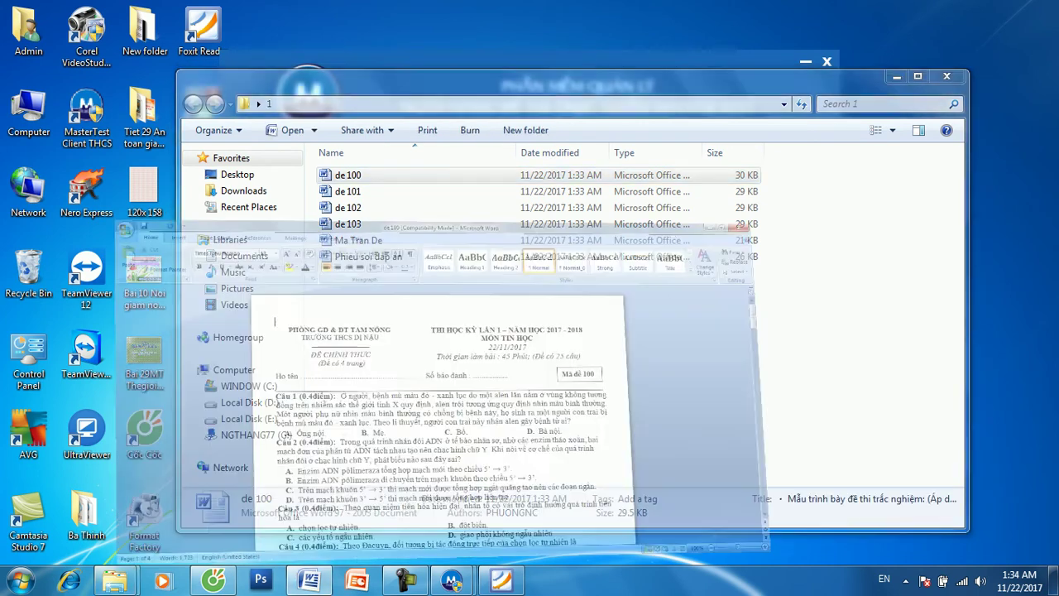
pyautogui.scroll(-20, 524, 331)
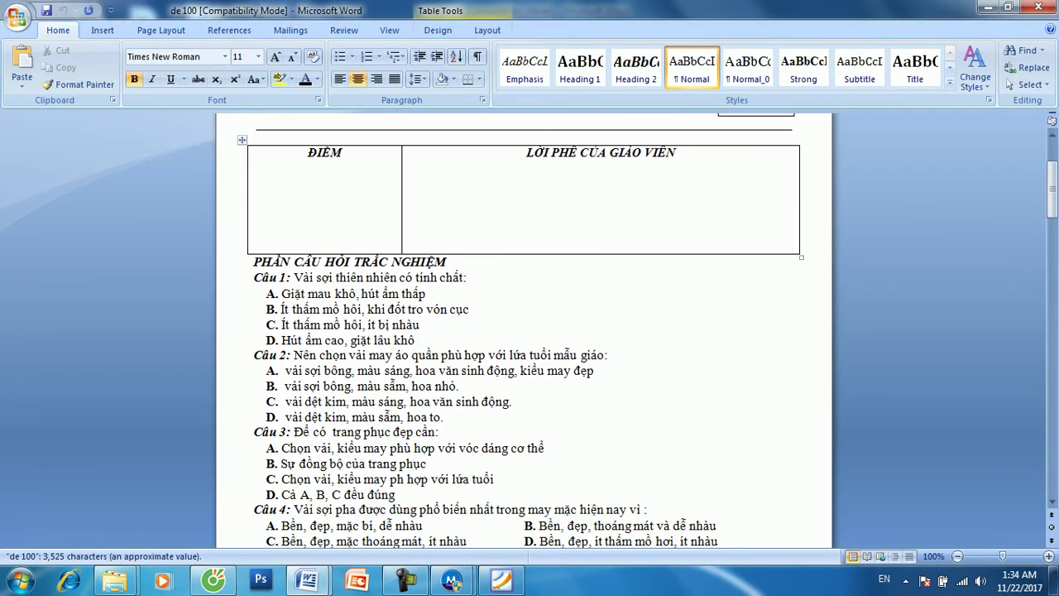
pyautogui.scroll(-12, 524, 331)
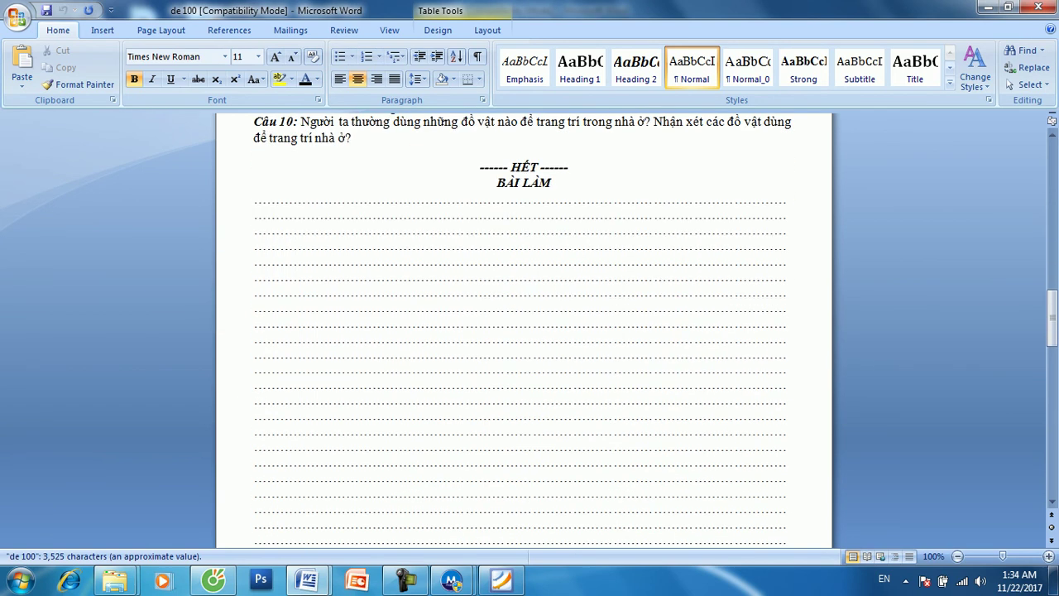
pyautogui.scroll(-6, 524, 331)
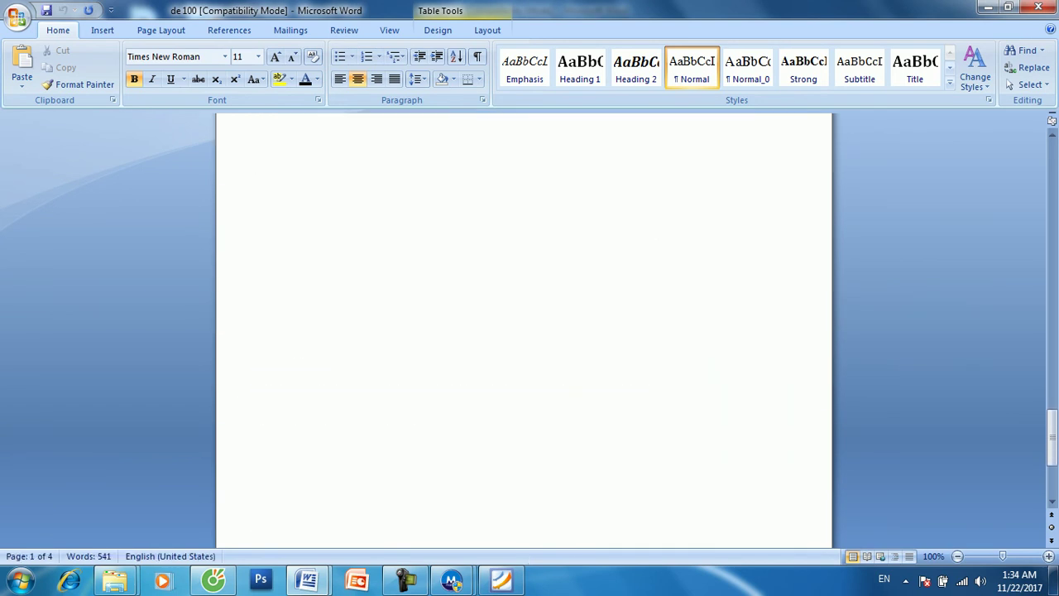
# Scroll back to the top of de 100 and close both de 100 documents.
pyautogui.scroll(8, 523, 331)
pyautogui.scroll(15, 524, 331)
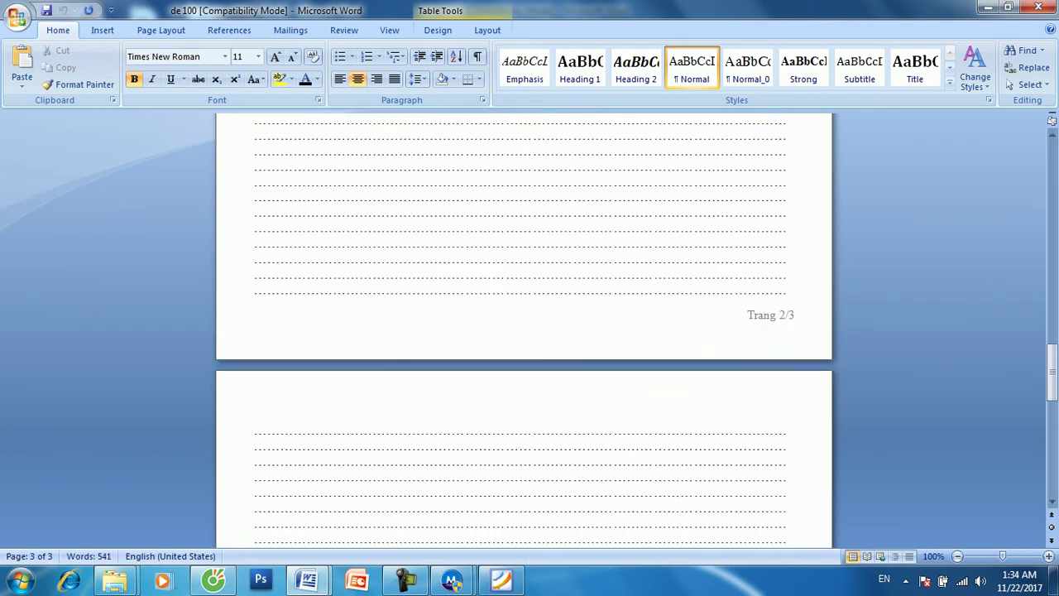
pyautogui.scroll(15, 524, 331)
pyautogui.scroll(3, 524, 331)
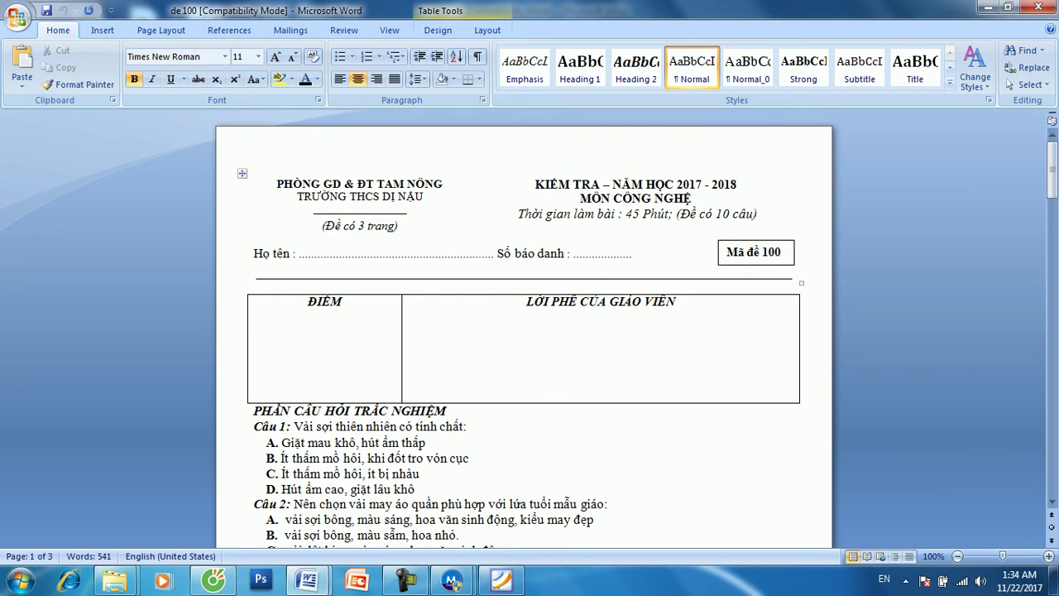
pyautogui.click(1039, 7)
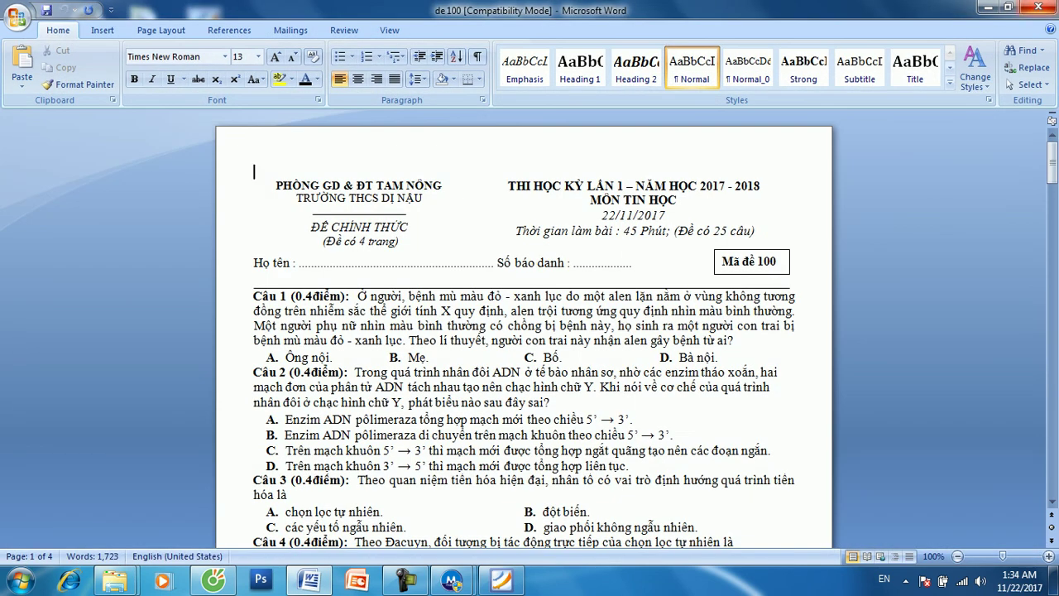
pyautogui.click(1039, 7)
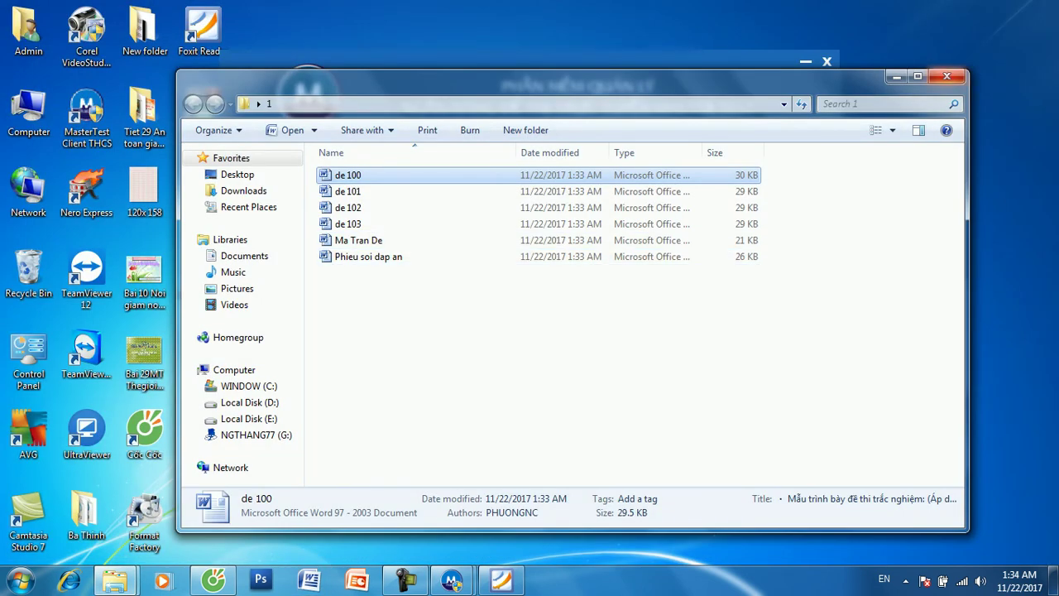
# Close the Explorer window holding the exported exam files.
pyautogui.click(946, 76)
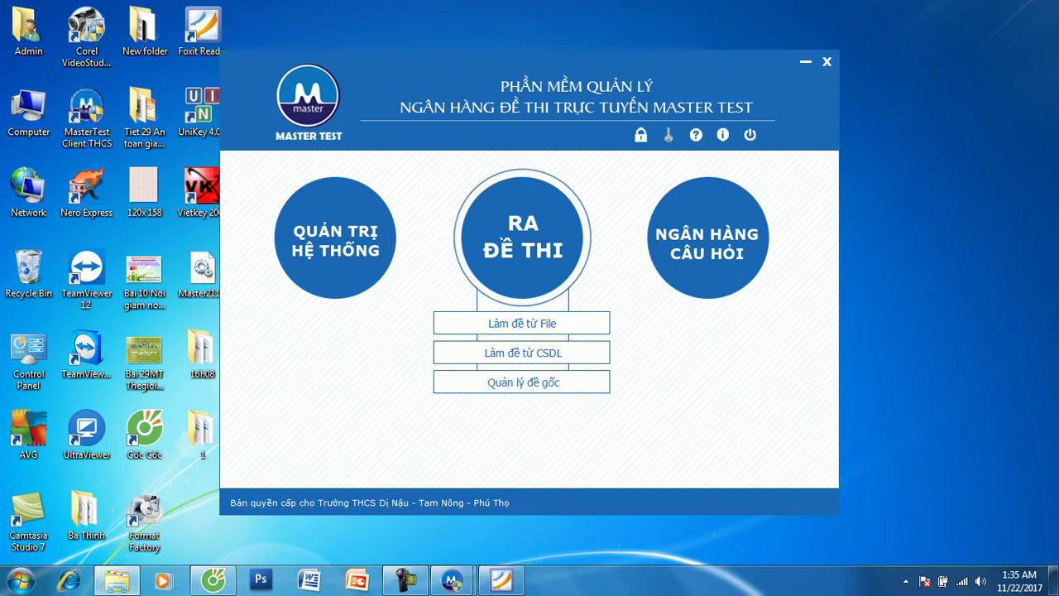
# Close the Xuất đề thi export window and dismiss the crash report so MasterTest shuts down.
pyautogui.moveTo(452, 581)
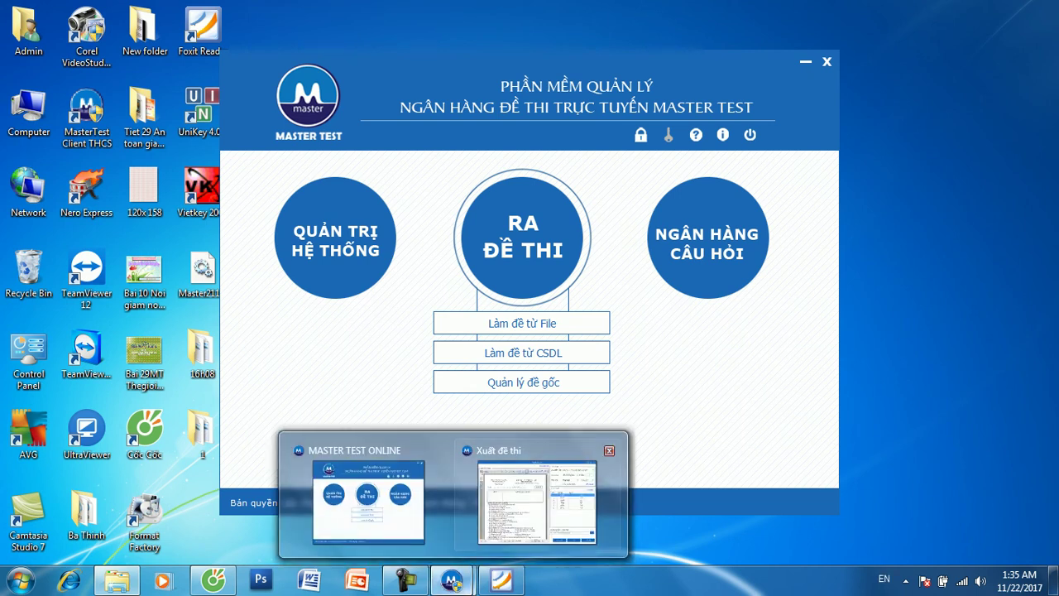
pyautogui.click(609, 450)
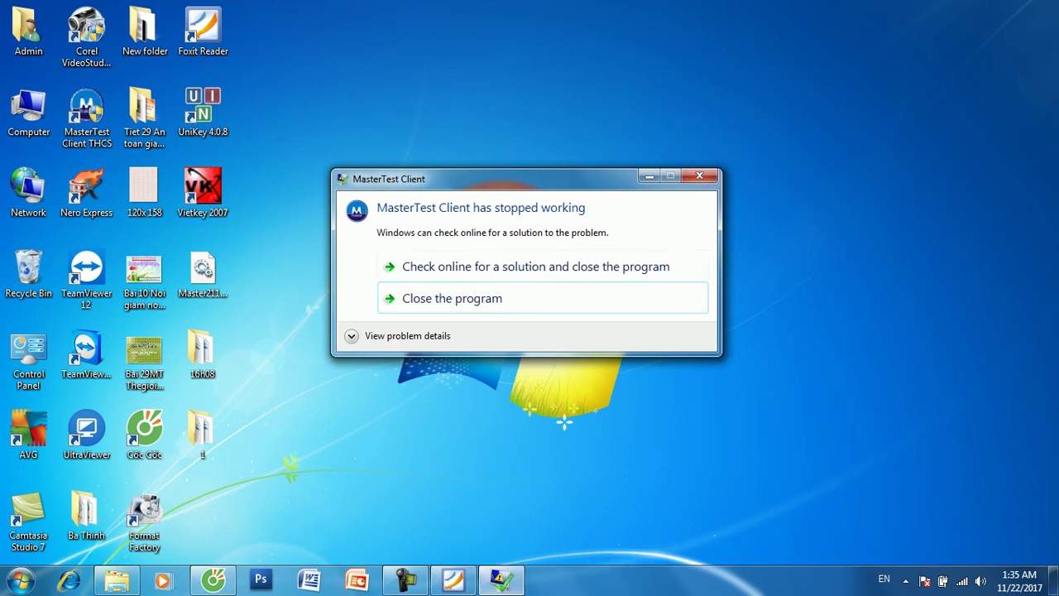
pyautogui.press('Return')
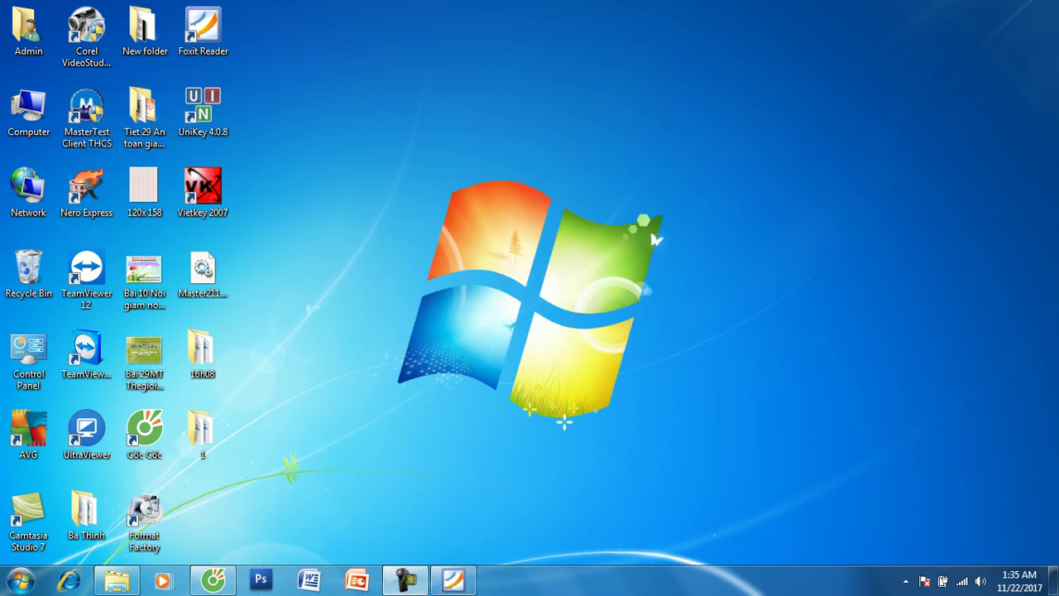
# Relaunch MasterTest Client THCS and select PHÒNG GD & ĐT TAM NÔNG as the unit.
pyautogui.click(86, 116)
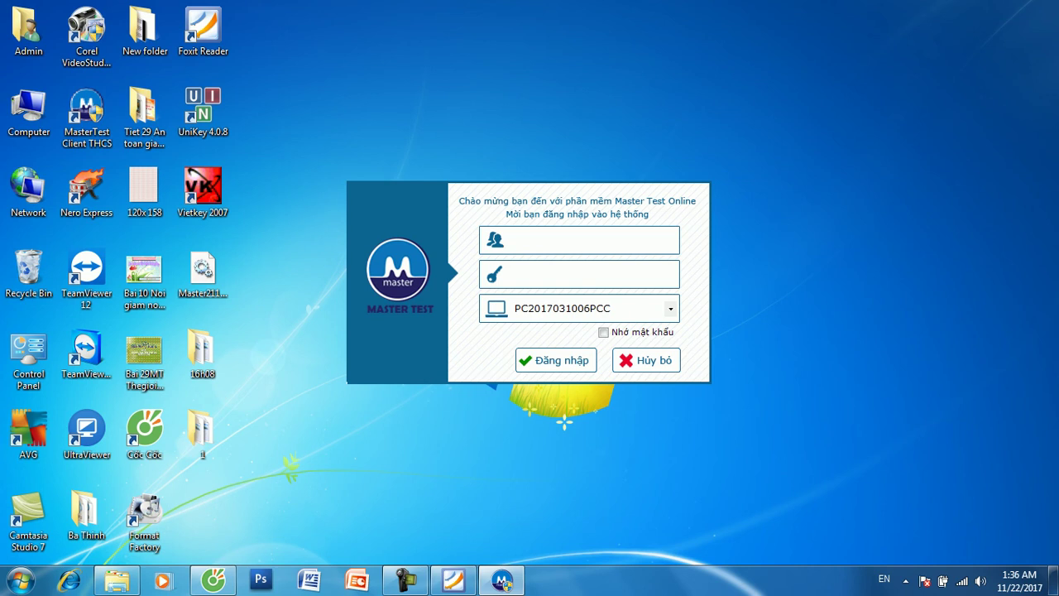
pyautogui.press('Tab')
pyautogui.press('Tab')
pyautogui.press('F4')
pyautogui.press('Down')
pyautogui.press('Return')
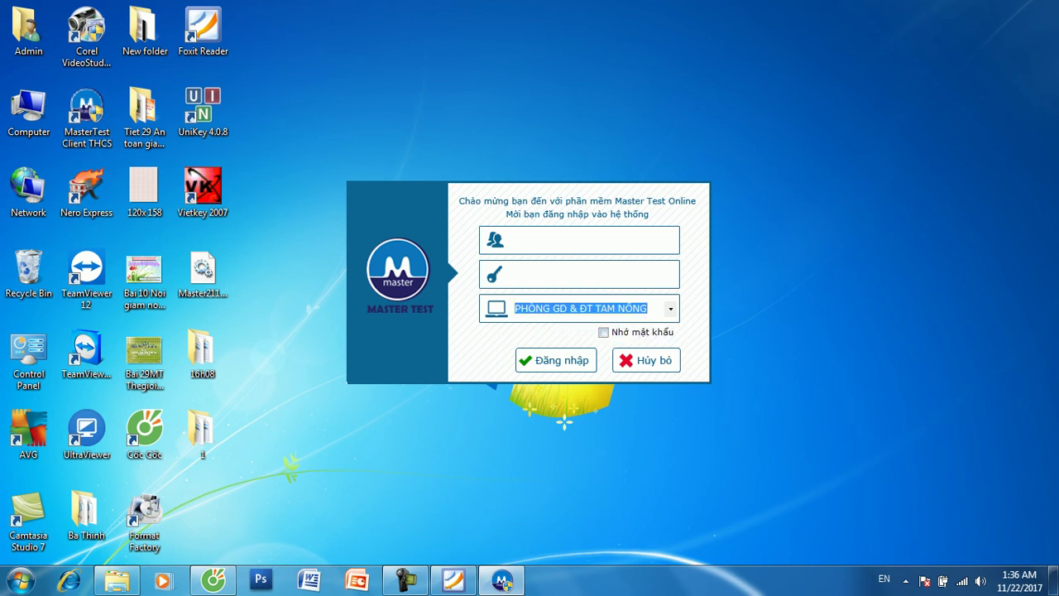
# Try signing in with username 'admin' and dismiss the wrong-account error.
pyautogui.click(507, 240)
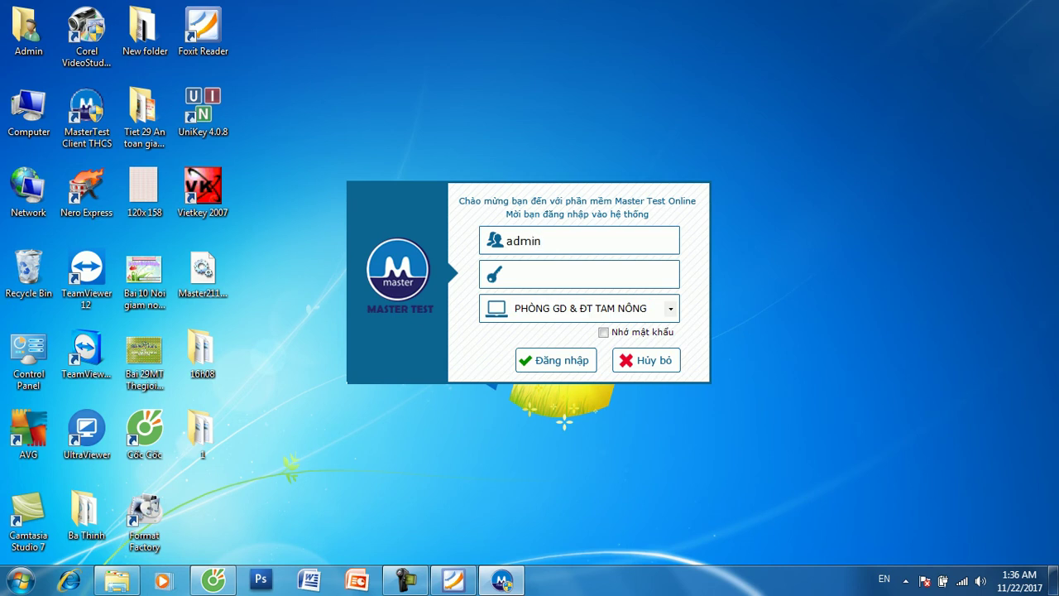
pyautogui.press('Tab')
pyautogui.press('Return')
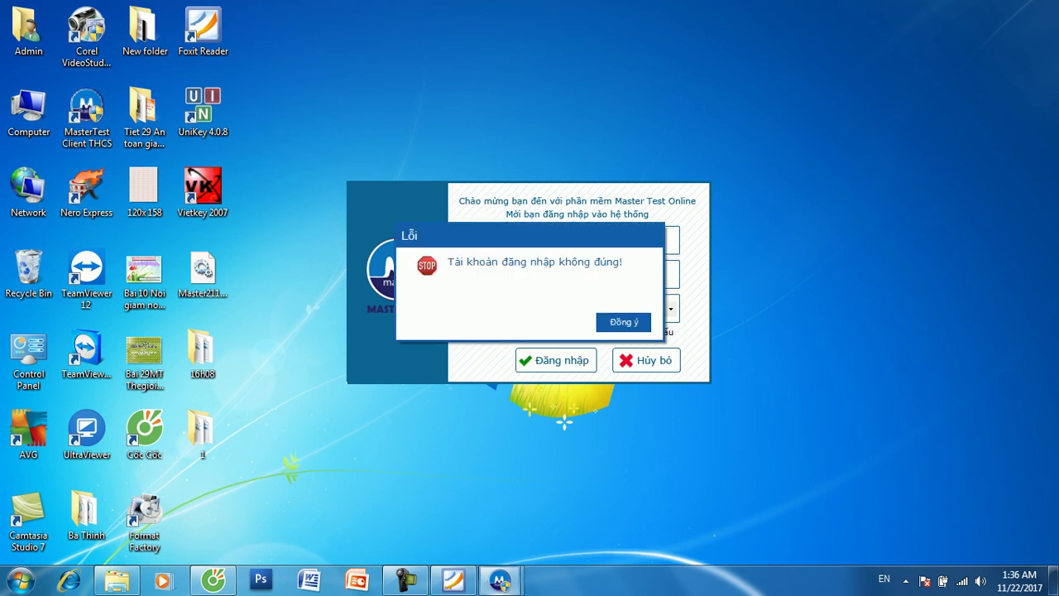
pyautogui.press('Return')
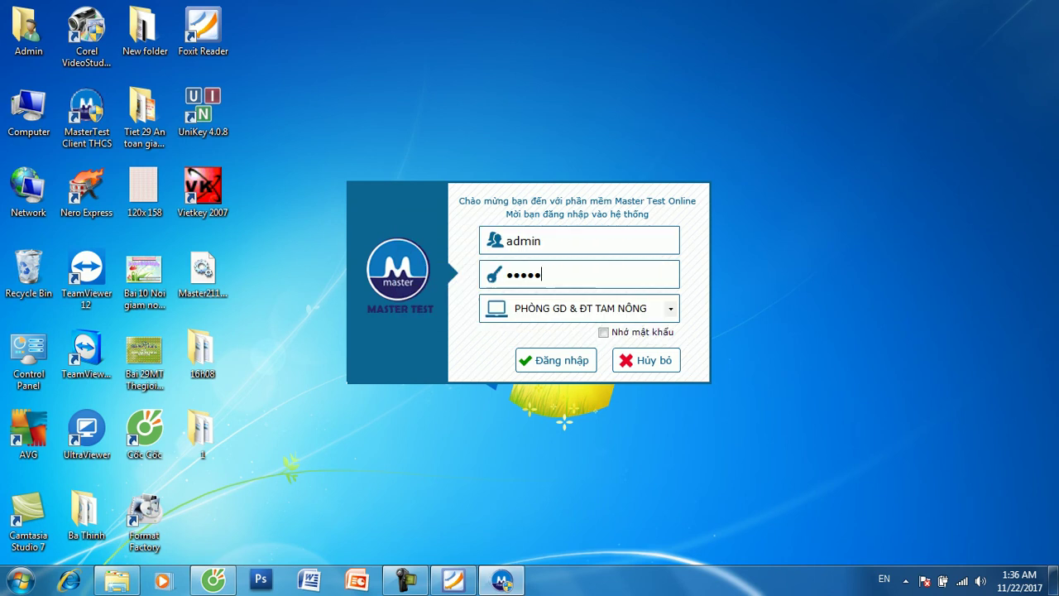
# Retry the admin login with a different password and dismiss the second wrong-account error.
pyautogui.hotkey('ctrl', 'a')
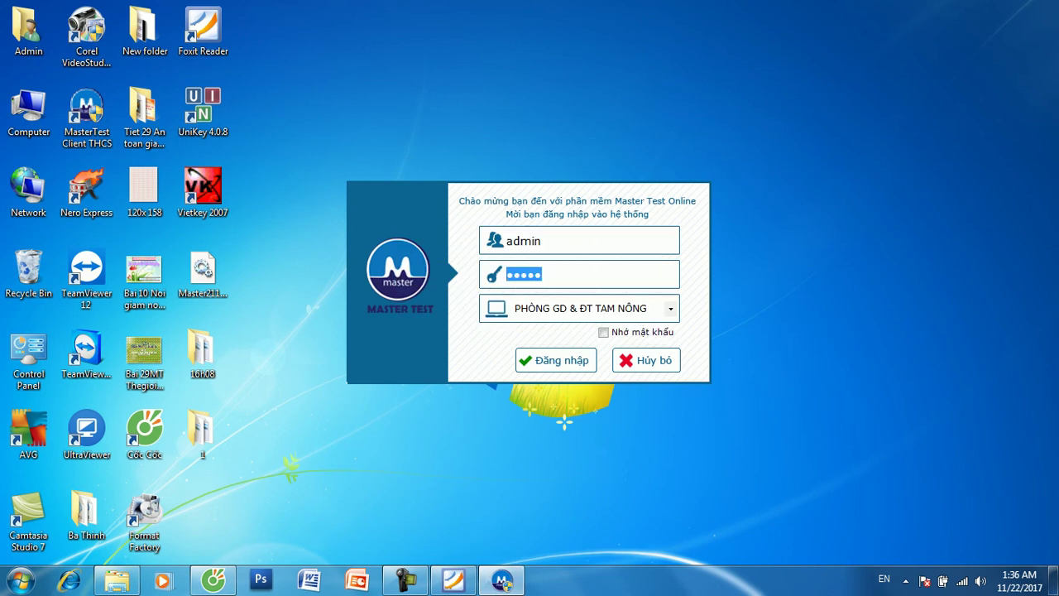
pyautogui.press('capslock')
pyautogui.press('Return')
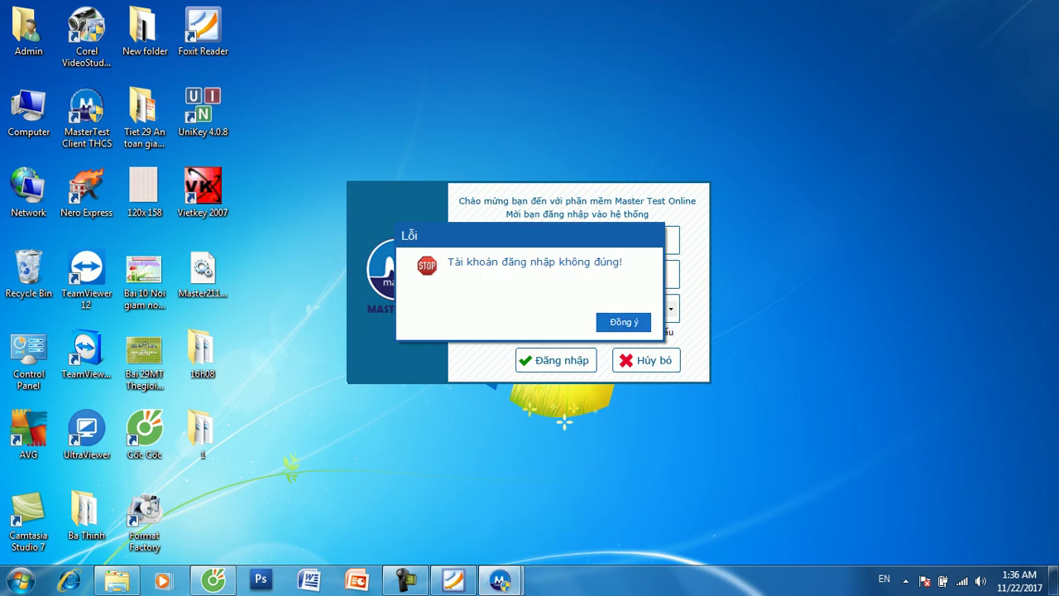
pyautogui.press('Return')
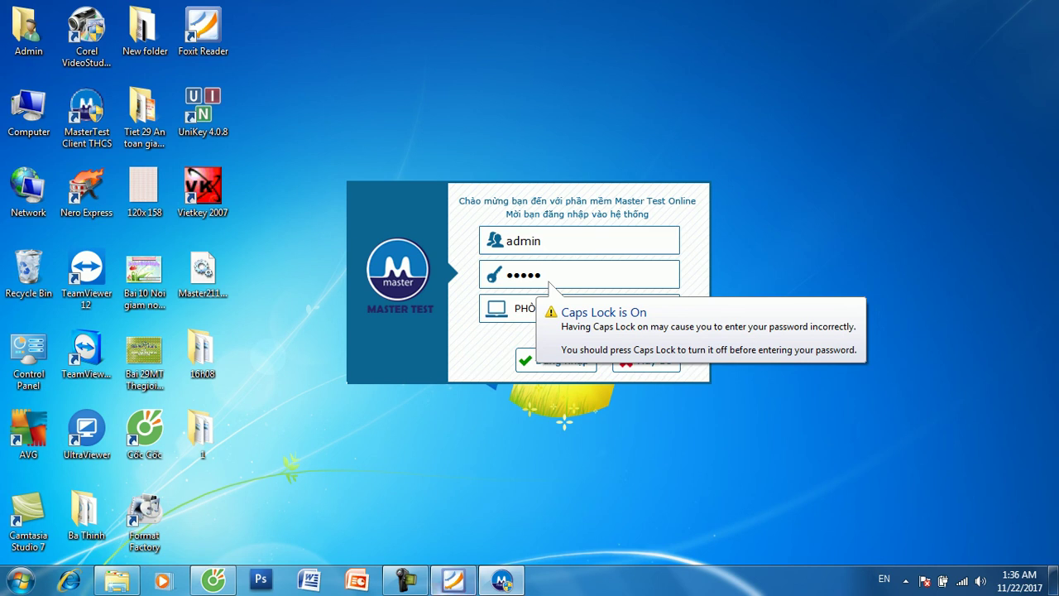
# In a new Word document, type the school account name, then an 'MK:' line with the password.
pyautogui.press('capslock')
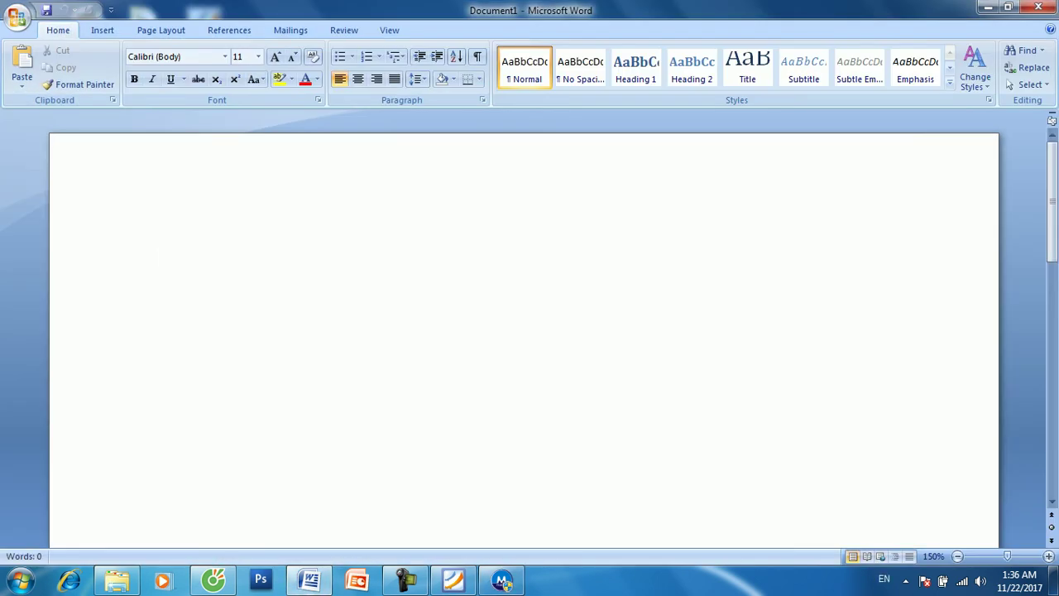
pyautogui.write('tAM')
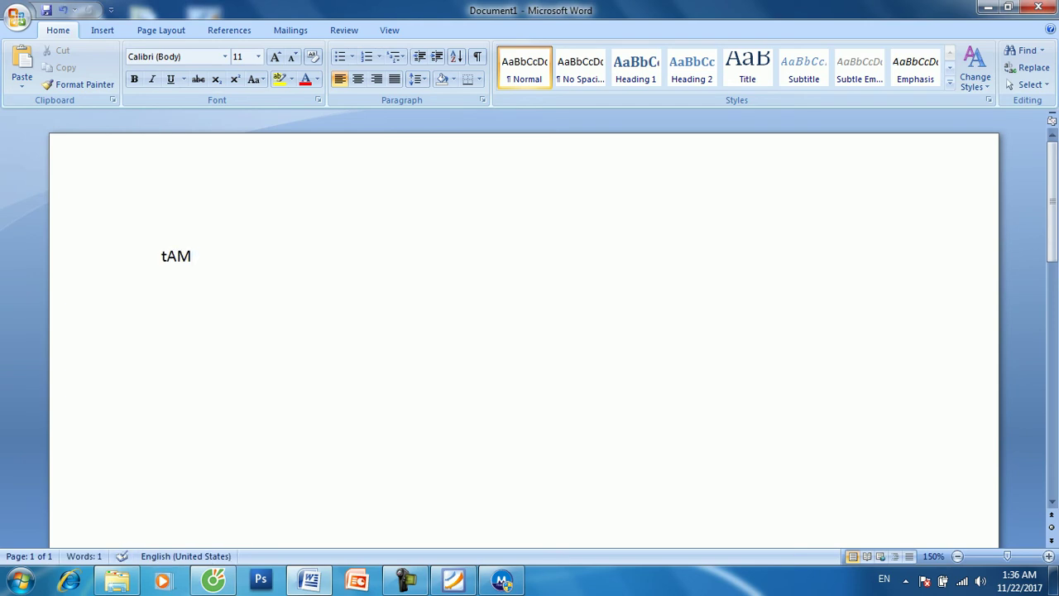
pyautogui.press('BackSpace')
pyautogui.press('BackSpace')
pyautogui.press('BackSpace')
pyautogui.write('tam')
pyautogui.write('nong')
pyautogui.write(' th')
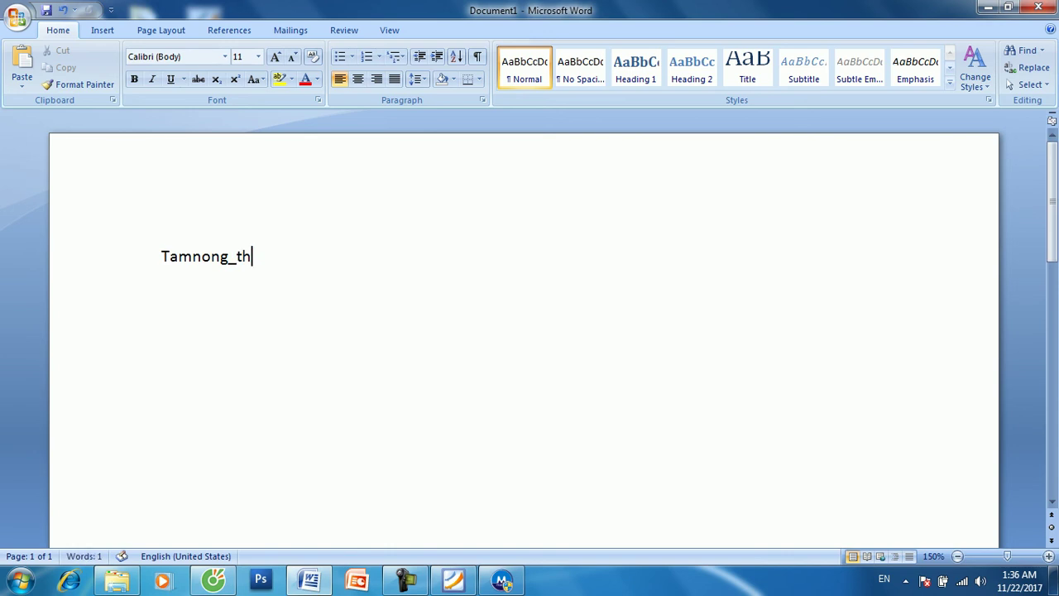
pyautogui.write('cs_dinau')
pyautogui.press('Return')
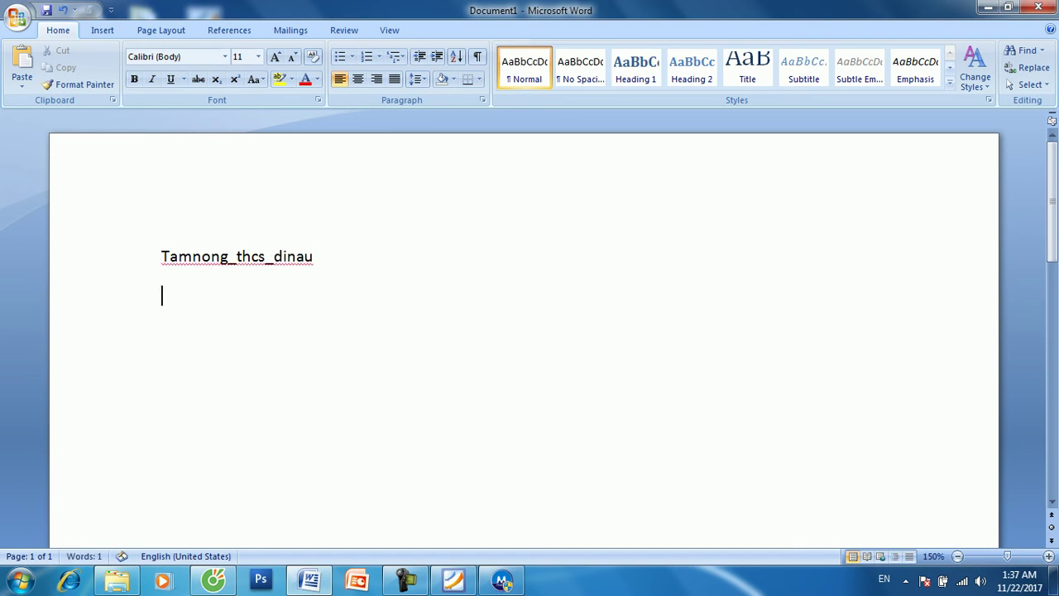
# Label the account name line 'Tài Khoản:', then return to the MasterTest username field.
pyautogui.click(161, 256)
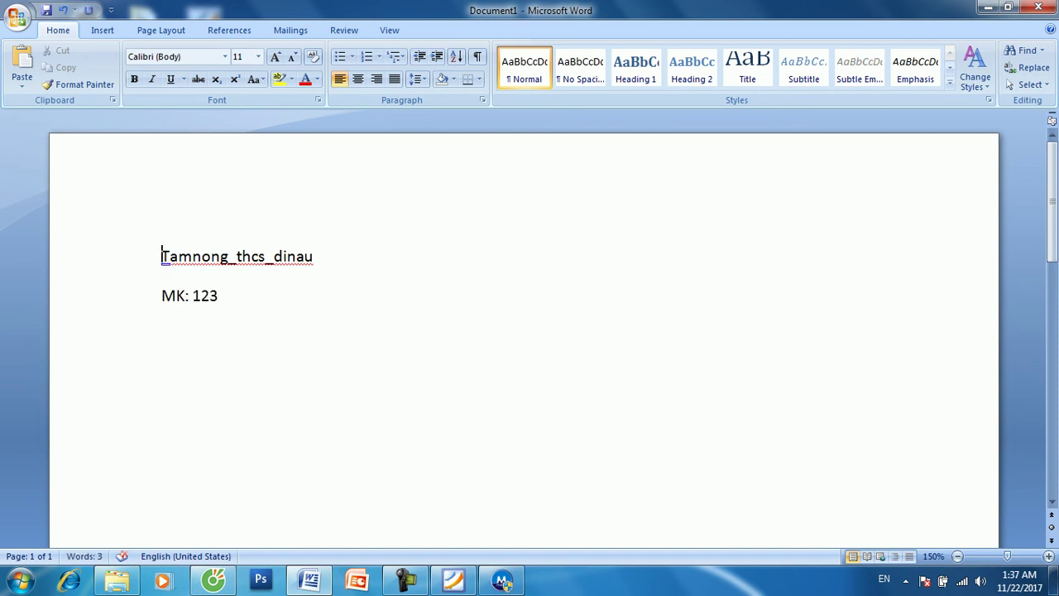
pyautogui.write('Tài Khoản')
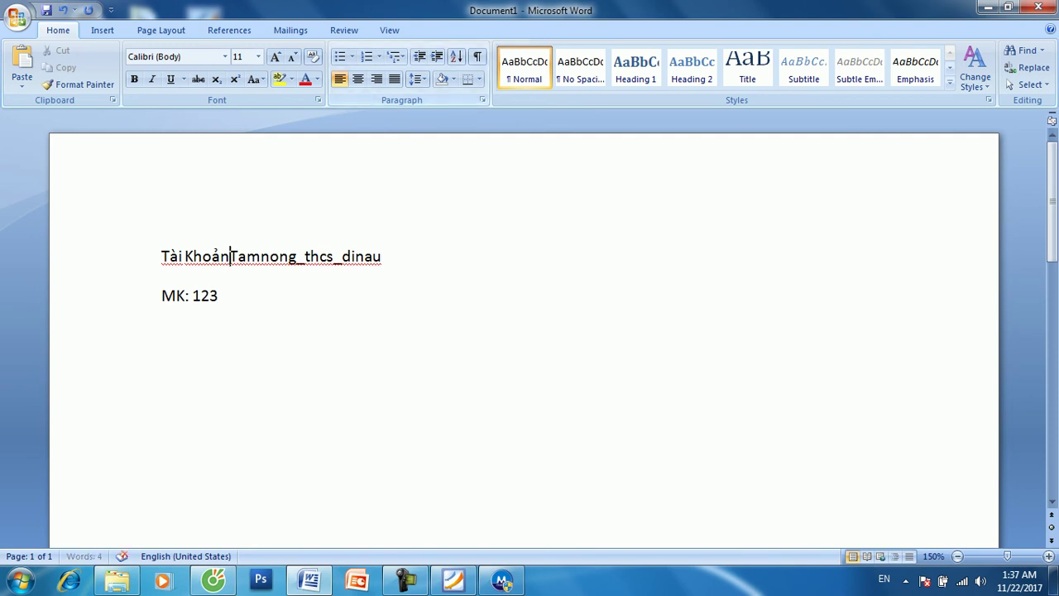
pyautogui.write(':')
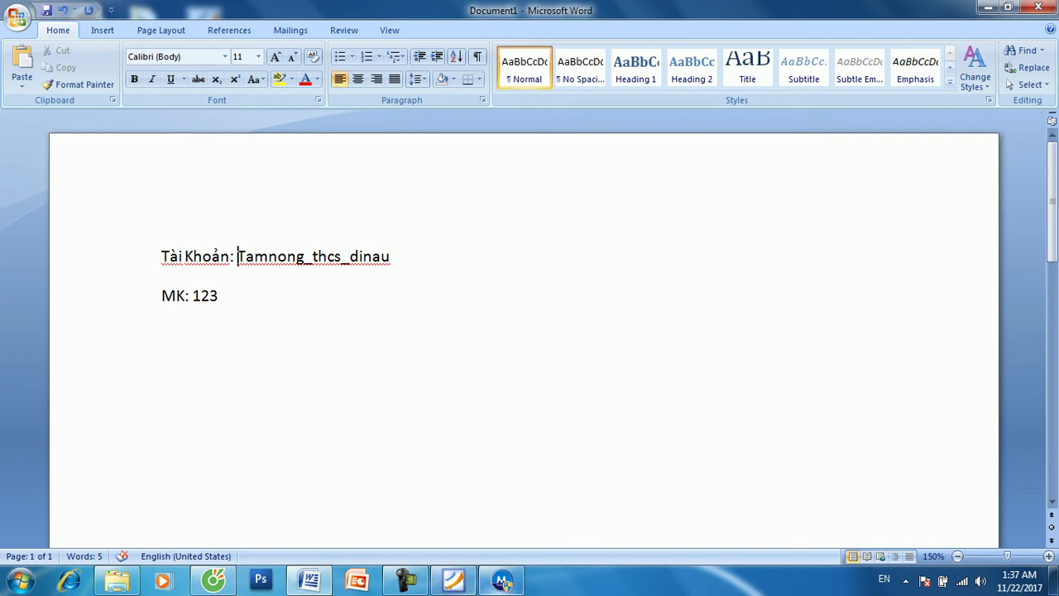
pyautogui.click(501, 579)
pyautogui.hotkey('shift', 'Left')
pyautogui.hotkey('shift', 'Left')
pyautogui.hotkey('shift', 'Left')
pyautogui.hotkey('shift', 'Left')
pyautogui.hotkey('shift', 'Left')
# Clear the login username field and make the Word note's account name start lowercase.
pyautogui.write('T')
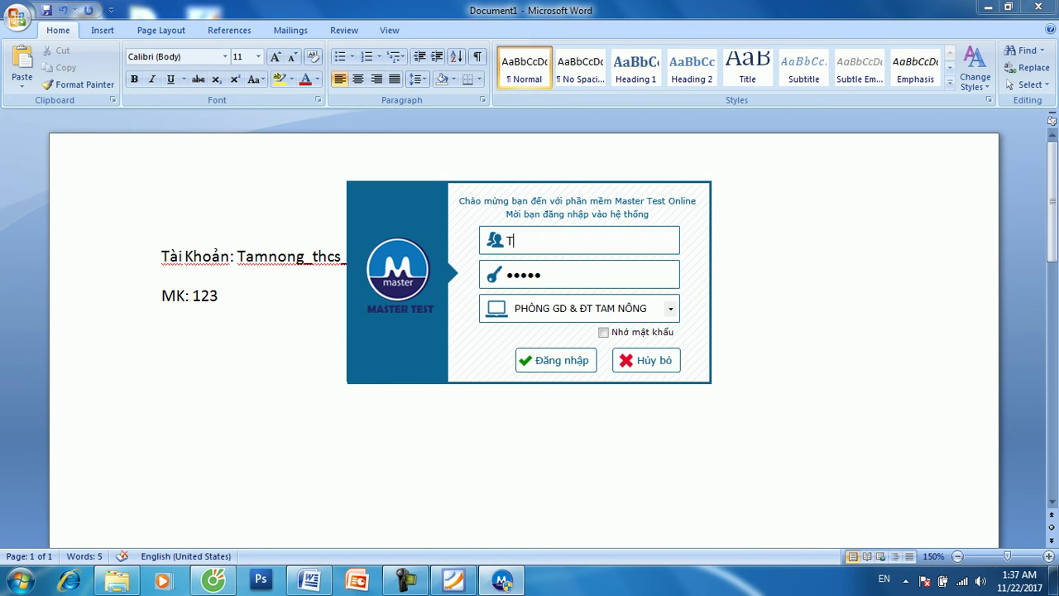
pyautogui.press('BackSpace')
pyautogui.click(238, 256)
pyautogui.press('Right')
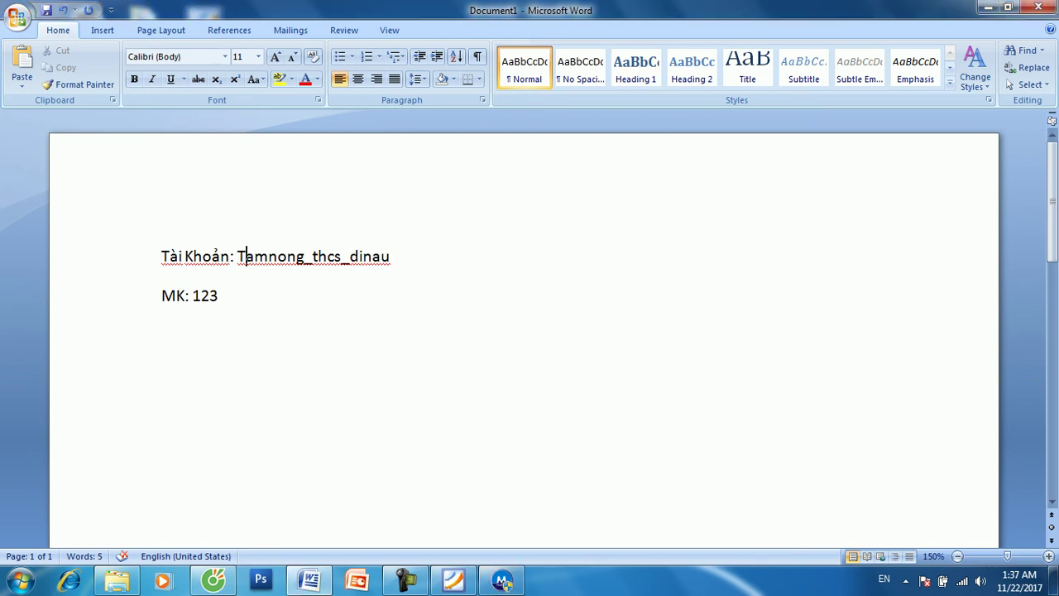
pyautogui.press('BackSpace')
pyautogui.write('t')
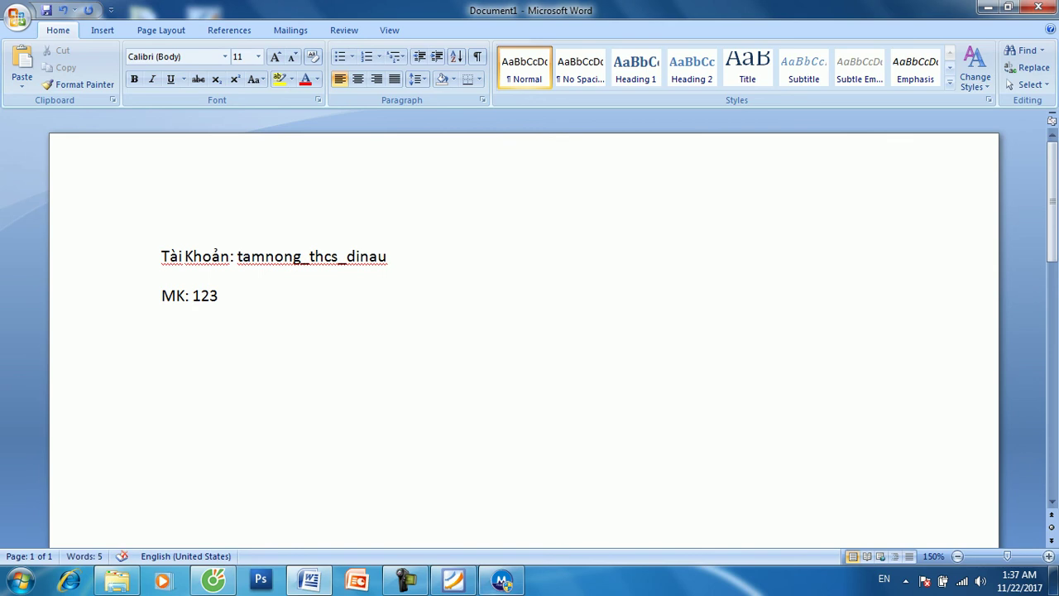
# Sign in to MasterTest with the school account username and password from the note.
pyautogui.hotkey('alt', 'Tab')
pyautogui.write('ta')
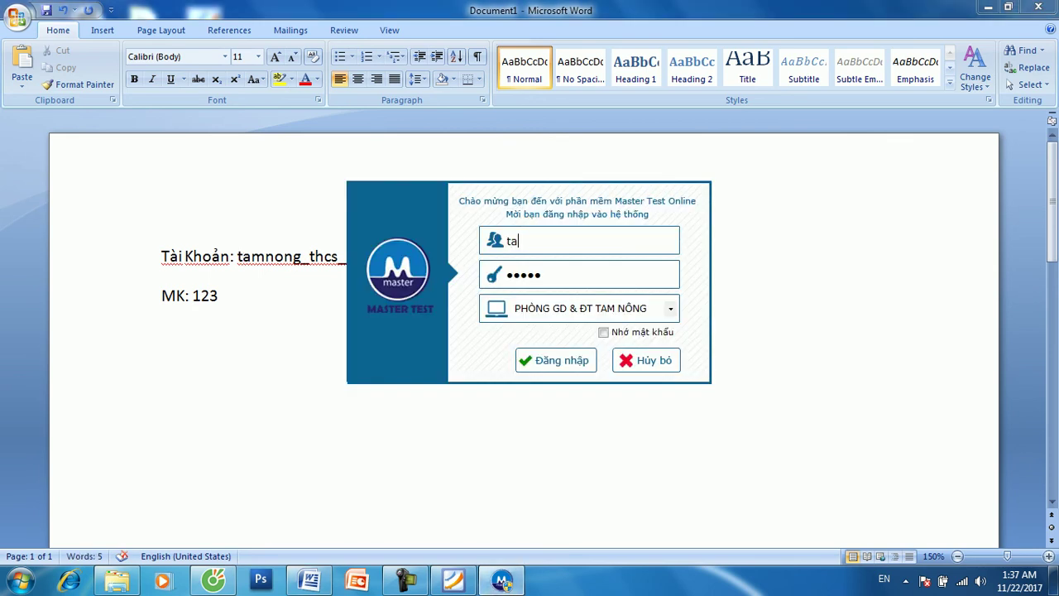
pyautogui.write('mnong_thcs_dinau')
pyautogui.press('Tab')
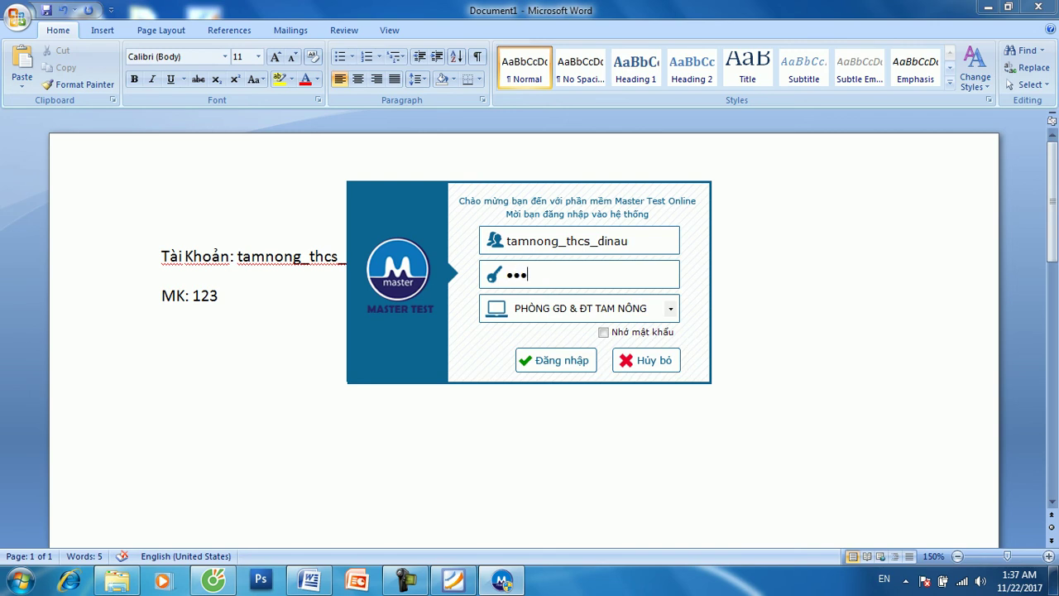
pyautogui.press('Return')
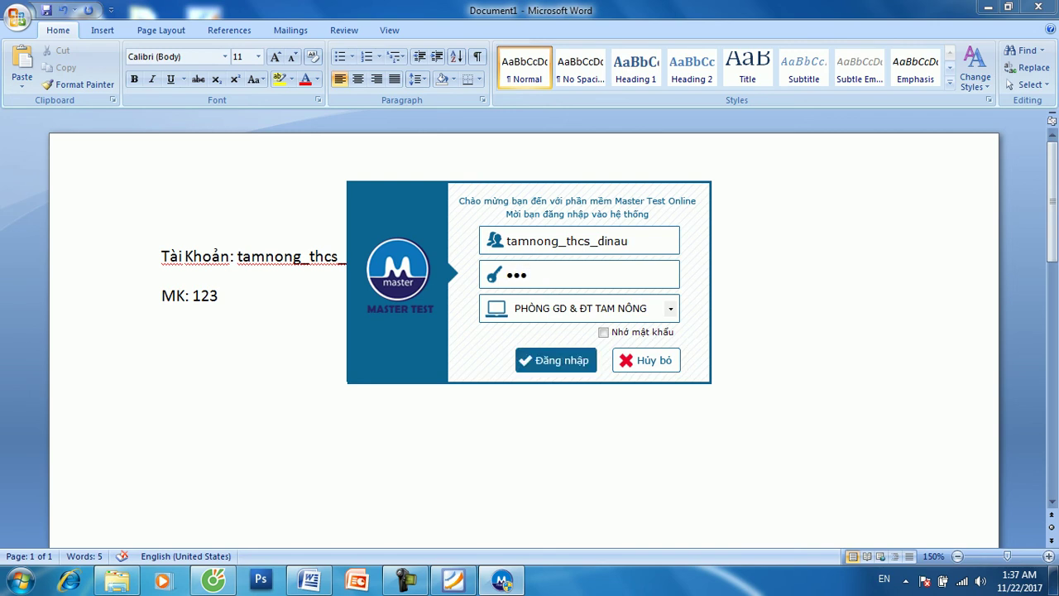
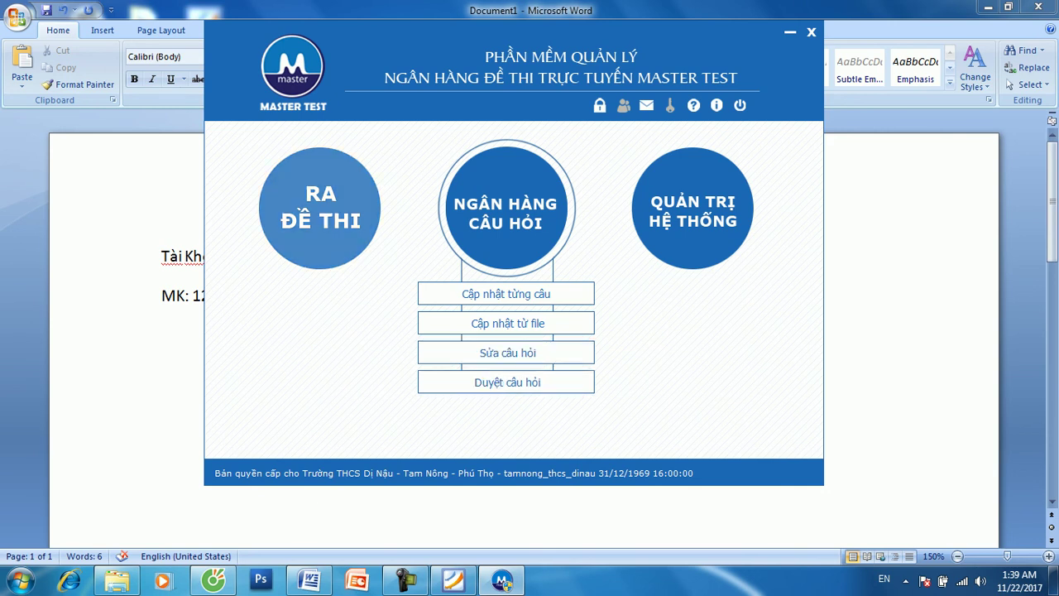
# Rotate the carousel to QUẢN TRỊ HỆ THỐNG and open Quản lý người dùng.
pyautogui.click(319, 208)
pyautogui.click(507, 208)
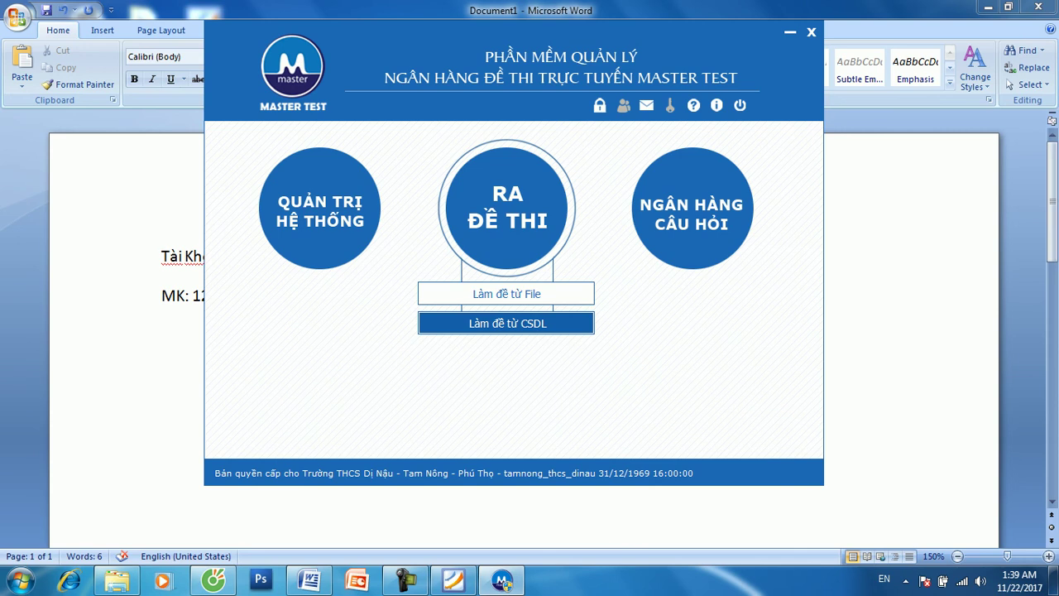
pyautogui.click(319, 208)
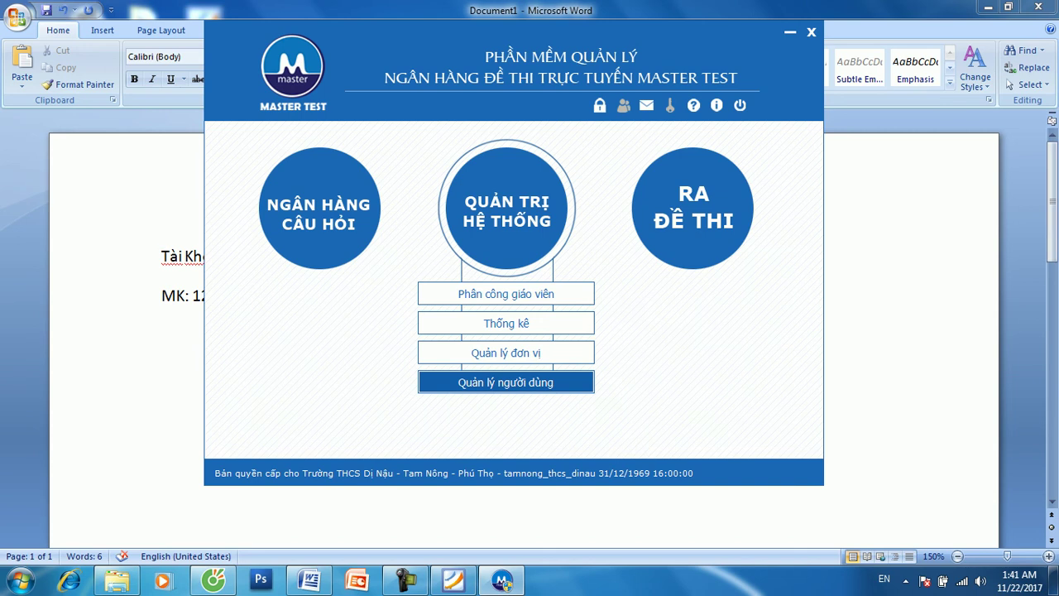
pyautogui.click(505, 381)
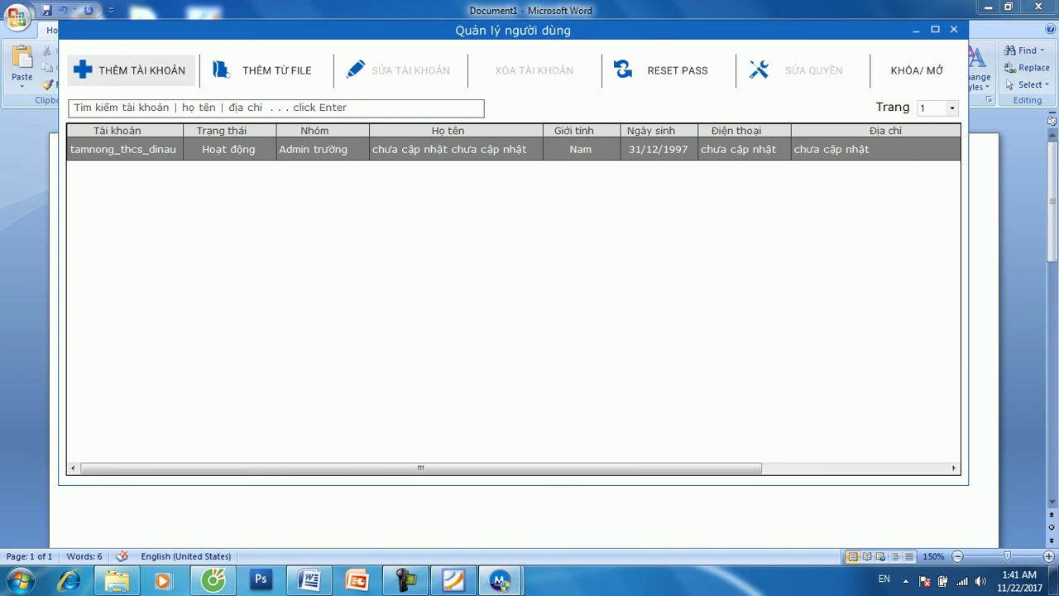
# Dismiss the single-account form and open the THÊM TỪ FILE import dialog for Giáo Viên users.
pyautogui.click(129, 71)
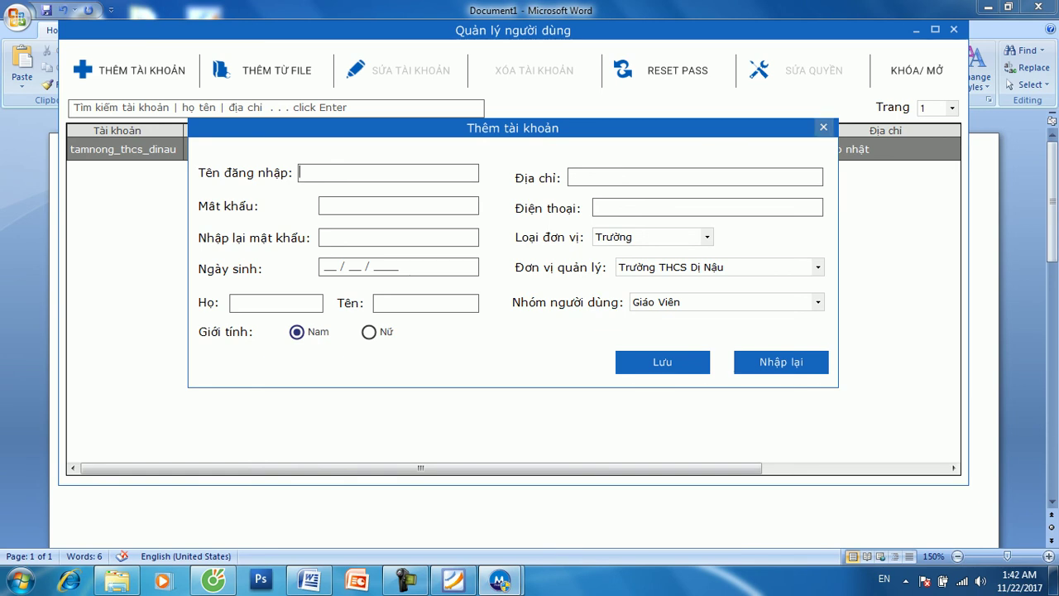
pyautogui.press('Escape')
pyautogui.click(264, 71)
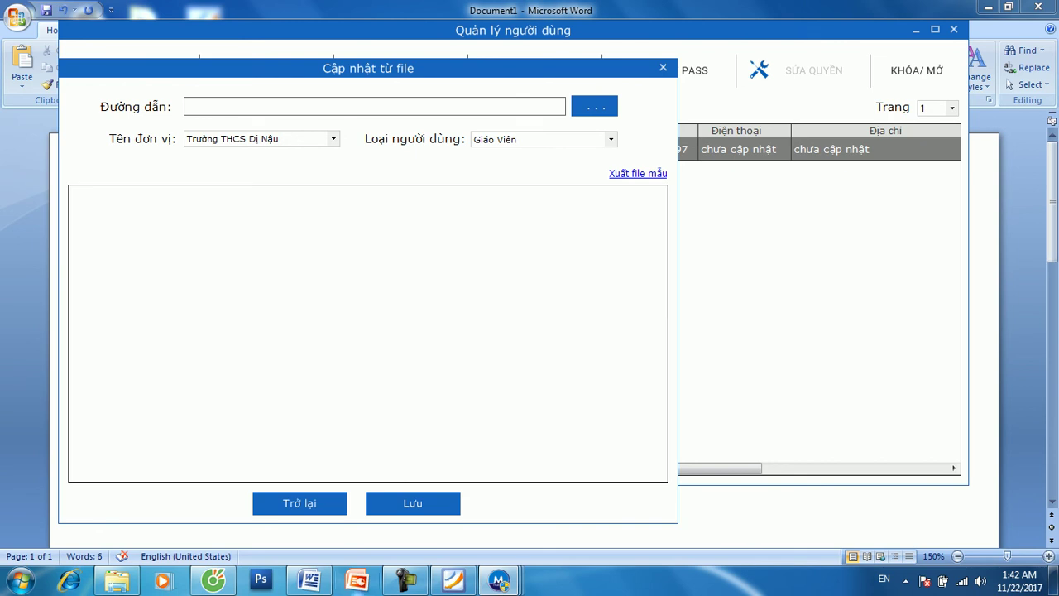
# Browse Explorer to File_CapNhat_DSNguoiDung and open the Filemau_Themtaikhoan workbook.
pyautogui.click(117, 581)
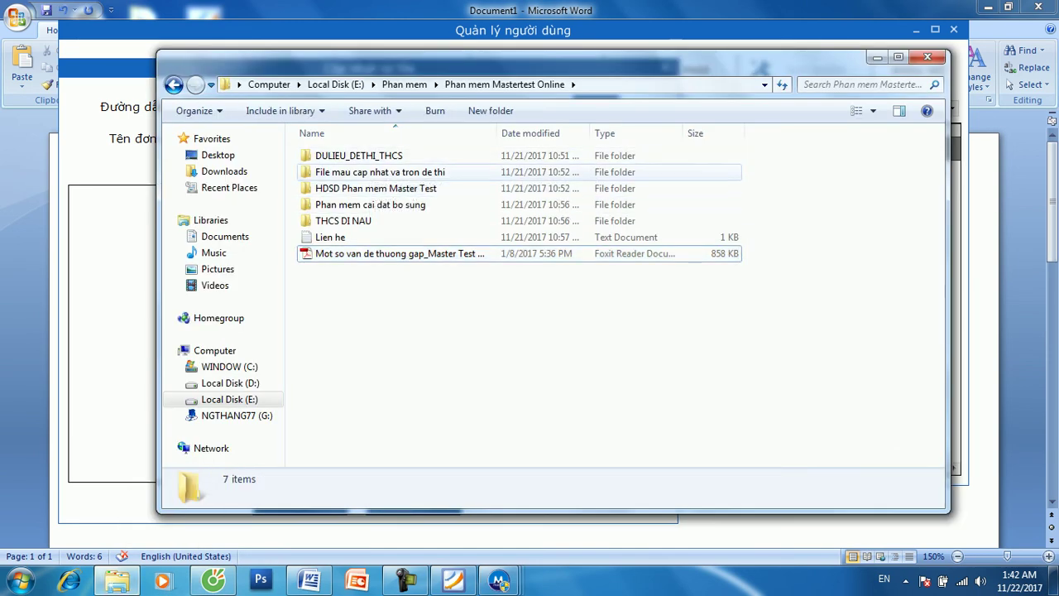
pyautogui.doubleClick(380, 172)
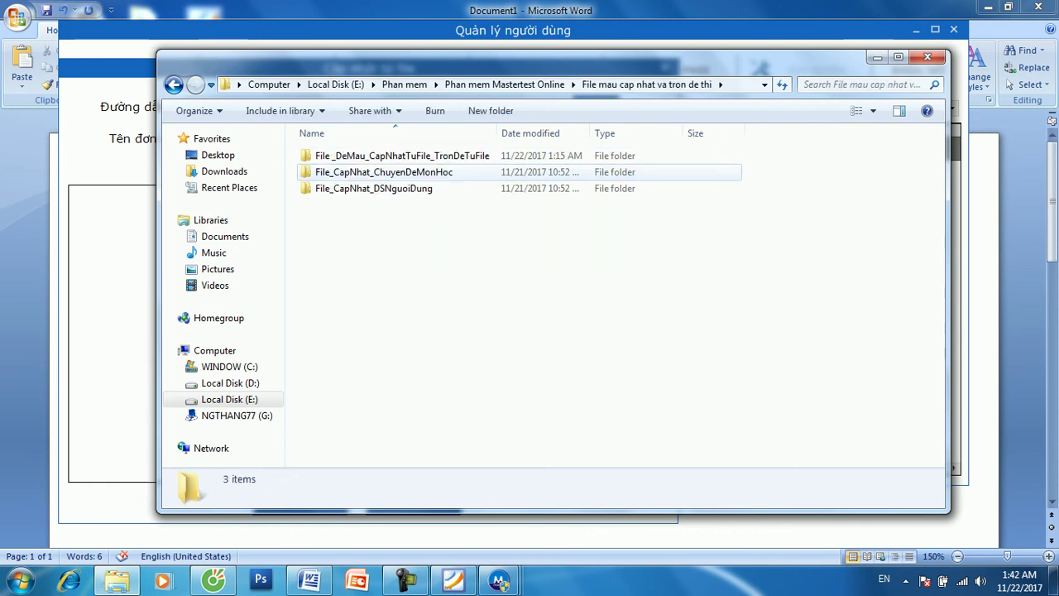
pyautogui.doubleClick(373, 188)
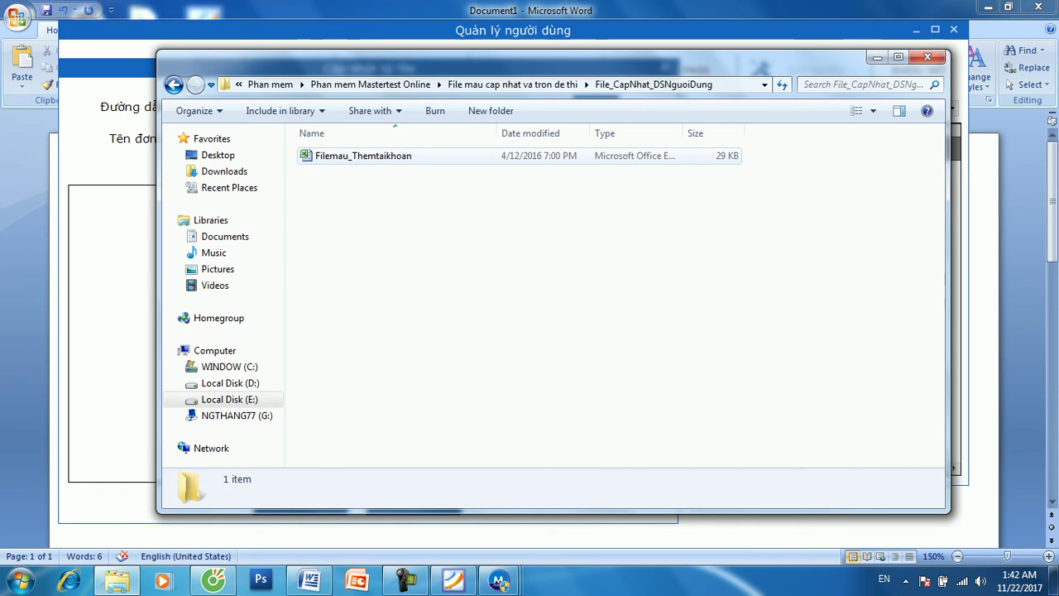
pyautogui.click(362, 155)
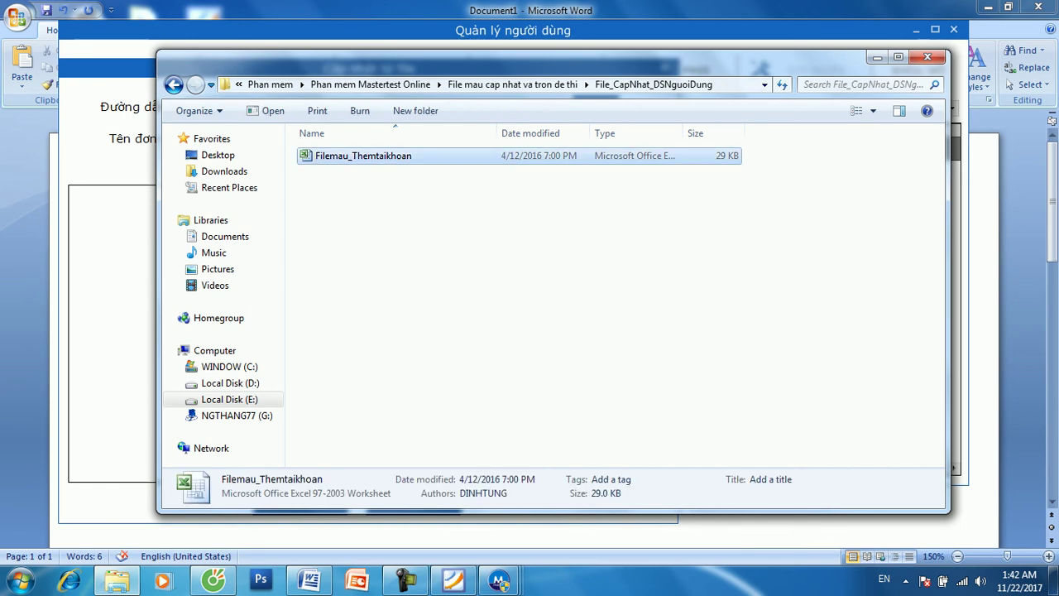
pyautogui.press('Return')
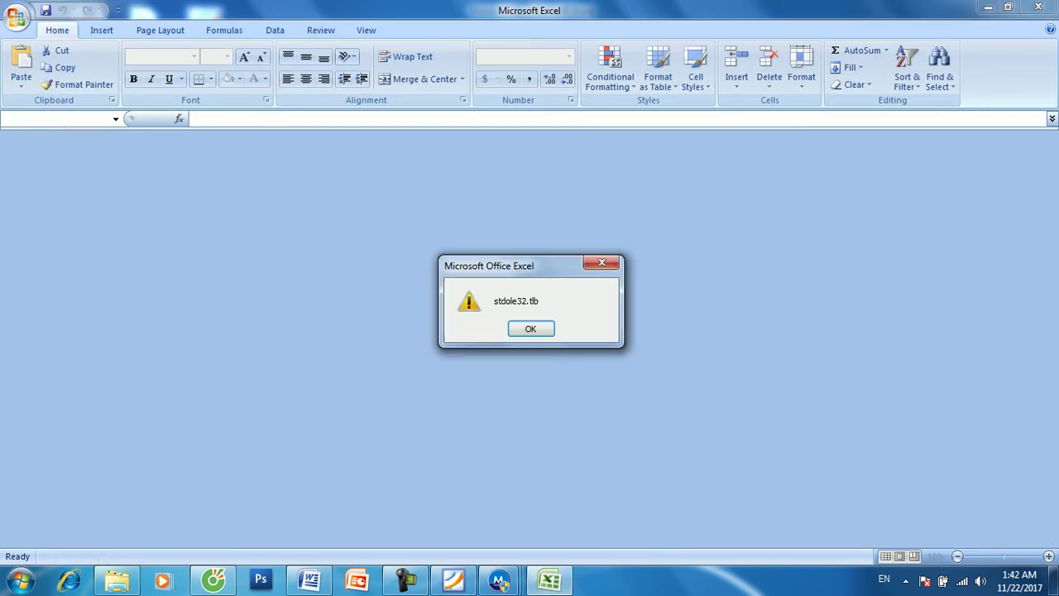
# Dismiss the stdole32.tlb warning and cancel the Office 2007 configuration.
pyautogui.press('Return')
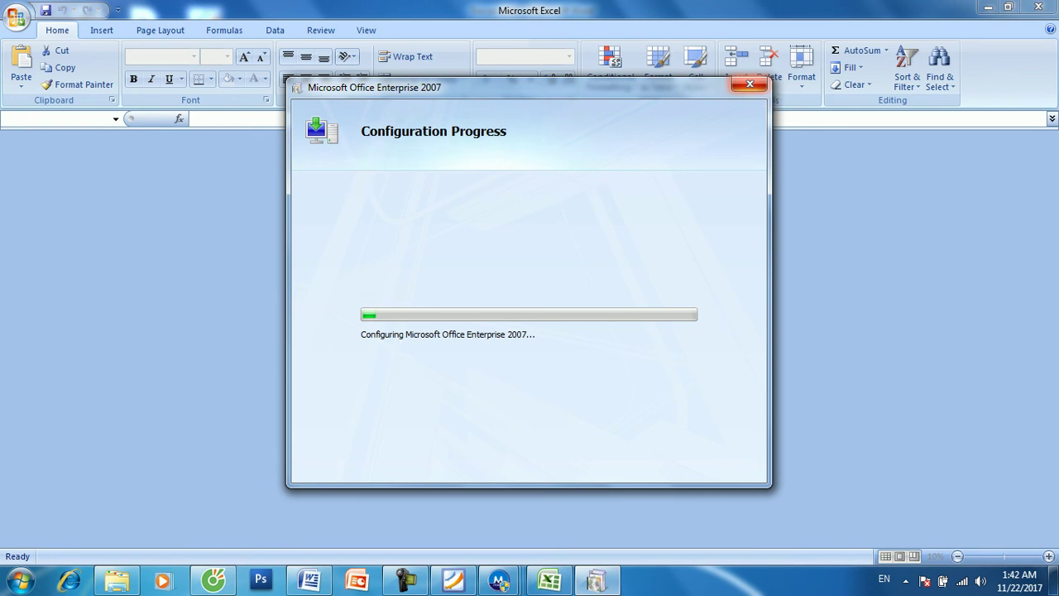
pyautogui.click(750, 84)
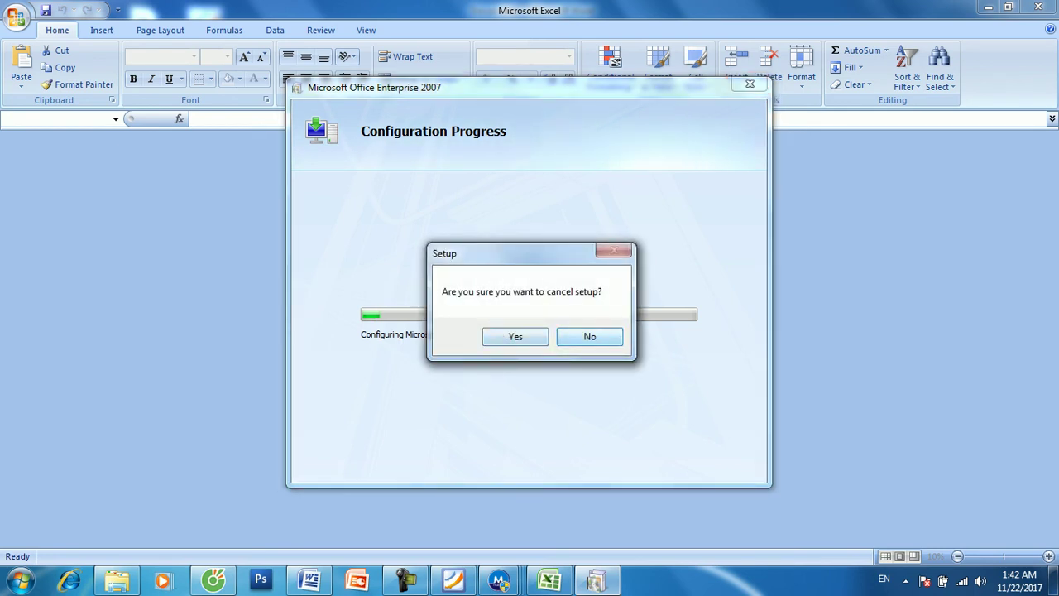
pyautogui.click(515, 336)
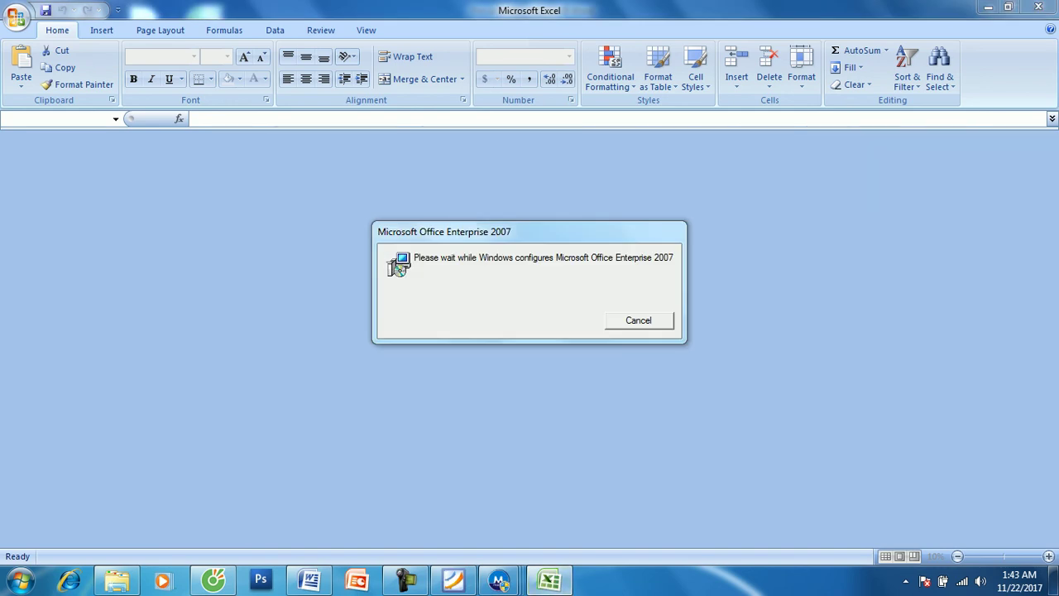
pyautogui.press('Escape')
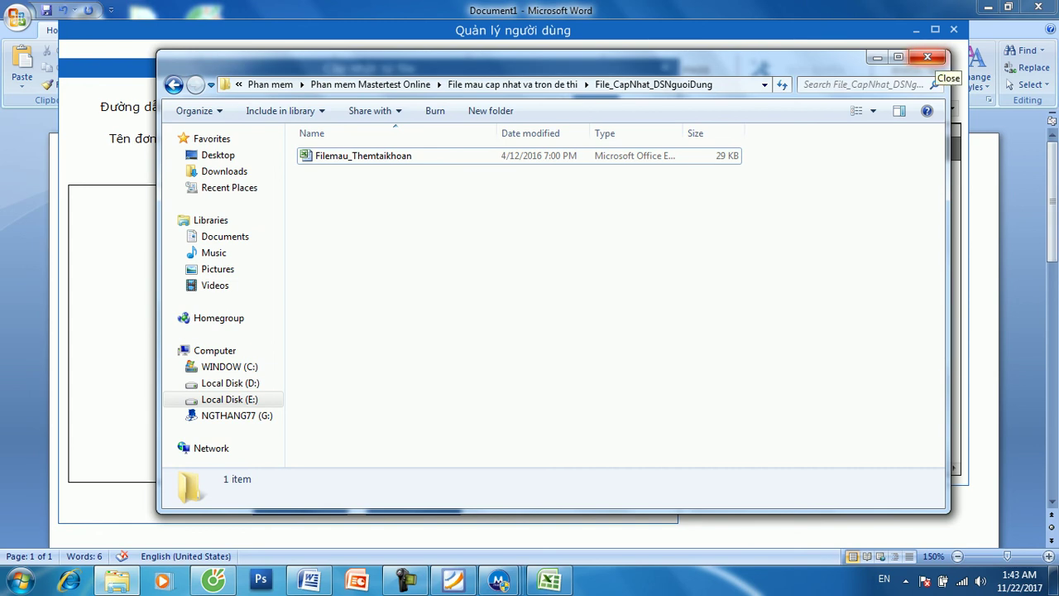
# Save the exported sample as Ds Nguoi Dung and close Word without saving Document1.
pyautogui.click(928, 57)
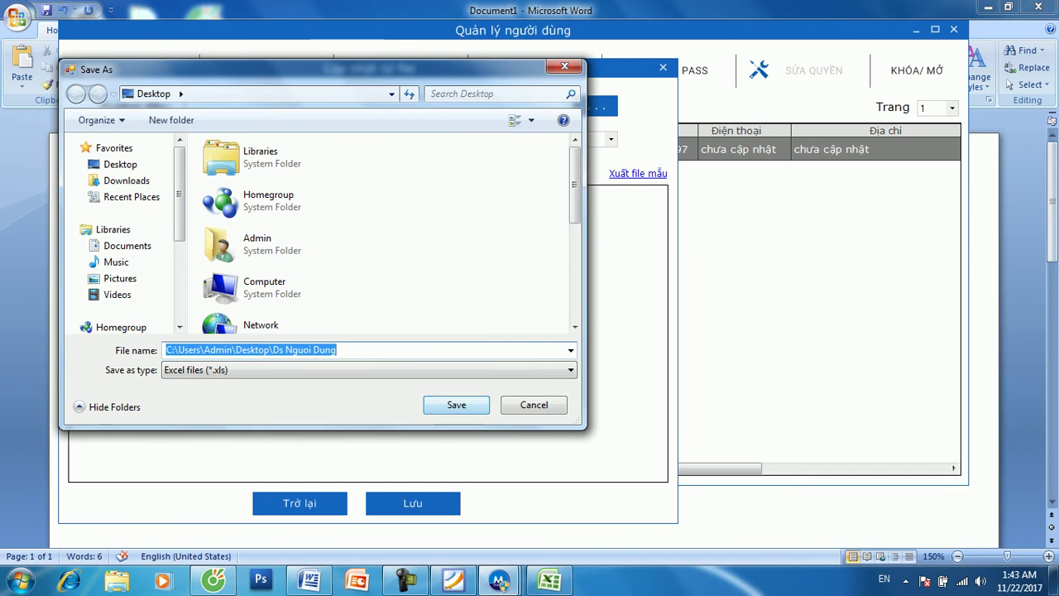
pyautogui.press('Return')
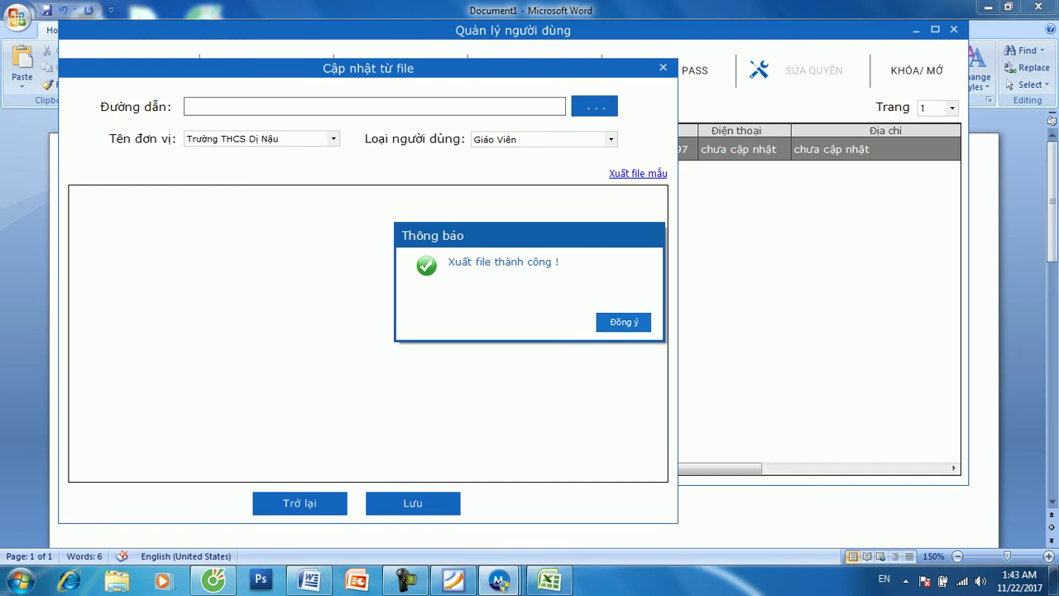
pyautogui.press('Return')
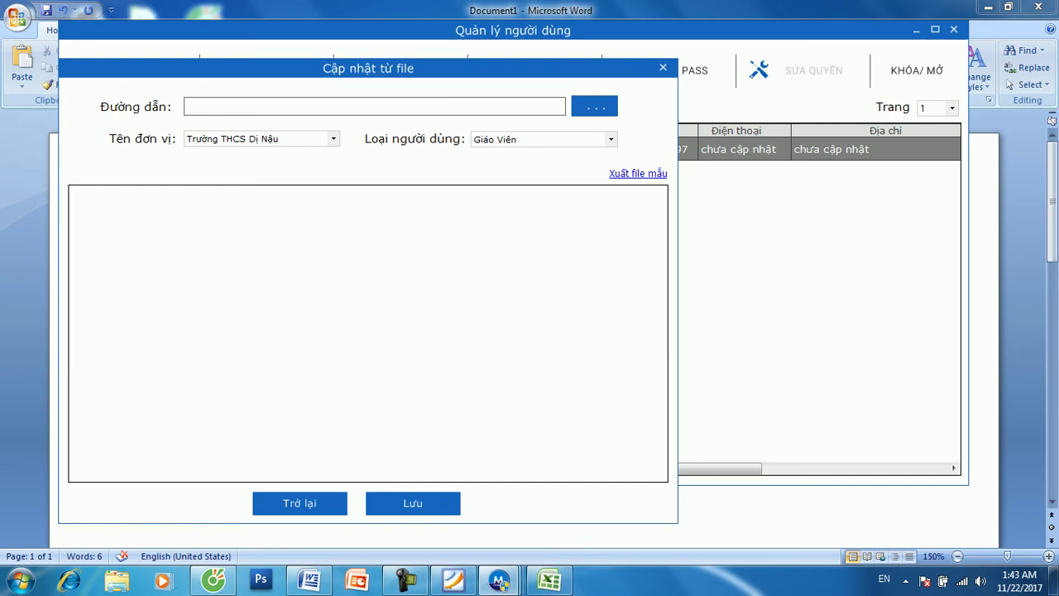
pyautogui.click(1038, 7)
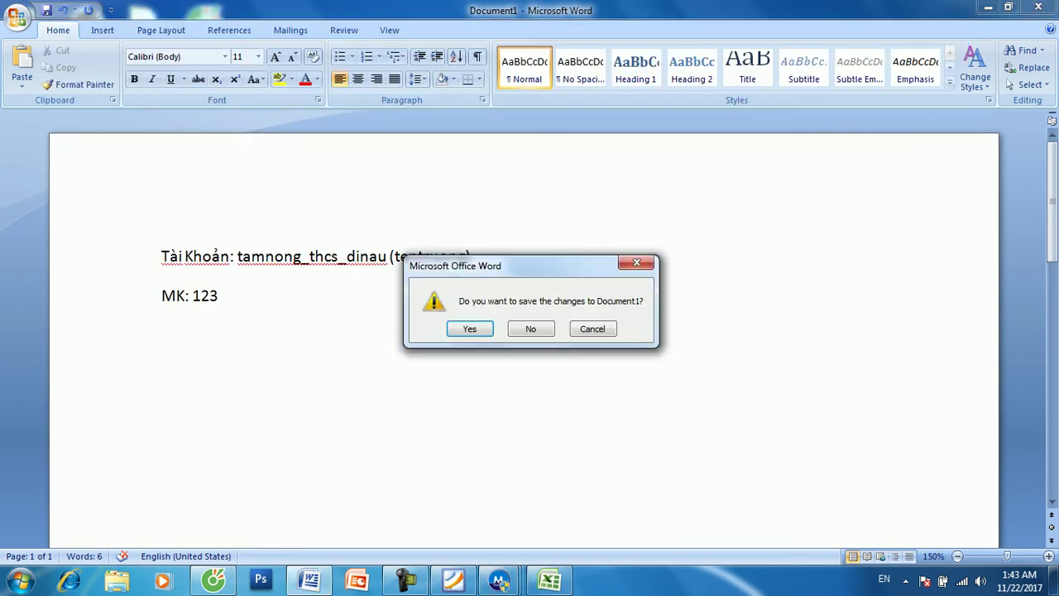
pyautogui.press('n')
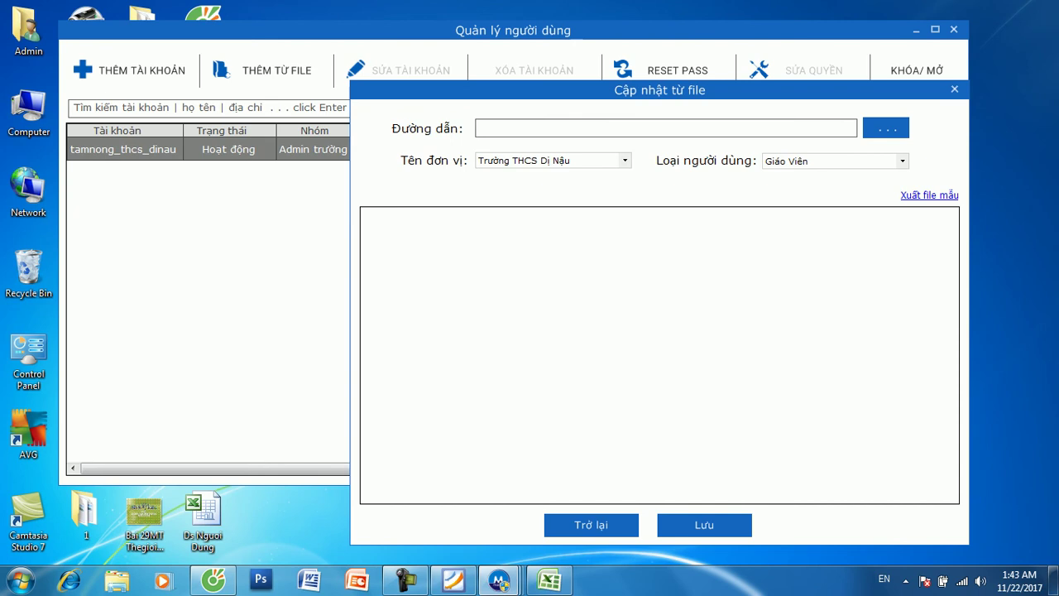
# Export the sample file via My Documents, then close the import form and user list.
pyautogui.doubleClick(28, 31)
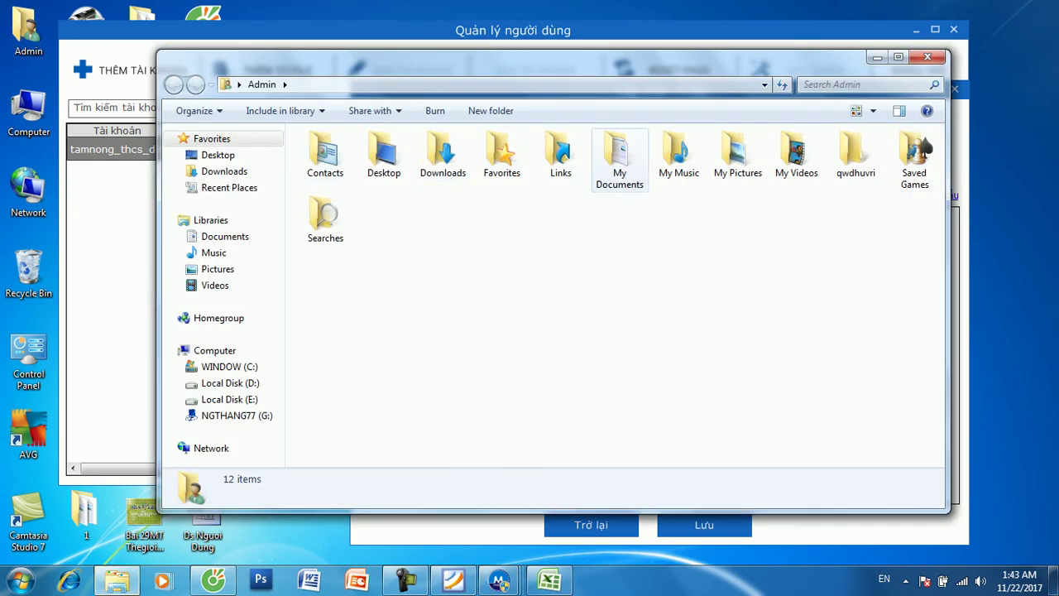
pyautogui.doubleClick(619, 158)
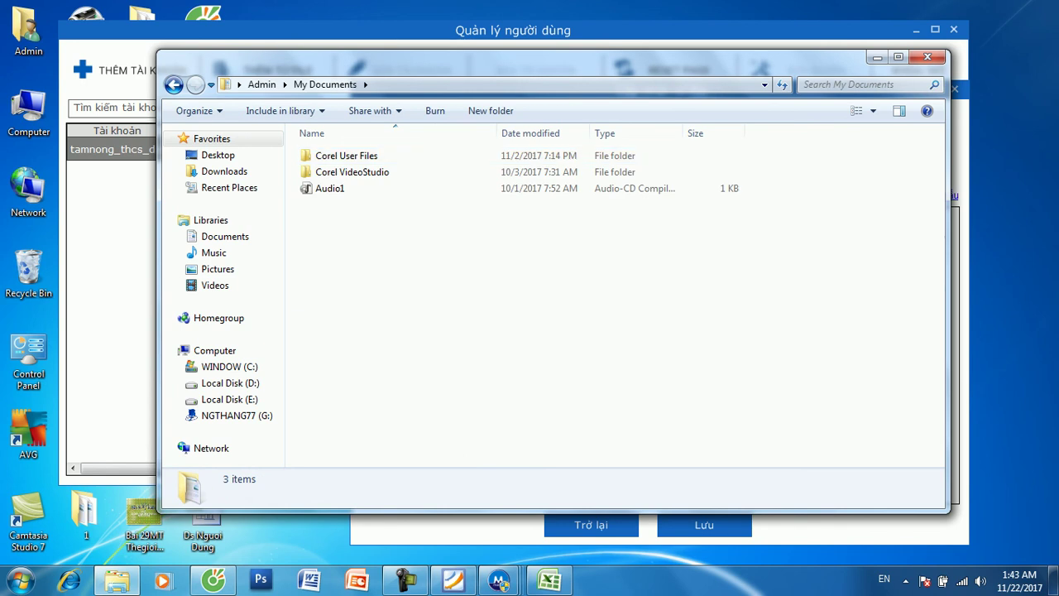
pyautogui.click(929, 194)
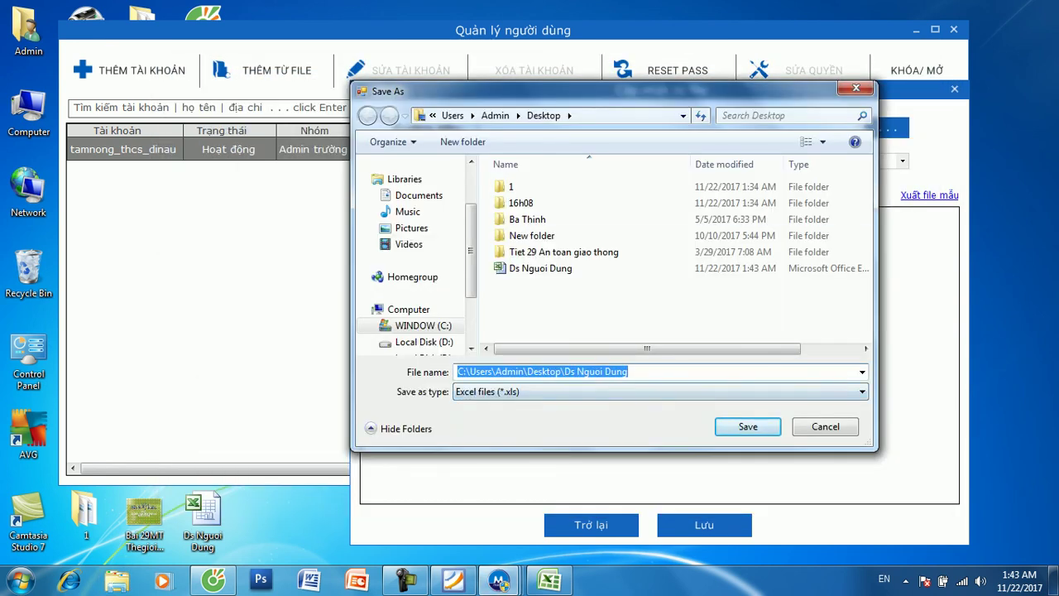
pyautogui.press('Escape')
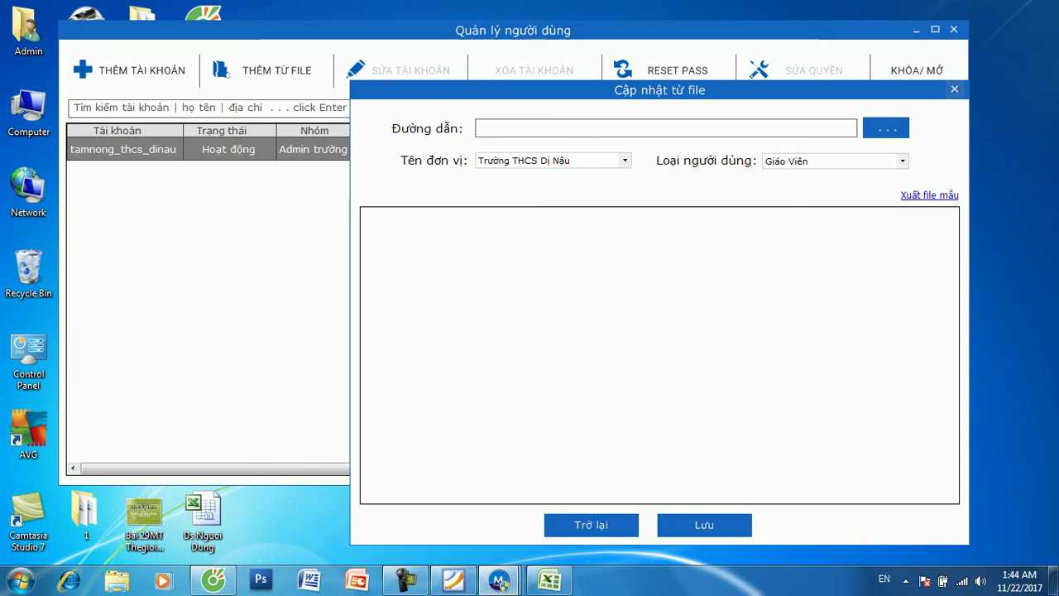
pyautogui.press('Escape')
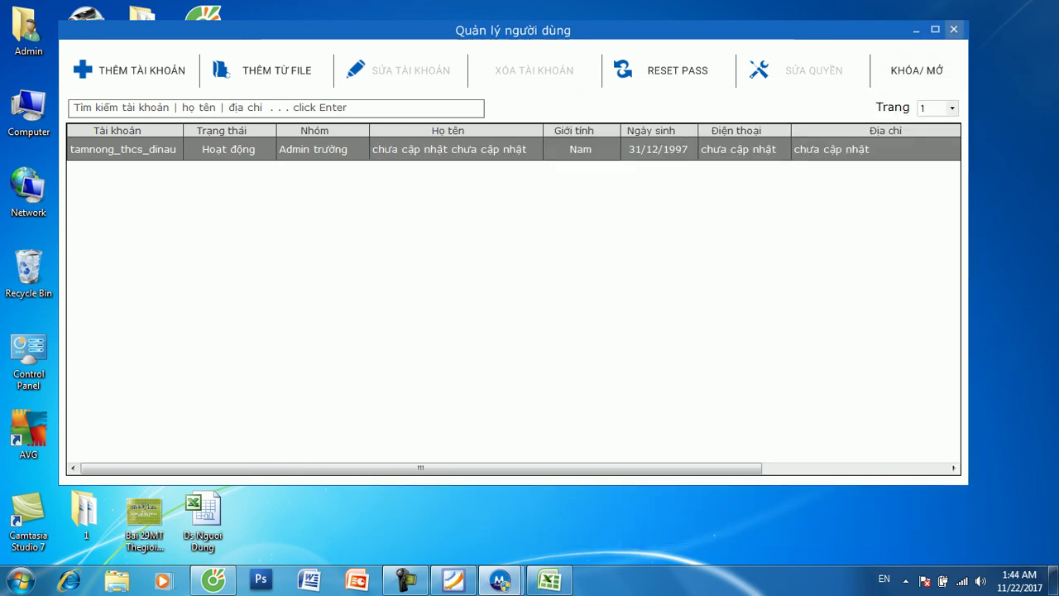
pyautogui.press('Escape')
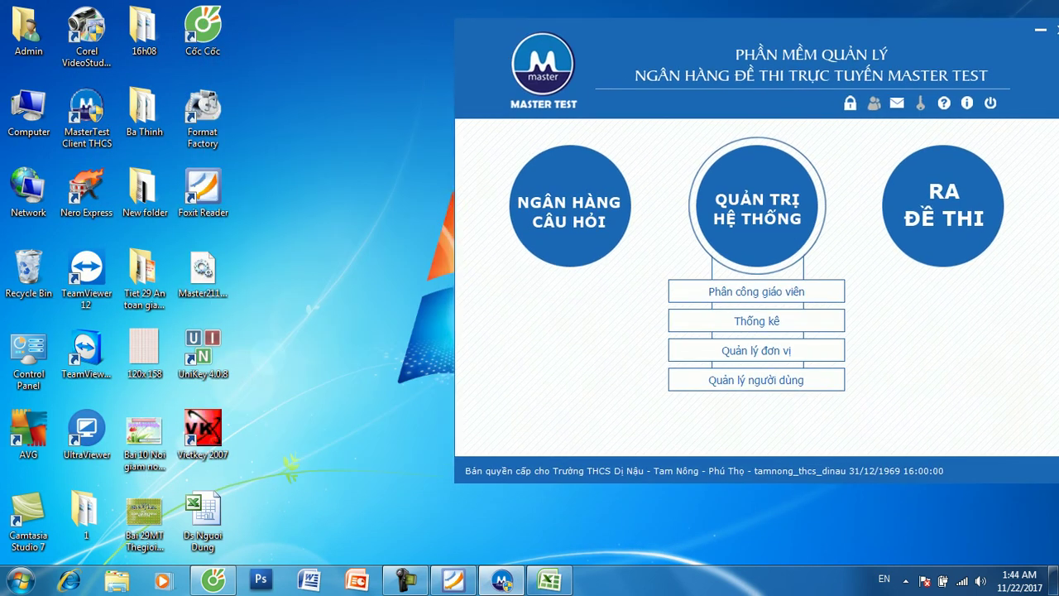
# Open Ds Nguoi Dung from the desktop, dismiss the stdole32.tlb warning, and restore Master Test.
pyautogui.doubleClick(203, 517)
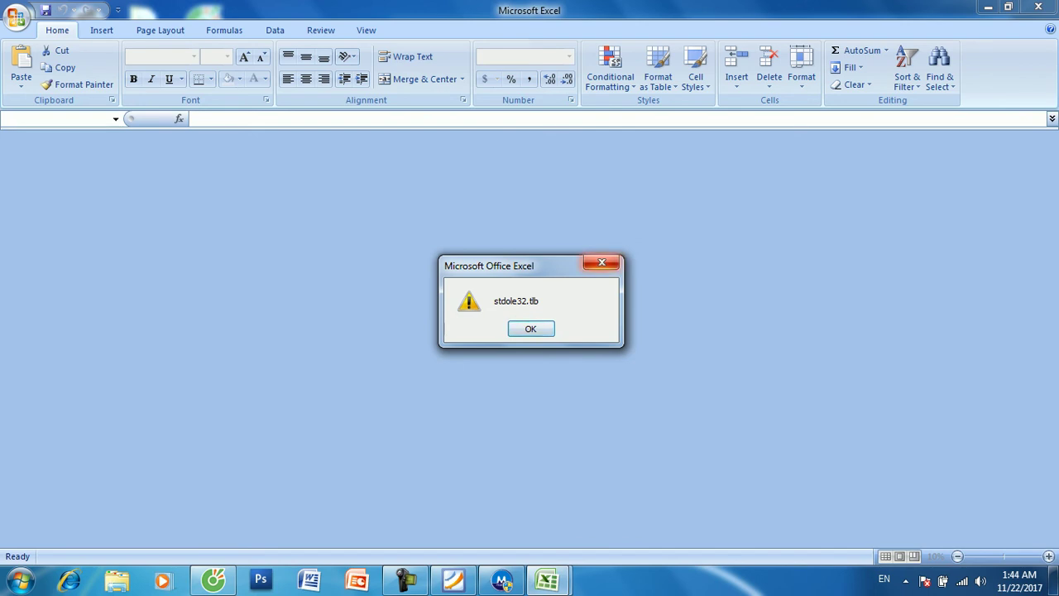
pyautogui.press('Return')
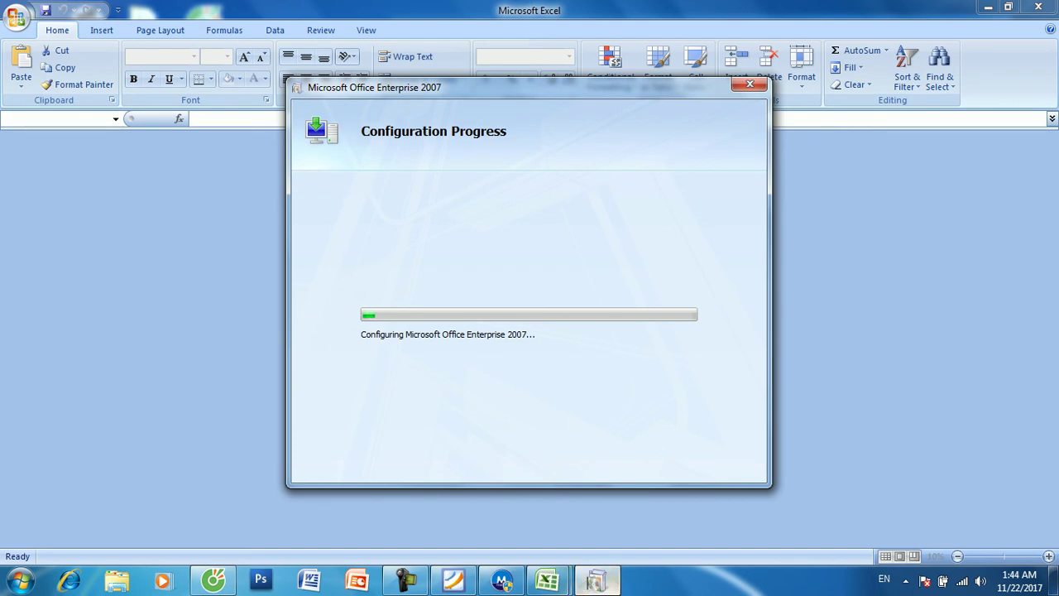
pyautogui.moveTo(547, 580)
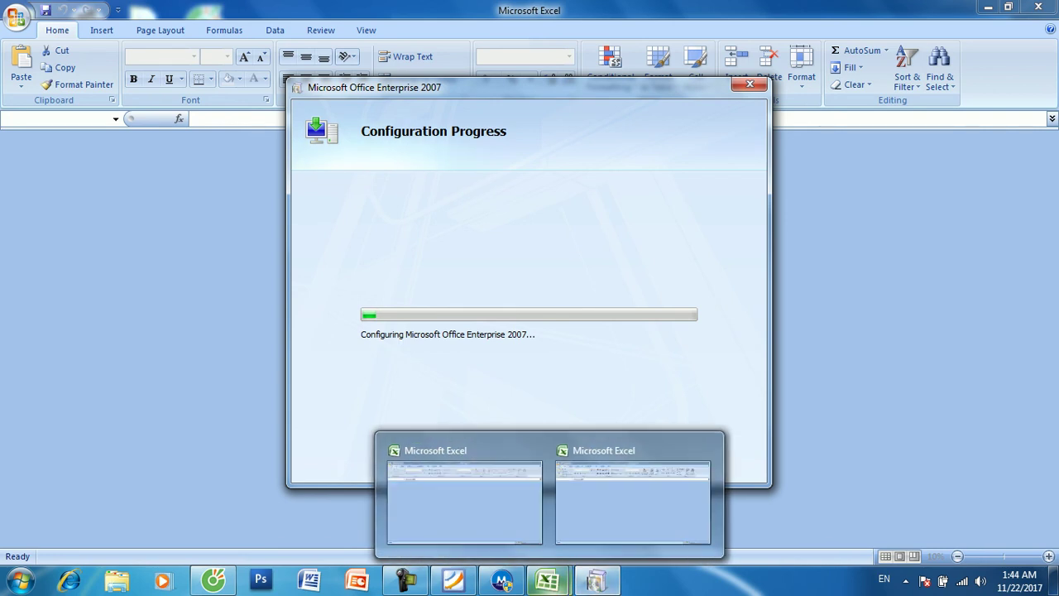
pyautogui.moveTo(502, 579)
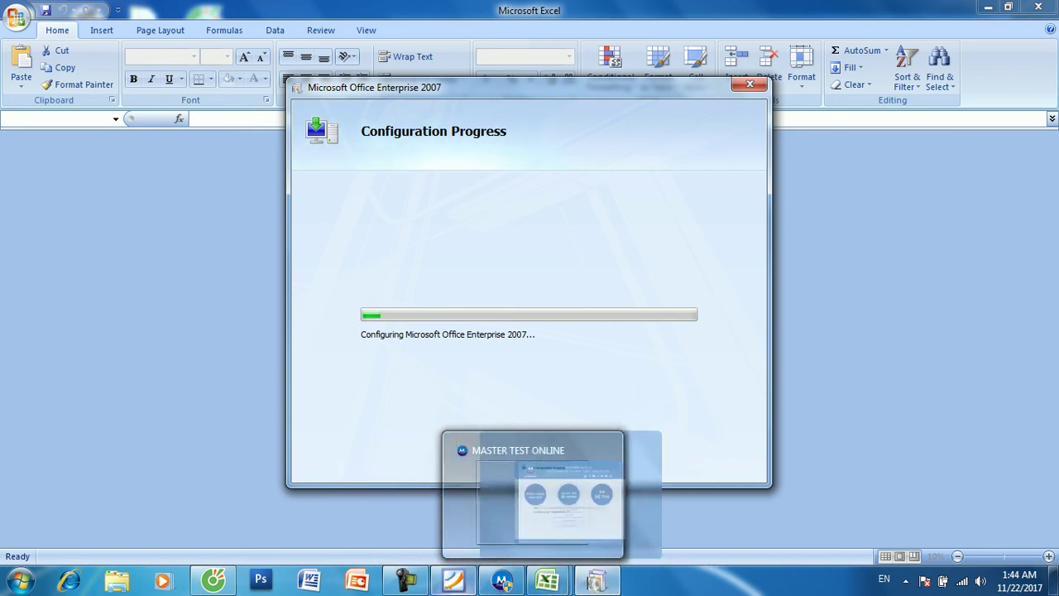
pyautogui.moveTo(405, 579)
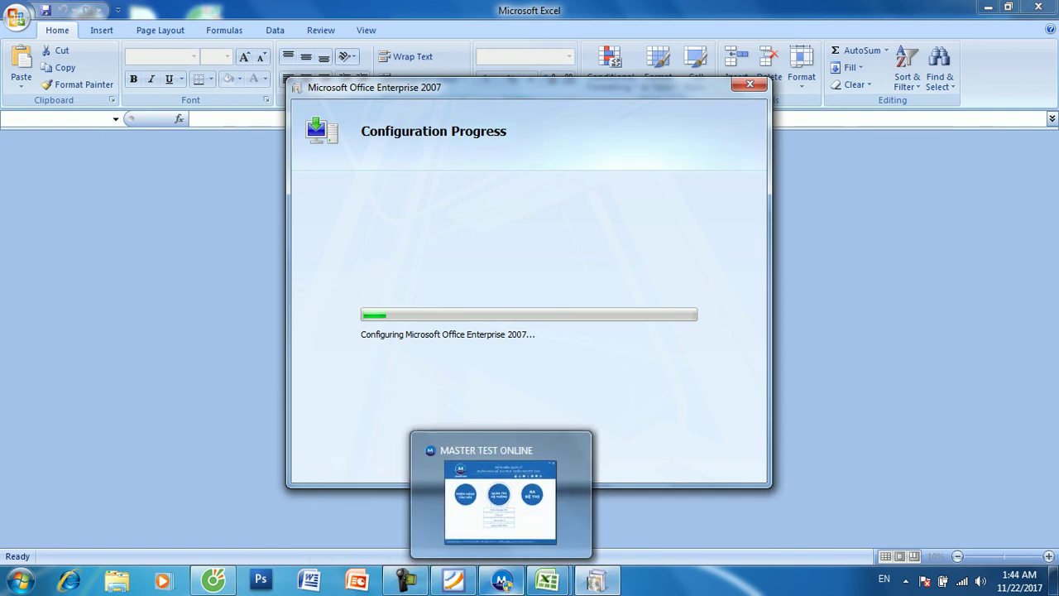
pyautogui.click(502, 580)
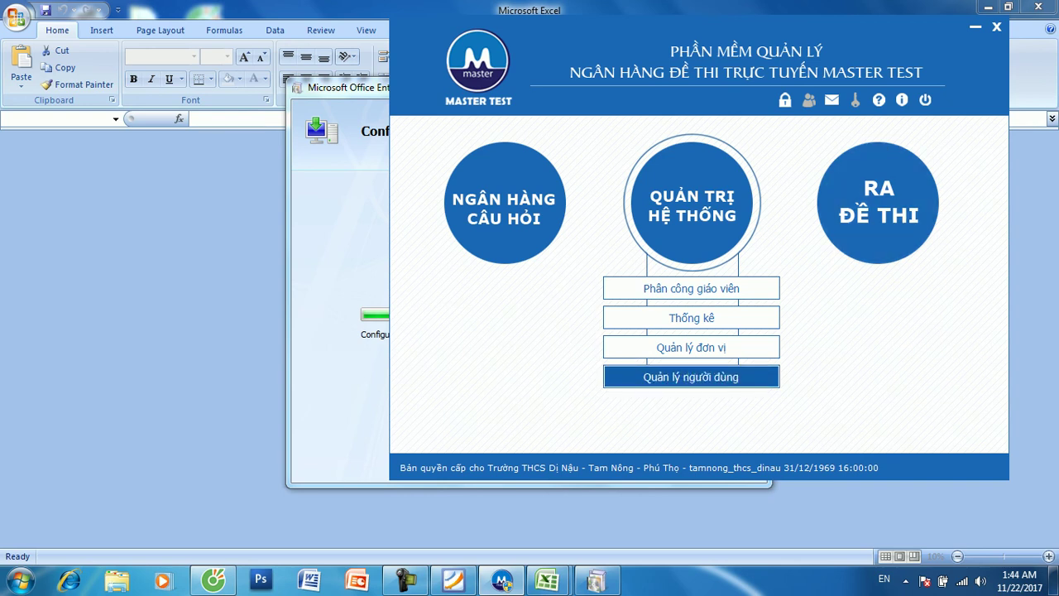
# Start a new account with username dinau_gv1 and a password, then switch to Excel.
pyautogui.click(691, 376)
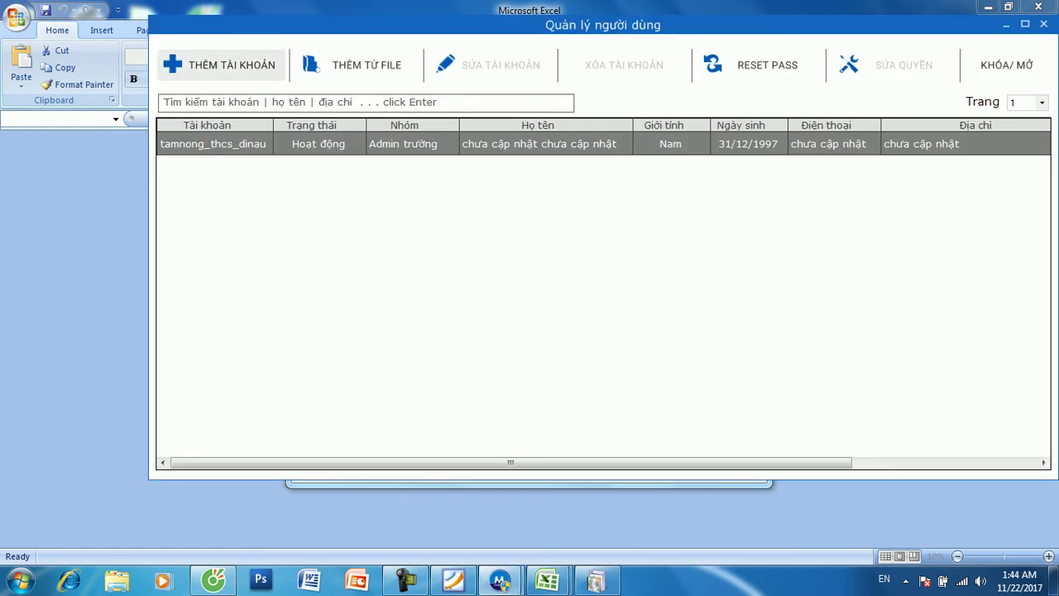
pyautogui.click(220, 64)
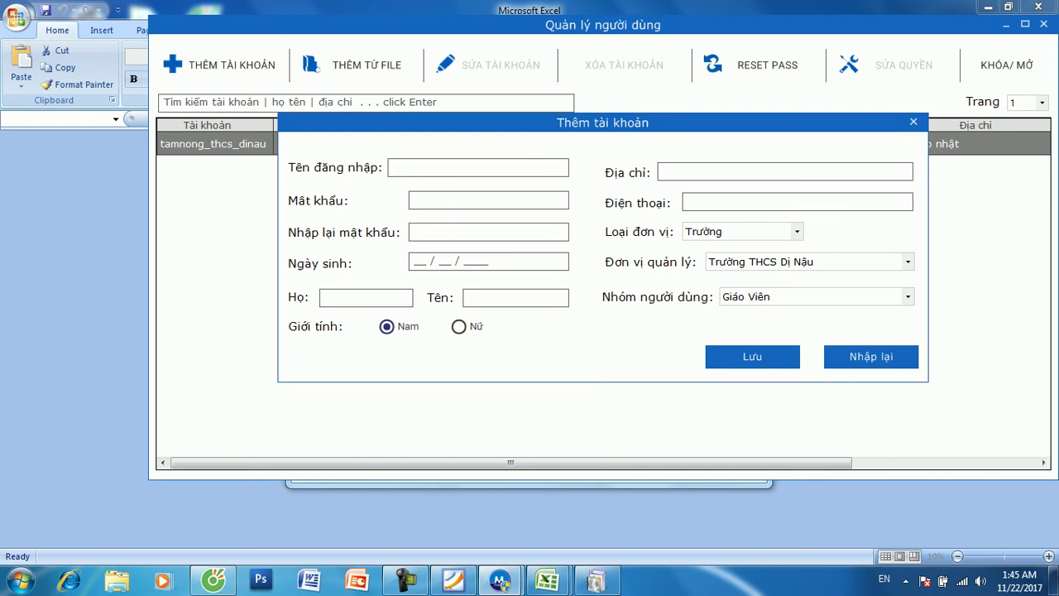
pyautogui.write('dinau_gv1')
pyautogui.click(411, 199)
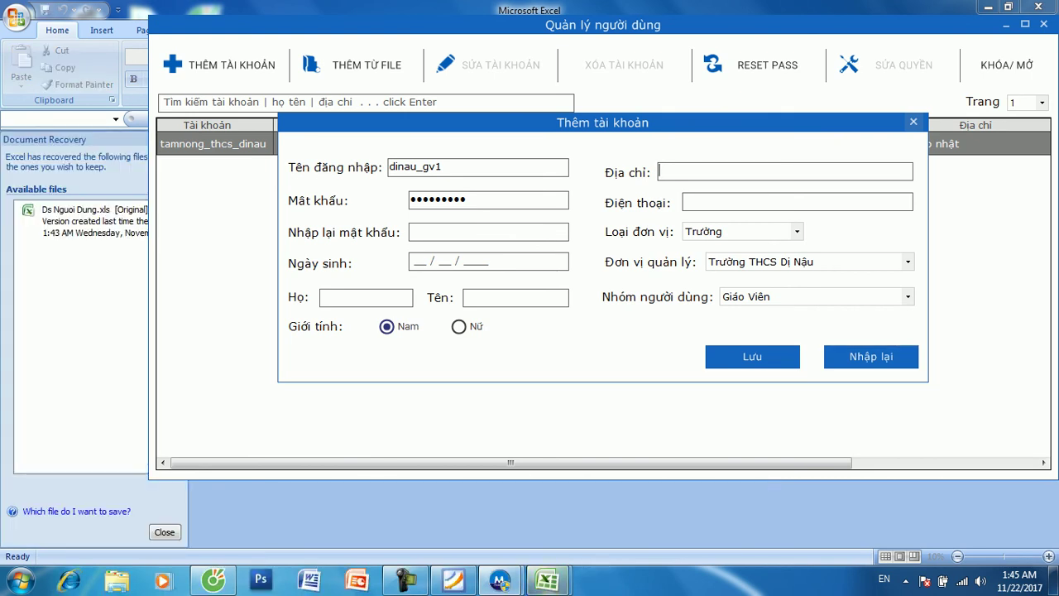
pyautogui.moveTo(547, 581)
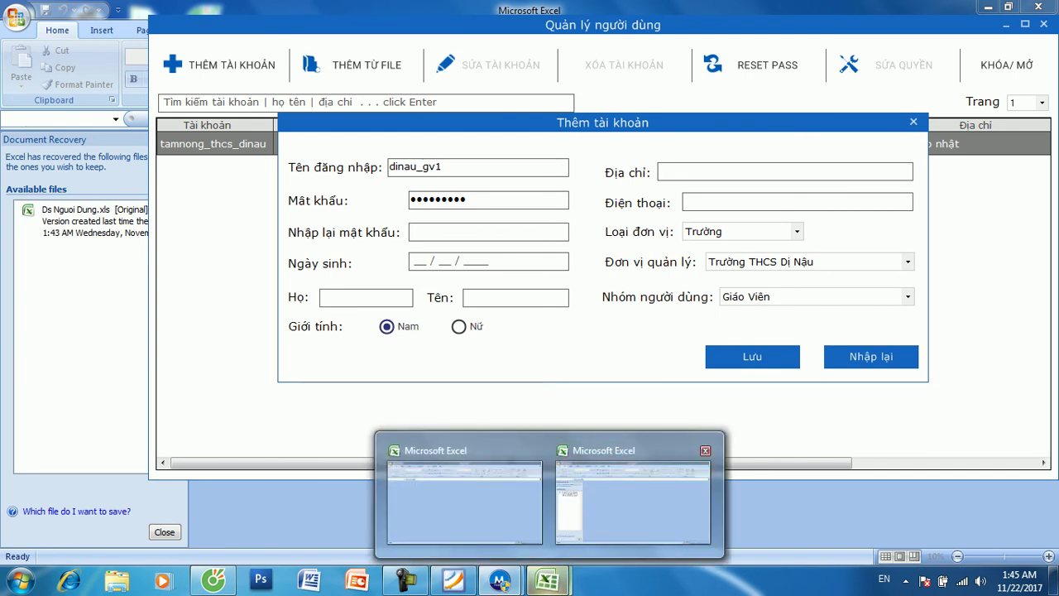
pyautogui.click(625, 496)
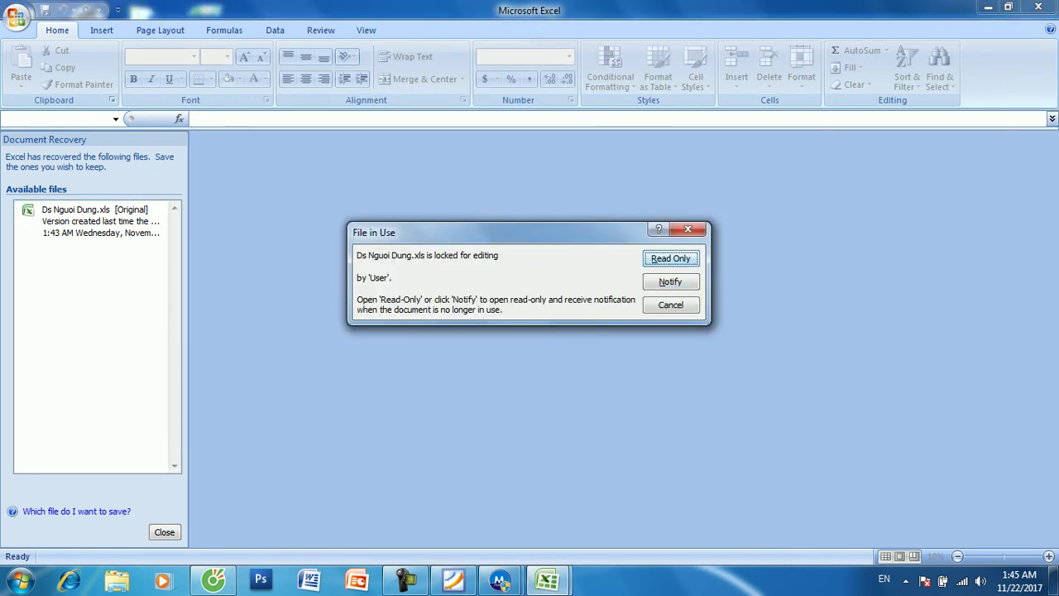
# Open Ds Nguoi Dung read-only, close Excel, and discard the new-account form.
pyautogui.press('Return')
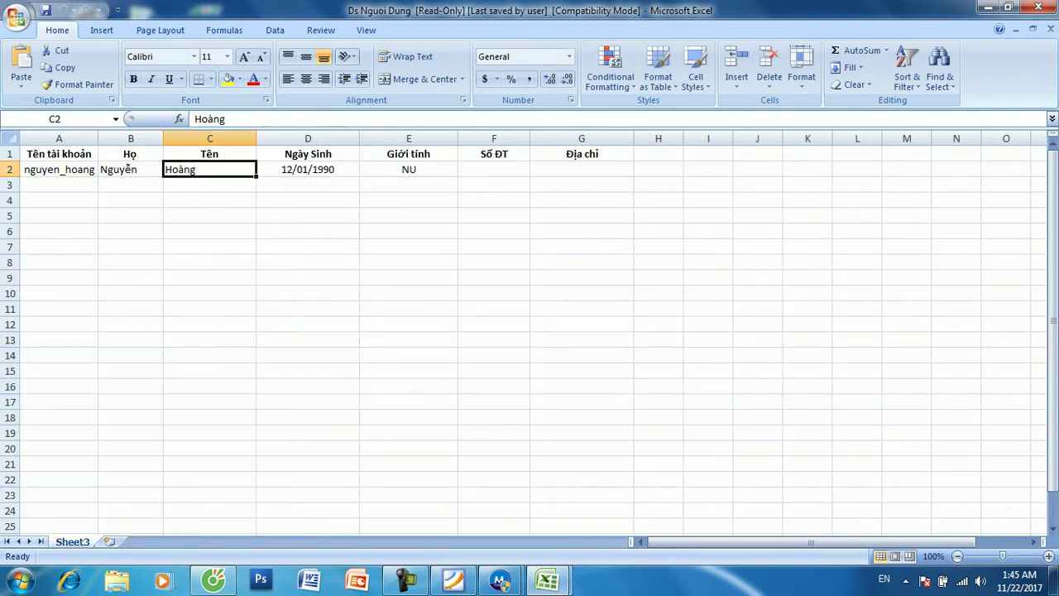
pyautogui.hotkey('alt', 'F4')
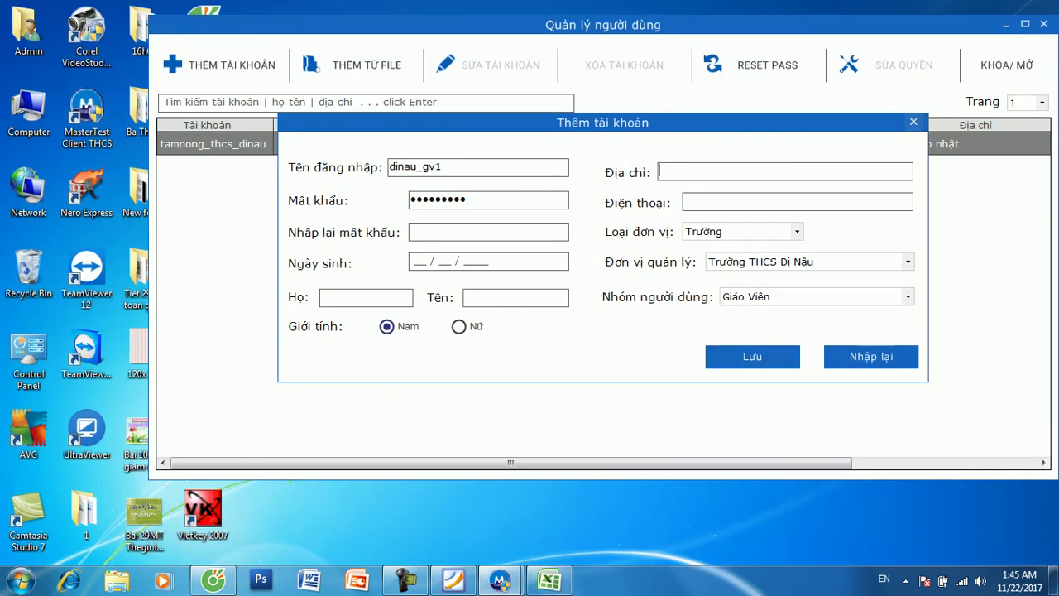
pyautogui.press('Escape')
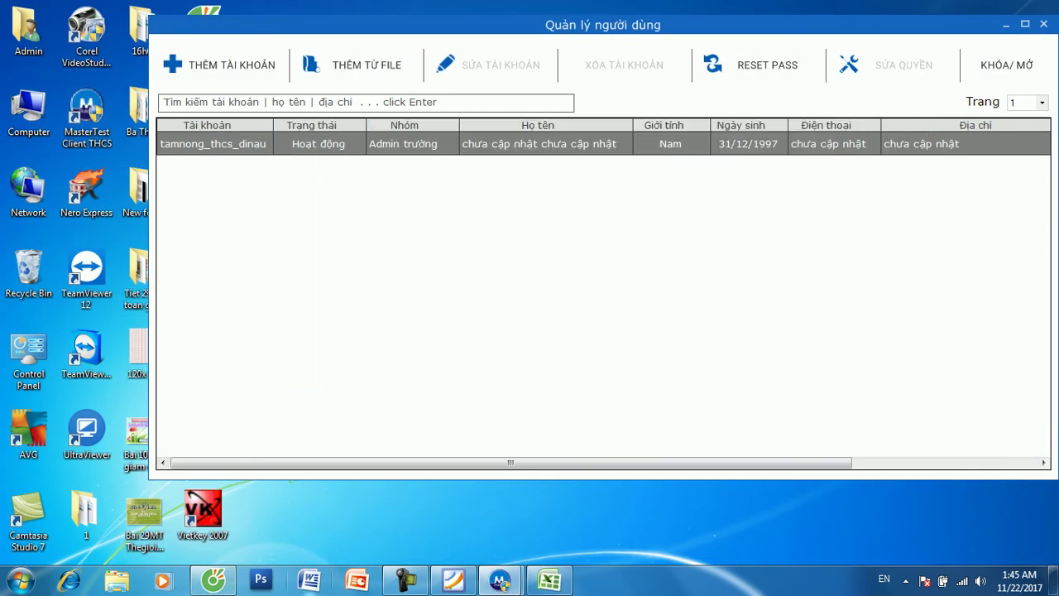
# Cancel the sample export from THÊM TỪ FILE and close the import and user list windows.
pyautogui.click(356, 65)
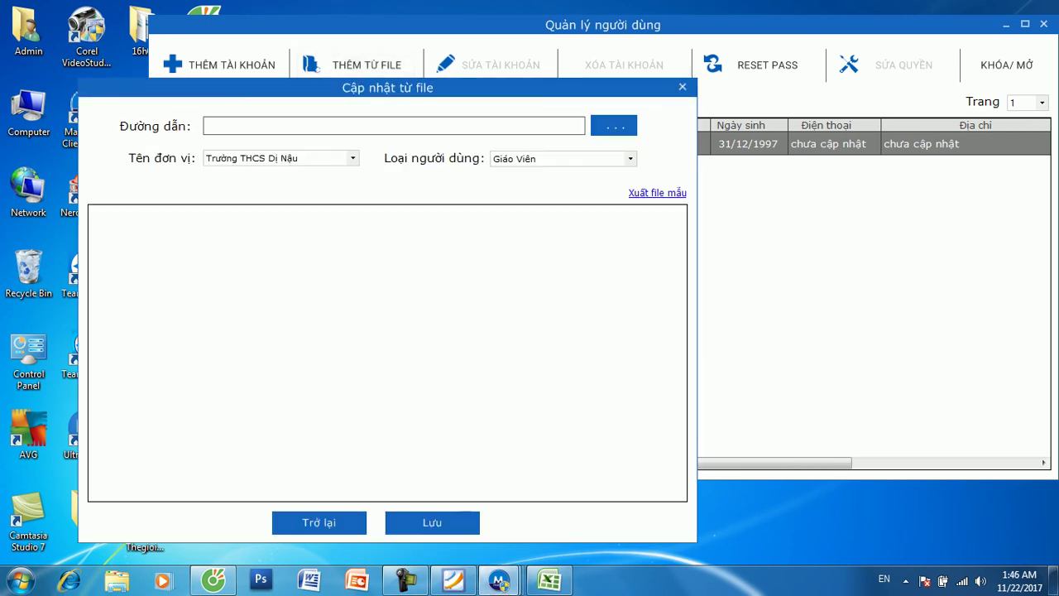
pyautogui.click(657, 192)
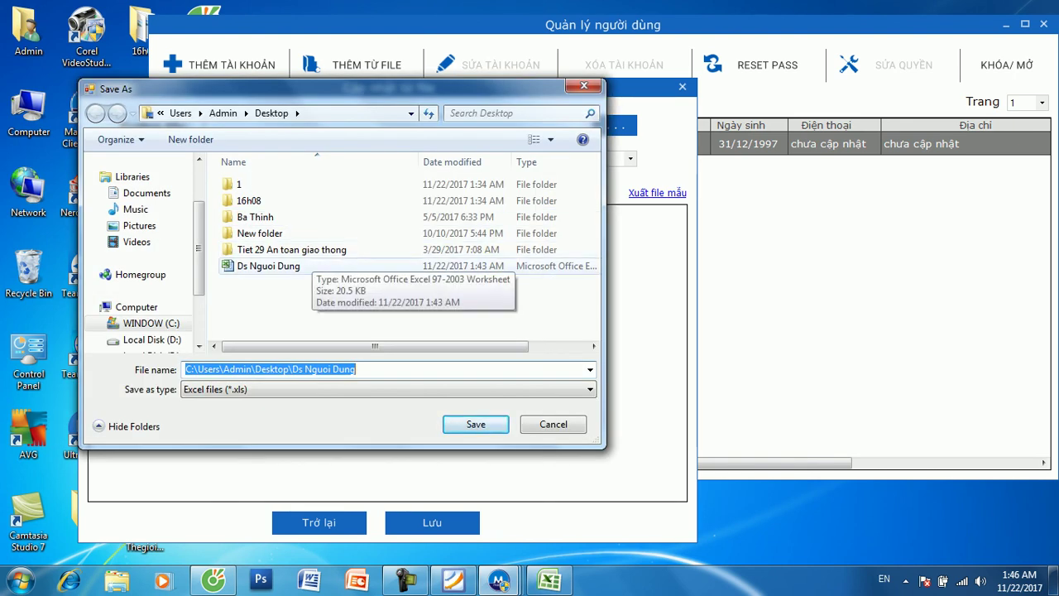
pyautogui.click(553, 423)
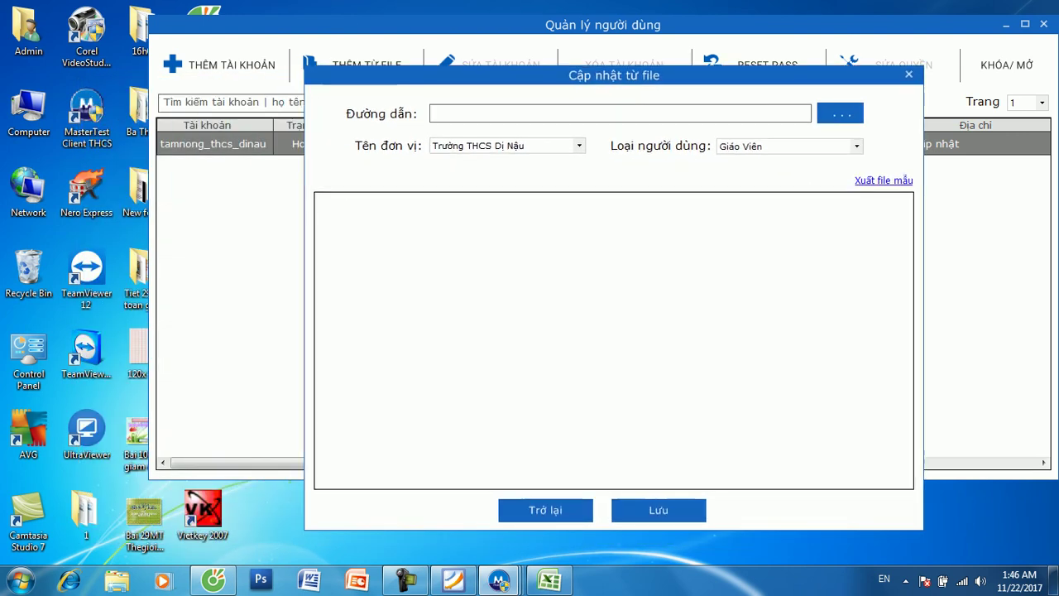
pyautogui.click(909, 74)
pyautogui.click(1006, 24)
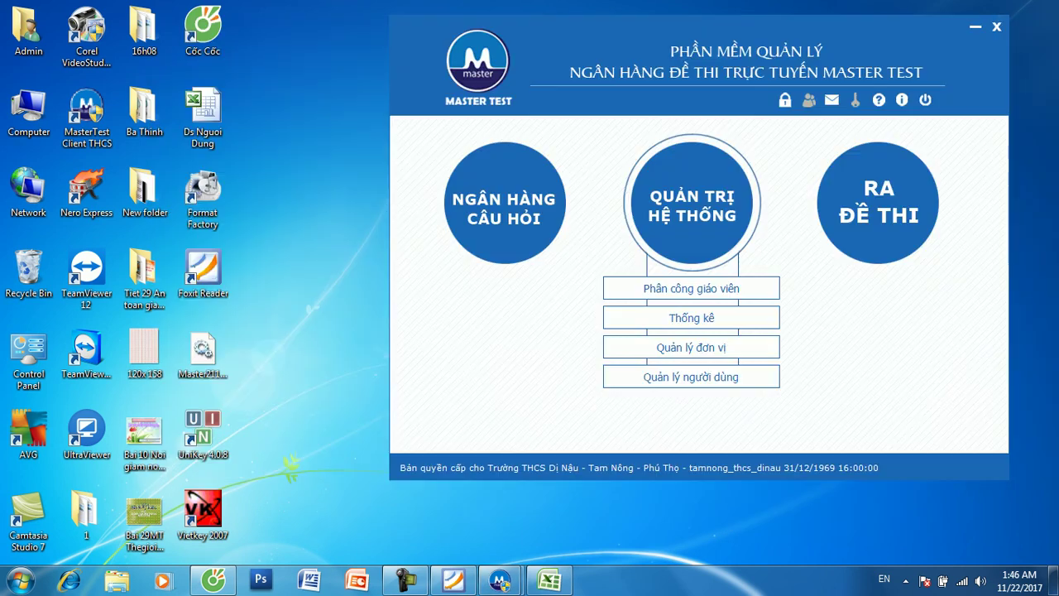
# Reopen Ds Nguoi Dung read-only in Excel and widen column A.
pyautogui.doubleClick(203, 116)
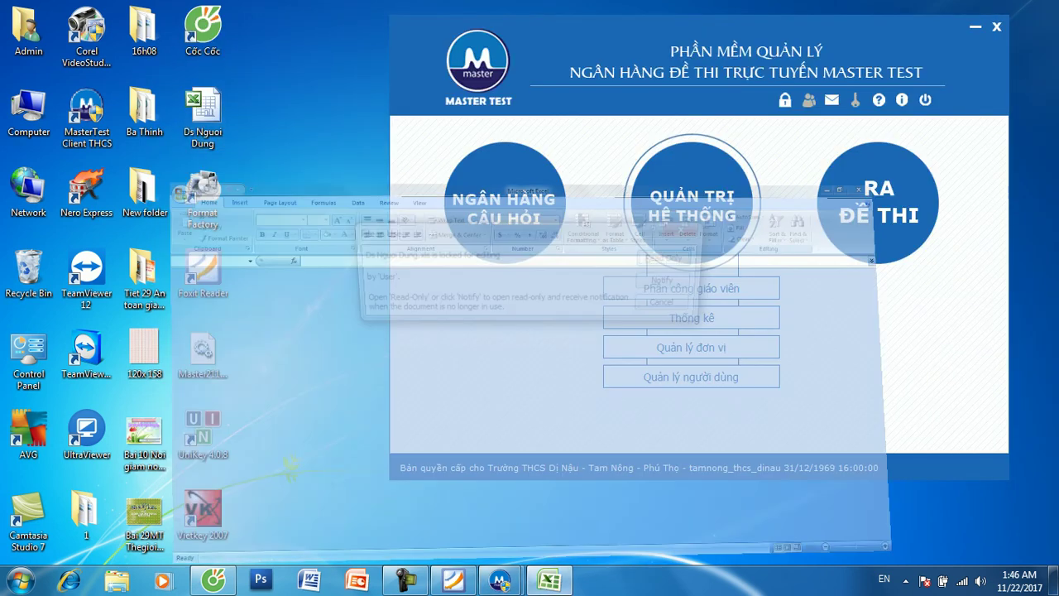
pyautogui.press('Return')
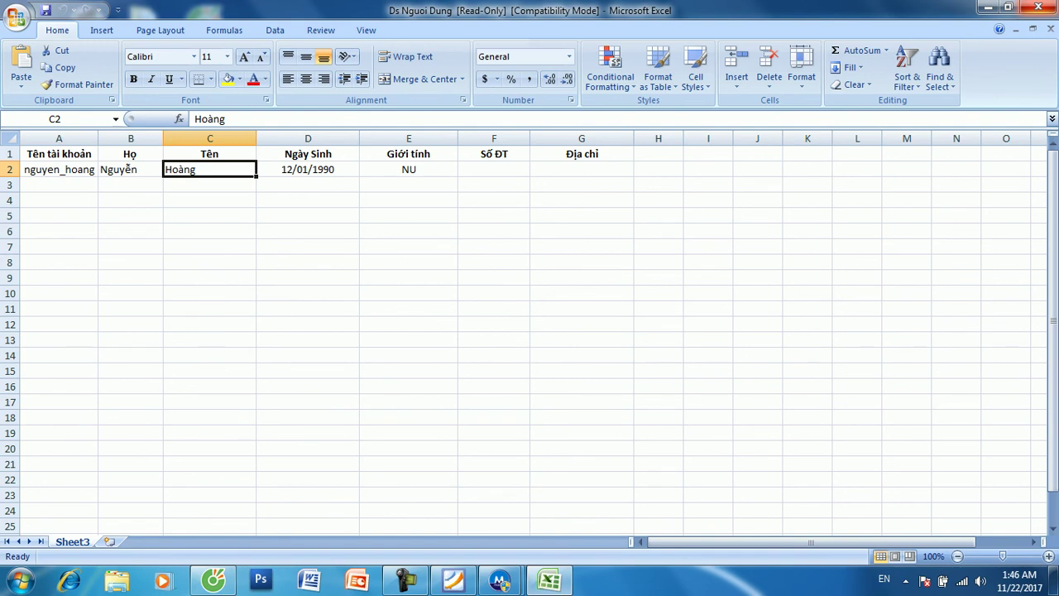
pyautogui.moveTo(98, 138); pyautogui.dragTo(144, 138)
# Enter the new teacher account name in cell A2, fixing typos along the way.
pyautogui.click(82, 169)
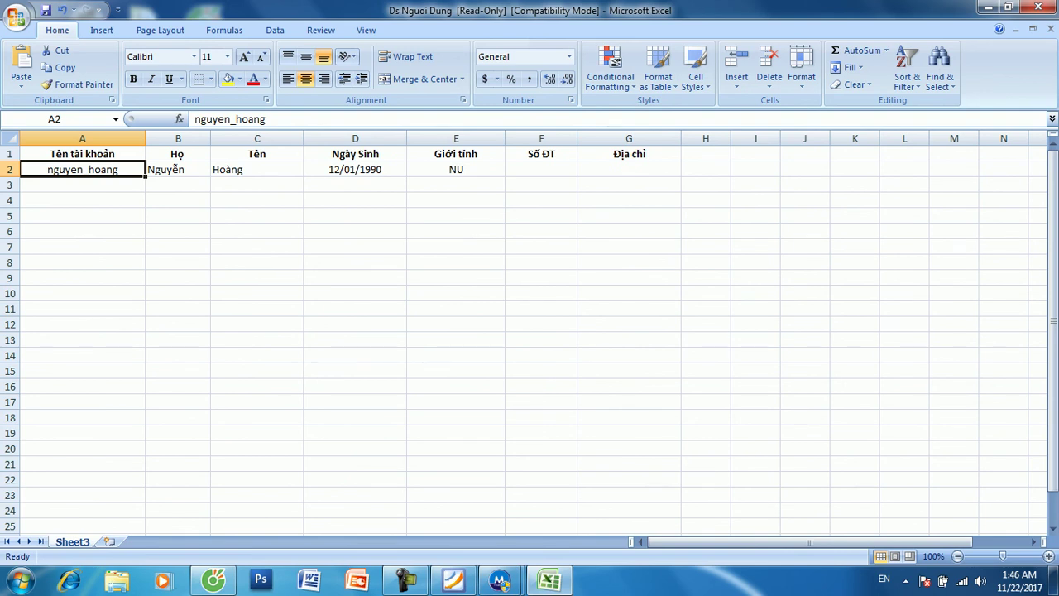
pyautogui.write('di')
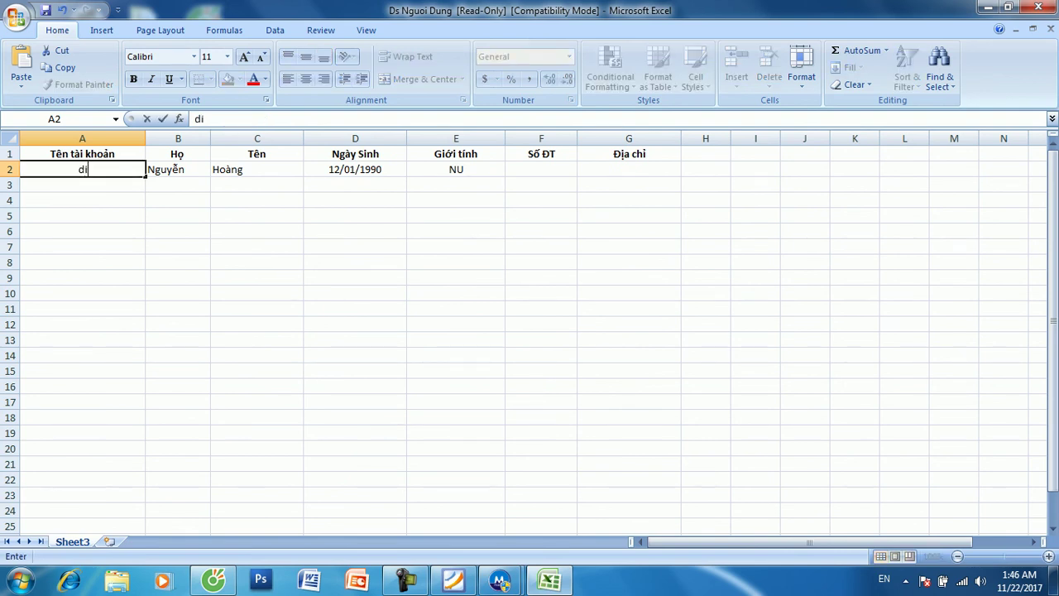
pyautogui.write('nau_1')
pyautogui.press('Tab')
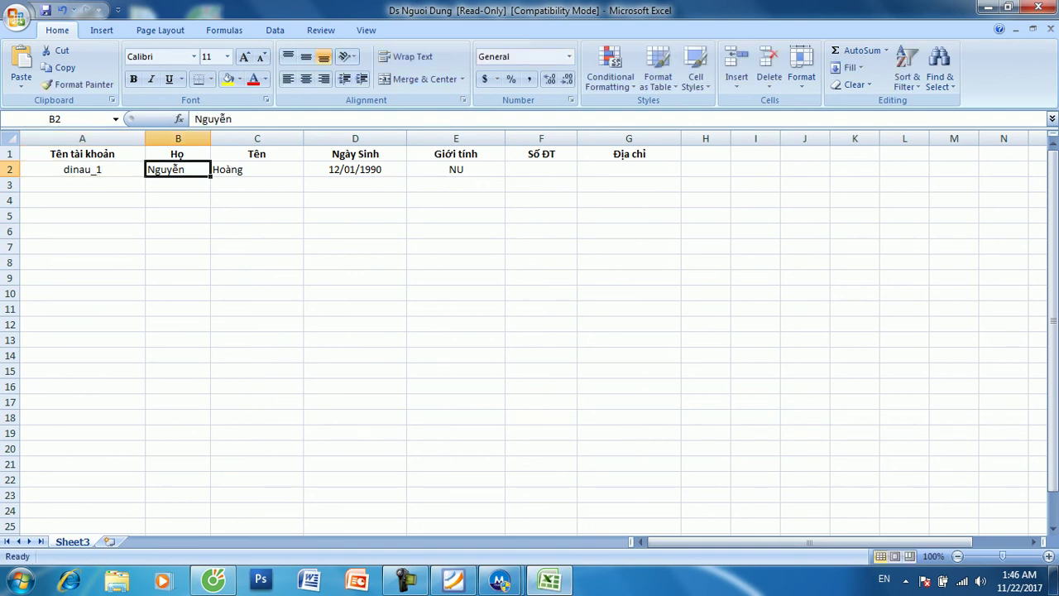
# Replace the first name in C2 with the new given name and retype the birth day as 26.
pyautogui.press('Tab')
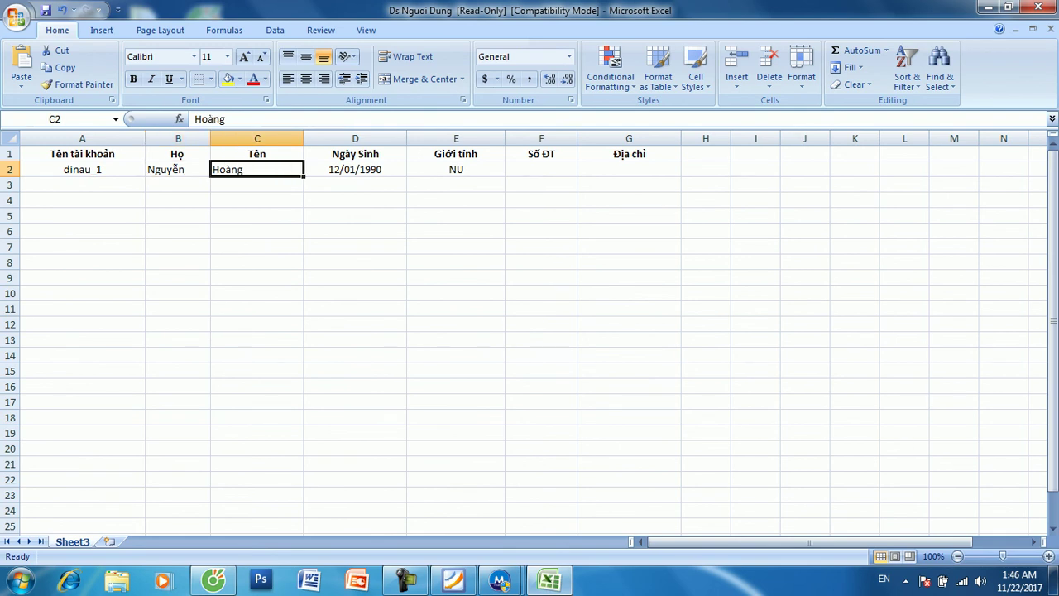
pyautogui.write('Thinhj')
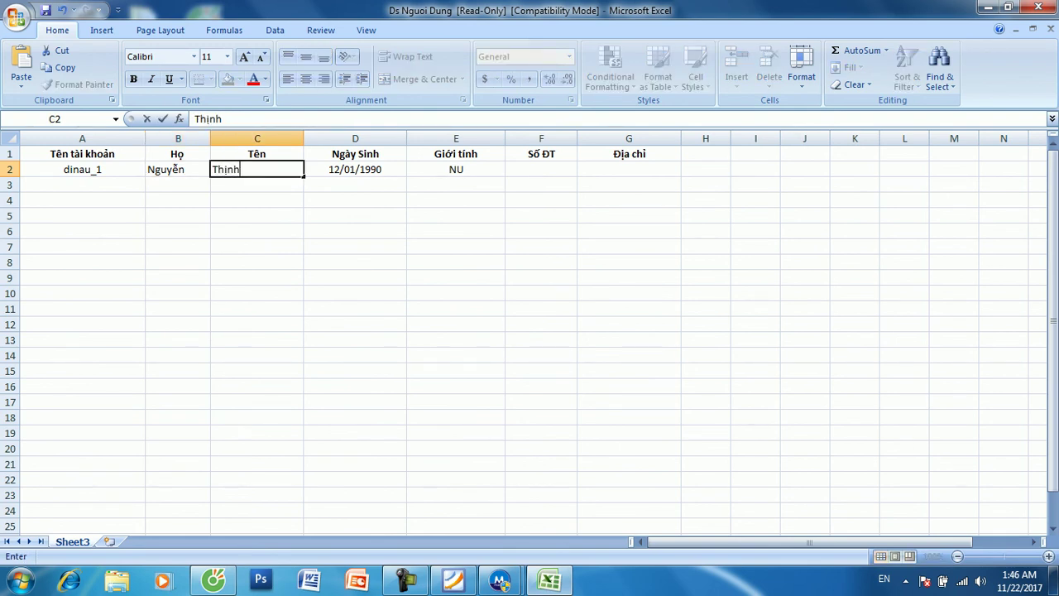
pyautogui.press('Tab')
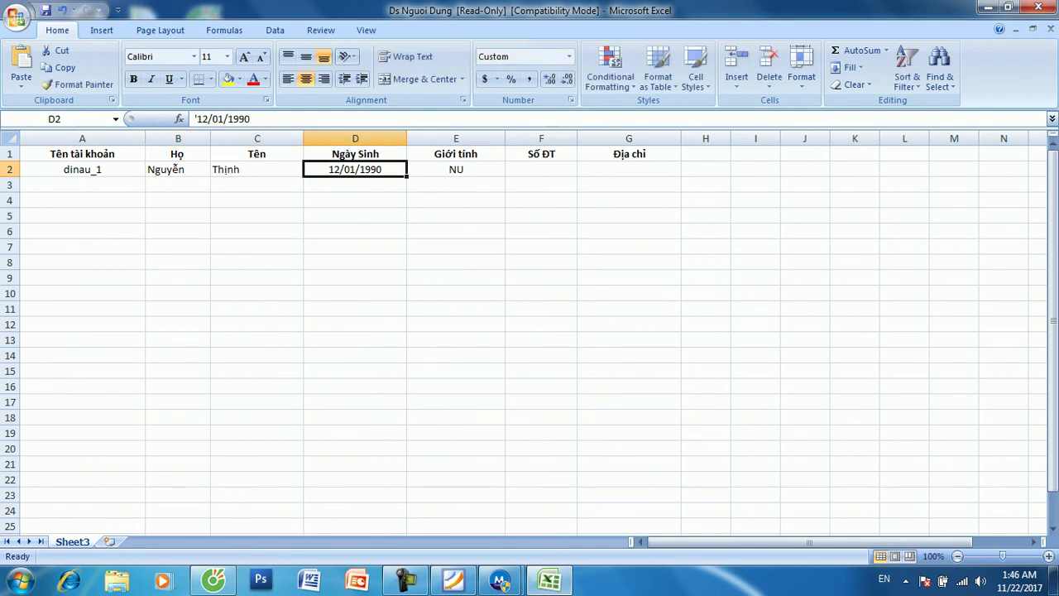
pyautogui.press('F2')
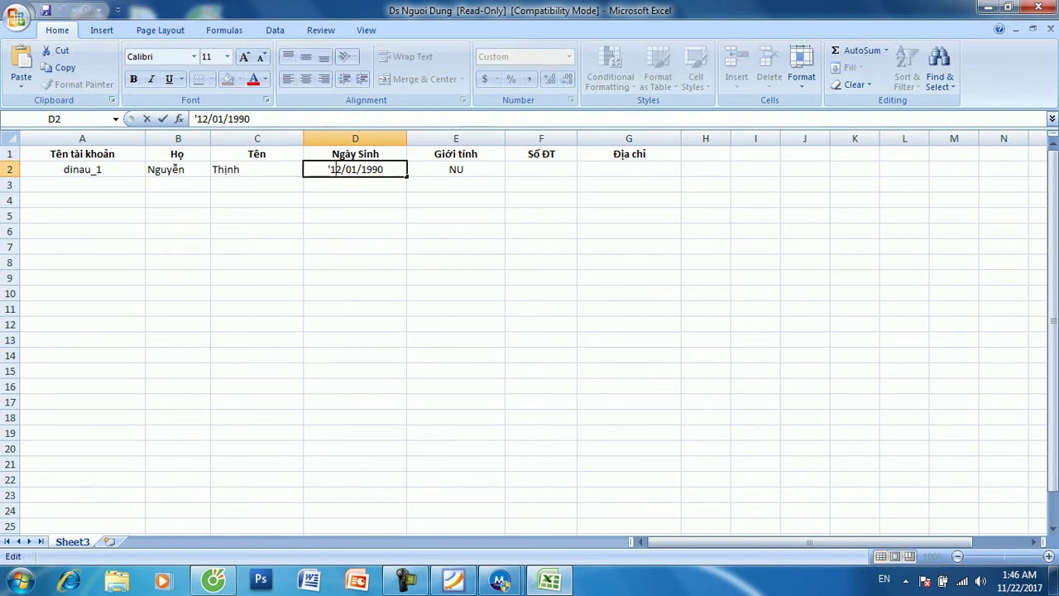
pyautogui.press('BackSpace')
pyautogui.press('BackSpace')
pyautogui.press('BackSpace')
pyautogui.write('26')
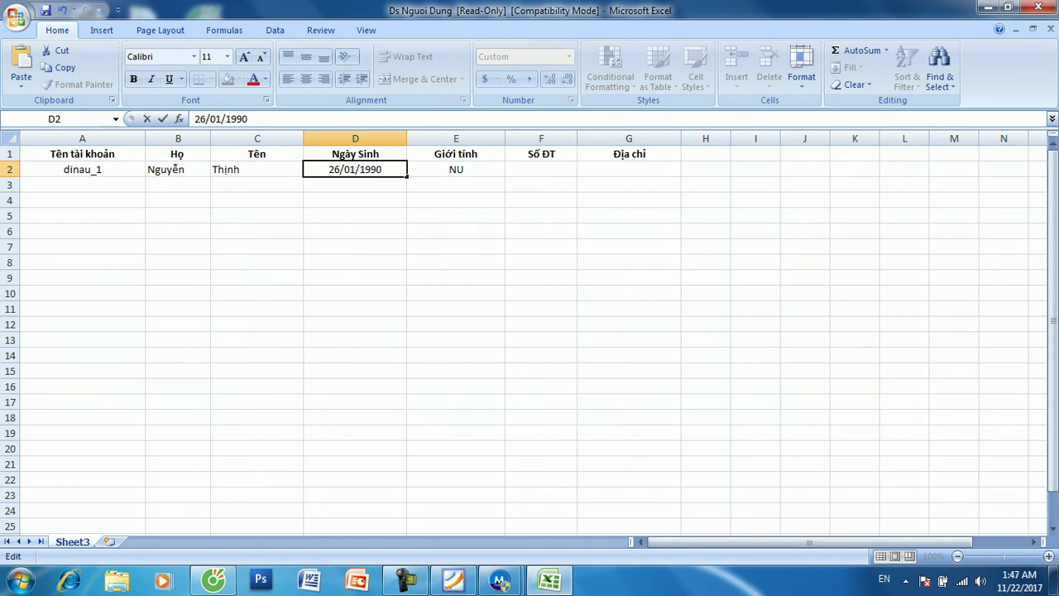
# Make D2's birth date read '26/12/1974 as text with a leading apostrophe.
pyautogui.click(329, 169)
pyautogui.write("'")
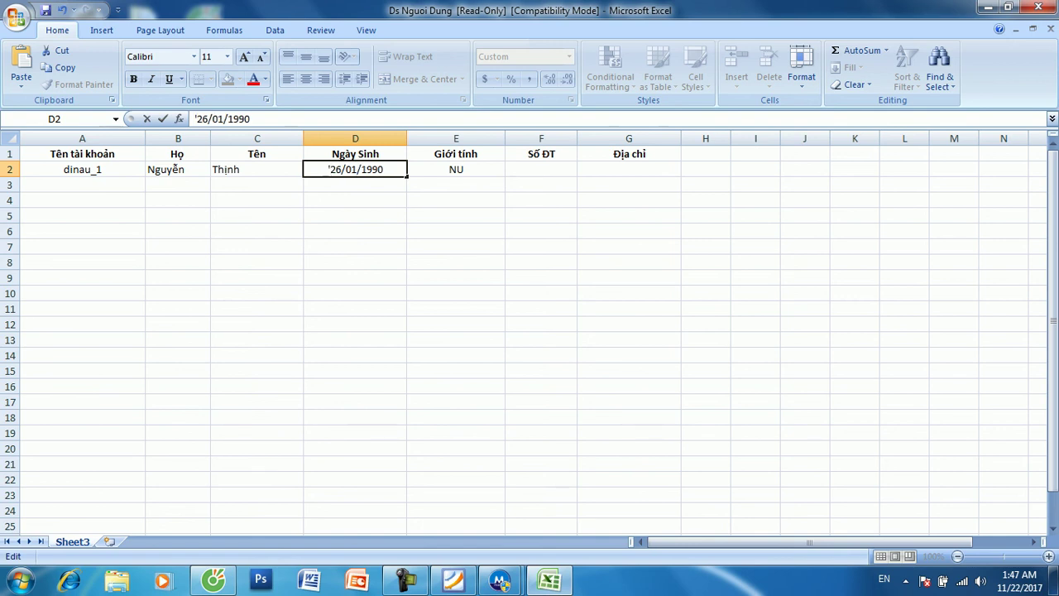
pyautogui.click(349, 168)
pyautogui.press('Delete')
pyautogui.write('2')
pyautogui.press('Home')
pyautogui.hotkey('shift', 'End')
pyautogui.press('End')
pyautogui.press('BackSpace')
pyautogui.press('BackSpace')
pyautogui.write('74')
pyautogui.press('Tab')
pyautogui.press('Tab')
pyautogui.press('Tab')
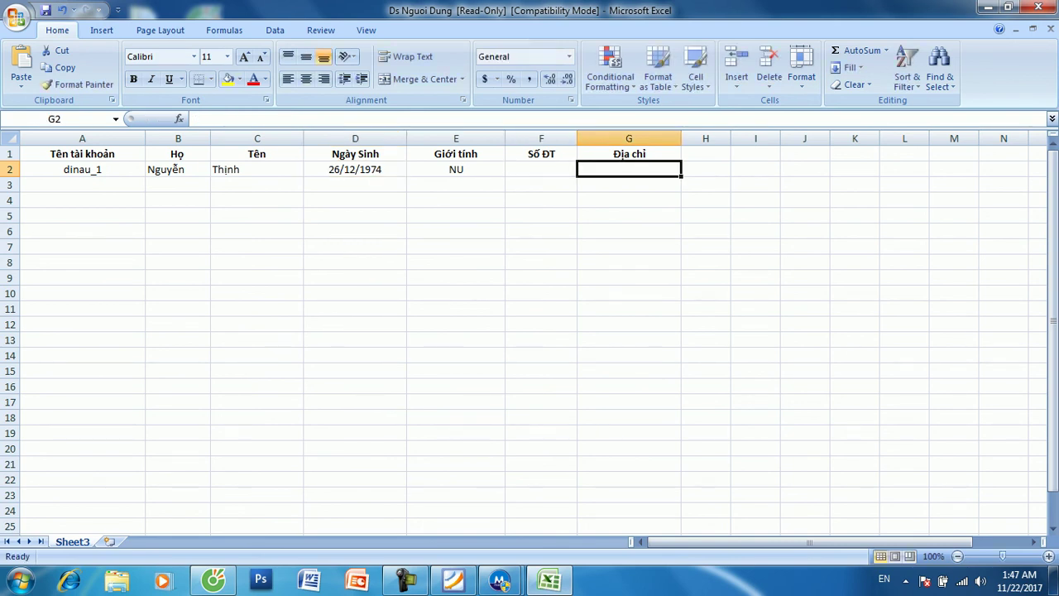
# Set the gender in E2 to NAM and bring Master Test's Quản lý người dùng window forward.
pyautogui.click(456, 169)
pyautogui.write('Nam')
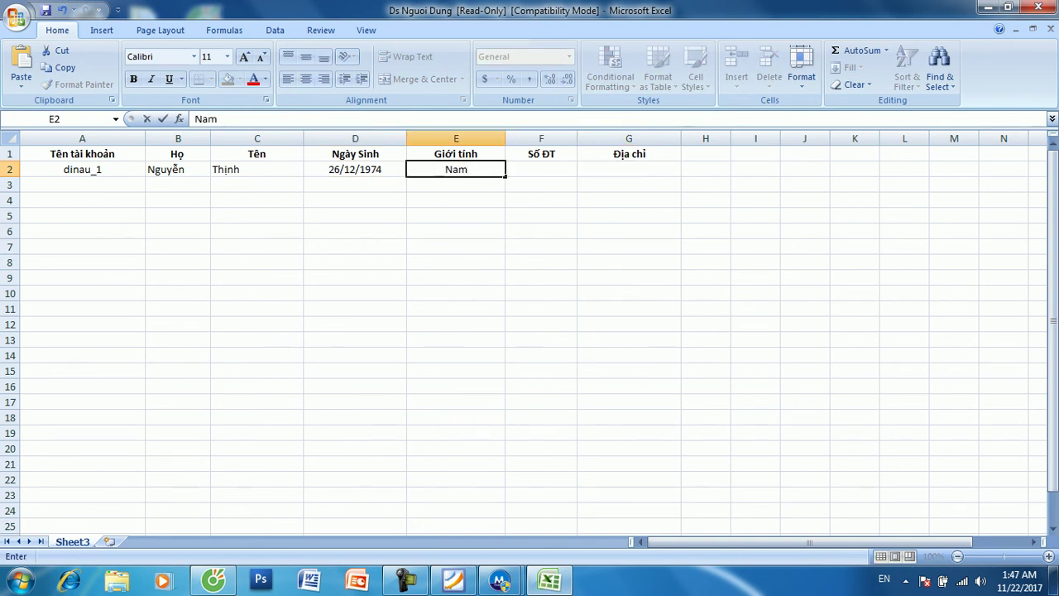
pyautogui.press('BackSpace')
pyautogui.press('BackSpace')
pyautogui.press('BackSpace')
pyautogui.write('NAM')
pyautogui.click(500, 579)
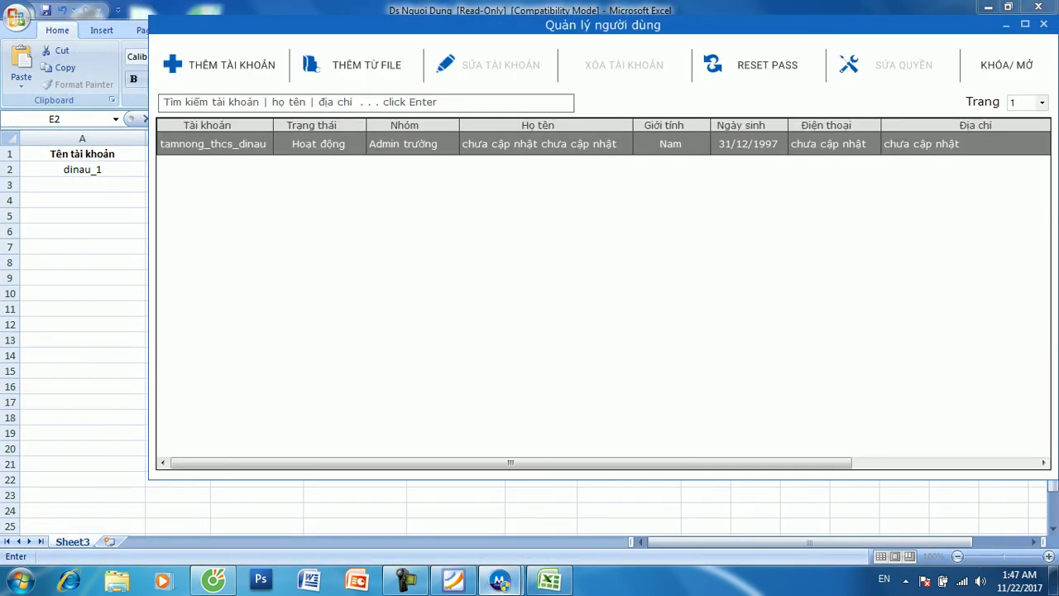
pyautogui.click(585, 496)
# Save the read-only sample as the copy 'Copy of Ds Nguoi Dung1' and close Excel.
pyautogui.hotkey('alt', 'Tab')
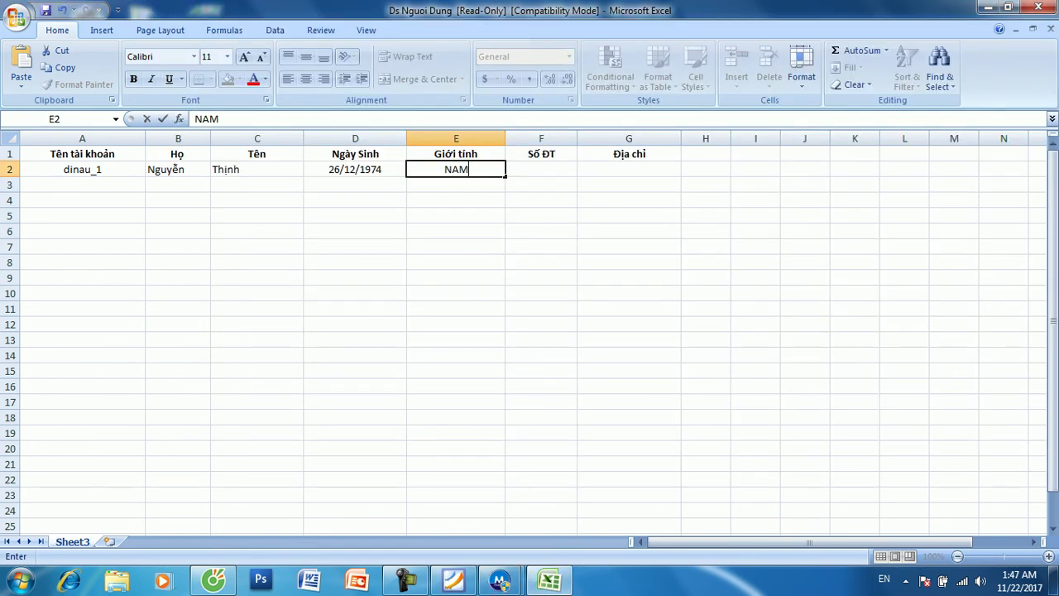
pyautogui.hotkey('ctrl', 's')
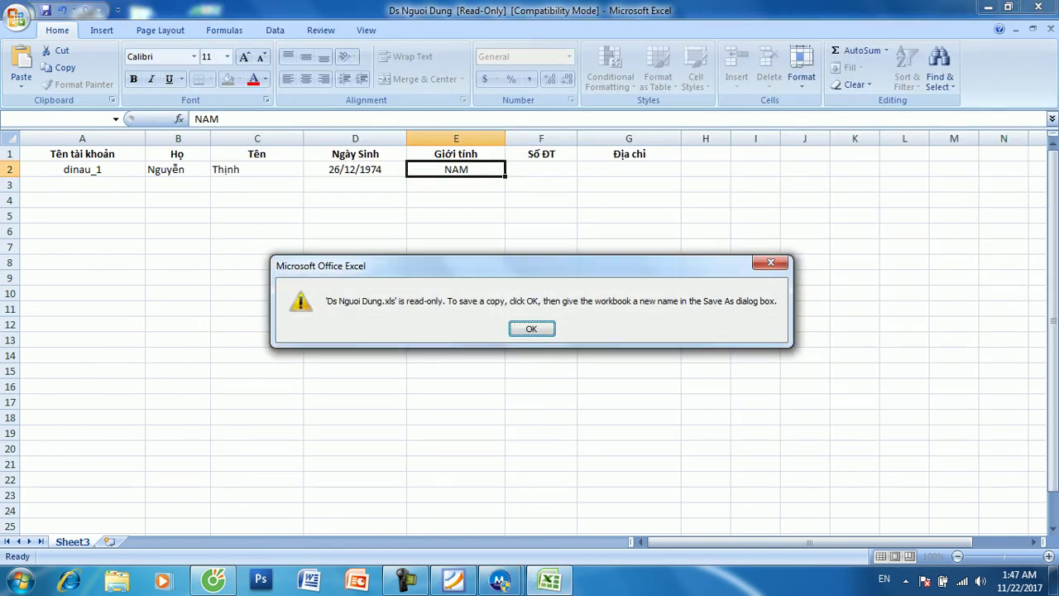
pyautogui.press('Return')
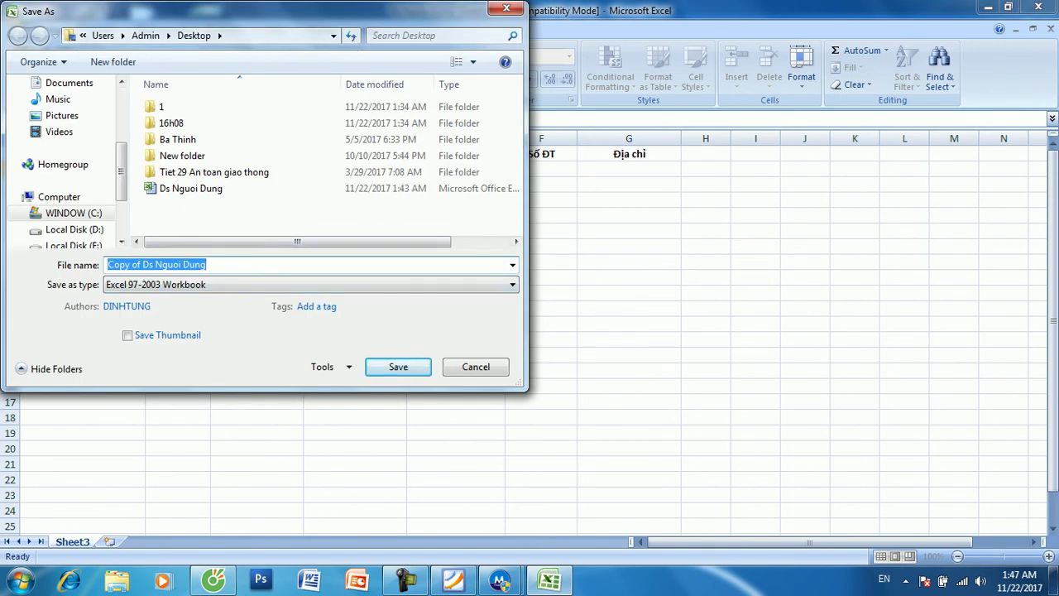
pyautogui.press('End')
pyautogui.hotkey('shift', 'Home')
pyautogui.press('Escape')
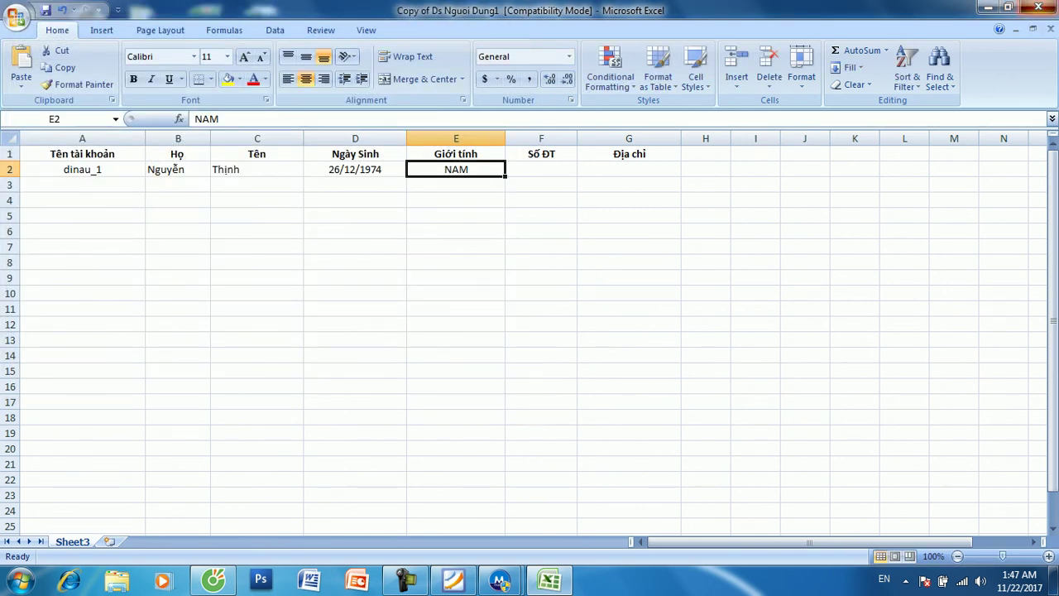
pyautogui.click(1039, 7)
# Import Copy of Ds Nguoi Dung1 through THÊM TỪ FILE, save the account and confirm success.
pyautogui.click(355, 65)
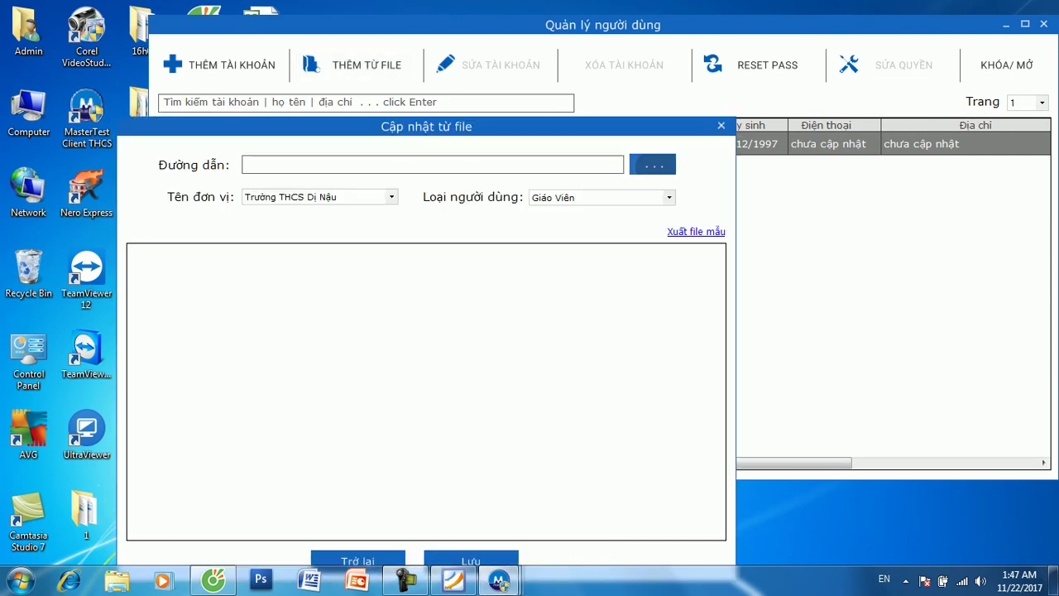
pyautogui.click(653, 163)
pyautogui.click(327, 305)
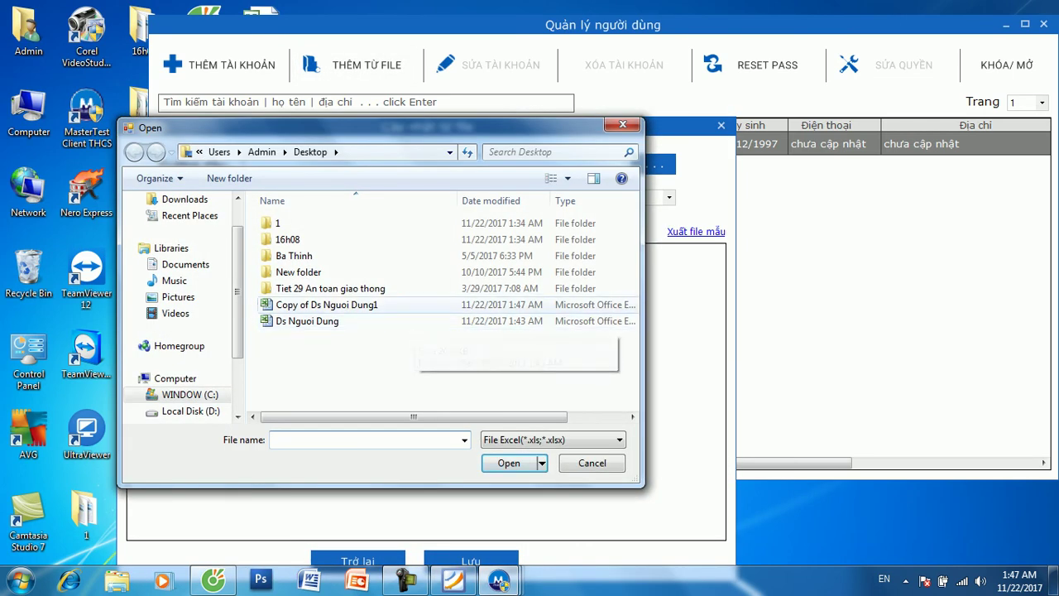
pyautogui.click(508, 463)
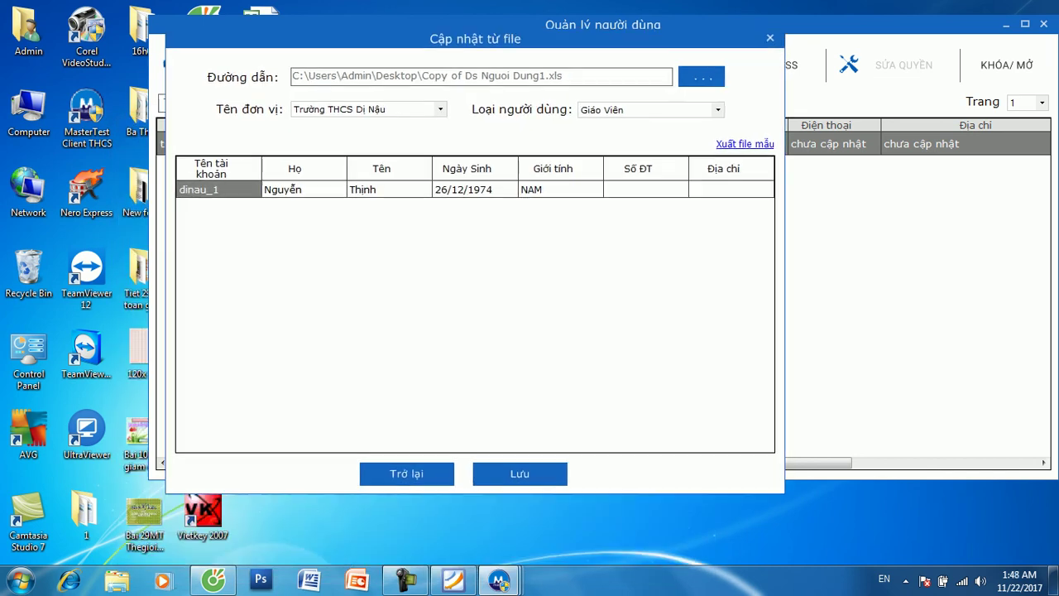
pyautogui.click(522, 471)
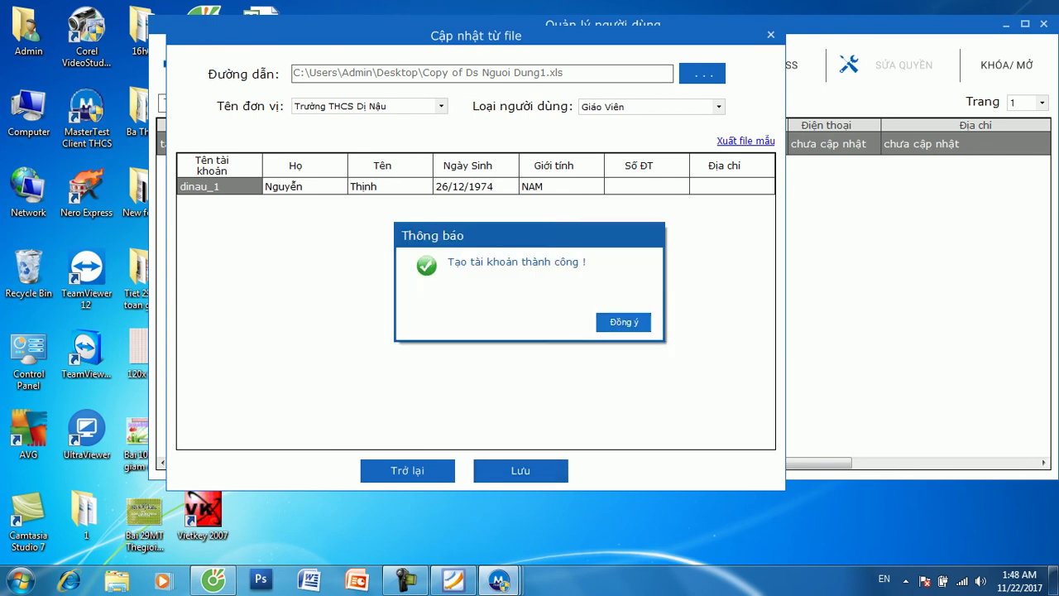
pyautogui.press('Return')
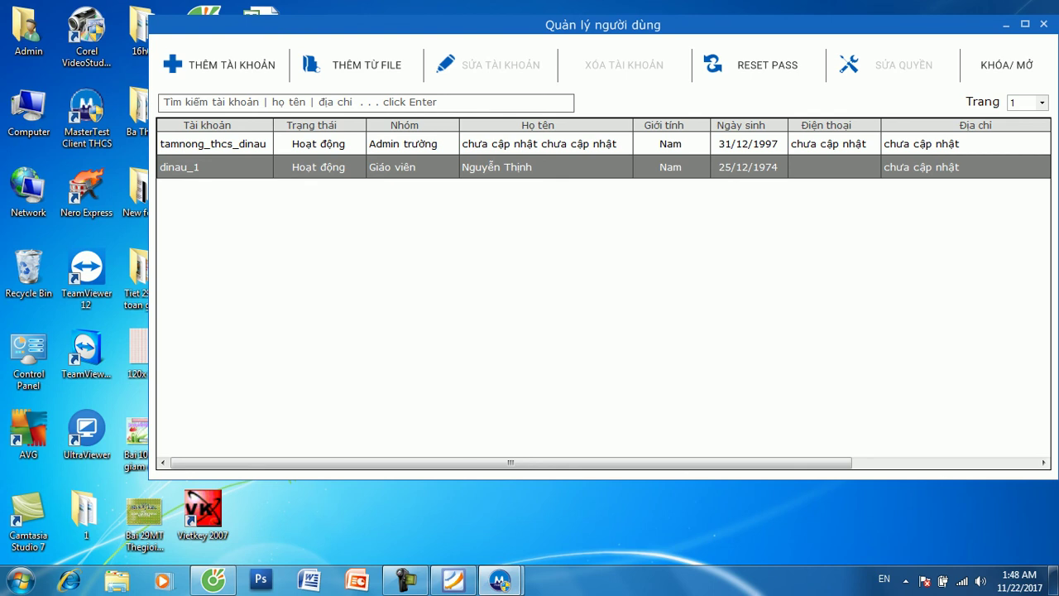
pyautogui.click(538, 143)
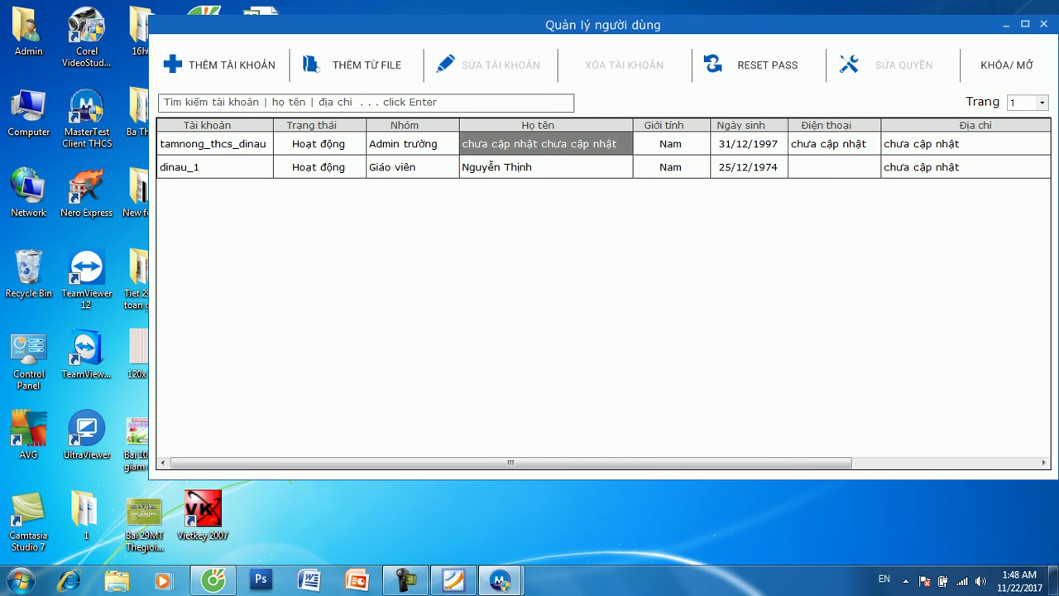
pyautogui.click(496, 166)
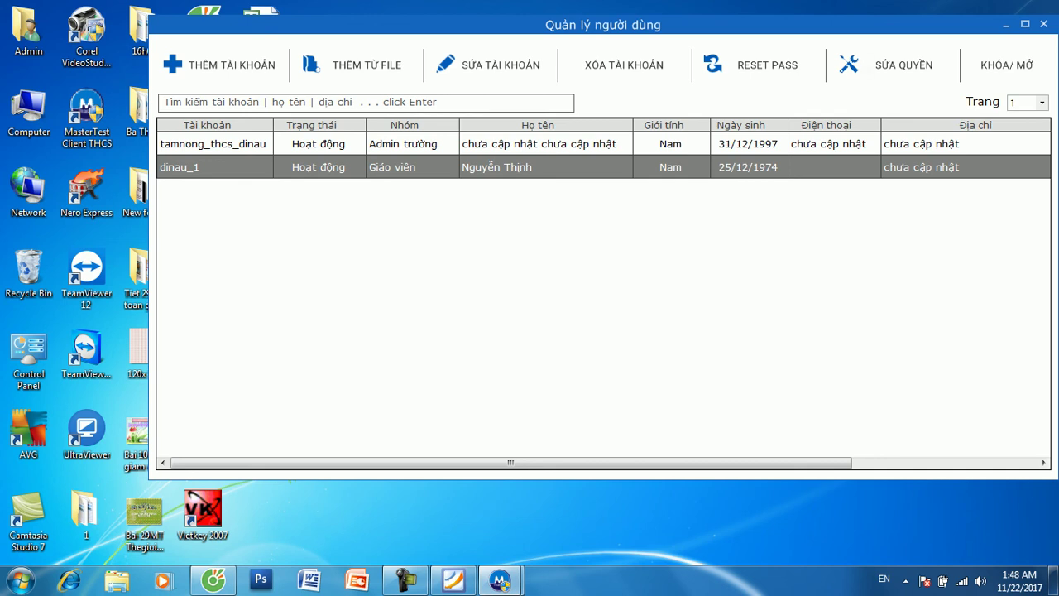
pyautogui.click(364, 64)
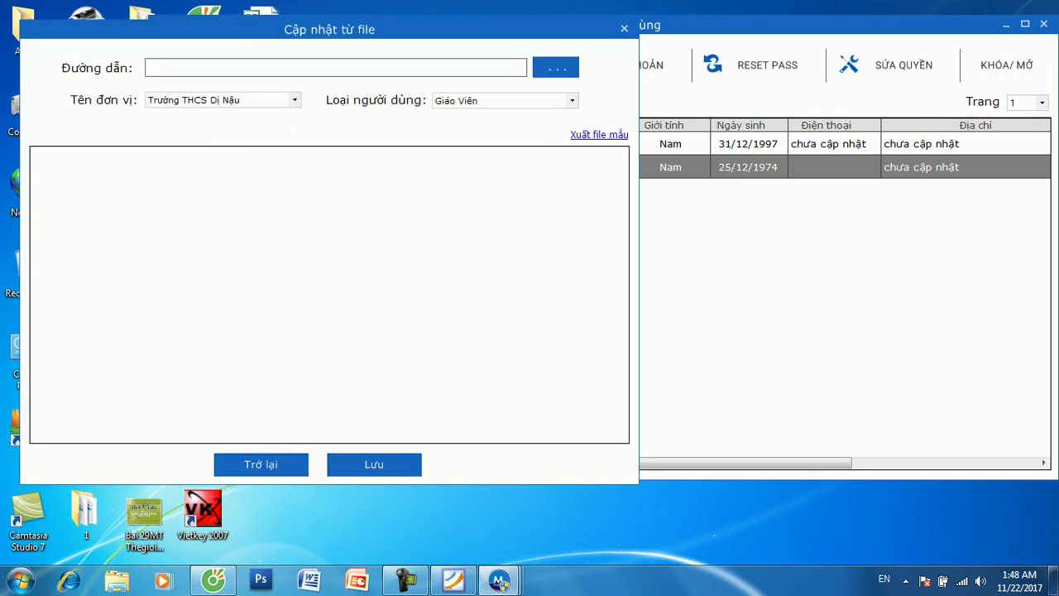
pyautogui.click(624, 28)
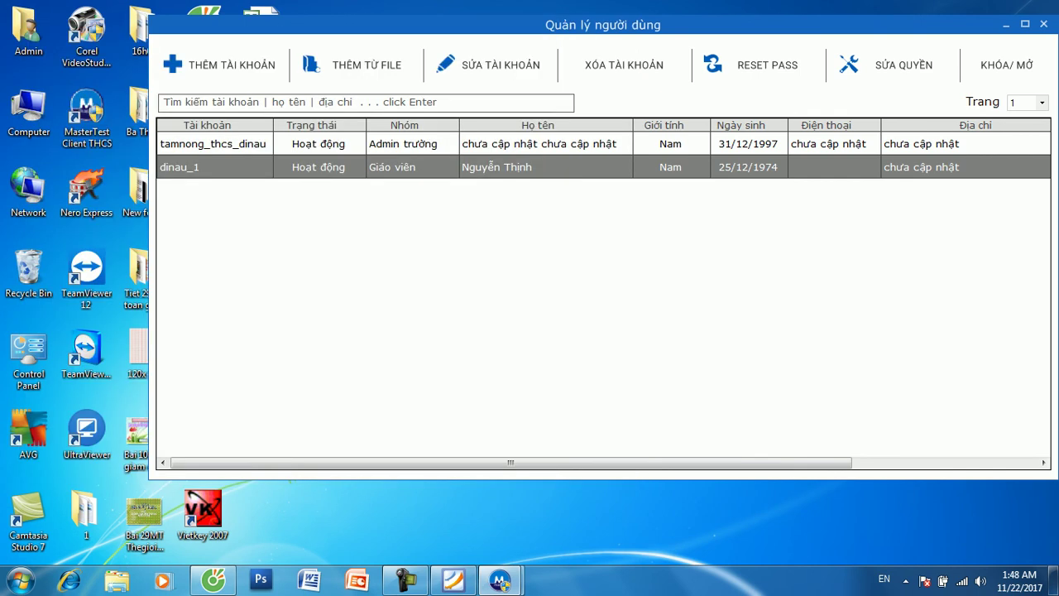